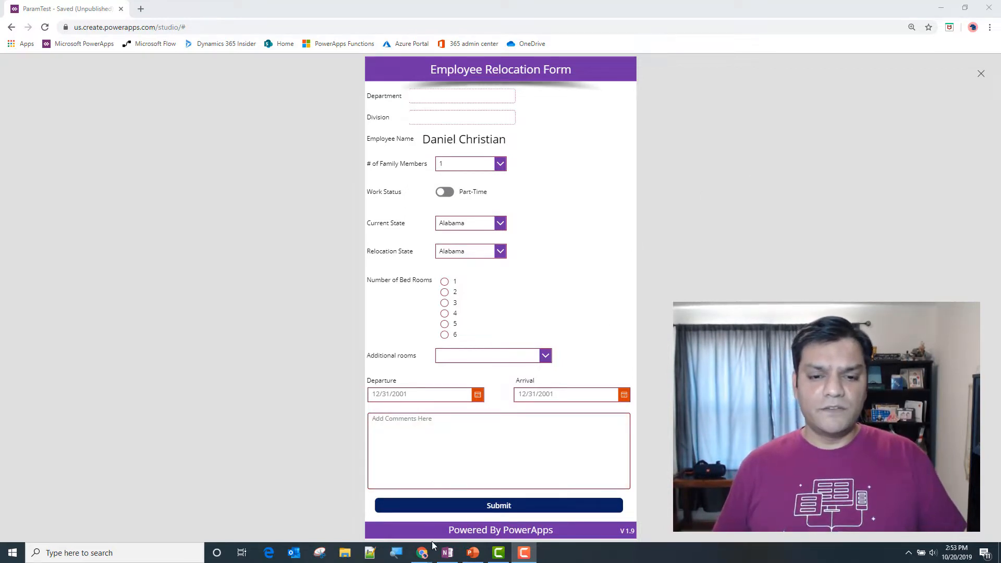
# Step: Switch to the browser window playing the published ParamTest app, append &HideNavbar=true to its URL and load it
pyautogui.moveTo(422, 551)
pyautogui.click(403, 528)
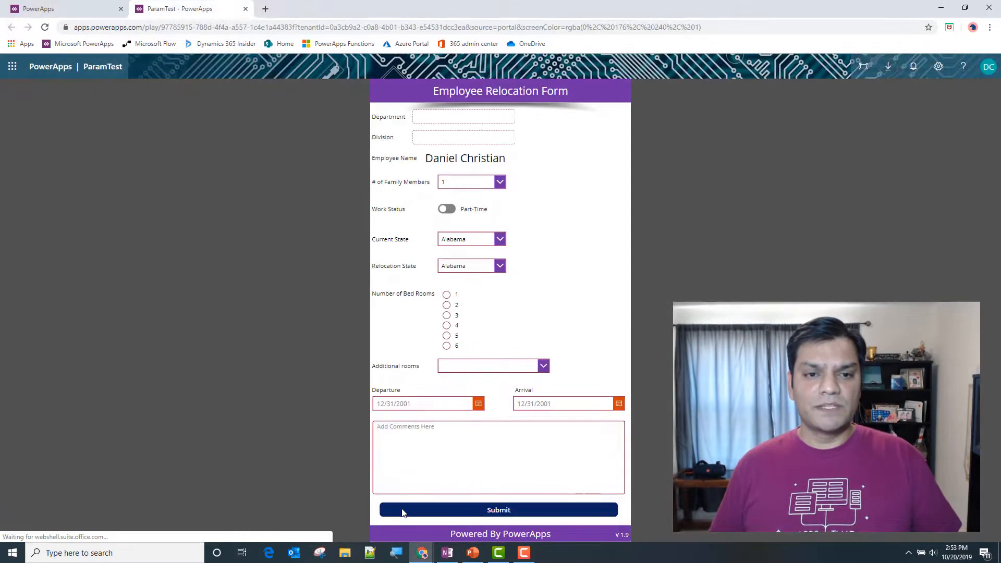
pyautogui.click(718, 27)
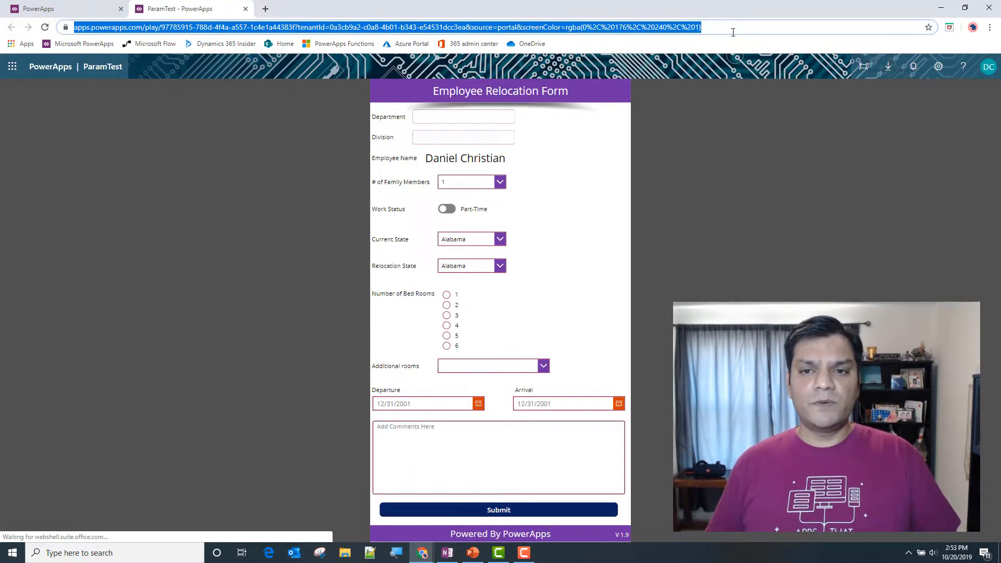
pyautogui.click(718, 26)
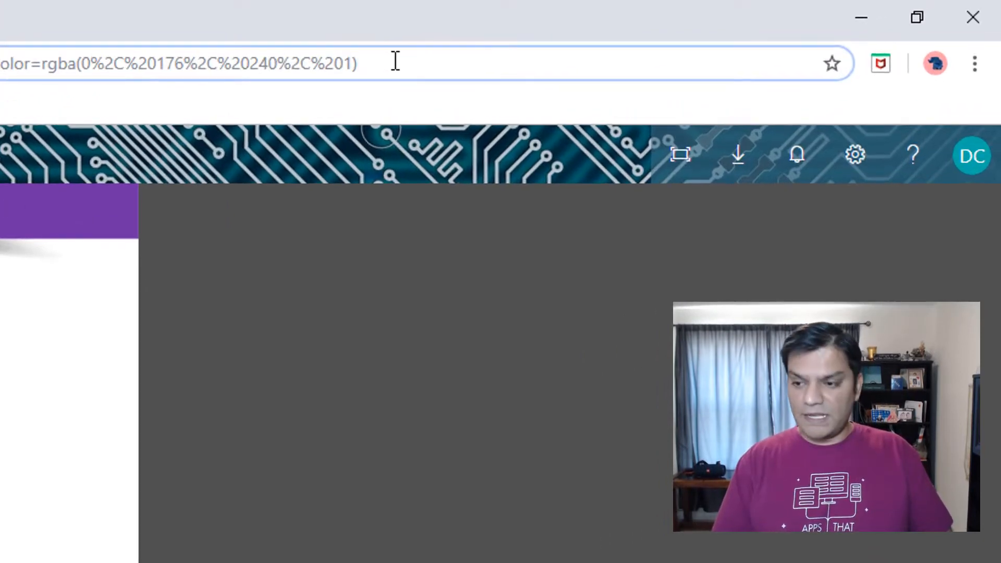
pyautogui.write('&Hid')
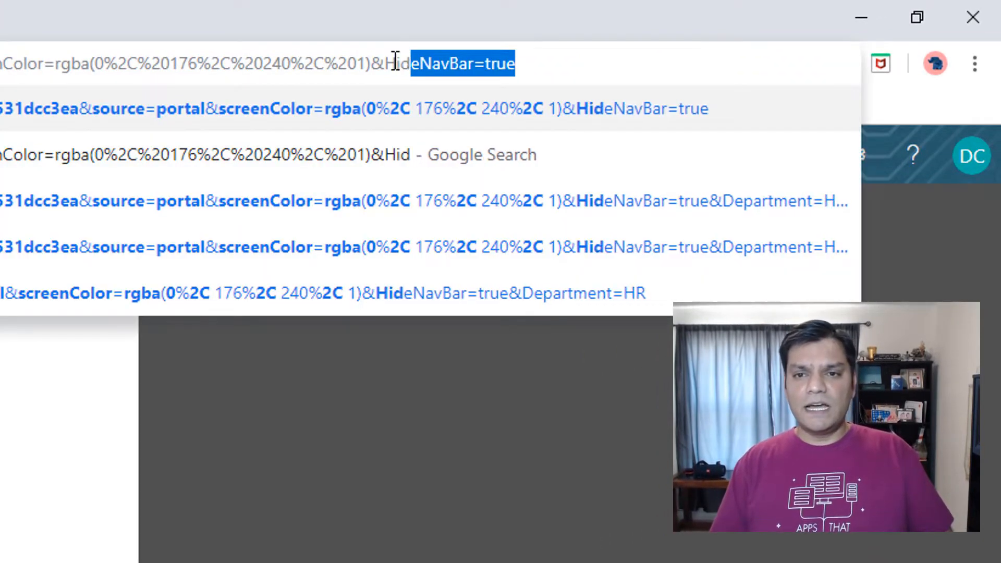
pyautogui.write('eNavbar=tru')
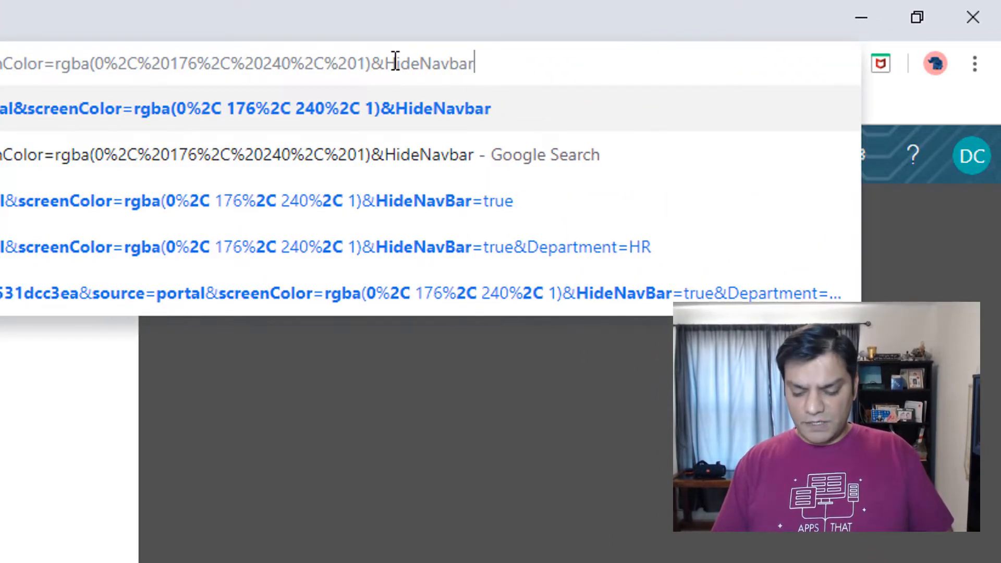
pyautogui.write('e')
pyautogui.press('Return')
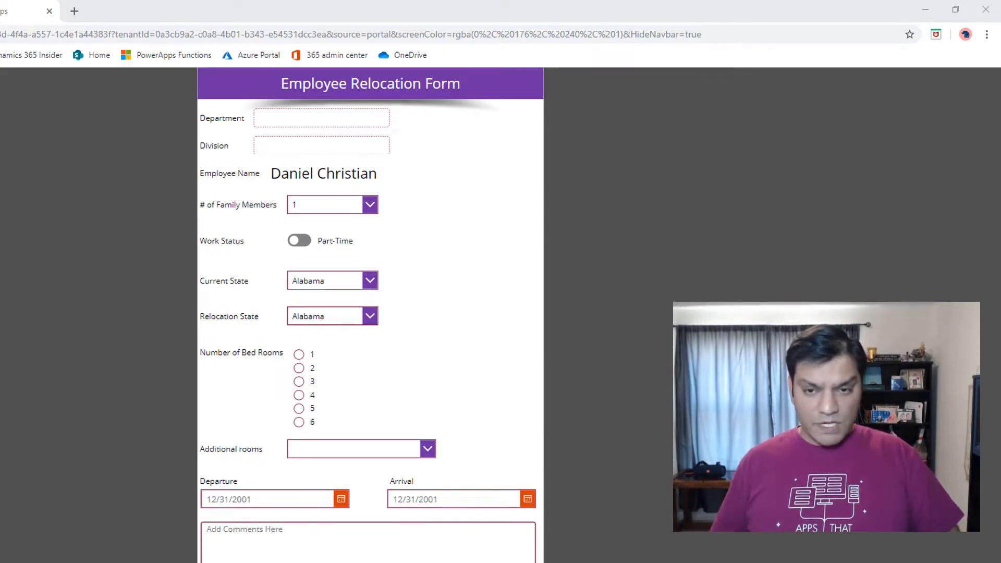
# Step: Append &Department=Human+Resources&Division=North+East to the app's URL after the HideNavbar parameter
pyautogui.doubleClick(736, 35)
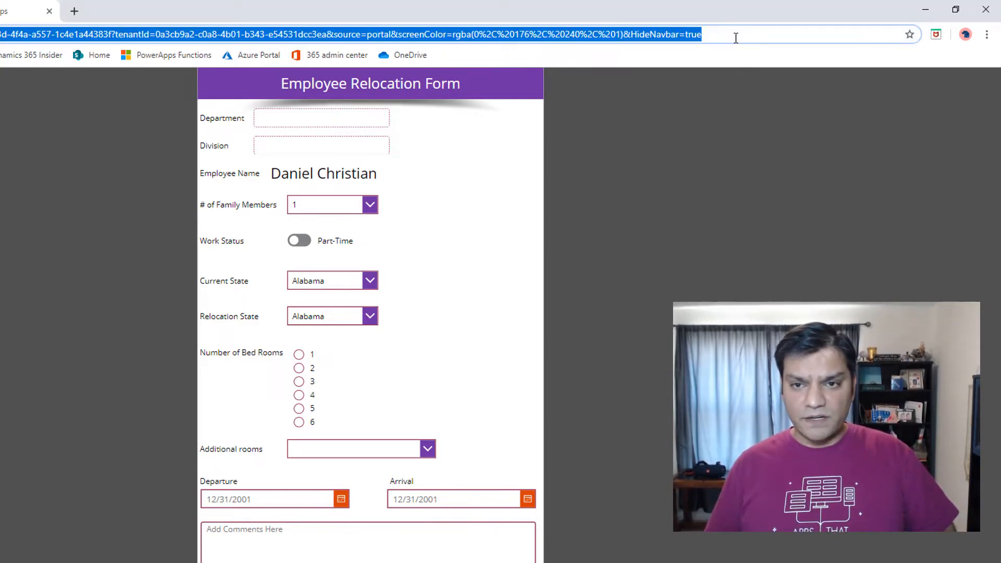
pyautogui.click(755, 29)
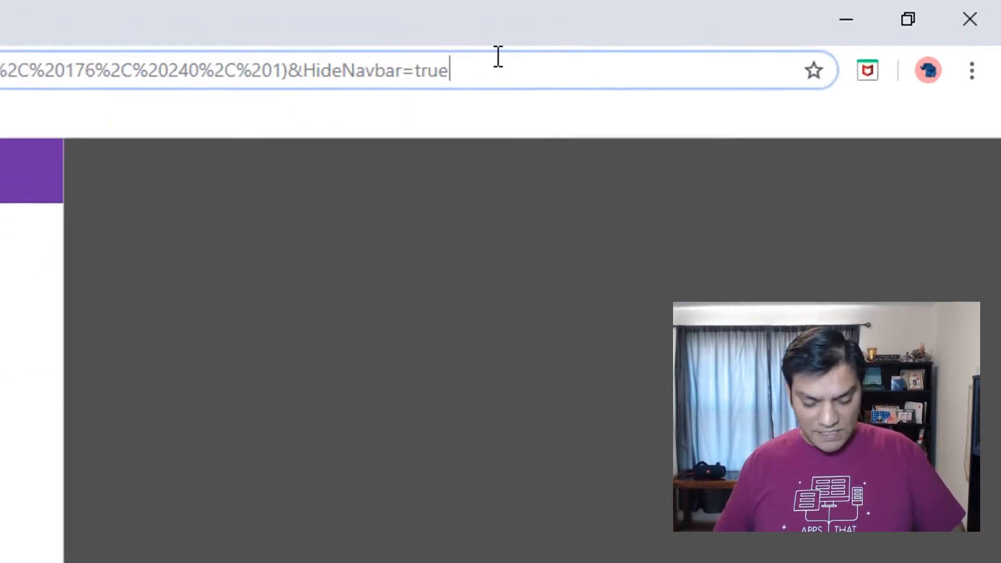
pyautogui.write('Department=Human+Resources&Division=North+East')
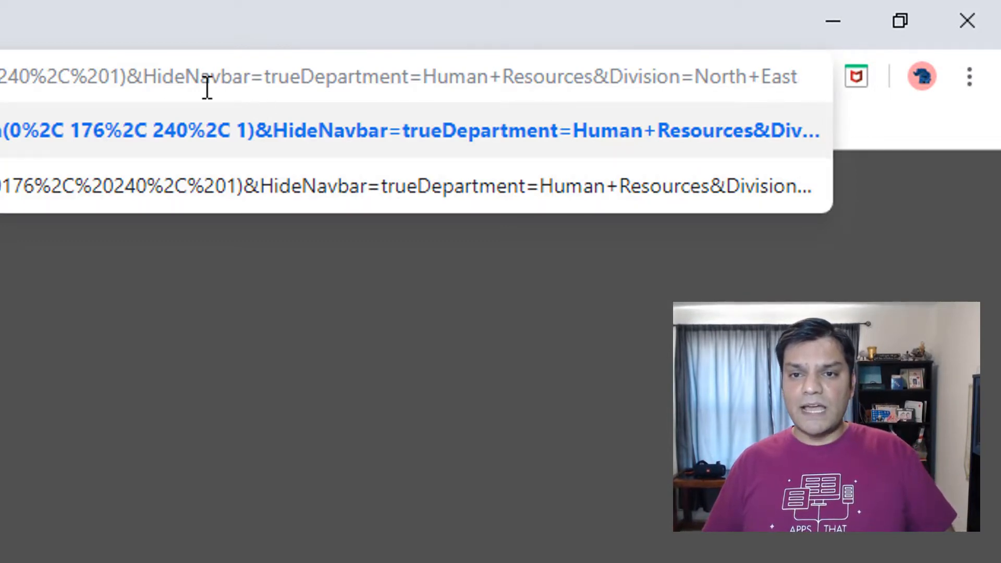
pyautogui.click(307, 77)
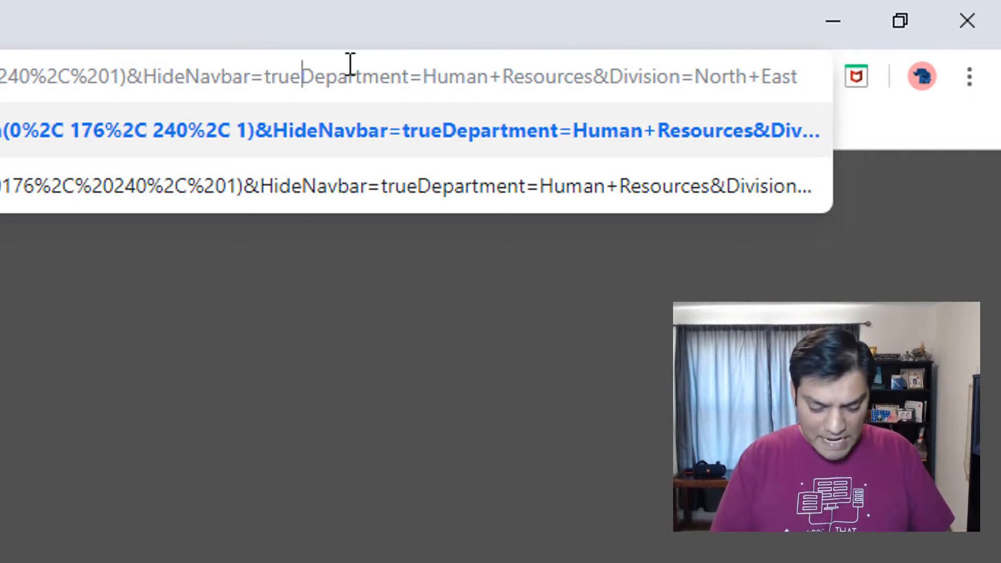
pyautogui.write('&')
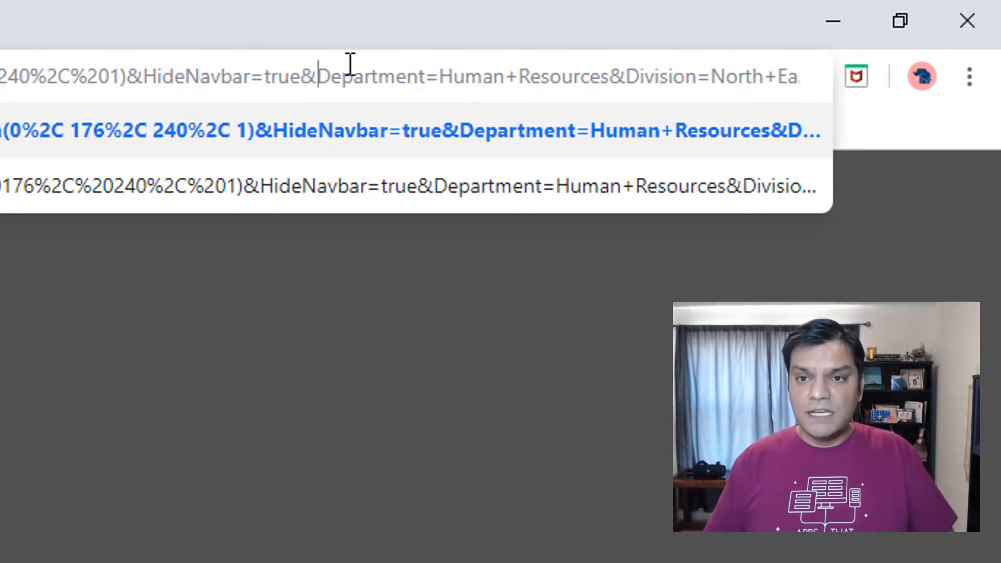
# Step: Rewrite the Department parameter's value in the URL as Human Resources with a plain space
pyautogui.click(456, 78)
pyautogui.press('Left')
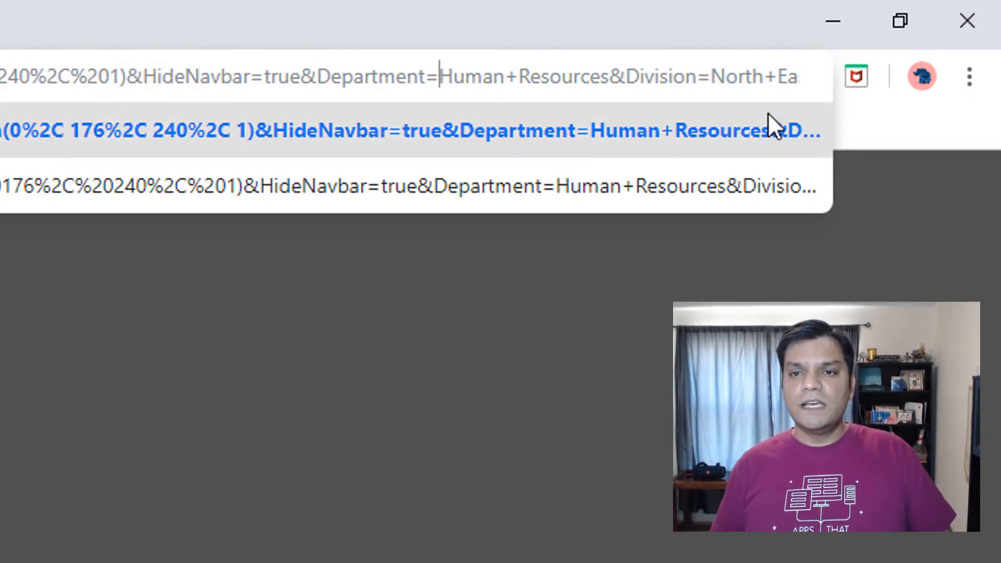
pyautogui.press('Delete')
pyautogui.press('Delete')
pyautogui.press('Delete')
pyautogui.press('Delete')
pyautogui.press('Delete')
pyautogui.press('Delete')
pyautogui.press('Delete')
pyautogui.press('Delete')
pyautogui.press('Delete')
pyautogui.press('Delete')
pyautogui.press('Delete')
pyautogui.press('Delete')
pyautogui.press('Delete')
pyautogui.press('Delete')
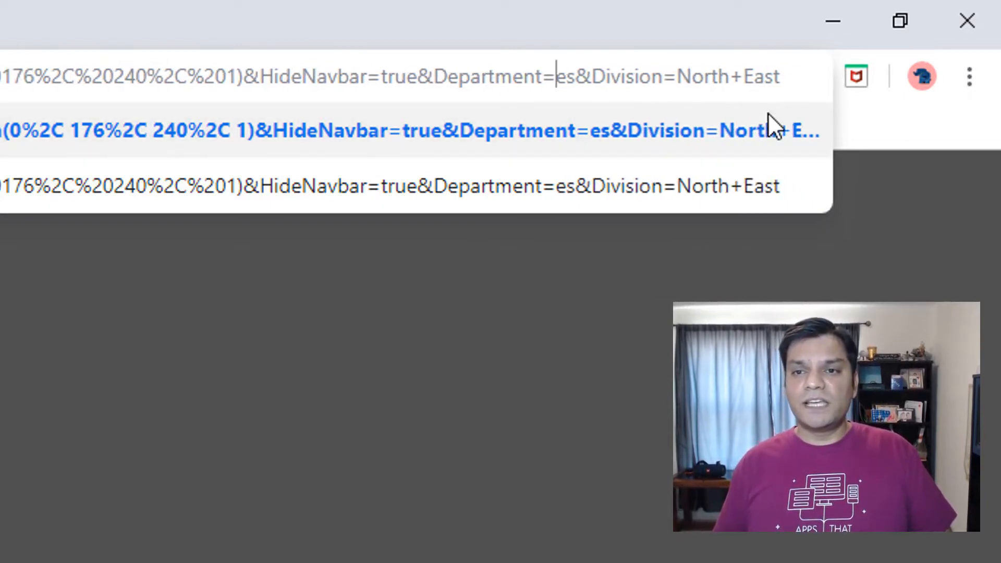
pyautogui.press('Delete')
pyautogui.write('Huma')
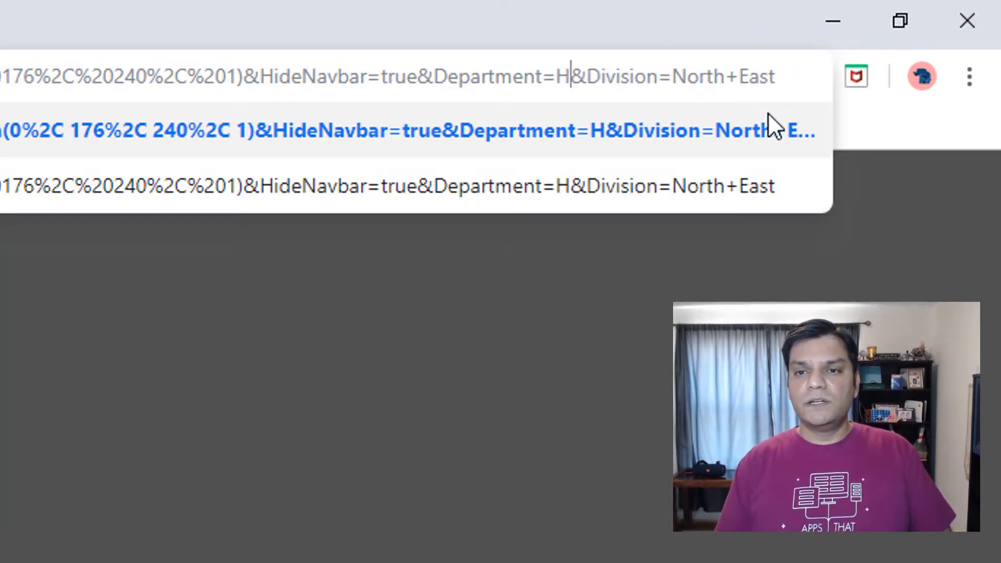
pyautogui.write('n Resources')
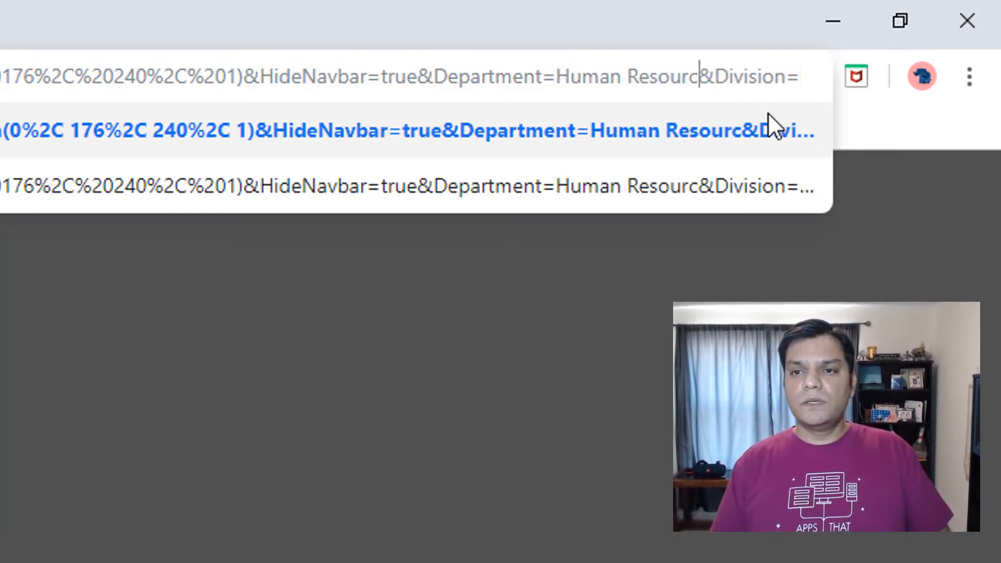
# Step: Replace the plus sign in the URL's Division value with a space, giving North East, and load the page
pyautogui.press('Right')
pyautogui.press('Right')
pyautogui.press('Right')
pyautogui.press('Right')
pyautogui.press('Right')
pyautogui.press('Right')
pyautogui.press('Right')
pyautogui.press('Right')
pyautogui.press('Right')
pyautogui.press('Right')
pyautogui.press('Right')
pyautogui.press('Right')
pyautogui.press('Right')
pyautogui.press('Right')
pyautogui.press('Right')
pyautogui.press('Right')
pyautogui.press('Right')
pyautogui.press('Right')
pyautogui.press('Right')
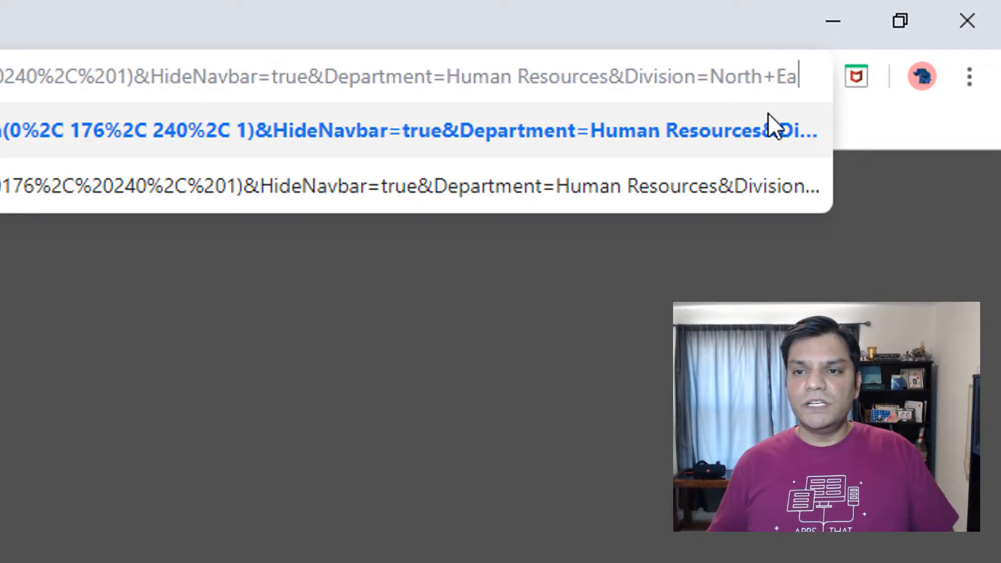
pyautogui.press('Left')
pyautogui.press('Left')
pyautogui.press('Left')
pyautogui.press('Left')
pyautogui.press('Delete')
pyautogui.press('Right')
pyautogui.press('Right')
pyautogui.press('Right')
pyautogui.press('Return')
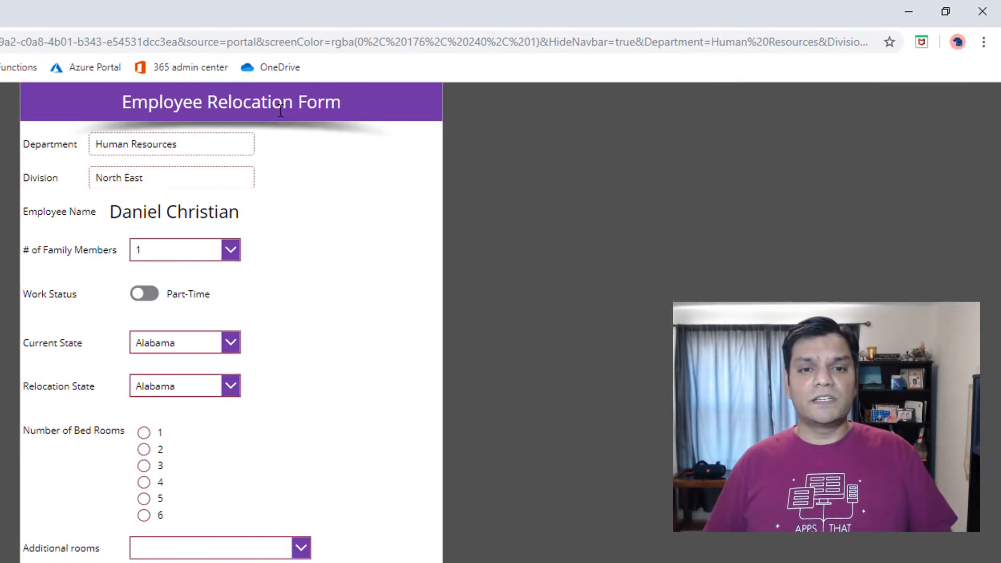
# Step: Examine how the spaces in the Department and Division values are encoded in the loaded URL
pyautogui.click(317, 49)
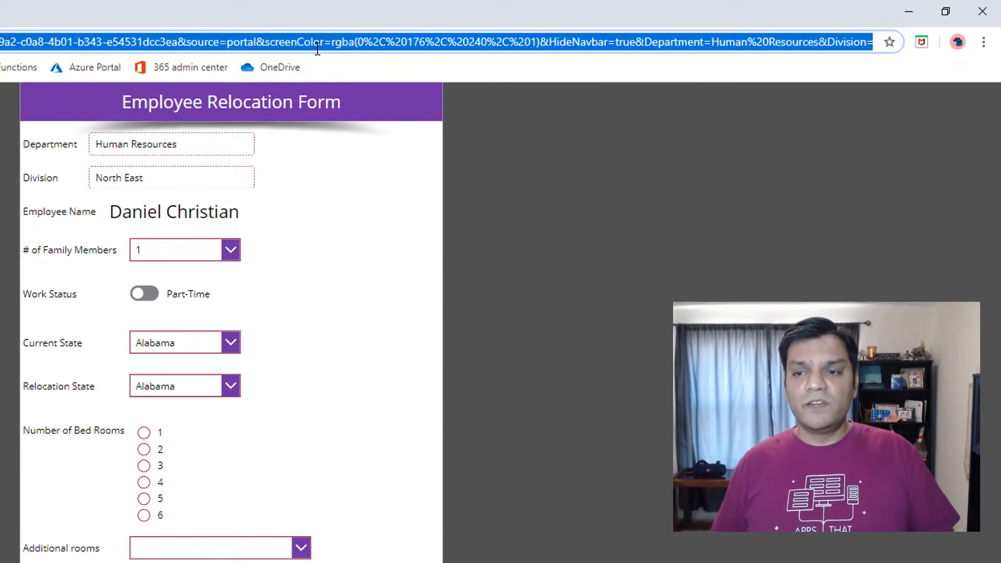
pyautogui.press('End')
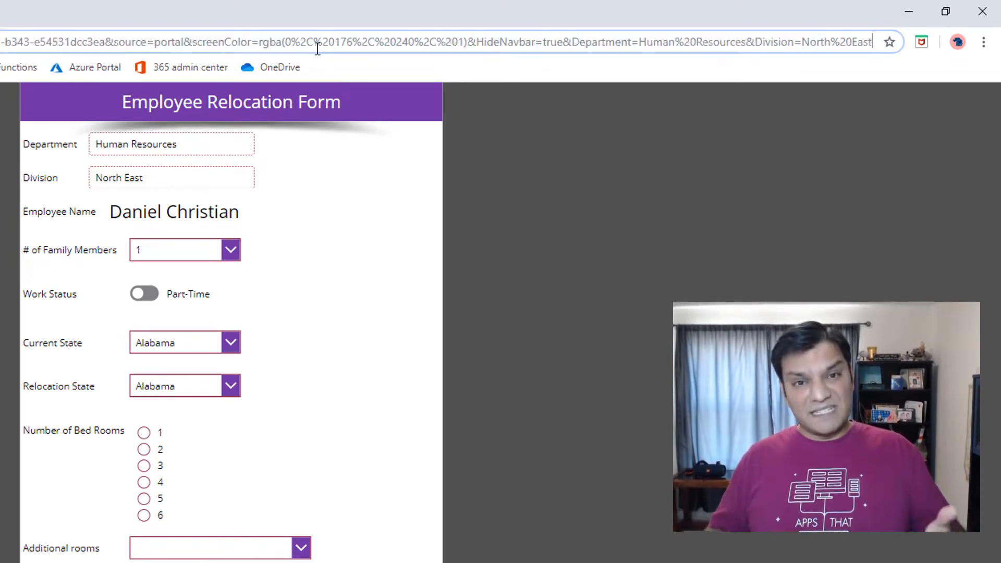
pyautogui.press('Left')
pyautogui.press('Left')
pyautogui.press('Left')
pyautogui.press('Left')
pyautogui.press('Left')
pyautogui.press('Left')
pyautogui.press('Left')
pyautogui.press('Left')
pyautogui.press('Left')
pyautogui.press('Left')
pyautogui.press('Left')
pyautogui.press('Left')
pyautogui.press('Left')
pyautogui.press('Left')
pyautogui.press('Left')
pyautogui.press('Left')
pyautogui.press('Left')
pyautogui.press('Left')
pyautogui.press('Left')
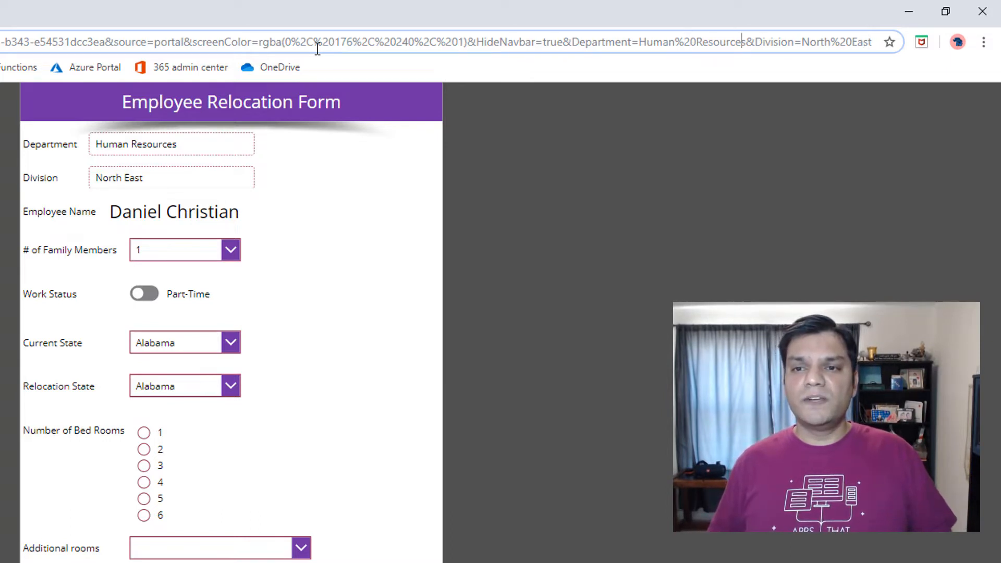
pyautogui.press('Right')
pyautogui.press('Right')
pyautogui.press('Right')
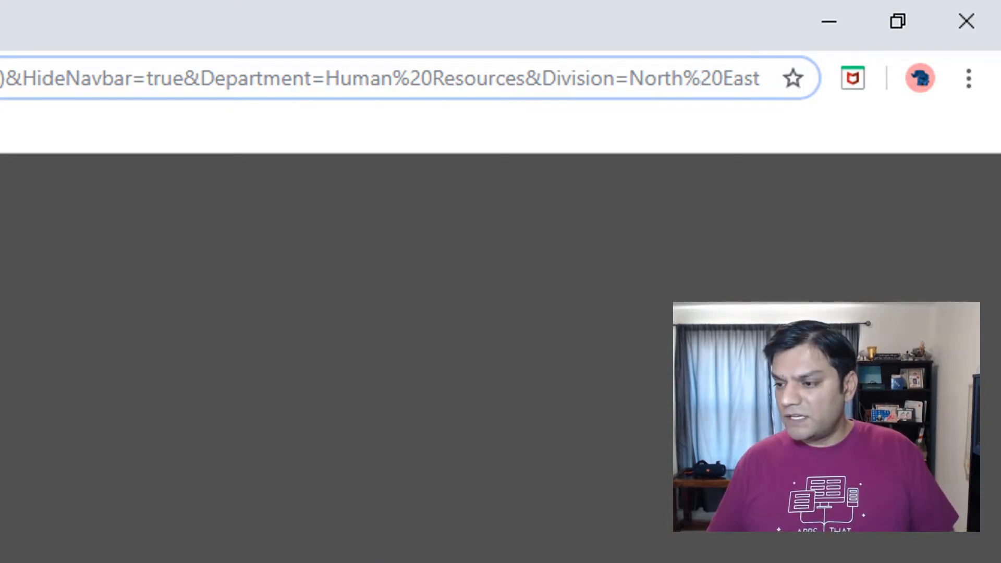
# Step: Replace the URL with the prepared version that adds parameters from family members through DepartureDate=10/19/2019, ArrivalDate=1/1/2020 and AdditionalRooms=Basement, and load it
pyautogui.hotkey('alt', 'Tab')
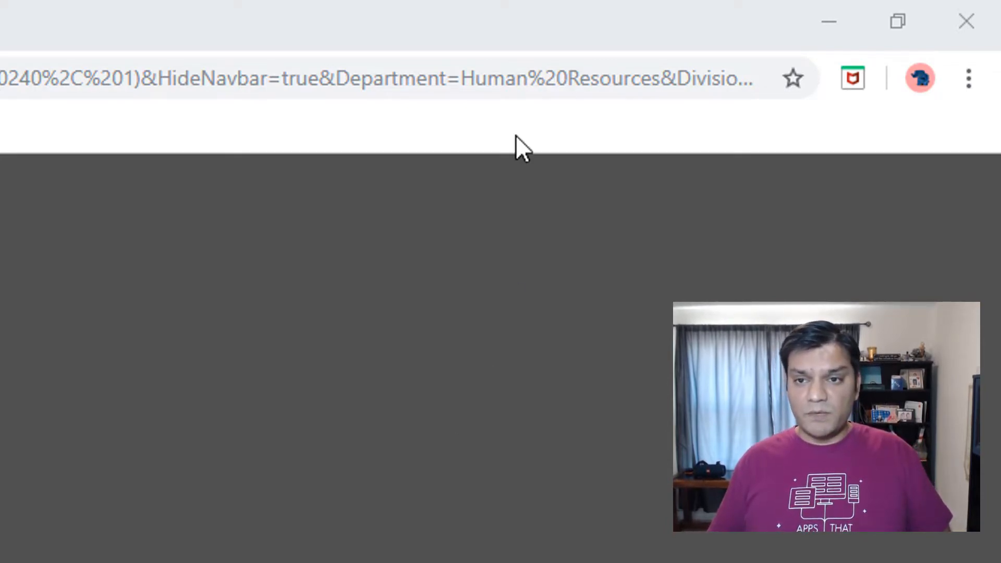
pyautogui.click(512, 77)
pyautogui.press('End')
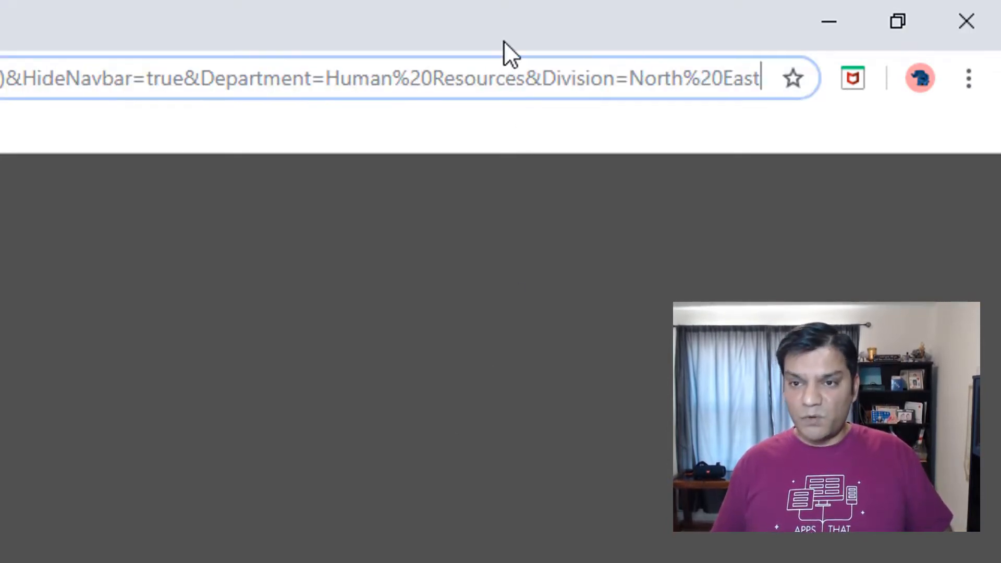
pyautogui.hotkey('ctrl', 'a')
pyautogui.hotkey('ctrl', 'v')
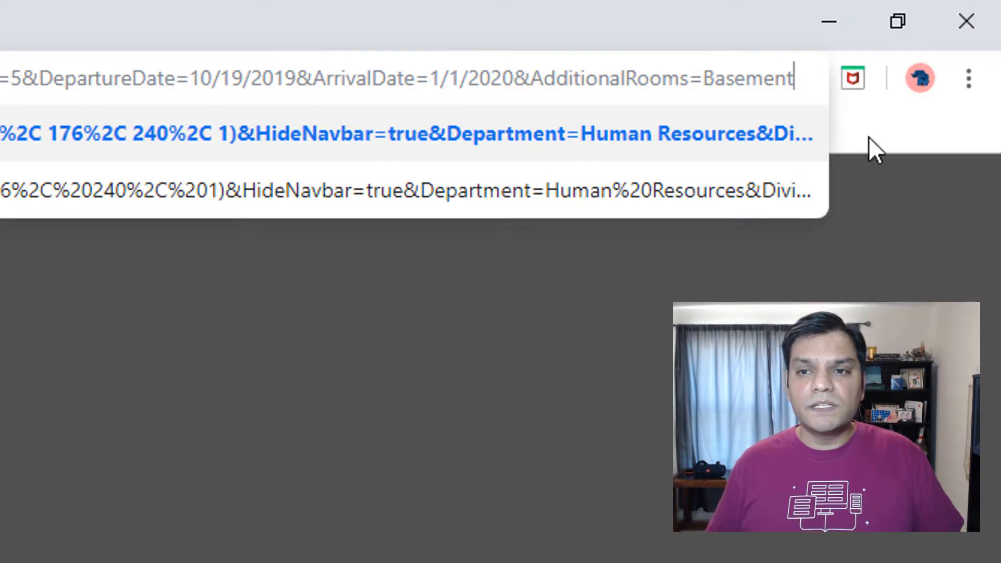
pyautogui.press('Return')
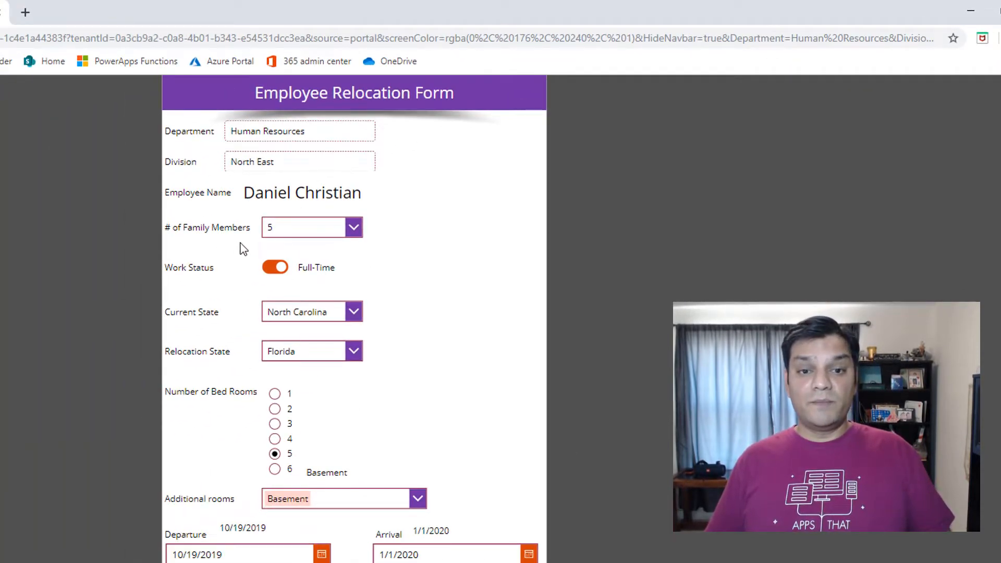
# Step: Examine the FamilyMembers, WorkStatus and CurrentState parameters in the URL against the prefilled form fields
pyautogui.click(866, 40)
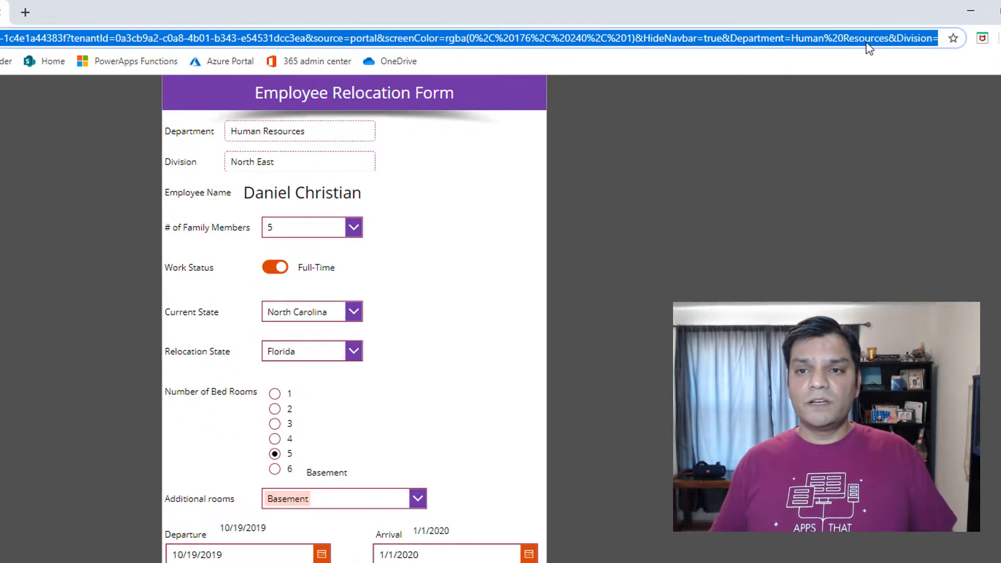
pyautogui.click(868, 41)
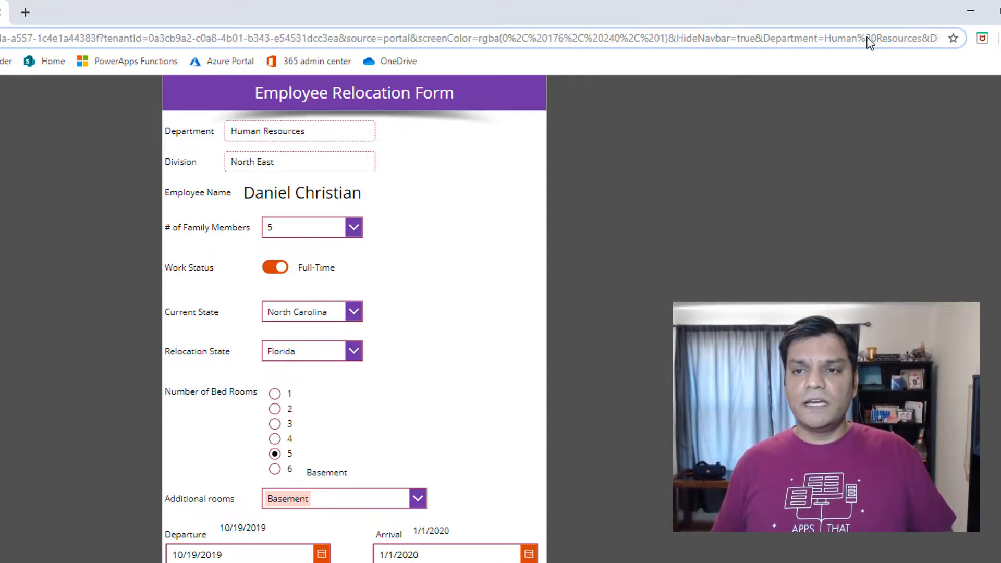
pyautogui.press('Right')
pyautogui.press('Right')
pyautogui.press('Right')
pyautogui.press('Right')
pyautogui.press('Right')
pyautogui.press('Right')
pyautogui.press('Right')
pyautogui.press('Right')
pyautogui.press('Right')
pyautogui.press('Right')
pyautogui.press('Right')
pyautogui.press('Right')
pyautogui.press('Right')
pyautogui.press('Right')
pyautogui.press('Right')
pyautogui.press('Right')
pyautogui.press('Right')
pyautogui.press('Right')
pyautogui.press('Right')
pyautogui.press('Right')
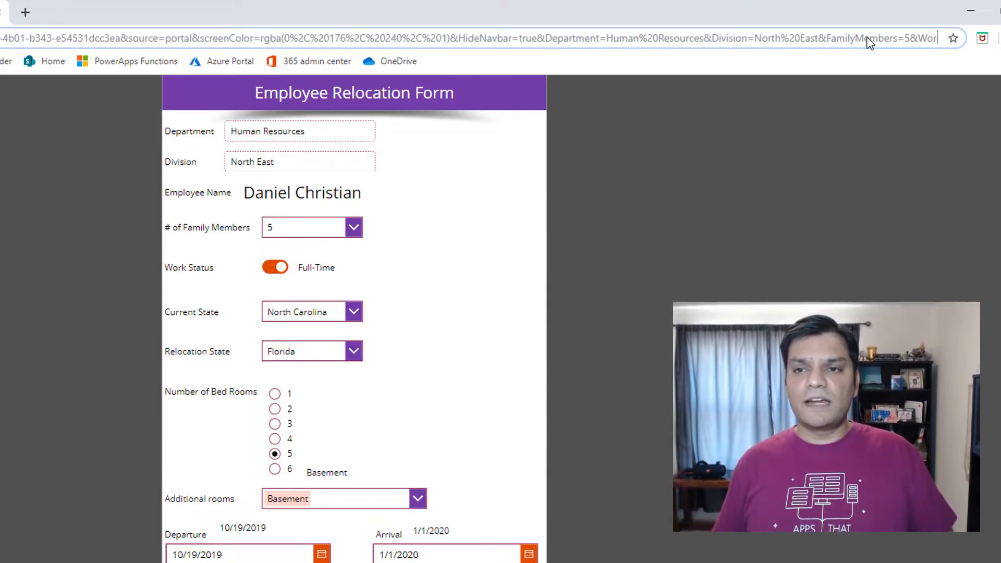
pyautogui.write('CurrentState=North%20Carol')
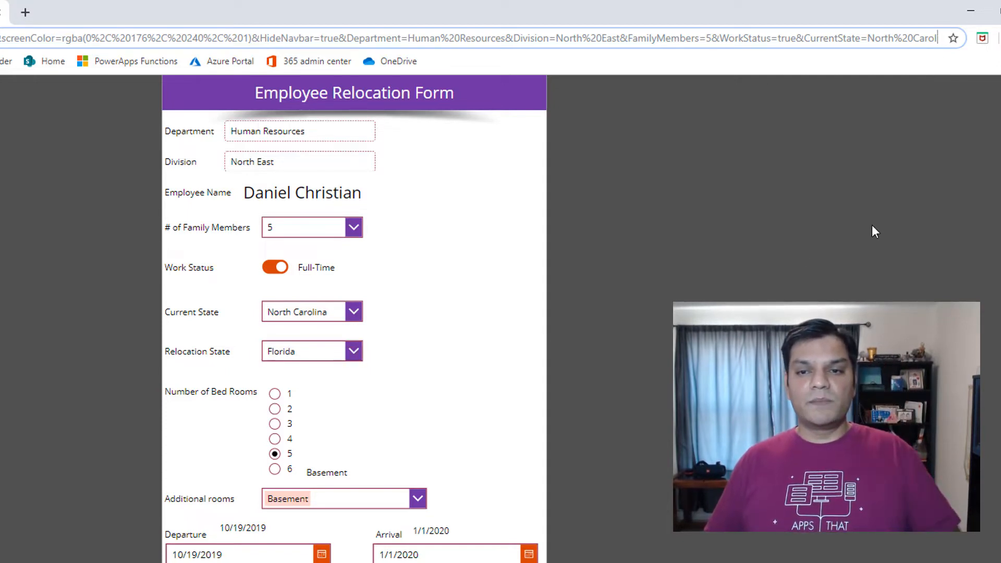
# Step: Examine the RelocationState and bedroom-number parameters further along the URL against the form
pyautogui.press('Right')
pyautogui.press('Right')
pyautogui.press('Right')
pyautogui.press('Right')
pyautogui.press('Right')
pyautogui.press('Right')
pyautogui.press('Right')
pyautogui.press('Right')
pyautogui.press('Right')
pyautogui.press('Right')
pyautogui.press('Right')
pyautogui.press('Right')
pyautogui.press('Right')
pyautogui.press('Right')
pyautogui.press('Right')
pyautogui.press('Right')
pyautogui.press('Right')
pyautogui.press('Right')
pyautogui.press('Right')
pyautogui.press('Right')
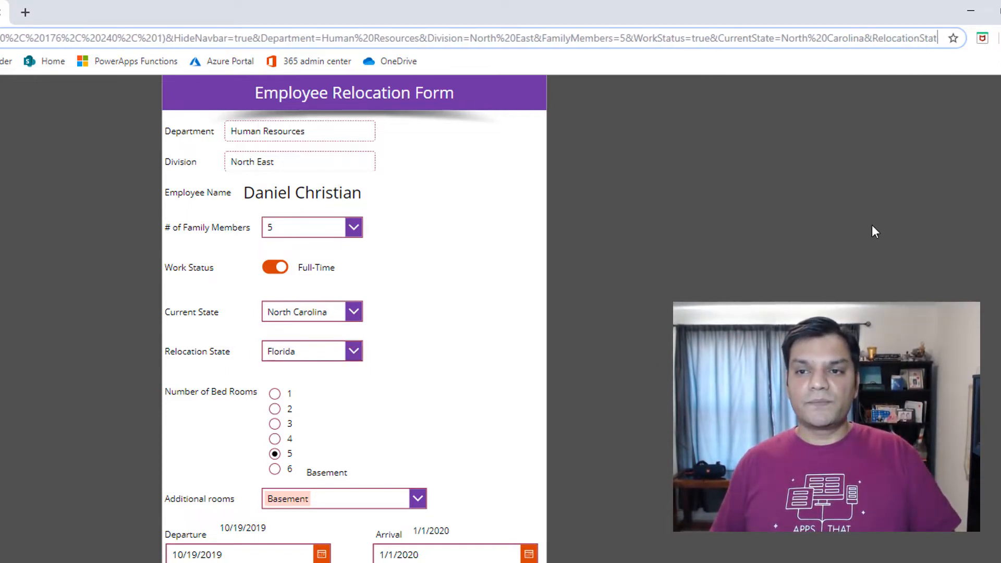
pyautogui.press('Right')
pyautogui.press('Right')
pyautogui.press('Right')
pyautogui.press('Right')
pyautogui.press('Right')
pyautogui.press('Right')
pyautogui.press('Right')
pyautogui.press('Right')
pyautogui.press('Right')
pyautogui.press('Right')
pyautogui.press('Right')
pyautogui.press('Right')
pyautogui.press('Right')
pyautogui.press('Right')
pyautogui.press('Right')
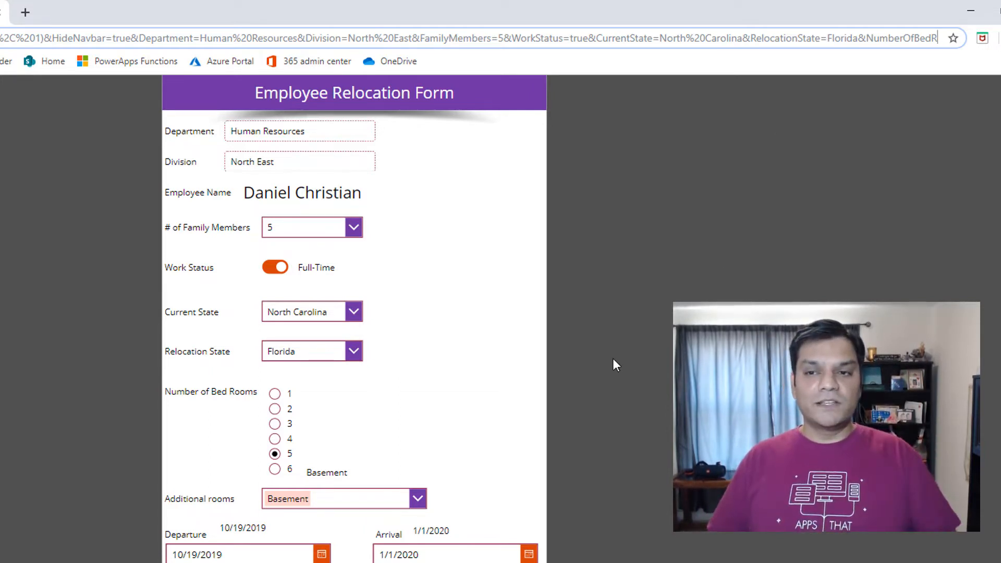
# Step: Examine the NumberOfBedRooms and DepartureDate parameters in the URL against the prefilled form fields
pyautogui.press('Right')
pyautogui.press('Right')
pyautogui.press('Right')
pyautogui.press('Right')
pyautogui.press('Right')
pyautogui.press('Right')
pyautogui.press('Right')
pyautogui.press('Right')
pyautogui.press('Right')
pyautogui.press('Right')
pyautogui.press('Right')
pyautogui.press('Right')
pyautogui.press('Right')
pyautogui.press('Right')
pyautogui.press('Right')
pyautogui.press('Right')
pyautogui.press('Right')
pyautogui.press('Right')
pyautogui.press('Right')
pyautogui.press('Right')
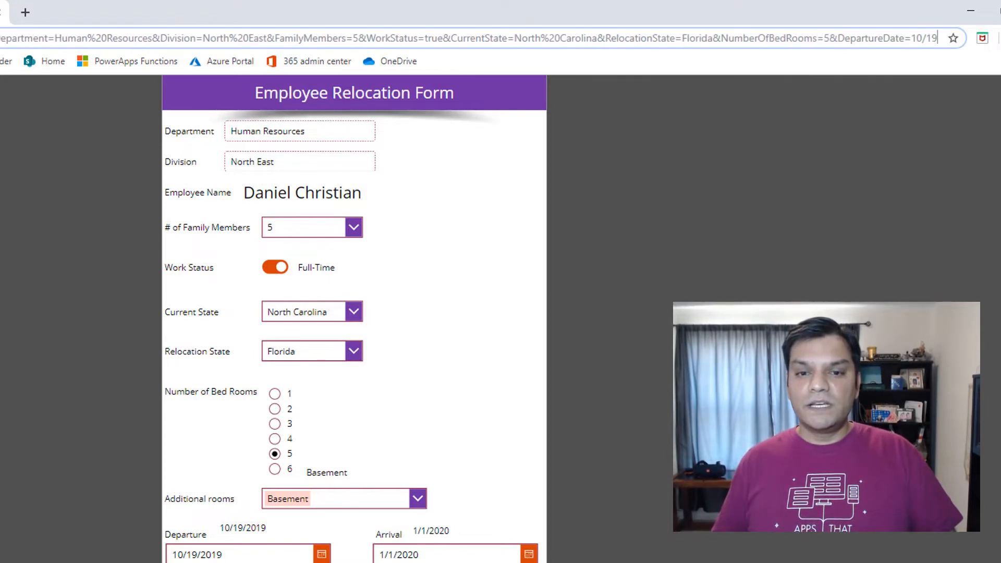
pyautogui.press('Right')
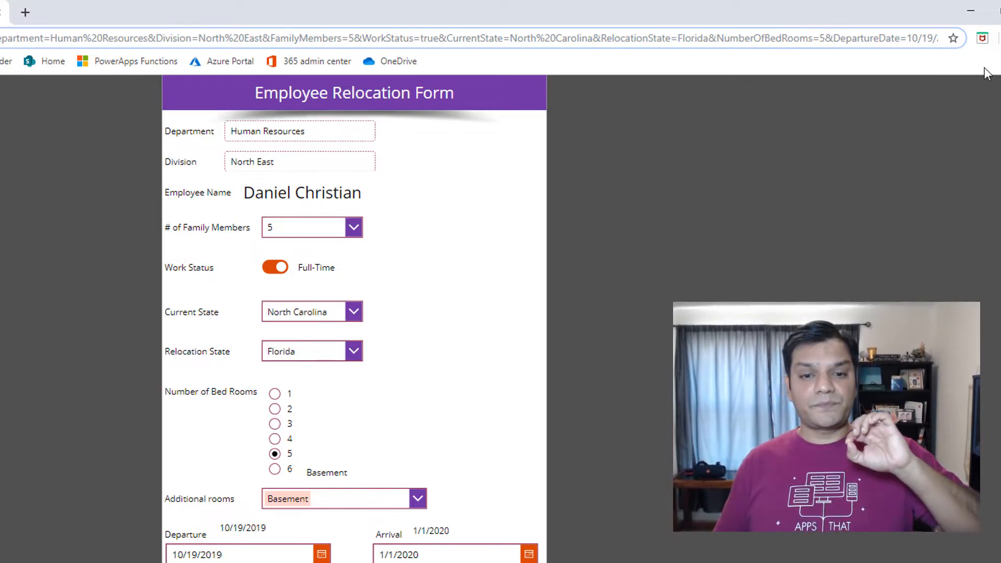
# Step: Examine the ArrivalDate and AdditionalRooms parameters at the end of the URL against the form
pyautogui.press('Right')
pyautogui.press('Right')
pyautogui.press('Right')
pyautogui.press('Right')
pyautogui.press('Right')
pyautogui.press('Right')
pyautogui.press('Right')
pyautogui.press('Right')
pyautogui.press('Right')
pyautogui.press('Right')
pyautogui.press('Right')
pyautogui.press('Right')
pyautogui.press('Right')
pyautogui.press('Right')
pyautogui.press('Right')
pyautogui.press('Right')
pyautogui.press('Right')
pyautogui.press('Right')
pyautogui.press('Right')
pyautogui.press('Right')
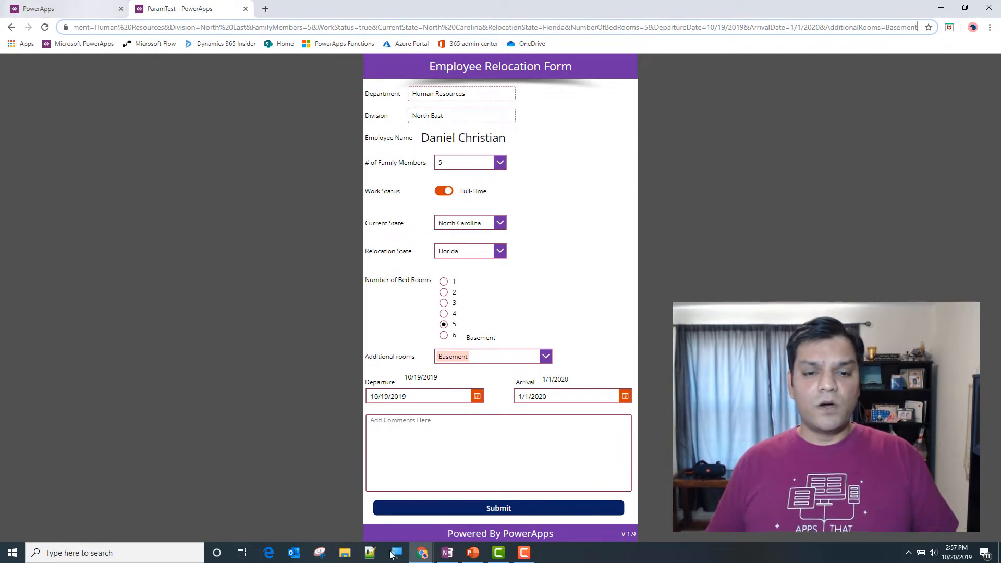
# Step: Bring up the studio window previewing the unfilled relocation form and move it off this display
pyautogui.moveTo(429, 556)
pyautogui.click(420, 519)
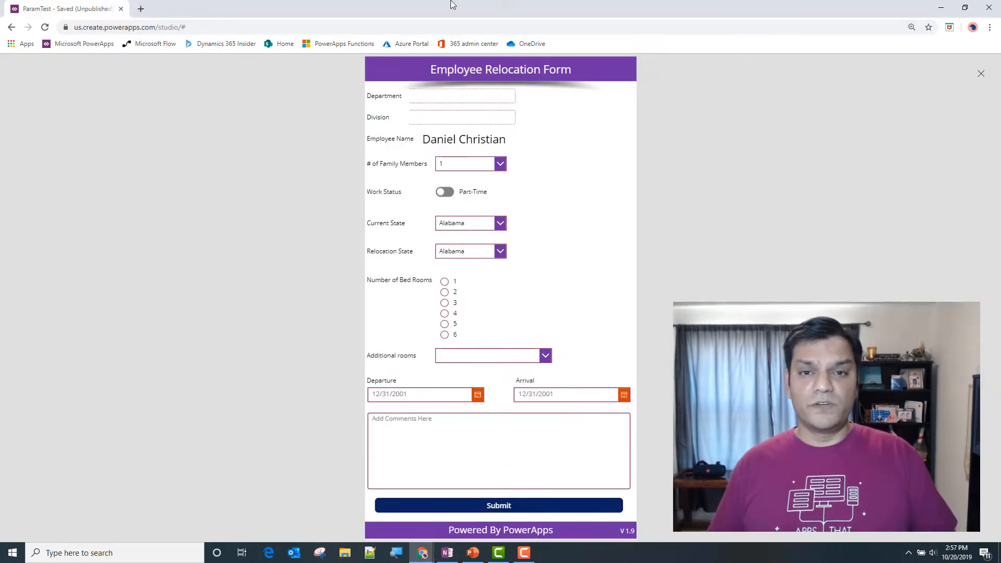
pyautogui.moveTo(451, 3); pyautogui.dragTo(1000, 20)
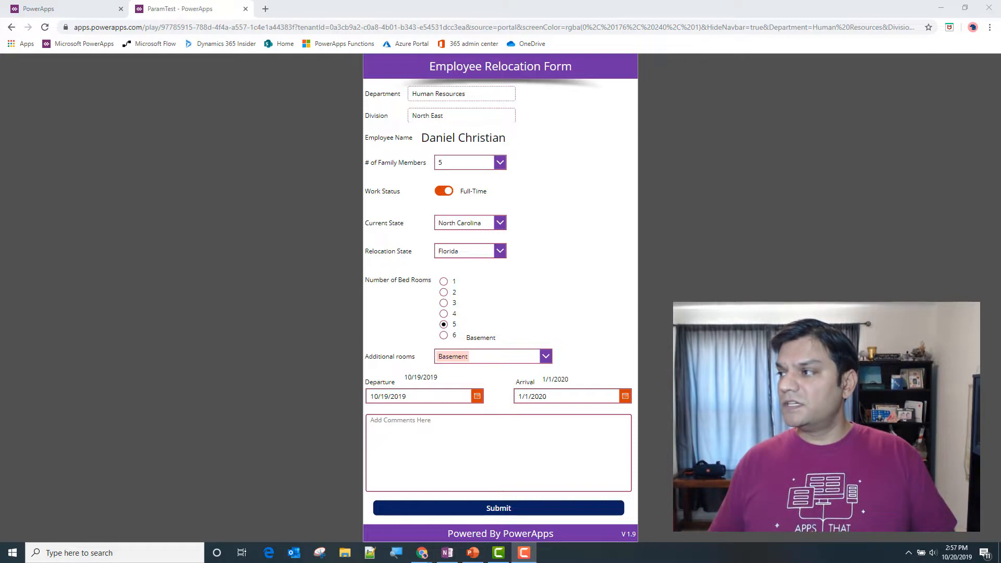
# Step: Create a new blank canvas app with the tablet layout from the PowerApps apps list
pyautogui.click(91, 10)
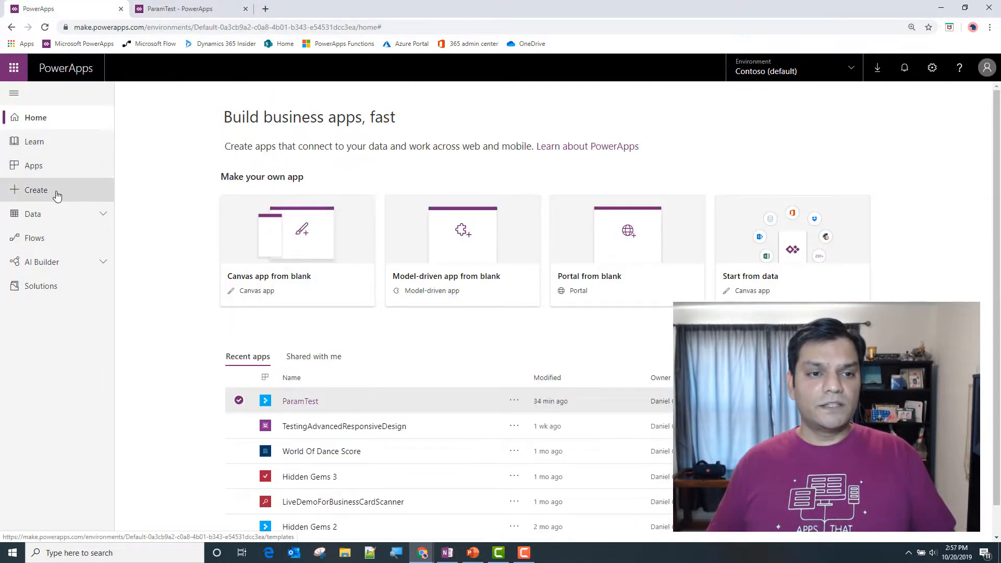
pyautogui.click(54, 168)
pyautogui.click(183, 98)
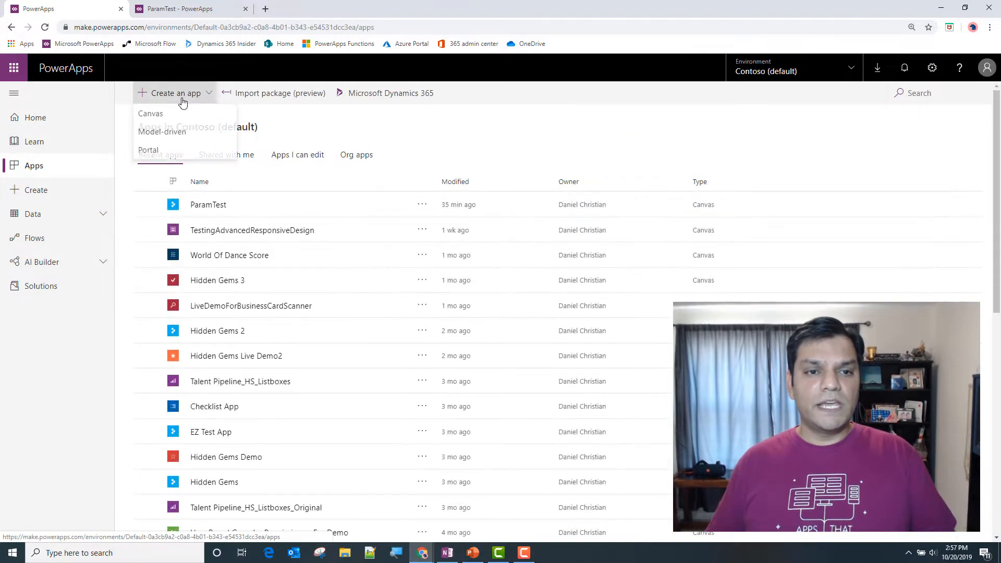
pyautogui.click(180, 115)
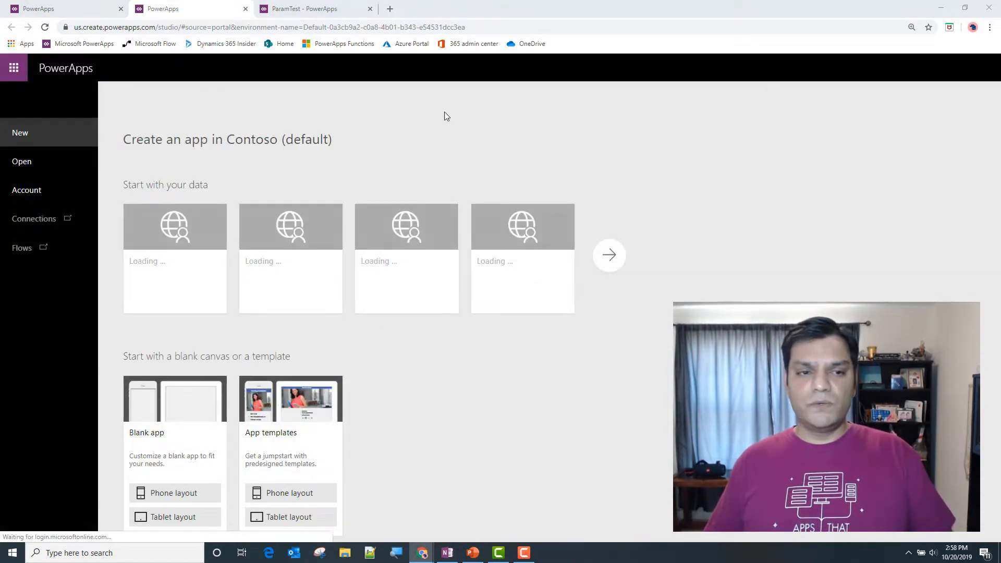
pyautogui.click(188, 518)
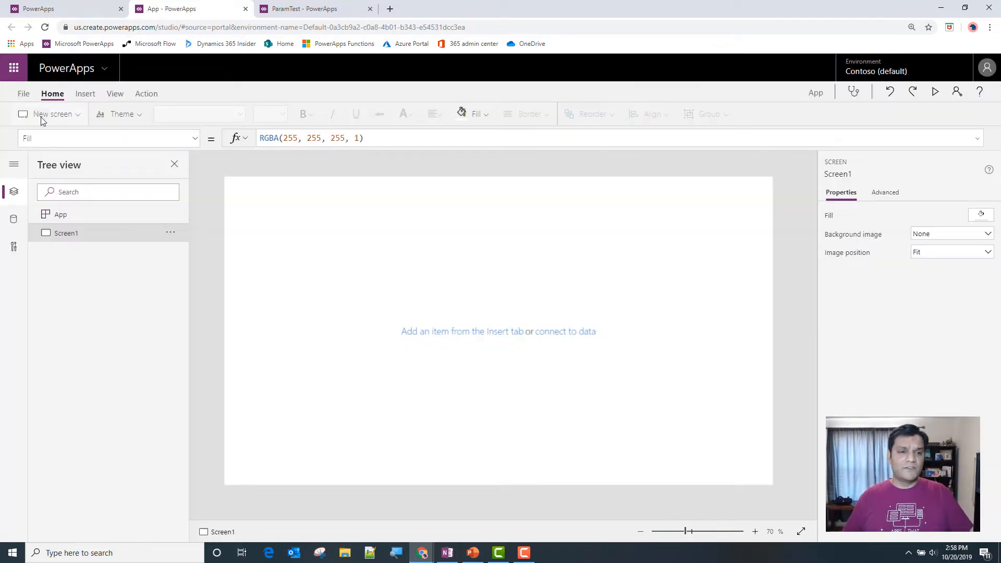
# Step: Name the new app LiveParamTest in its app settings
pyautogui.click(24, 94)
pyautogui.click(348, 167)
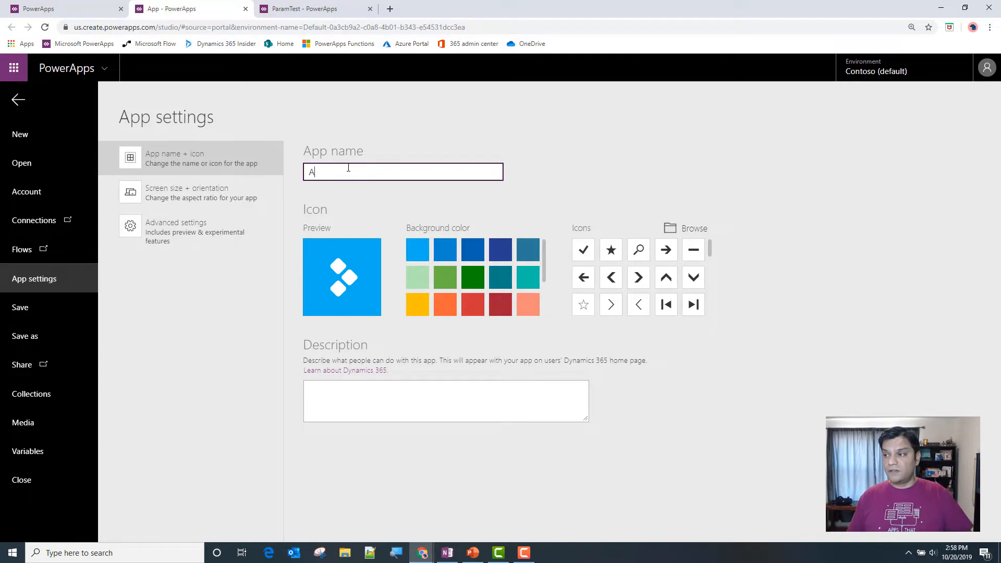
pyautogui.press('BackSpace')
pyautogui.press('BackSpace')
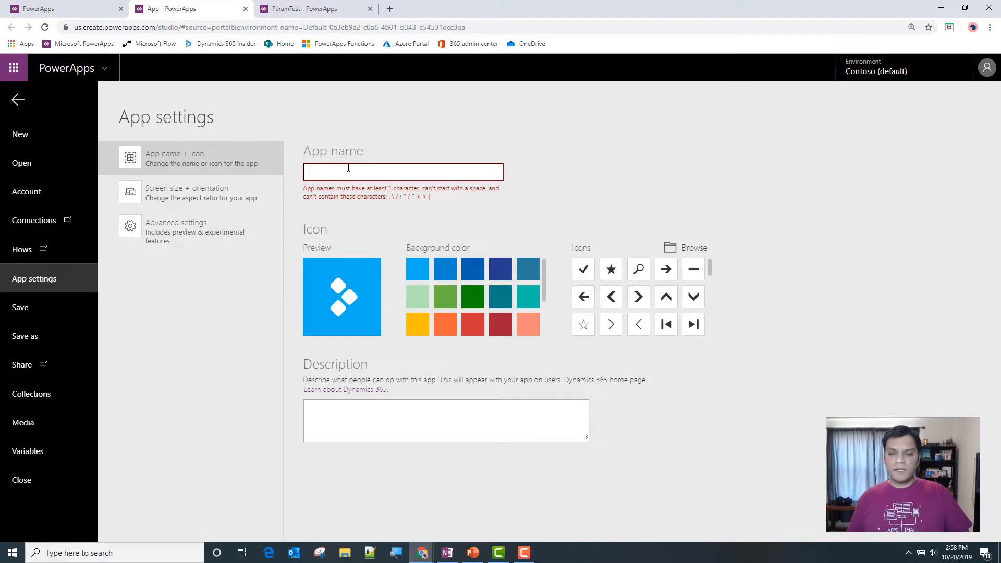
pyautogui.write('Live')
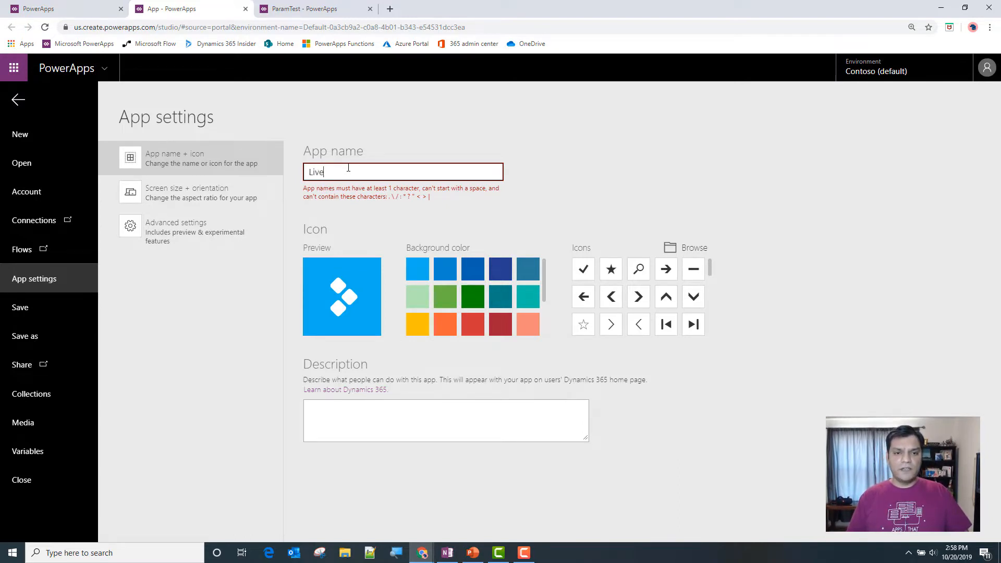
pyautogui.write('ParamTest')
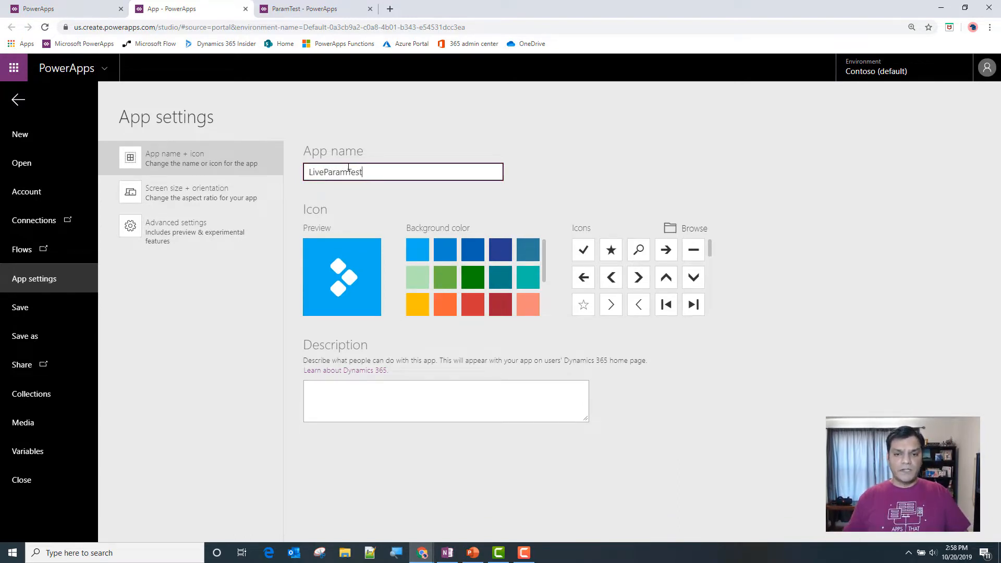
# Step: Give the app icon a purple background and the camera symbol
pyautogui.scroll(-2, 496, 296)
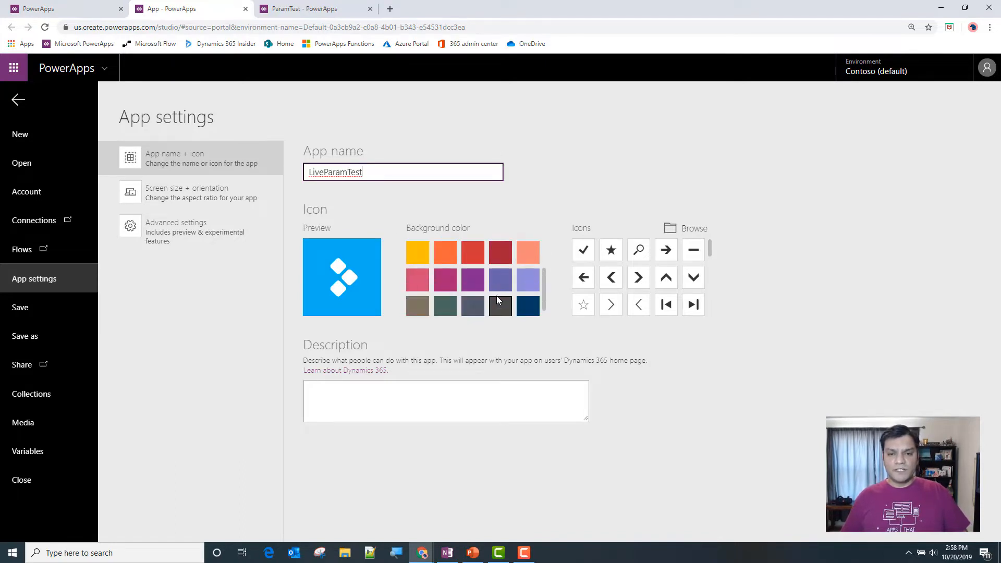
pyautogui.click(473, 275)
pyautogui.scroll(-3, 636, 292)
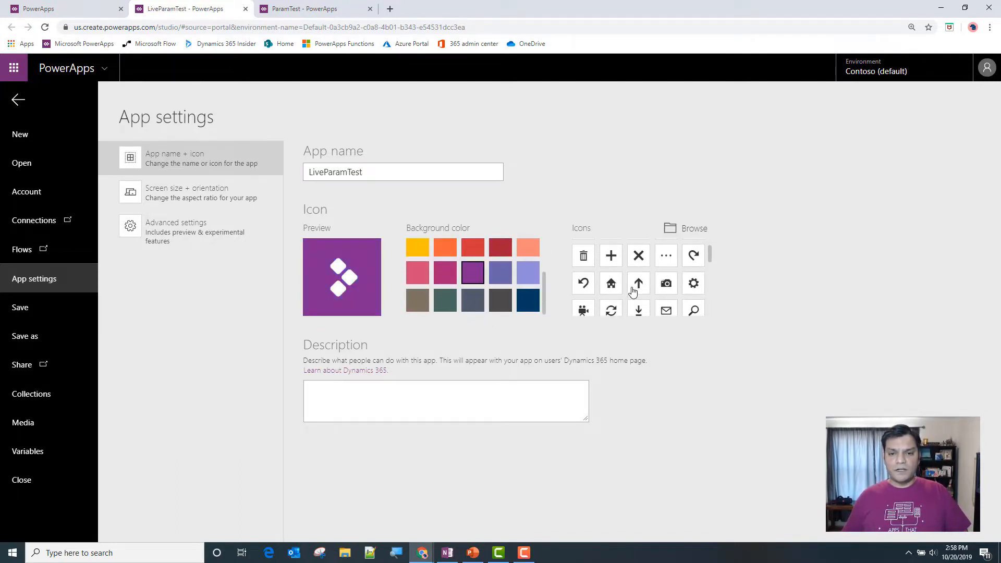
pyautogui.click(611, 309)
pyautogui.scroll(2, 645, 290)
pyautogui.click(666, 283)
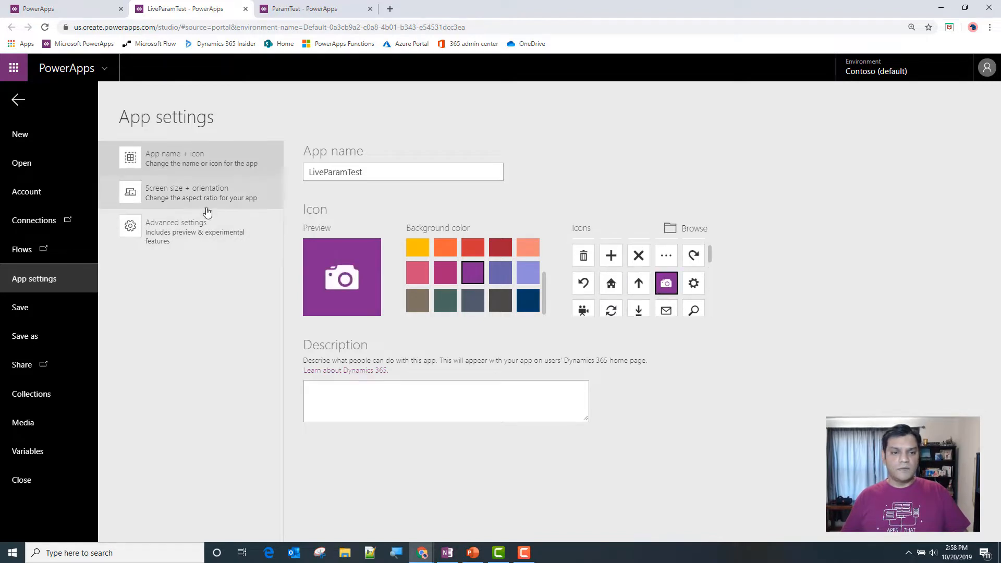
# Step: Change the app's screen orientation to Portrait and apply it, keeping the 16:9 (Default) size
pyautogui.click(207, 204)
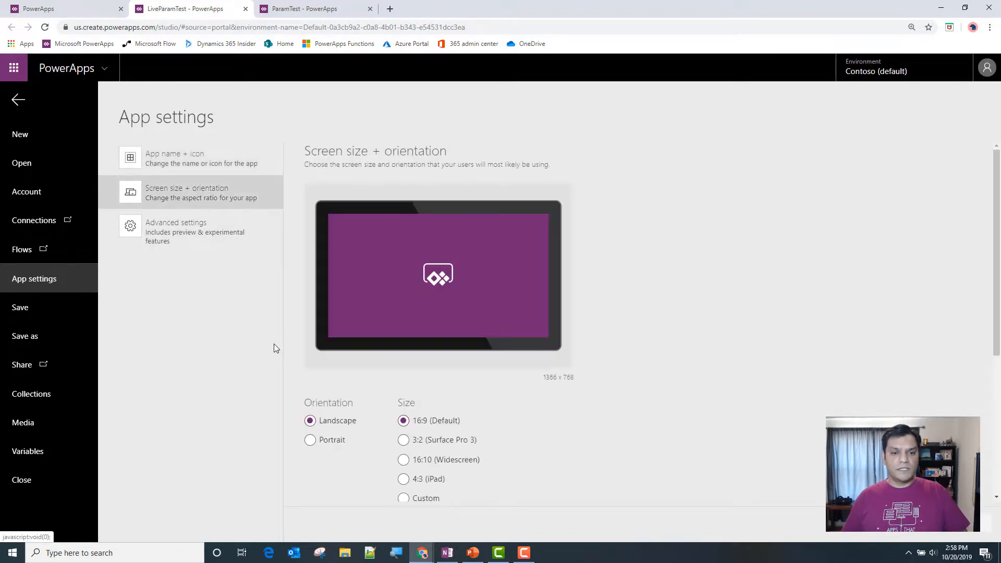
pyautogui.click(340, 442)
pyautogui.scroll(-2, 576, 422)
pyautogui.click(945, 537)
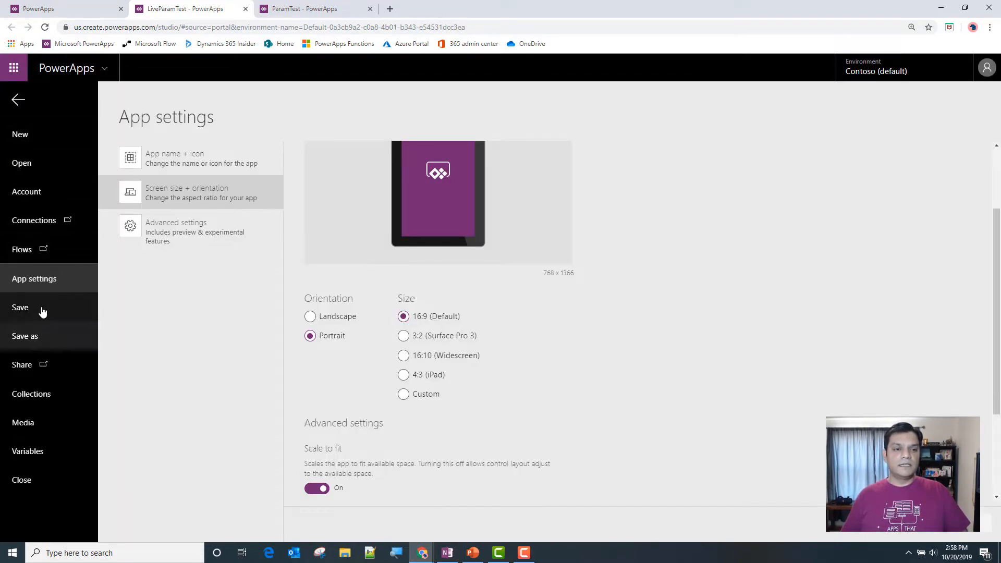
# Step: Save the app to the cloud as LiveParamTest and return to the canvas editor
pyautogui.click(31, 336)
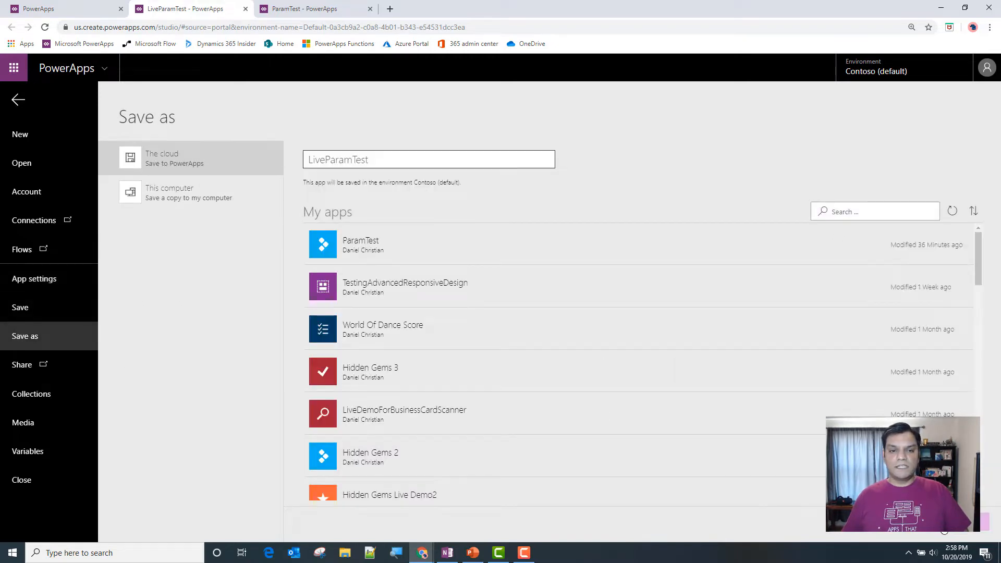
pyautogui.click(984, 521)
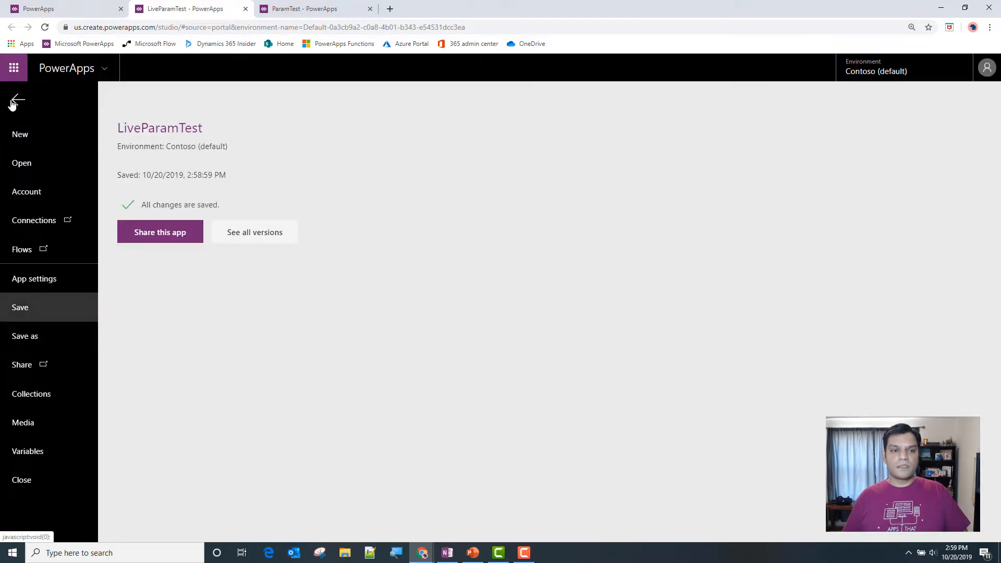
pyautogui.click(18, 101)
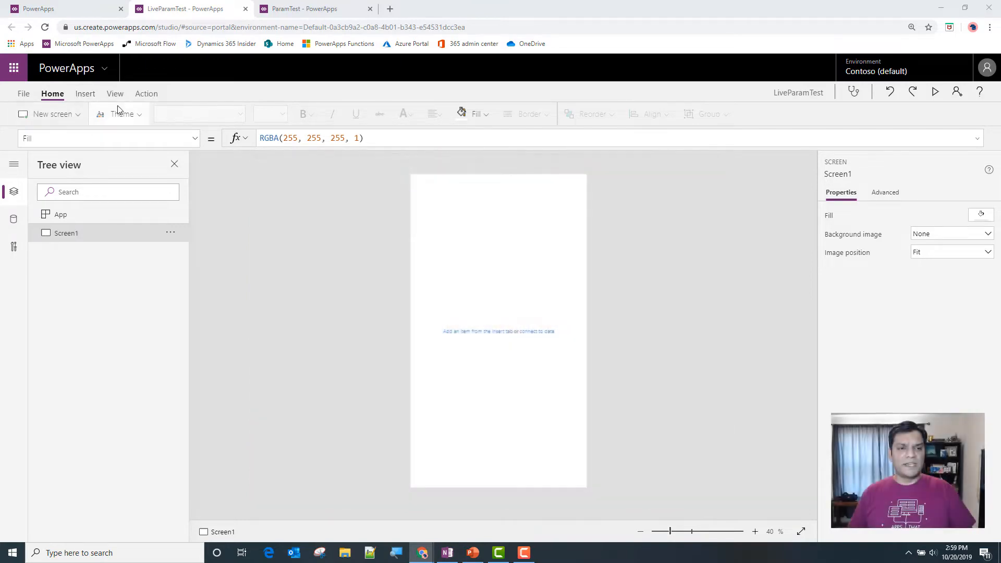
# Step: Insert a label on the blank Screen1
pyautogui.click(87, 98)
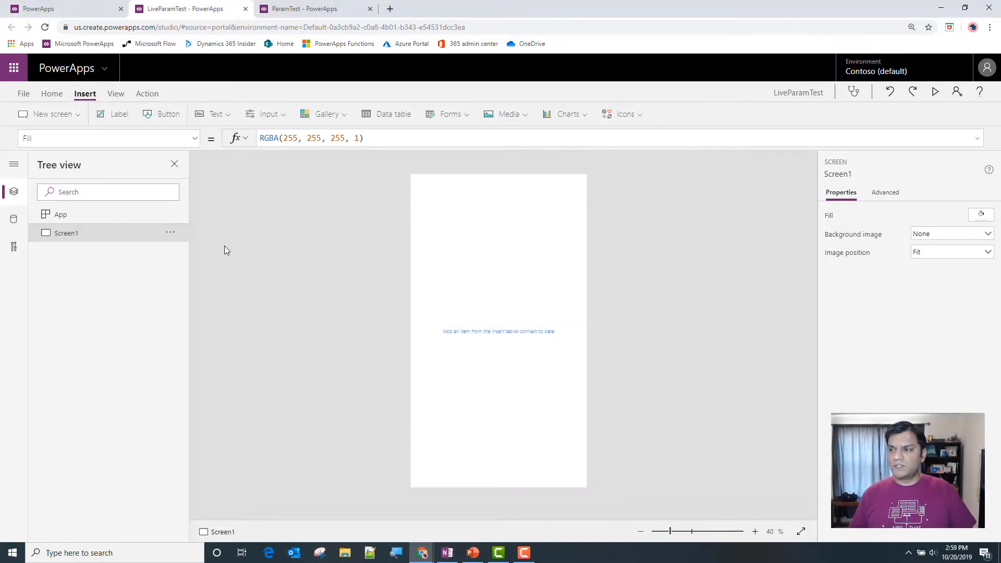
pyautogui.click(128, 122)
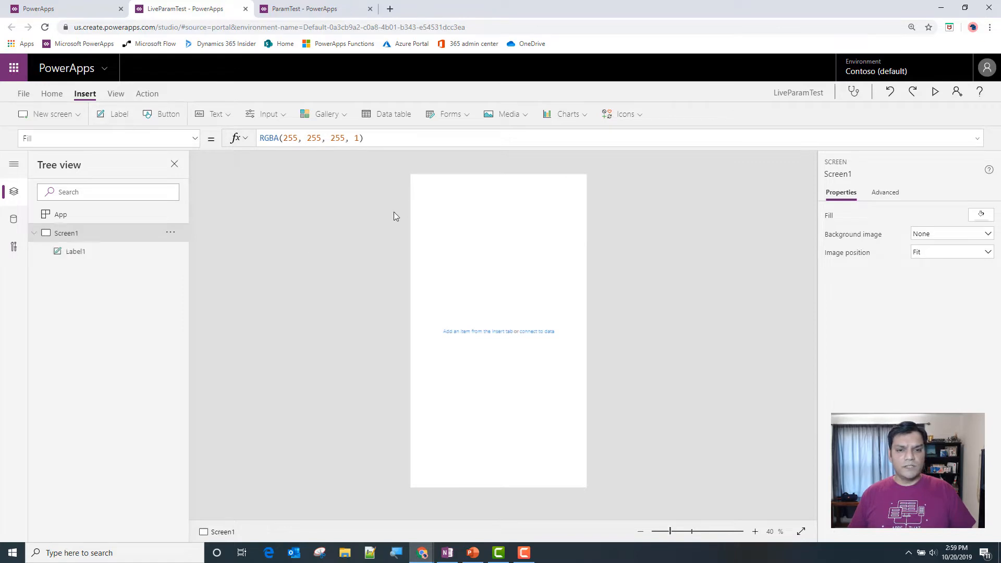
pyautogui.click(686, 532)
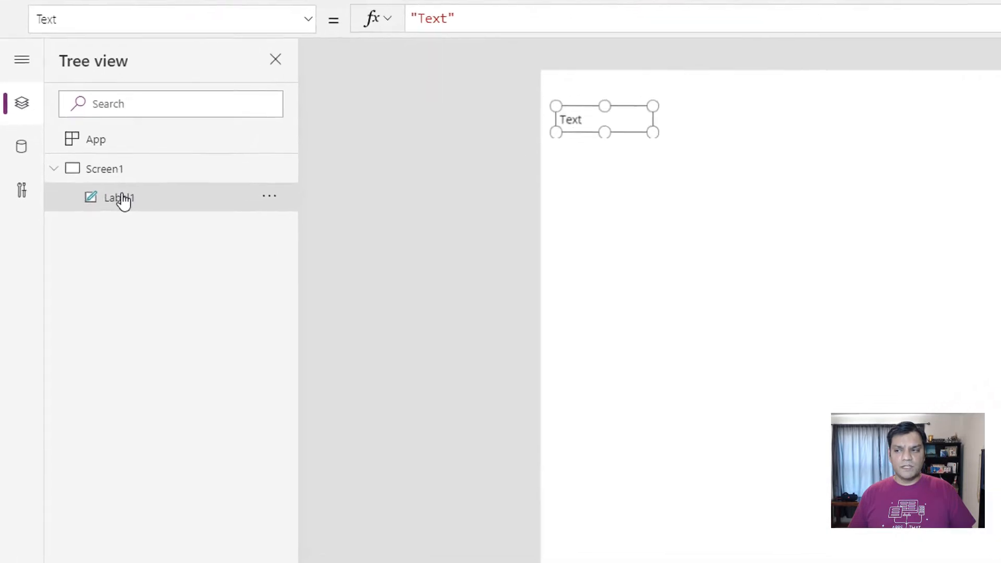
# Step: Rename the new label control as DepartmentLabel
pyautogui.doubleClick(76, 252)
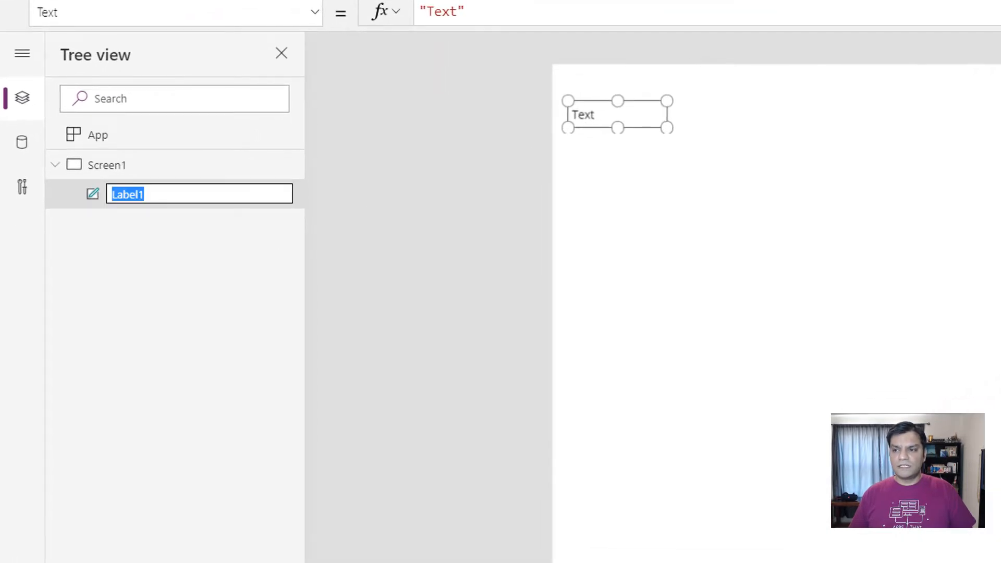
pyautogui.press('Escape')
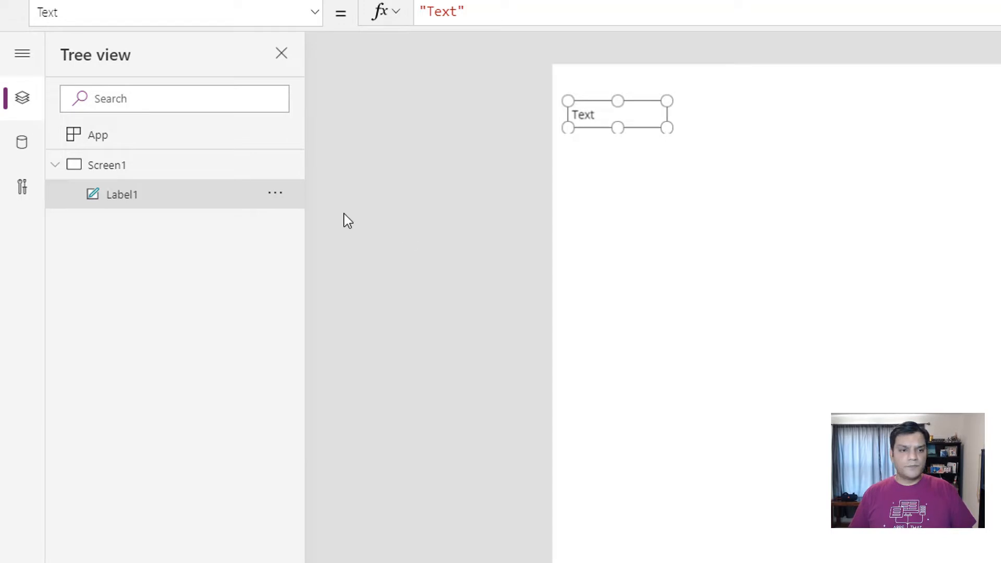
pyautogui.doubleClick(166, 196)
pyautogui.press('End')
pyautogui.press('BackSpace')
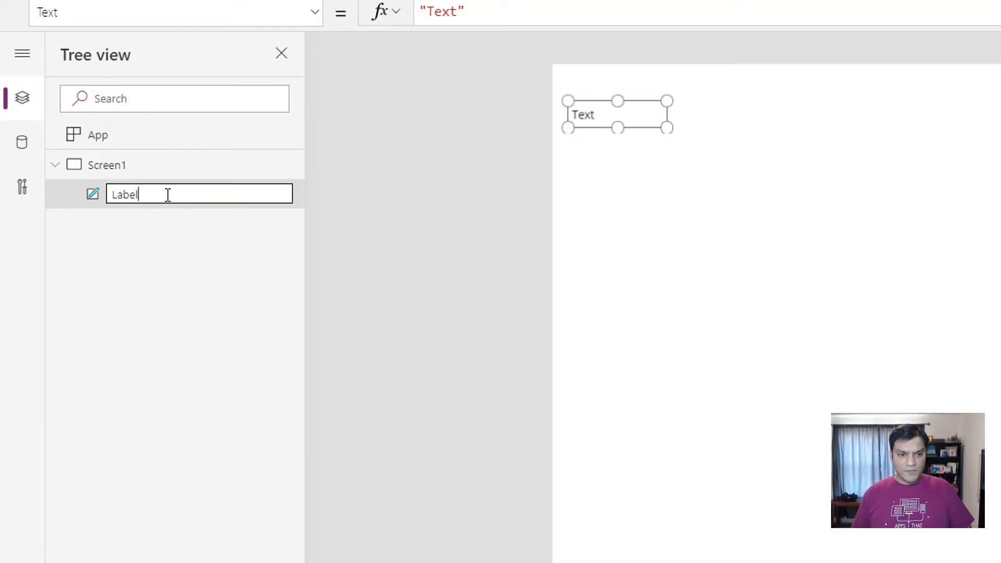
pyautogui.press('Home')
pyautogui.write('Department')
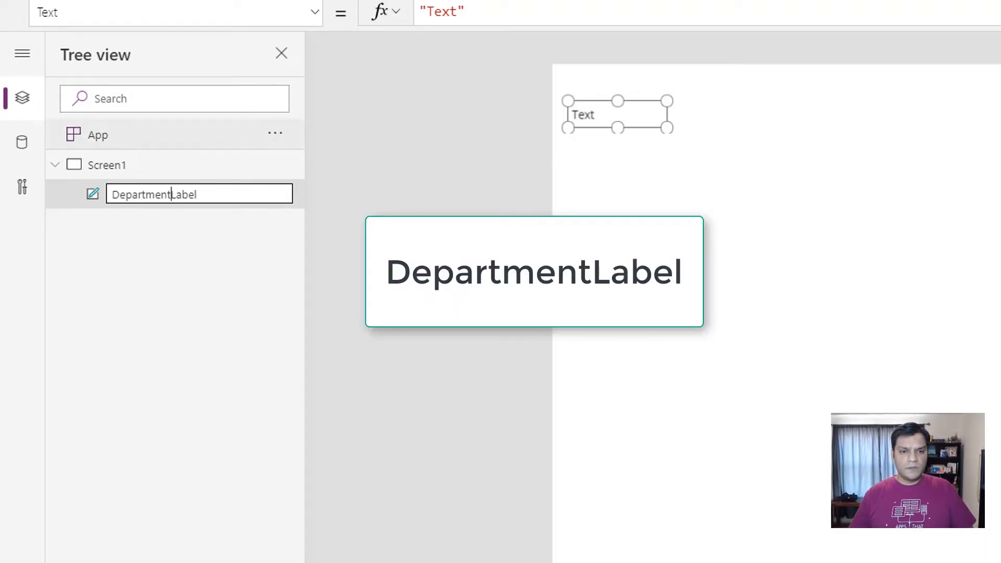
pyautogui.press('Return')
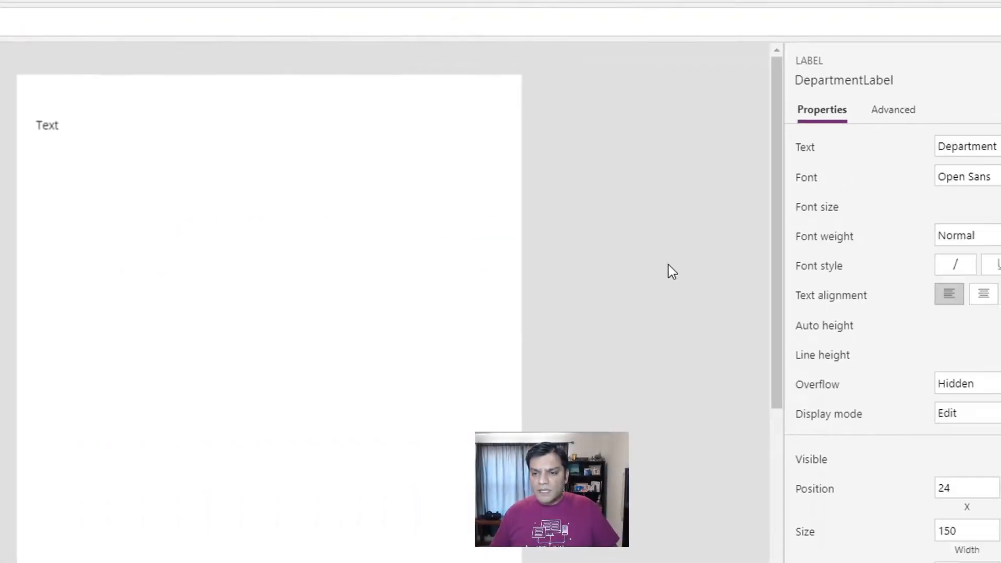
# Step: Set the DepartmentLabel control's text to Department and its display mode to View
pyautogui.click(669, 265)
pyautogui.click(86, 126)
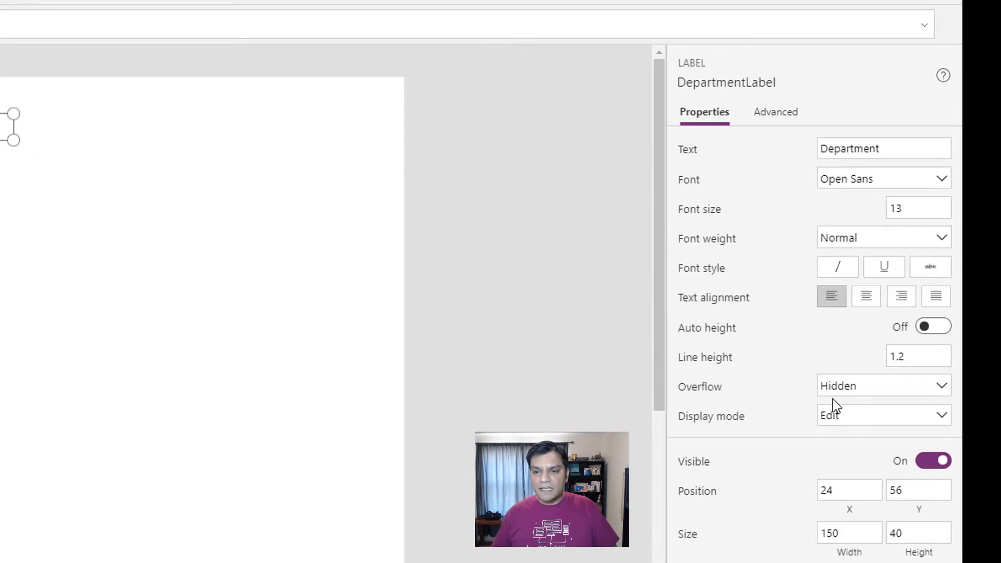
pyautogui.click(844, 417)
pyautogui.click(842, 482)
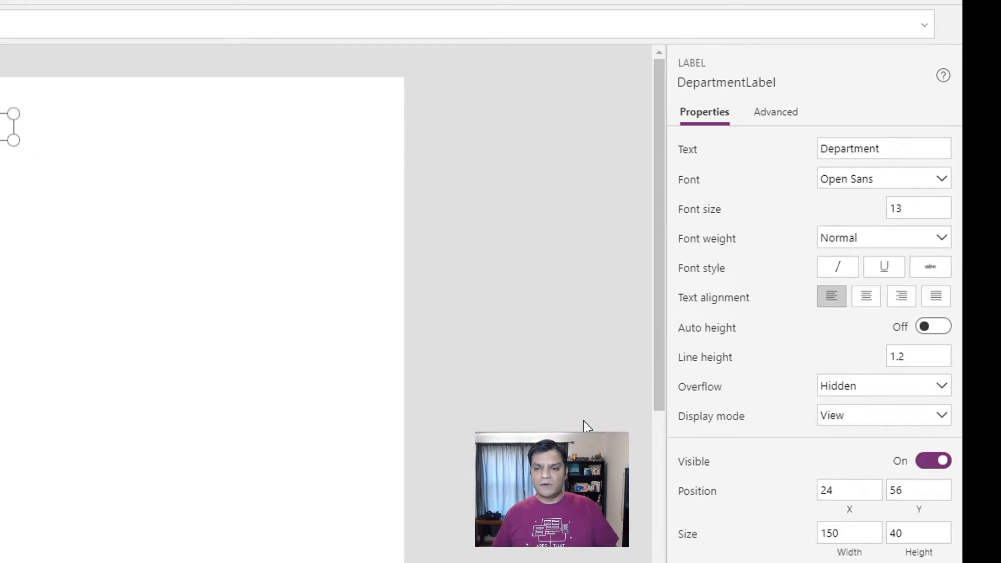
pyautogui.click(484, 400)
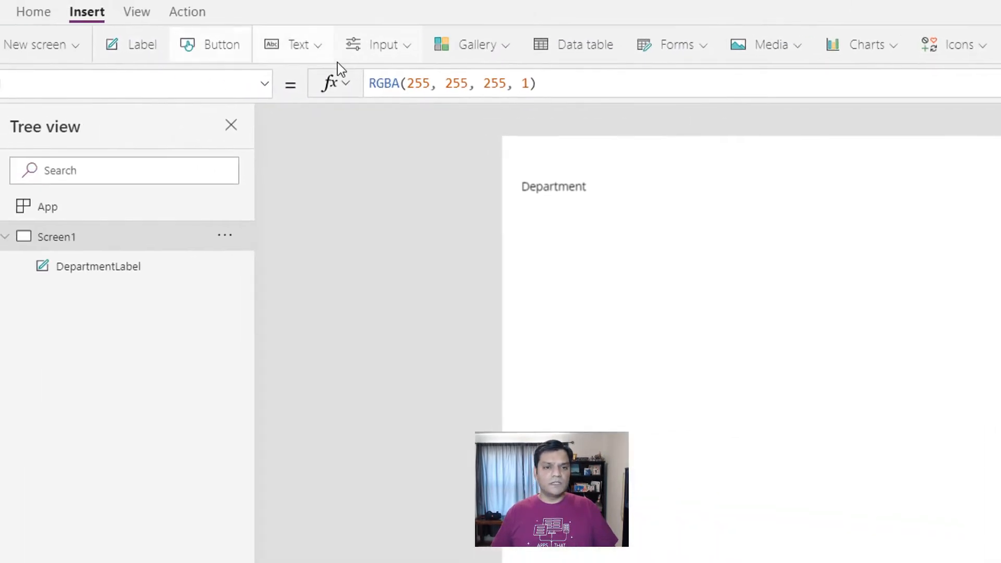
# Step: Insert a text input control and place it directly beside the Department label
pyautogui.click(55, 34)
pyautogui.click(317, 115)
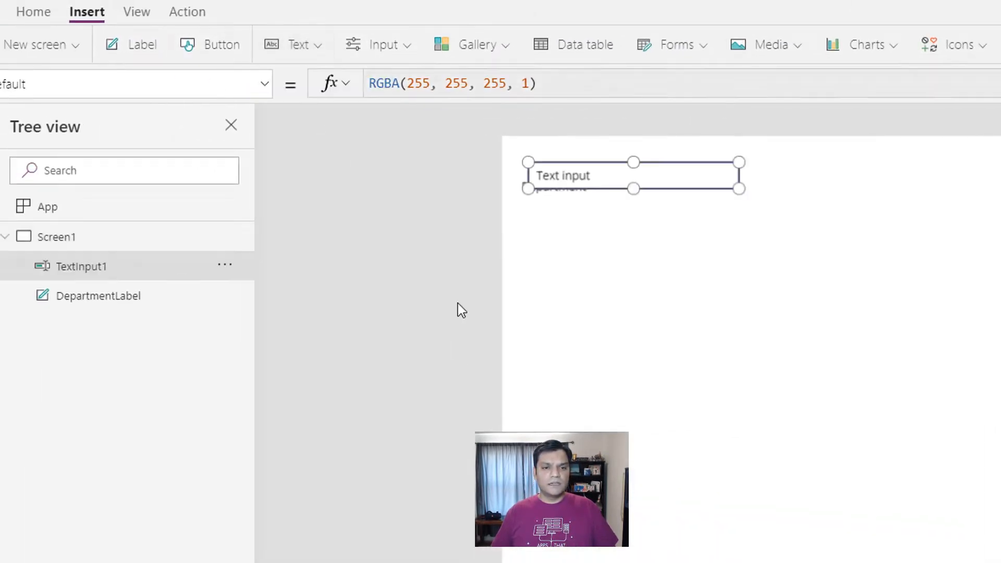
pyautogui.moveTo(584, 186); pyautogui.dragTo(662, 190)
# Step: Rename the new text input control as DepartmentTextInput
pyautogui.doubleClick(120, 267)
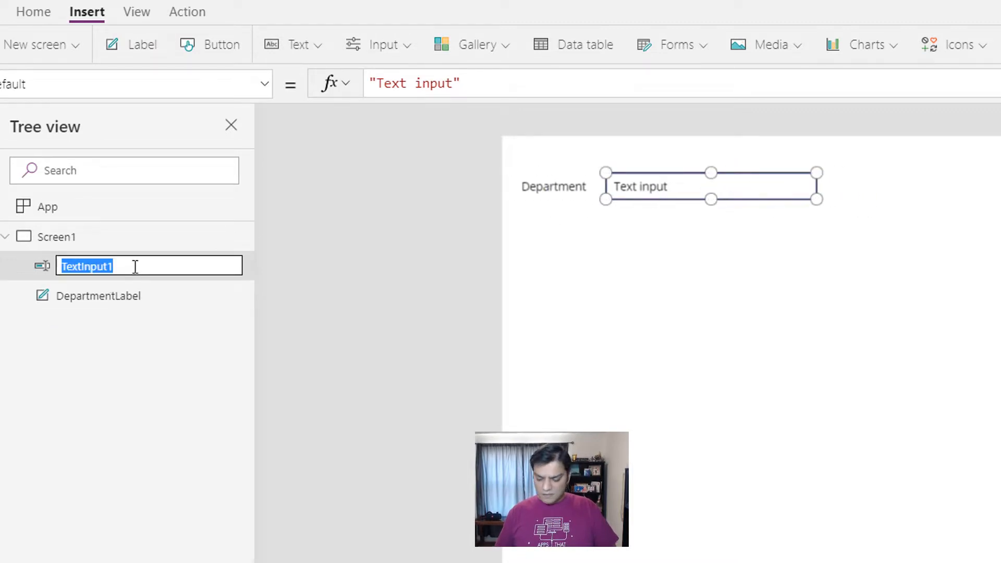
pyautogui.click(134, 267)
pyautogui.press('BackSpace')
pyautogui.press('Home')
pyautogui.write('Deparmtne')
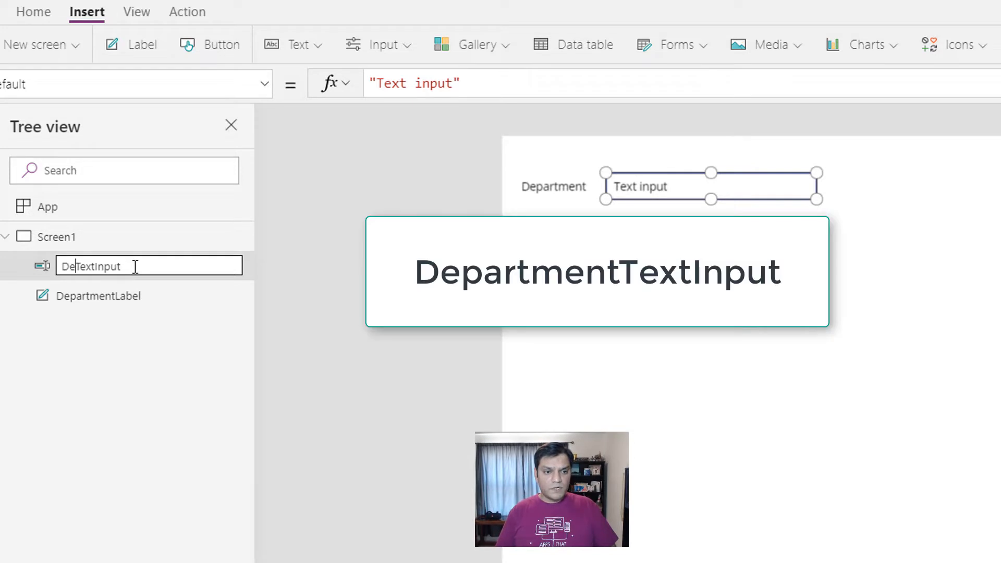
pyautogui.press('BackSpace')
pyautogui.press('BackSpace')
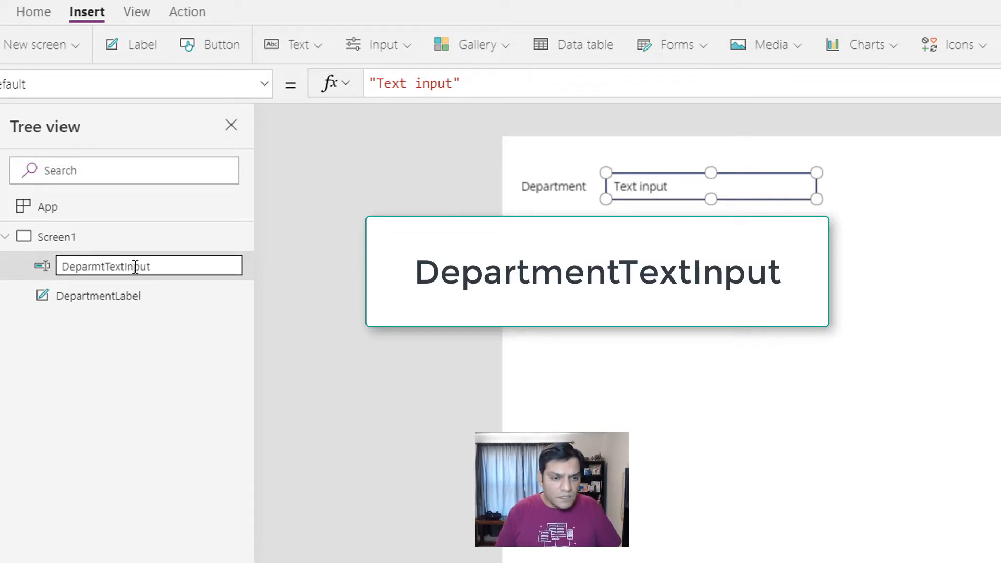
pyautogui.press('BackSpace')
pyautogui.write('ent')
pyautogui.press('Tab')
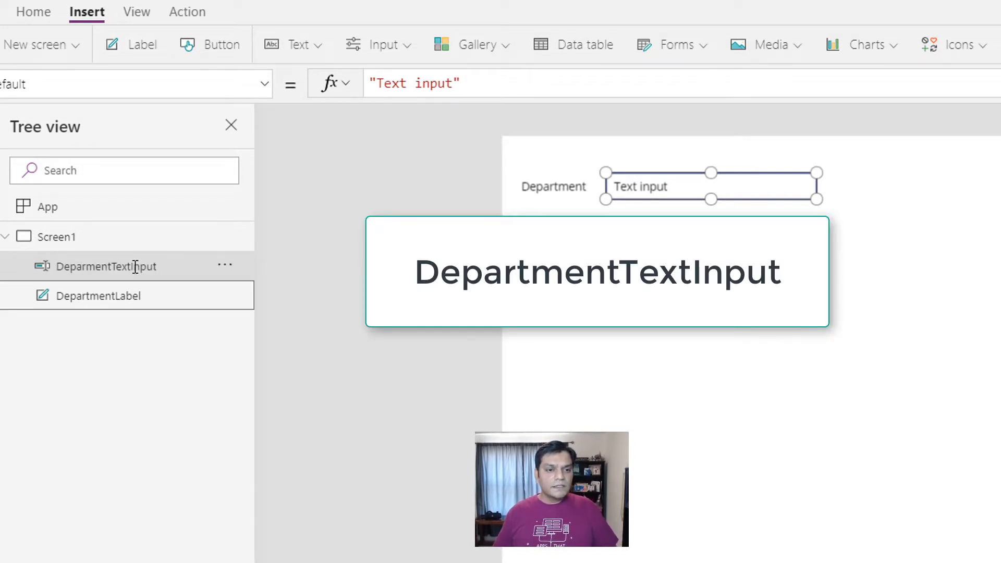
pyautogui.doubleClick(135, 270)
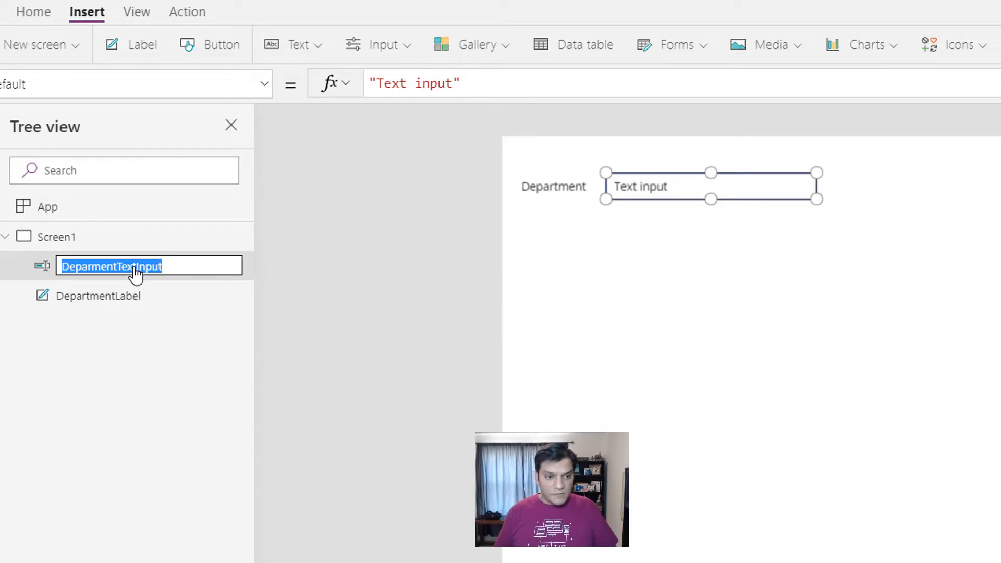
pyautogui.press('End')
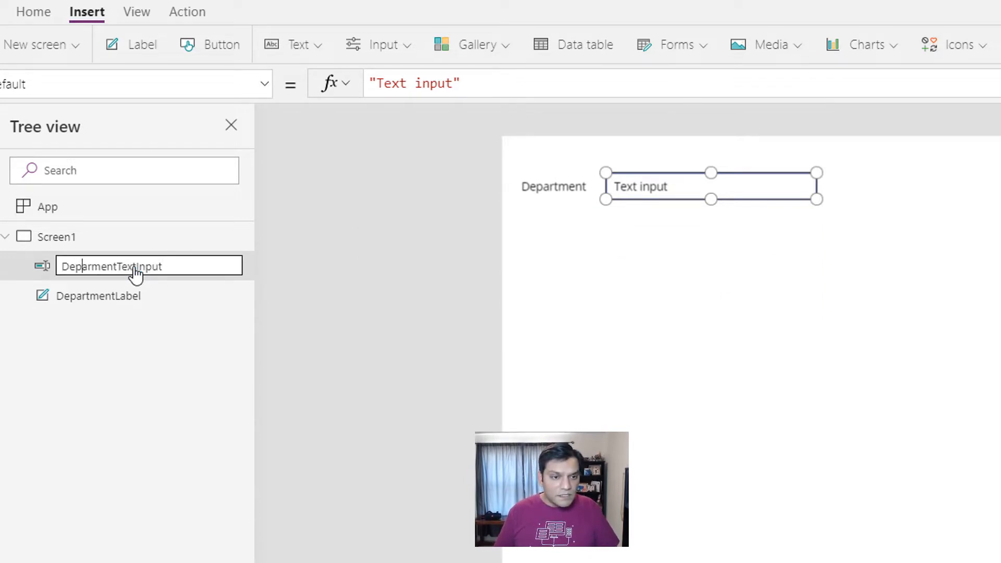
pyautogui.write('t')
pyautogui.press('Tab')
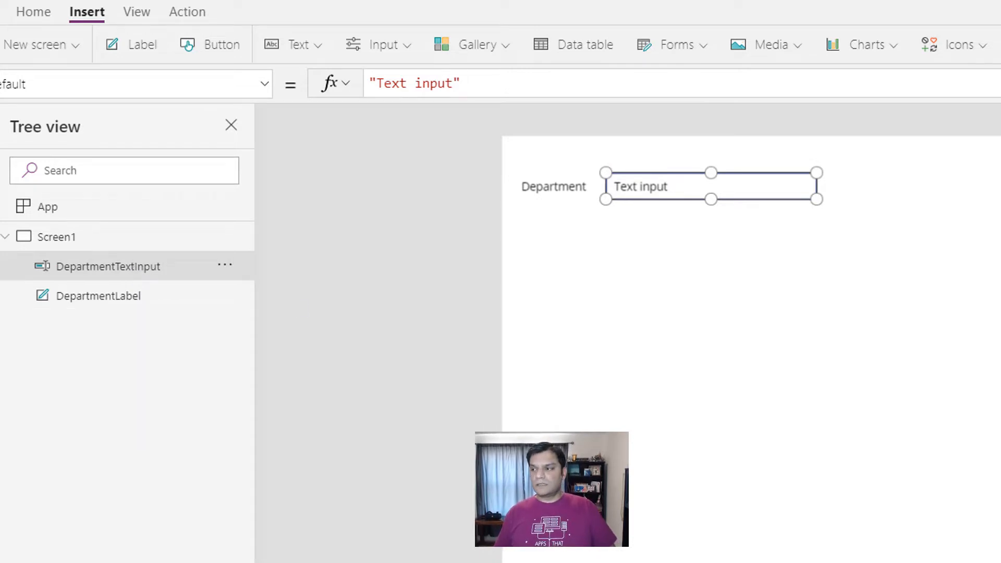
# Step: Clear the default text of DepartmentTextInput and shift the box slightly right, flush with the Department label's edge
pyautogui.click(796, 551)
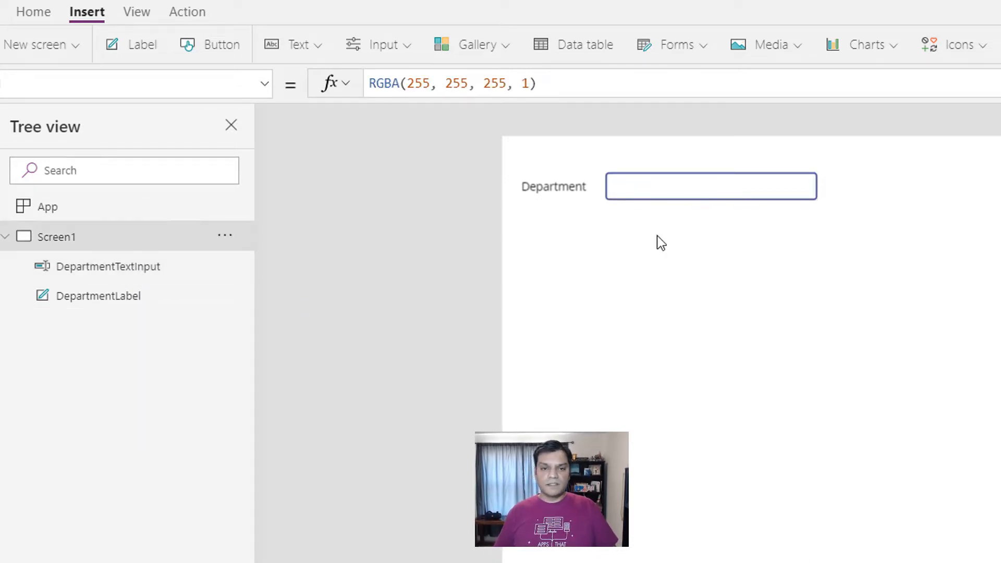
pyautogui.click(559, 194)
pyautogui.click(661, 197)
pyautogui.moveTo(662, 197); pyautogui.dragTo(670, 196)
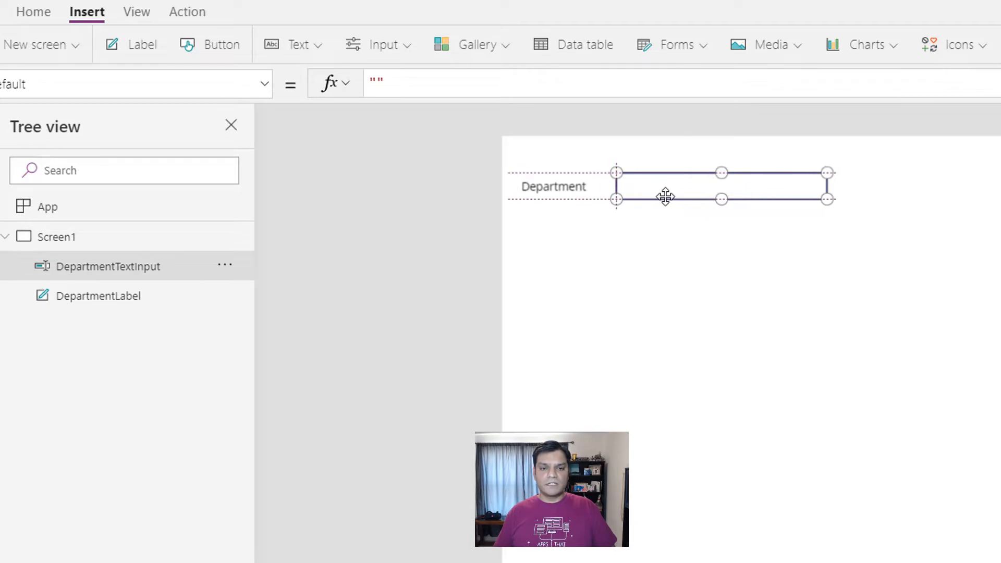
# Step: Duplicate the Department label and its text input together and place the copies directly below the originals
pyautogui.click(576, 187)
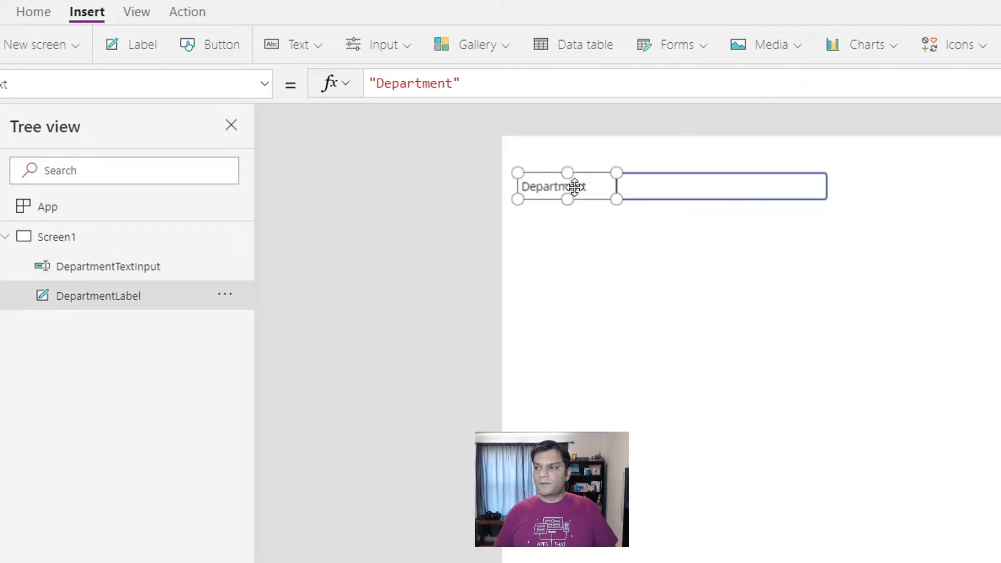
pyautogui.keyDown('shift'); pyautogui.click(699, 187); pyautogui.keyUp('shift')
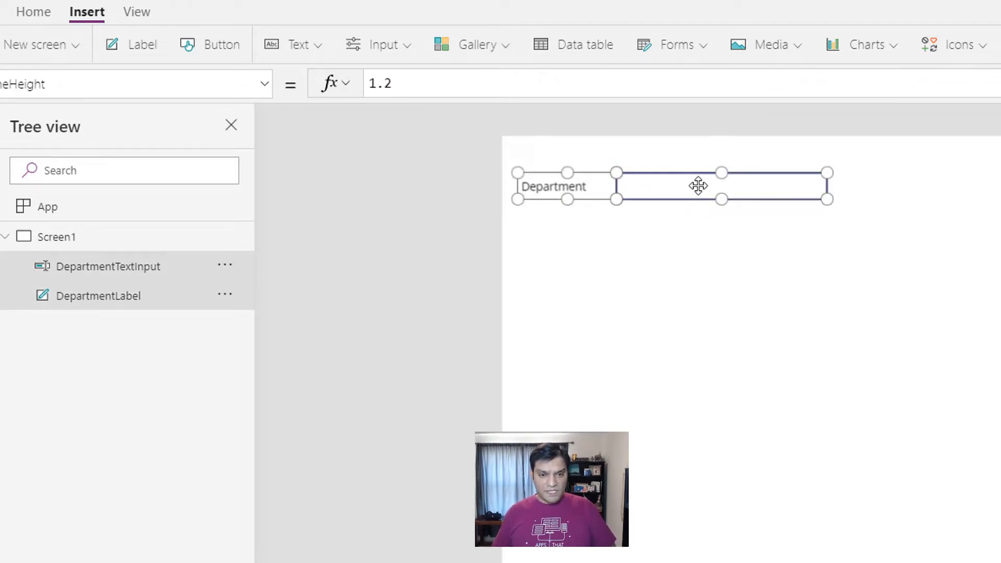
pyautogui.hotkey('ctrl', 'c')
pyautogui.hotkey('ctrl', 'v')
pyautogui.moveTo(698, 186); pyautogui.dragTo(684, 238)
# Step: Rename the copied Department label control as DivisionLabel
pyautogui.click(125, 295)
pyautogui.doubleClick(199, 296)
pyautogui.click(200, 297)
pyautogui.press('Delete')
pyautogui.press('Delete')
pyautogui.press('Delete')
pyautogui.press('Delete')
pyautogui.press('Delete')
pyautogui.press('Delete')
pyautogui.press('Delete')
pyautogui.press('Delete')
pyautogui.press('Delete')
pyautogui.write('D')
pyautogui.write('ivision')
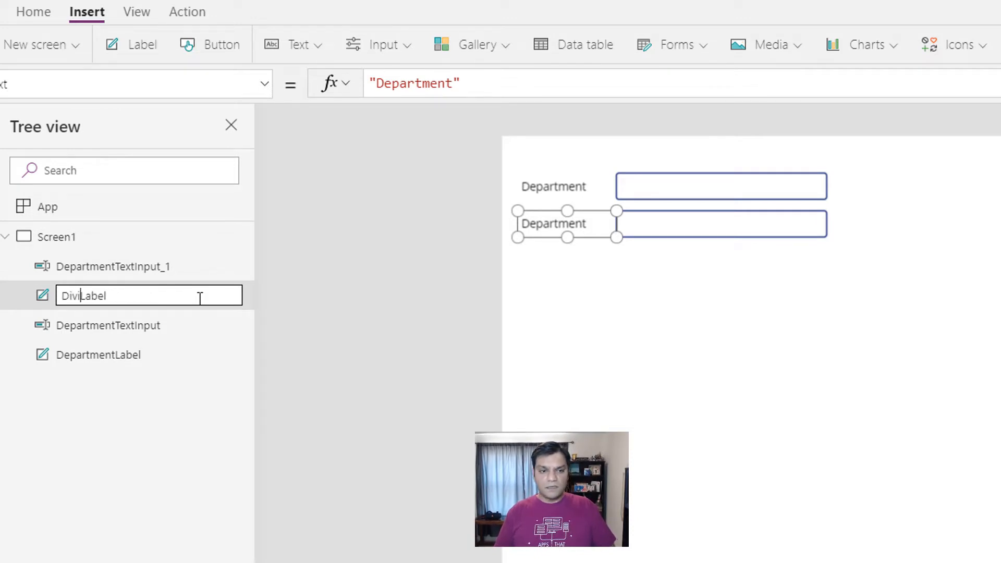
pyautogui.press('Tab')
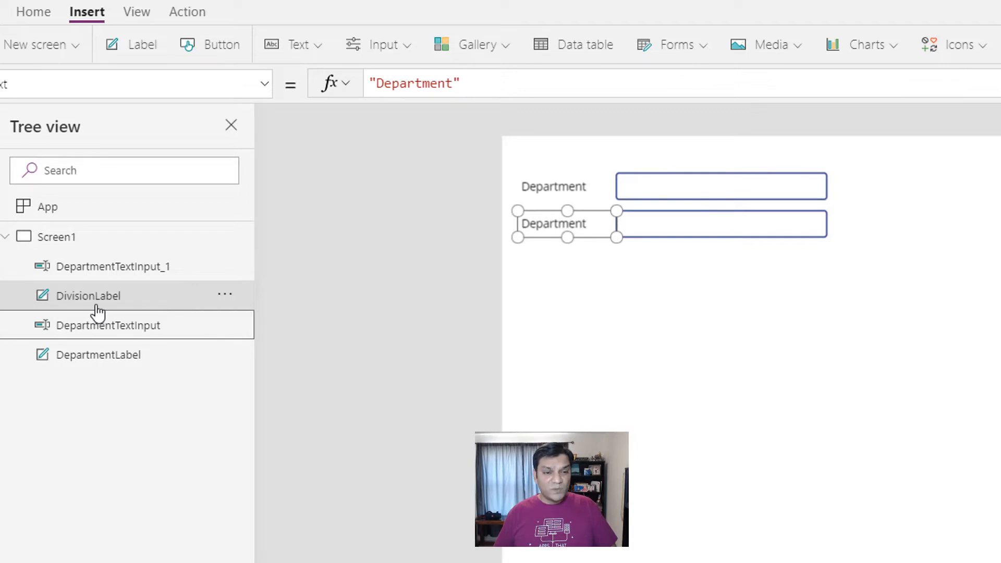
# Step: Rename the copied text input as DivisionTextInput and set the DivisionLabel control's text to Division
pyautogui.doubleClick(157, 267)
pyautogui.click(195, 268)
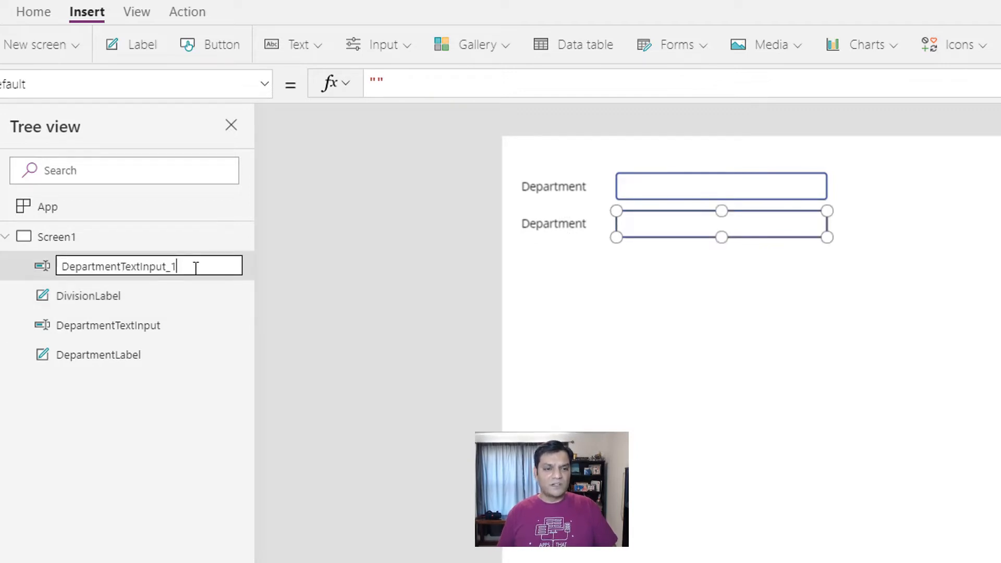
pyautogui.press('Delete')
pyautogui.press('Delete')
pyautogui.press('Delete')
pyautogui.press('Delete')
pyautogui.press('Delete')
pyautogui.press('Delete')
pyautogui.press('Delete')
pyautogui.press('Delete')
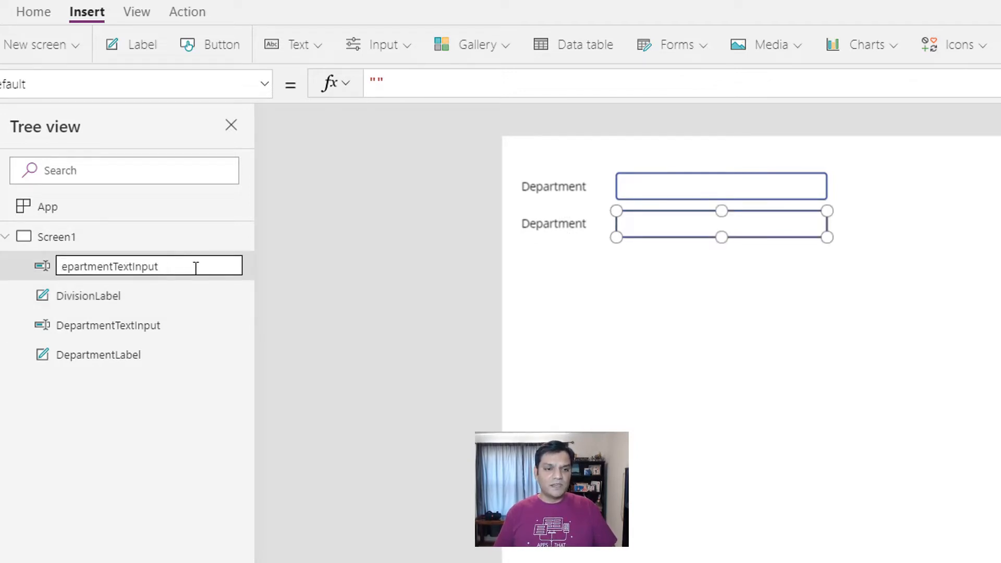
pyautogui.press('Delete')
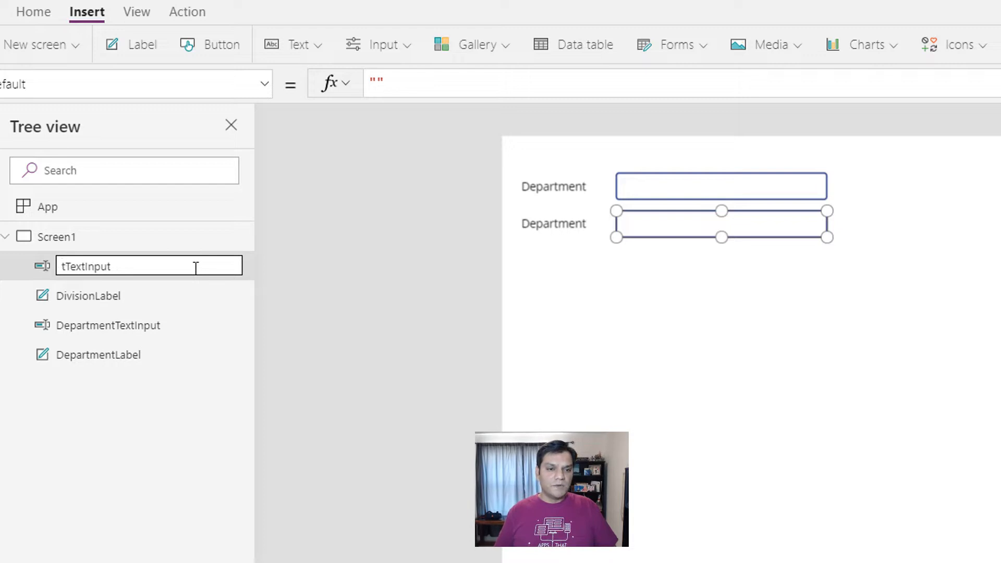
pyautogui.press('Delete')
pyautogui.write('Divis')
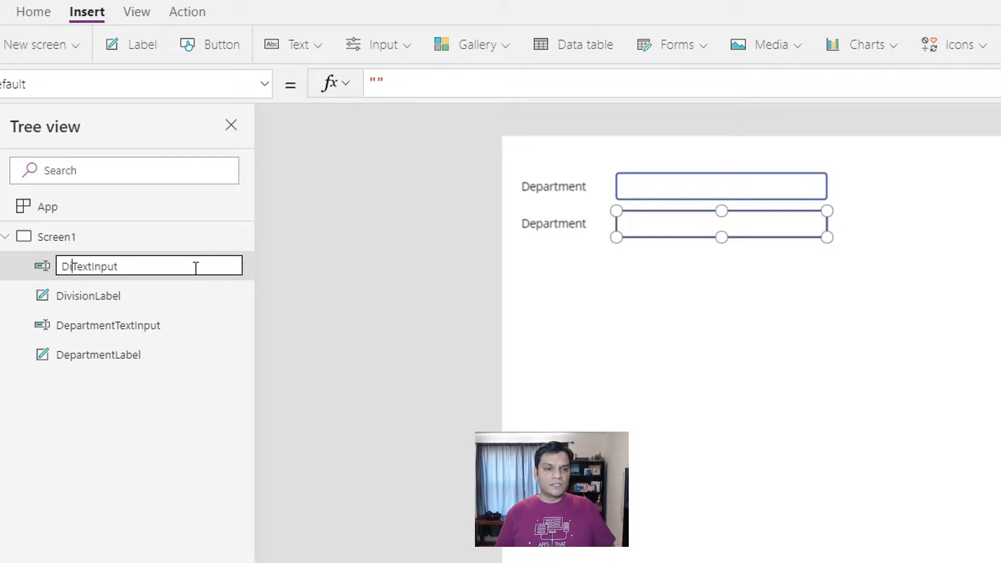
pyautogui.write('ion')
pyautogui.press('Tab')
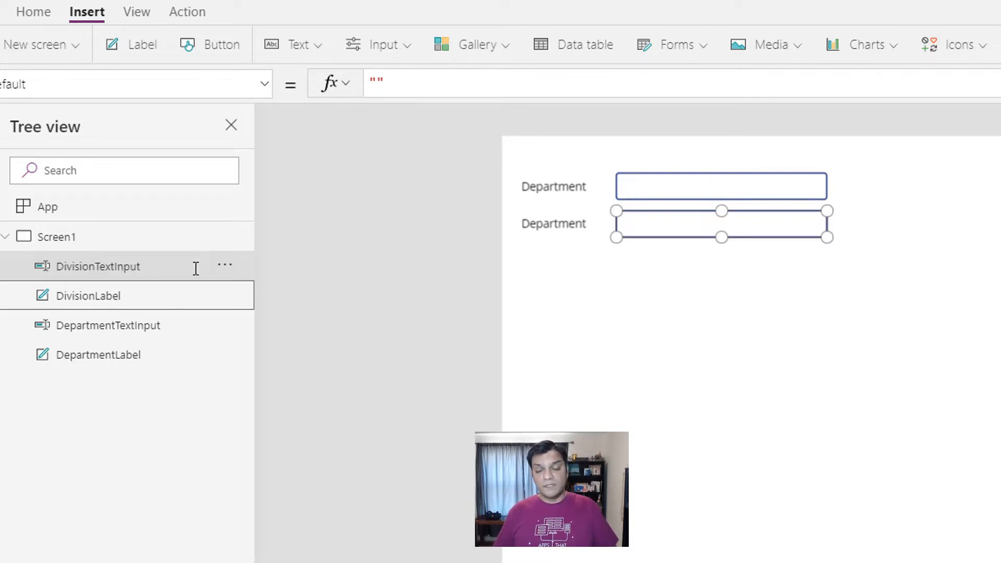
pyautogui.click(565, 234)
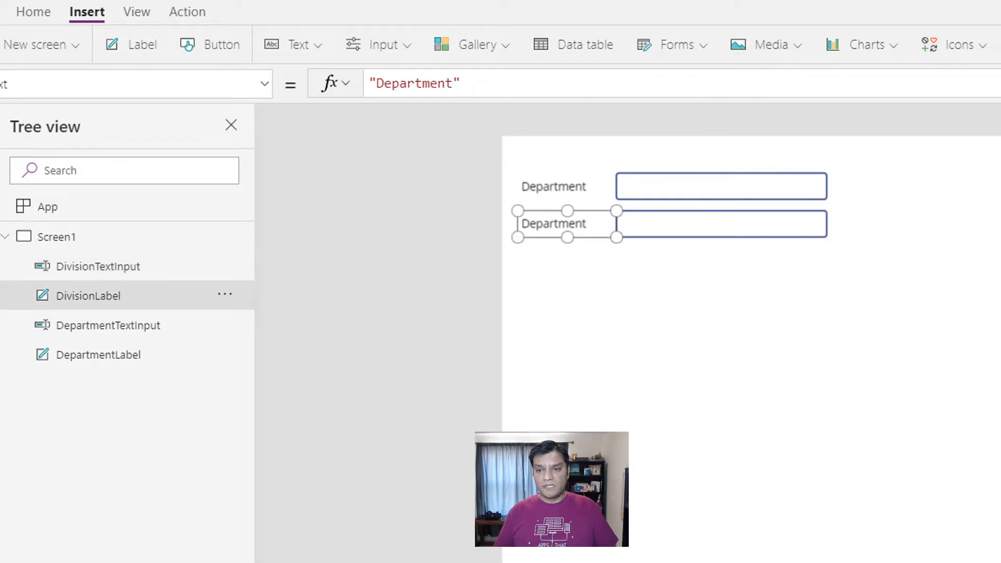
pyautogui.write('Division')
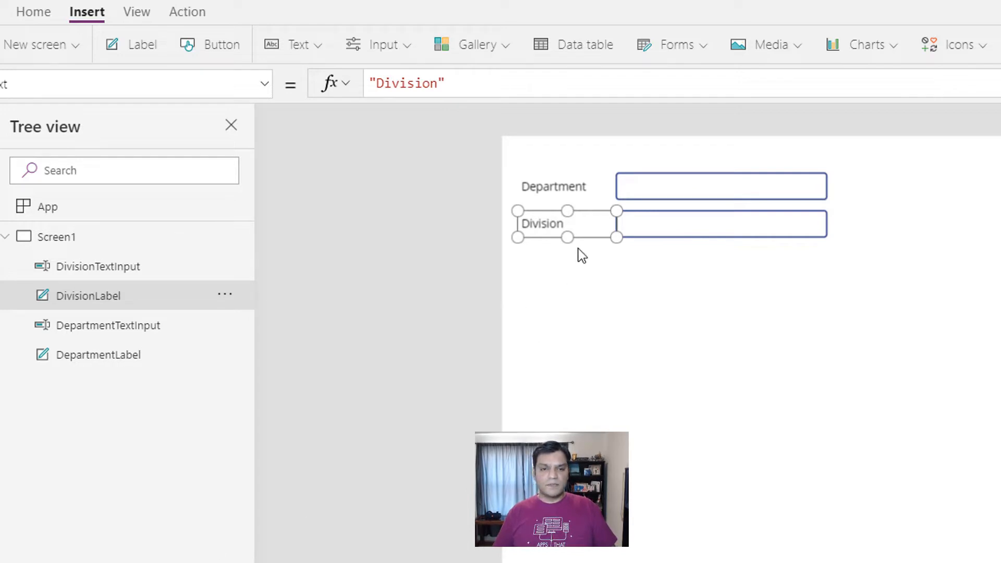
# Step: Duplicate the Division label and its text input together and place the copies as a third row below
pyautogui.keyDown('shift'); pyautogui.click(685, 237); pyautogui.keyUp('shift')
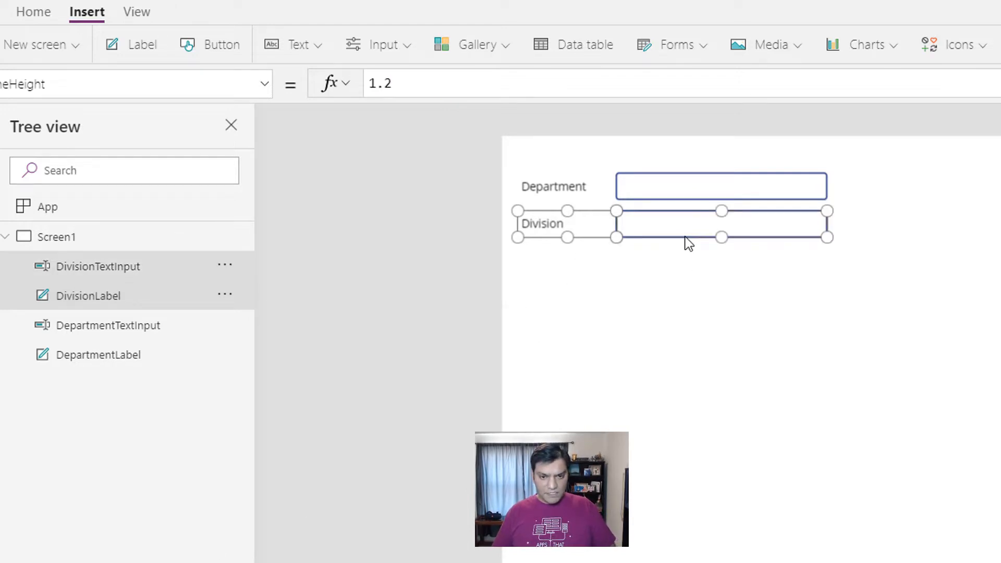
pyautogui.hotkey('ctrl', 'c')
pyautogui.hotkey('ctrl', 'v')
pyautogui.moveTo(687, 179); pyautogui.dragTo(678, 275)
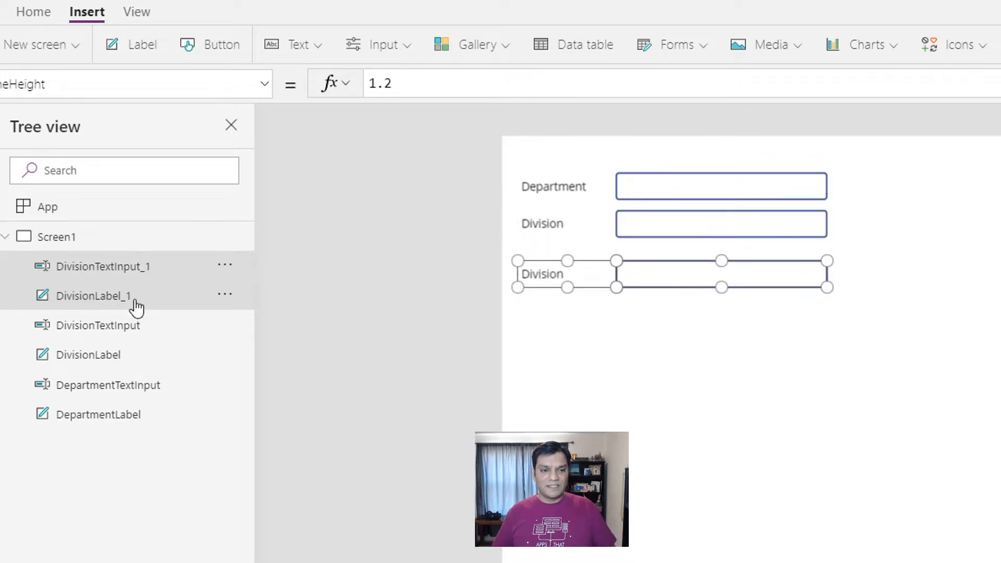
# Step: Rename the copied Division label control as EmployeeNameLabel
pyautogui.doubleClick(158, 296)
pyautogui.click(160, 298)
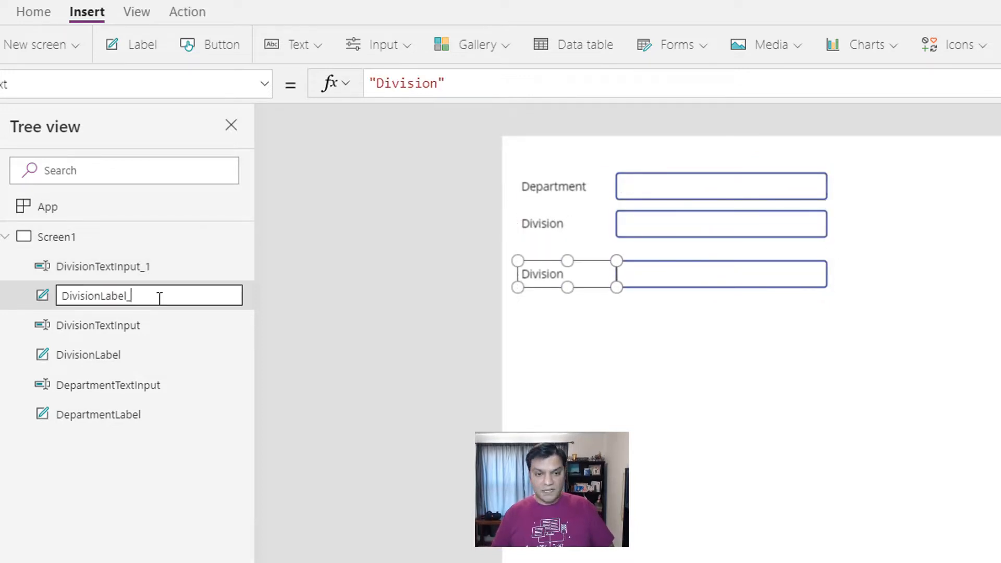
pyautogui.press('Delete')
pyautogui.press('Delete')
pyautogui.press('Delete')
pyautogui.press('Delete')
pyautogui.press('Delete')
pyautogui.press('Delete')
pyautogui.press('Delete')
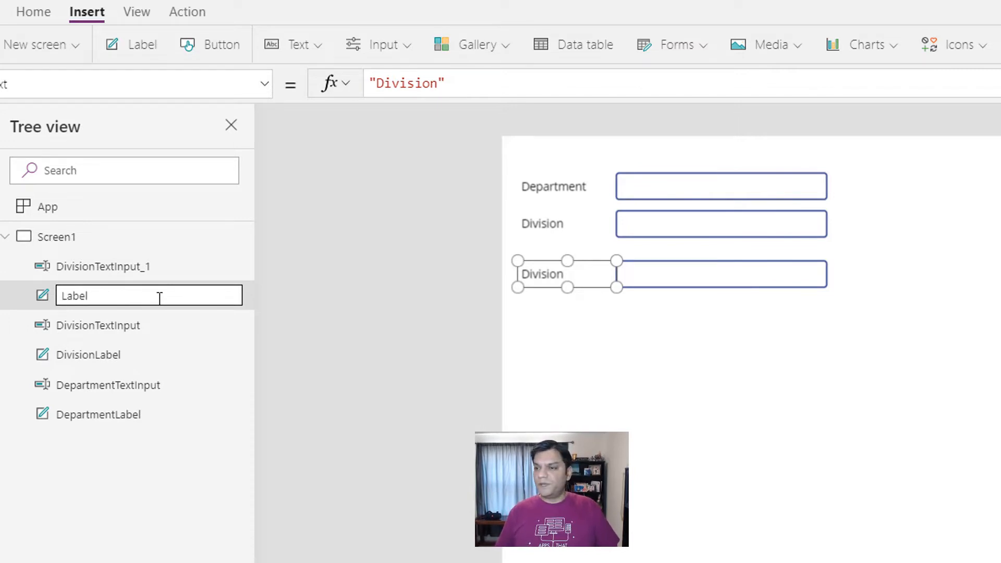
pyautogui.write('EmployeeNa')
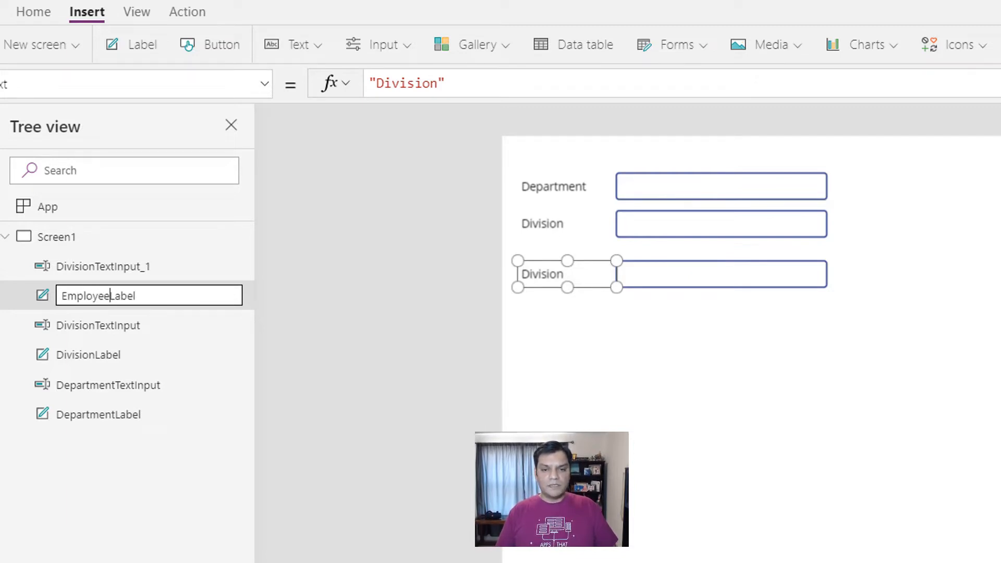
pyautogui.write('me')
pyautogui.press('Tab')
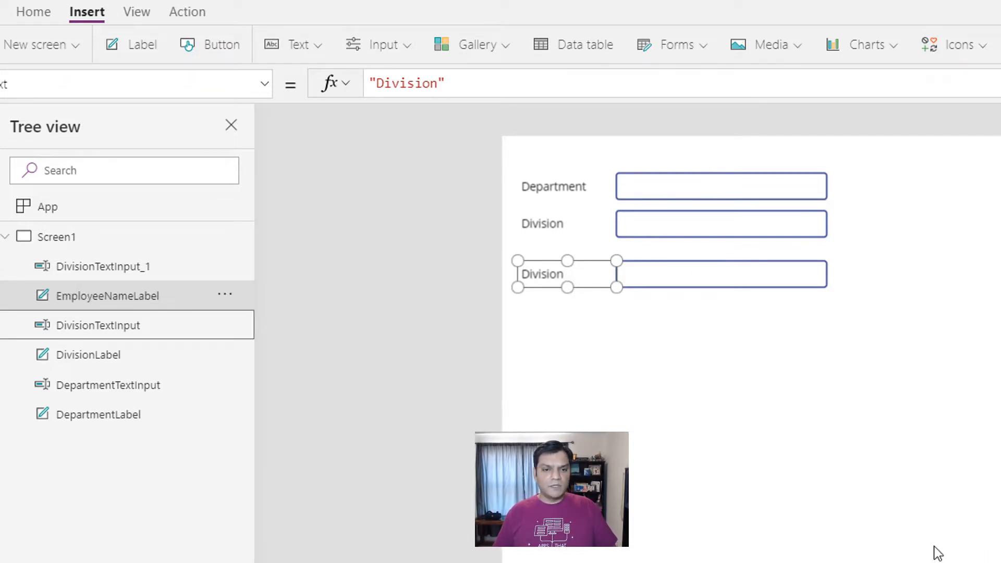
# Step: Rename the third row's text input as EmployeeNameTextInput and set the EmployeeNameLabel control's text to Employee Name
pyautogui.doubleClick(93, 270)
pyautogui.press('End')
pyautogui.press('BackSpace')
pyautogui.press('BackSpace')
pyautogui.press('Home')
pyautogui.press('Delete')
pyautogui.press('Delete')
pyautogui.press('Delete')
pyautogui.press('Delete')
pyautogui.press('Delete')
pyautogui.press('Delete')
pyautogui.press('Delete')
pyautogui.press('Delete')
pyautogui.write('EmployeeNam')
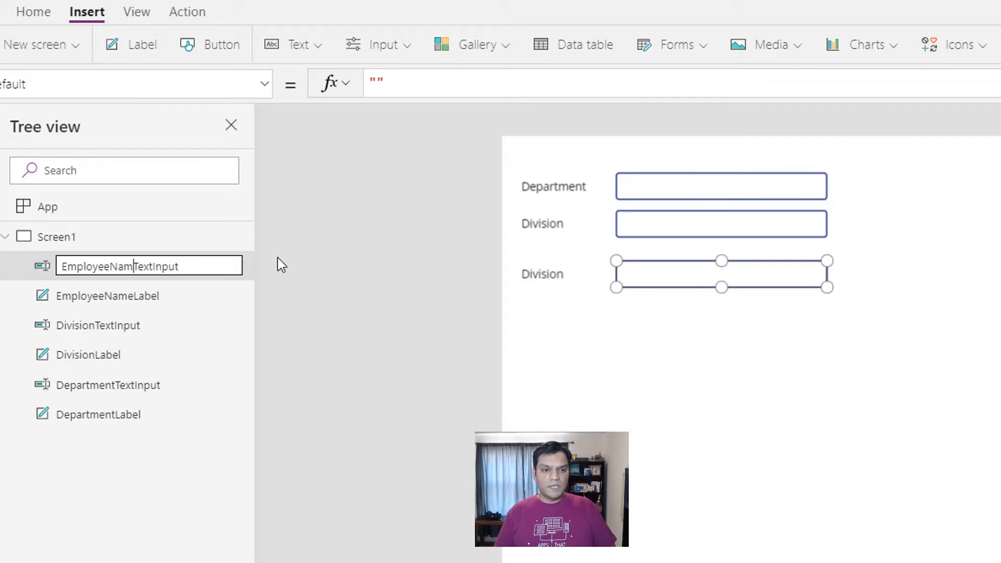
pyautogui.write('e')
pyautogui.press('Tab')
pyautogui.click(534, 276)
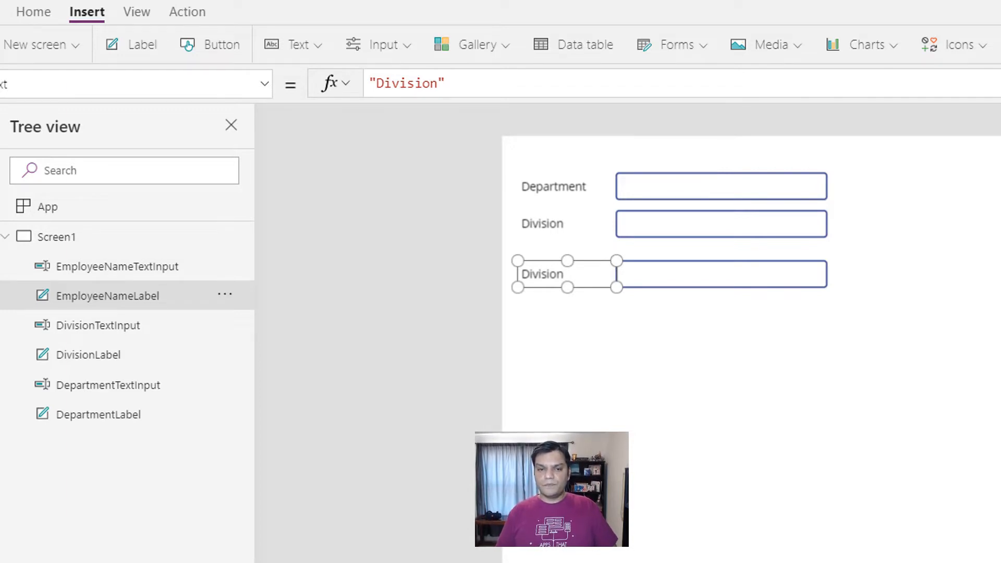
pyautogui.write('Employee Name')
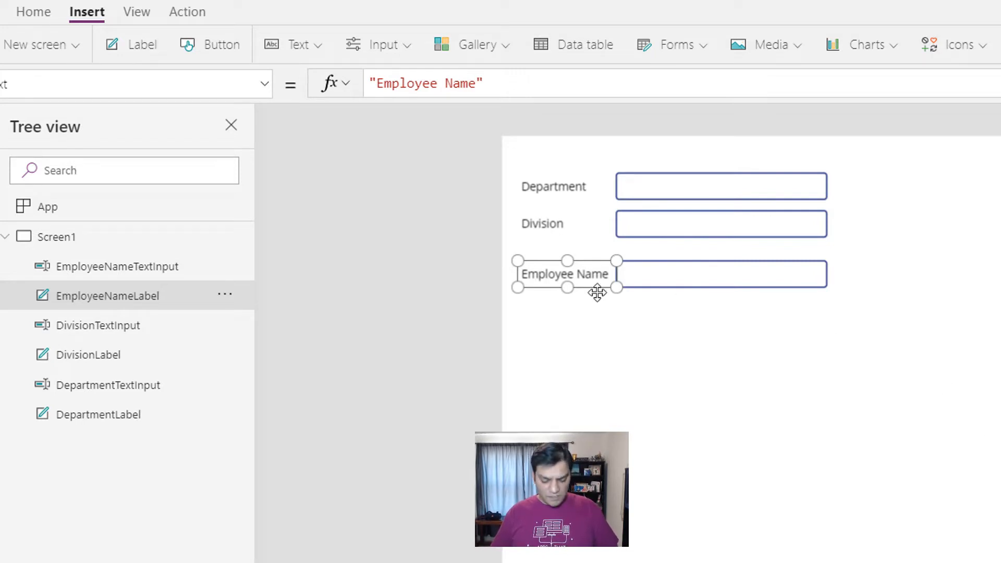
# Step: Duplicate the Employee Name label, place the copy below it, and set its text to # of Family Members
pyautogui.hotkey('ctrl', 'v')
pyautogui.moveTo(590, 199); pyautogui.dragTo(593, 337)
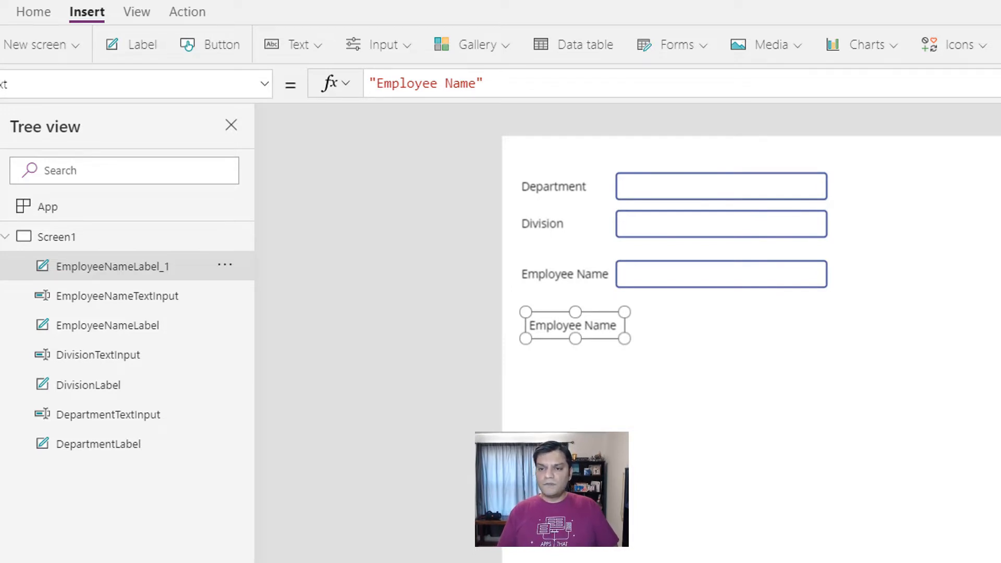
pyautogui.press('Return')
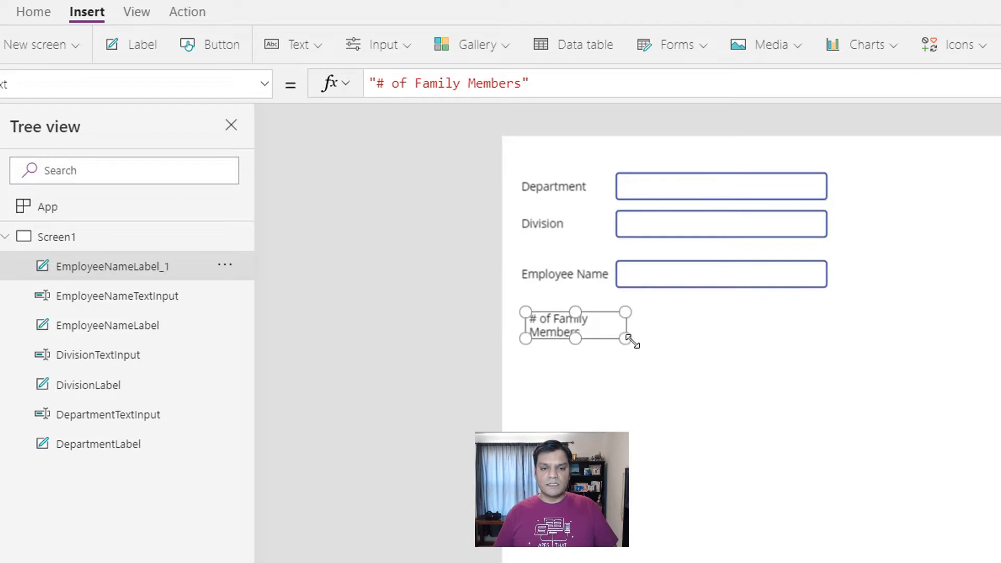
# Step: Enlarge the # of Family Members label to fit its text on one line and left-align it with the labels above
pyautogui.moveTo(628, 340); pyautogui.dragTo(659, 346)
pyautogui.click(708, 366)
pyautogui.click(596, 339)
pyautogui.moveTo(595, 339); pyautogui.dragTo(587, 337)
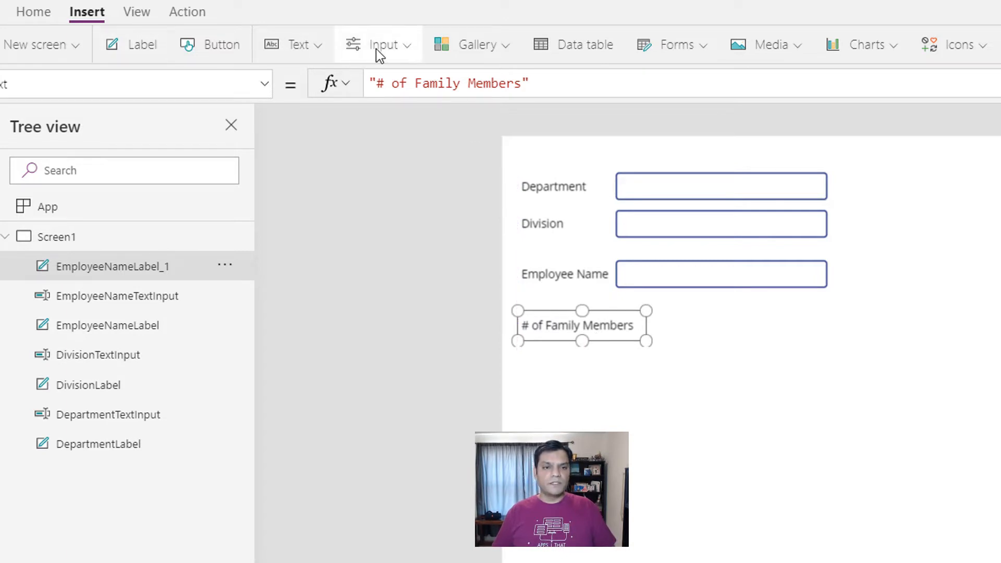
# Step: Insert a drop down control and place it beside the # of Family Members label
pyautogui.click(403, 46)
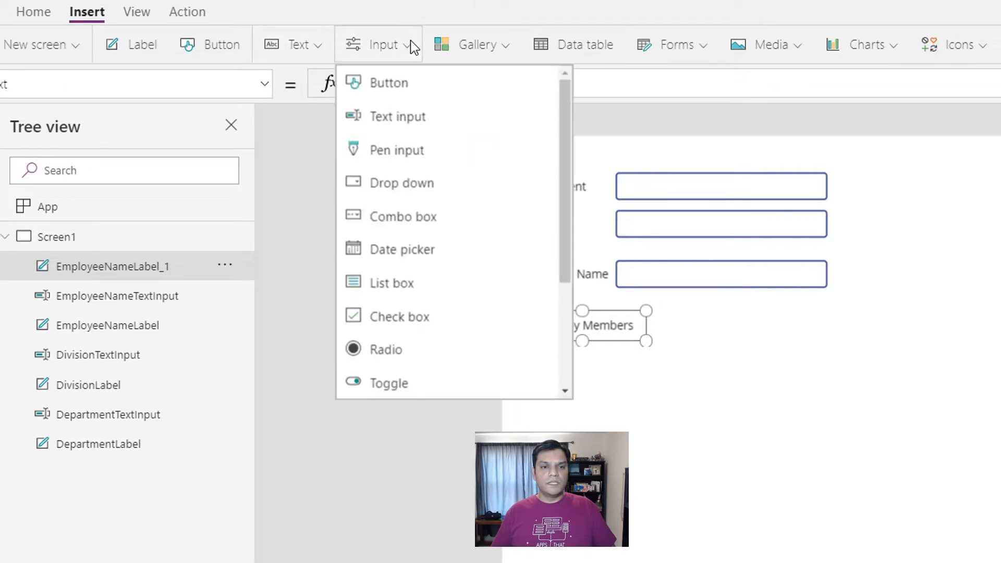
pyautogui.click(403, 182)
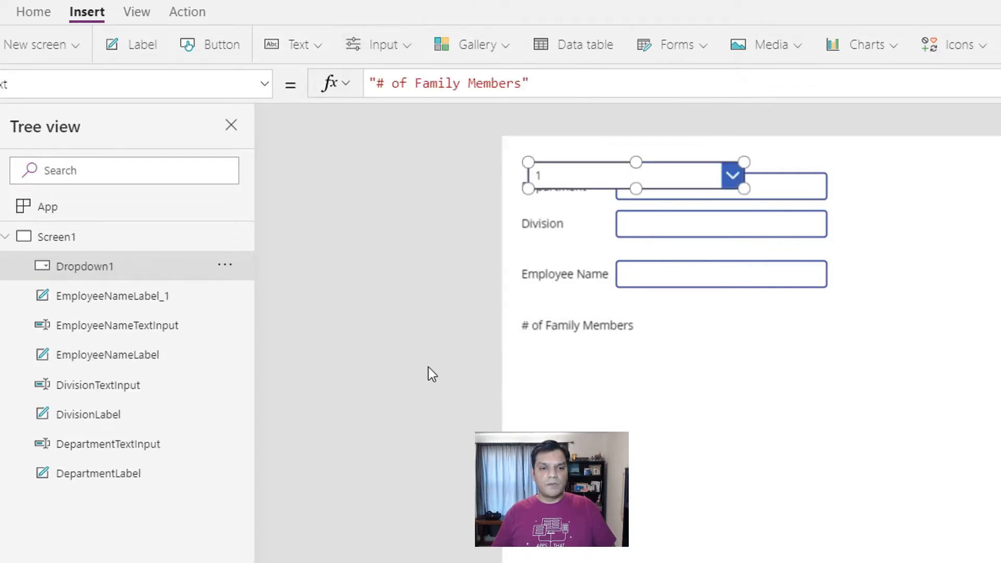
pyautogui.moveTo(595, 193); pyautogui.dragTo(723, 340)
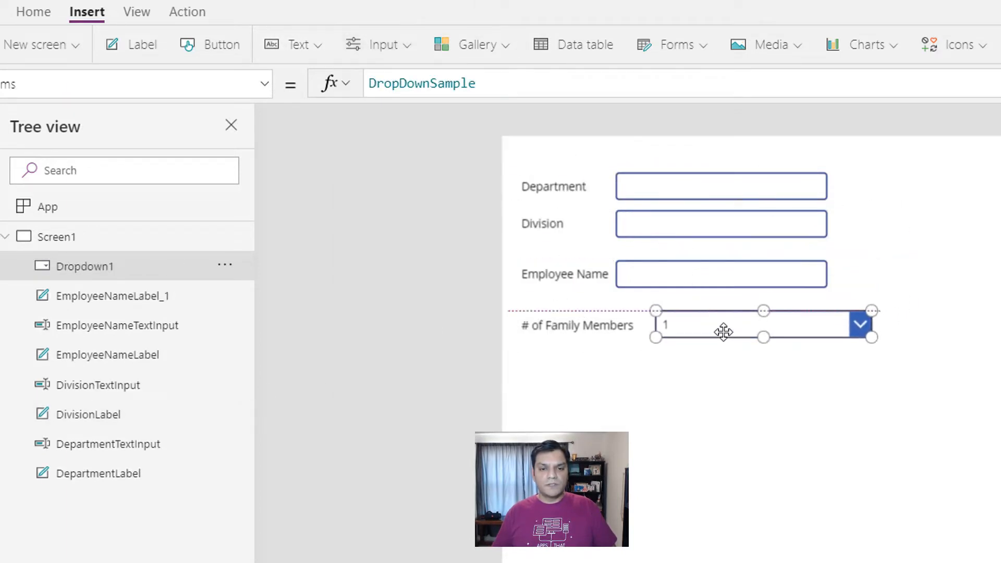
# Step: Rename the EmployeeNameLabel_1 control as FamilyMembersLabel
pyautogui.doubleClick(193, 295)
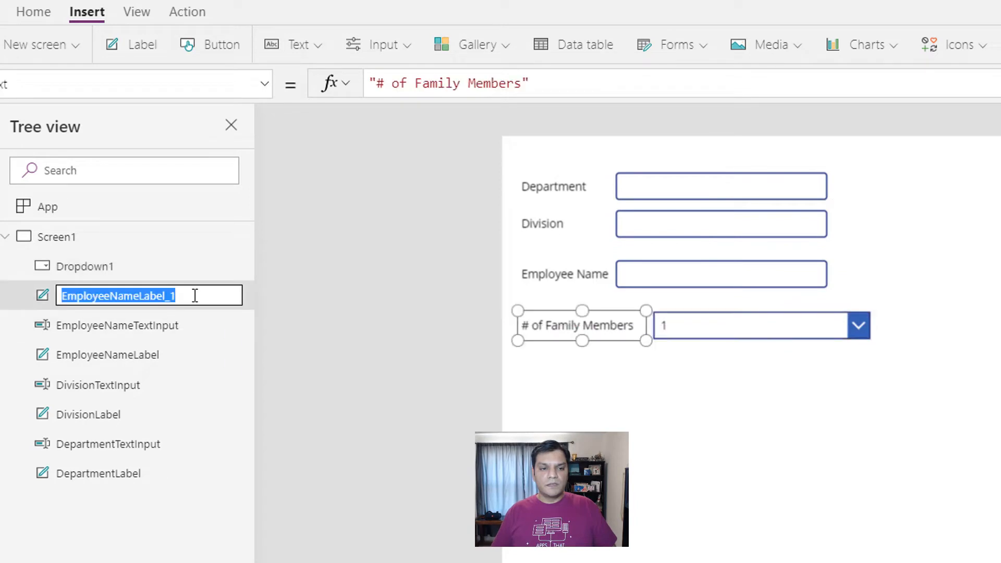
pyautogui.press('End')
pyautogui.press('BackSpace')
pyautogui.press('BackSpace')
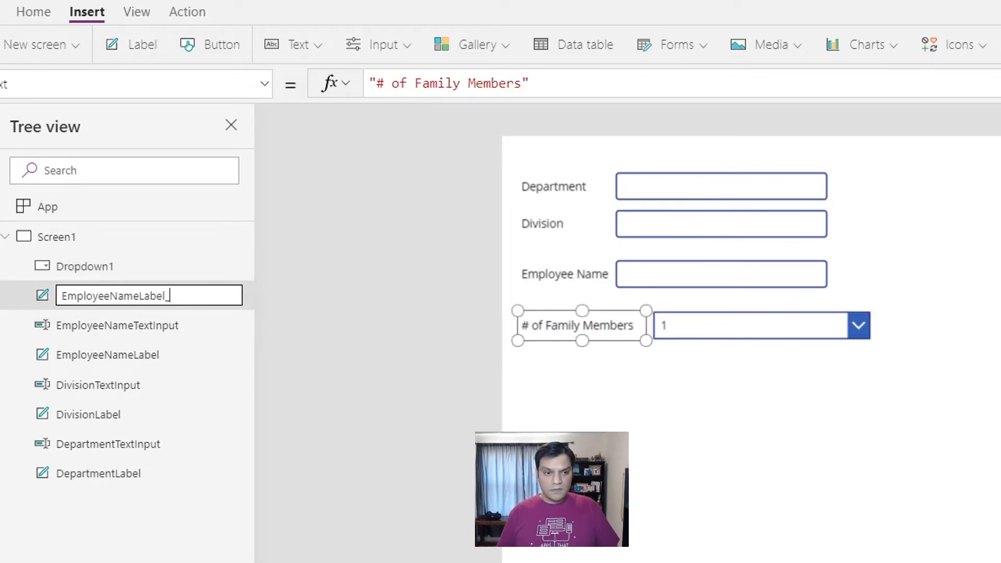
pyautogui.press('Home')
pyautogui.press('Delete')
pyautogui.press('Delete')
pyautogui.press('Delete')
pyautogui.press('Delete')
pyautogui.press('Delete')
pyautogui.press('Delete')
pyautogui.press('Delete')
pyautogui.press('Delete')
pyautogui.press('Delete')
pyautogui.press('Delete')
pyautogui.press('Delete')
pyautogui.press('Delete')
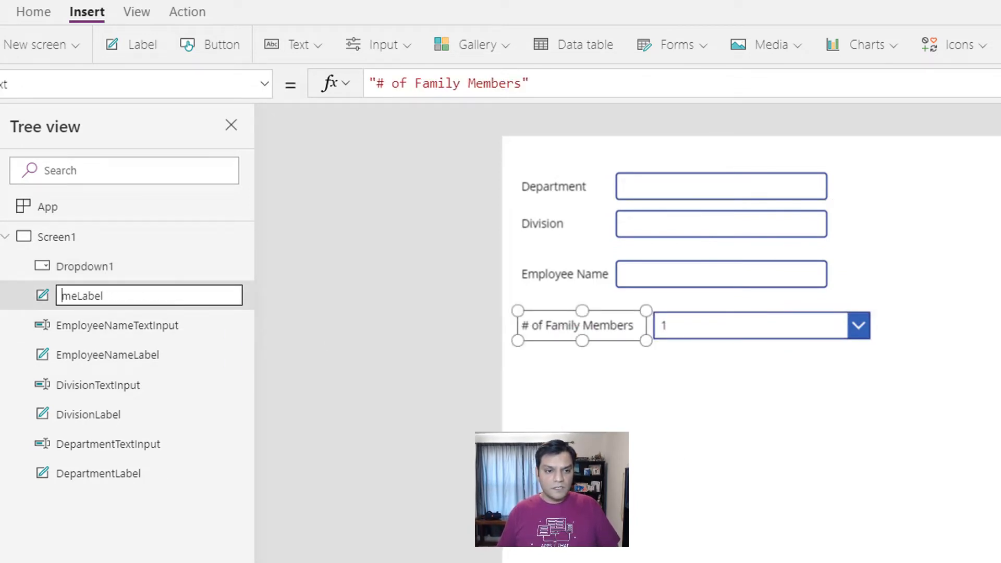
pyautogui.write('Family')
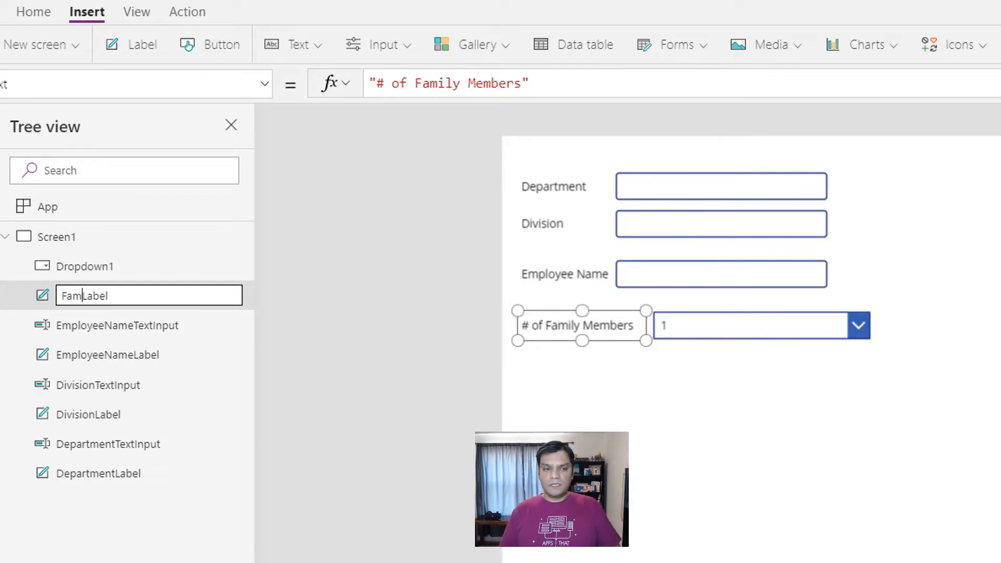
pyautogui.write('Members')
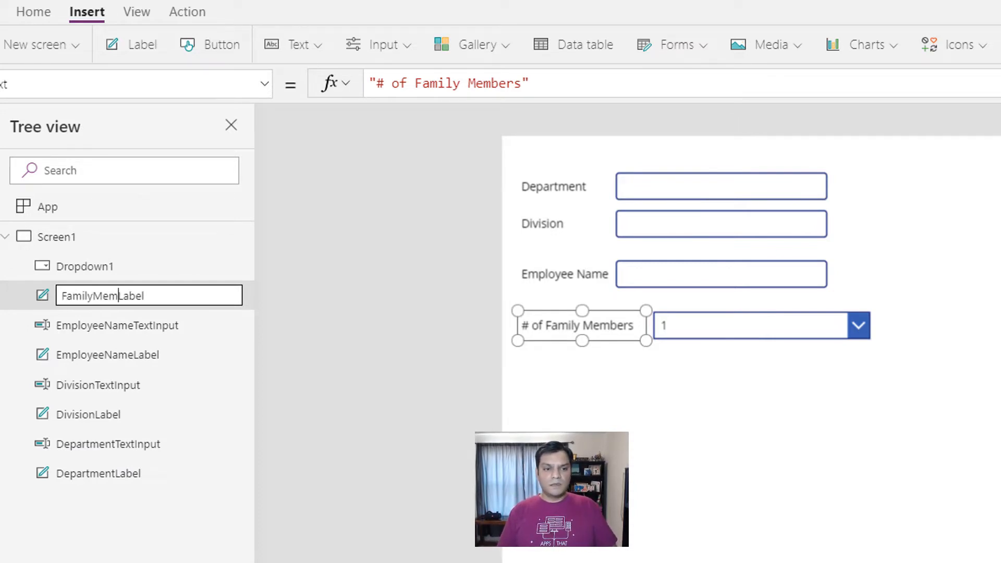
pyautogui.press('Tab')
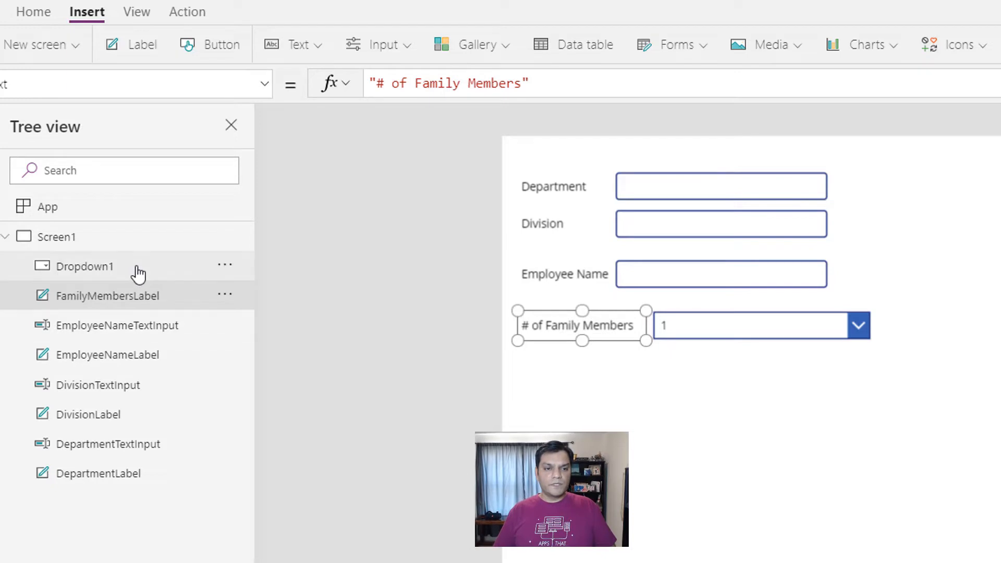
# Step: Rename the Dropdown1 control as FamilyMembersDropdown
pyautogui.doubleClick(149, 266)
pyautogui.click(153, 266)
pyautogui.press('BackSpace')
pyautogui.press('Home')
pyautogui.write('Family')
pyautogui.write('Members')
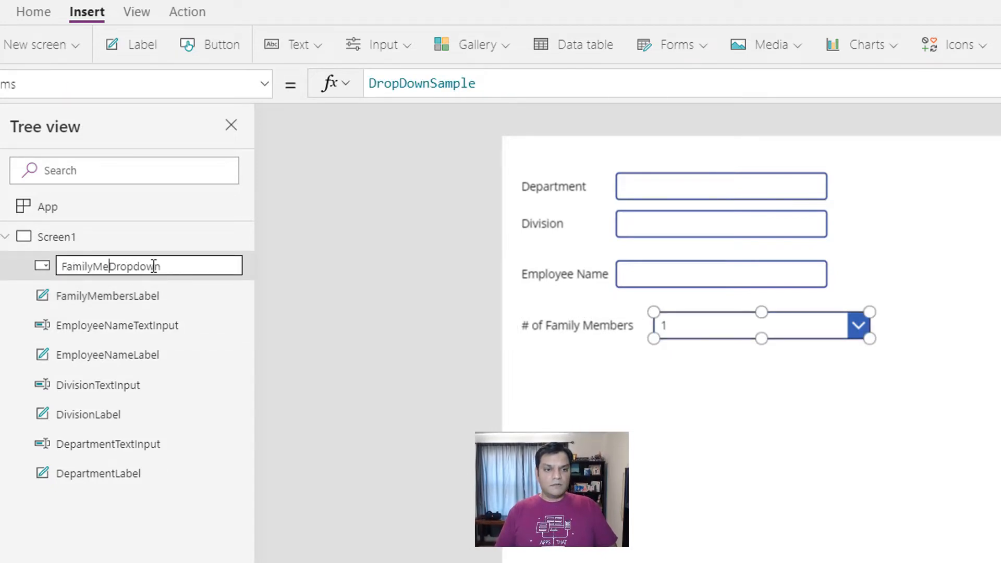
pyautogui.press('Tab')
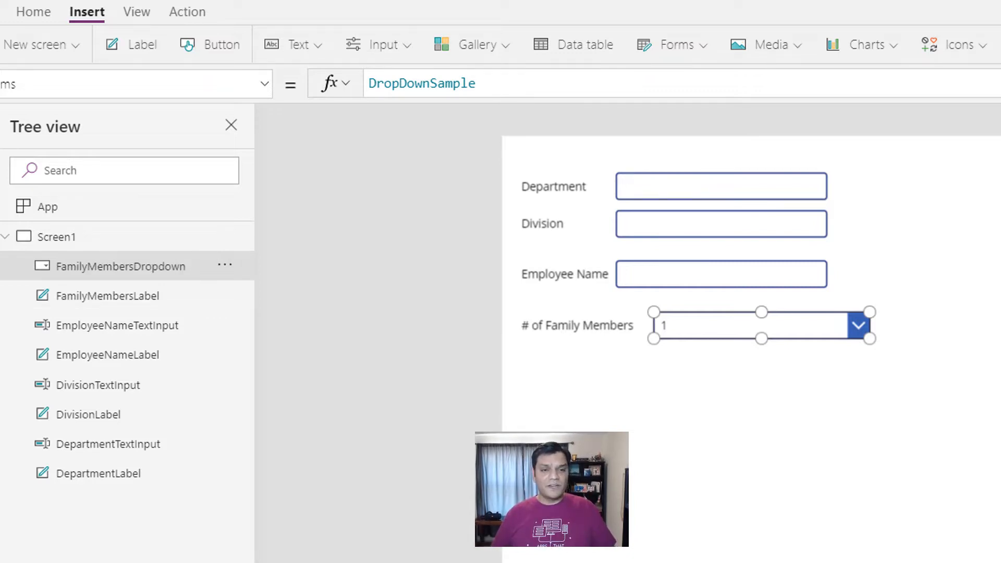
# Step: Replace the family members drop down's Items formula with ["1","2","3","4","5","6","7","8","9","10","11"]
pyautogui.moveTo(558, 84); pyautogui.dragTo(351, 83)
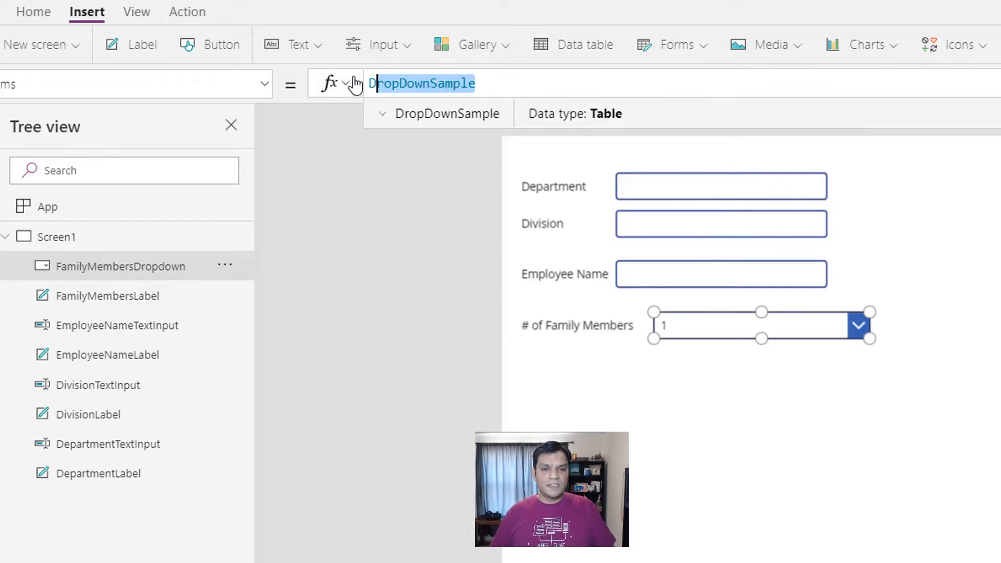
pyautogui.press('BackSpace')
pyautogui.hotkey('ctrl', 'v')
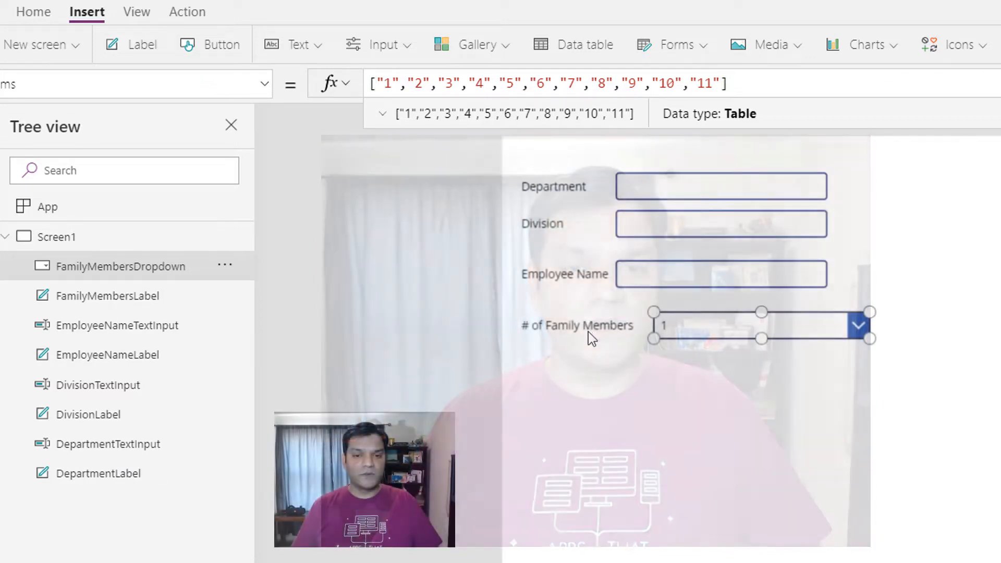
# Step: Duplicate the # of Family Members label and place the copy below it, left-aligned with the other labels
pyautogui.click(590, 329)
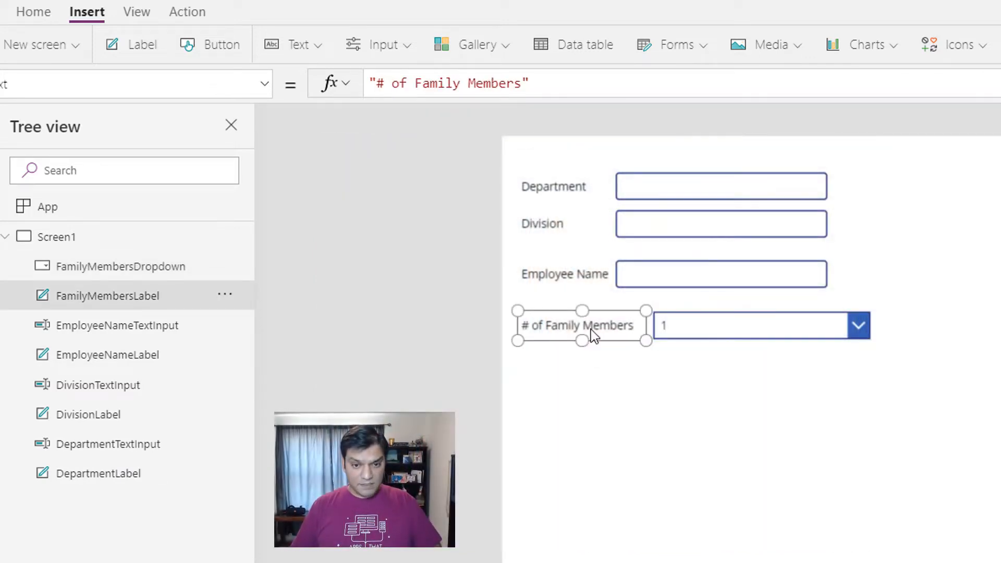
pyautogui.hotkey('ctrl', 'c')
pyautogui.hotkey('ctrl', 'v')
pyautogui.moveTo(615, 179); pyautogui.dragTo(602, 393)
# Step: Rename the copied family members label control as WorkStatusLabel
pyautogui.doubleClick(178, 268)
pyautogui.click(194, 259)
pyautogui.press('BackSpace')
pyautogui.press('BackSpace')
pyautogui.press('Home')
pyautogui.press('Delete')
pyautogui.press('Delete')
pyautogui.press('Delete')
pyautogui.press('Delete')
pyautogui.press('Delete')
pyautogui.press('Delete')
pyautogui.press('Delete')
pyautogui.press('Delete')
pyautogui.press('Delete')
pyautogui.press('Delete')
pyautogui.press('Delete')
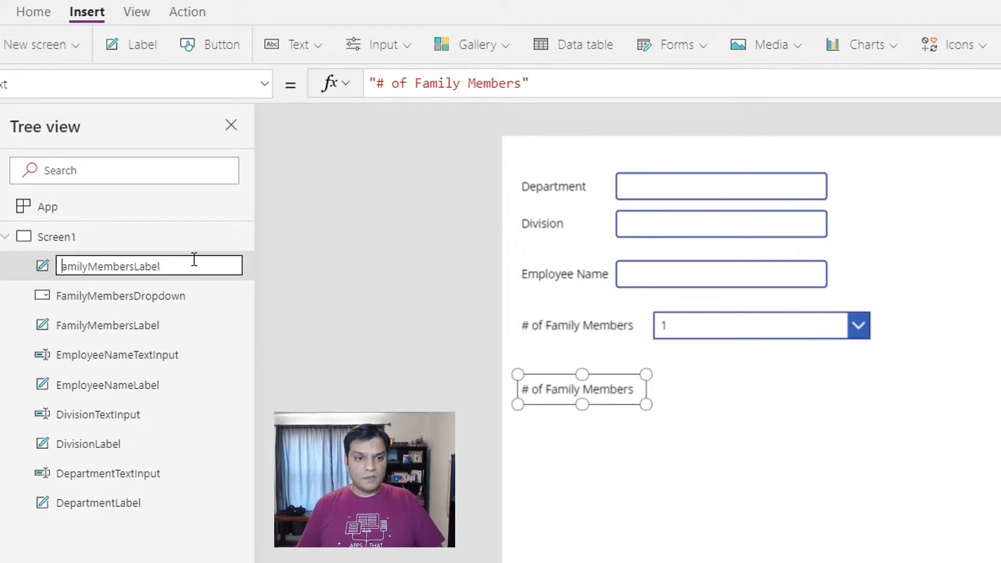
pyautogui.write('WorkStatus')
pyautogui.press('Return')
# Step: Insert a toggle control and place it beside the fifth row's label, left-aligned with the drop down above
pyautogui.click(377, 48)
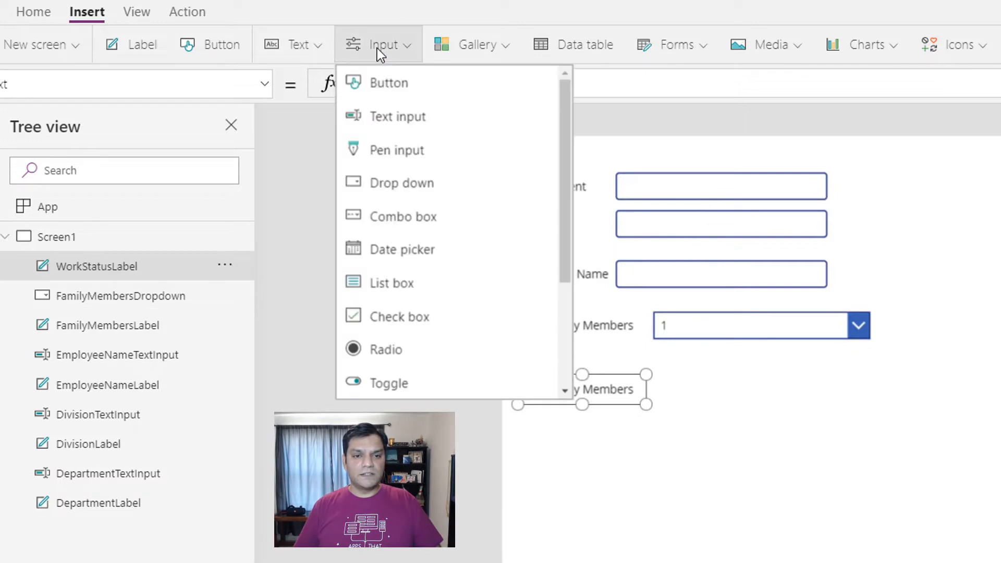
pyautogui.click(422, 381)
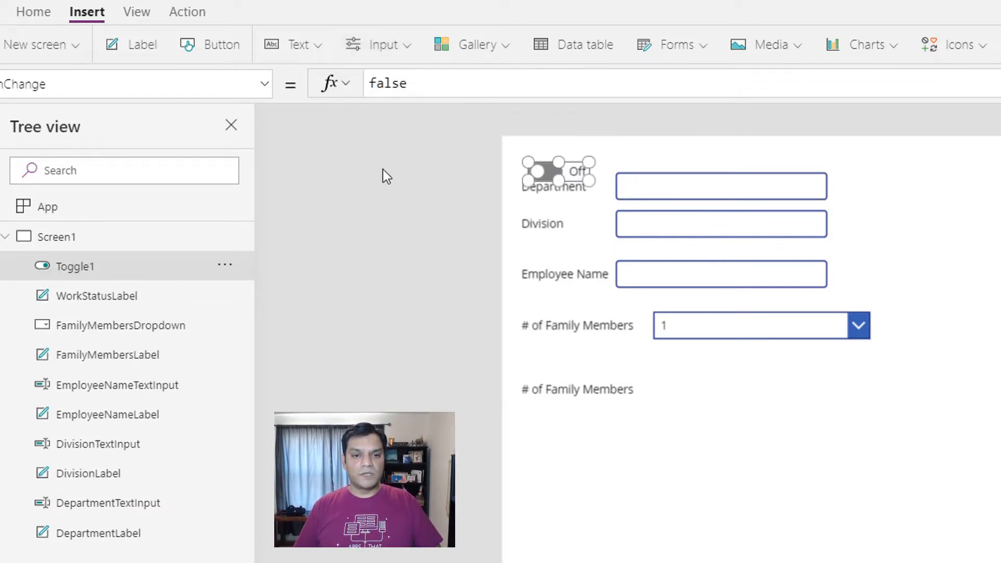
pyautogui.moveTo(573, 170); pyautogui.dragTo(689, 380)
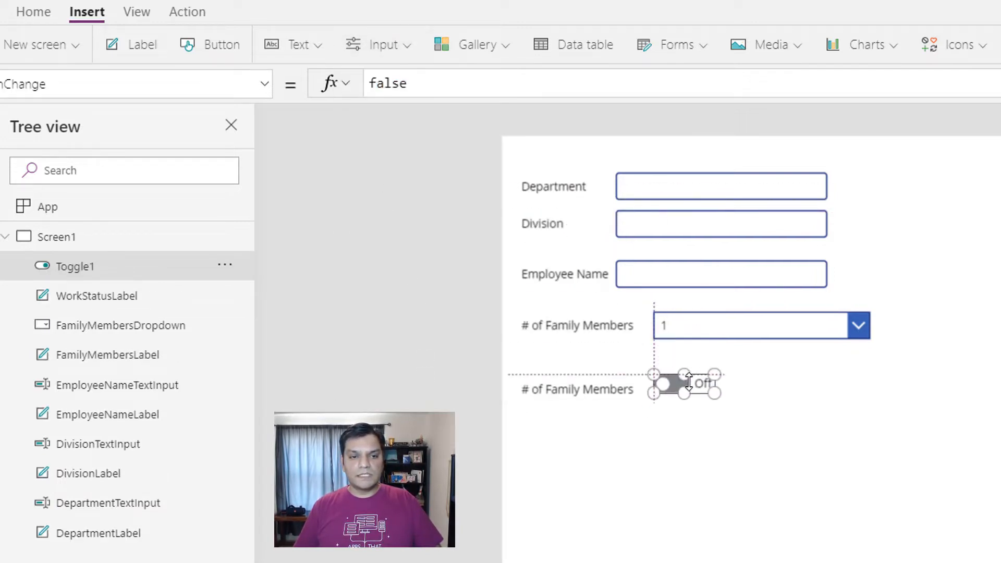
# Step: Rename the Toggle1 control as WorkStatusToggle
pyautogui.doubleClick(71, 267)
pyautogui.press('End')
pyautogui.press('BackSpace')
pyautogui.press('Home')
pyautogui.press('Delete')
pyautogui.write('WorkStatusT')
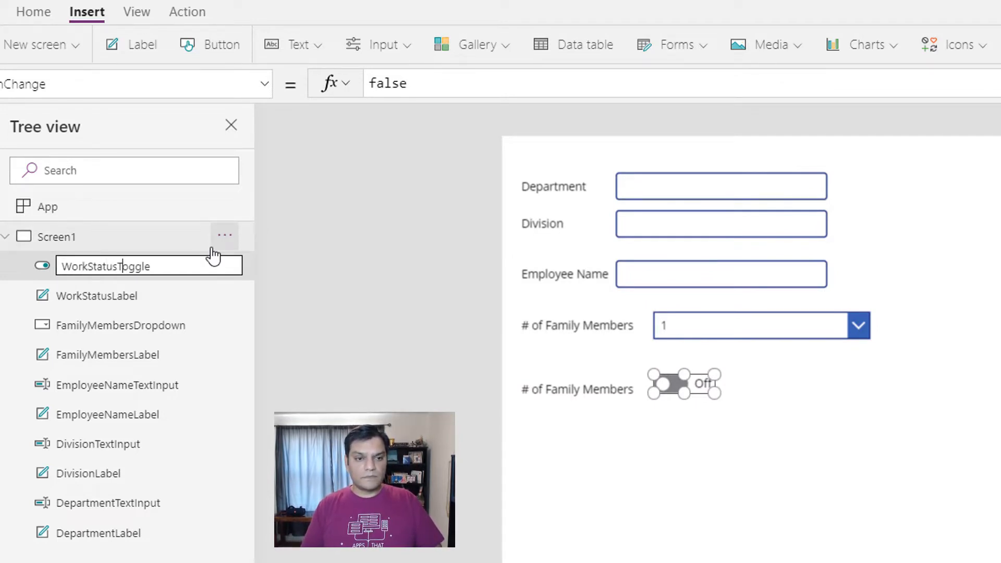
pyautogui.press('Tab')
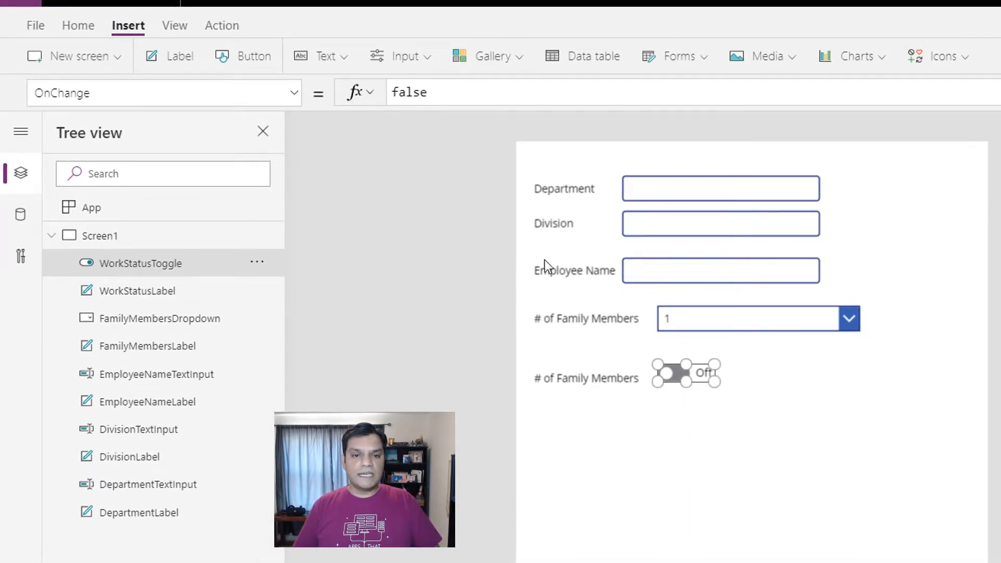
# Step: Set the WorkStatusToggle control's TrueText property to "Full-time"
pyautogui.click(294, 97)
pyautogui.moveTo(292, 299); pyautogui.dragTo(296, 374)
pyautogui.click(224, 440)
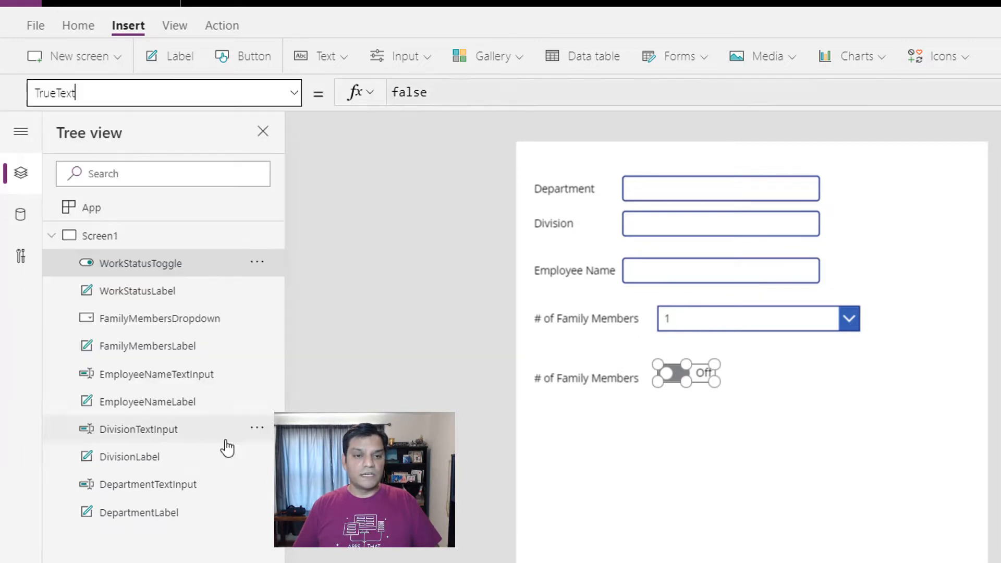
pyautogui.click(453, 95)
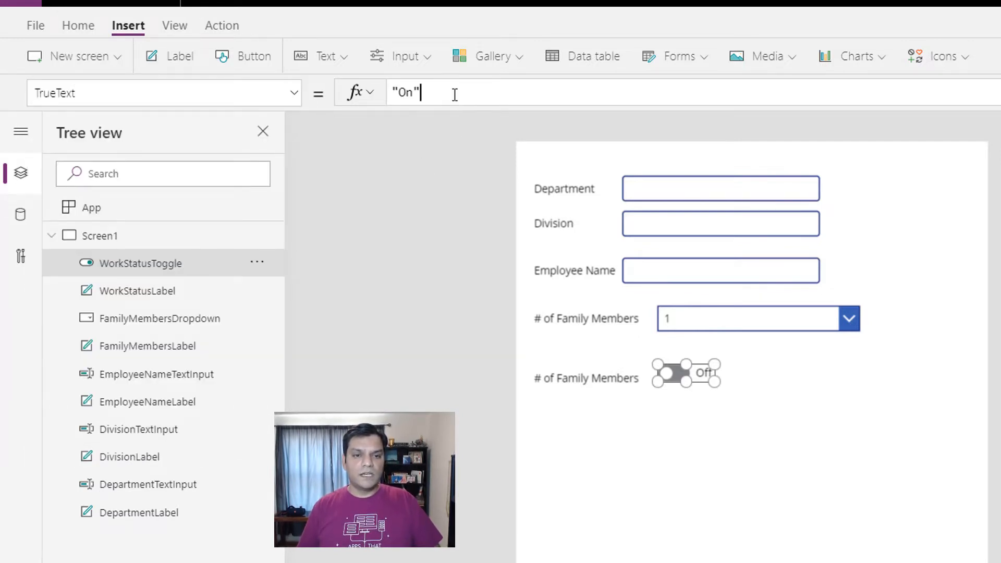
pyautogui.press('BackSpace')
pyautogui.press('BackSpace')
pyautogui.press('BackSpace')
pyautogui.write('"')
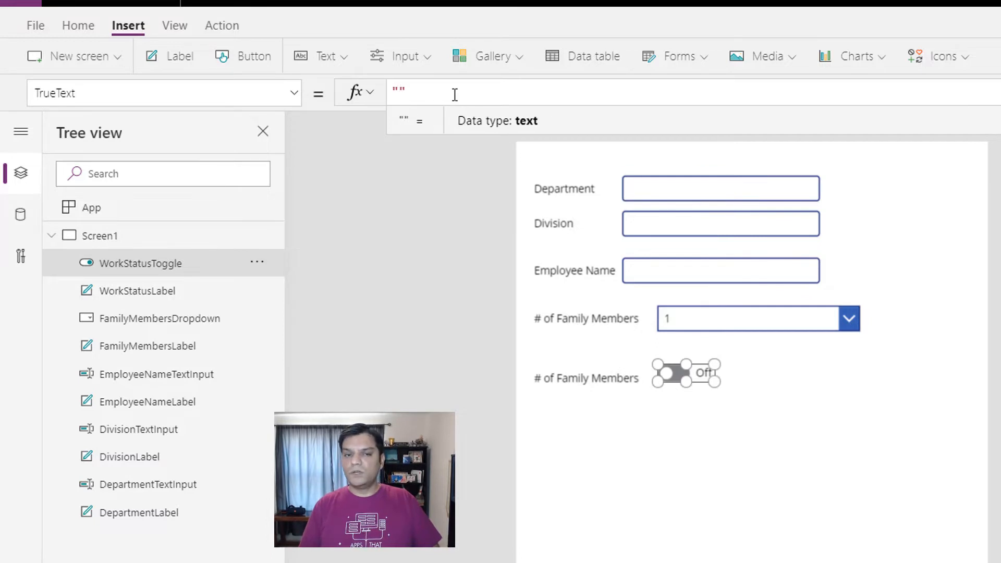
pyautogui.write('Full')
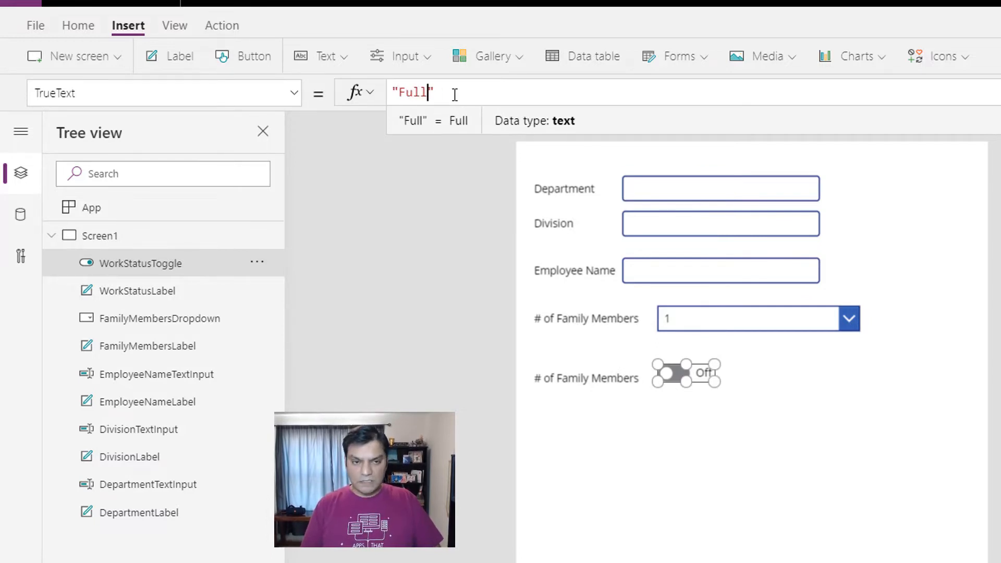
pyautogui.write('-time')
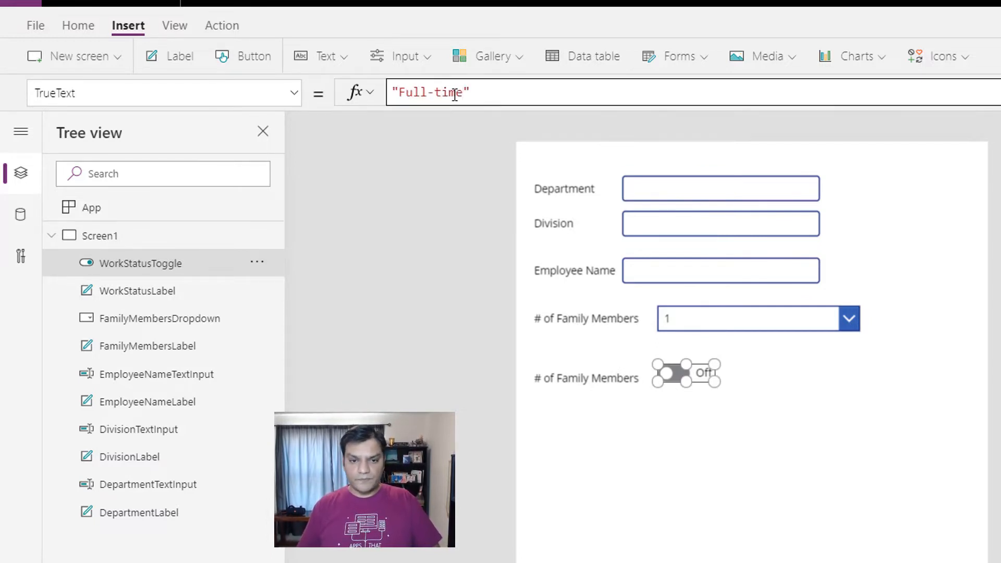
# Step: Set the WorkStatusToggle control's FalseText property to "Part-Time"
pyautogui.click(294, 94)
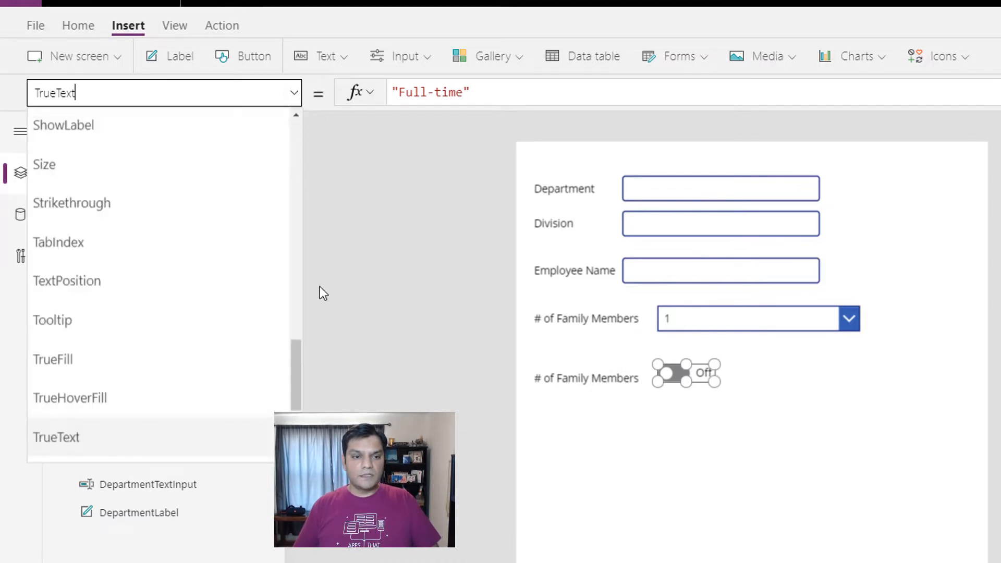
pyautogui.scroll(5, 284, 244)
pyautogui.scroll(1, 281, 204)
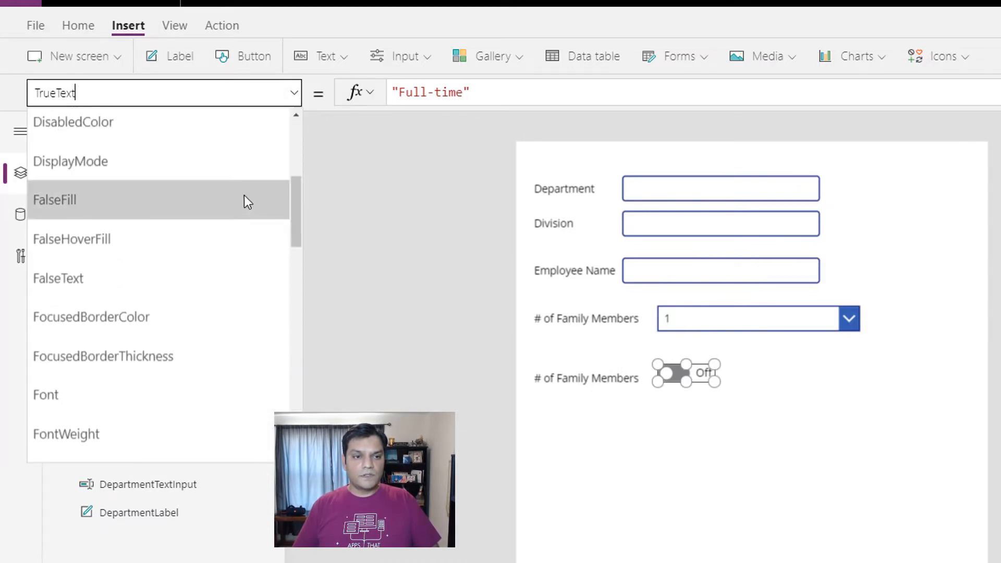
pyautogui.click(210, 271)
pyautogui.click(455, 98)
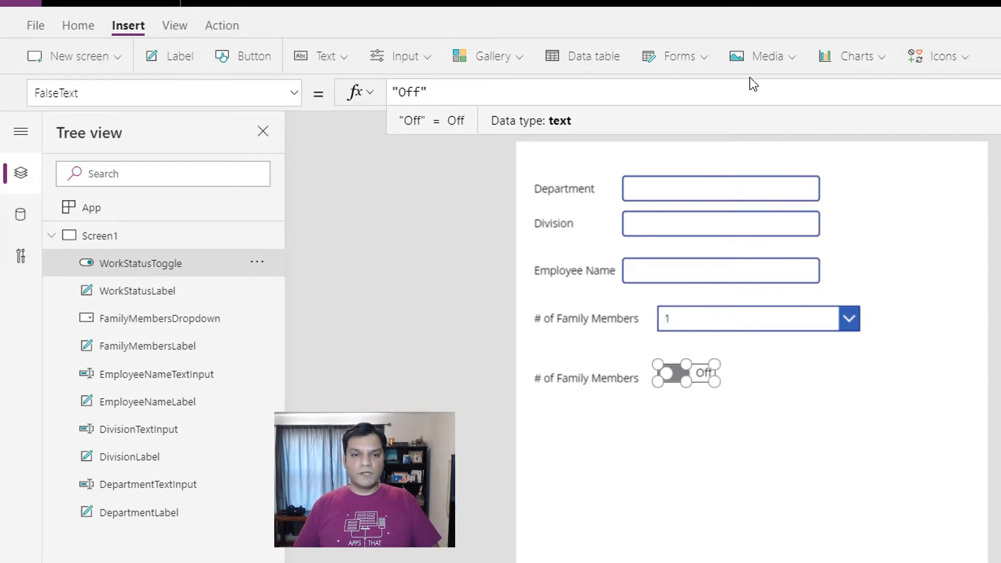
pyautogui.press('BackSpace')
pyautogui.press('BackSpace')
pyautogui.press('BackSpace')
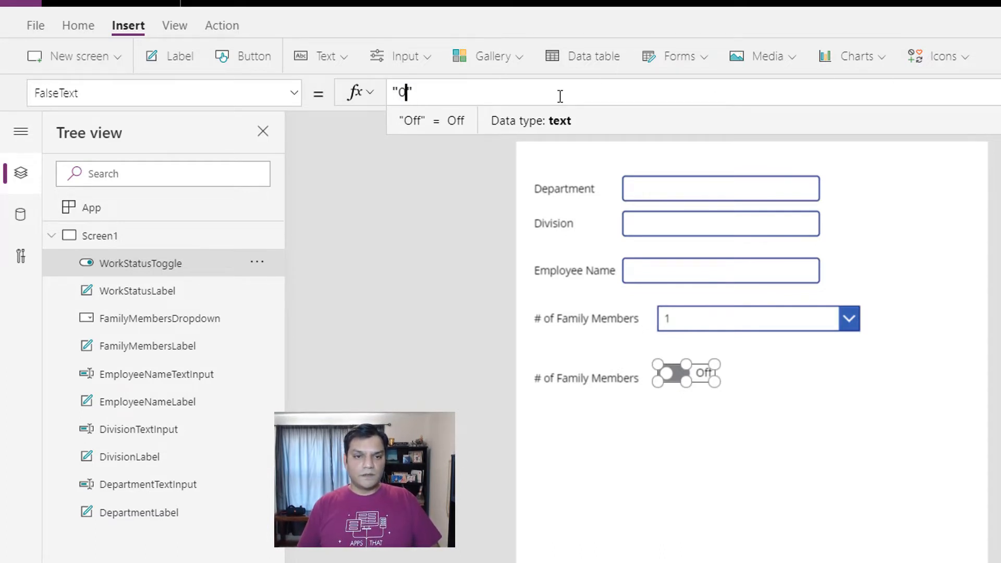
pyautogui.write('Part')
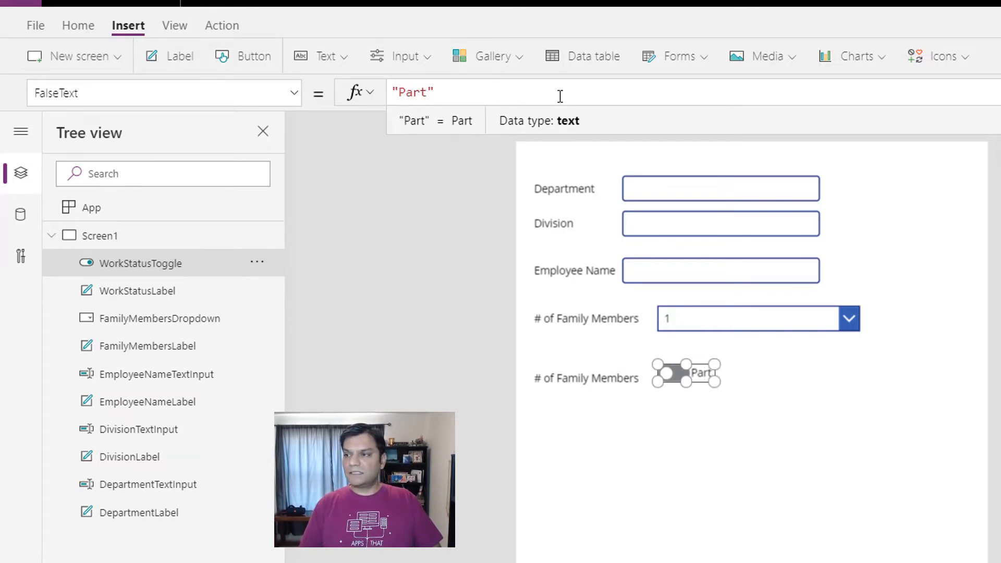
pyautogui.write('-Time')
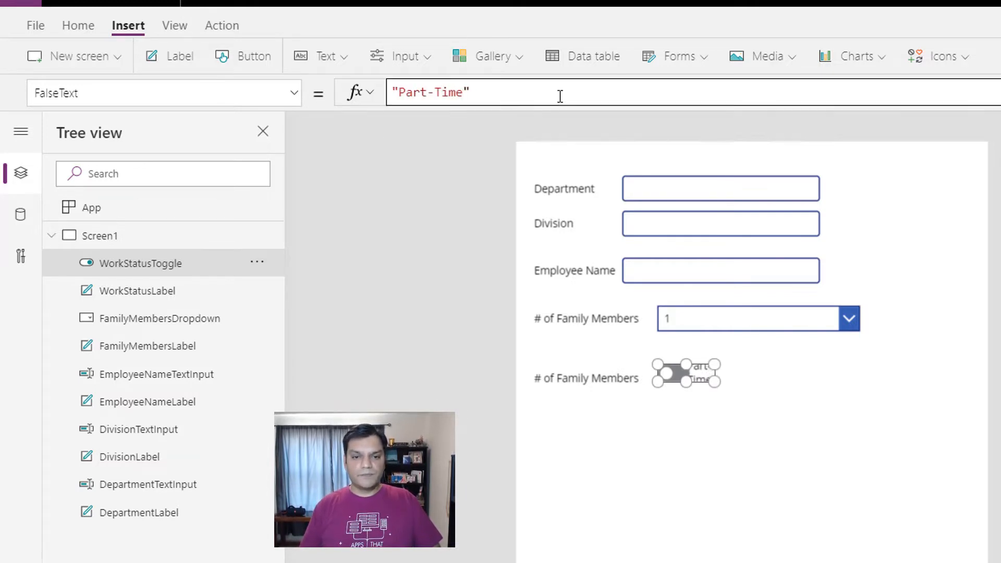
# Step: Widen the work status toggle to fit its text on one line and align it vertically with its label
pyautogui.moveTo(711, 384); pyautogui.dragTo(745, 384)
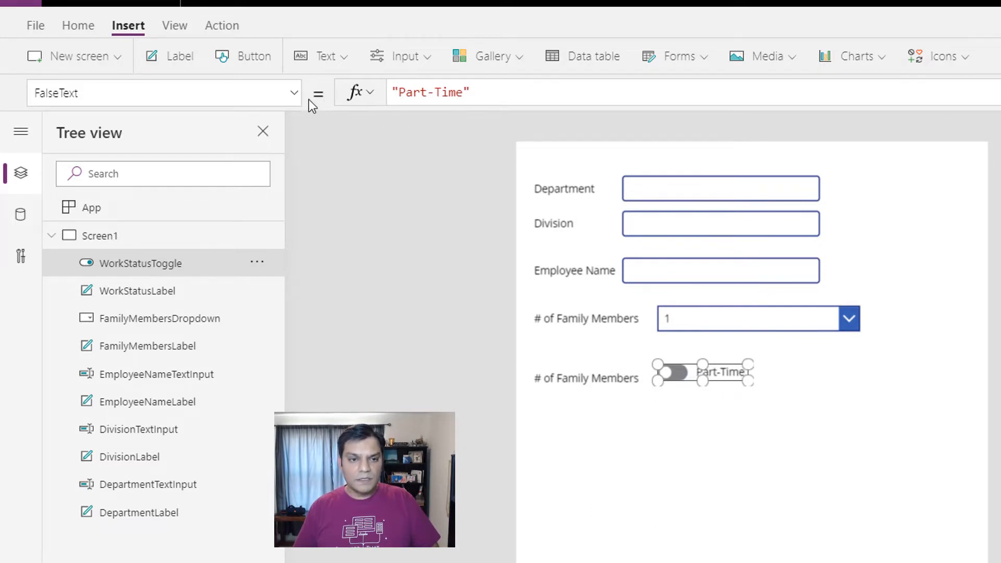
pyautogui.click(479, 442)
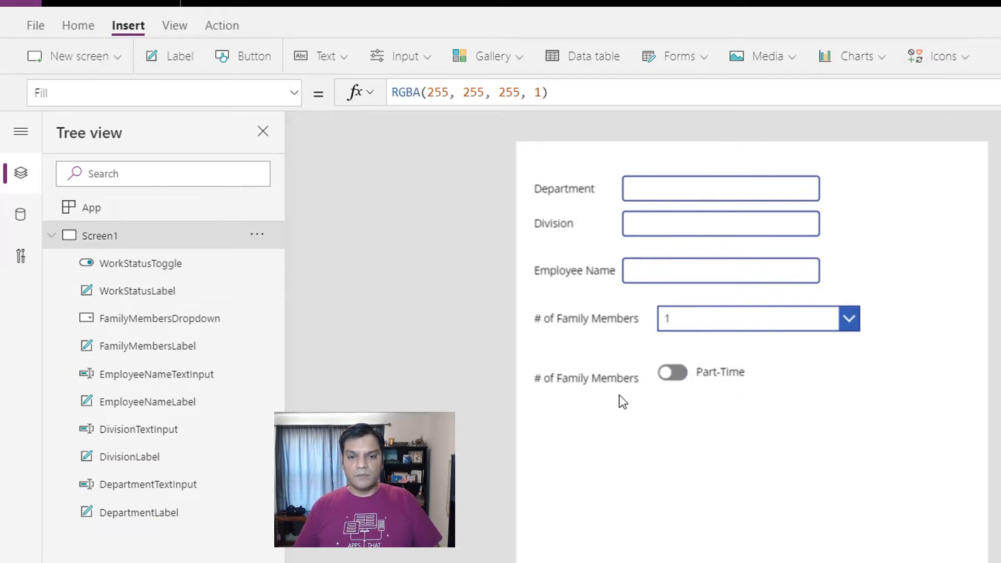
pyautogui.moveTo(687, 380); pyautogui.dragTo(687, 385)
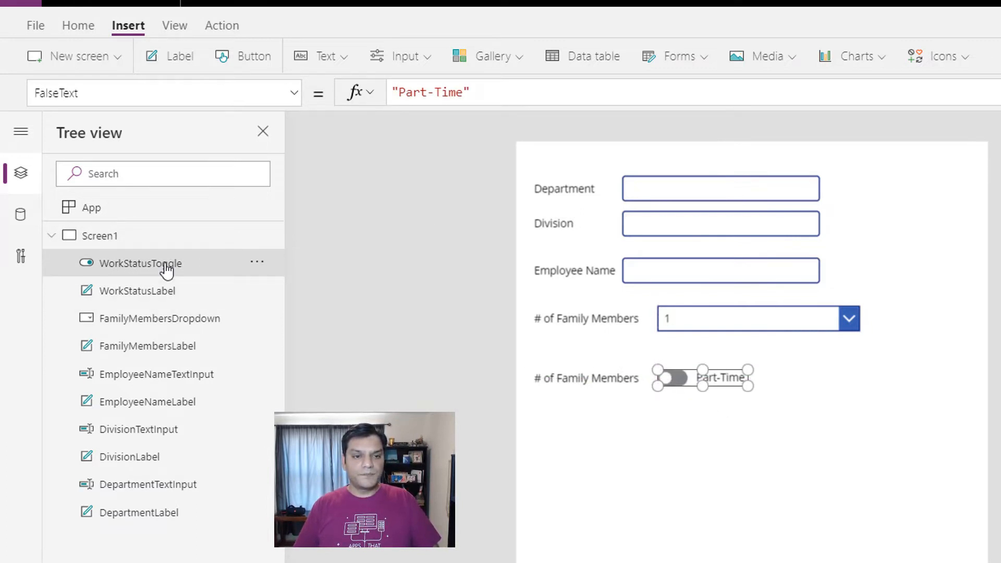
# Step: Duplicate the WorkStatusLabel control and place the copy just below the work status row
pyautogui.click(593, 378)
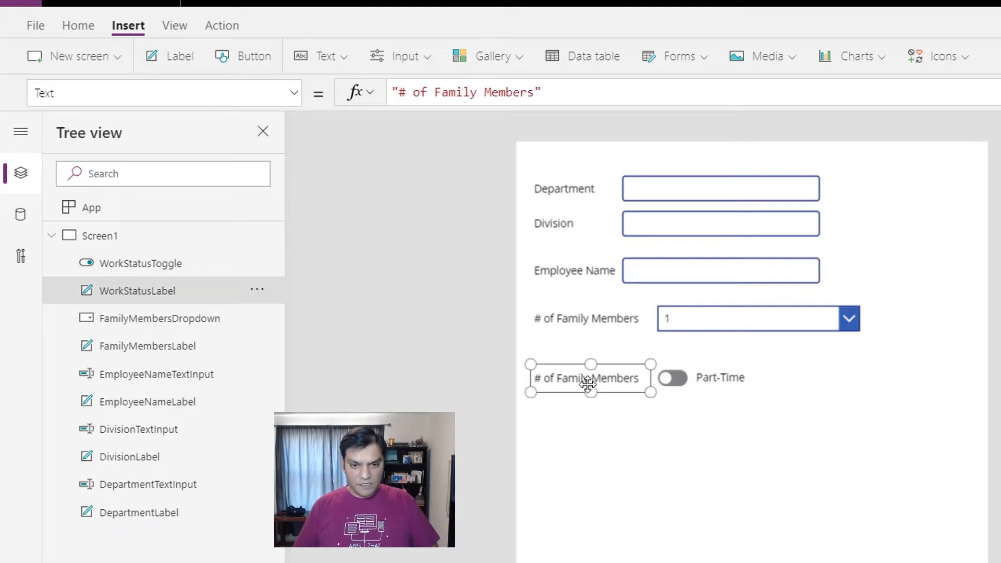
pyautogui.hotkey('ctrl', 'c')
pyautogui.hotkey('ctrl', 'v')
pyautogui.moveTo(626, 190); pyautogui.dragTo(628, 426)
# Step: Rename the copied work status label control as CurrentStateLabel
pyautogui.doubleClick(199, 267)
pyautogui.click(200, 269)
pyautogui.press('BackSpace')
pyautogui.press('BackSpace')
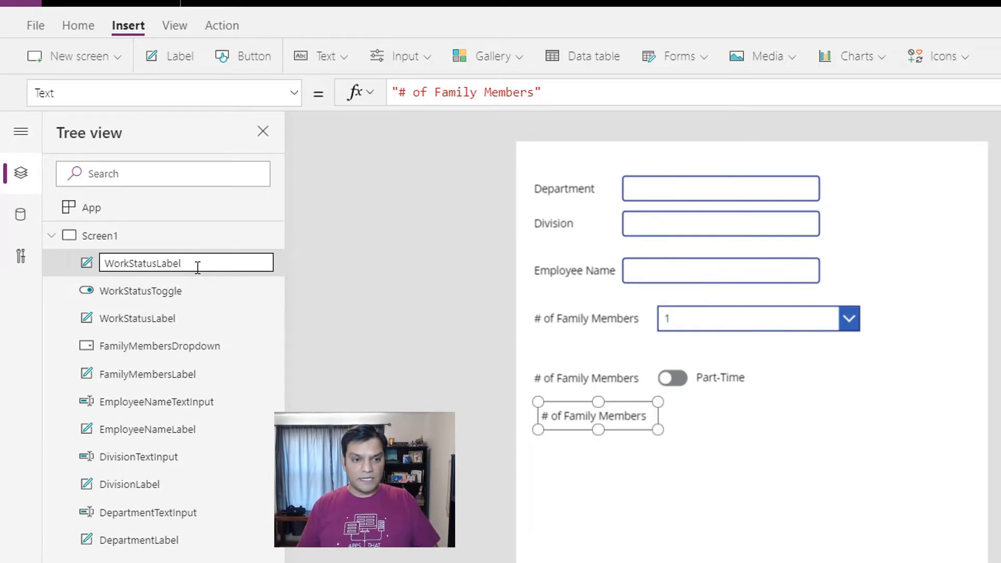
pyautogui.press('Delete')
pyautogui.press('Delete')
pyautogui.press('Delete')
pyautogui.press('Delete')
pyautogui.press('Delete')
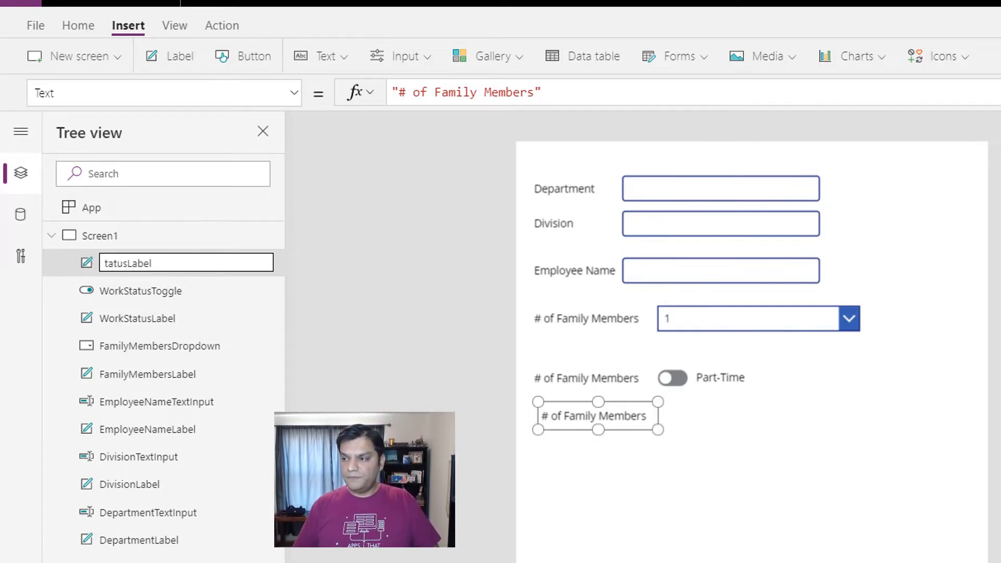
pyautogui.press('Delete')
pyautogui.press('Delete')
pyautogui.write('CurrentState')
pyautogui.press('Tab')
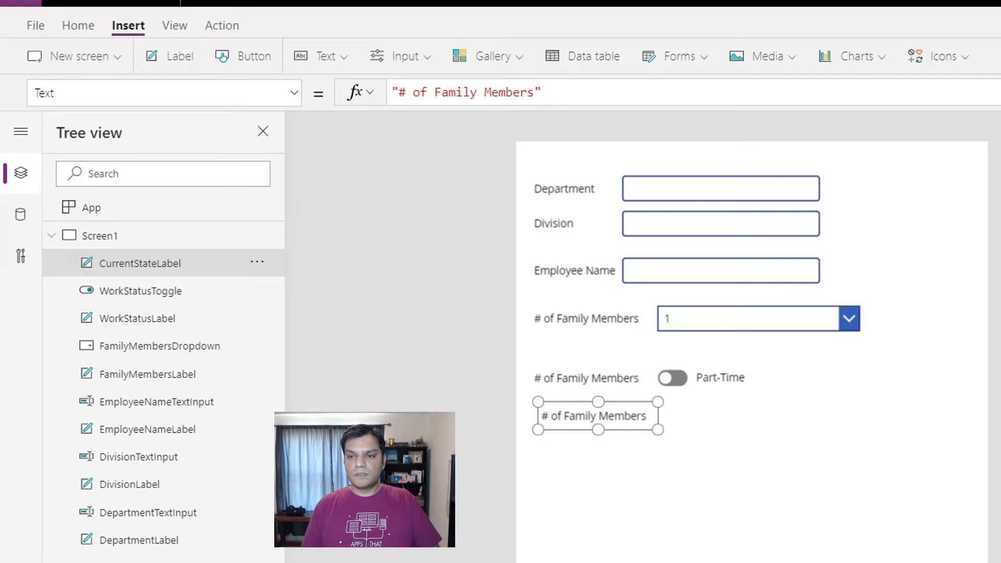
# Step: Set the CurrentStateLabel text to "Current State" and insert a dropdown control beside it
pyautogui.press('Tab')
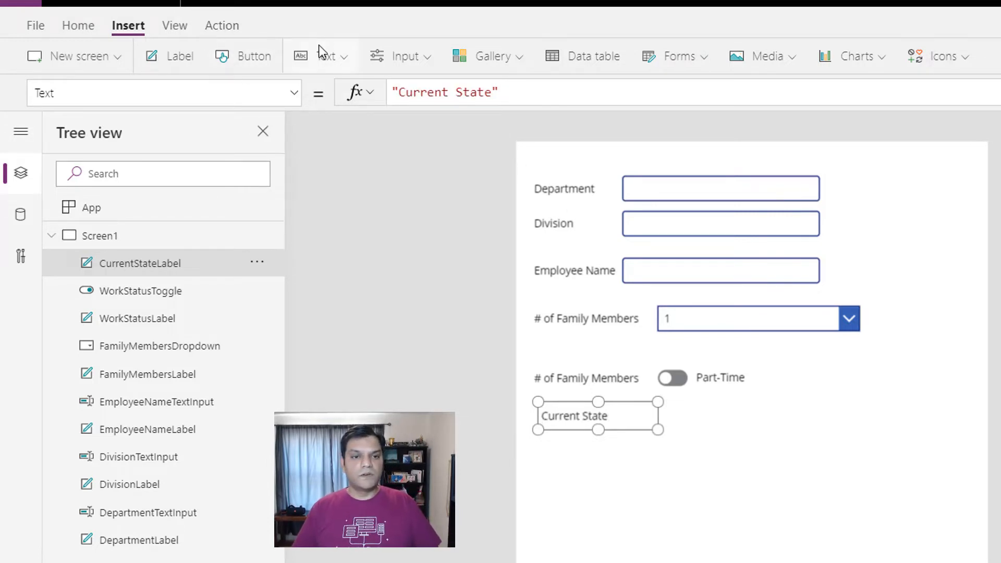
pyautogui.click(399, 56)
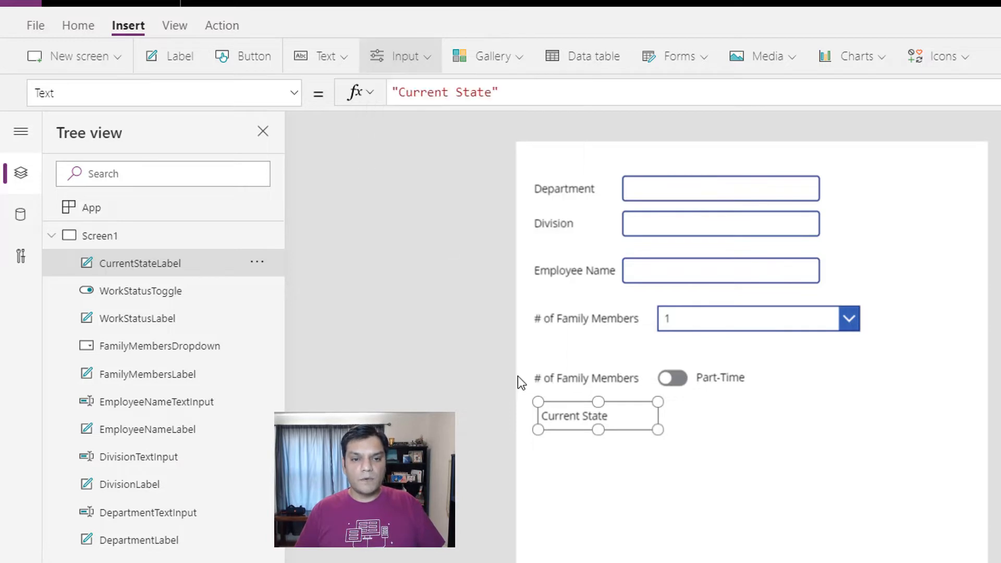
pyautogui.moveTo(658, 184); pyautogui.dragTo(748, 420)
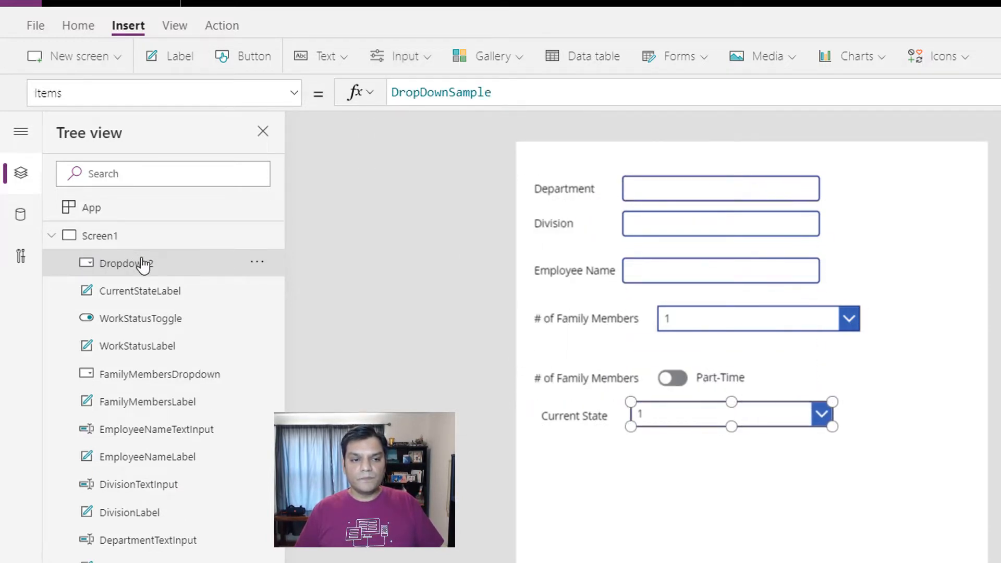
# Step: Rename the newly inserted dropdown control as CurrentStateDropdown
pyautogui.doubleClick(141, 263)
pyautogui.press('End')
pyautogui.press('BackSpace')
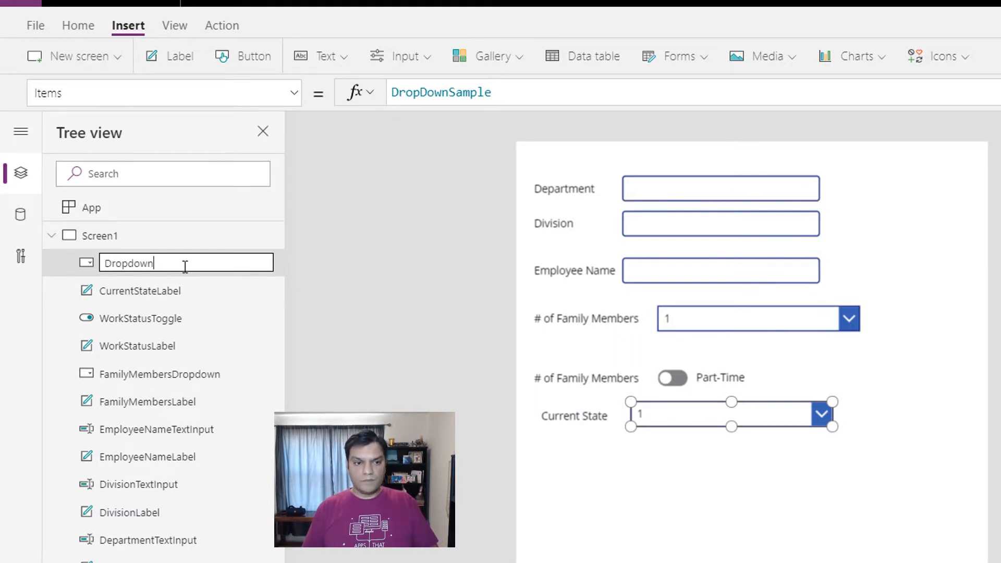
pyautogui.write('CurrentS')
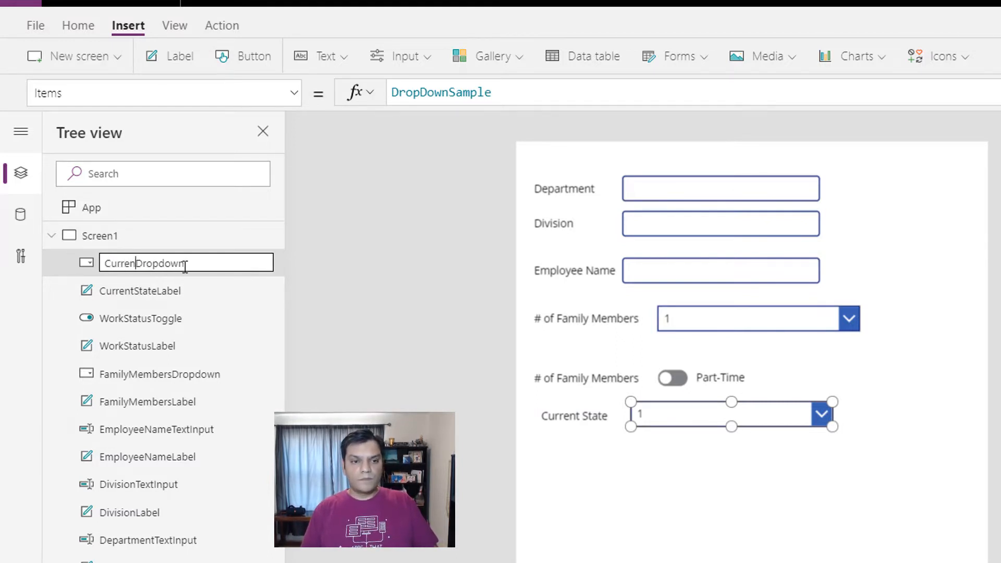
pyautogui.write('tate')
pyautogui.press('Tab')
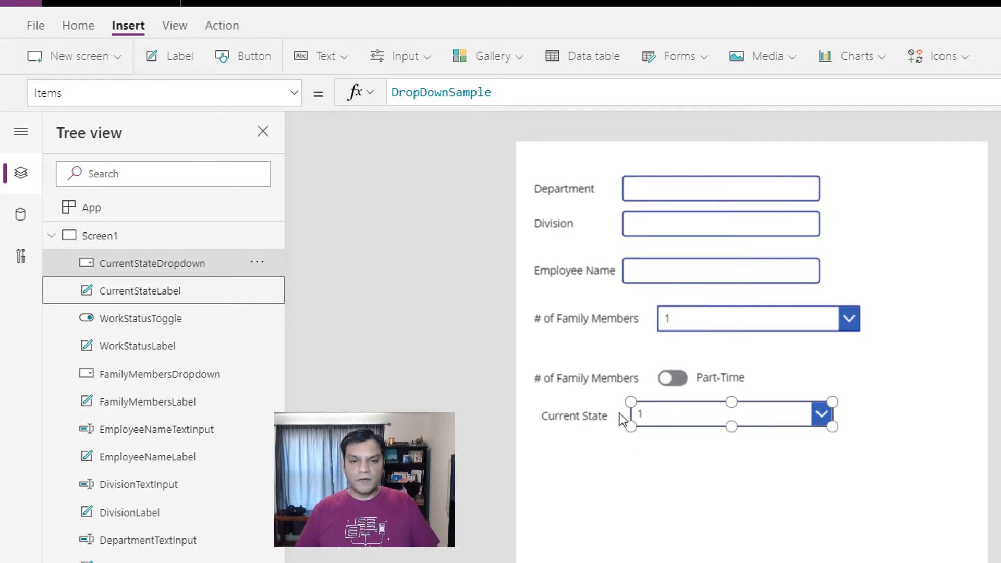
# Step: Move the current state dropdown so its left edge lines up with the family members dropdown
pyautogui.click(599, 421)
pyautogui.click(716, 423)
pyautogui.moveTo(720, 426)
pyautogui.mouseDown()
pyautogui.moveTo(735, 424)
pyautogui.moveTo(704, 423)
pyautogui.moveTo(713, 425)
pyautogui.mouseUp()
pyautogui.click(637, 430)
pyautogui.click(703, 428)
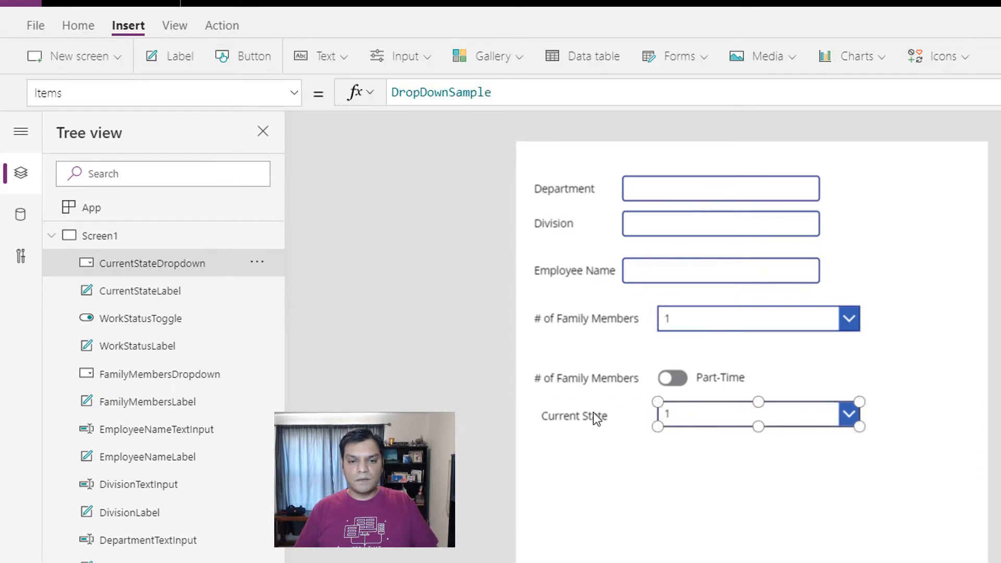
# Step: Duplicate the current state label and dropdown together and place the copies just below the originals
pyautogui.click(596, 417)
pyautogui.keyDown('shift'); pyautogui.click(717, 423); pyautogui.keyUp('shift')
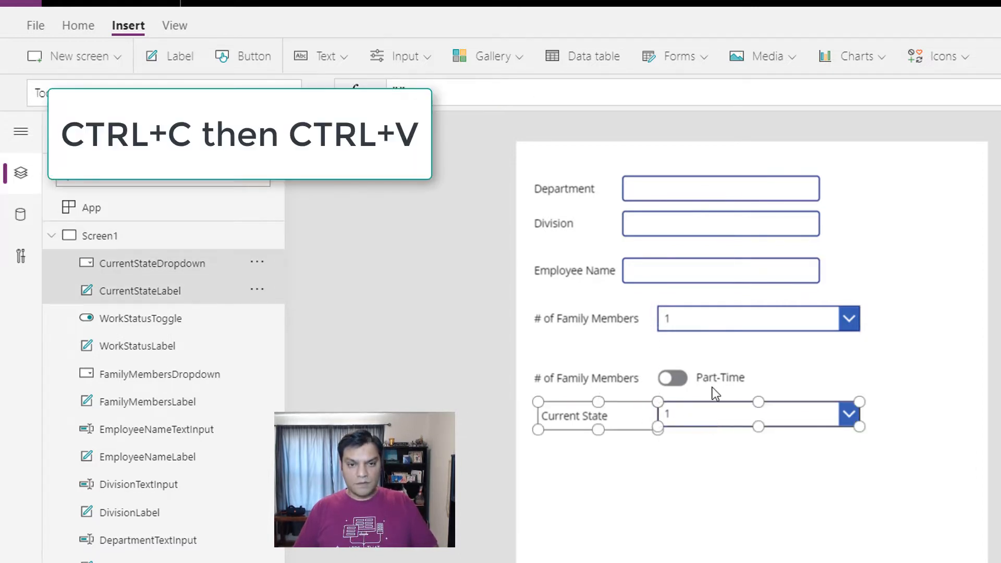
pyautogui.hotkey('ctrl', 'c')
pyautogui.hotkey('ctrl', 'v')
pyautogui.moveTo(702, 174); pyautogui.dragTo(674, 462)
# Step: Rename the copied current state label control as RelocationStateLabel
pyautogui.doubleClick(210, 292)
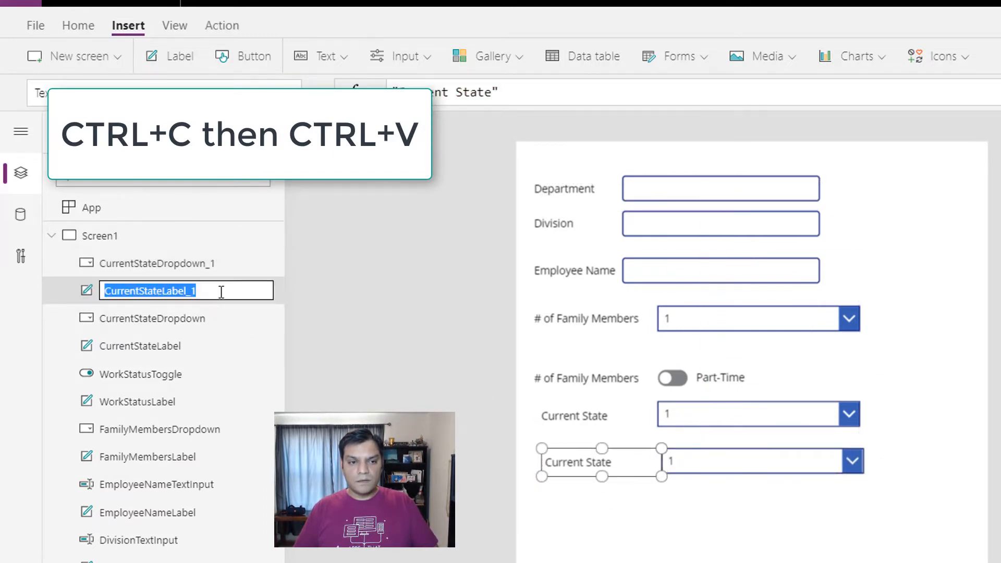
pyautogui.click(224, 292)
pyautogui.press('BackSpace')
pyautogui.press('Delete')
pyautogui.press('Delete')
pyautogui.press('Delete')
pyautogui.press('Delete')
pyautogui.press('Delete')
pyautogui.press('Delete')
pyautogui.press('Delete')
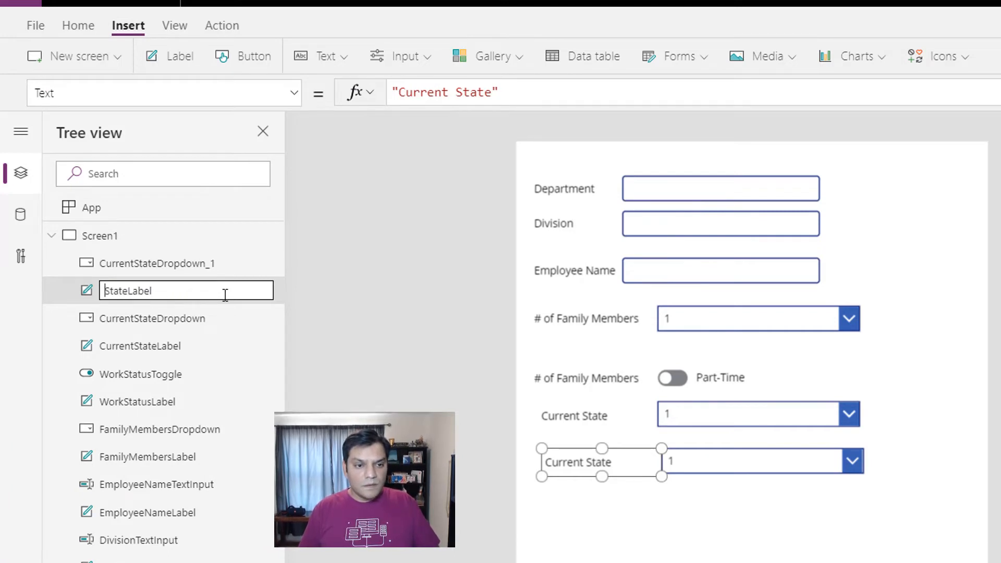
pyautogui.write('Relocatio')
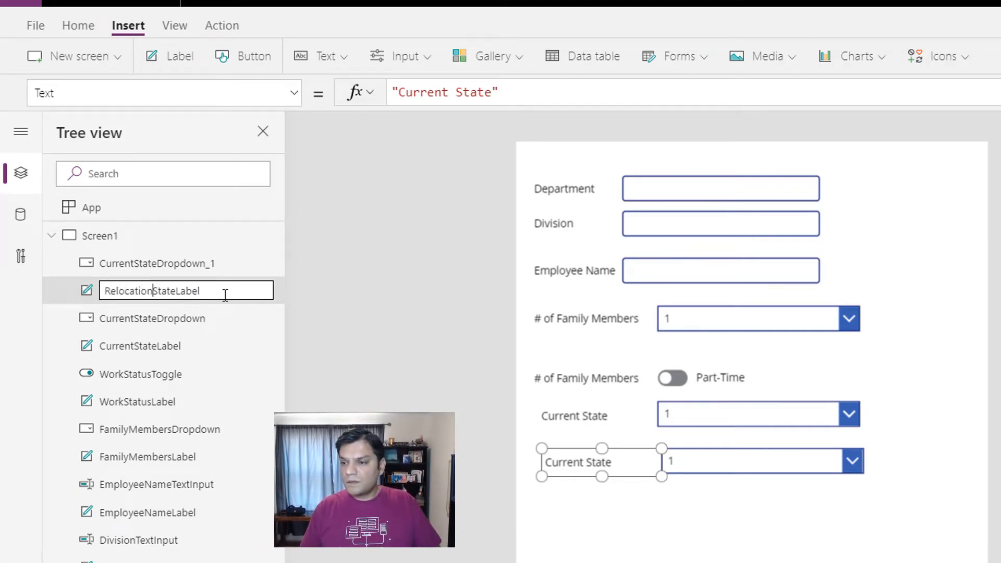
pyautogui.write('n')
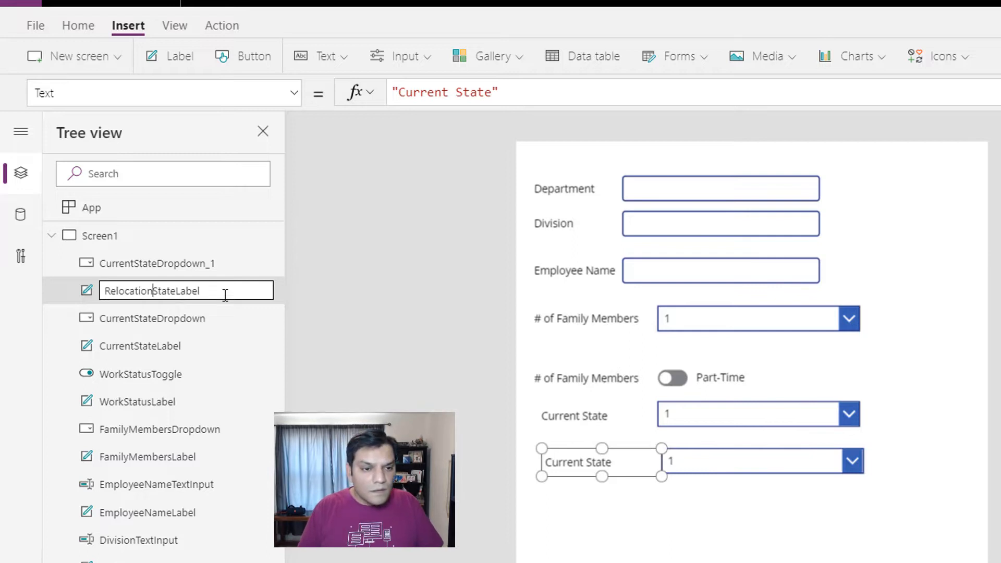
pyautogui.press('Tab')
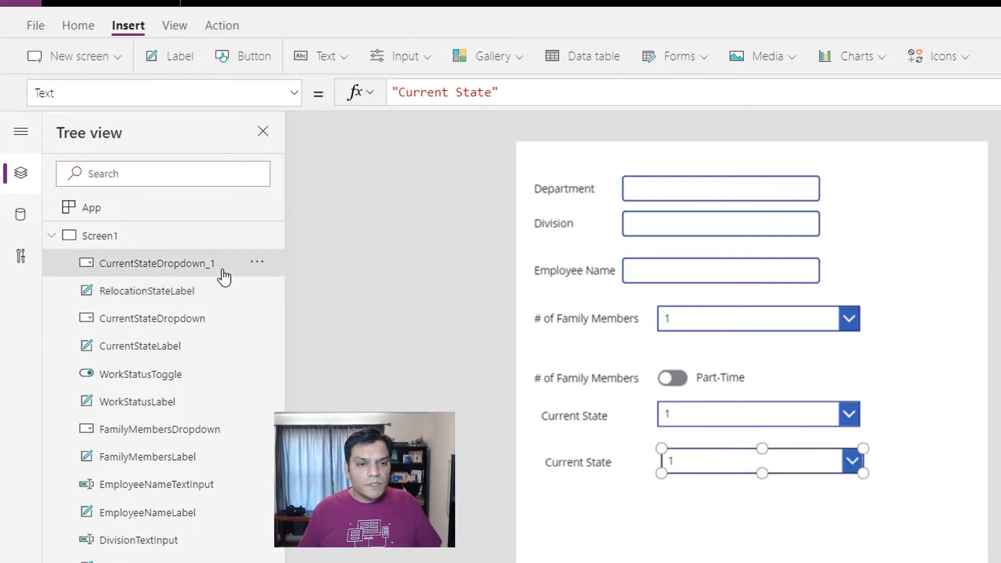
# Step: Rename the copied current state dropdown control as RelocationStateDropdown
pyautogui.doubleClick(224, 263)
pyautogui.press('End')
pyautogui.press('BackSpace')
pyautogui.press('BackSpace')
pyautogui.press('Home')
pyautogui.press('Delete')
pyautogui.press('Delete')
pyautogui.press('Delete')
pyautogui.press('Delete')
pyautogui.press('Delete')
pyautogui.press('Delete')
pyautogui.press('Delete')
pyautogui.write('Relocation')
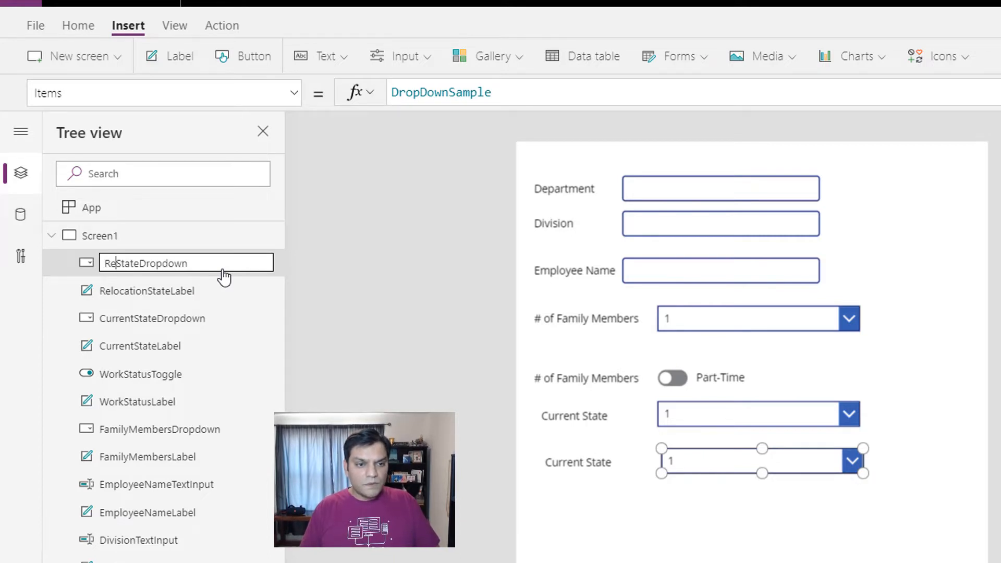
pyautogui.press('Tab')
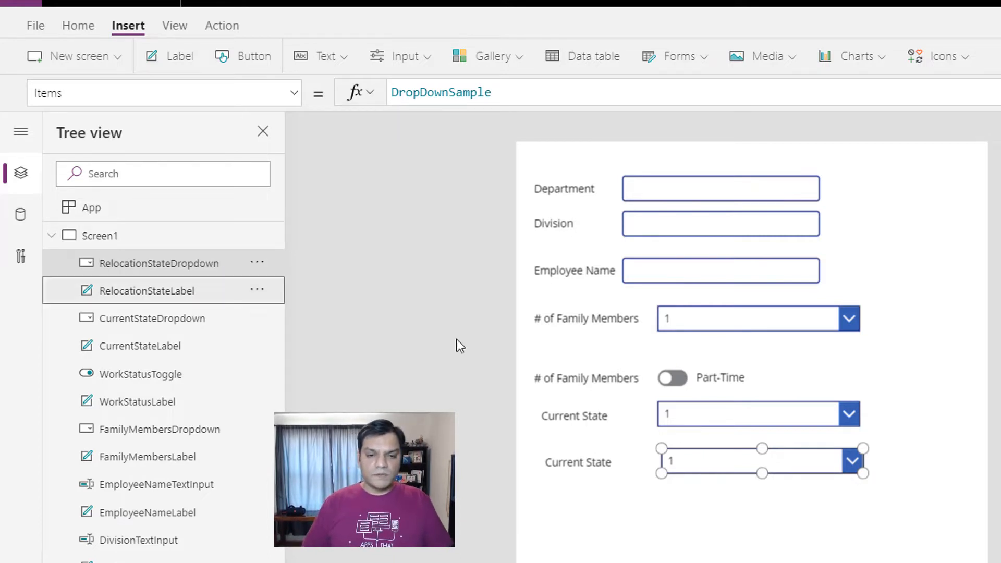
# Step: Select the CurrentStateDropdown control and briefly check the recent files in File Explorer
pyautogui.click(690, 423)
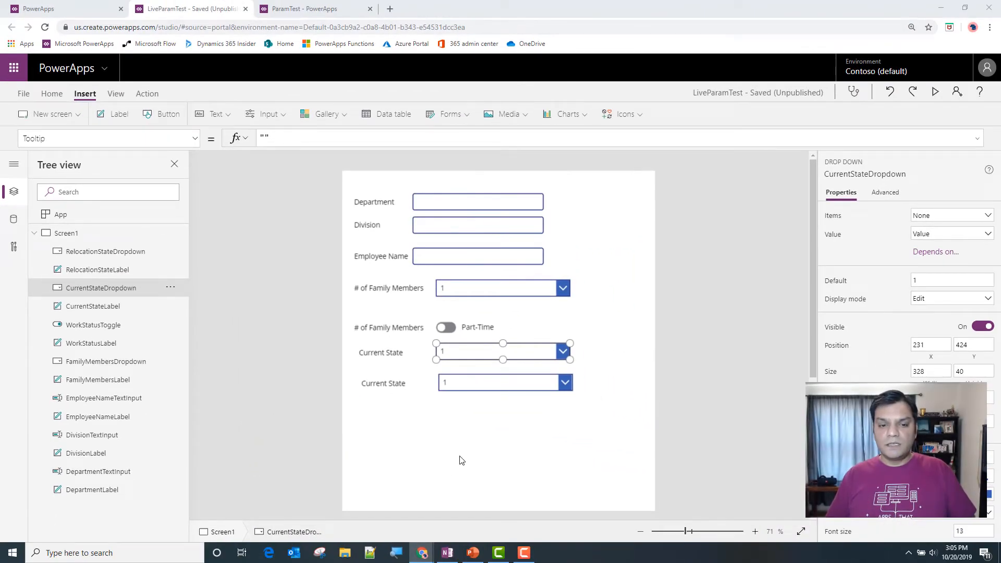
pyautogui.click(341, 553)
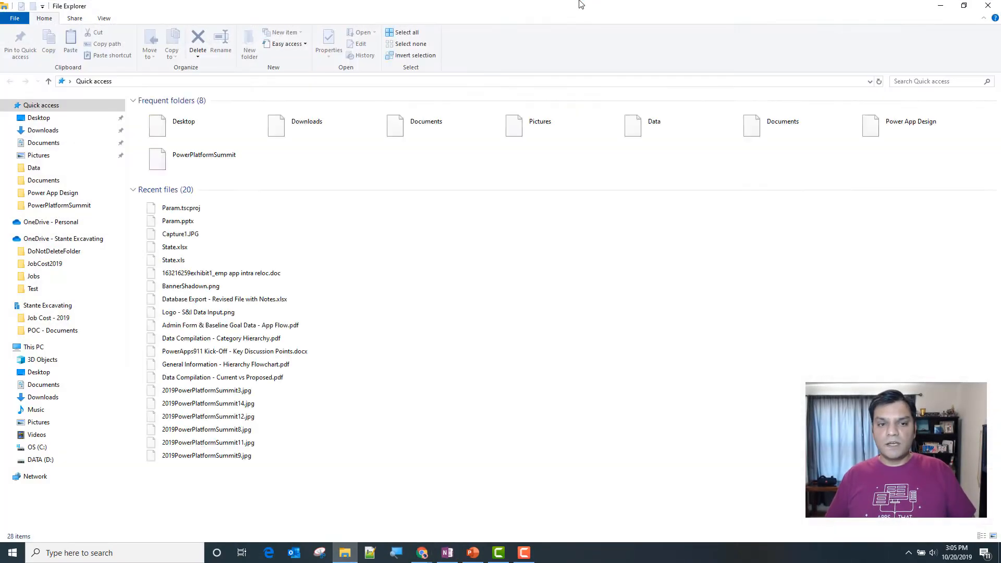
pyautogui.click(342, 553)
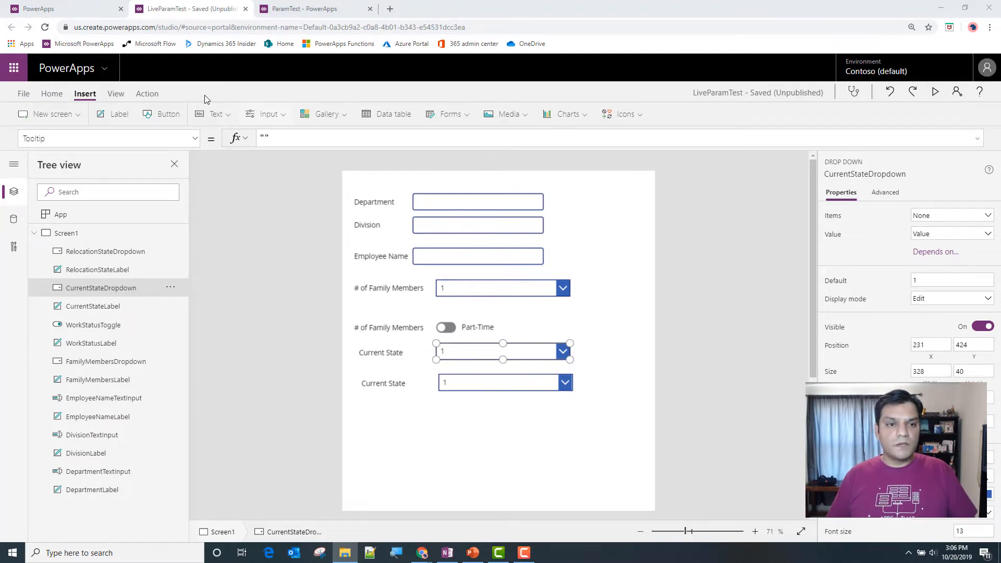
# Step: Import the States table from the Excel file State.xlsx as a static data source of the app
pyautogui.click(19, 223)
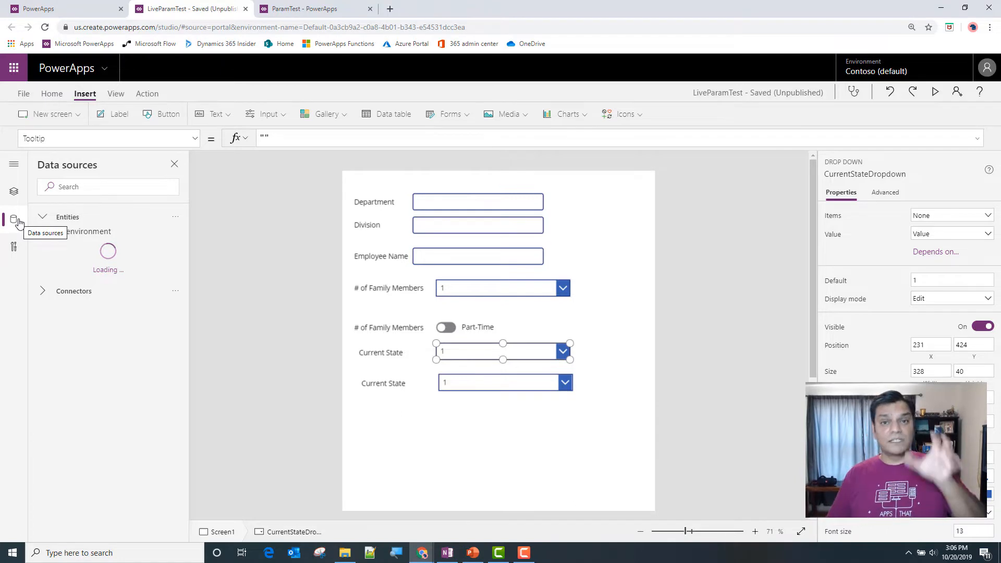
pyautogui.click(42, 296)
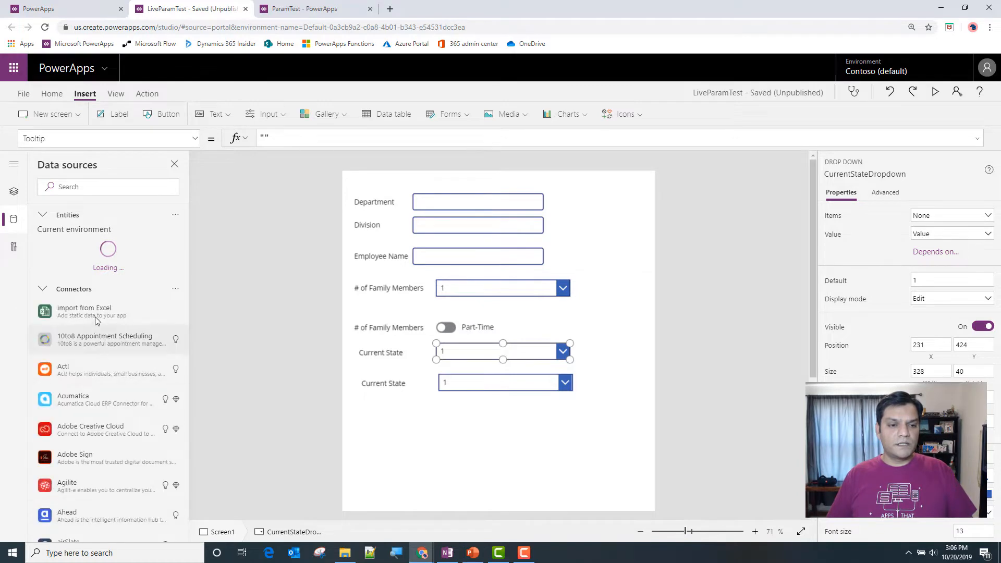
pyautogui.click(96, 312)
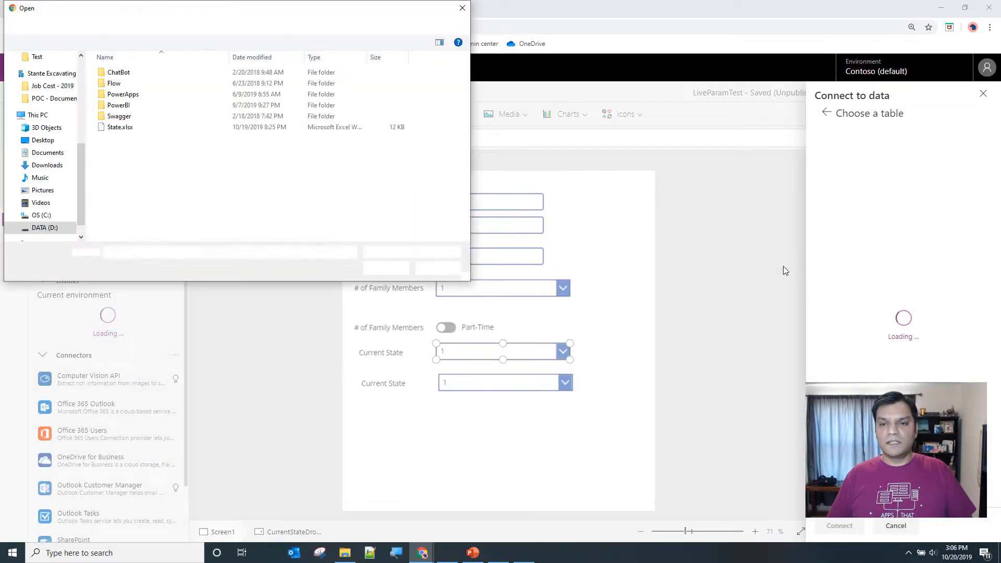
pyautogui.click(122, 130)
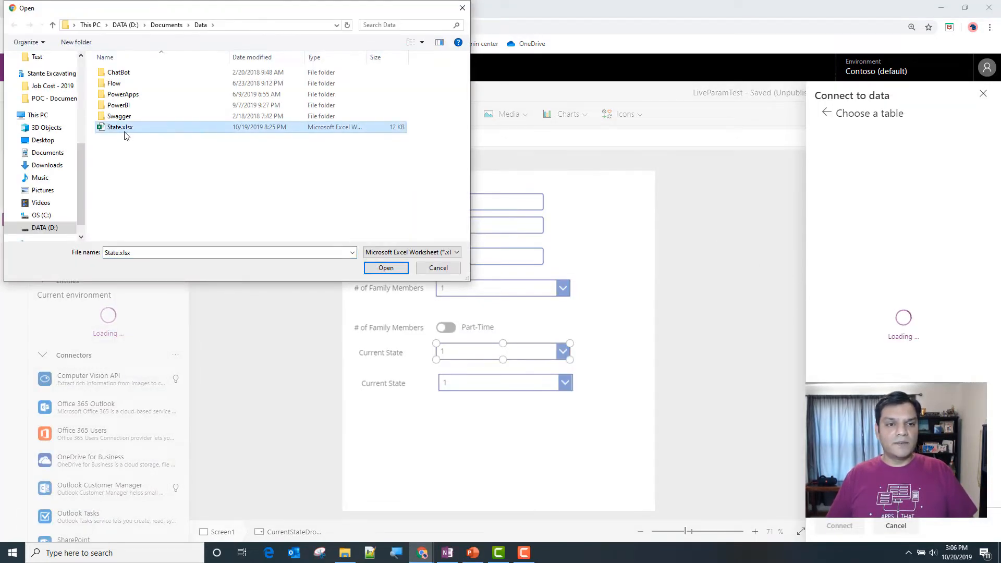
pyautogui.click(385, 268)
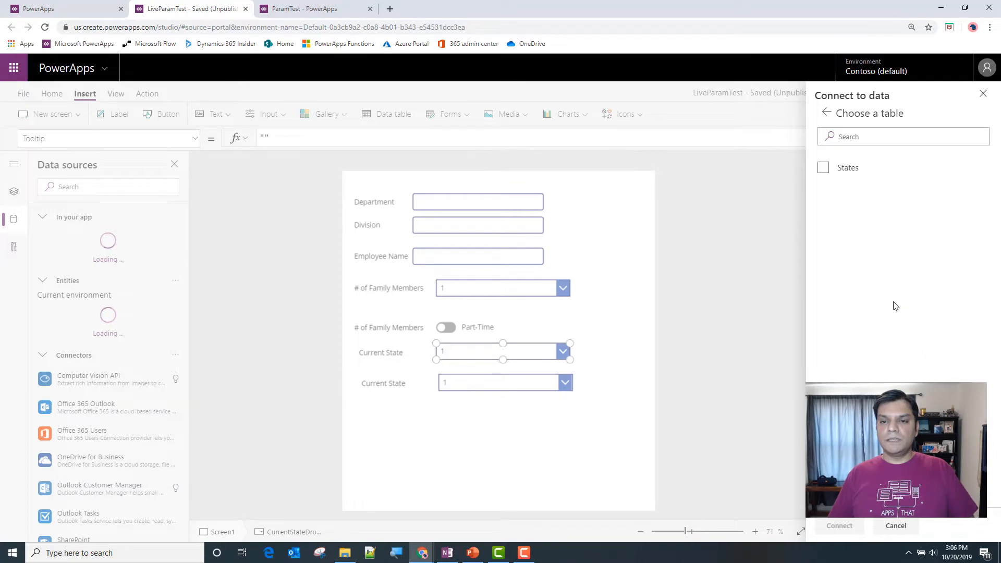
pyautogui.click(822, 167)
pyautogui.click(842, 525)
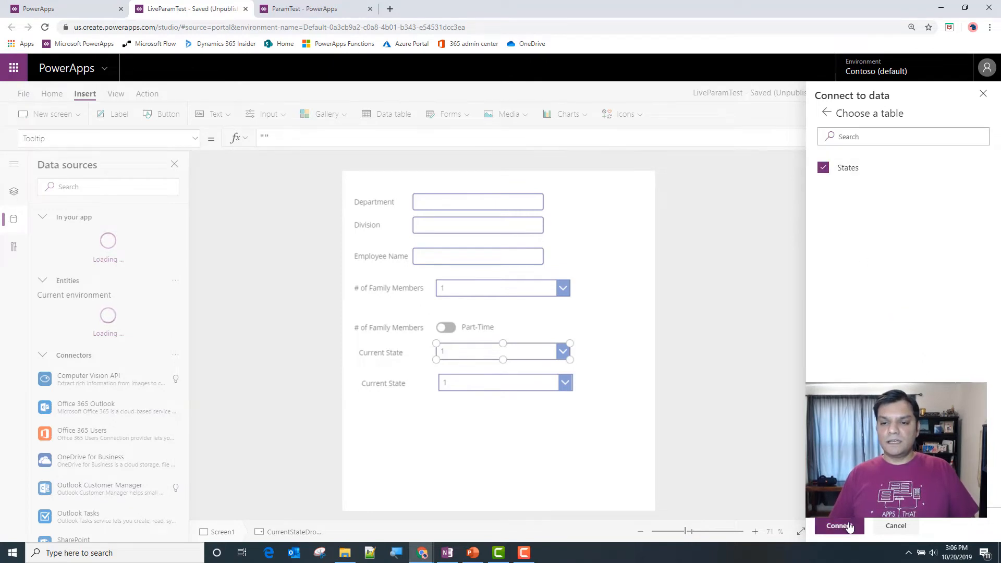
# Step: Save the LiveParamTest app, publish this version, and return to the editing canvas
pyautogui.click(23, 93)
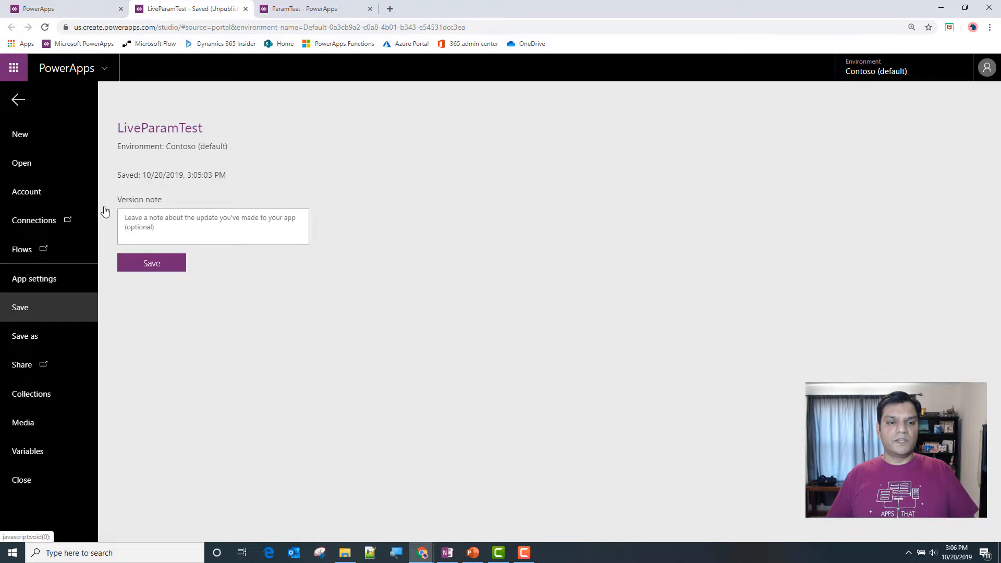
pyautogui.click(149, 264)
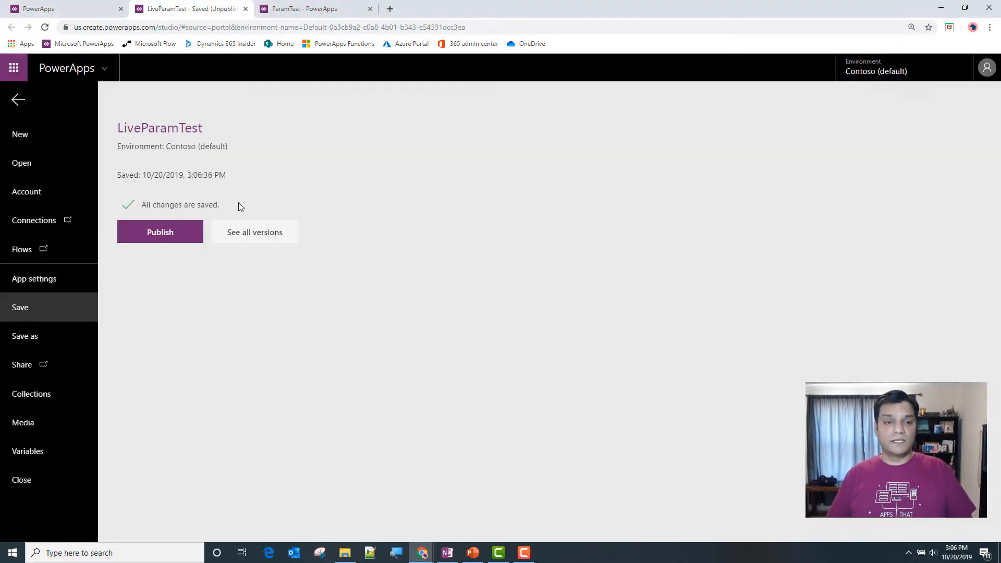
pyautogui.click(188, 235)
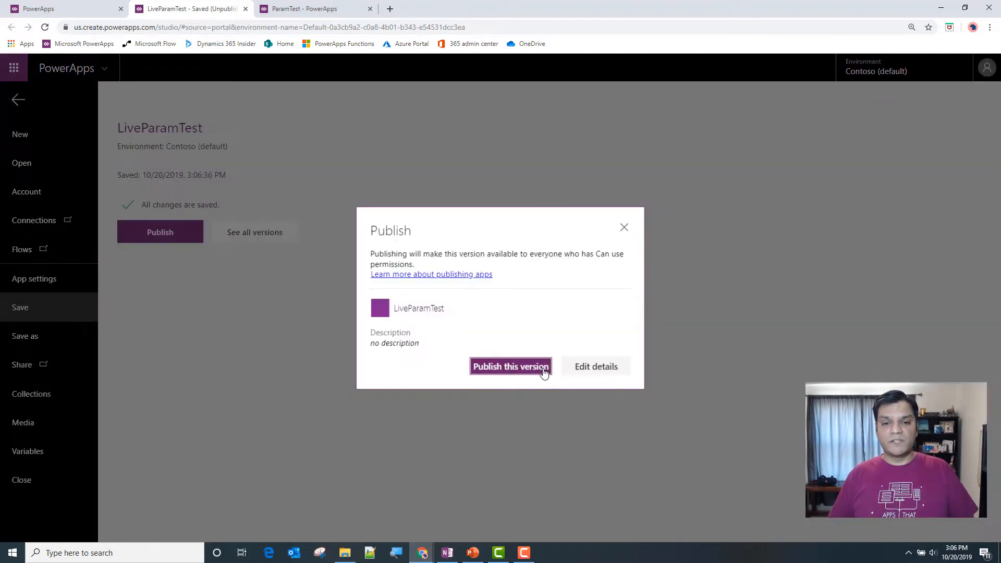
pyautogui.click(542, 367)
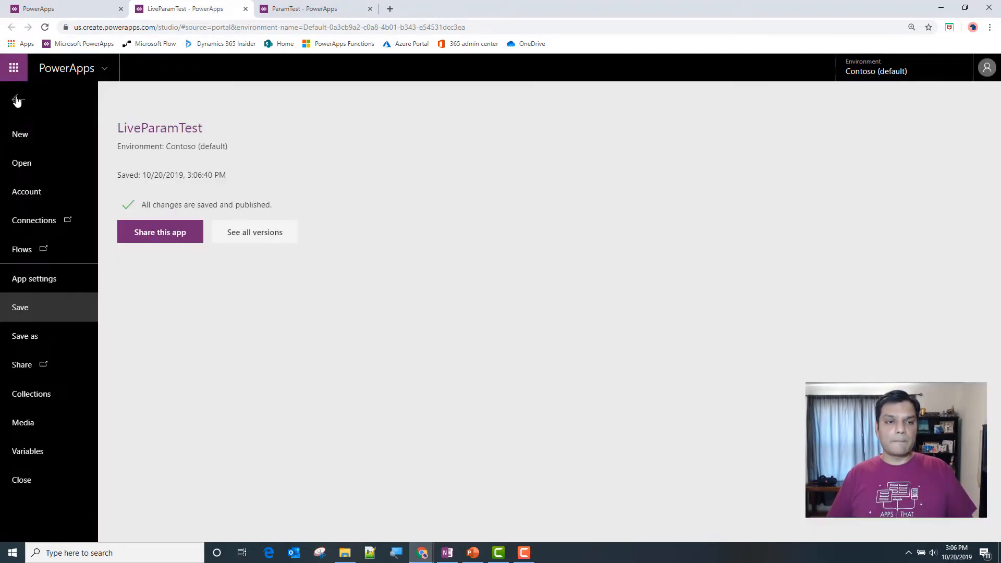
pyautogui.click(18, 99)
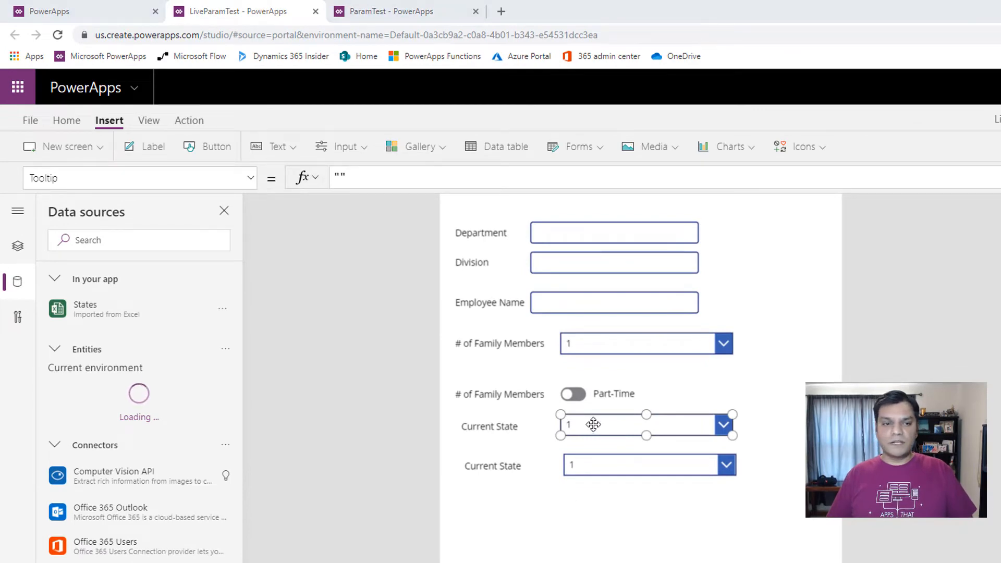
# Step: Set the CurrentStateDropdown control's Items property to States
pyautogui.click(253, 183)
pyautogui.scroll(3, 197, 276)
pyautogui.scroll(-2, 197, 276)
pyautogui.scroll(-9, 196, 274)
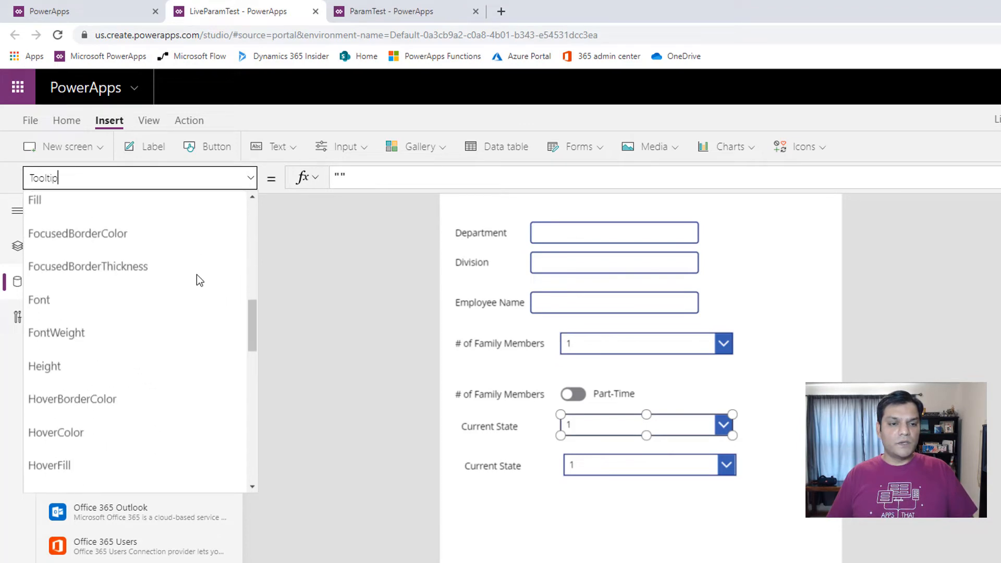
pyautogui.click(142, 461)
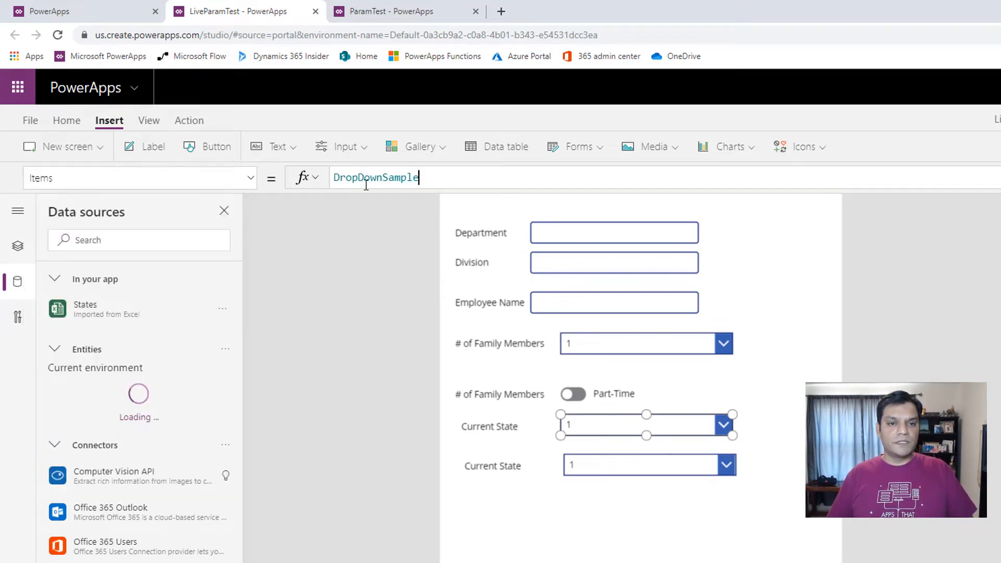
pyautogui.hotkey('ctrl', 'a')
pyautogui.write('St')
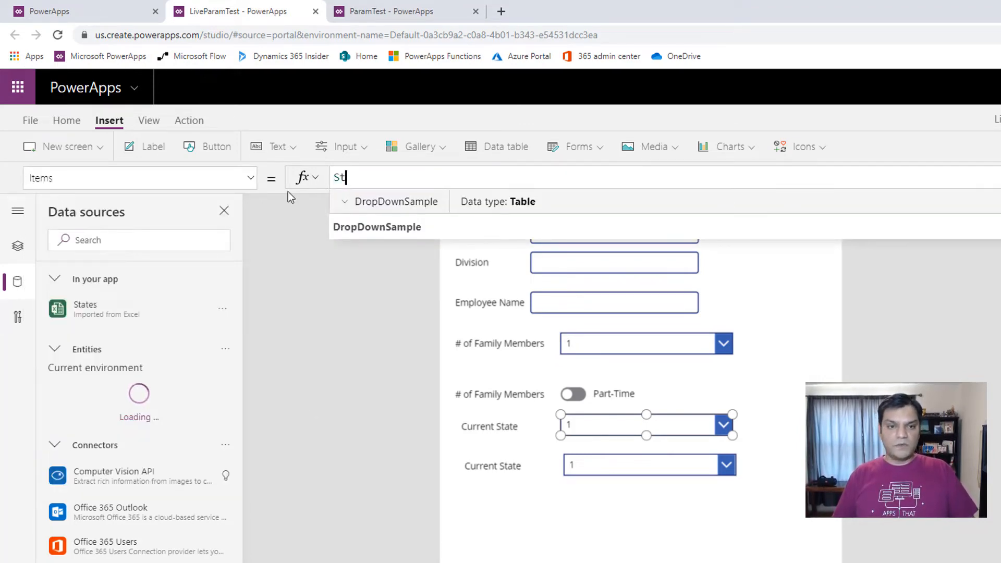
pyautogui.write('ate')
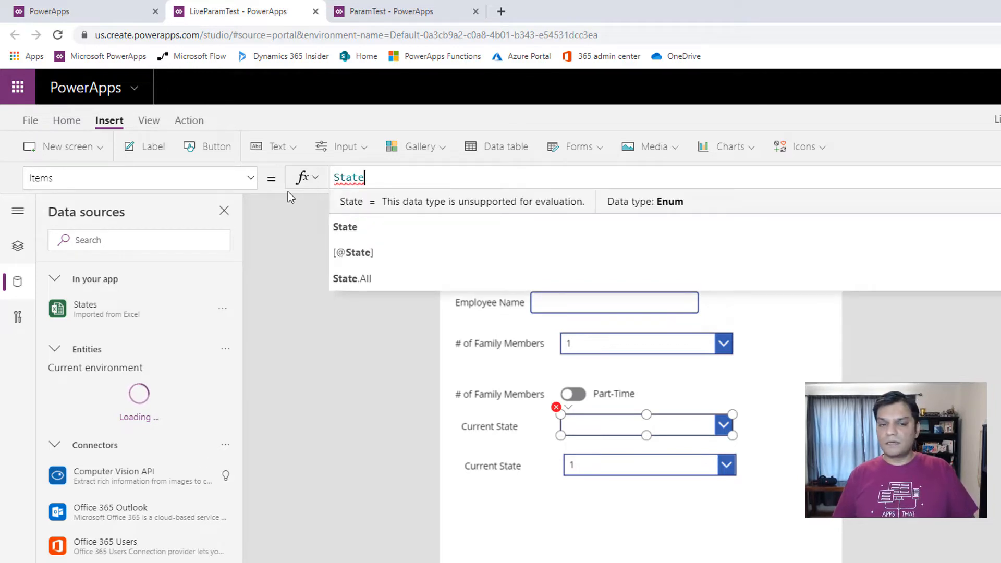
pyautogui.write('s')
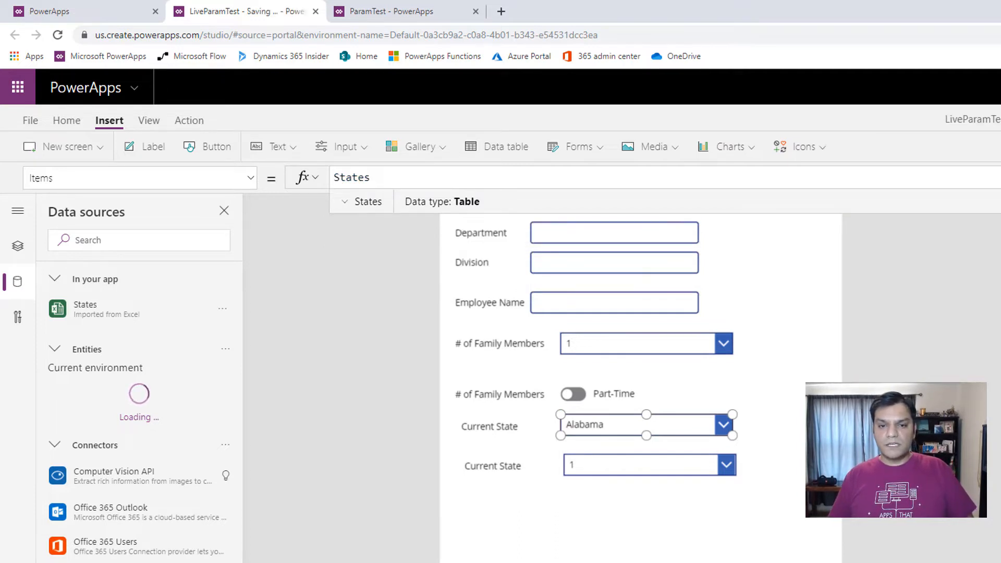
# Step: Preview the app, look through the options of the current state dropdown, and exit the preview
pyautogui.press('F5')
pyautogui.click(715, 274)
pyautogui.scroll(-5, 687, 412)
pyautogui.scroll(-4, 684, 421)
pyautogui.click(990, 353)
pyautogui.press('Escape')
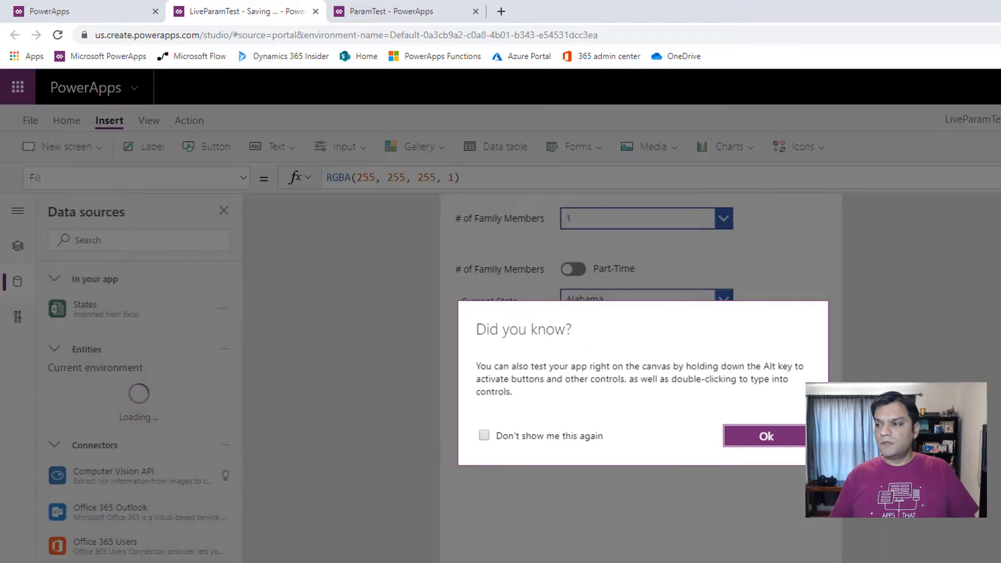
# Step: Dismiss the testing tip and set the Items property of the second state dropdown, RelocationStateDropdown, to States
pyautogui.click(787, 443)
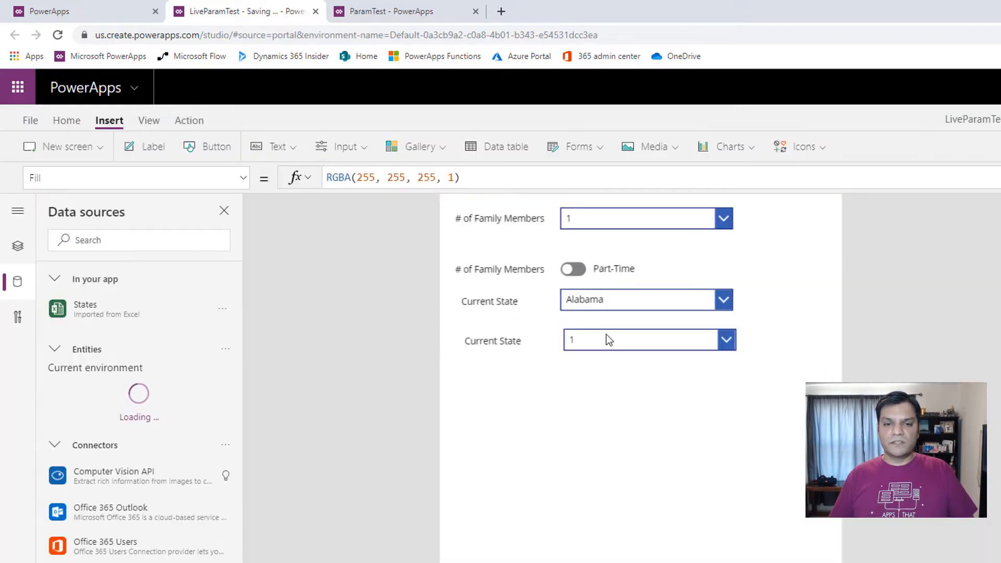
pyautogui.click(601, 342)
pyautogui.doubleClick(431, 176)
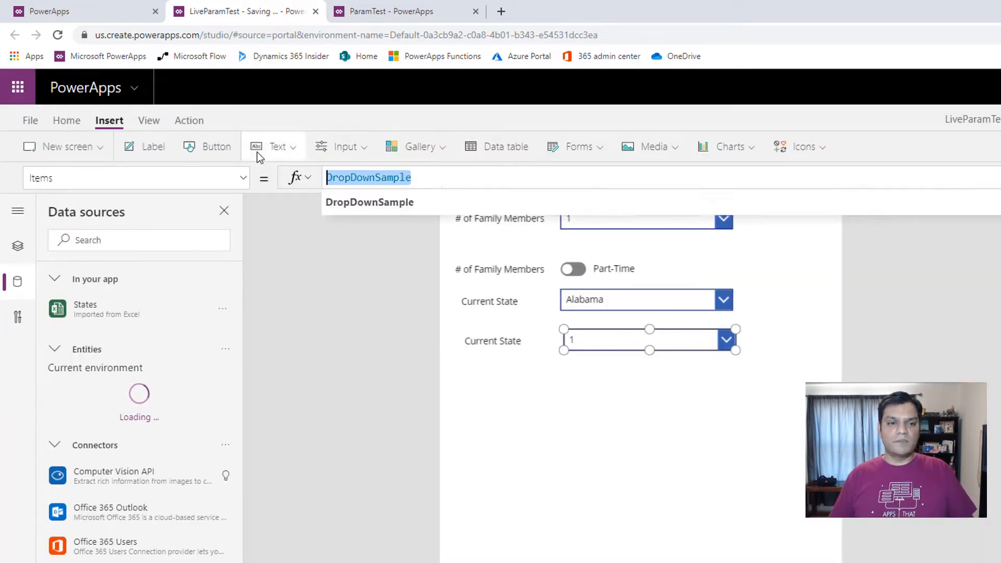
pyautogui.write('States')
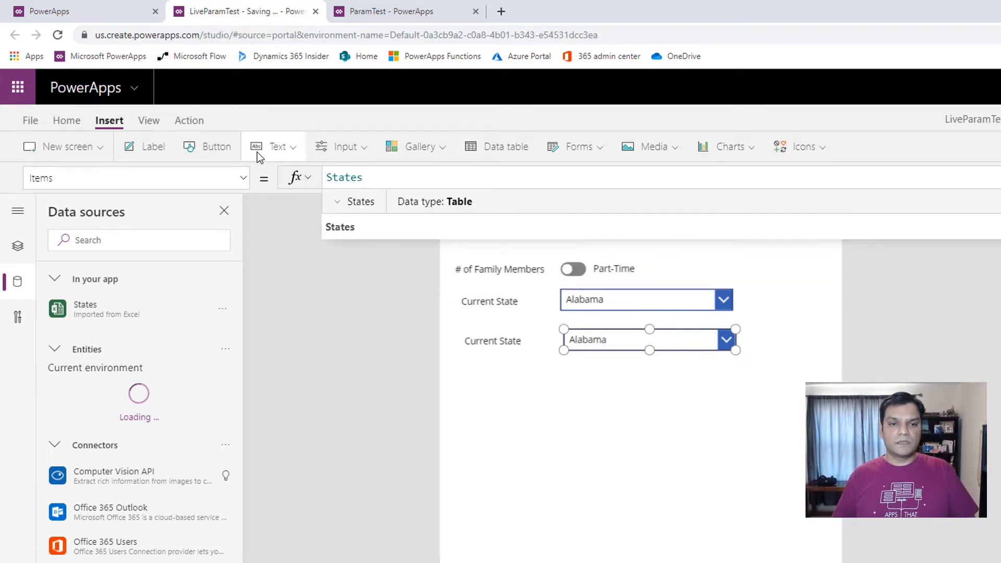
pyautogui.click(367, 419)
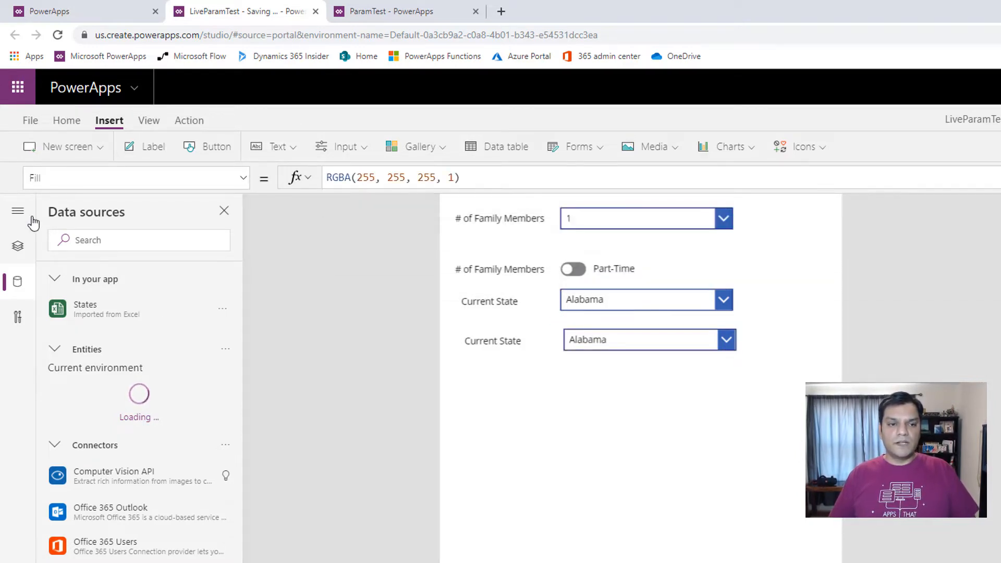
# Step: Duplicate the RelocationStateLabel control, place the copy below the relocation state row, and set its text to "Number of Bed Rooms"
pyautogui.click(23, 242)
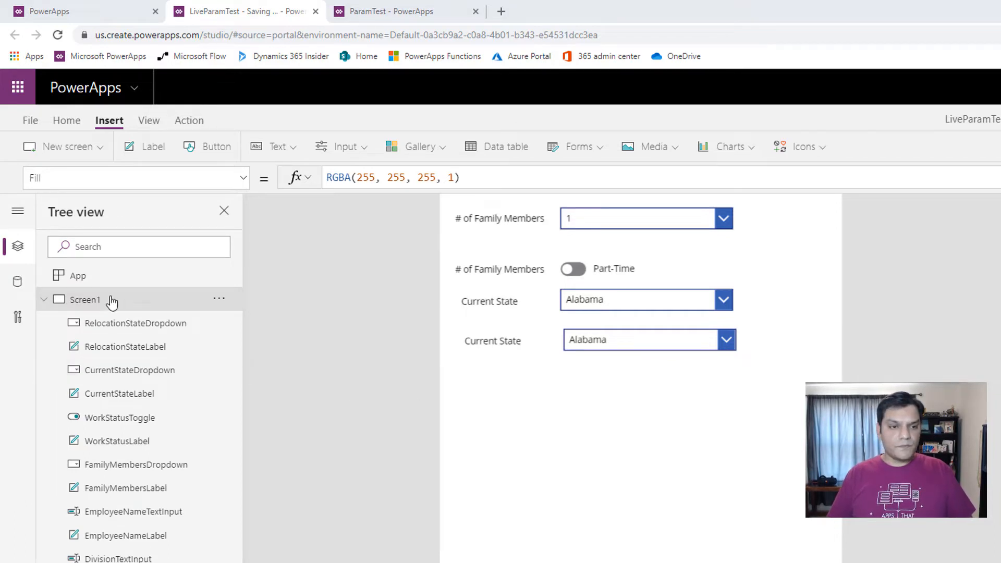
pyautogui.click(487, 345)
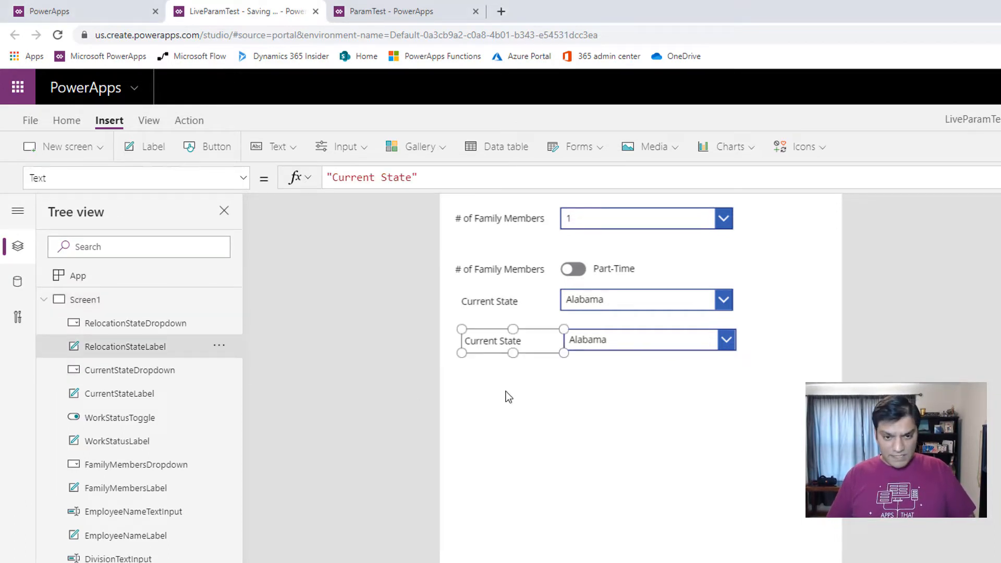
pyautogui.hotkey('ctrl', 'v')
pyautogui.scroll(3, 511, 323)
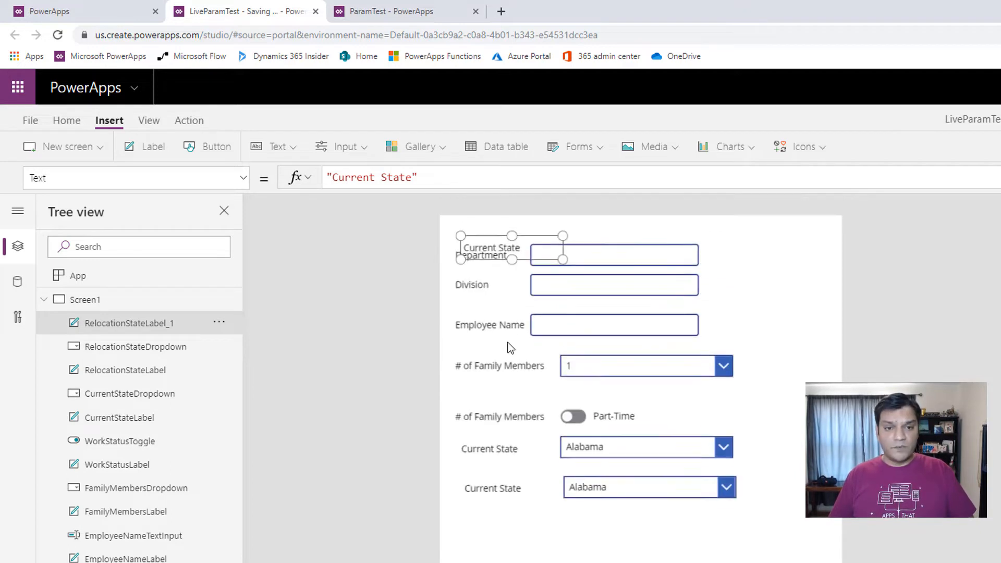
pyautogui.moveTo(529, 251); pyautogui.dragTo(533, 541)
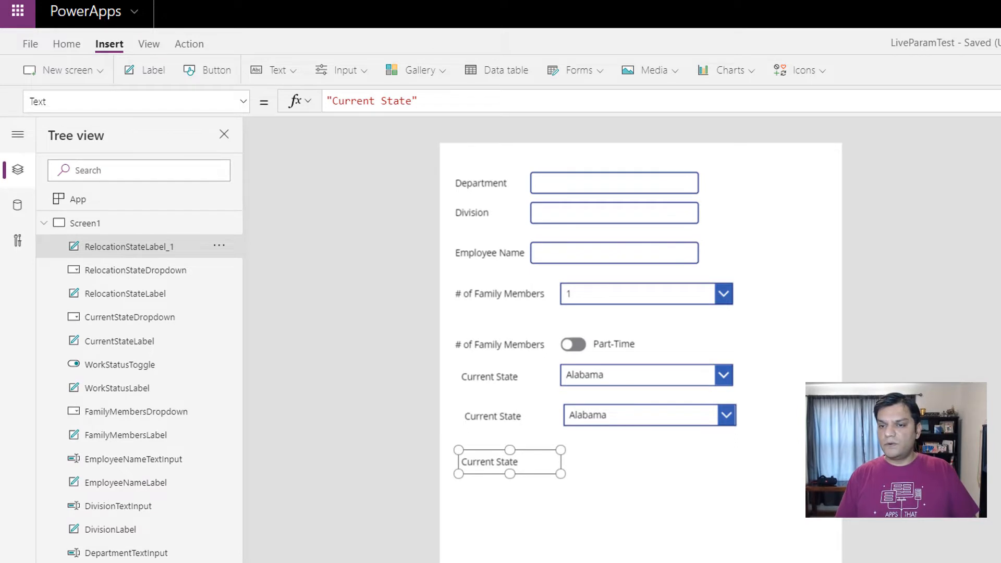
pyautogui.press('Return')
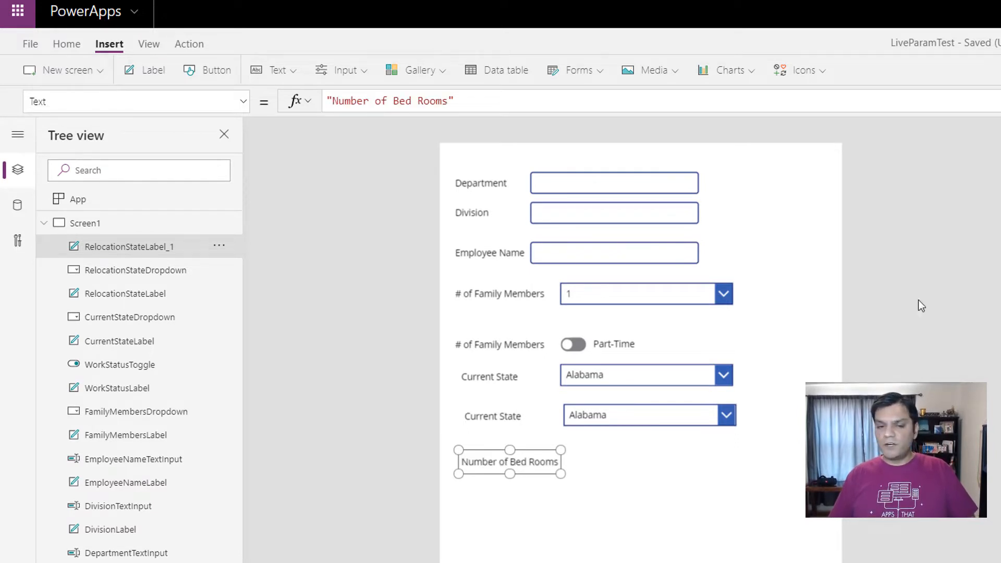
# Step: Insert a Radio control and place it beside the Number of Bed Rooms label
pyautogui.click(361, 79)
pyautogui.click(348, 313)
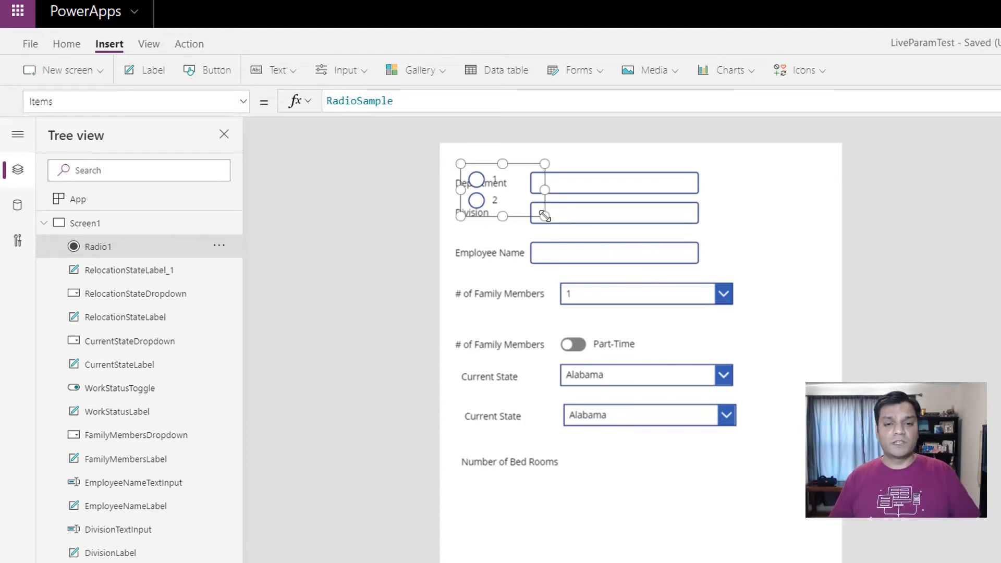
pyautogui.moveTo(537, 212); pyautogui.dragTo(648, 503)
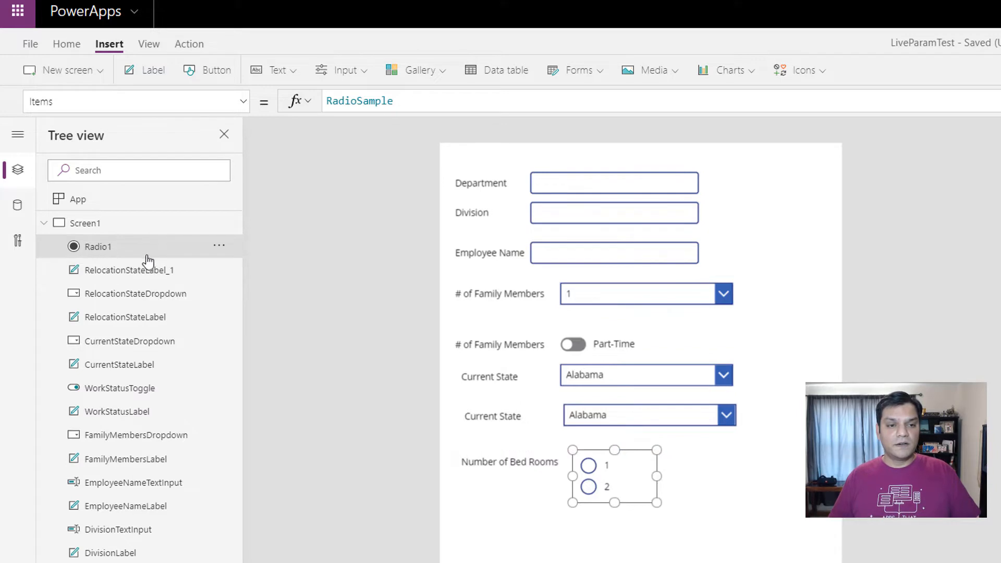
# Step: Set the text of the RelocationStateLabel control to "Relocation State"
pyautogui.click(144, 298)
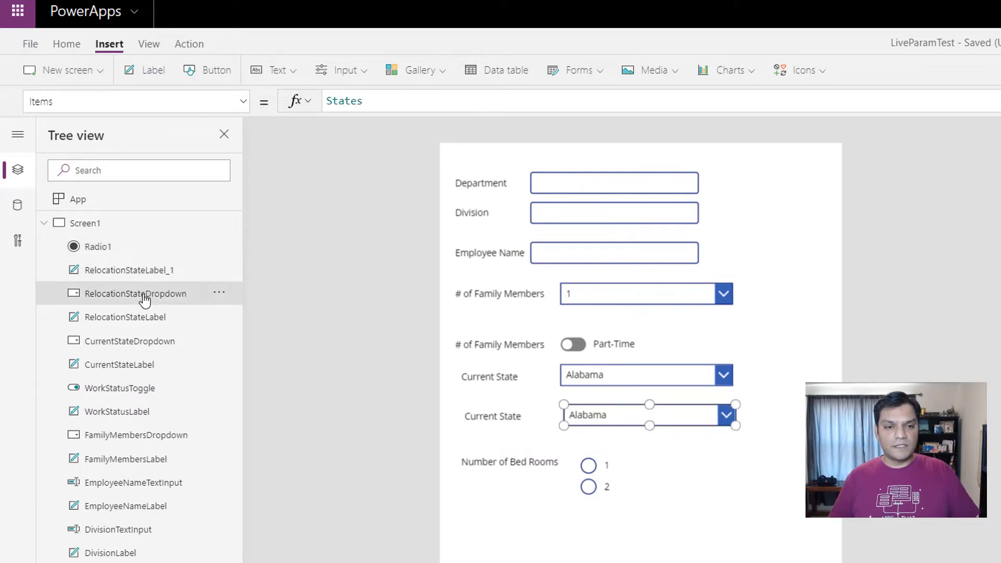
pyautogui.doubleClick(144, 296)
pyautogui.press('Home')
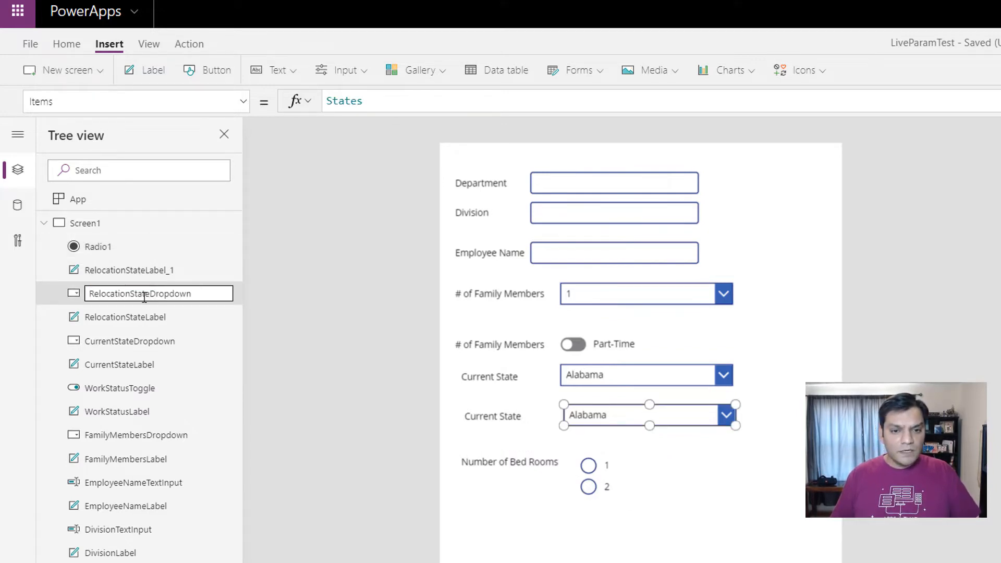
pyautogui.click(151, 327)
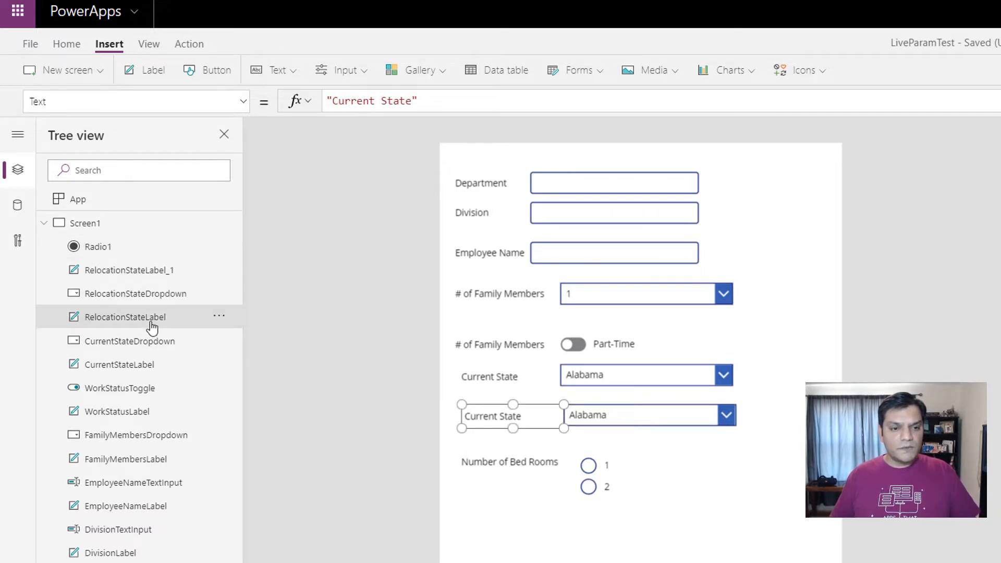
pyautogui.click(153, 280)
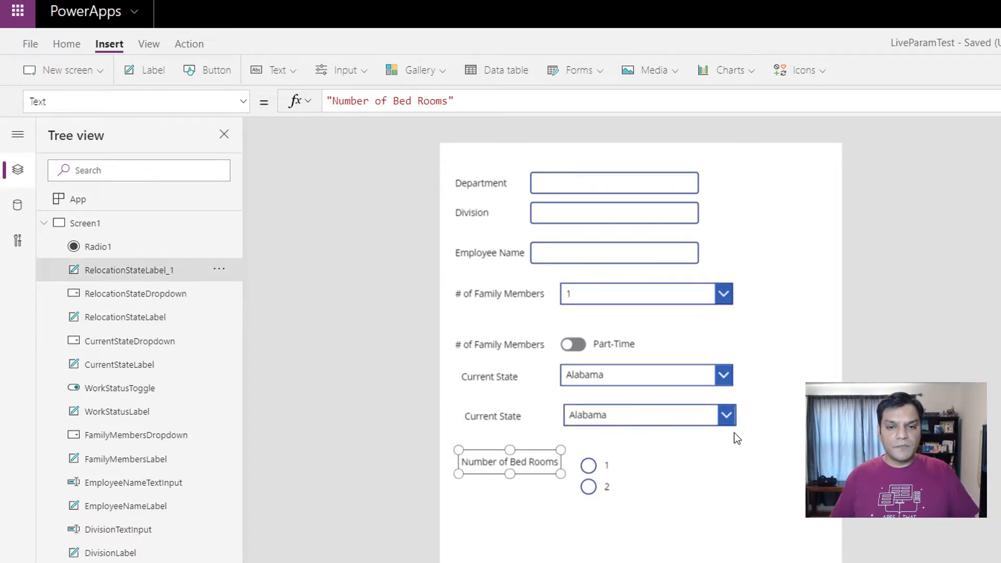
pyautogui.click(492, 416)
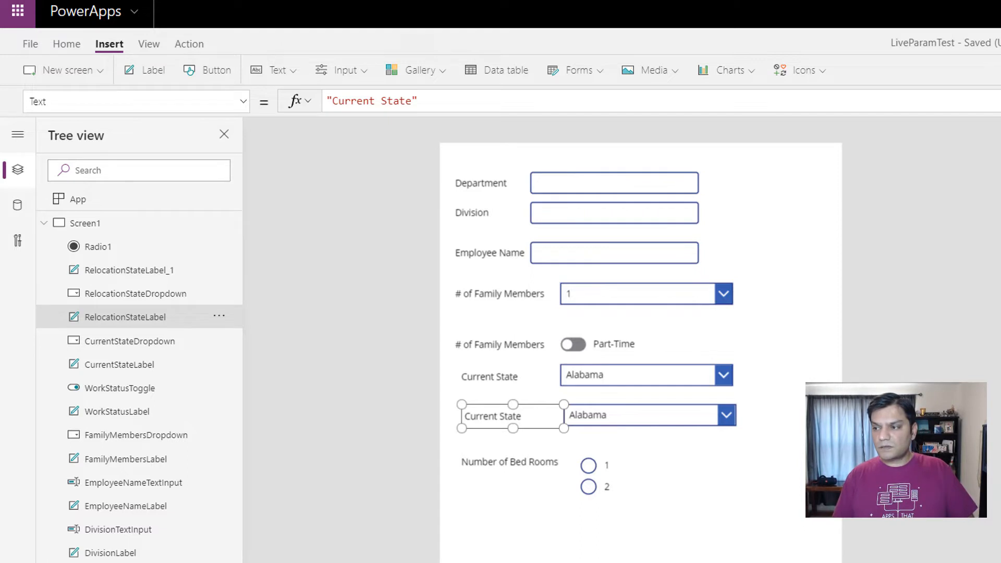
pyautogui.press('Return')
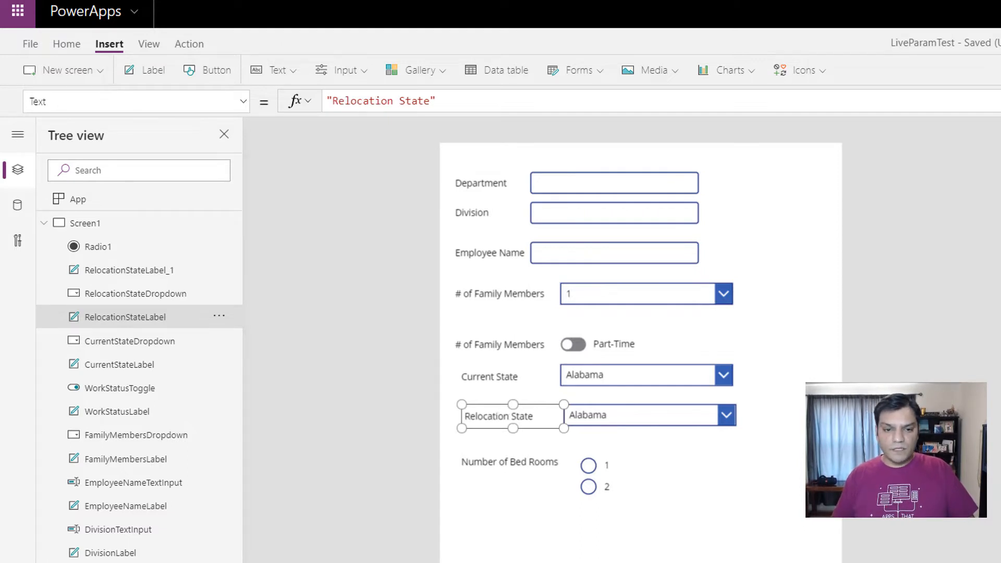
# Step: Rename the Number of Bed Rooms label control as NumberOfRoomsLabel
pyautogui.click(490, 473)
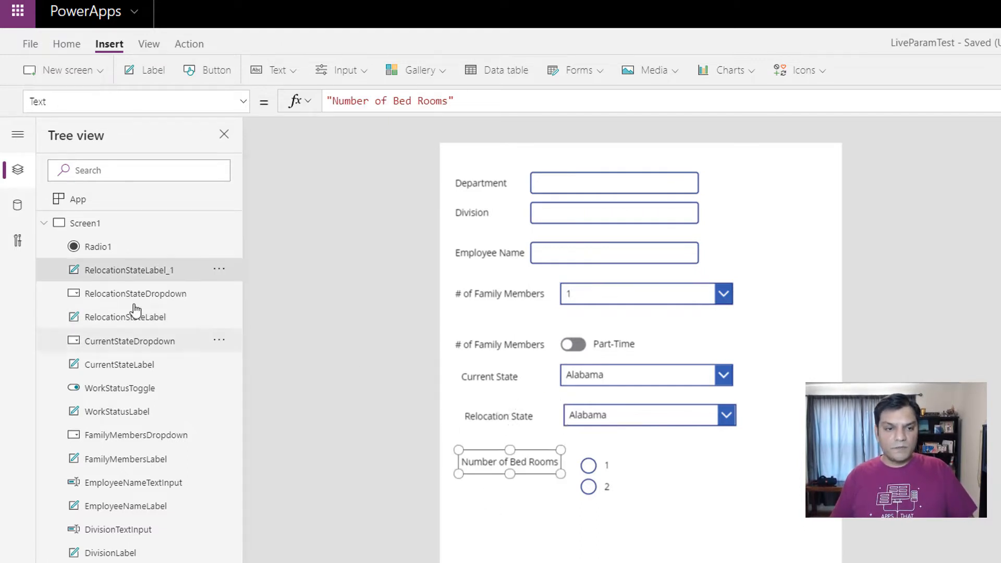
pyautogui.doubleClick(147, 271)
pyautogui.press('End')
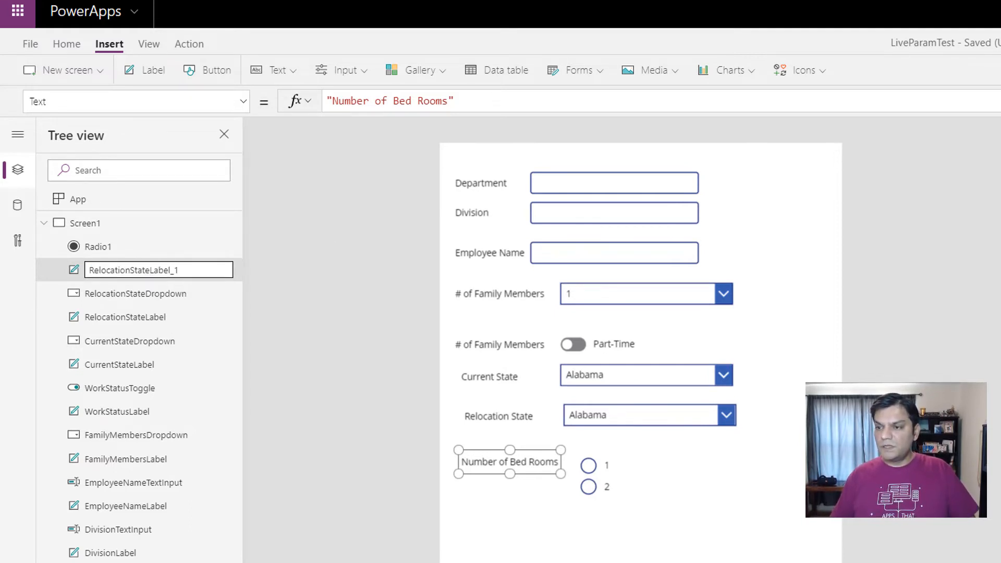
pyautogui.press('Return')
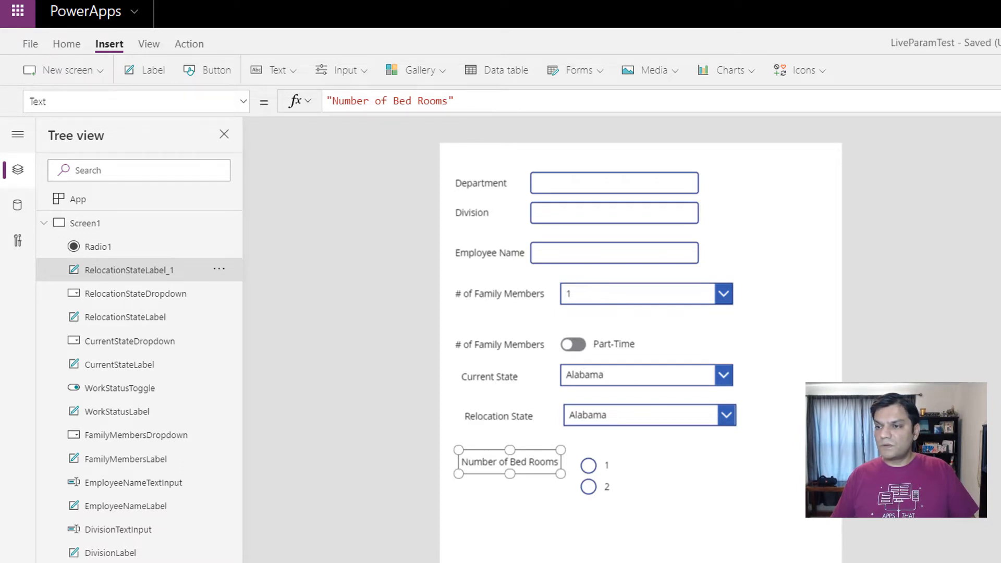
pyautogui.doubleClick(177, 270)
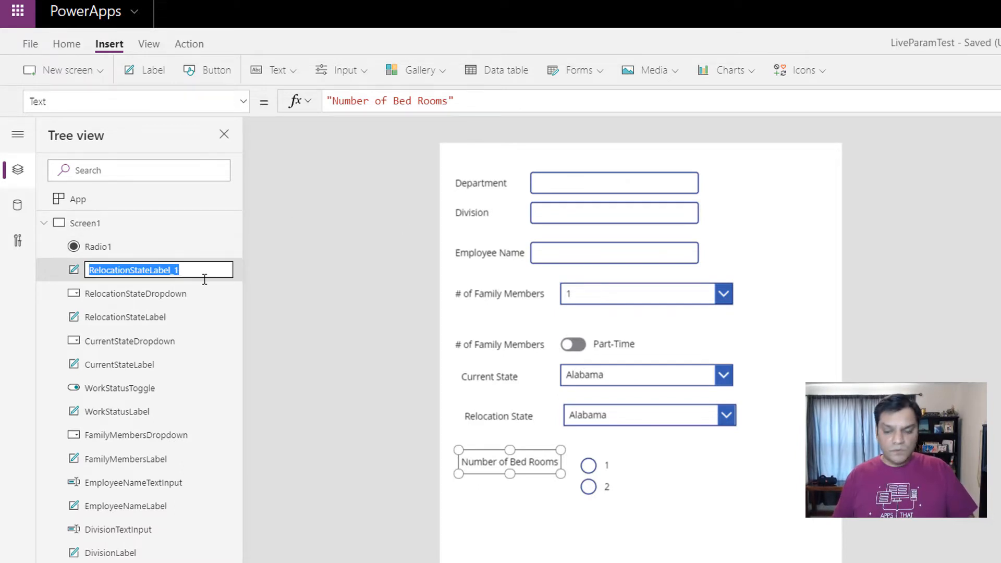
pyautogui.press('End')
pyautogui.press('BackSpace')
pyautogui.press('Delete')
pyautogui.press('Delete')
pyautogui.press('Delete')
pyautogui.press('Delete')
pyautogui.press('Delete')
pyautogui.press('Delete')
pyautogui.press('Delete')
pyautogui.press('Delete')
pyautogui.press('Delete')
pyautogui.press('Delete')
pyautogui.press('Delete')
pyautogui.press('Delete')
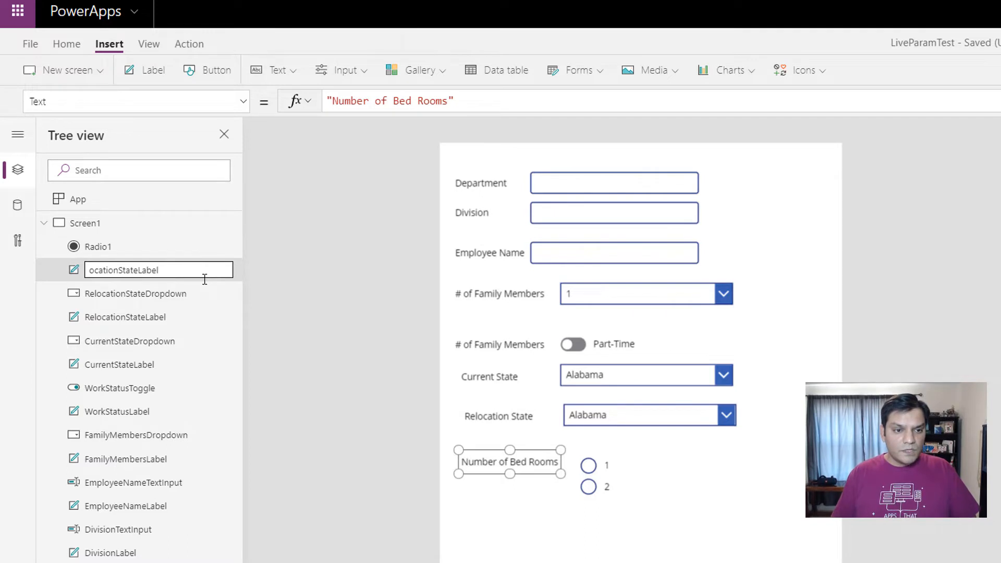
pyautogui.press('Delete')
pyautogui.press('Delete')
pyautogui.press('Delete')
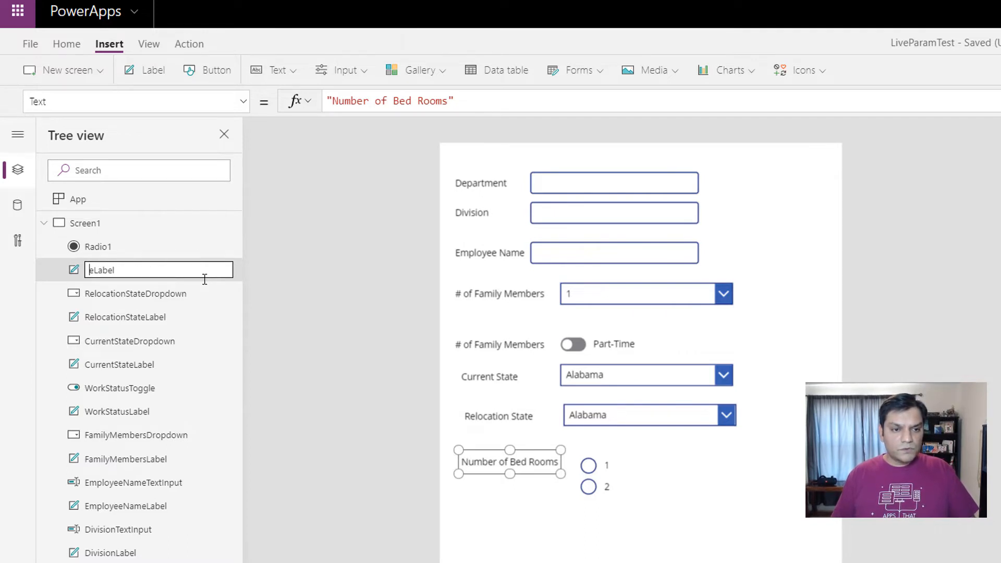
pyautogui.write('Numbe')
pyautogui.write('rOfRooms')
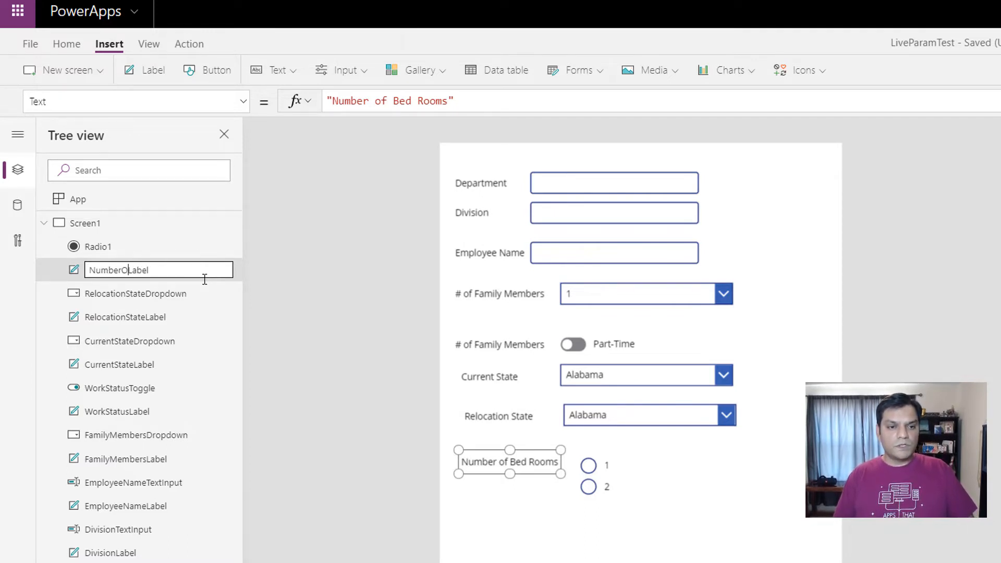
pyautogui.press('Tab')
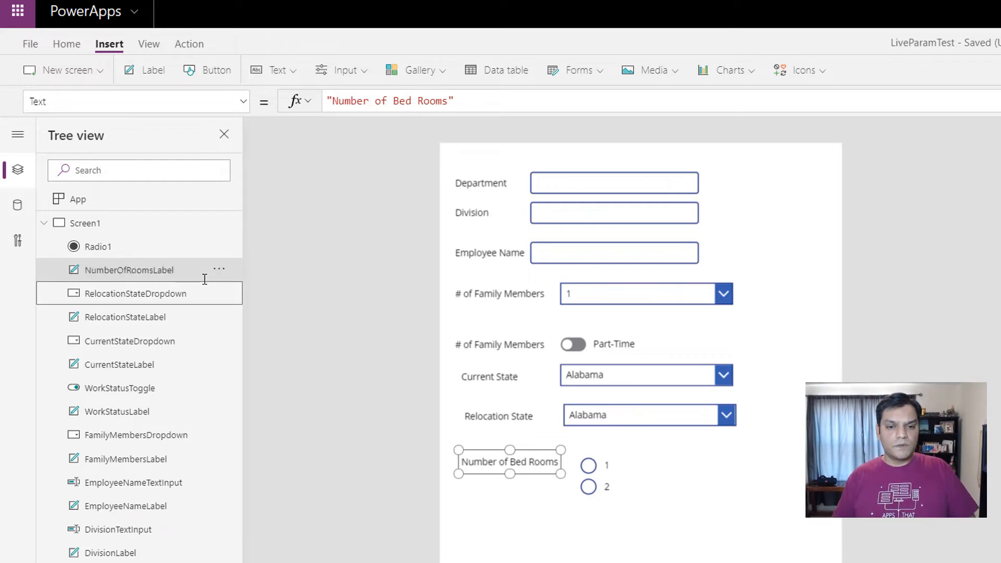
# Step: Rename the Radio1 control as NumberOfRoomsRadio
pyautogui.click(645, 476)
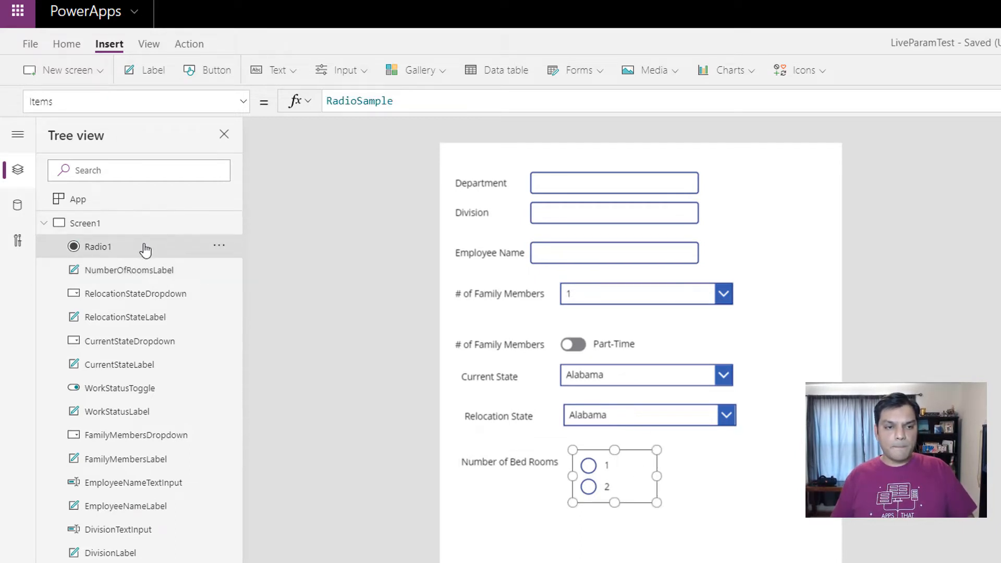
pyautogui.doubleClick(144, 246)
pyautogui.click(145, 244)
pyautogui.write('NumberOfRoo')
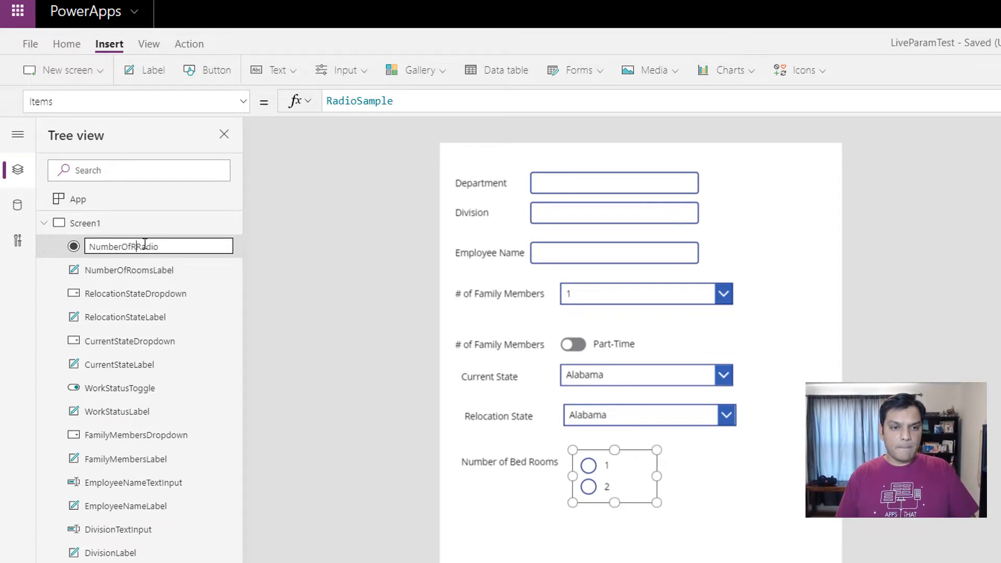
pyautogui.write('ms')
pyautogui.press('Tab')
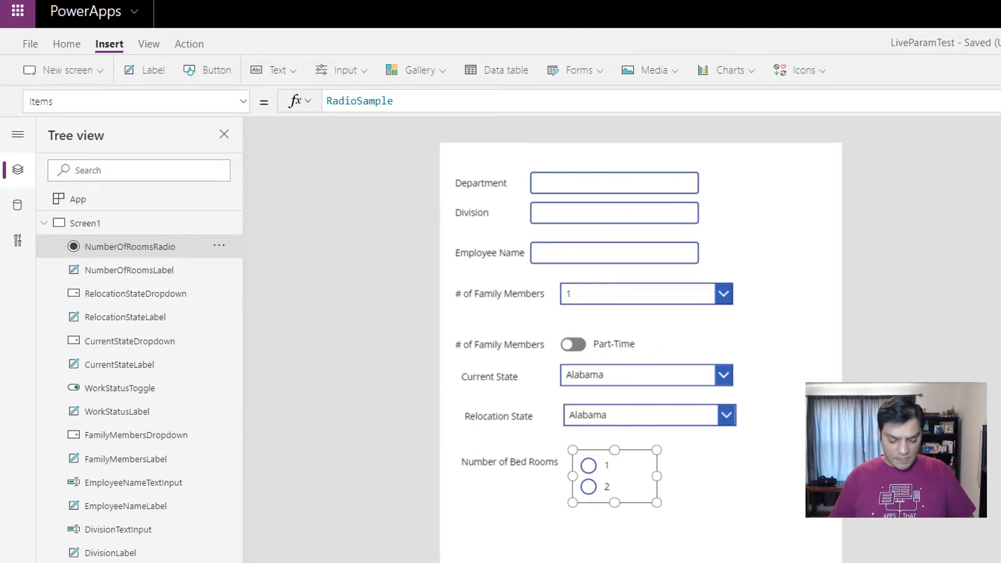
# Step: Set the Items property of NumberOfRoomsRadio to ["1","2","3","4","5","6"]
pyautogui.press('BackSpace')
pyautogui.press('BackSpace')
pyautogui.press('BackSpace')
pyautogui.press('BackSpace')
pyautogui.press('BackSpace')
pyautogui.press('BackSpace')
pyautogui.press('BackSpace')
pyautogui.press('BackSpace')
pyautogui.press('BackSpace')
pyautogui.press('BackSpace')
pyautogui.press('BackSpace')
pyautogui.write('["1","2","3","4","5","6"]')
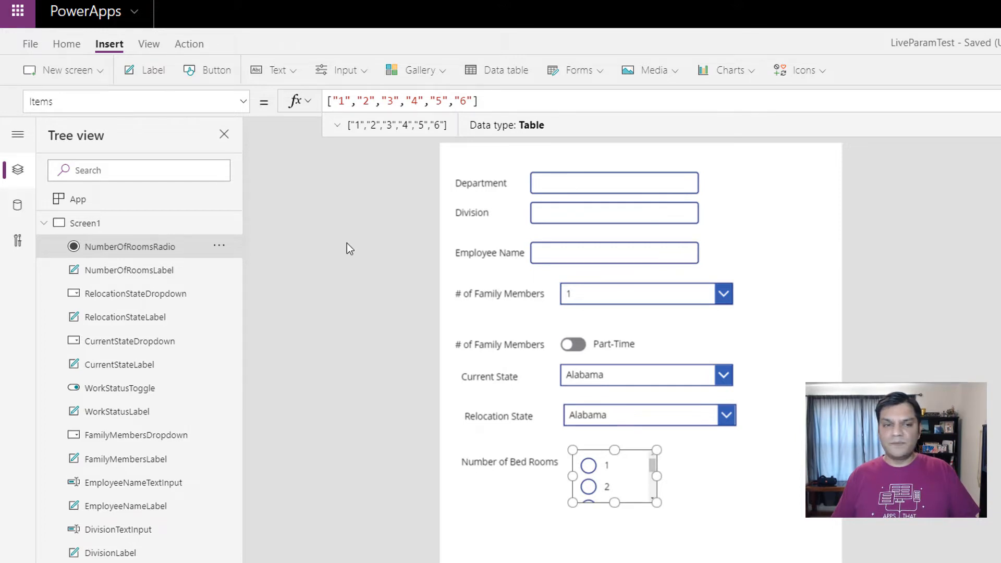
# Step: Set the RadioSize property of NumberOfRoomsRadio to 30
pyautogui.click(250, 102)
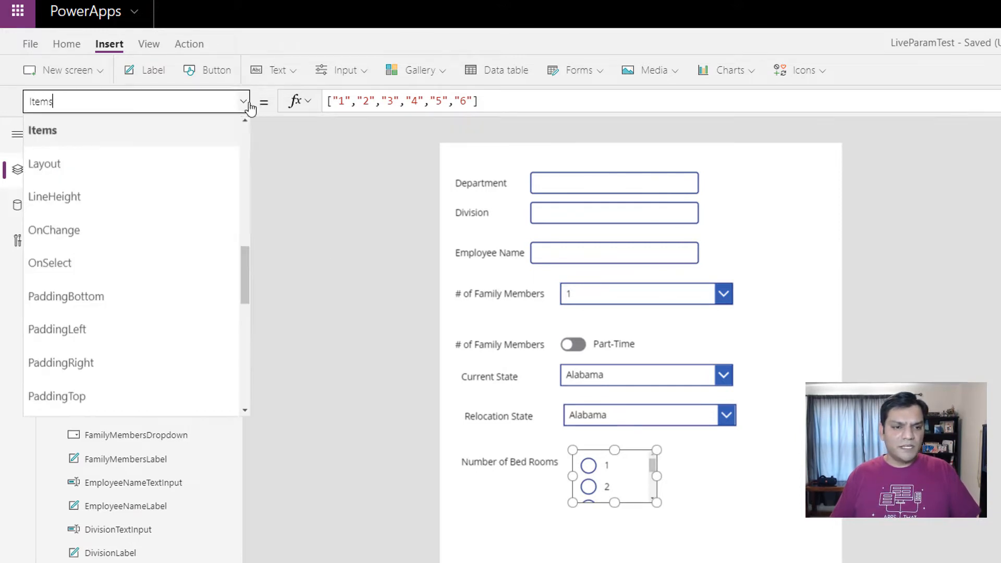
pyautogui.scroll(-3, 209, 230)
pyautogui.scroll(-1, 209, 229)
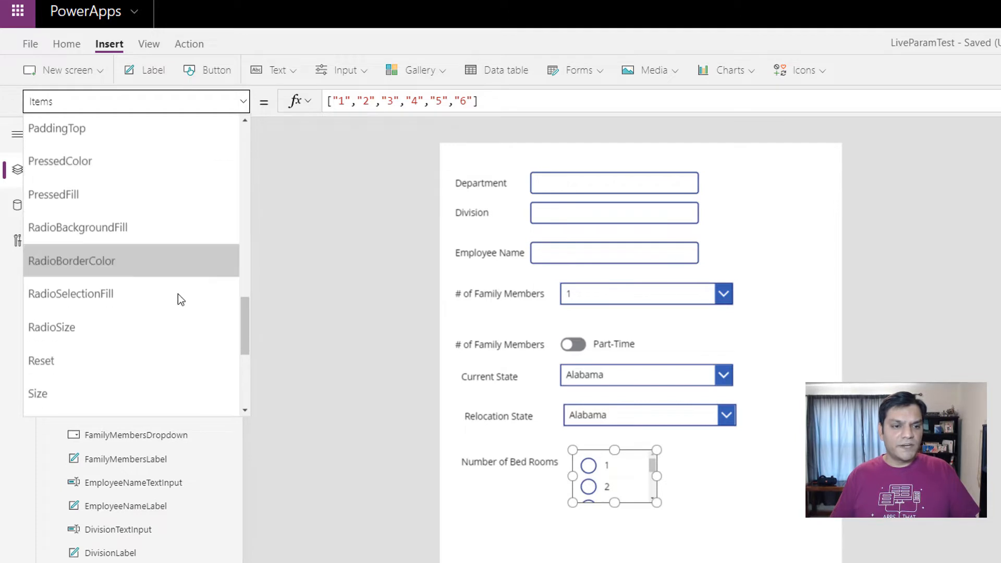
pyautogui.click(169, 327)
pyautogui.moveTo(348, 98); pyautogui.dragTo(322, 103)
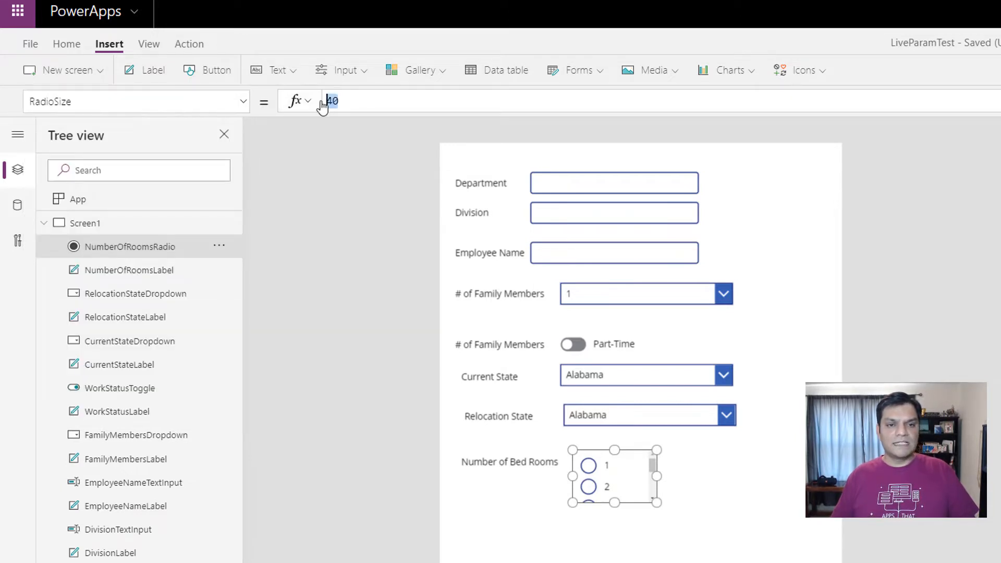
pyautogui.write('30')
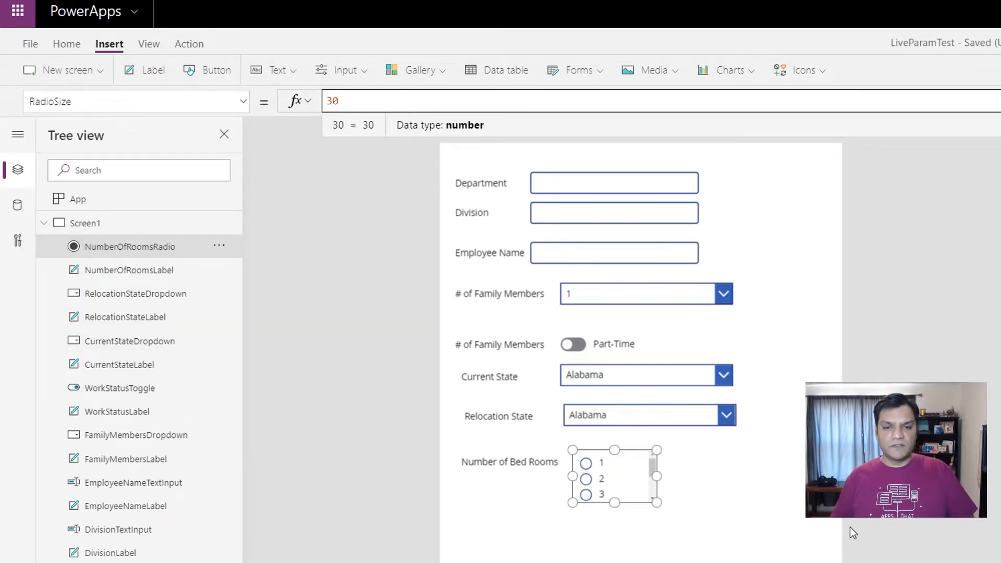
# Step: Increase the height of the NumberOfRoomsRadio control to fit all six options, and deselect it
pyautogui.scroll(-4, 706, 492)
pyautogui.moveTo(617, 283); pyautogui.dragTo(613, 348)
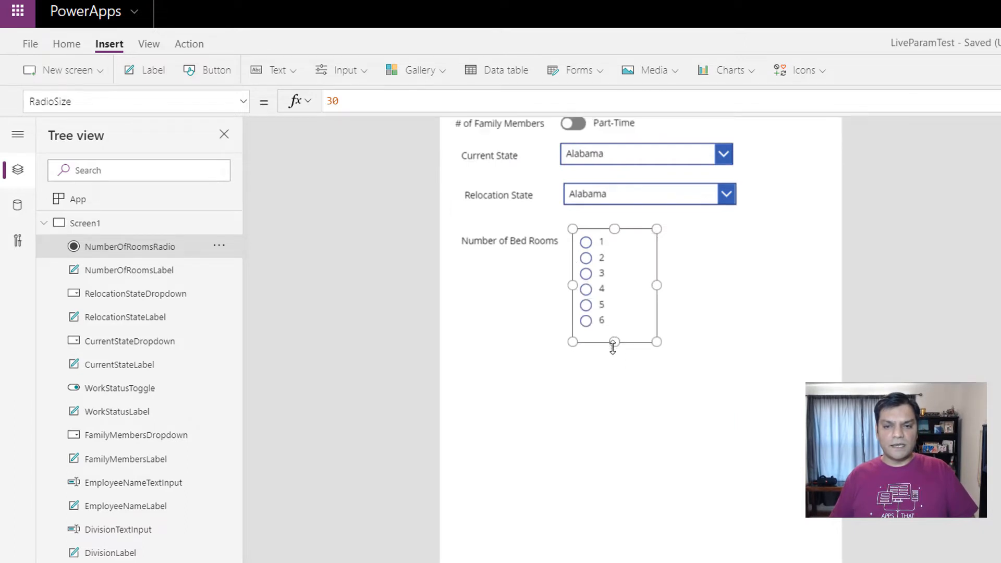
pyautogui.click(723, 420)
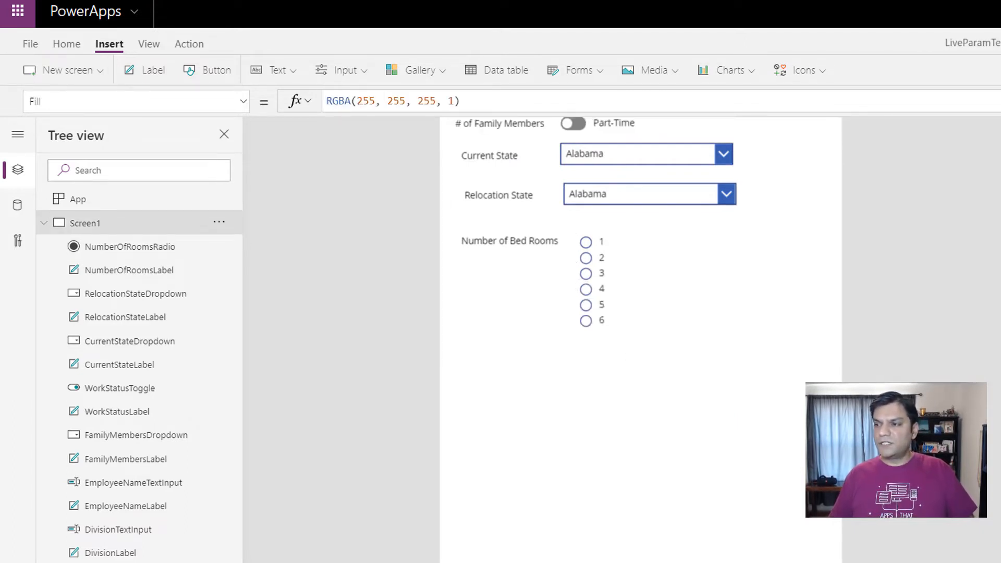
# Step: Duplicate the Number of Bed Rooms label and place the copy below the bedrooms radio control, aligned with the original label
pyautogui.click(513, 254)
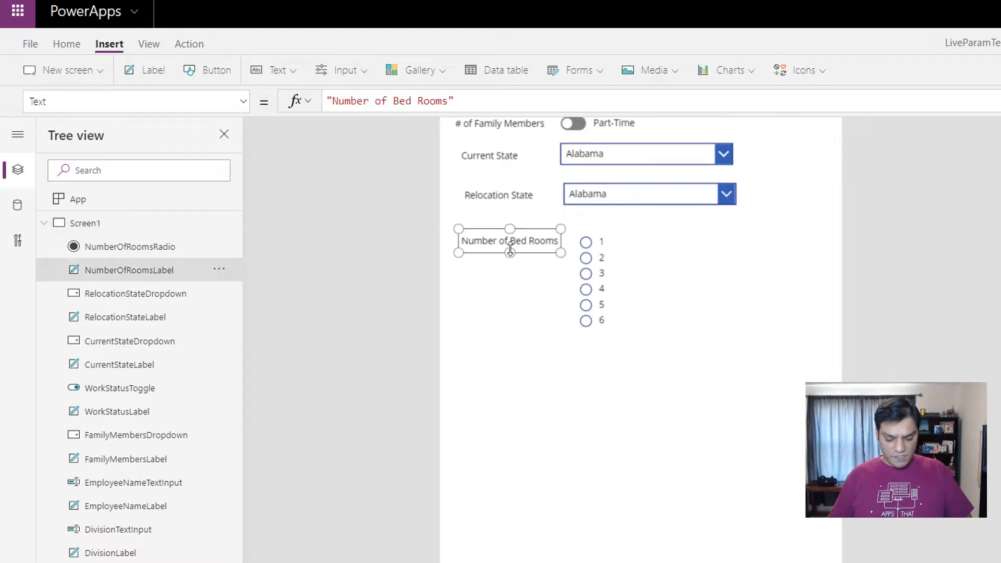
pyautogui.hotkey('ctrl', 'c')
pyautogui.hotkey('ctrl', 'v')
pyautogui.scroll(2, 520, 254)
pyautogui.scroll(3, 520, 253)
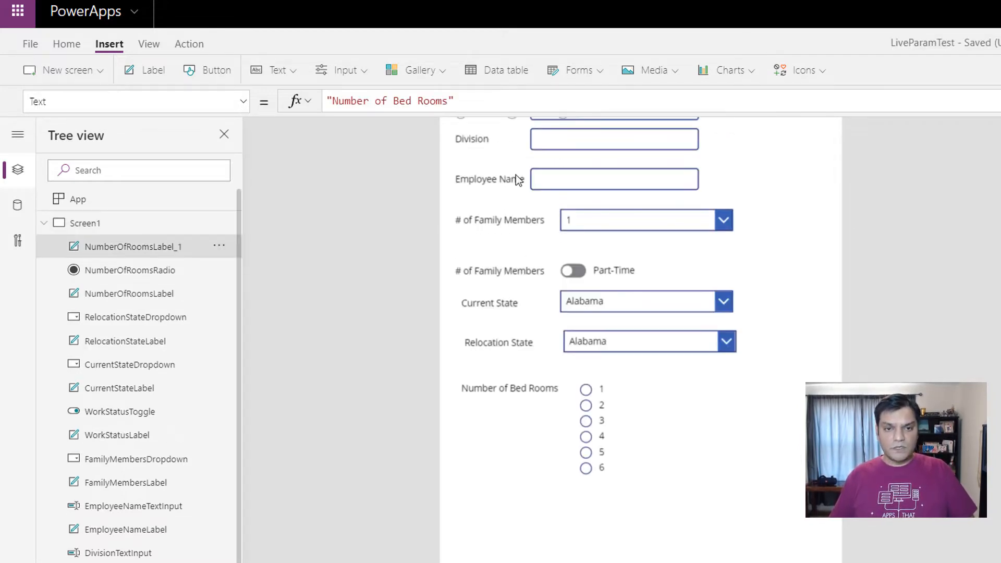
pyautogui.moveTo(522, 185); pyautogui.dragTo(544, 446)
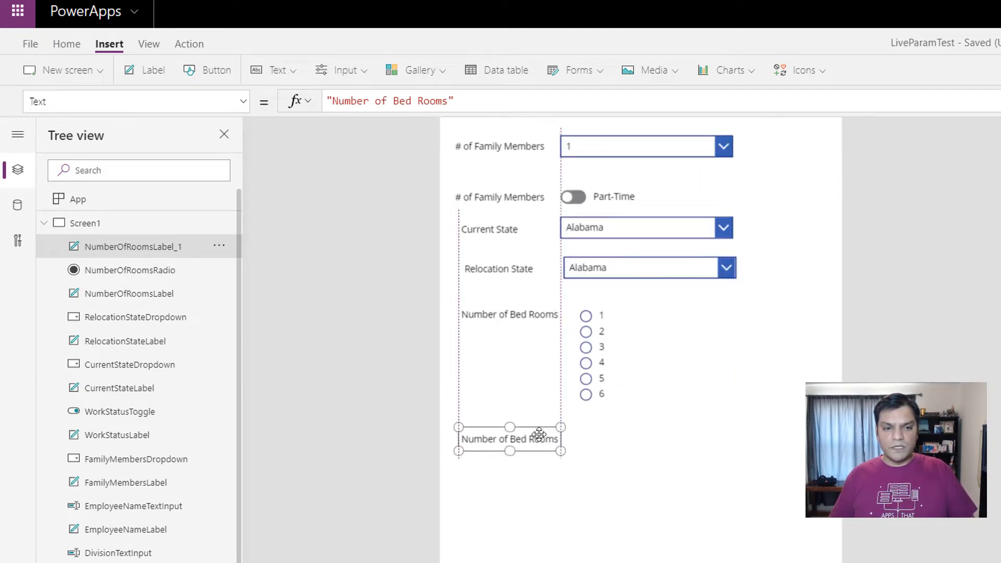
# Step: Rename the copied label as AdditionalItemsLabel and set its text to "Additional Items"
pyautogui.doubleClick(165, 249)
pyautogui.press('End')
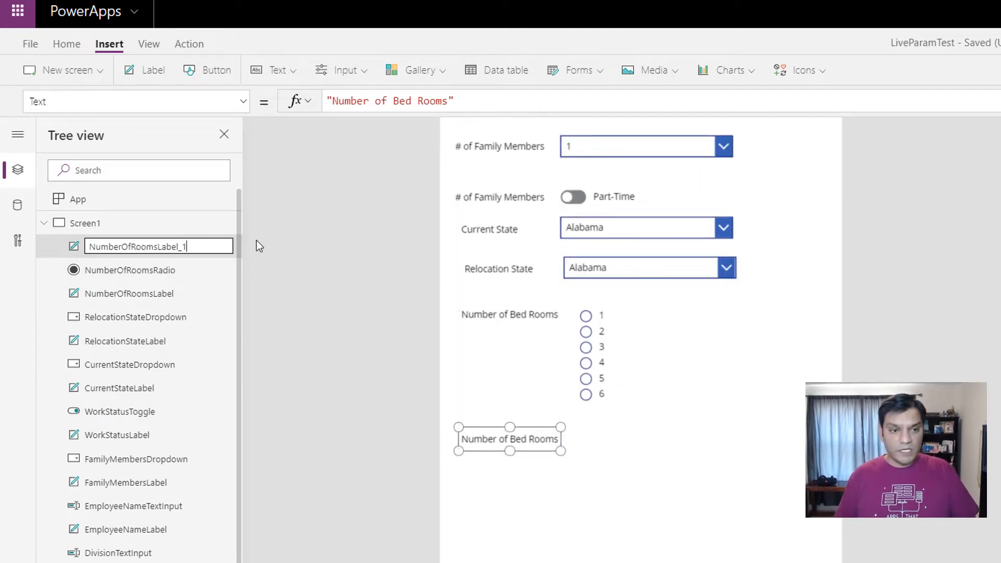
pyautogui.press('Delete')
pyautogui.press('Delete')
pyautogui.press('Delete')
pyautogui.press('Delete')
pyautogui.press('Delete')
pyautogui.press('Delete')
pyautogui.press('Delete')
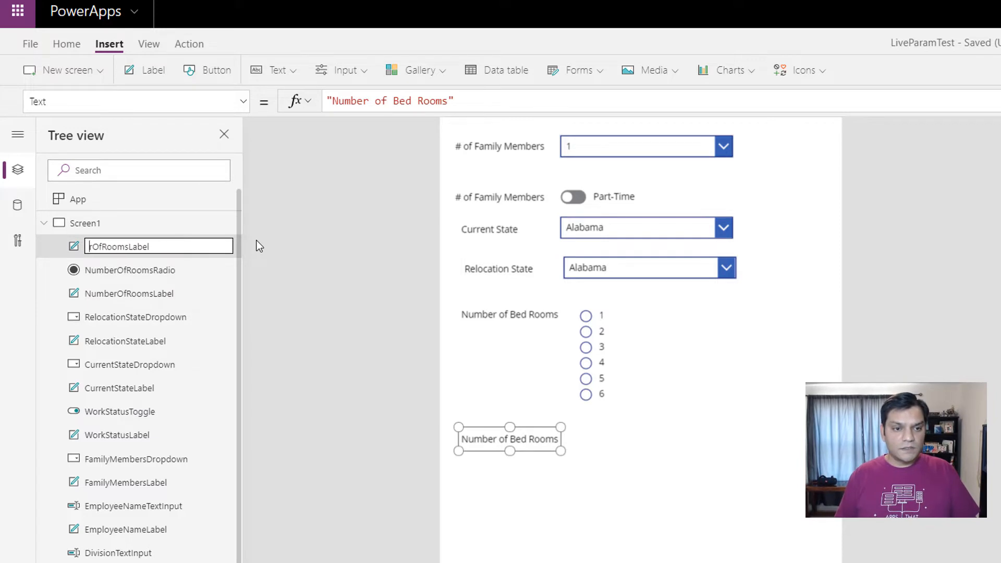
pyautogui.press('Delete')
pyautogui.write('Addition')
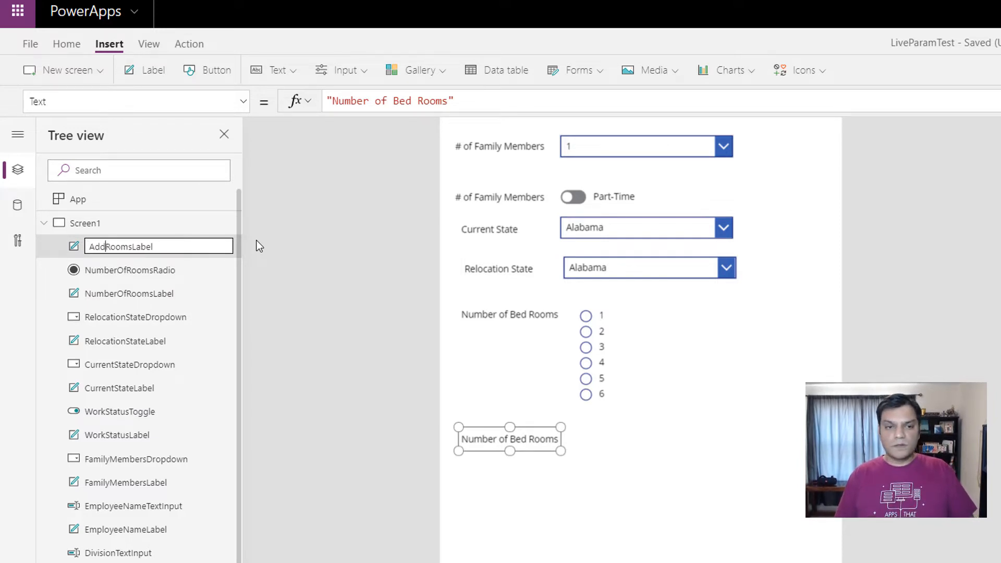
pyautogui.write('al')
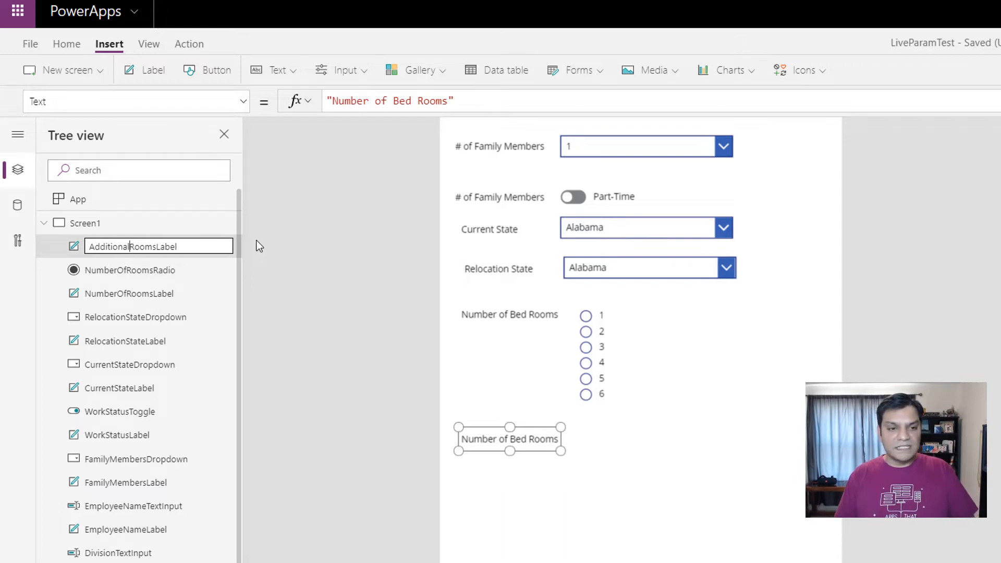
pyautogui.press('Delete')
pyautogui.press('Delete')
pyautogui.press('Delete')
pyautogui.press('Delete')
pyautogui.press('Delete')
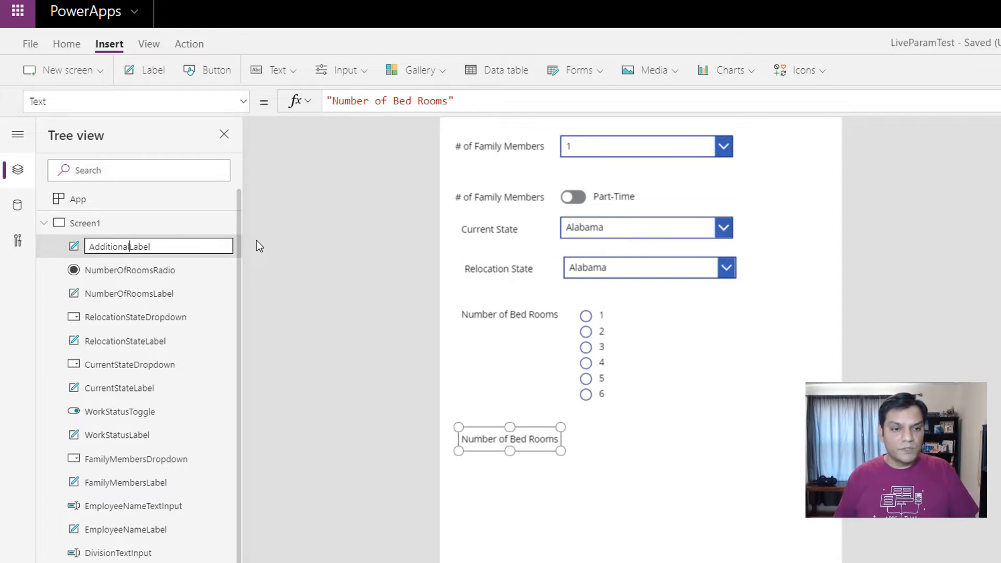
pyautogui.write('Items')
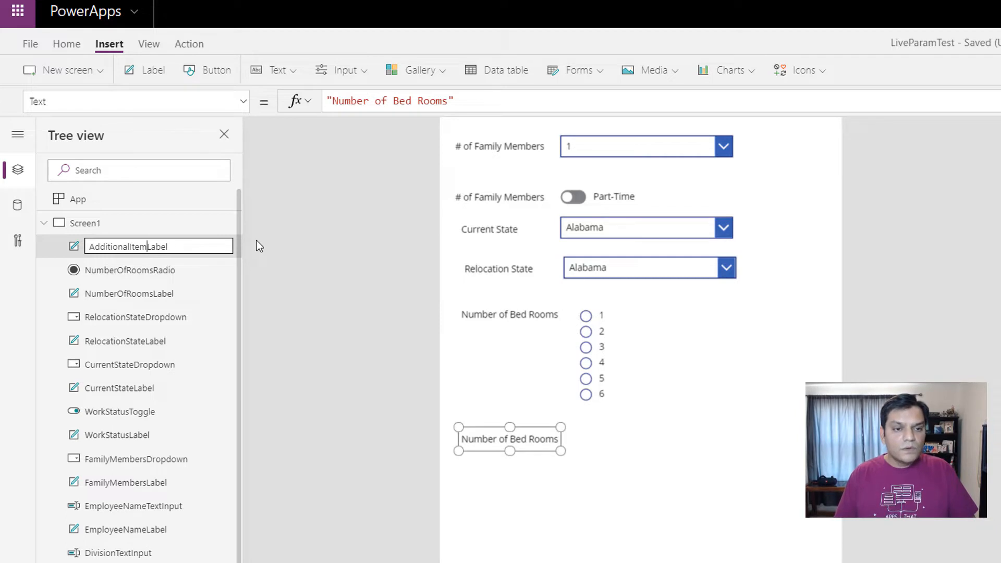
pyautogui.press('Tab')
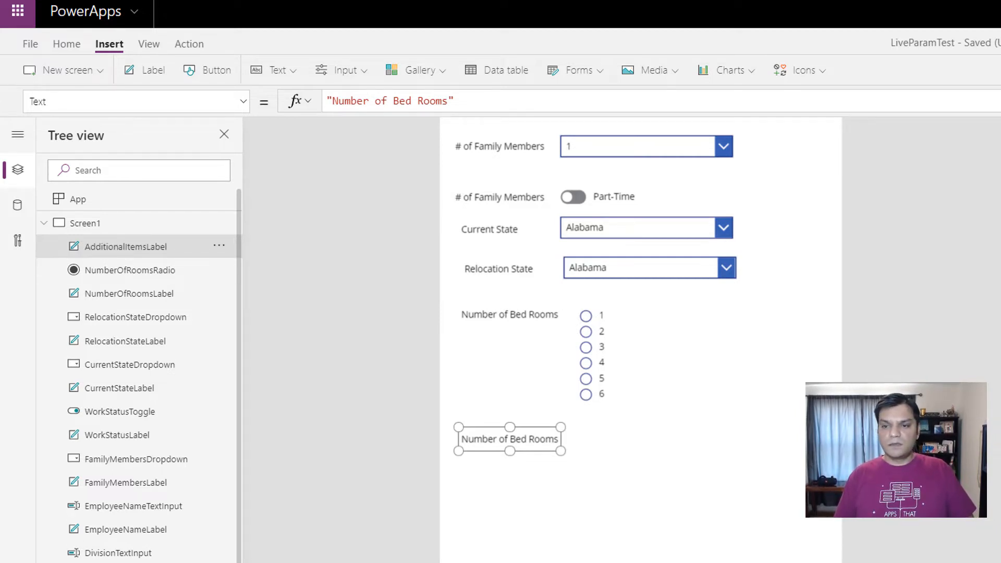
pyautogui.press('Tab')
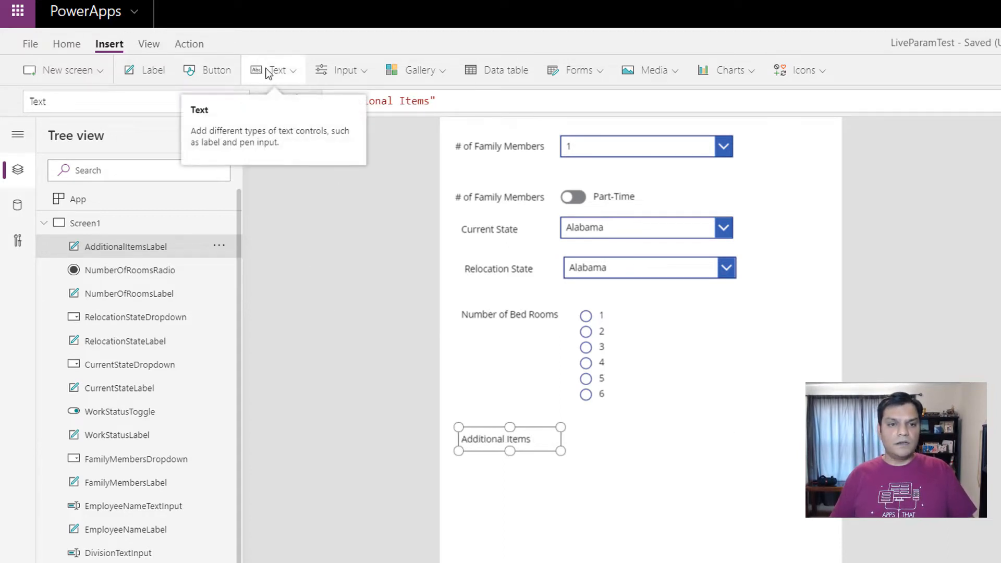
# Step: Insert a combo box and place it beside the Additional Items label
pyautogui.click(346, 62)
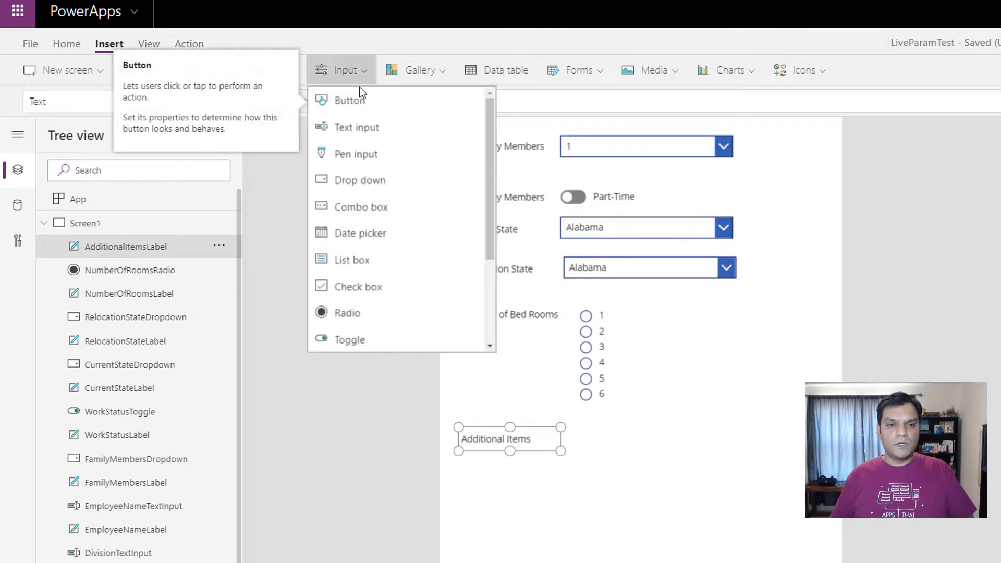
pyautogui.click(400, 207)
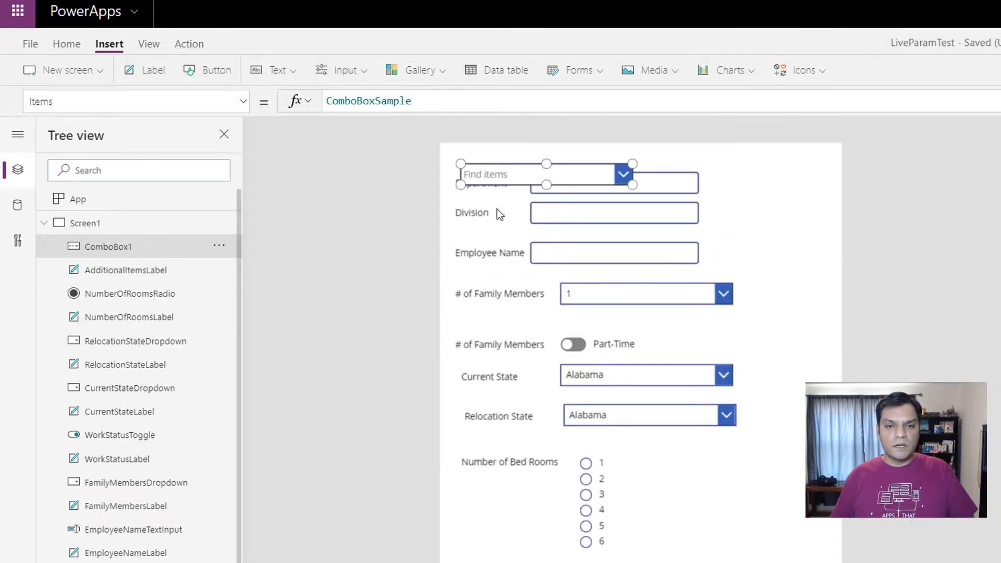
pyautogui.moveTo(523, 183); pyautogui.dragTo(620, 436)
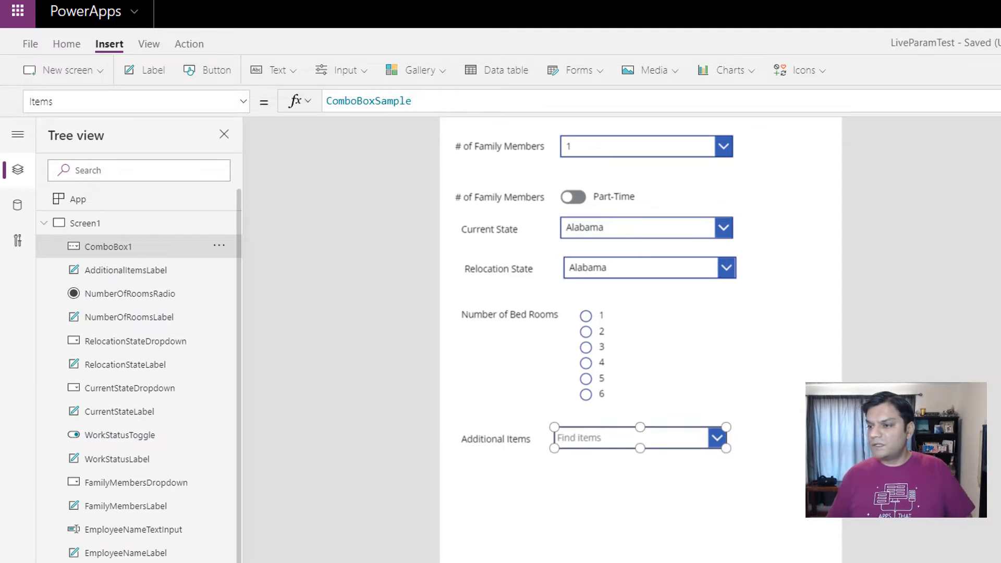
# Step: Rename the ComboBox1 control as RoomTypesComboBox
pyautogui.doubleClick(145, 252)
pyautogui.press('End')
pyautogui.press('BackSpace')
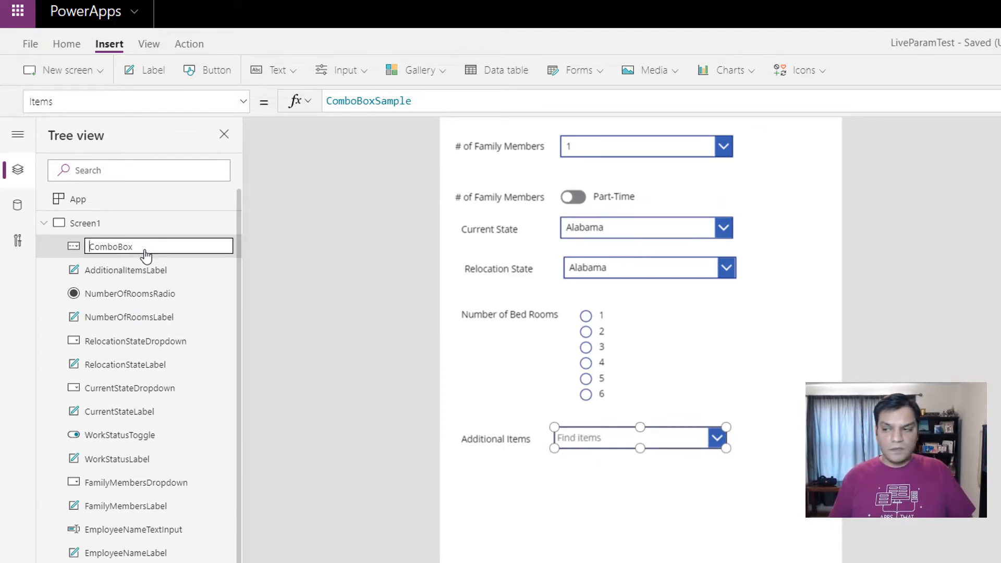
pyautogui.write('Additional')
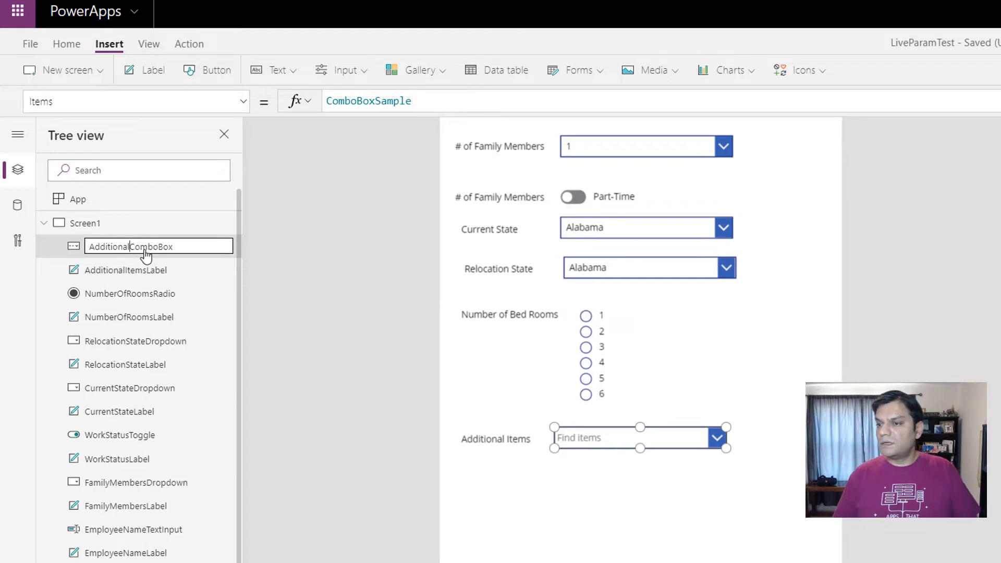
pyautogui.write('Items')
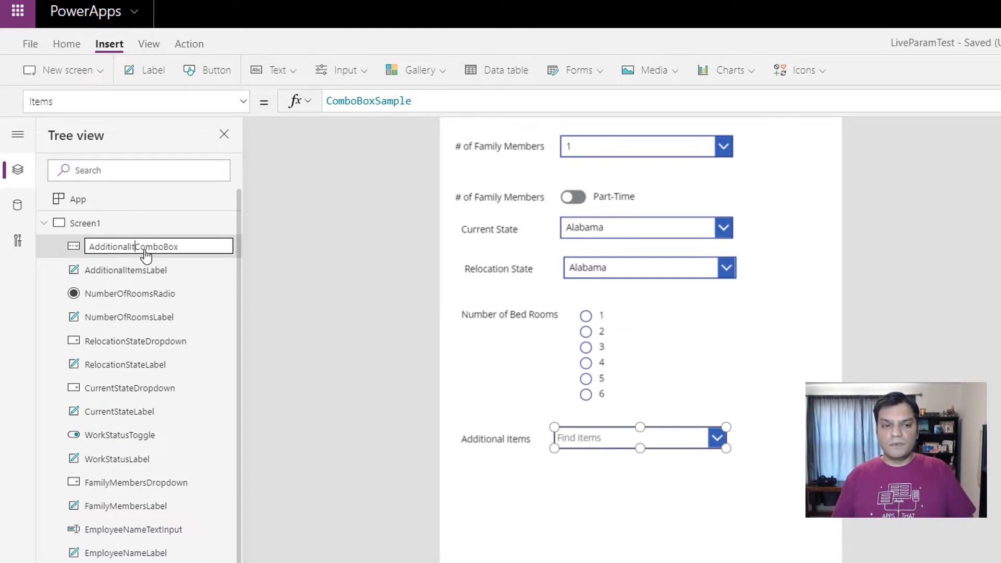
pyautogui.hotkey('shift', 'Home')
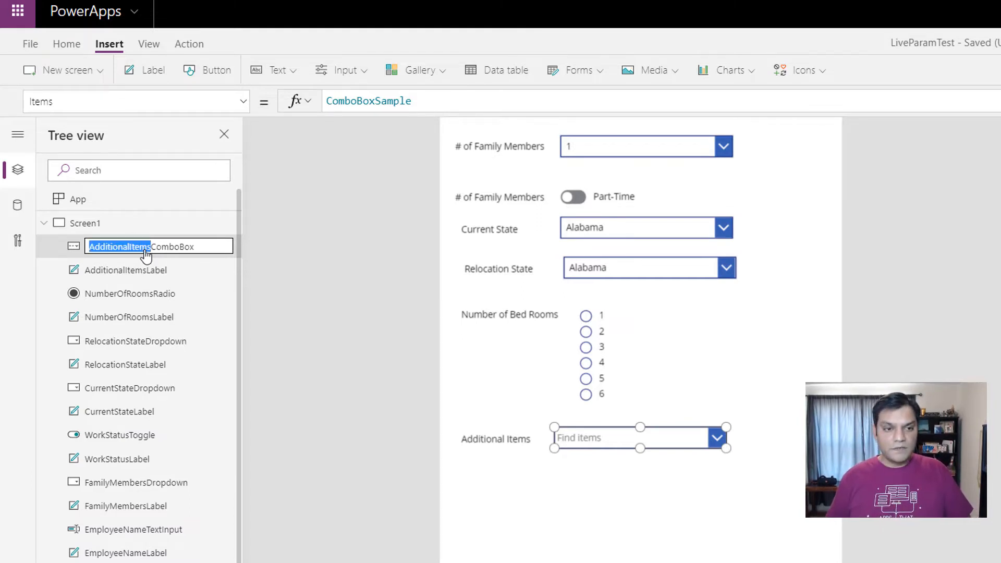
pyautogui.write('RoomType')
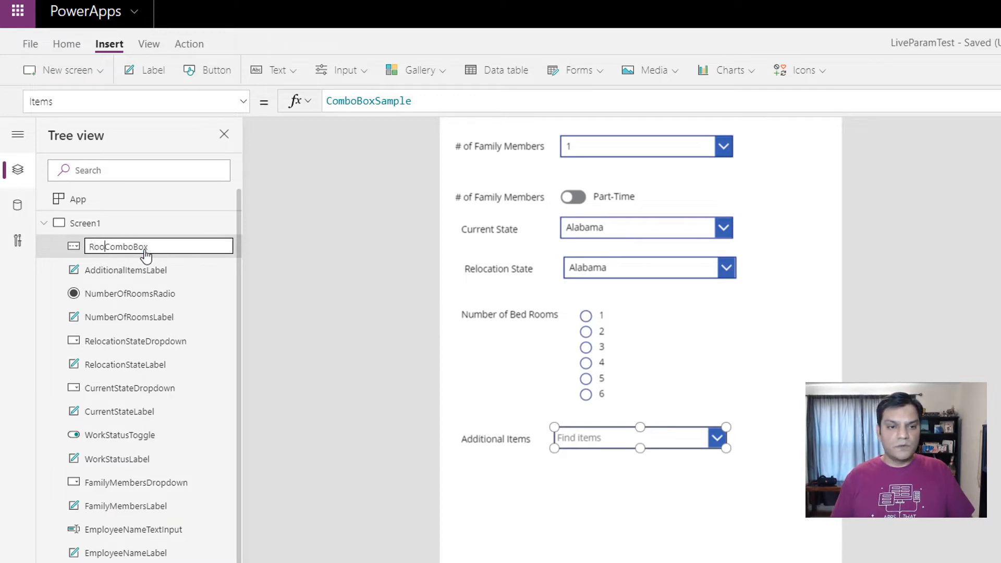
pyautogui.write('s')
pyautogui.press('Tab')
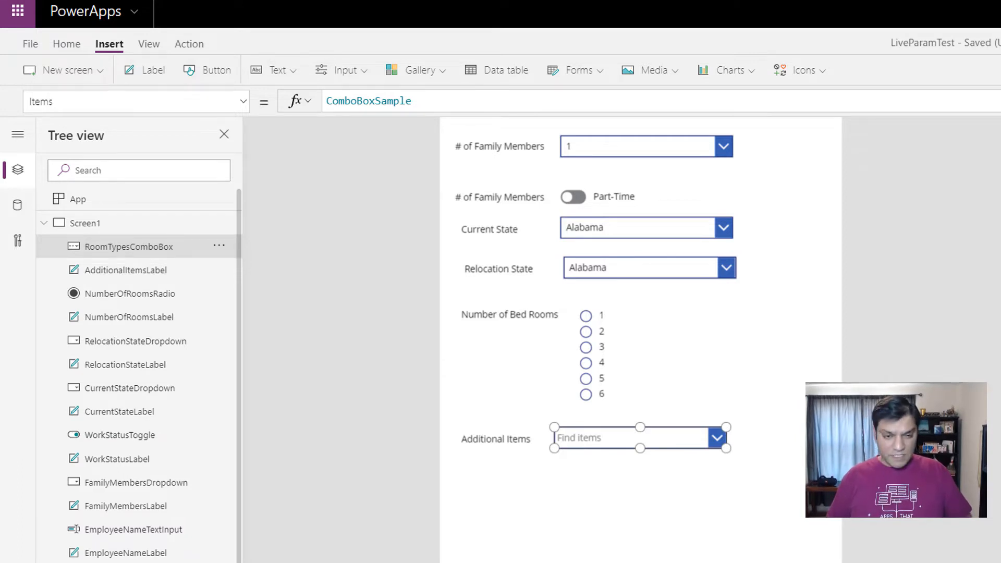
# Step: Set the Items property of RoomTypesComboBox to ["Dining","Loft","Attic","Basement","Pool"] and deselect the control
pyautogui.click(421, 102)
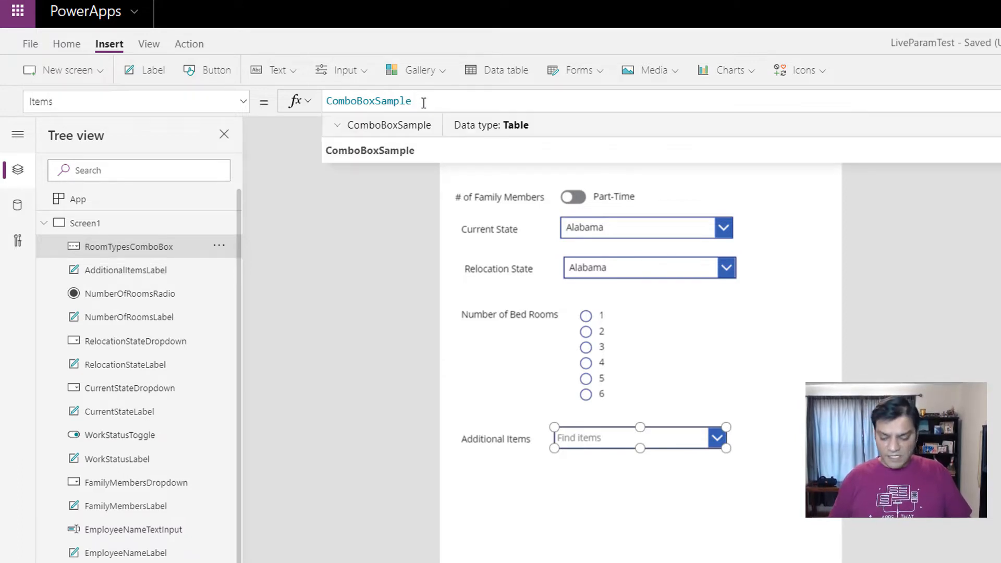
pyautogui.press('BackSpace')
pyautogui.press('BackSpace')
pyautogui.press('BackSpace')
pyautogui.press('BackSpace')
pyautogui.press('BackSpace')
pyautogui.press('BackSpace')
pyautogui.press('BackSpace')
pyautogui.press('BackSpace')
pyautogui.press('BackSpace')
pyautogui.press('BackSpace')
pyautogui.press('BackSpace')
pyautogui.press('BackSpace')
pyautogui.press('BackSpace')
pyautogui.write('["Dining","Loft","Attic","Basement","Pool"]')
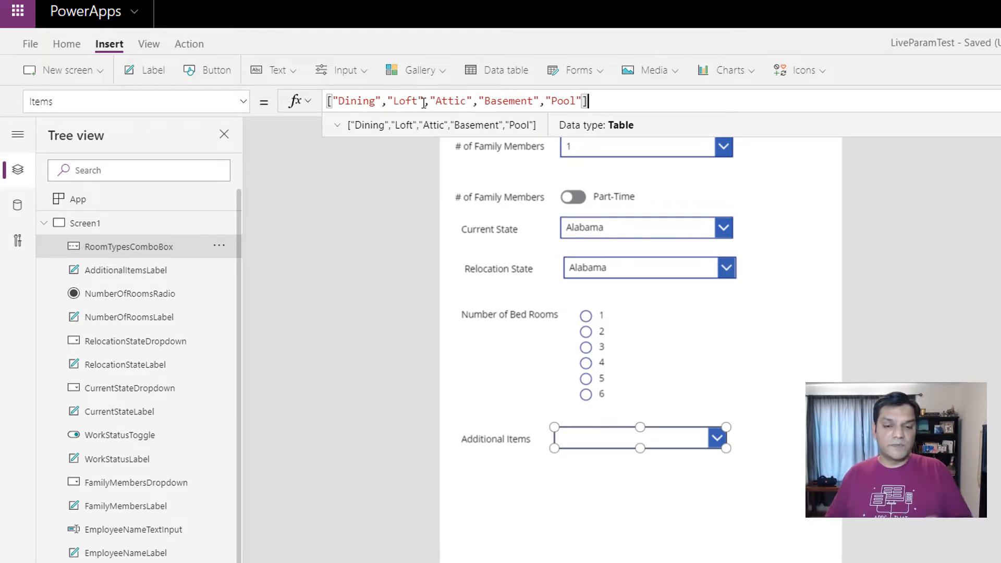
pyautogui.click(85, 223)
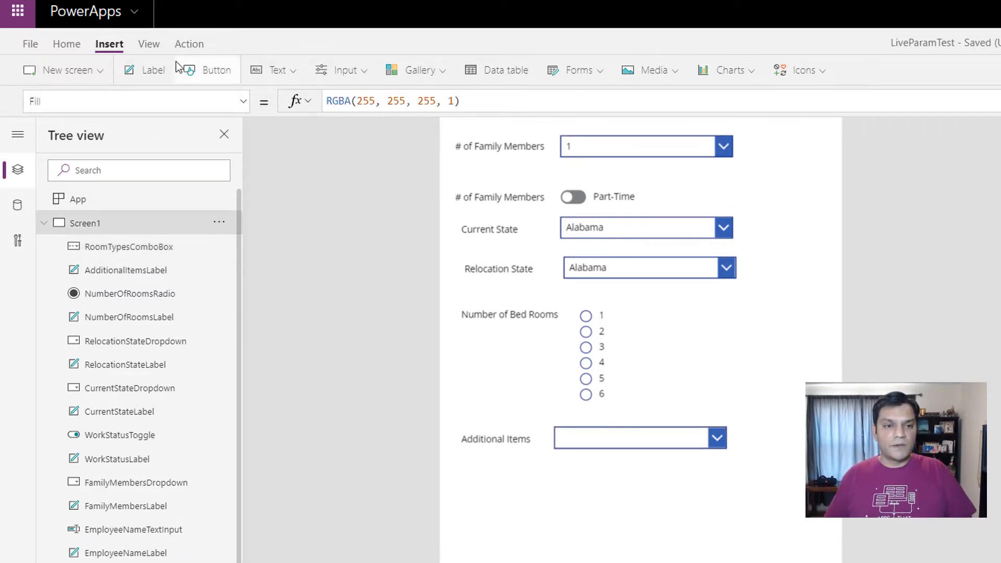
# Step: Insert a new label and place it below the Additional Items label
pyautogui.click(167, 78)
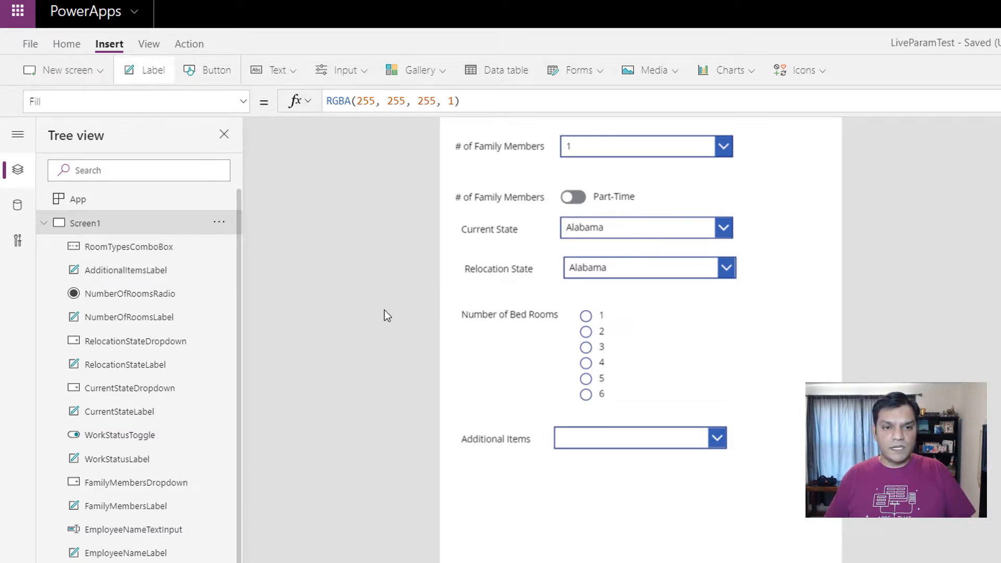
pyautogui.moveTo(511, 177); pyautogui.dragTo(703, 499)
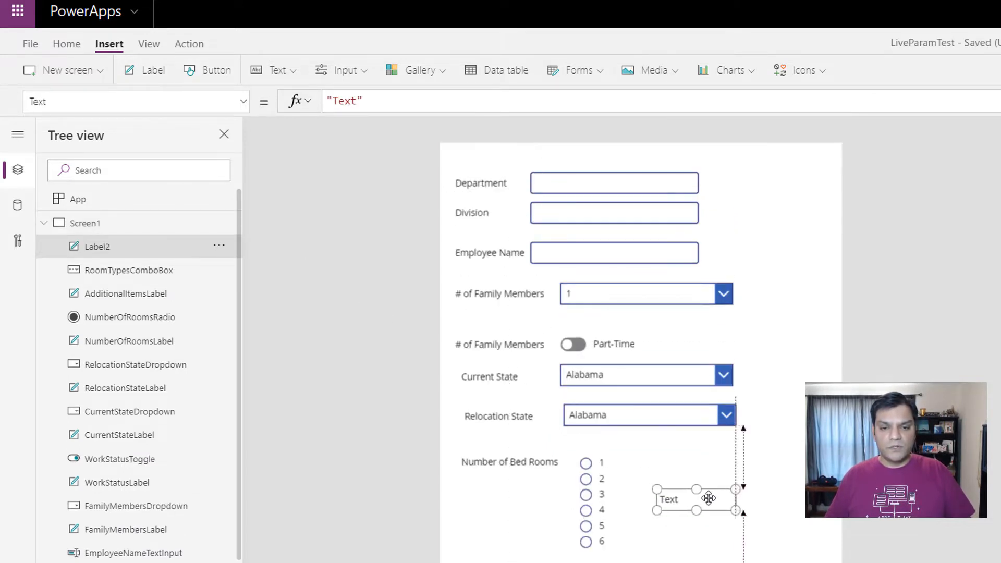
pyautogui.scroll(-3, 704, 496)
pyautogui.moveTo(722, 351); pyautogui.dragTo(527, 492)
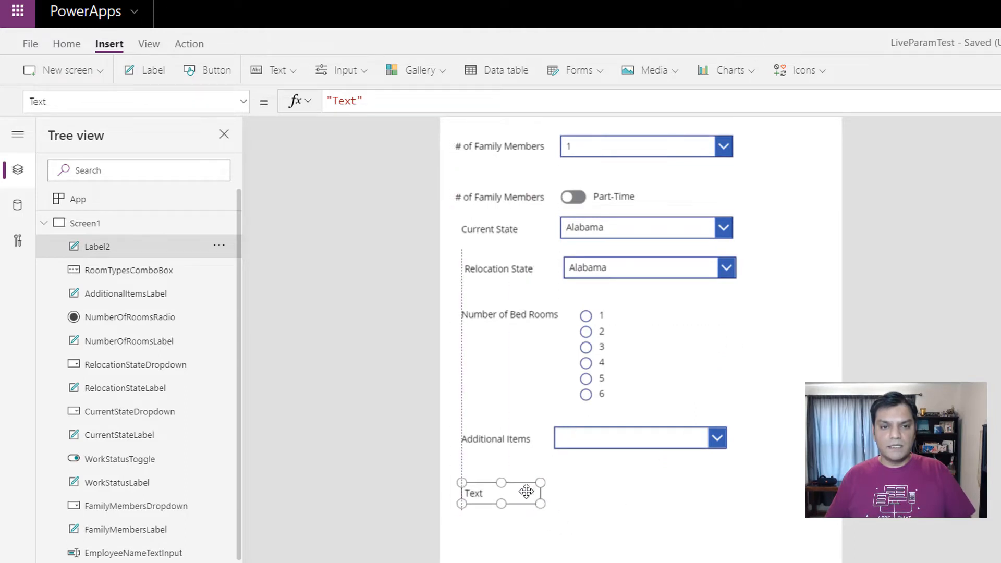
# Step: Insert a date picker and place it directly below the new label
pyautogui.click(366, 74)
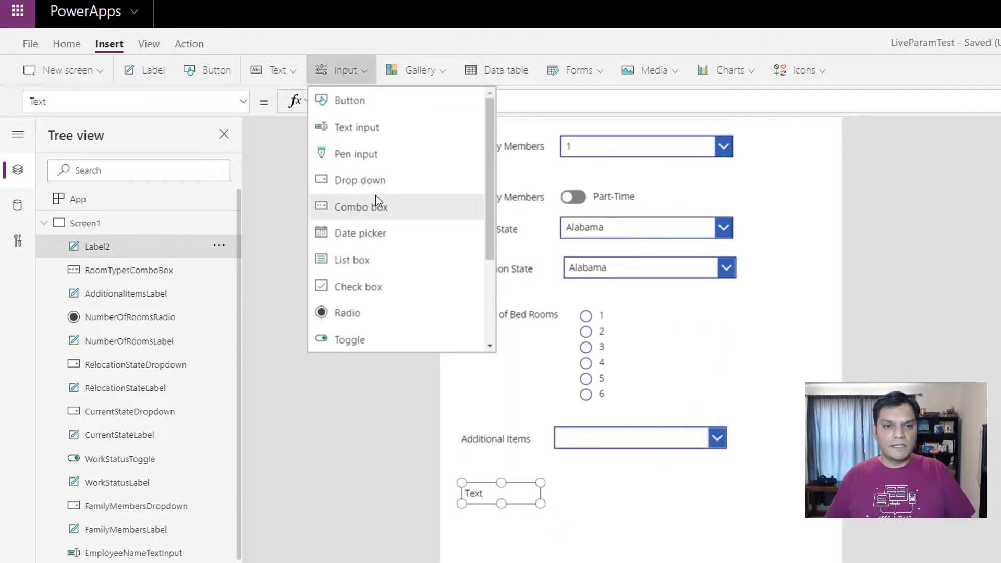
pyautogui.click(377, 229)
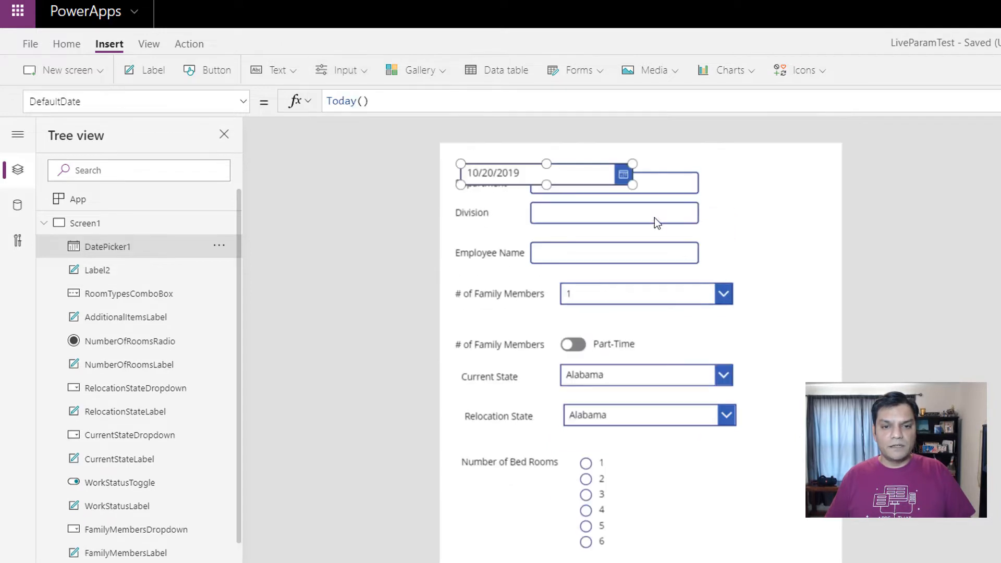
pyautogui.moveTo(605, 175); pyautogui.dragTo(777, 452)
pyautogui.scroll(-4, 767, 509)
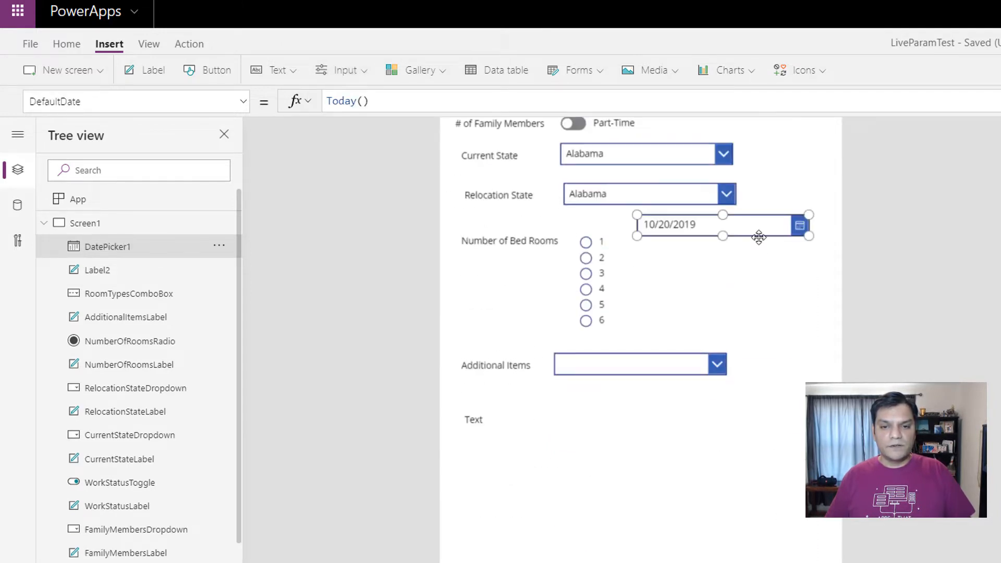
pyautogui.moveTo(759, 226); pyautogui.dragTo(586, 454)
# Step: Shorten the name of Label2 to Label and set its text to "Departure"
pyautogui.doubleClick(121, 280)
pyautogui.click(121, 280)
pyautogui.press('BackSpace')
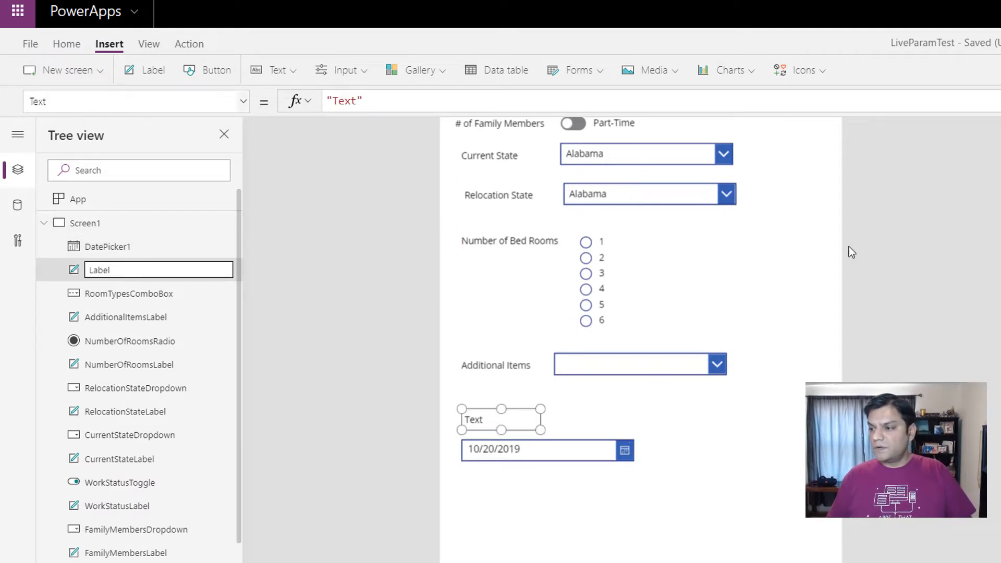
pyautogui.press('Return')
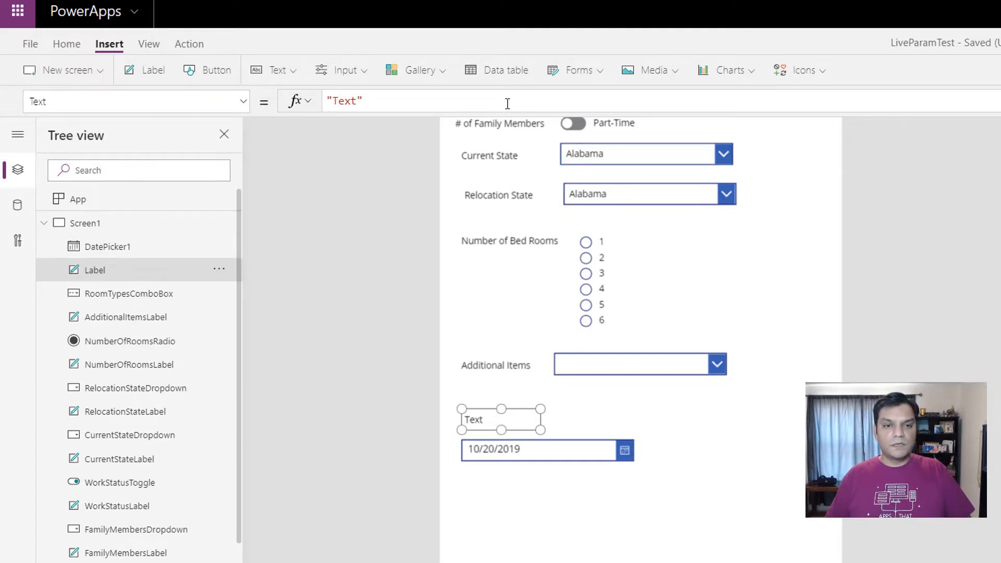
pyautogui.press('BackSpace')
pyautogui.press('BackSpace')
pyautogui.write('Departure')
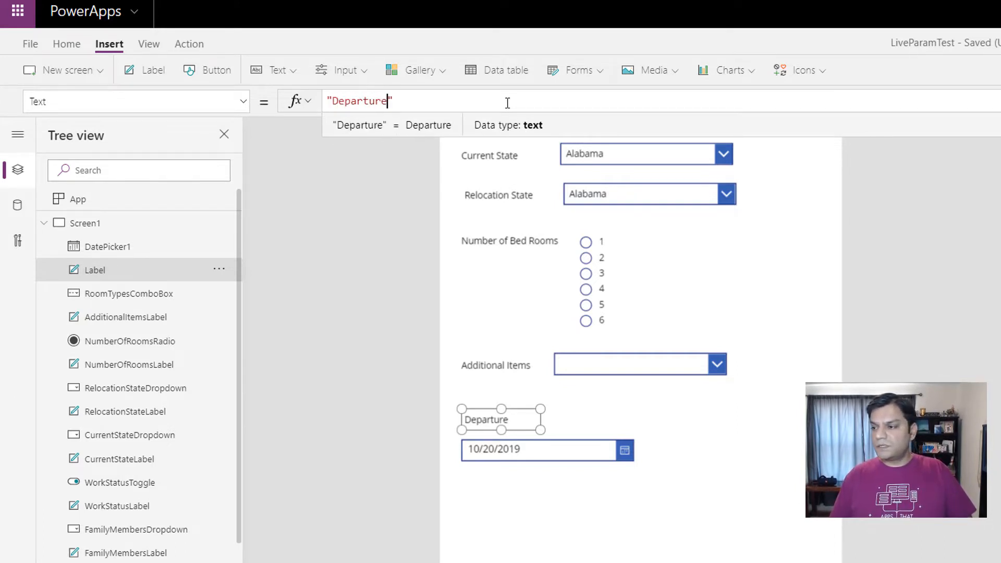
# Step: Rename the Departure label control as DepartureLabel
pyautogui.doubleClick(120, 267)
pyautogui.press('Home')
pyautogui.write('De')
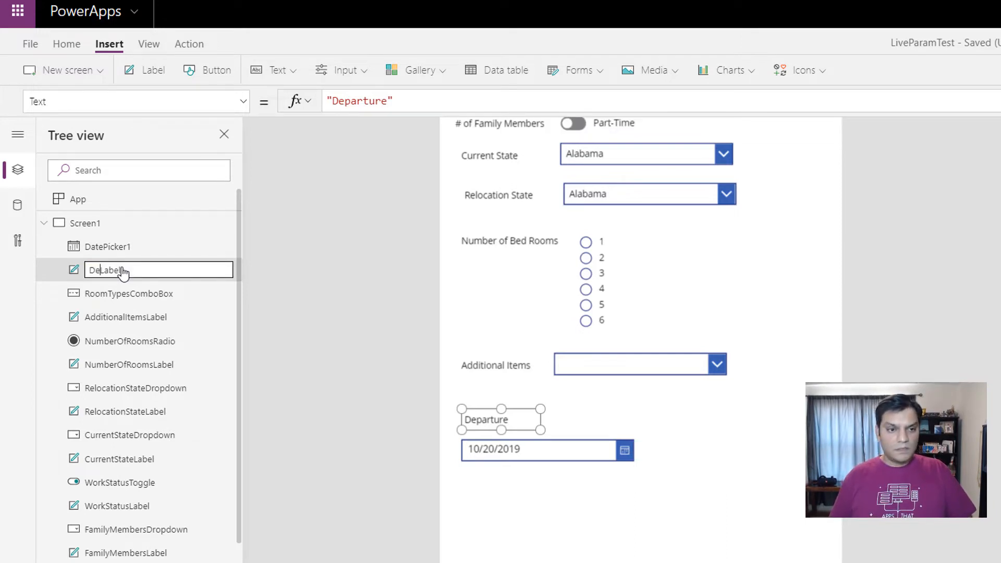
pyautogui.write('parture')
pyautogui.press('Return')
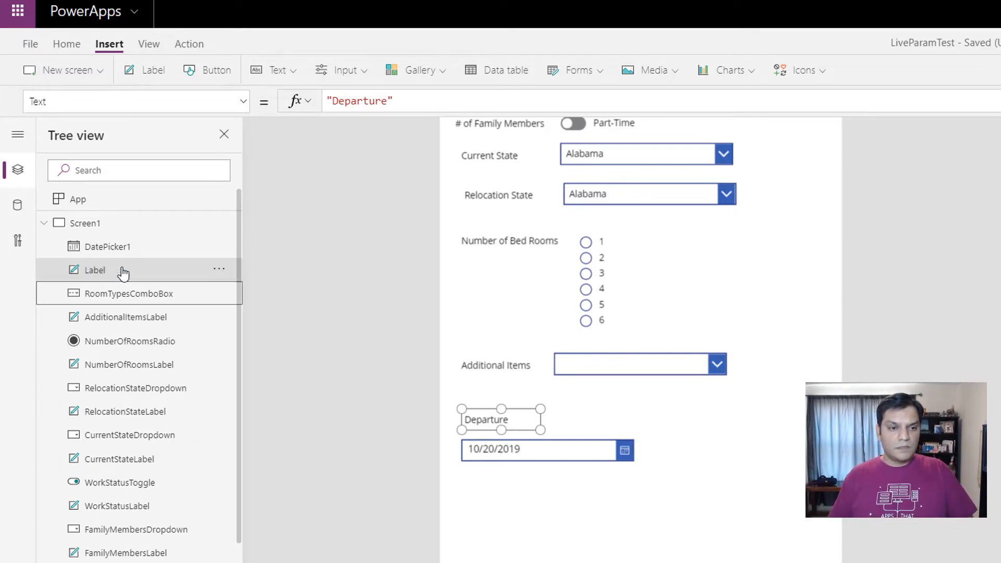
# Step: Rename the DatePicker1 control as DepartureDatePicker
pyautogui.doubleClick(130, 247)
pyautogui.press('End')
pyautogui.press('BackSpace')
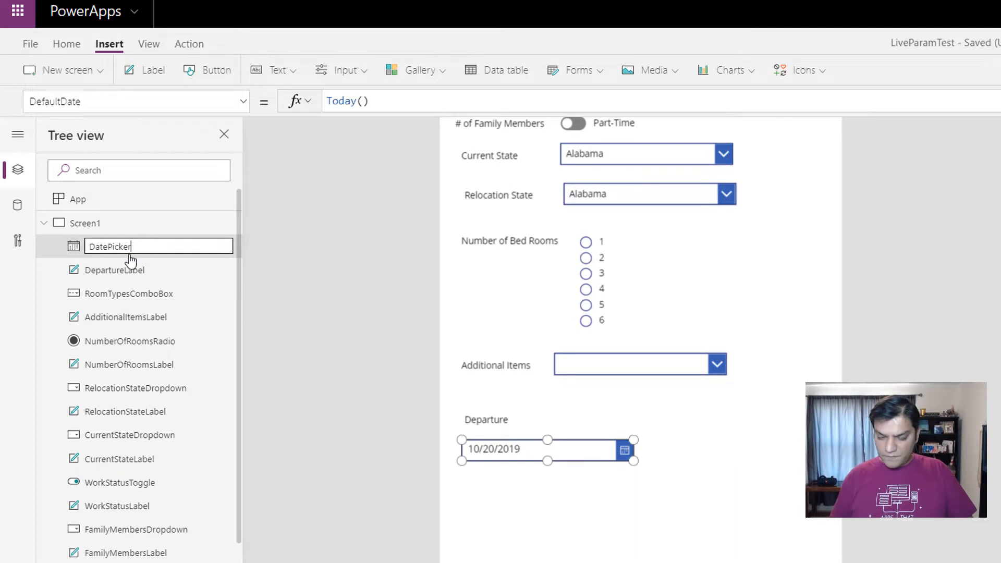
pyautogui.write('Departure')
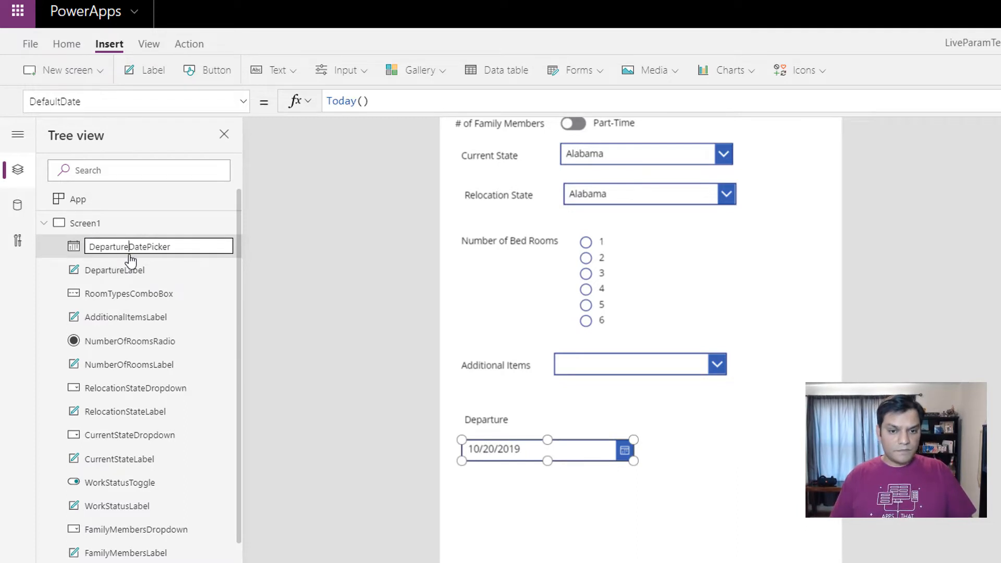
pyautogui.press('Tab')
# Step: Duplicate the Departure label together with its date picker and align the copies in the same row beside the originals
pyautogui.click(495, 425)
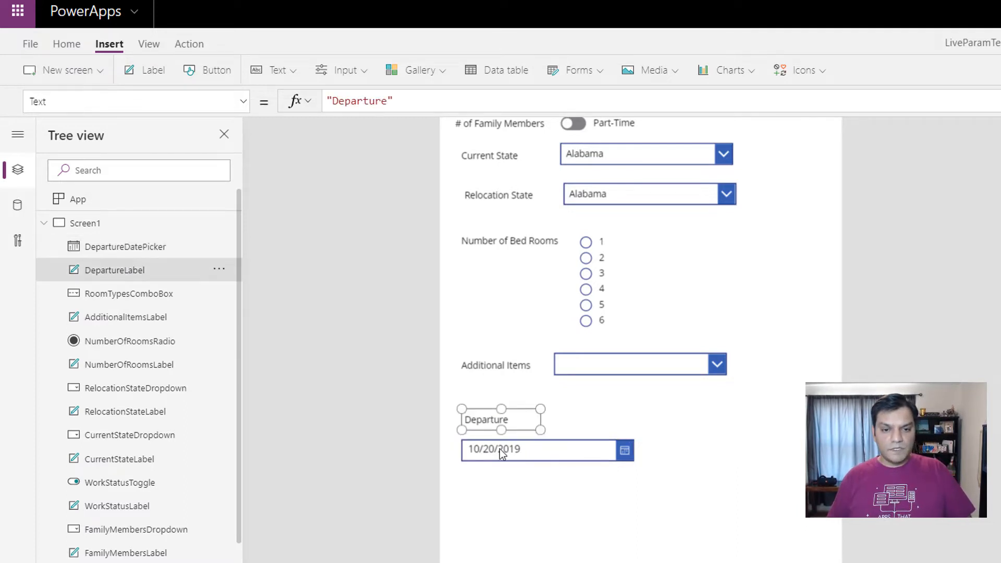
pyautogui.keyDown('shift'); pyautogui.click(499, 449); pyautogui.keyUp('shift')
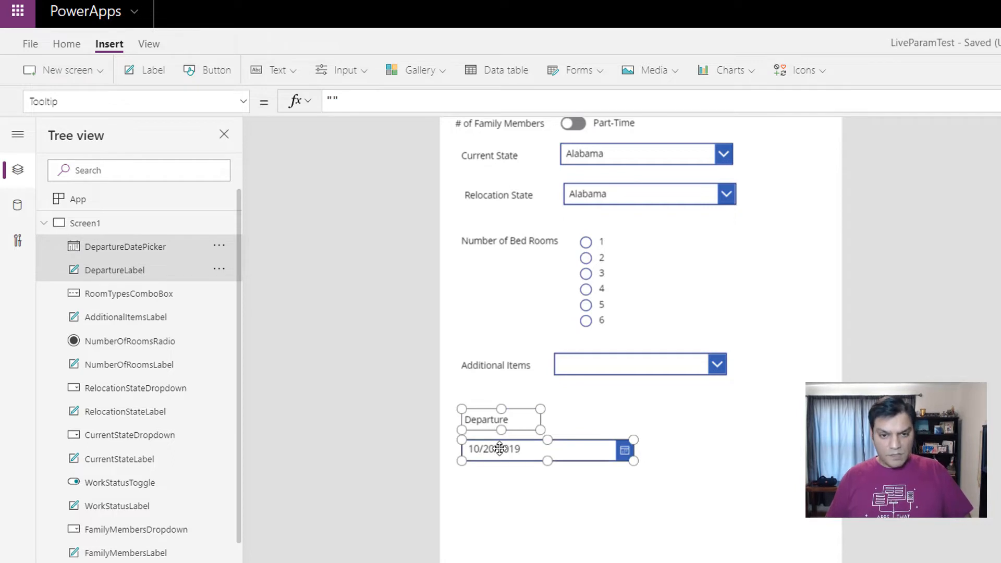
pyautogui.hotkey('ctrl', 'c')
pyautogui.hotkey('ctrl', 'v')
pyautogui.moveTo(554, 205); pyautogui.dragTo(808, 562)
pyautogui.scroll(-5, 750, 481)
pyautogui.moveTo(762, 271); pyautogui.dragTo(753, 374)
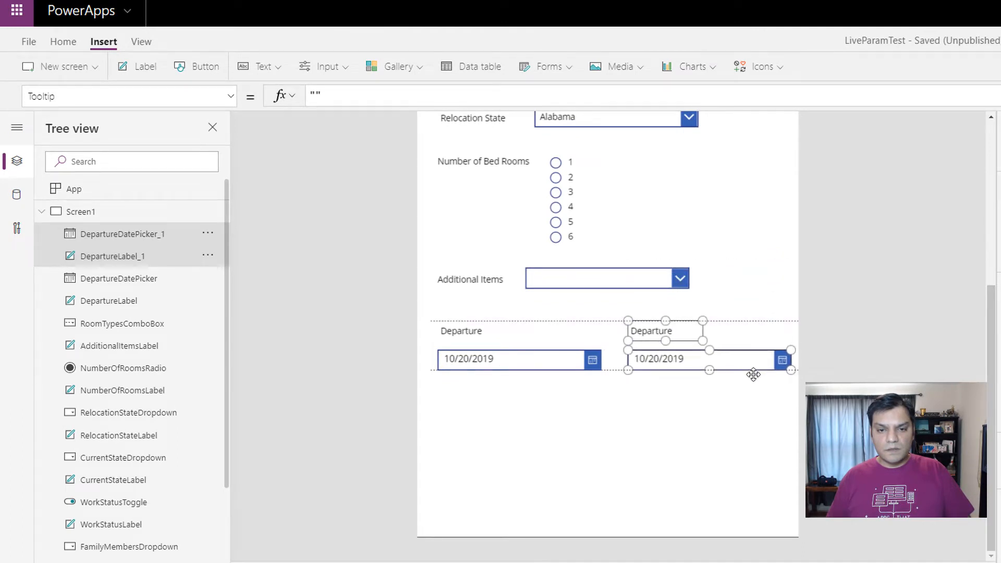
# Step: Set the text of the copied Departure label to "Arrival"
pyautogui.click(796, 331)
pyautogui.click(640, 332)
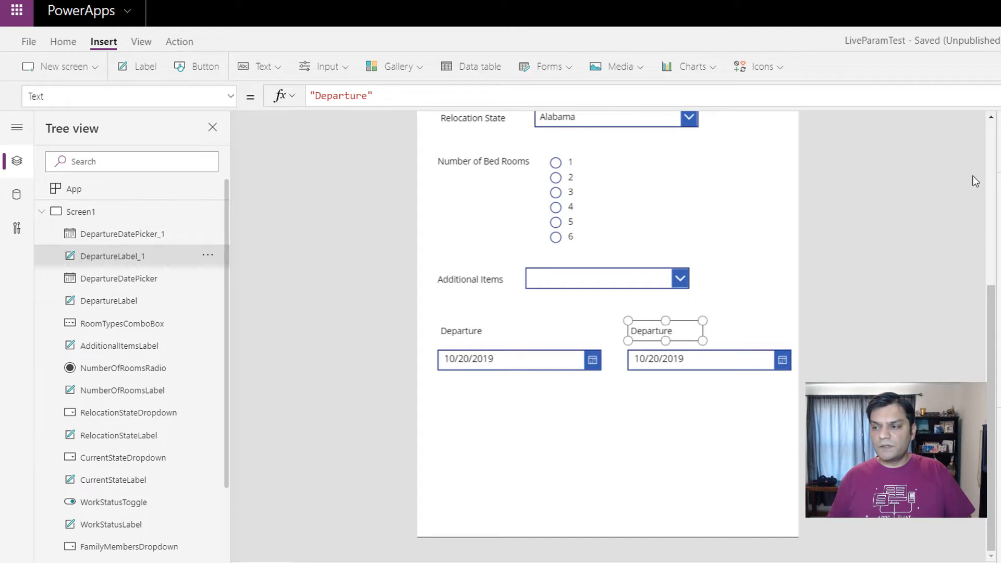
pyautogui.write('Arrival')
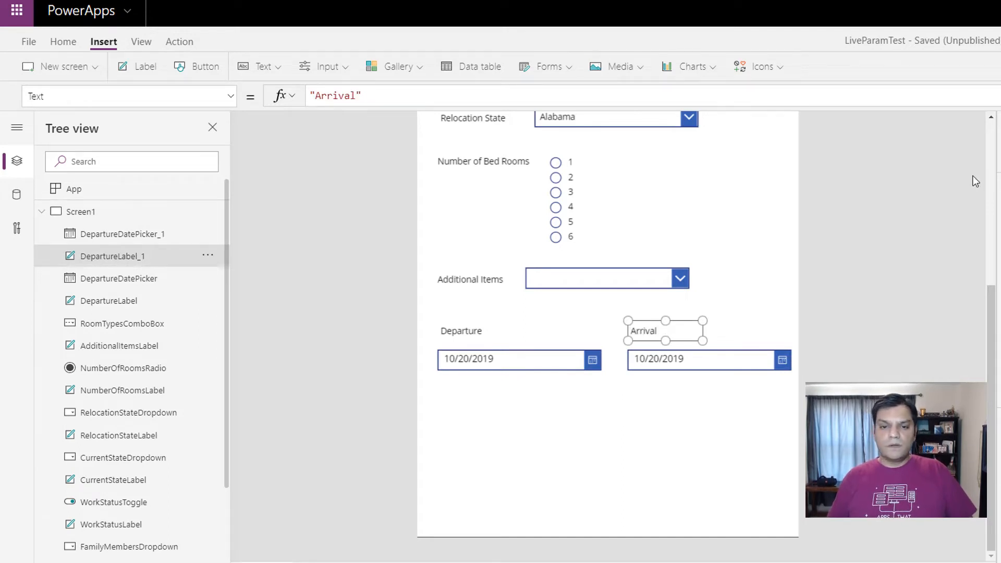
# Step: Rename the DepartureLabel_1 control as ArrivalLabel
pyautogui.doubleClick(120, 259)
pyautogui.press('End')
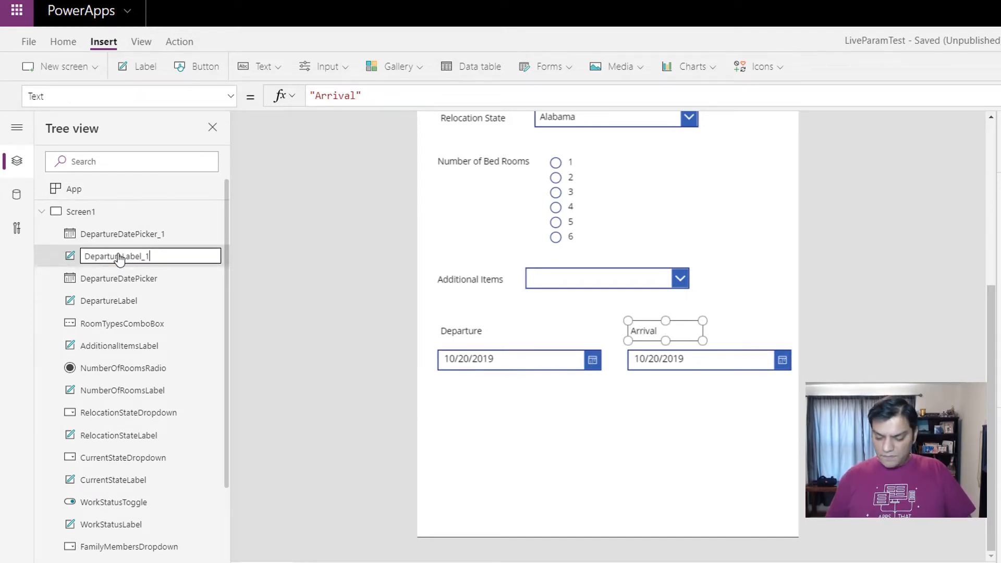
pyautogui.press('Home')
pyautogui.press('Delete')
pyautogui.press('Delete')
pyautogui.press('Delete')
pyautogui.press('Delete')
pyautogui.press('Delete')
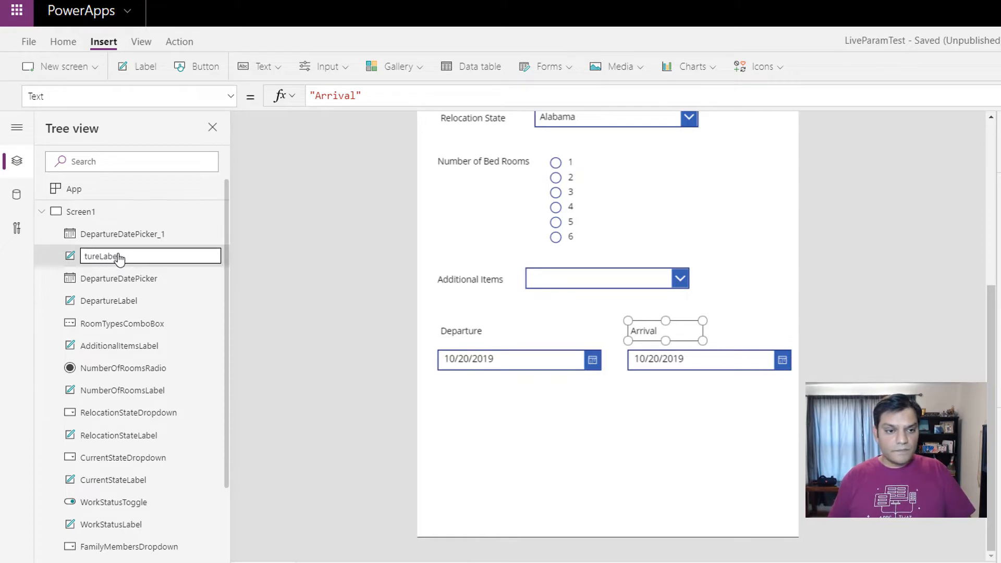
pyautogui.write('Arriv')
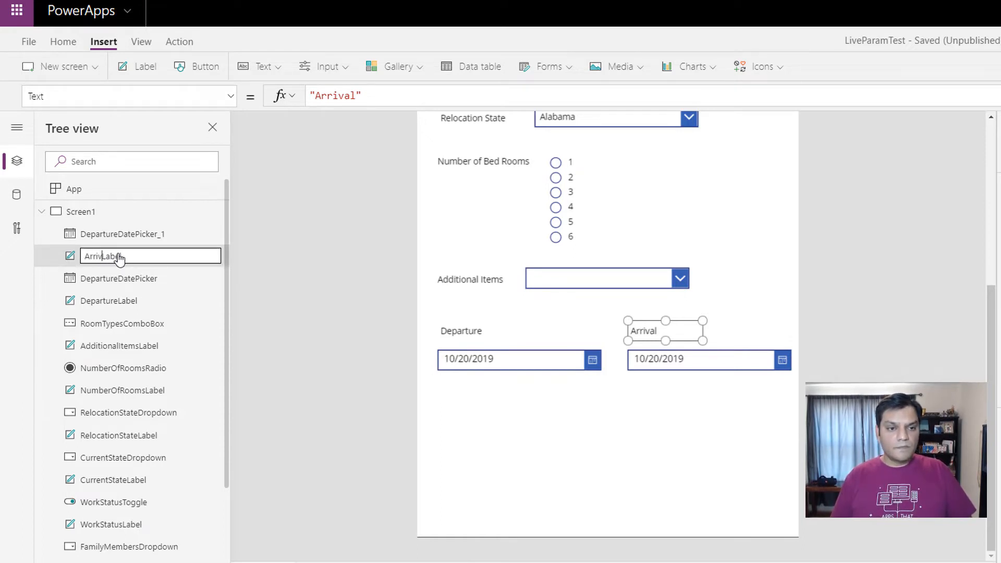
pyautogui.write('al')
# Step: Rename the DepartureDatePicker_1 control as ArrivalDatePicker
pyautogui.doubleClick(133, 230)
pyautogui.press('End')
pyautogui.press('Delete')
pyautogui.press('Delete')
pyautogui.press('Delete')
pyautogui.press('Delete')
pyautogui.press('Delete')
pyautogui.press('Delete')
pyautogui.press('Delete')
pyautogui.press('Delete')
pyautogui.press('Delete')
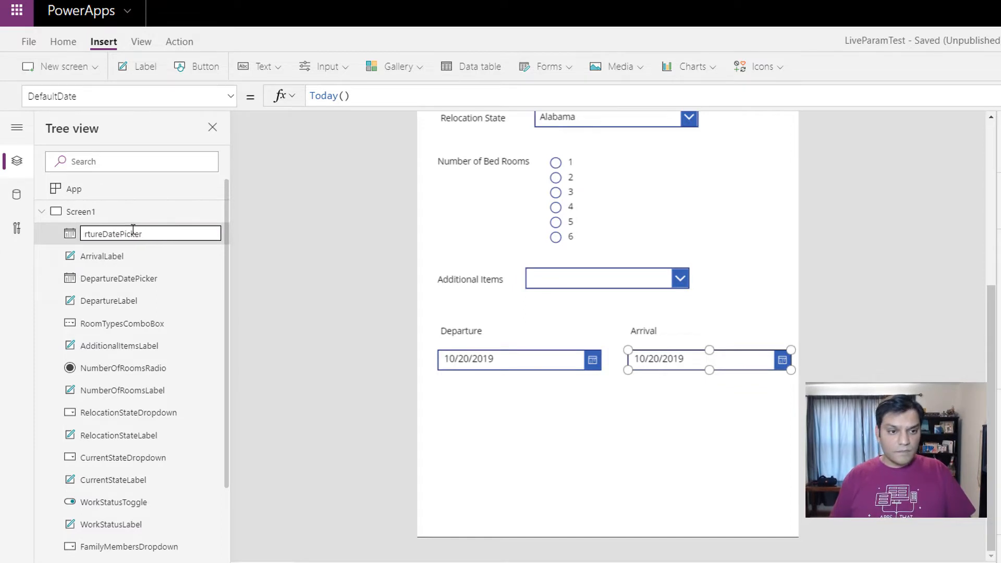
pyautogui.write('Arrival')
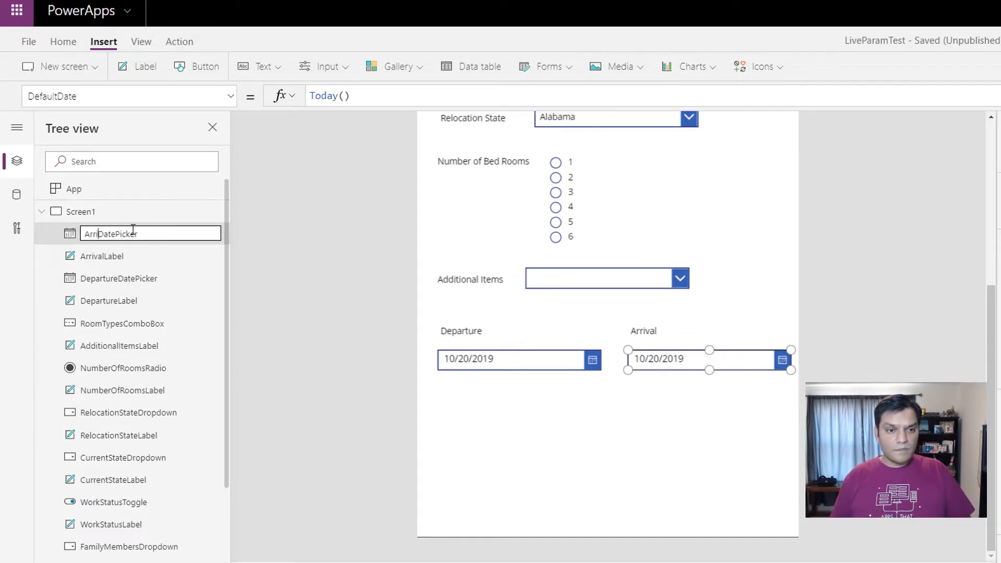
pyautogui.press('Tab')
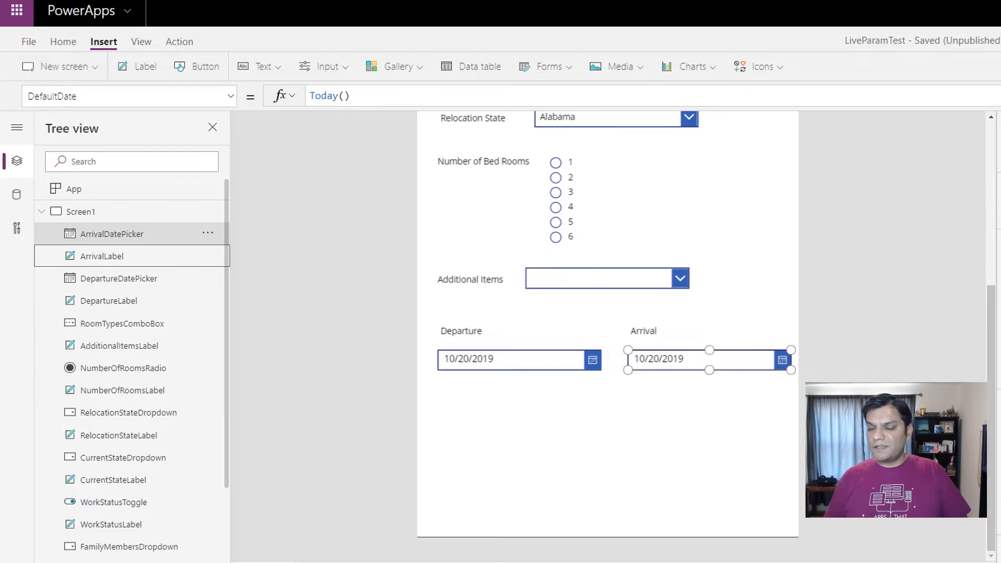
pyautogui.click(675, 499)
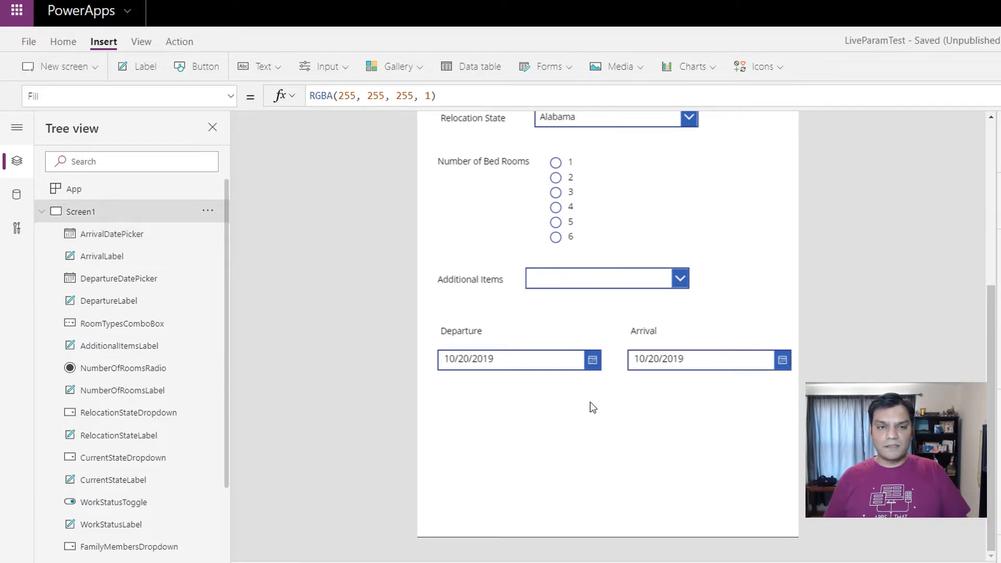
# Step: Insert a text input below the Departure and Arrival date pickers and enlarge it to a multi-line-sized box spanning both
pyautogui.click(259, 67)
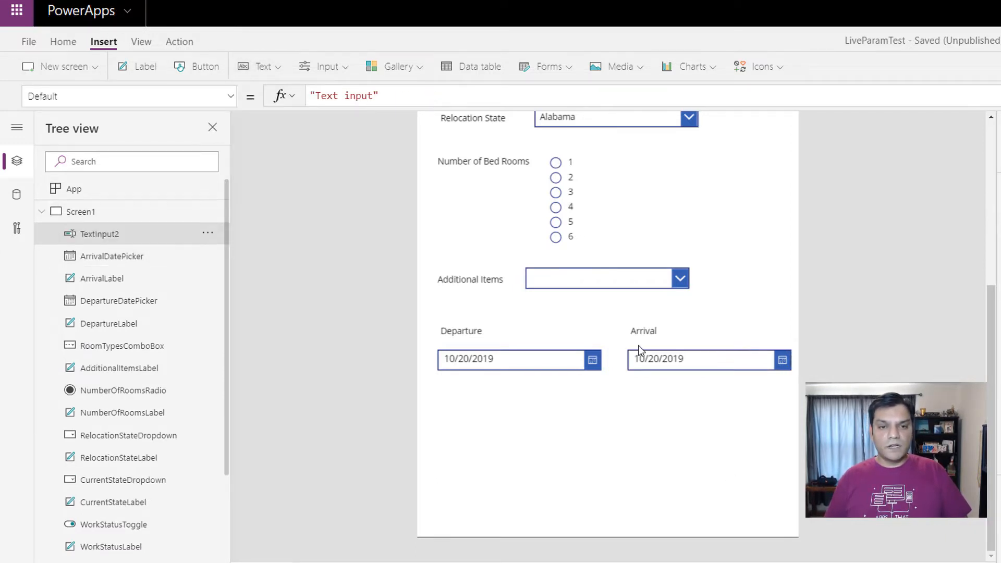
pyautogui.scroll(5, 638, 345)
pyautogui.moveTo(516, 166); pyautogui.dragTo(605, 417)
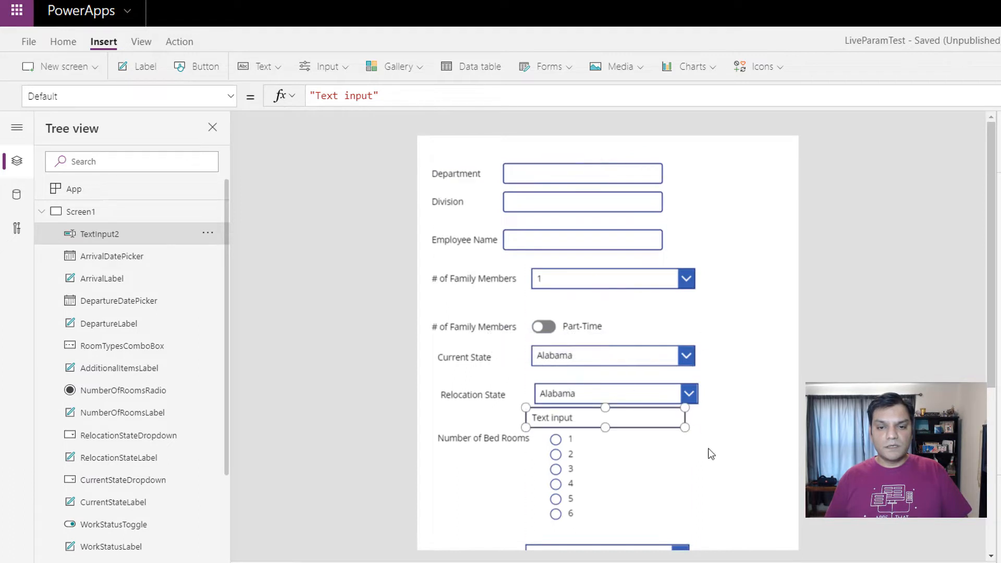
pyautogui.scroll(-3, 701, 452)
pyautogui.moveTo(649, 280); pyautogui.dragTo(678, 342)
pyautogui.scroll(-3, 691, 362)
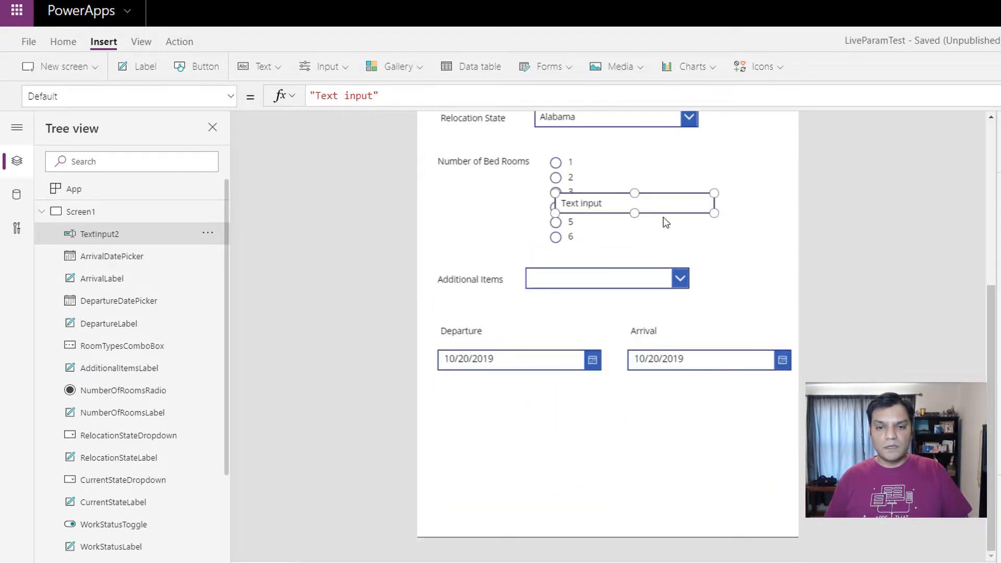
pyautogui.moveTo(662, 213); pyautogui.dragTo(791, 510)
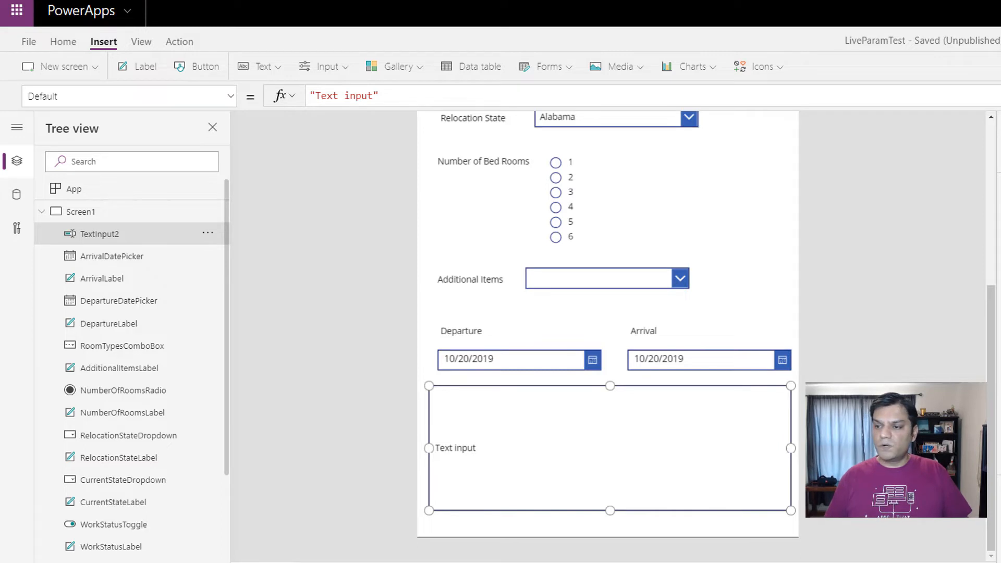
# Step: Rename the TextInput2 control as CommentsTextInput
pyautogui.doubleClick(155, 234)
pyautogui.click(156, 235)
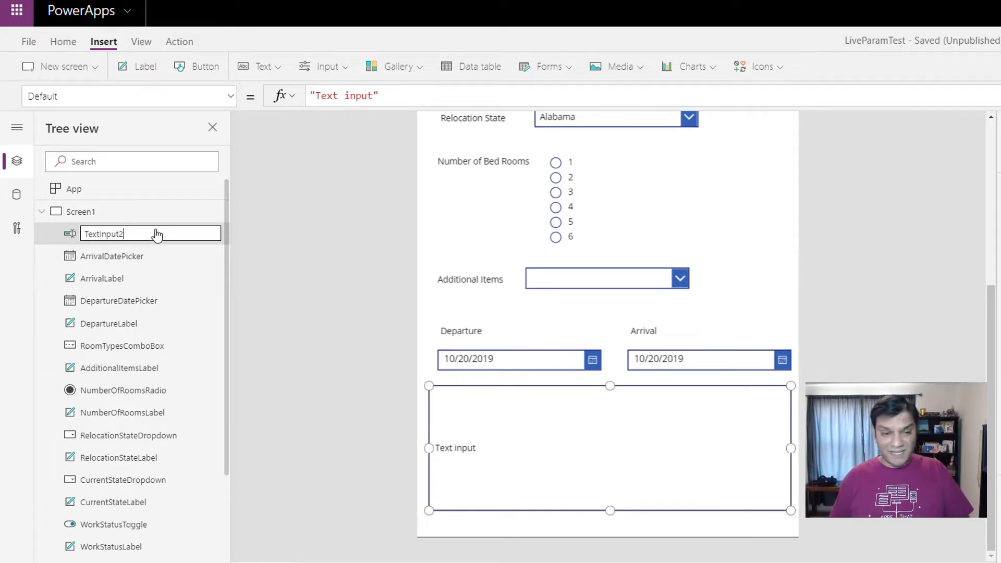
pyautogui.press('Delete')
pyautogui.write('T')
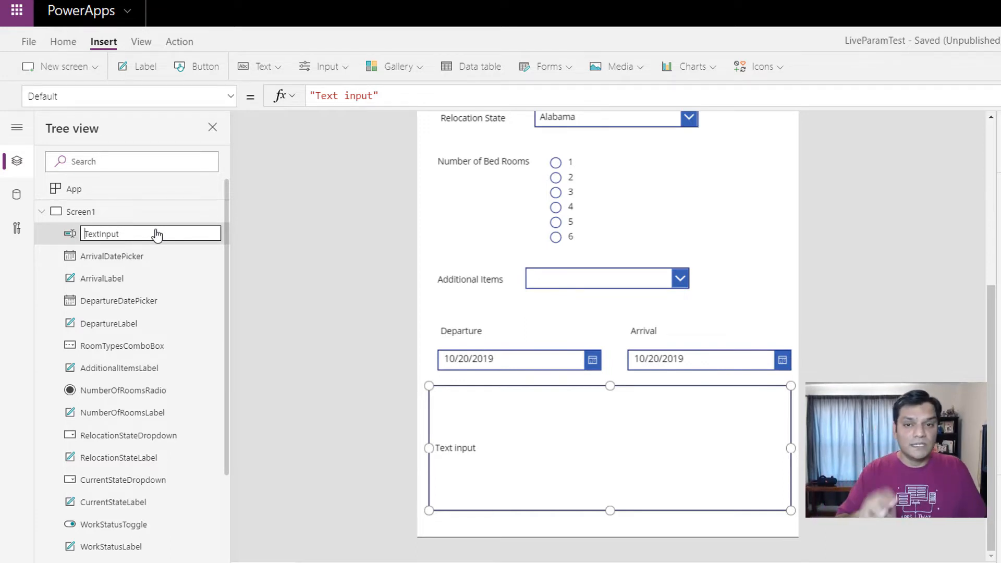
pyautogui.write('C')
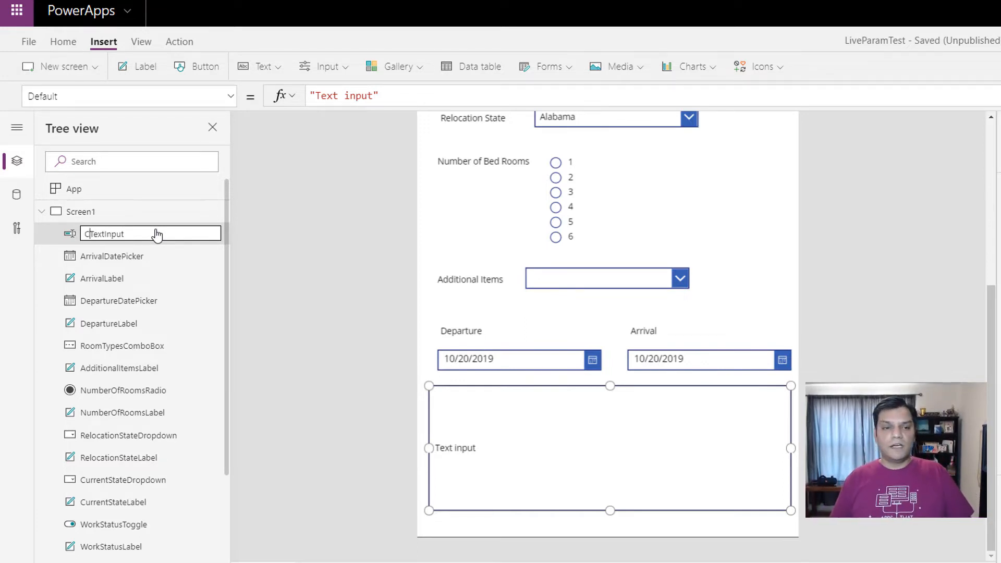
pyautogui.write('omments')
pyautogui.press('Tab')
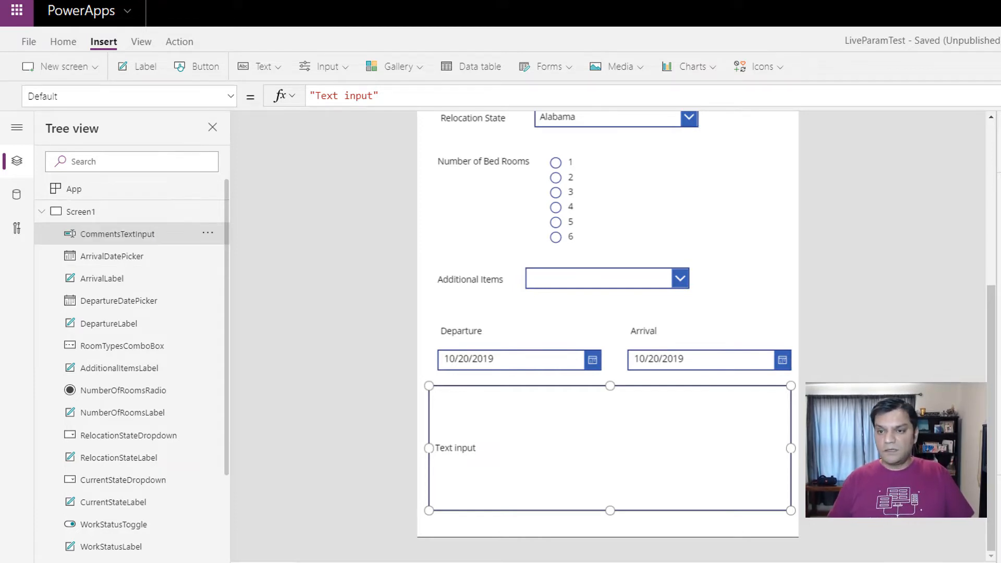
# Step: Clear the comments box's default text and set its hint text to "Add Comments Here"
pyautogui.press('BackSpace')
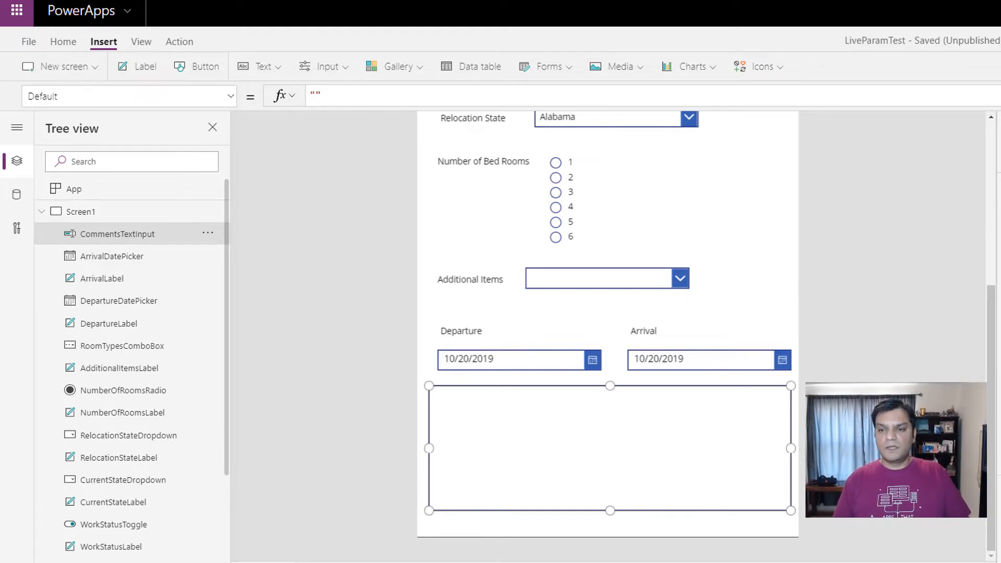
pyautogui.click(955, 266)
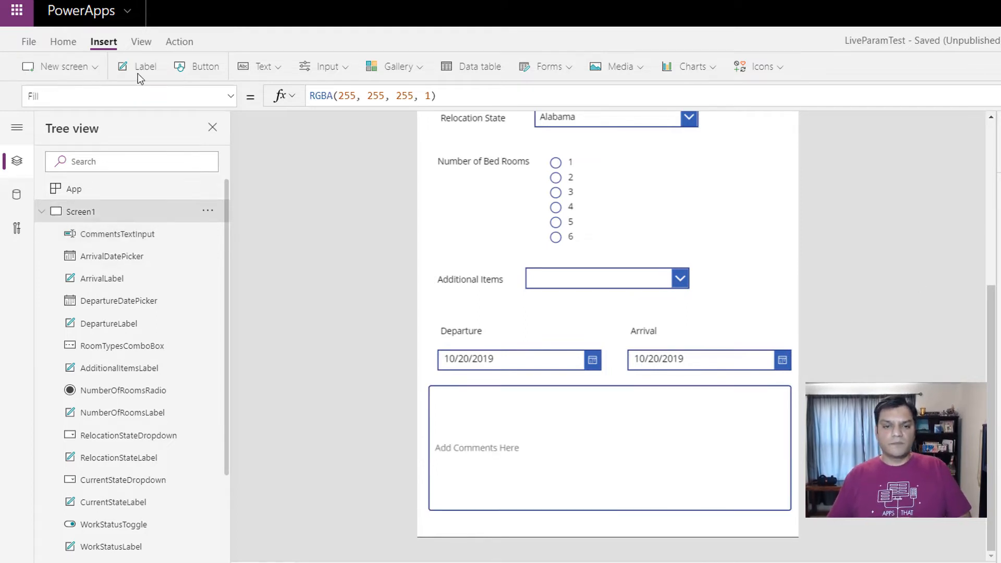
# Step: Save the LiveParamTest app, publish this version and return to the form editor
pyautogui.click(29, 41)
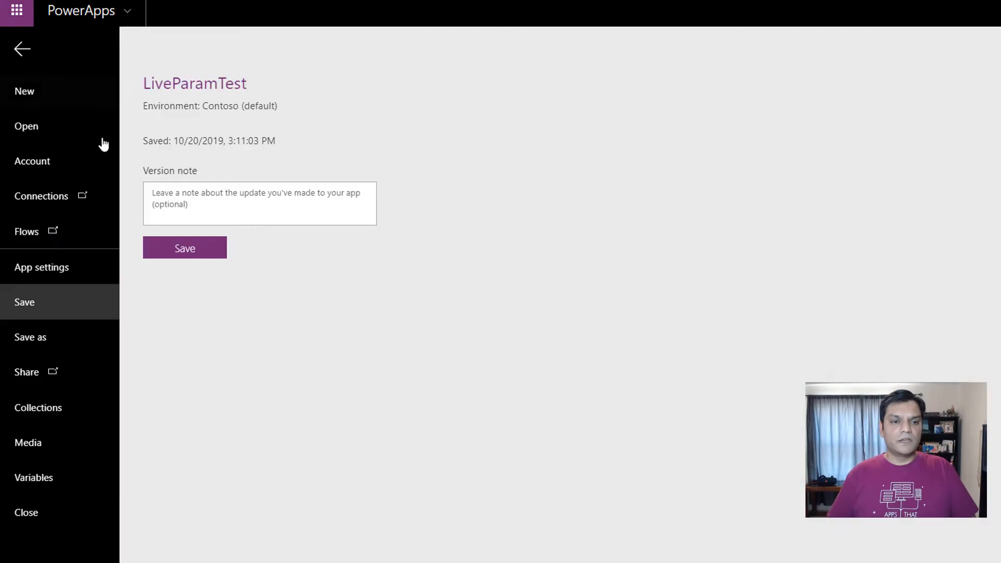
pyautogui.click(177, 254)
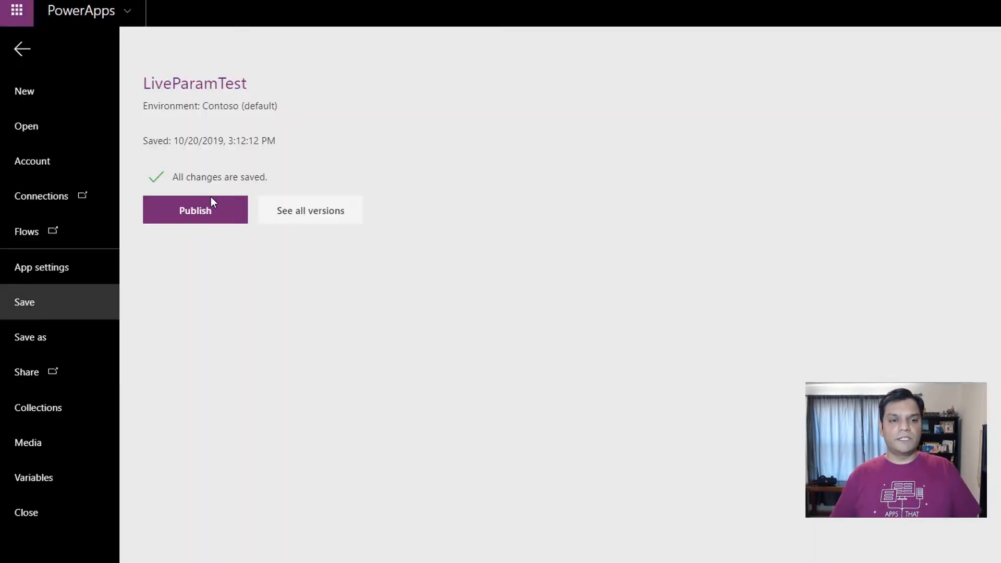
pyautogui.click(211, 199)
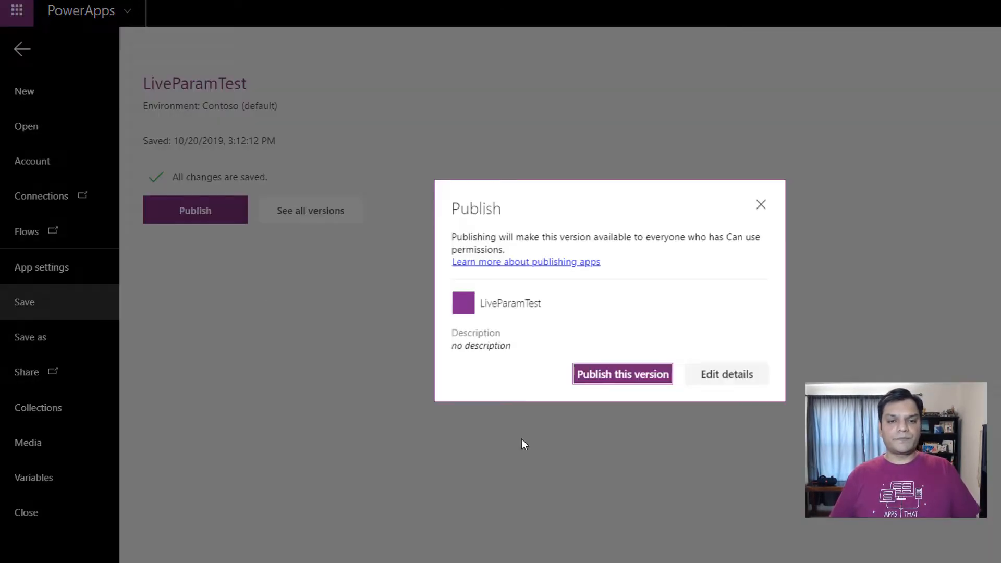
pyautogui.click(636, 382)
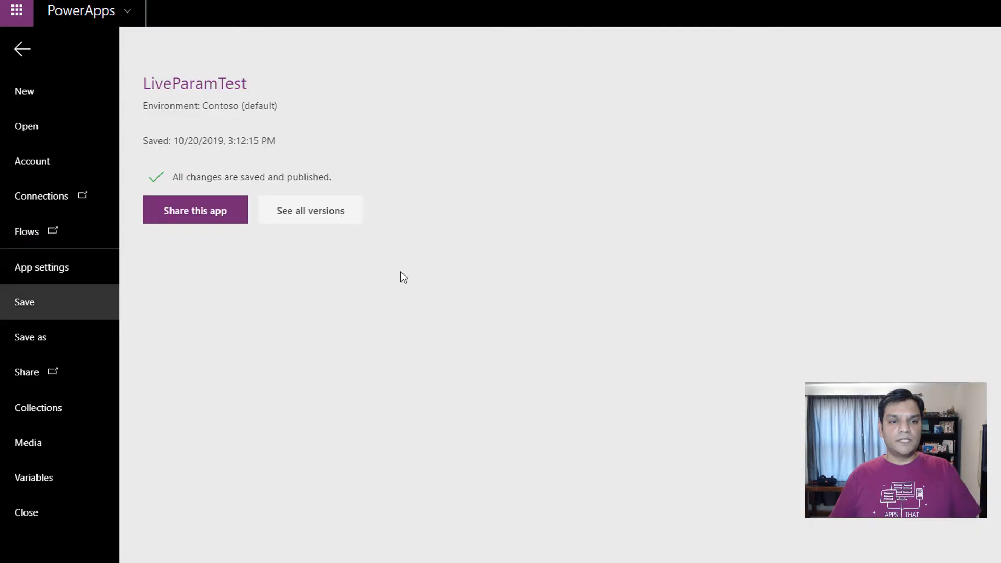
pyautogui.click(23, 49)
# Step: Insert a new label, place it in the form's top-right corner and narrow it slightly
pyautogui.scroll(3, 499, 232)
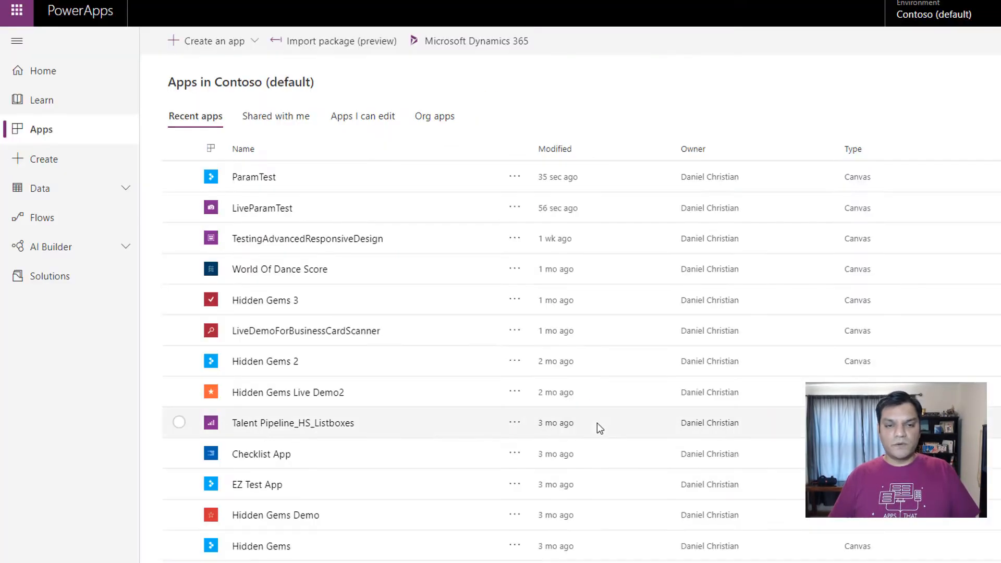
pyautogui.scroll(-2, 597, 423)
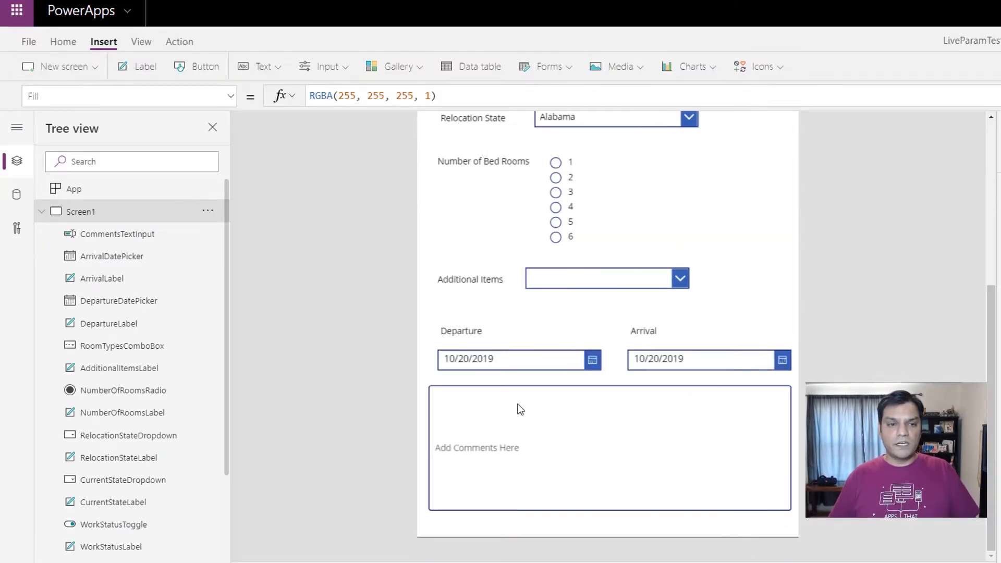
pyautogui.click(138, 66)
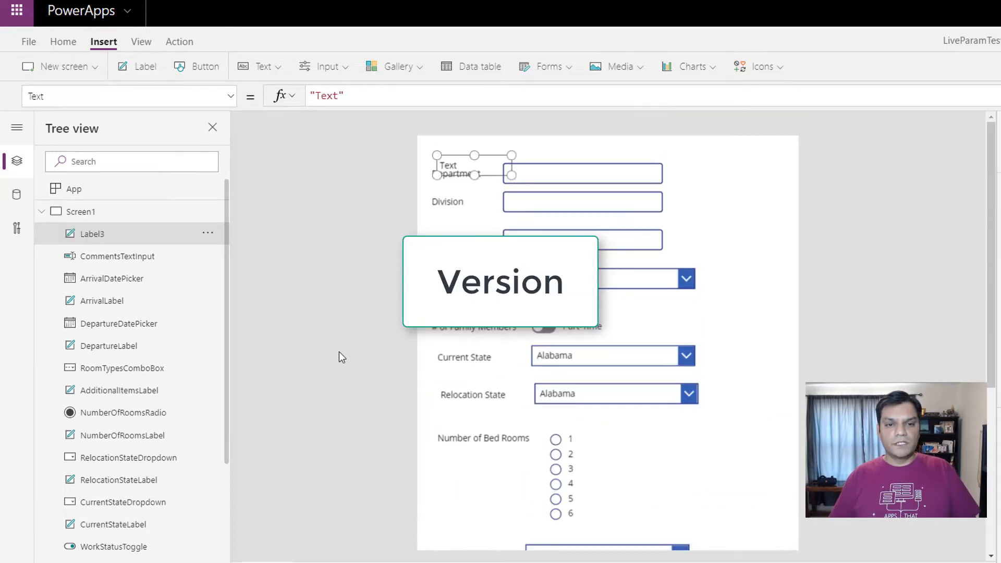
pyautogui.moveTo(496, 171); pyautogui.dragTo(785, 150)
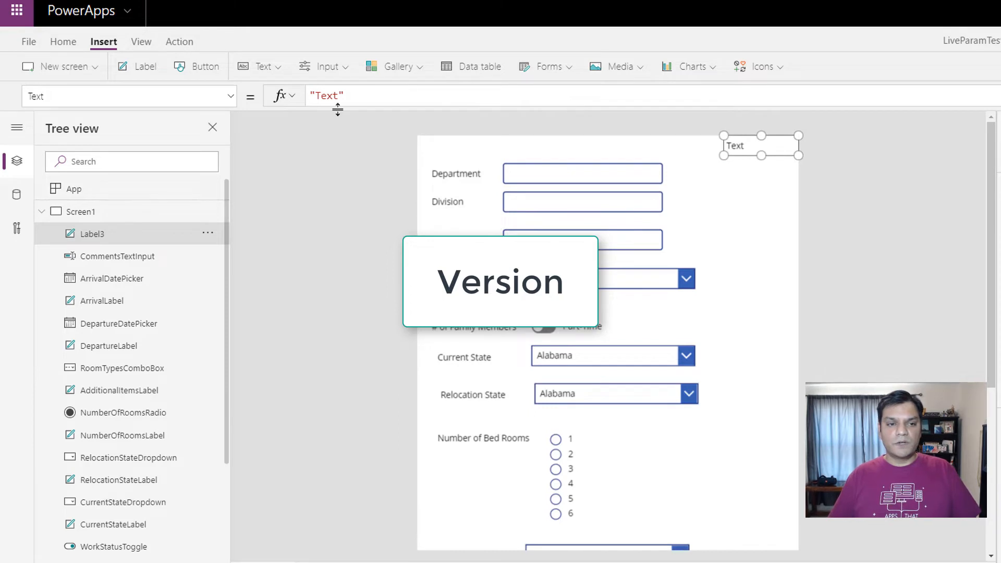
pyautogui.moveTo(725, 156); pyautogui.dragTo(743, 155)
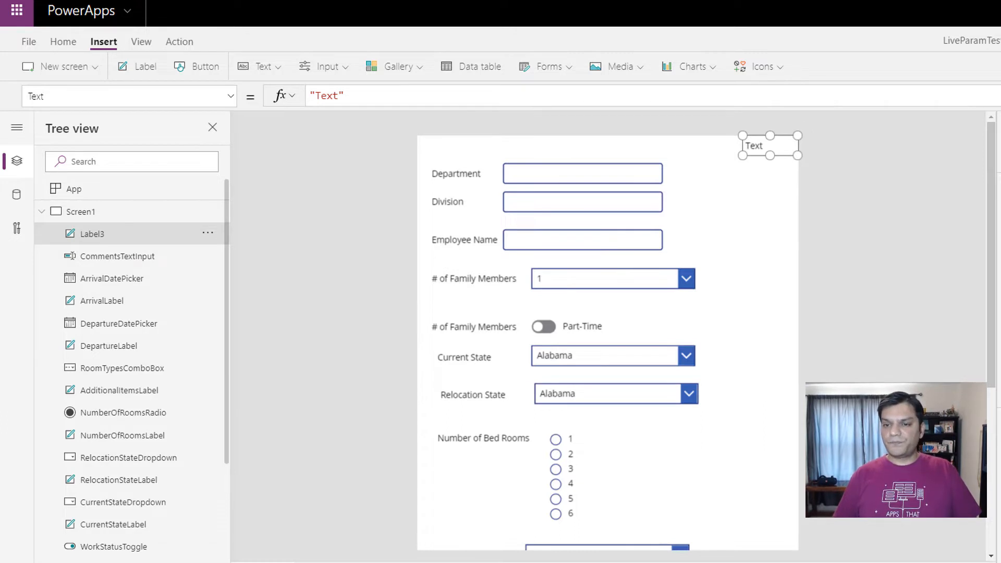
# Step: Set the new corner label's text to "V 1.0" and rename the control as VersionLabel
pyautogui.doubleClick(126, 232)
pyautogui.write('Label')
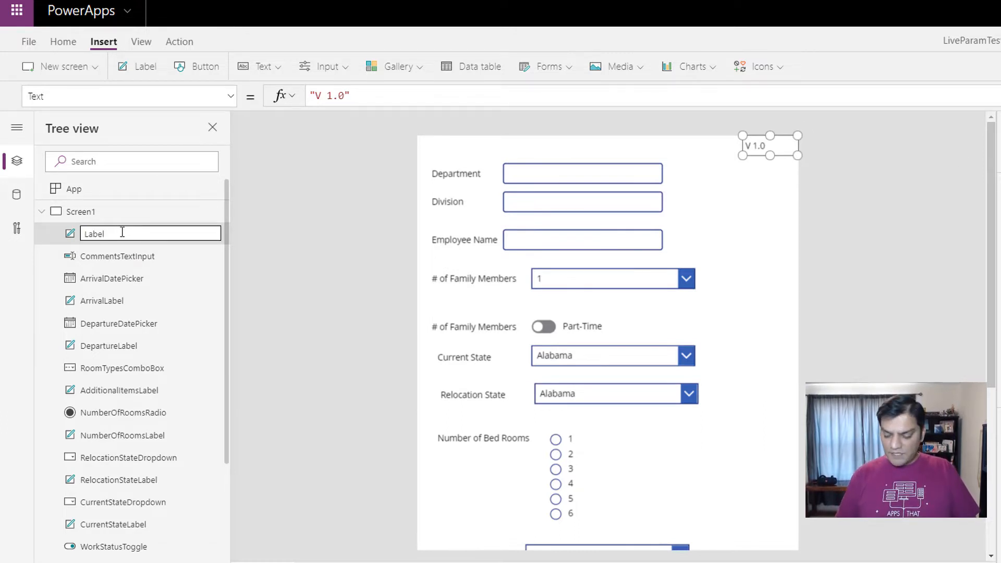
pyautogui.press('Home')
pyautogui.write('Version')
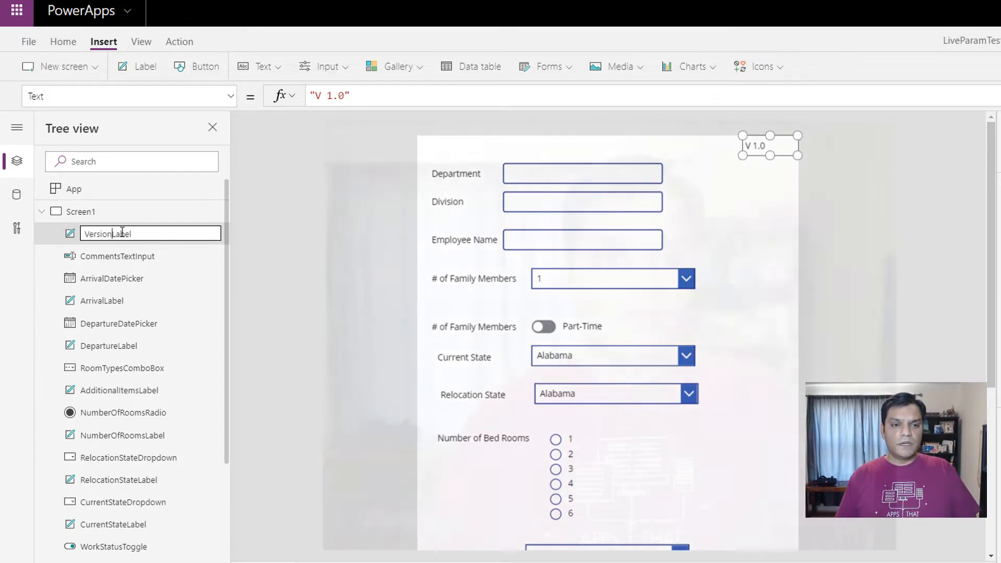
# Step: Commit the VersionLabel name, then save the LiveParamTest app and publish this version
pyautogui.press('Tab')
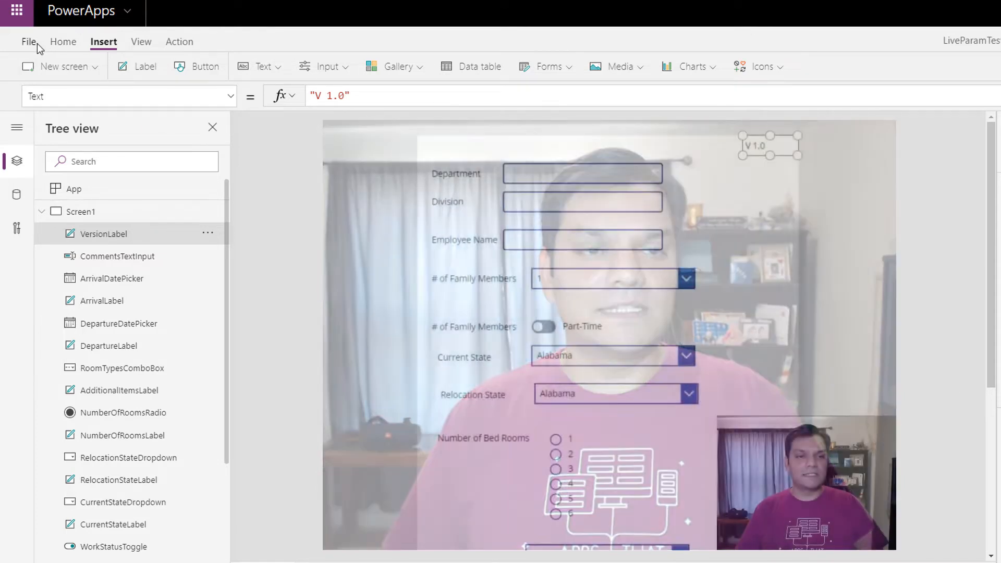
pyautogui.click(30, 42)
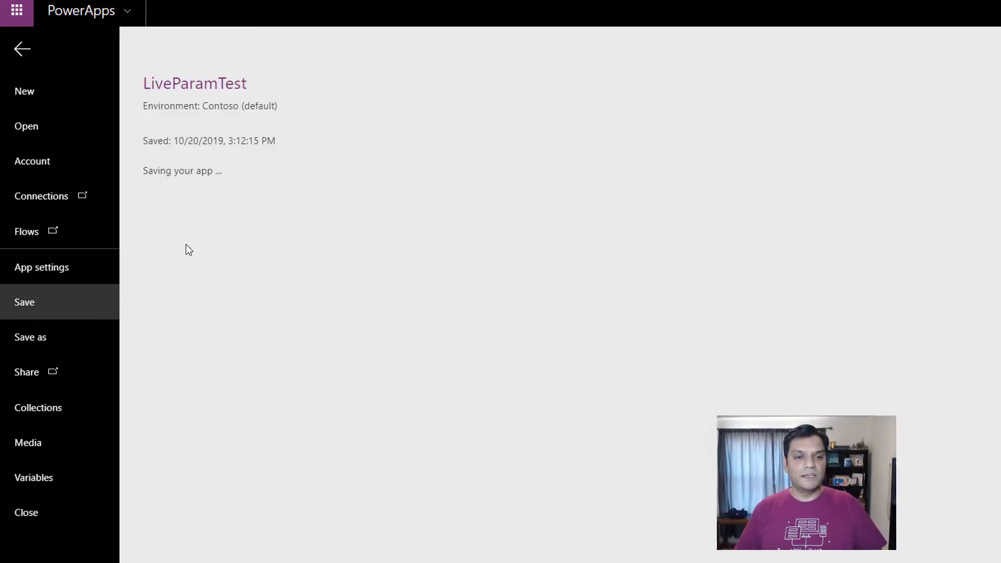
pyautogui.click(186, 248)
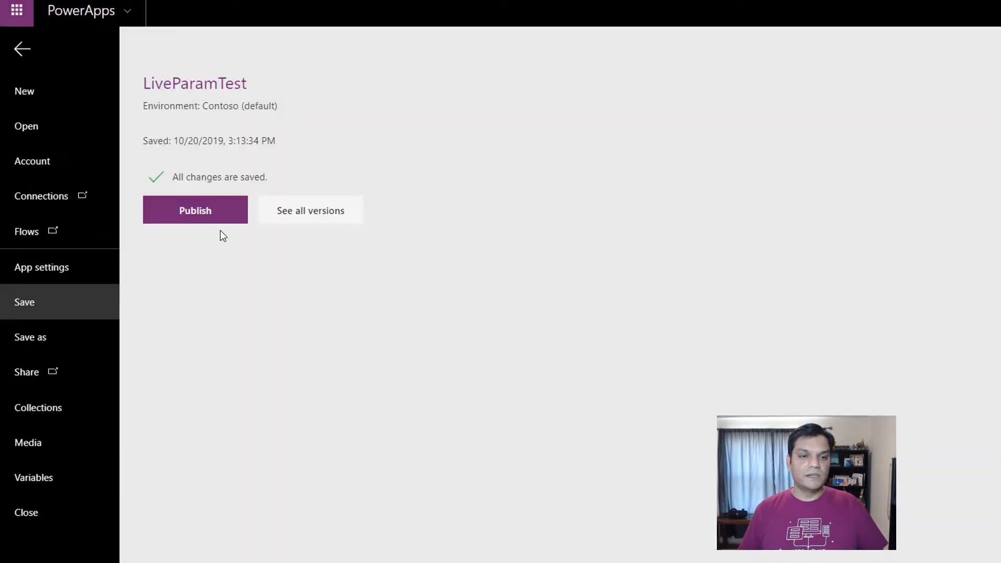
pyautogui.click(224, 220)
pyautogui.click(623, 373)
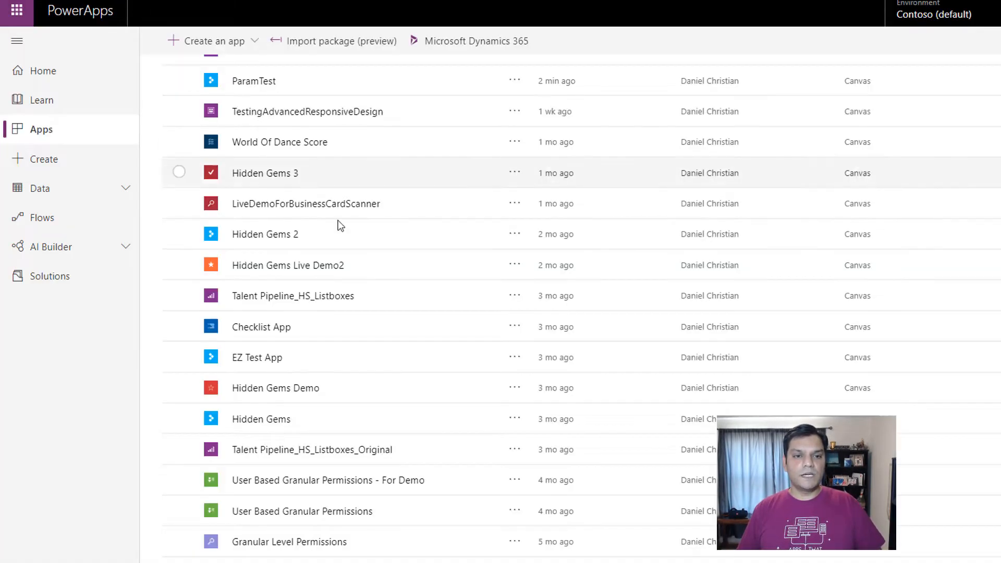
# Step: Run the published LiveParamTest app from the list of recent apps
pyautogui.scroll(3, 333, 250)
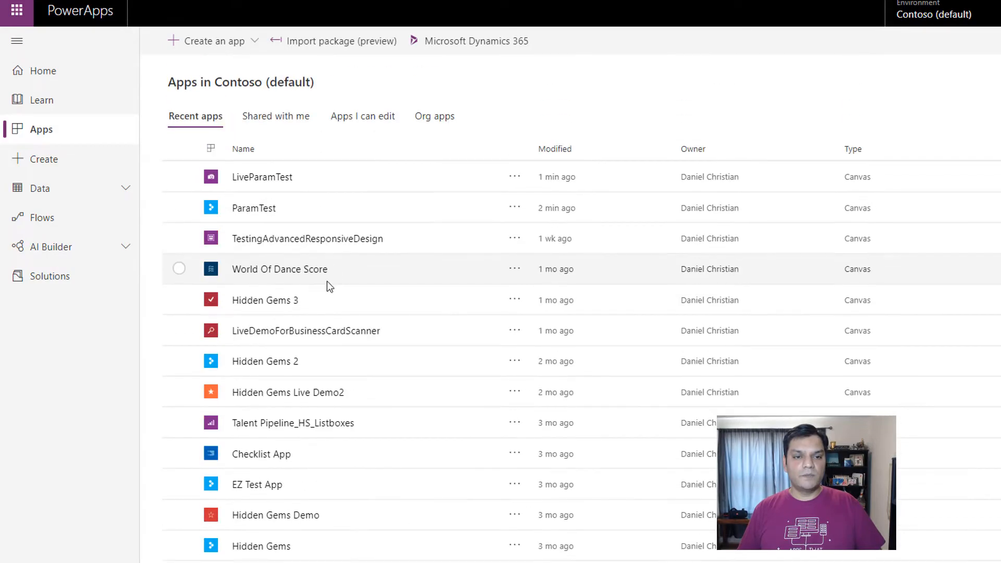
pyautogui.click(284, 187)
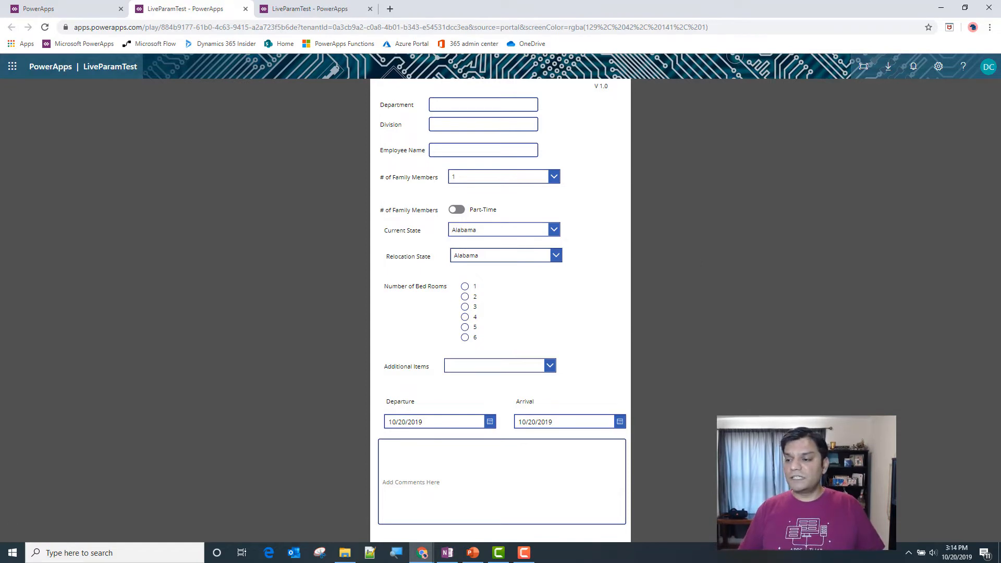
pyautogui.hotkey('alt', 'Tab')
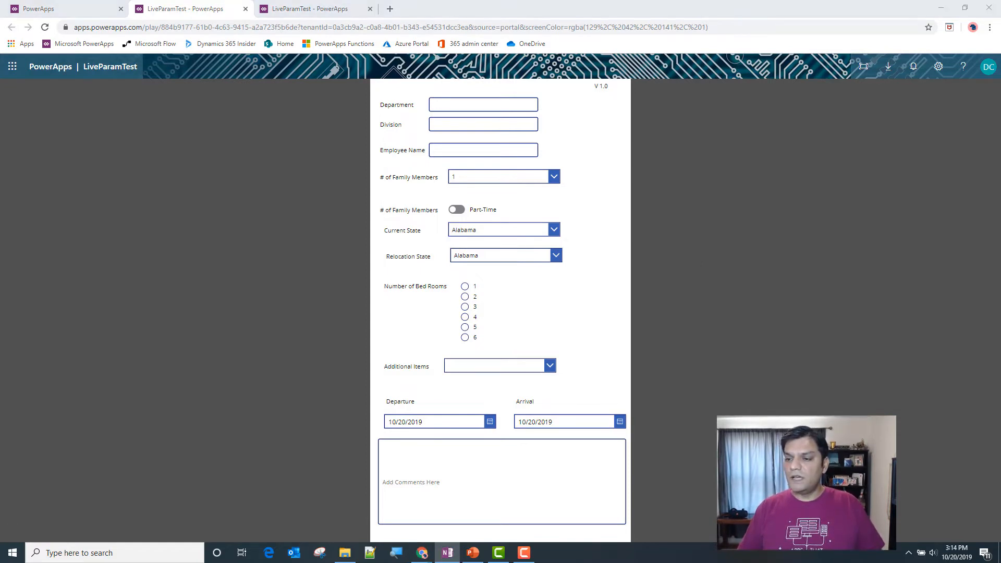
# Step: Append "&HideNavBar=true" to the running app's URL and load the page
pyautogui.click(758, 31)
pyautogui.click(771, 32)
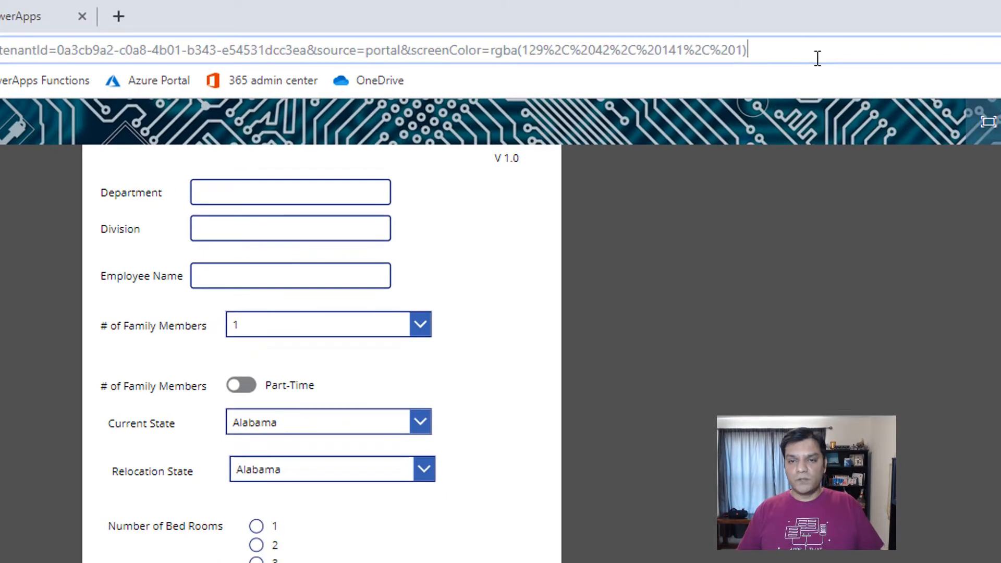
pyautogui.write('&')
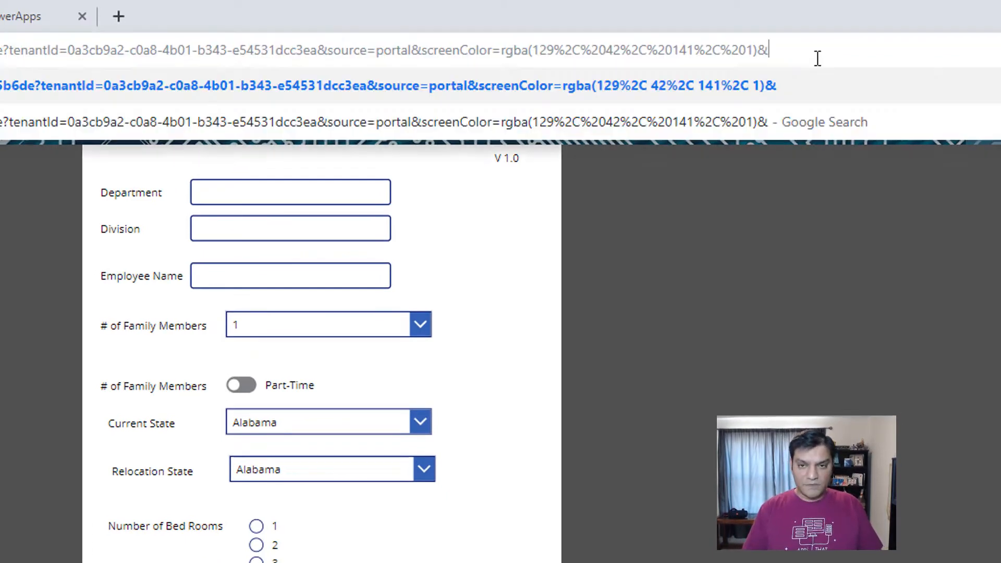
pyautogui.click(832, 217)
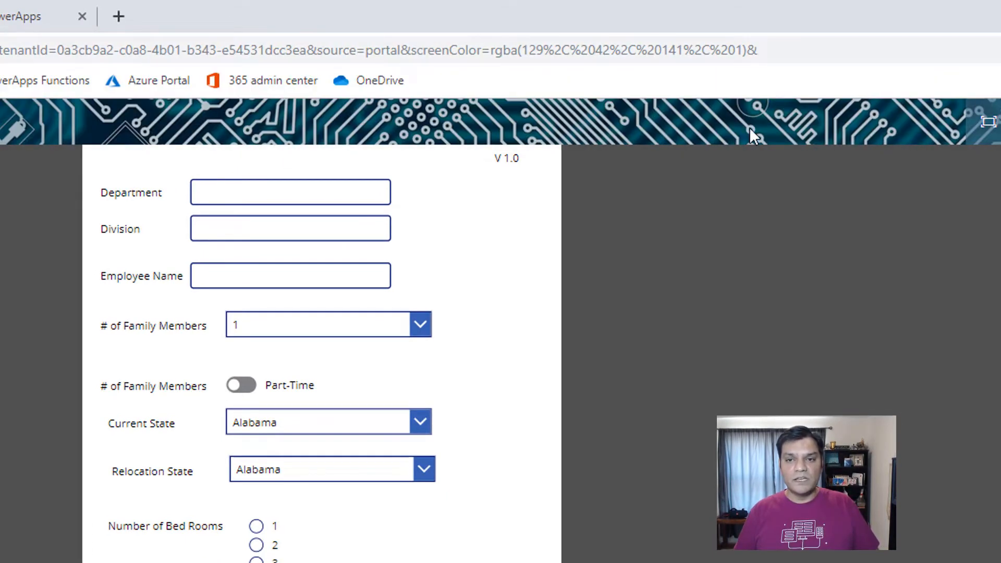
pyautogui.click(793, 49)
pyautogui.click(797, 50)
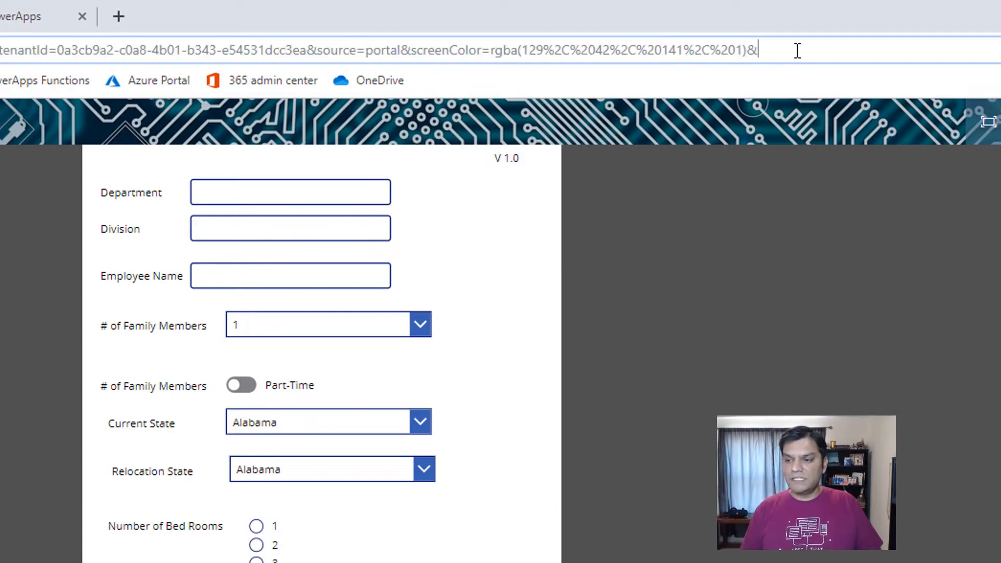
pyautogui.write('HideNavBar=tr')
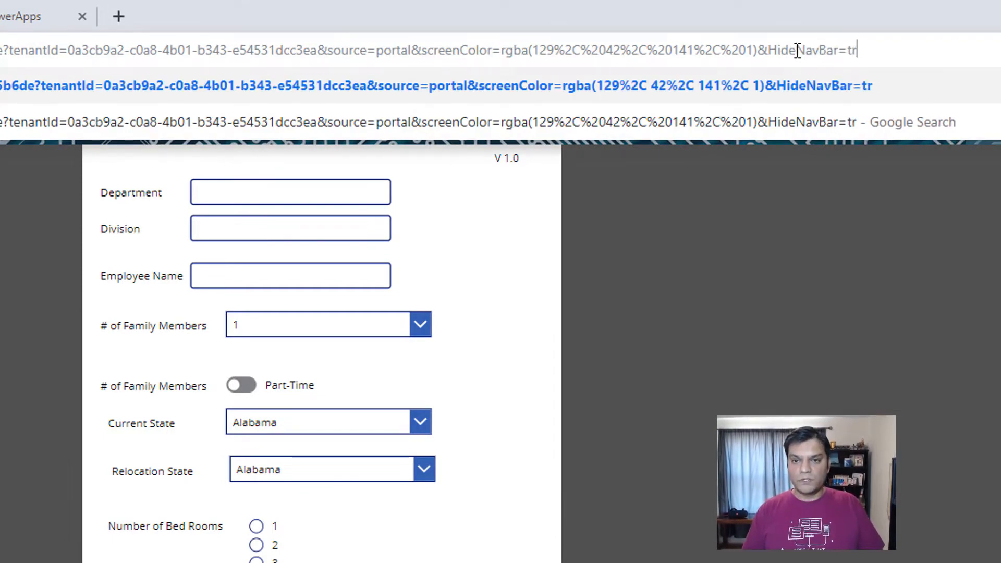
pyautogui.write('ue')
pyautogui.press('Return')
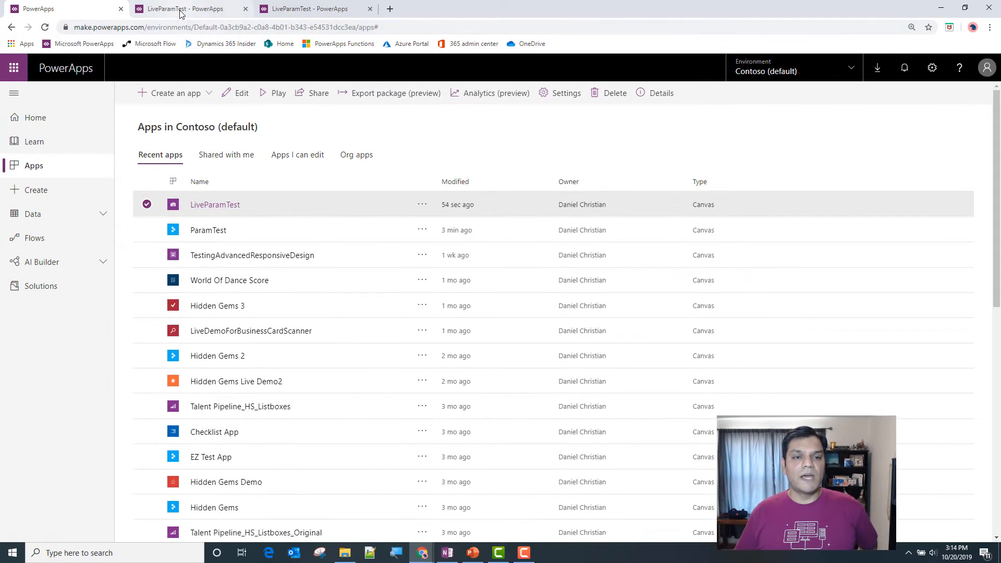
# Step: View the running app without its navigation bar and return to the LiveParamTest form editor
pyautogui.click(180, 11)
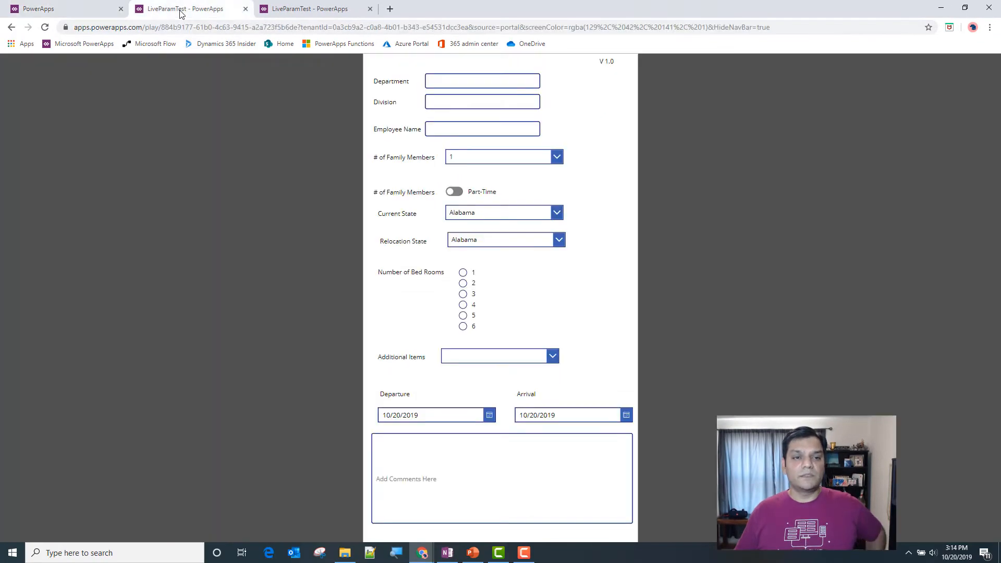
pyautogui.click(292, 9)
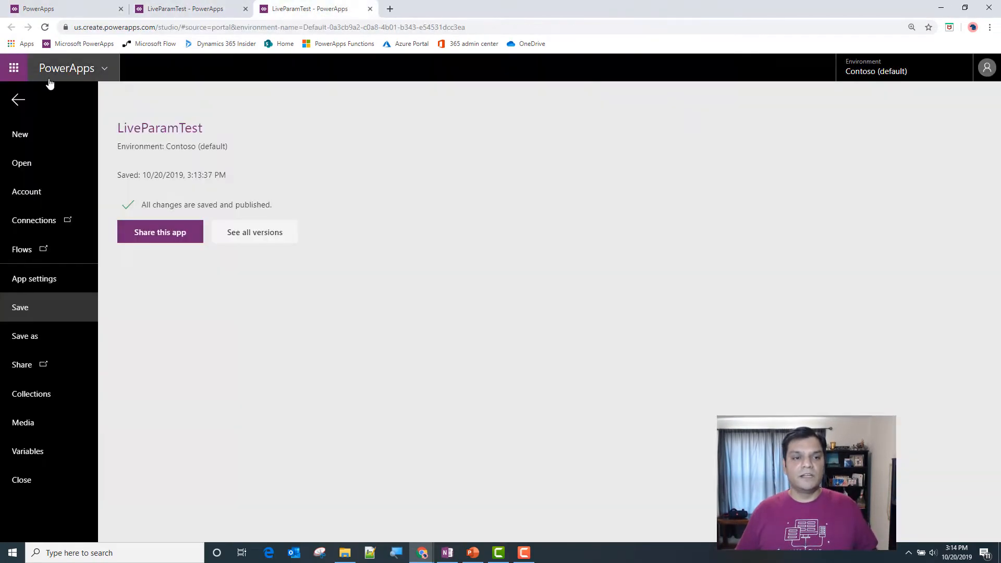
pyautogui.click(25, 101)
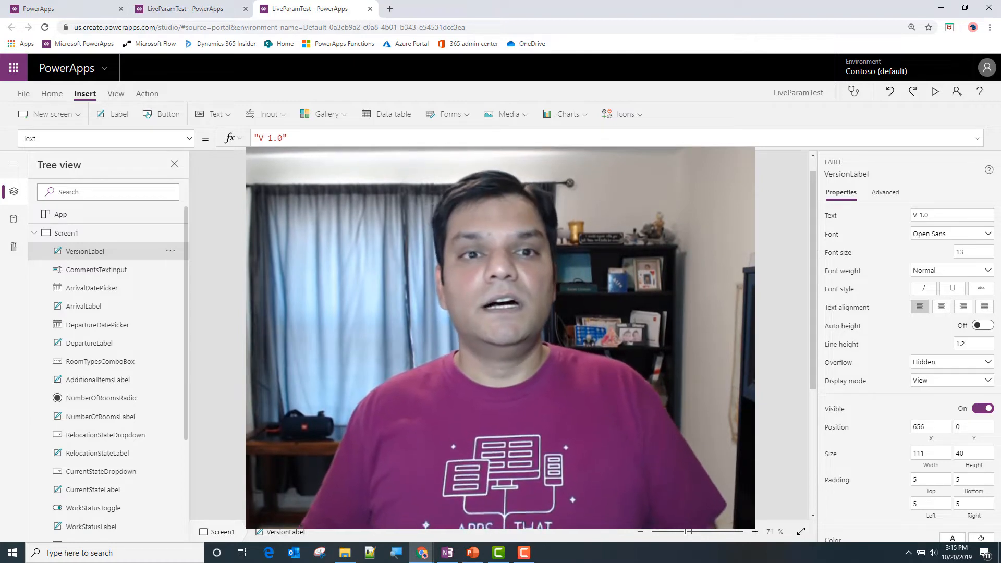
# Step: Set the App object's OnStart formula to Set(DepartmentVar,Param("Department"))
pyautogui.click(99, 217)
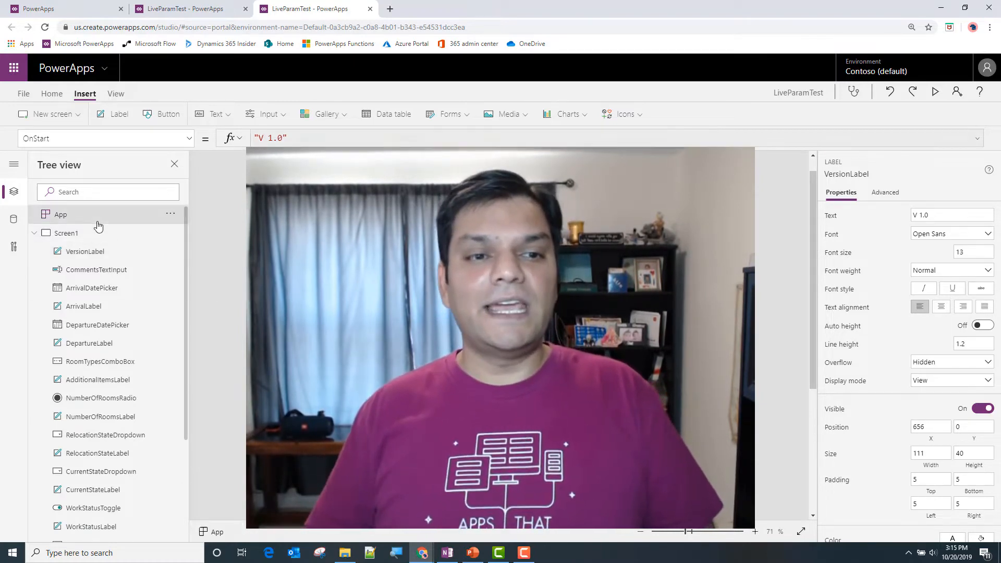
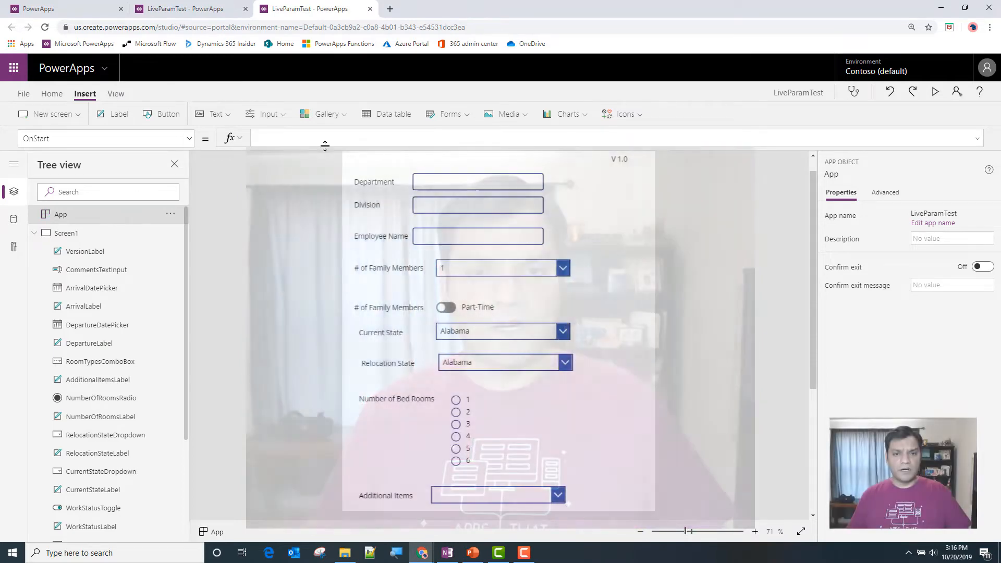
pyautogui.scroll(1, 412, 273)
pyautogui.click(319, 140)
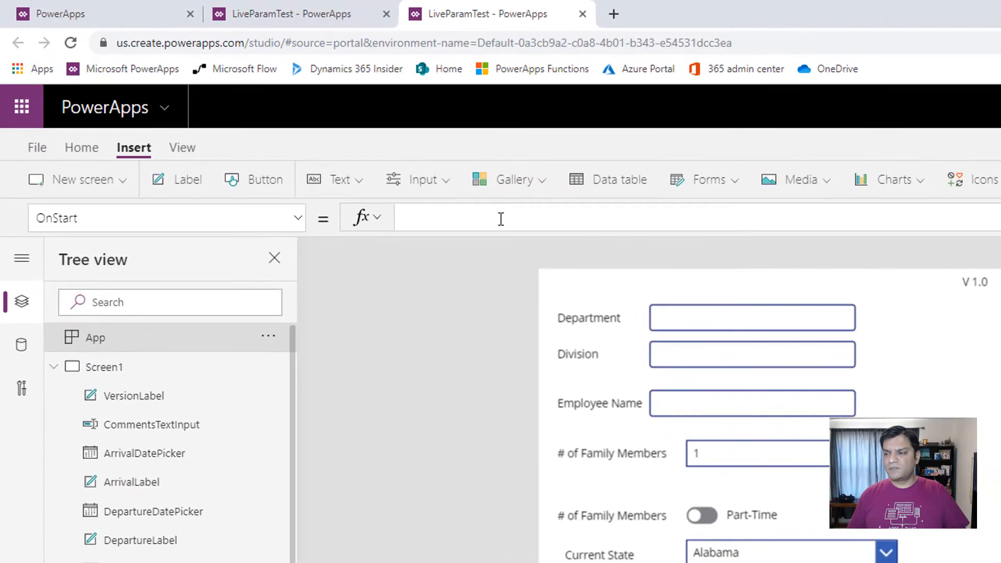
pyautogui.write('Set(Dpart')
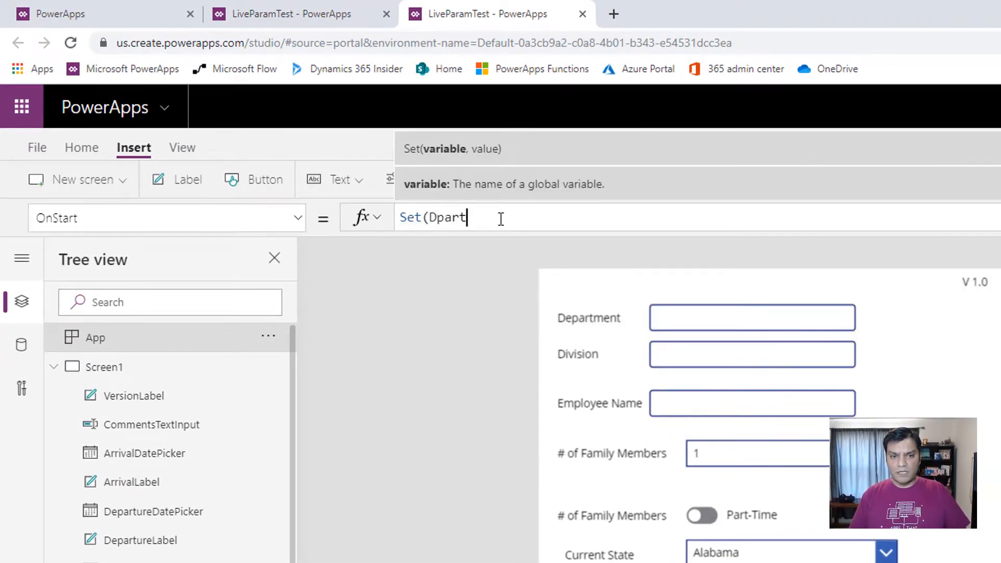
pyautogui.press('BackSpace')
pyautogui.write('epartmentVa')
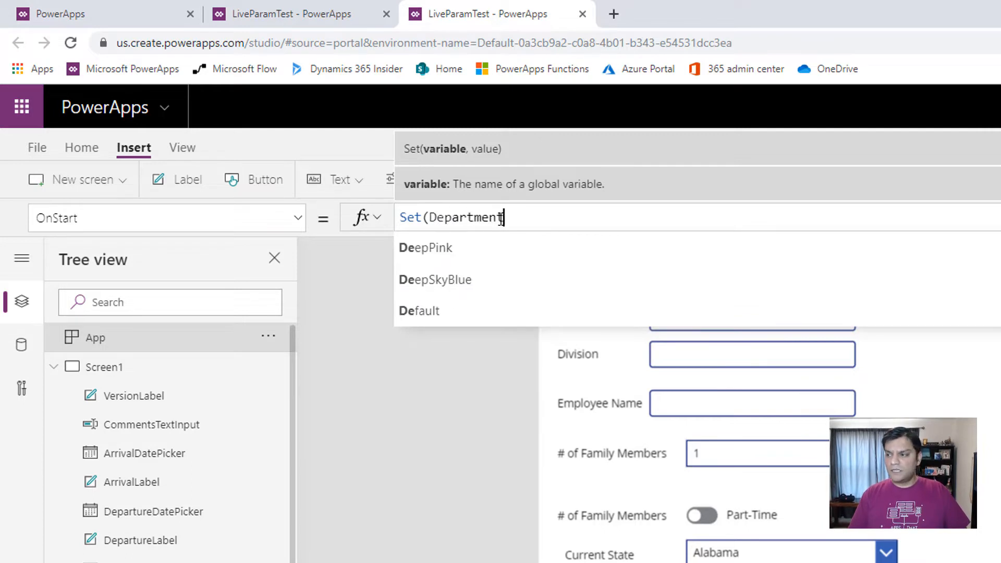
pyautogui.write(',')
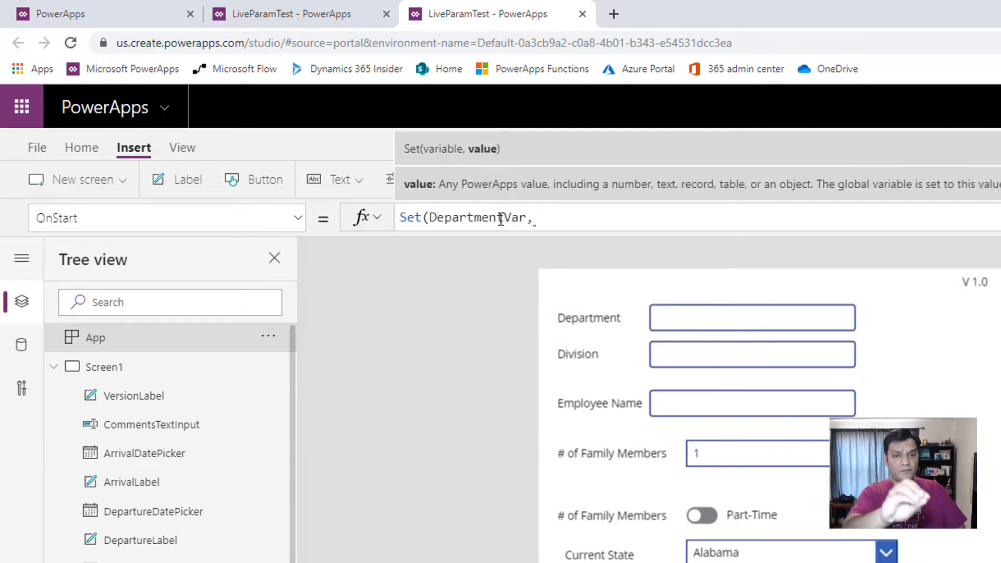
pyautogui.write('P')
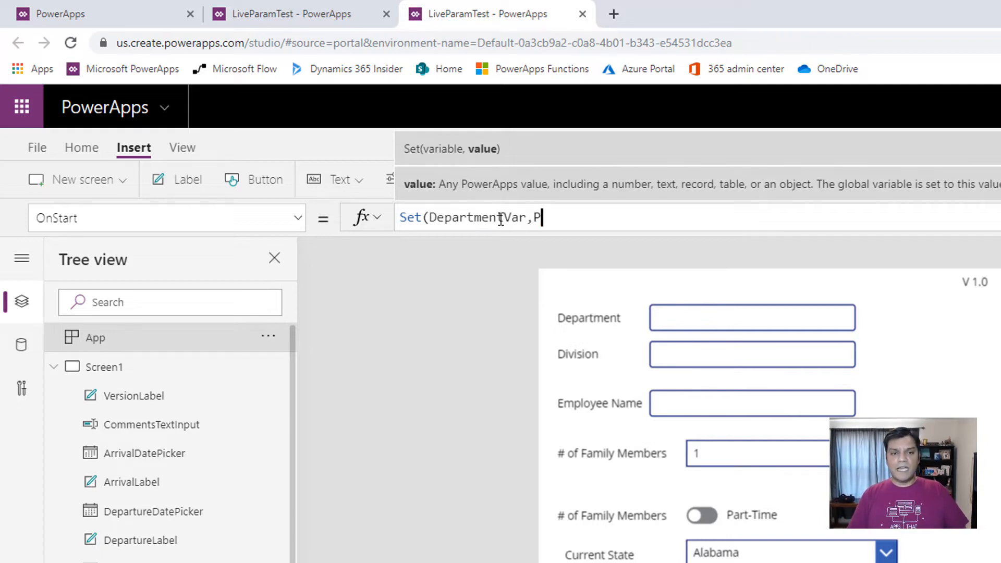
pyautogui.write('aram')
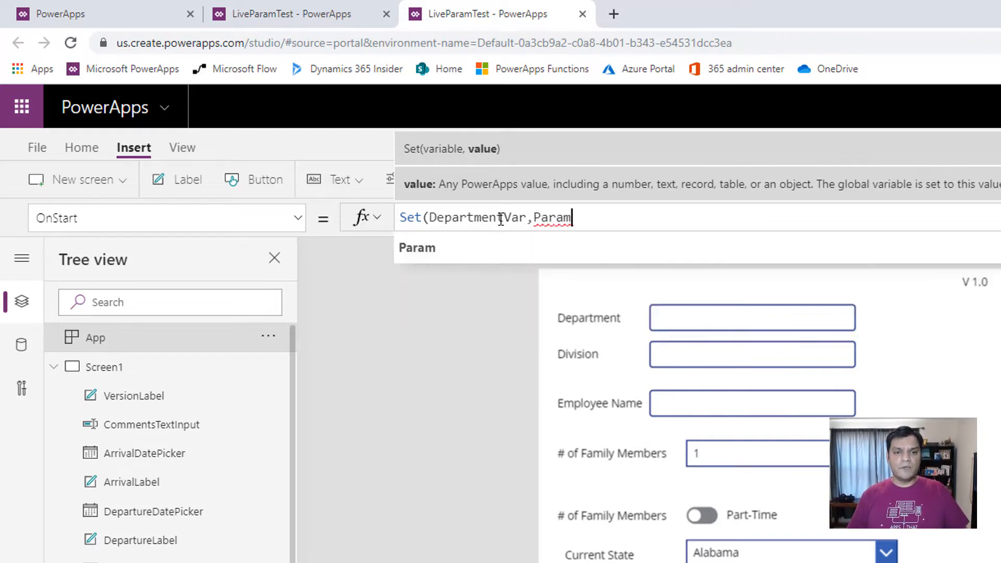
pyautogui.write('(')
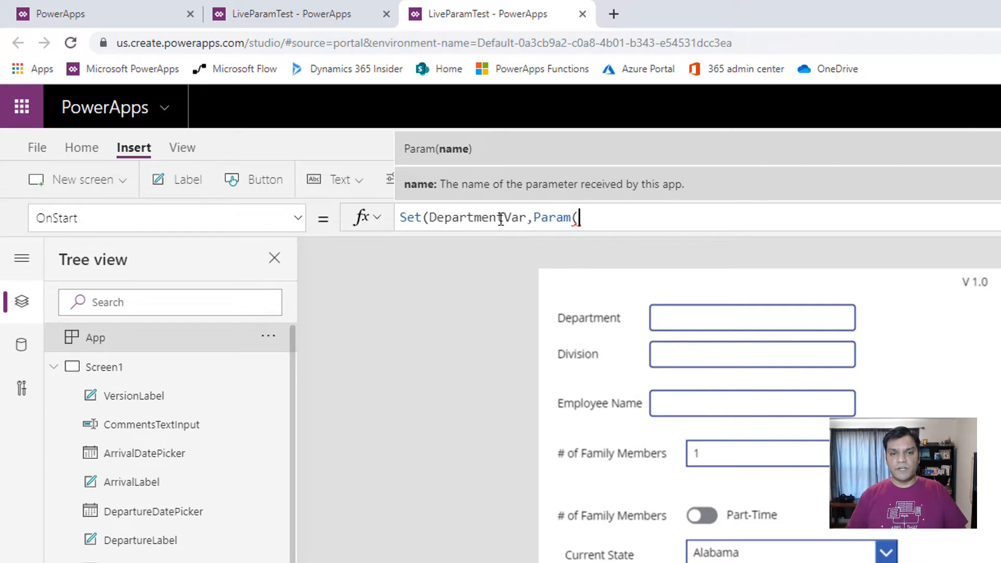
pyautogui.write('"')
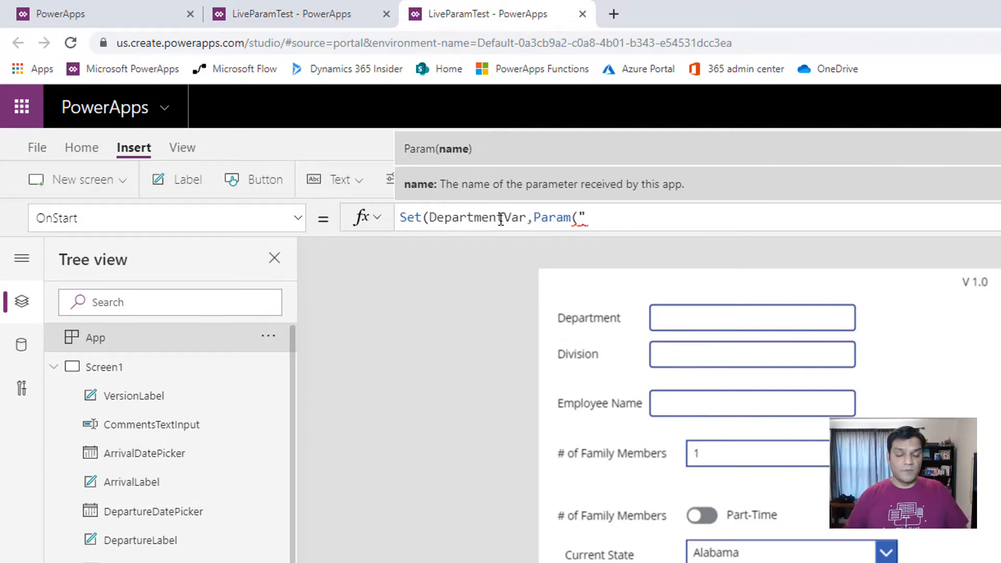
pyautogui.write('D')
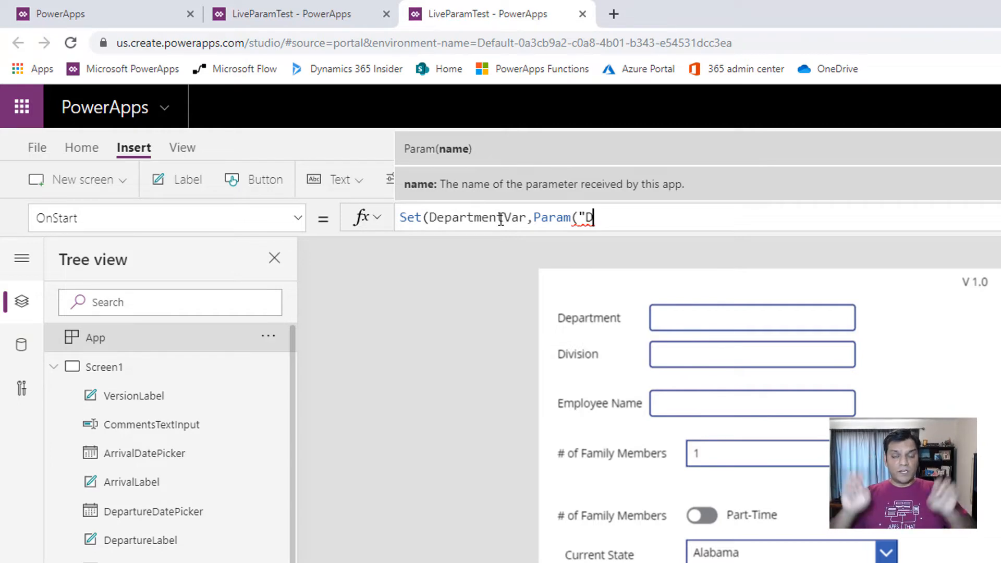
pyautogui.write('epartme')
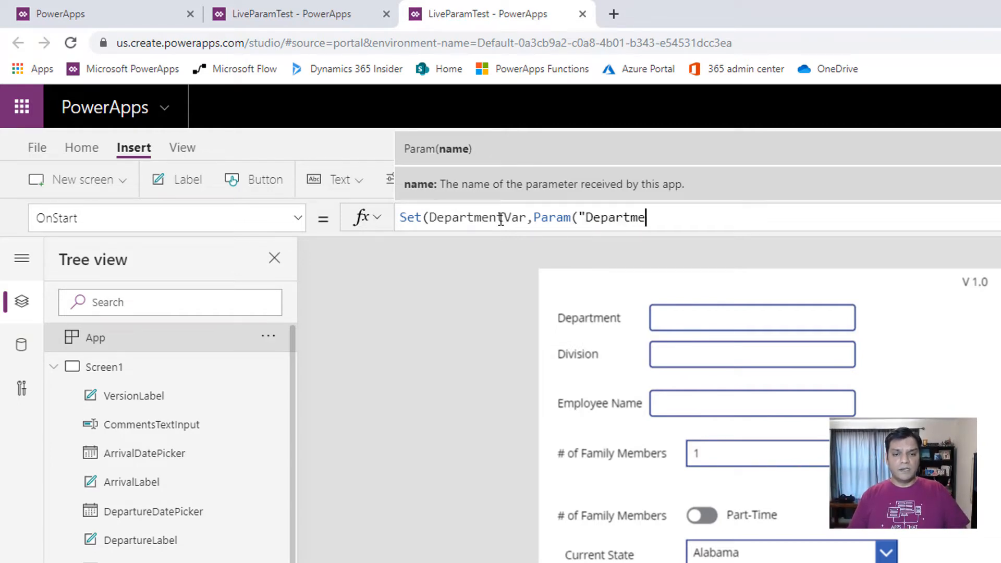
pyautogui.write('nt")')
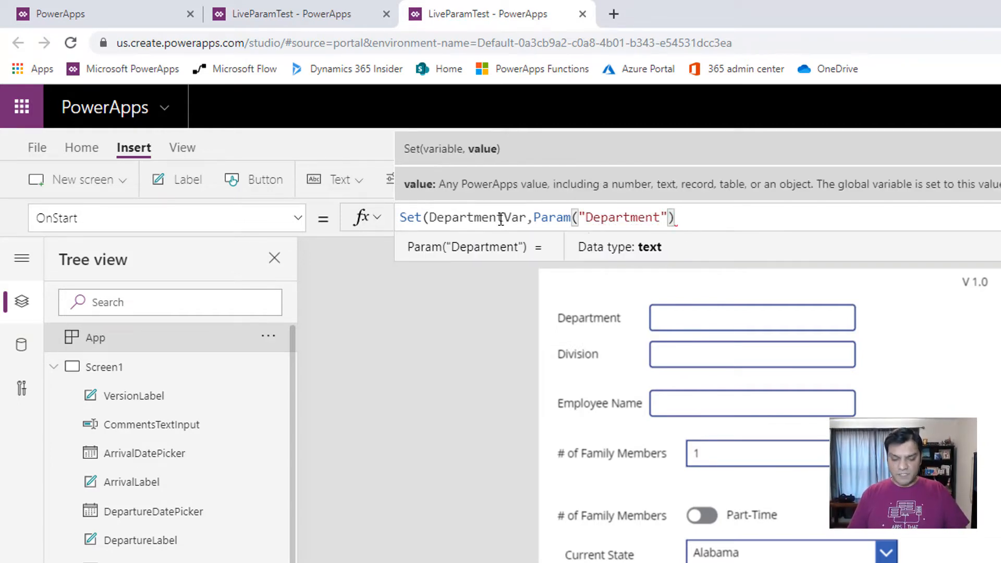
pyautogui.write(')')
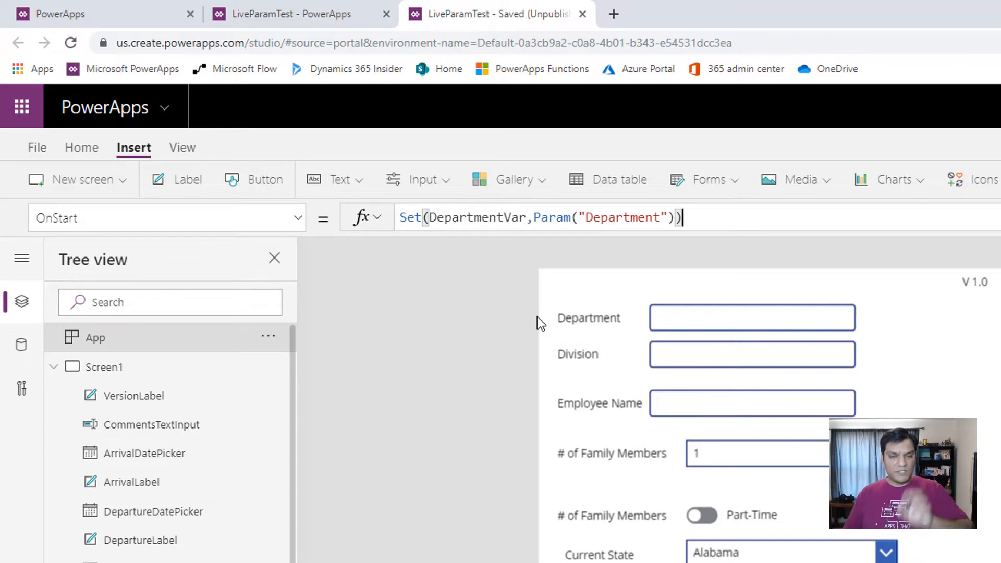
# Step: Set the Default property of the Department text input to DepartmentVar
pyautogui.click(661, 325)
pyautogui.click(303, 218)
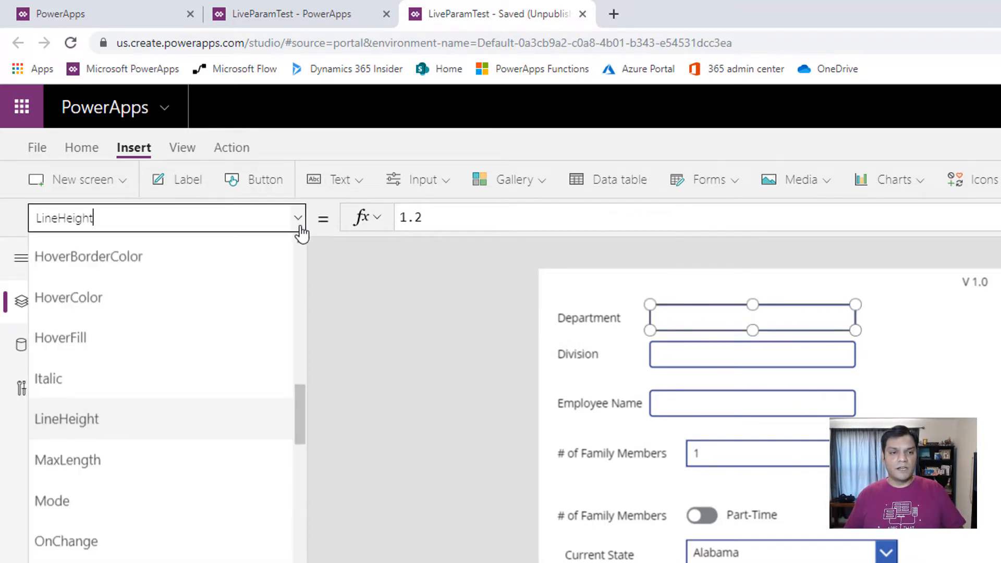
pyautogui.scroll(10, 270, 286)
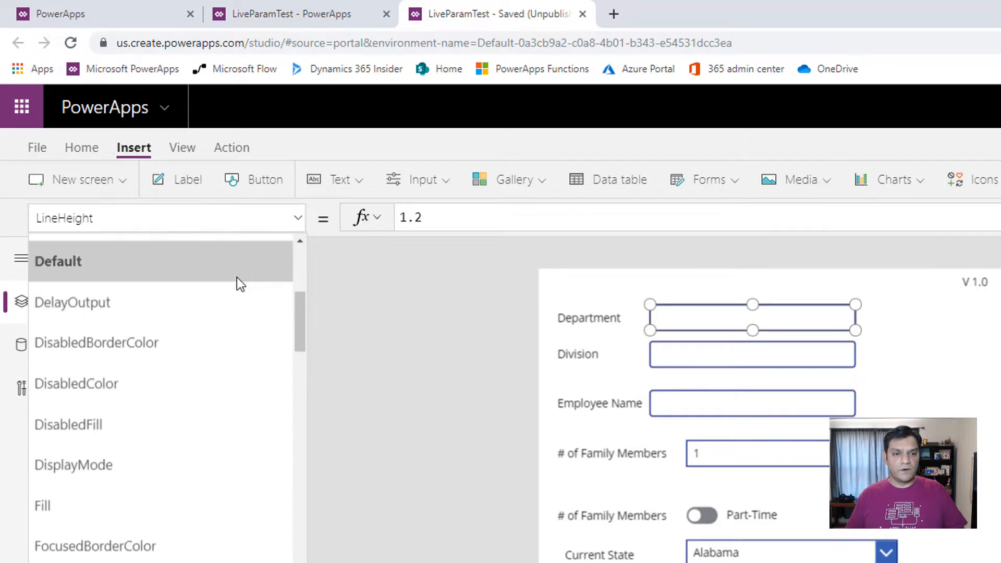
pyautogui.click(237, 277)
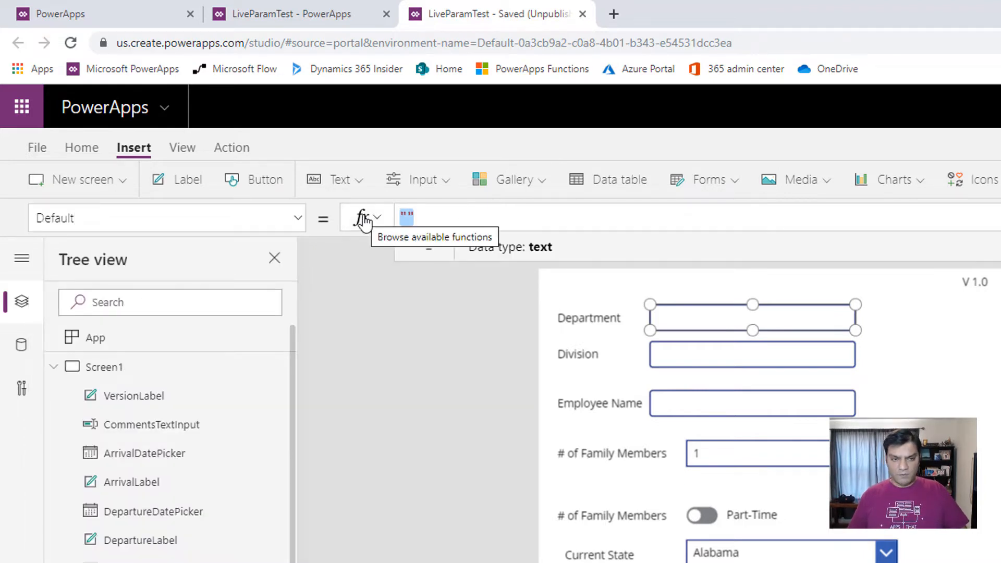
pyautogui.write('Depart')
pyautogui.press('Down')
pyautogui.press('Down')
pyautogui.press('Return')
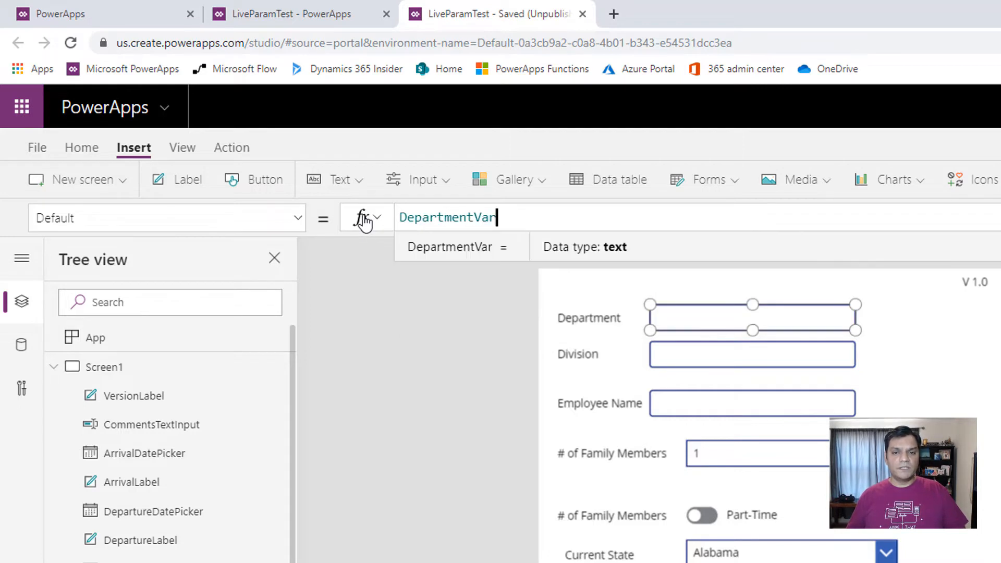
# Step: Set the Text of the version label on the form to "V 1.1"
pyautogui.click(987, 287)
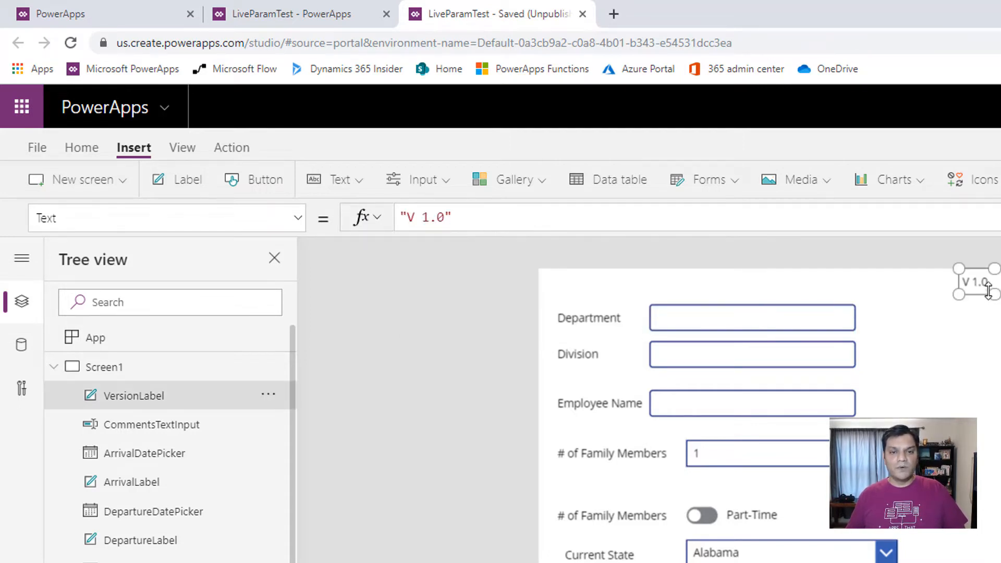
pyautogui.click(582, 218)
pyautogui.press('BackSpace')
pyautogui.write('1')
# Step: Save and publish the LiveParamTest app, and reload the running app in its browser tab
pyautogui.click(37, 147)
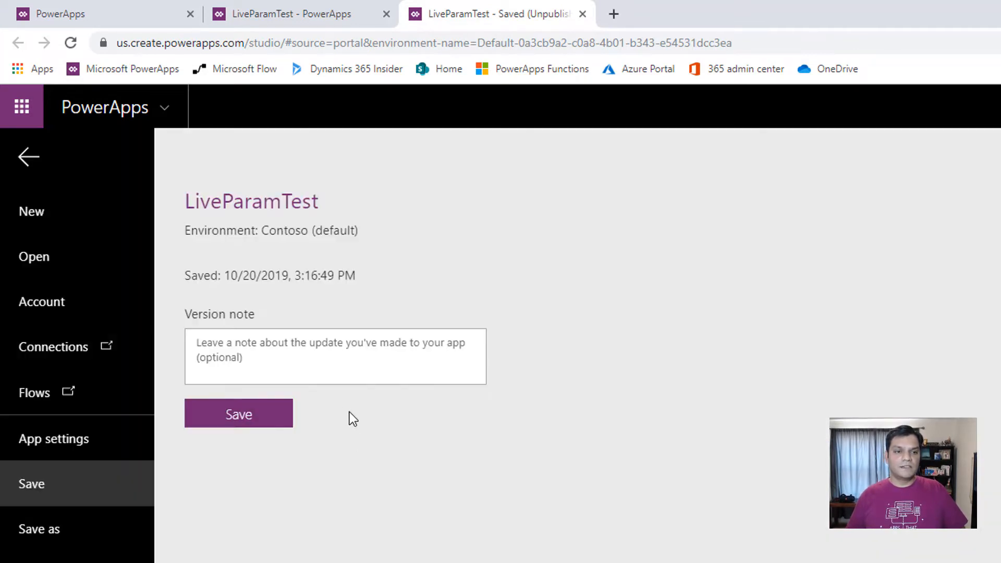
pyautogui.click(273, 425)
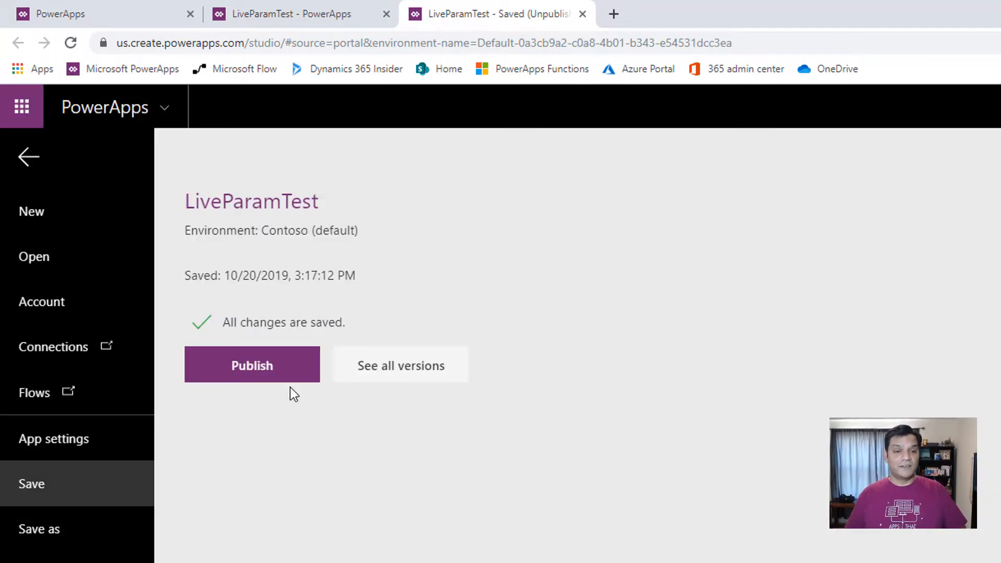
pyautogui.click(271, 367)
pyautogui.click(711, 557)
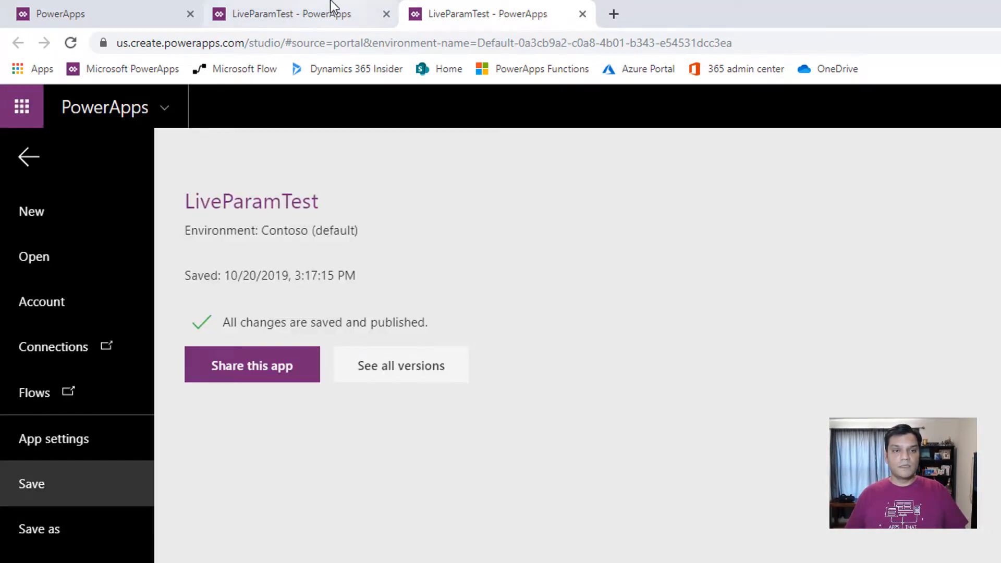
pyautogui.click(334, 12)
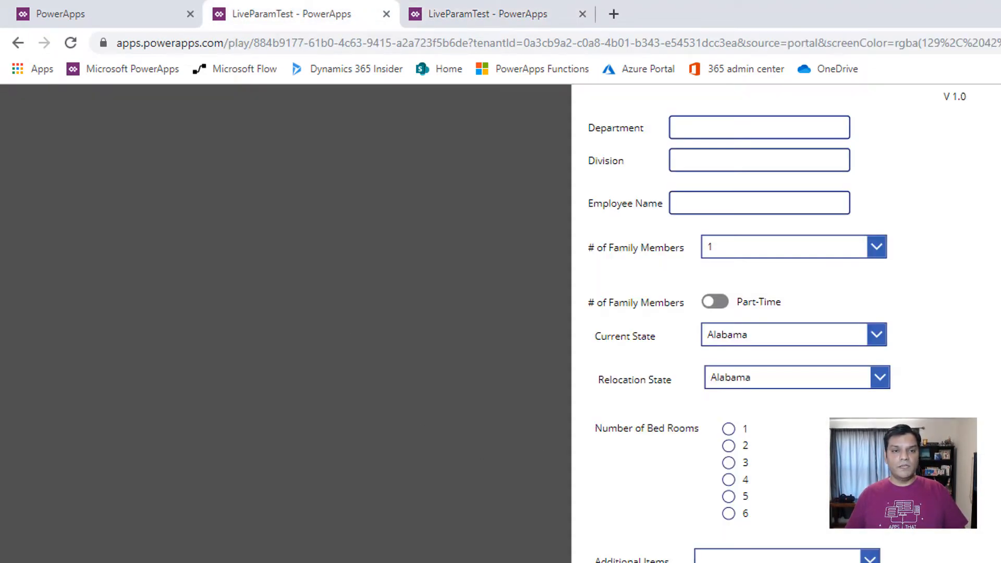
pyautogui.click(72, 42)
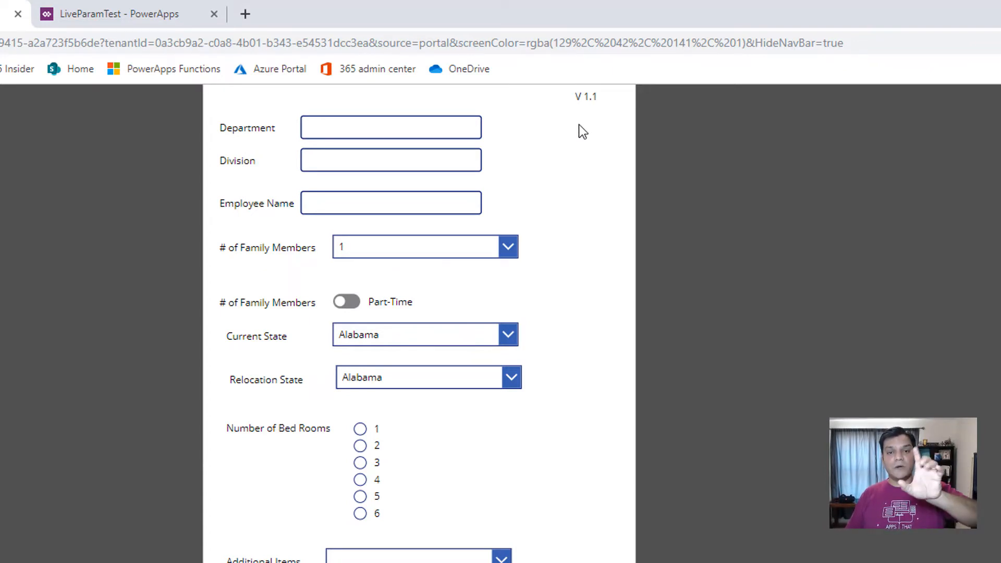
# Step: Append "&Department=Human Resources" to the running app's URL and load the page
pyautogui.click(893, 41)
pyautogui.click(895, 42)
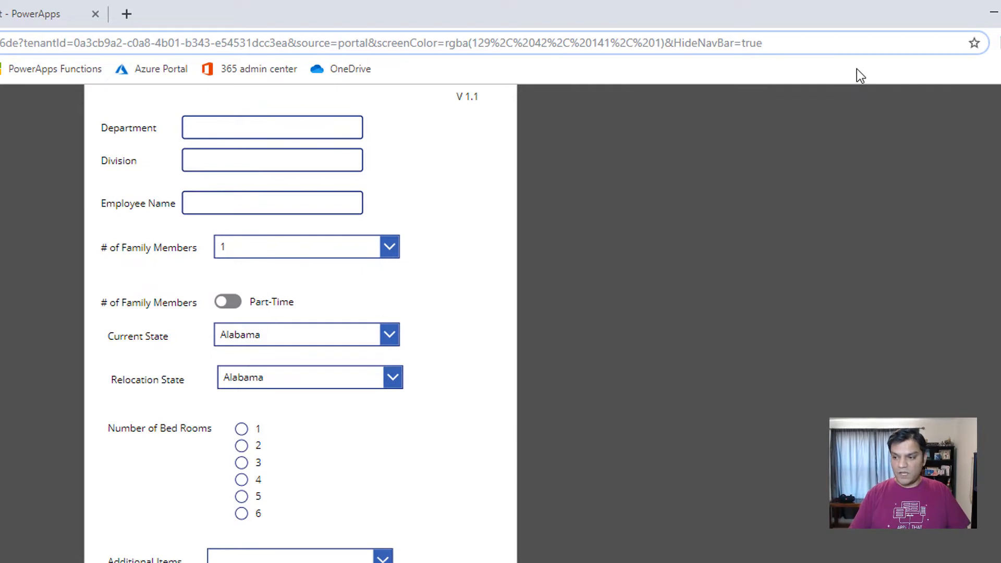
pyautogui.write('&')
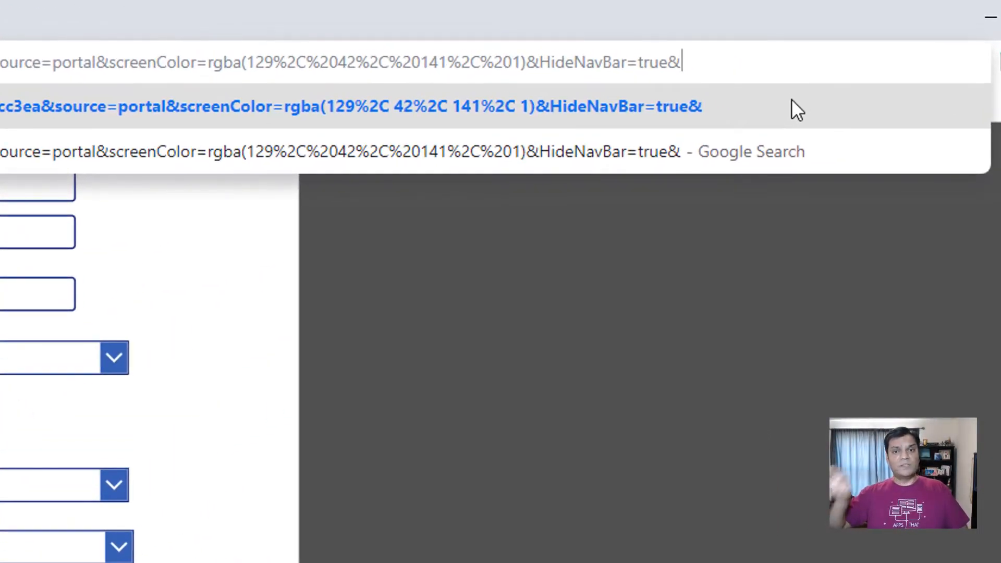
pyautogui.write('De')
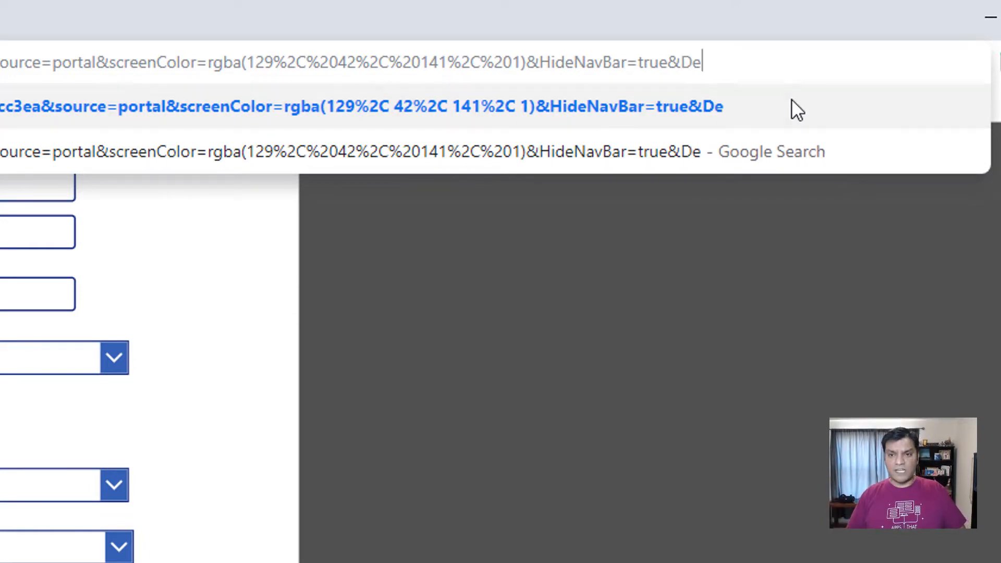
pyautogui.write('partment')
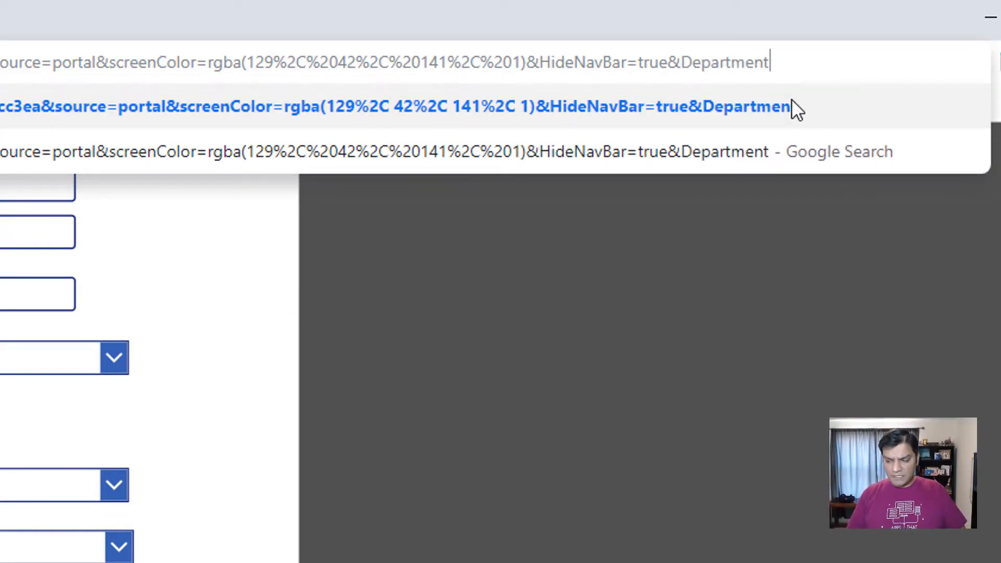
pyautogui.write('=H')
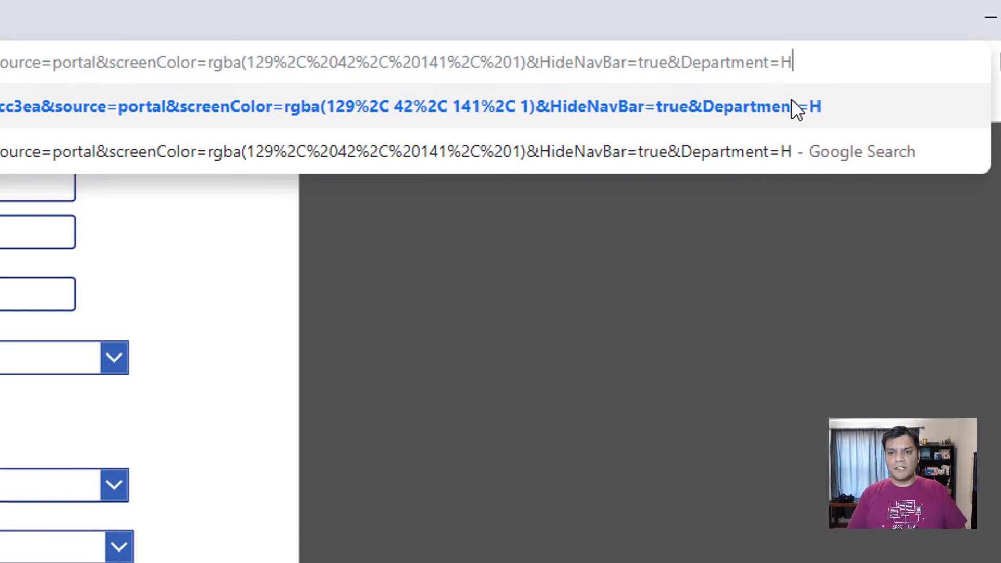
pyautogui.write('uman Resources')
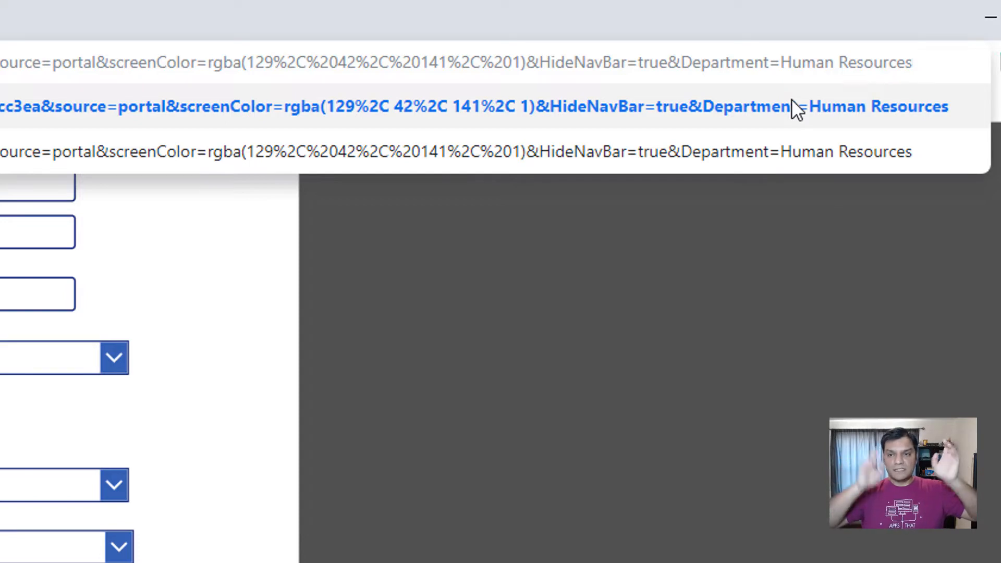
pyautogui.press('Return')
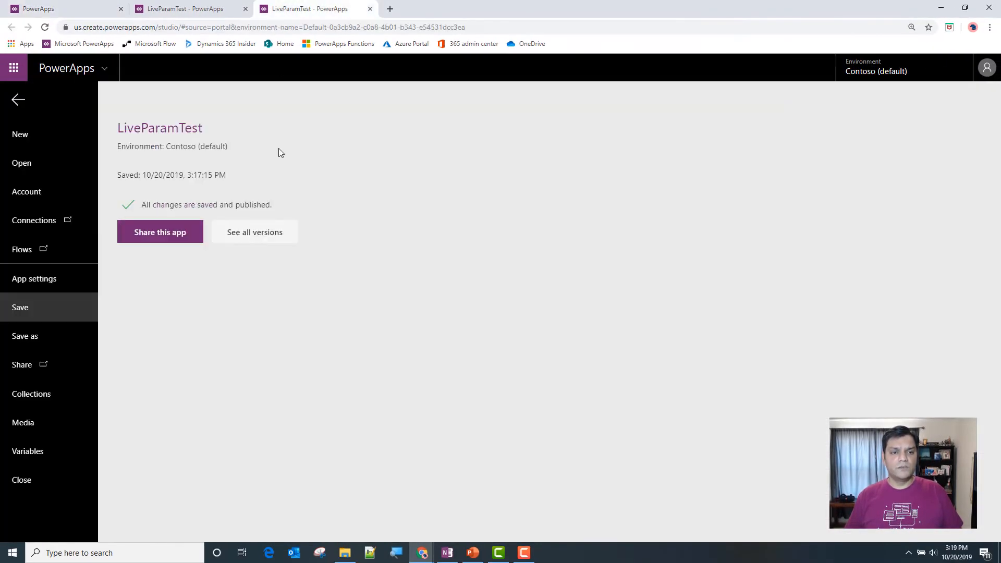
# Step: Return to the form editor and append ;Set(DivisionVar,Param("Division")) to the App object's OnStart formula
pyautogui.click(18, 99)
pyautogui.click(113, 214)
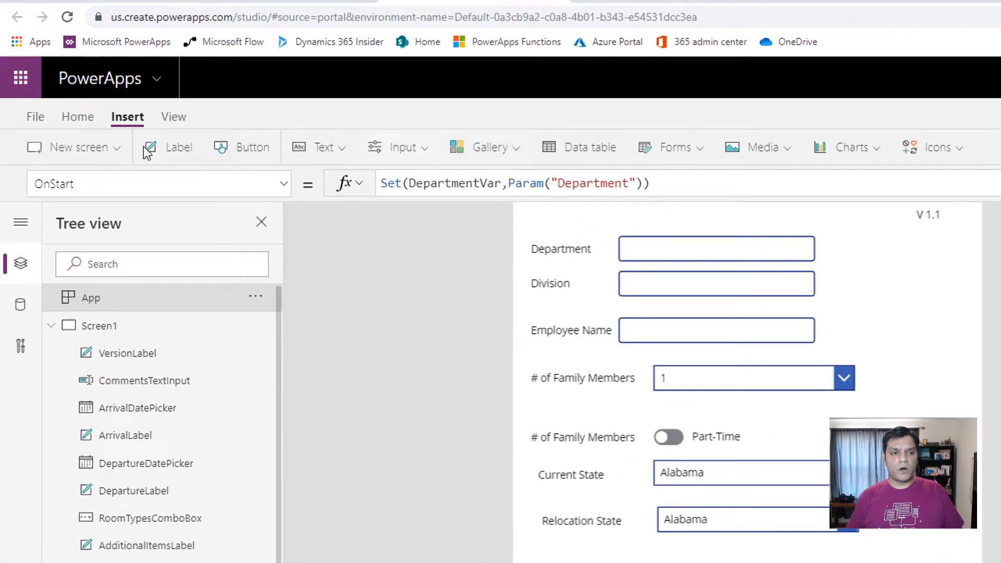
pyautogui.click(714, 188)
pyautogui.write(';Set(')
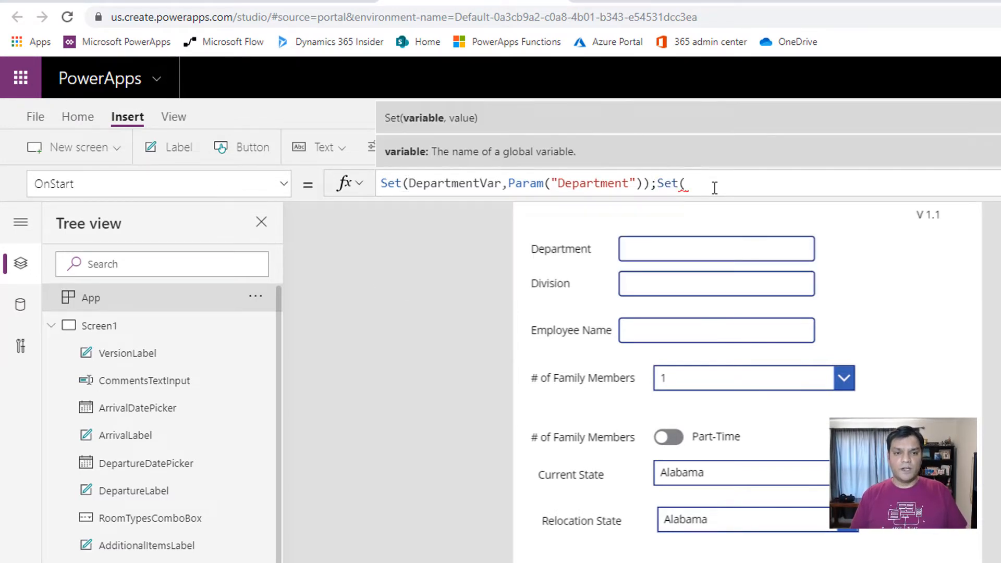
pyautogui.write('Division')
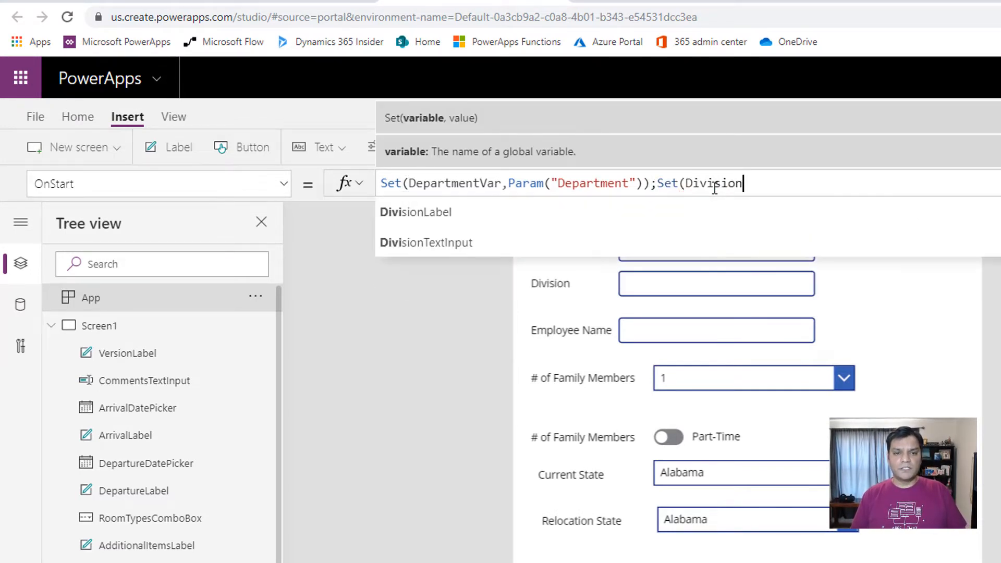
pyautogui.write('Var,Par')
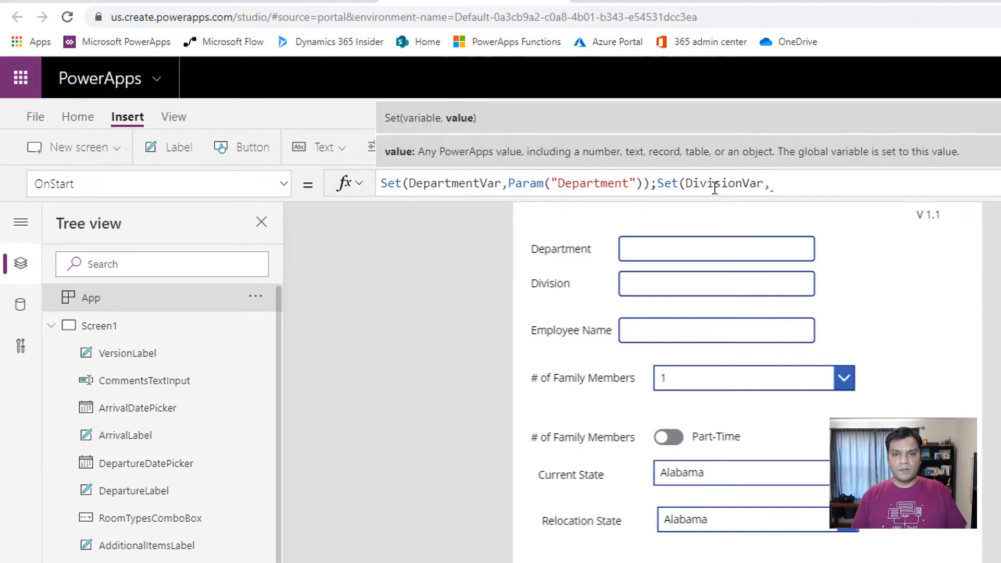
pyautogui.write('am(')
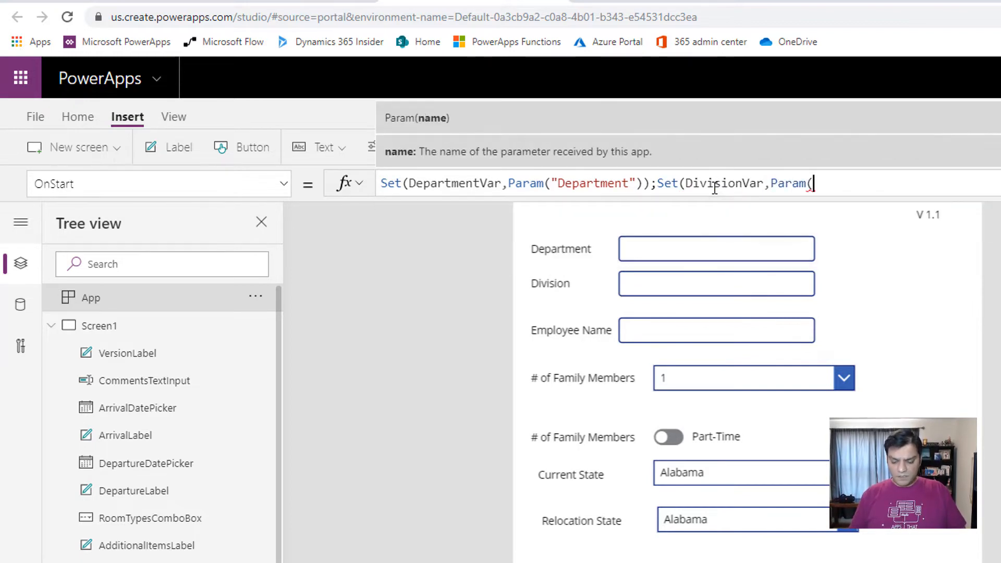
pyautogui.write('"D')
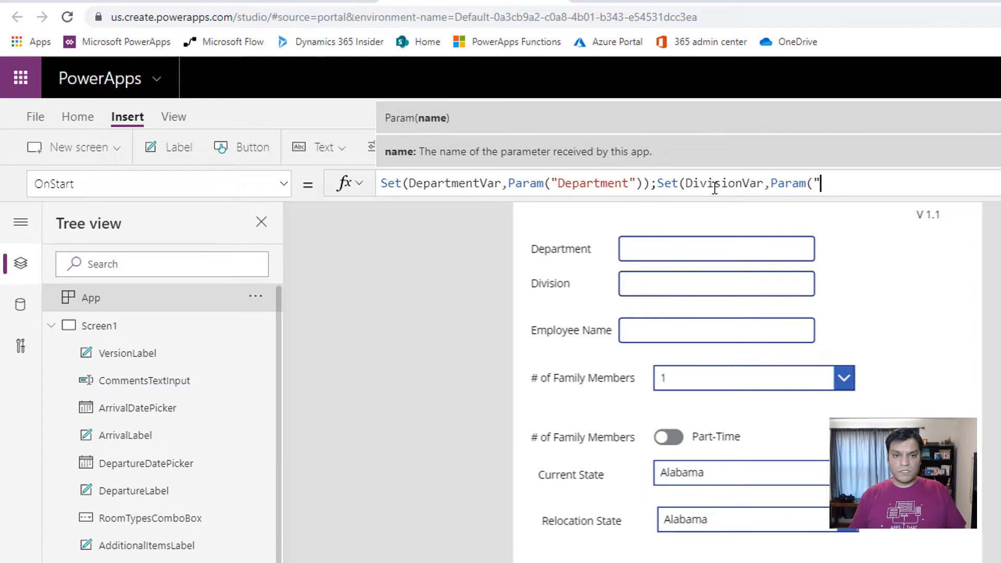
pyautogui.write('ivision')
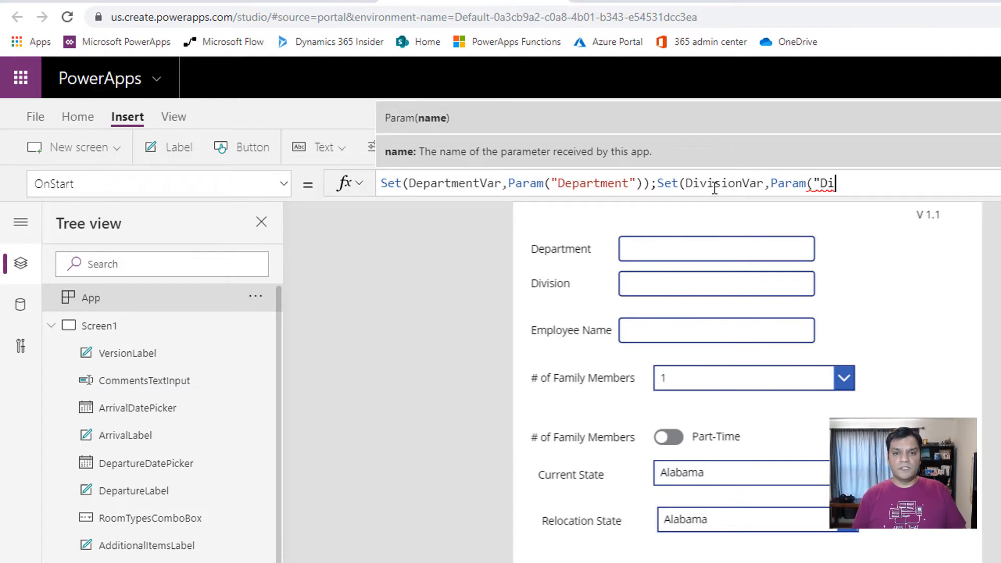
pyautogui.write('"))')
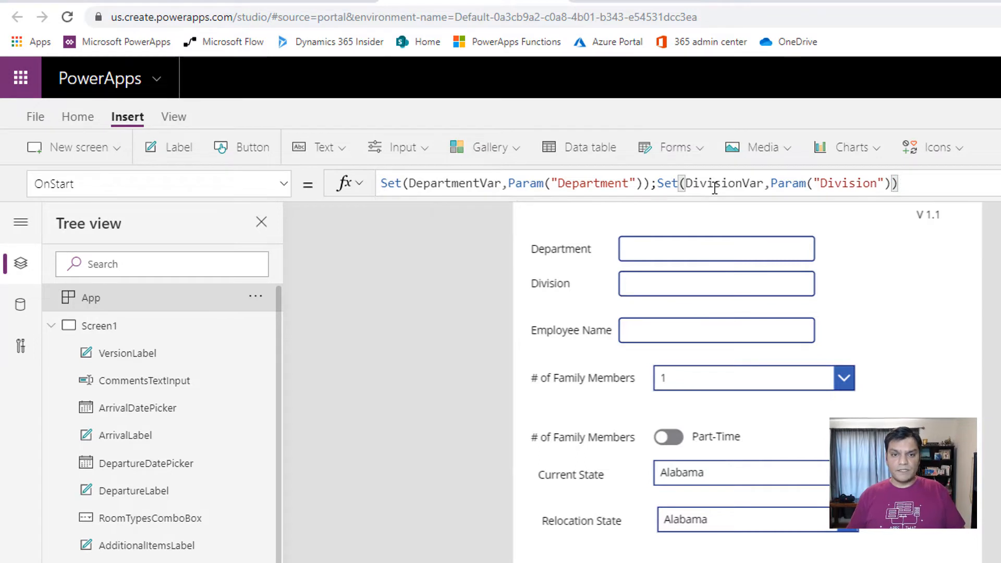
# Step: Set the Default property of the Division text input to DivisionVar
pyautogui.click(672, 290)
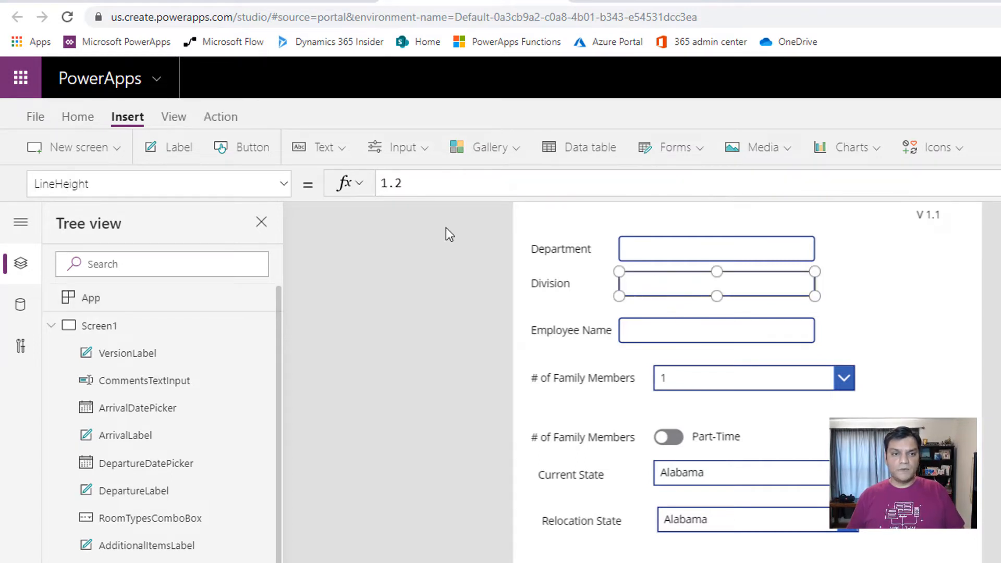
pyautogui.click(282, 183)
pyautogui.scroll(10, 190, 407)
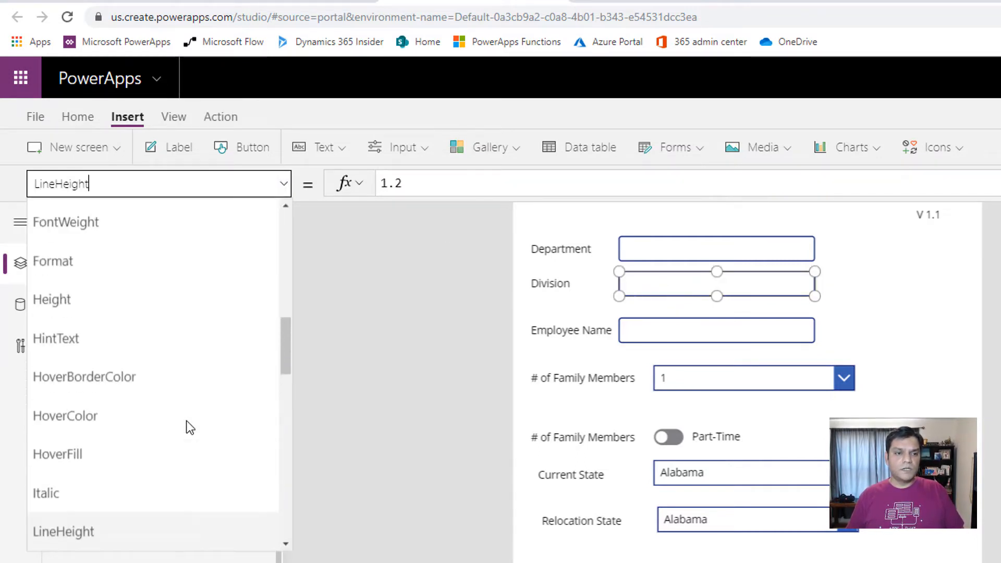
pyautogui.click(164, 387)
pyautogui.moveTo(401, 184); pyautogui.dragTo(337, 193)
pyautogui.write('Division')
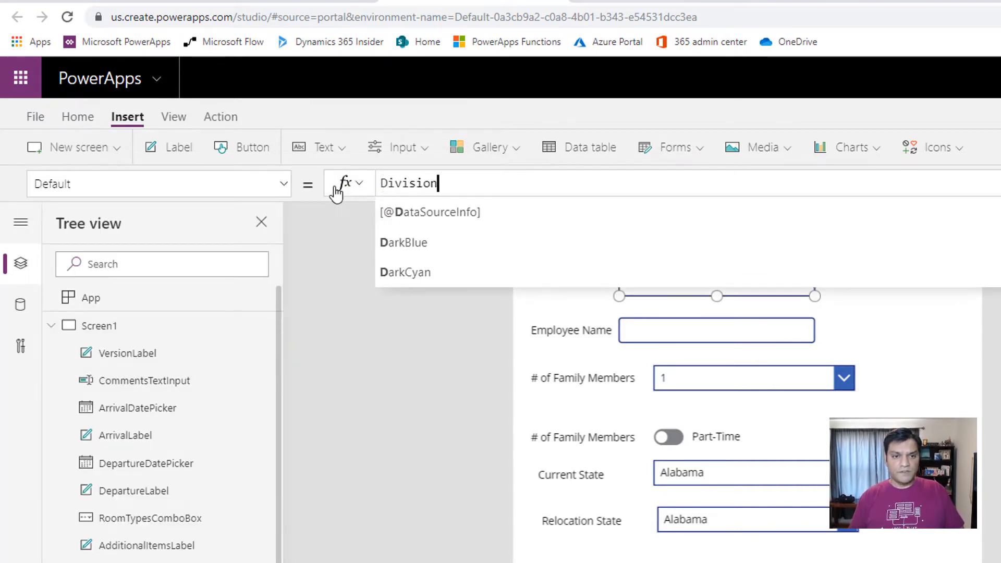
pyautogui.press('Down')
pyautogui.press('Down')
pyautogui.press('Down')
pyautogui.press('Tab')
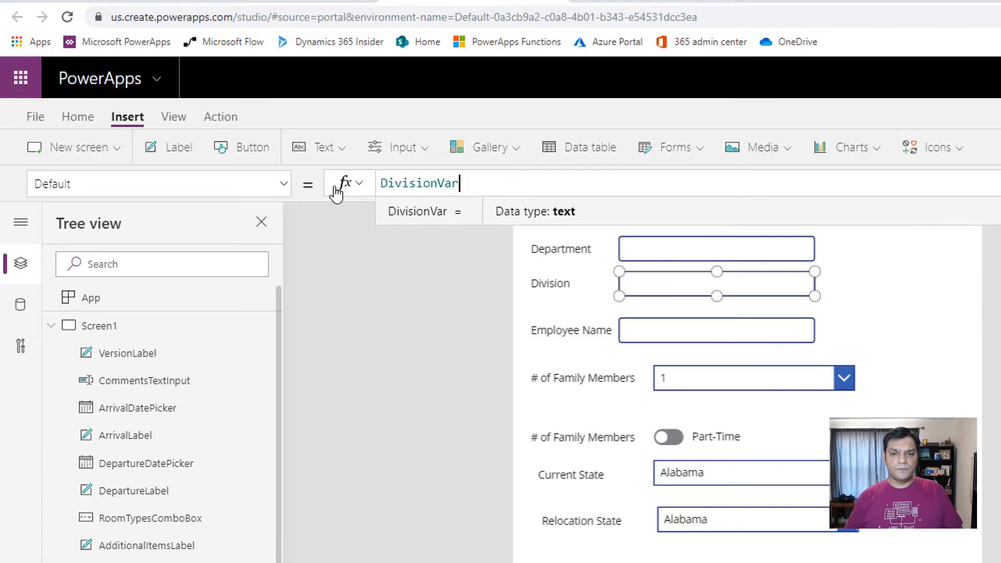
# Step: Change the version label's Text to "V 1.2"
pyautogui.scroll(1, 914, 347)
pyautogui.click(945, 260)
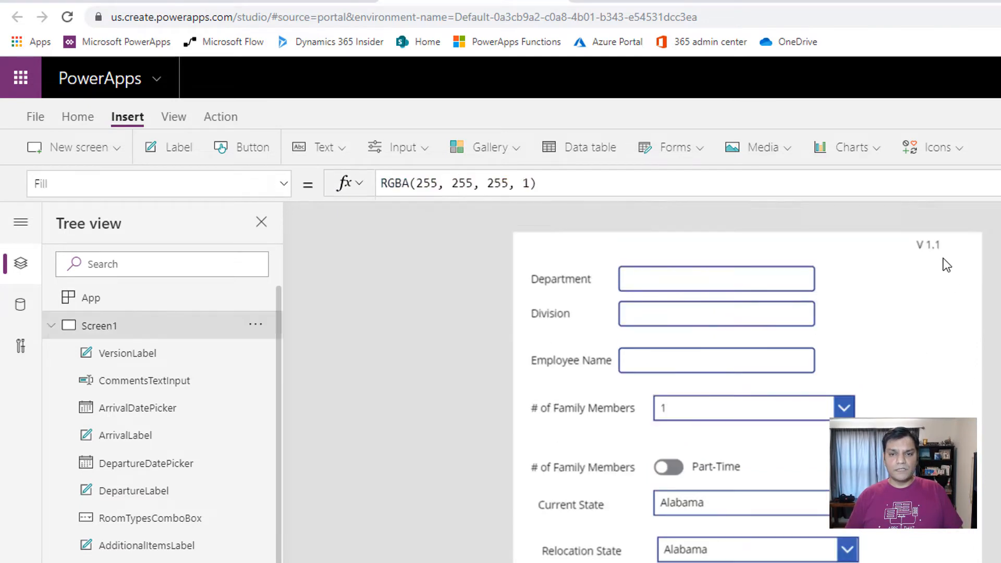
pyautogui.click(933, 245)
pyautogui.click(504, 183)
pyautogui.press('Left')
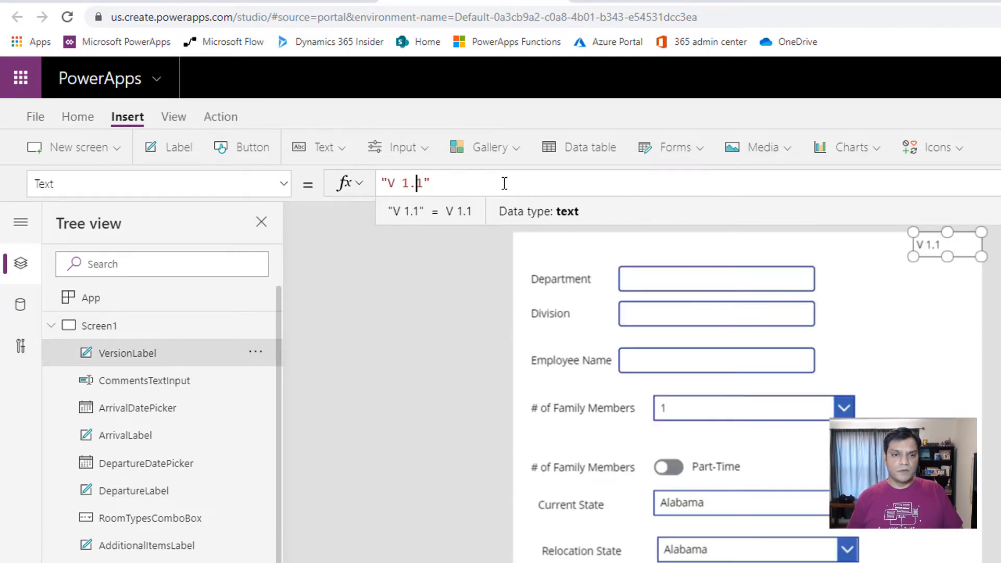
pyautogui.press('BackSpace')
pyautogui.write('2')
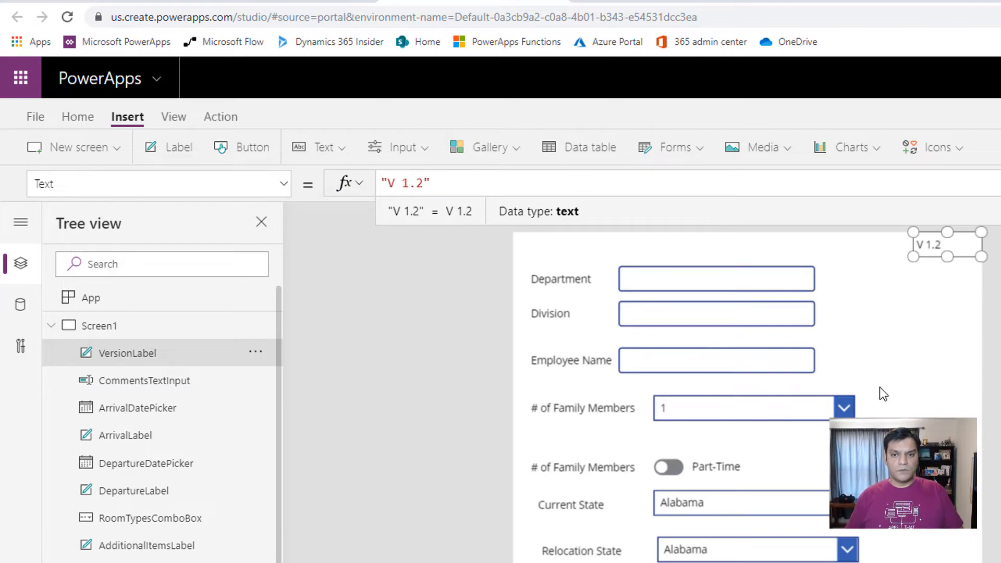
pyautogui.click(894, 398)
# Step: Save and publish the updated app, and refresh the running app to load version V 1.2
pyautogui.click(39, 109)
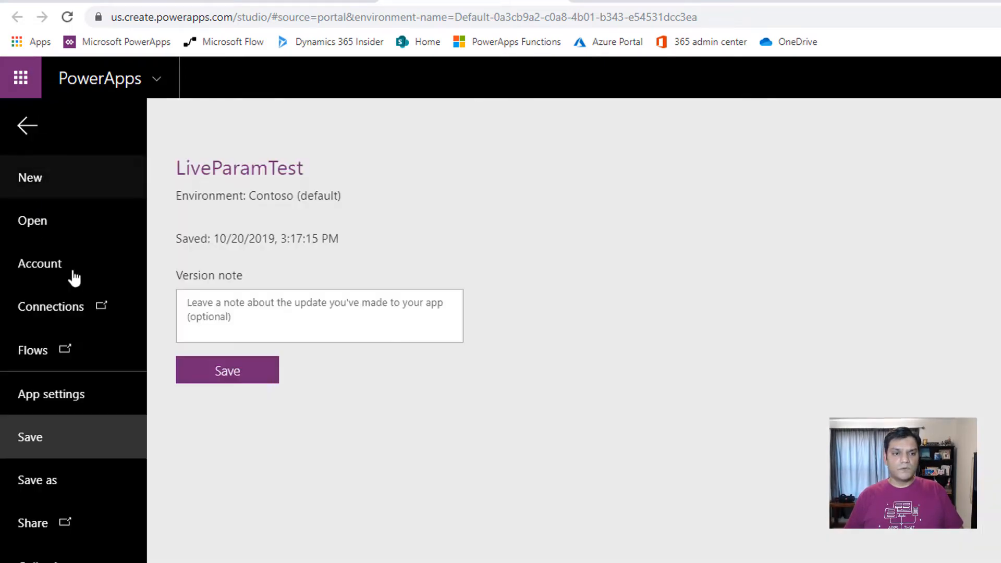
pyautogui.click(241, 383)
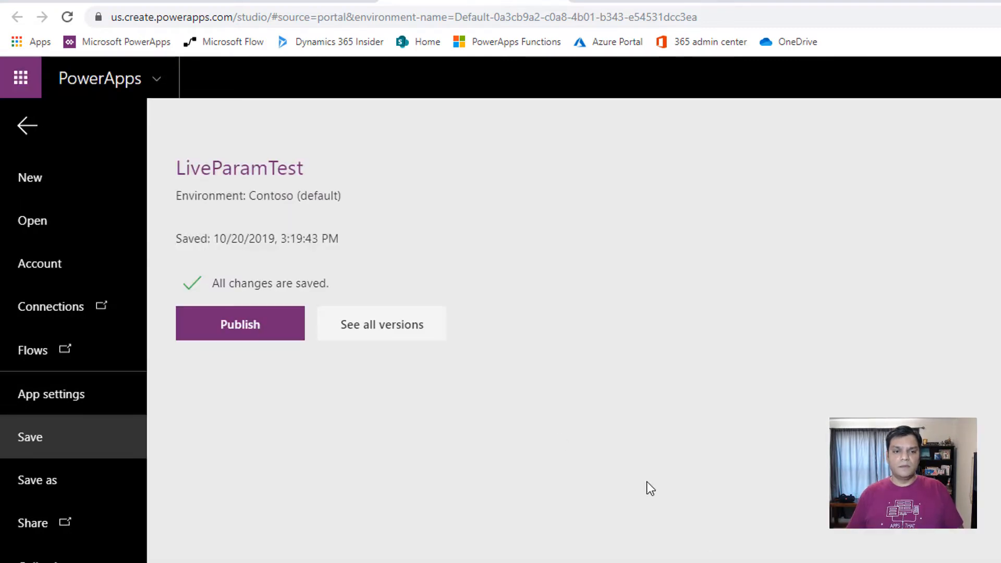
pyautogui.click(291, 336)
pyautogui.click(716, 521)
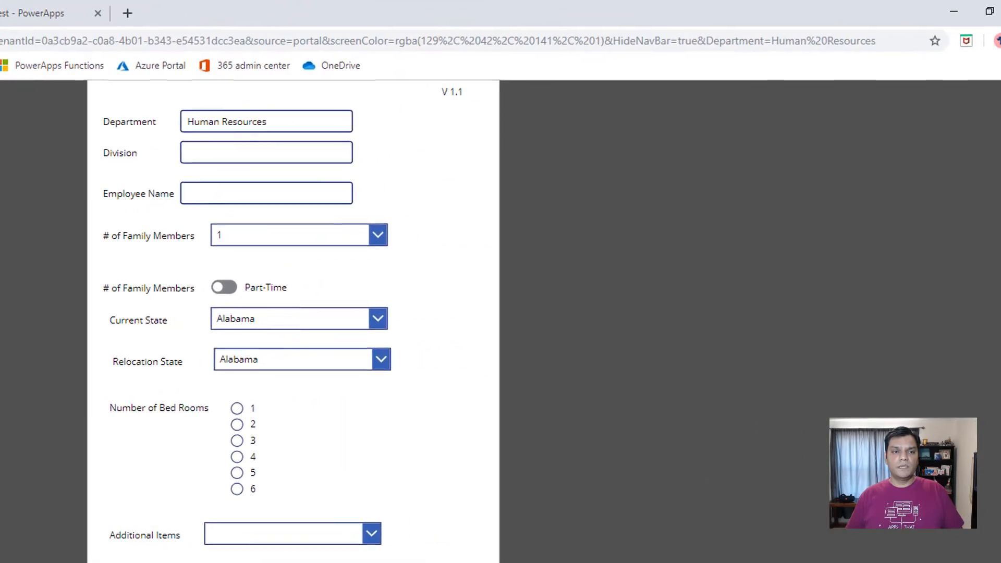
pyautogui.press('F5')
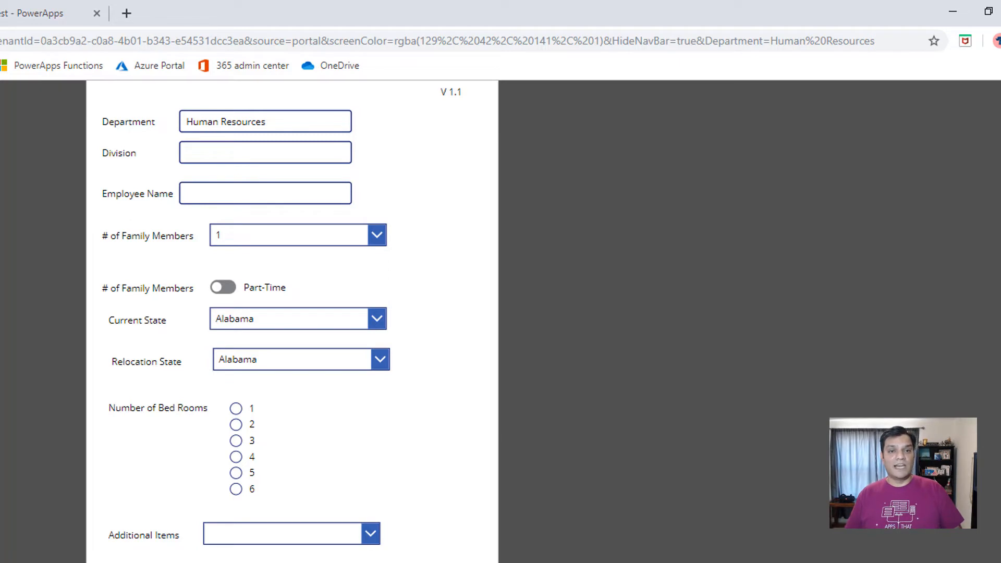
pyautogui.press('F5')
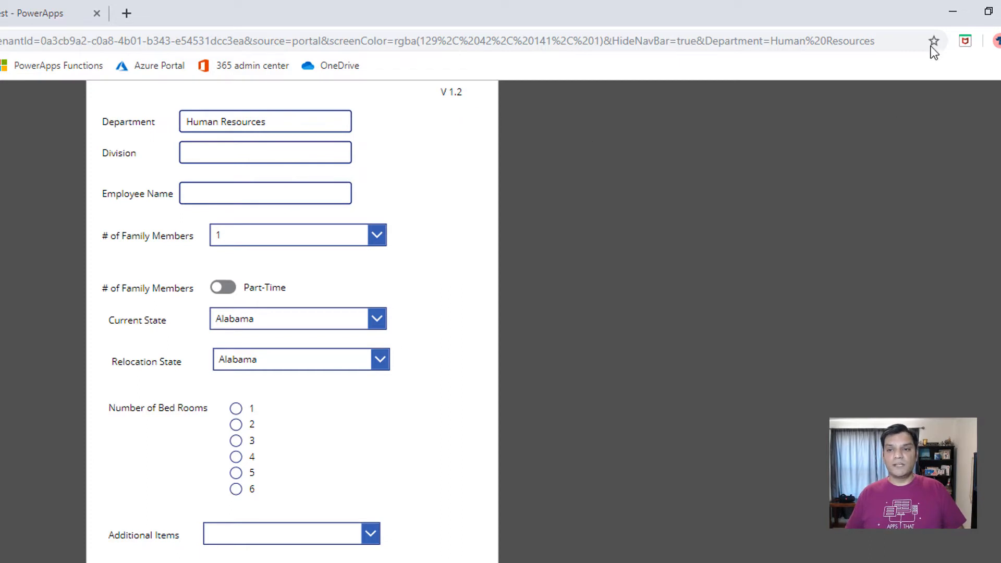
# Step: Append &Division=North East to the running app's URL and load it
pyautogui.click(894, 40)
pyautogui.press('End')
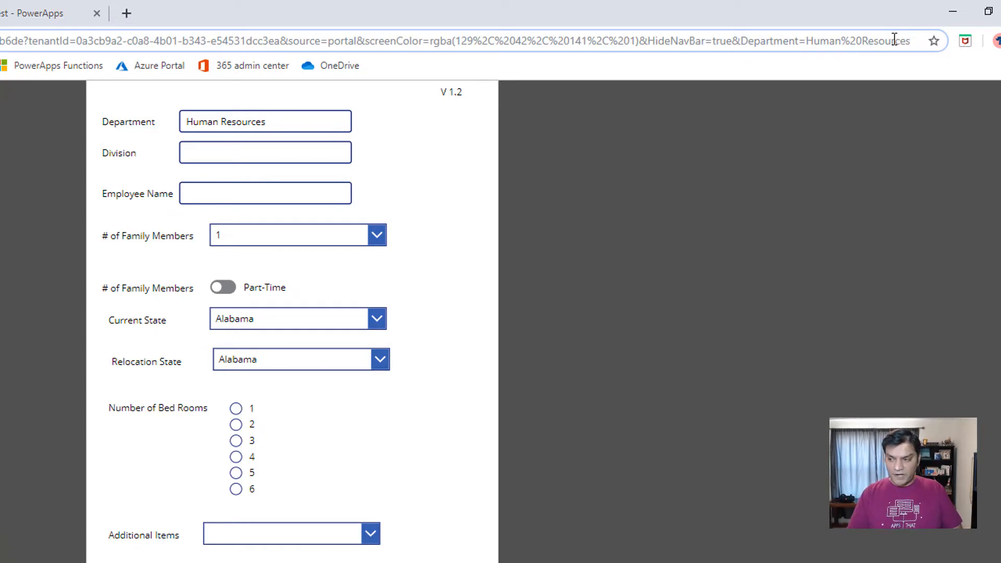
pyautogui.write('&')
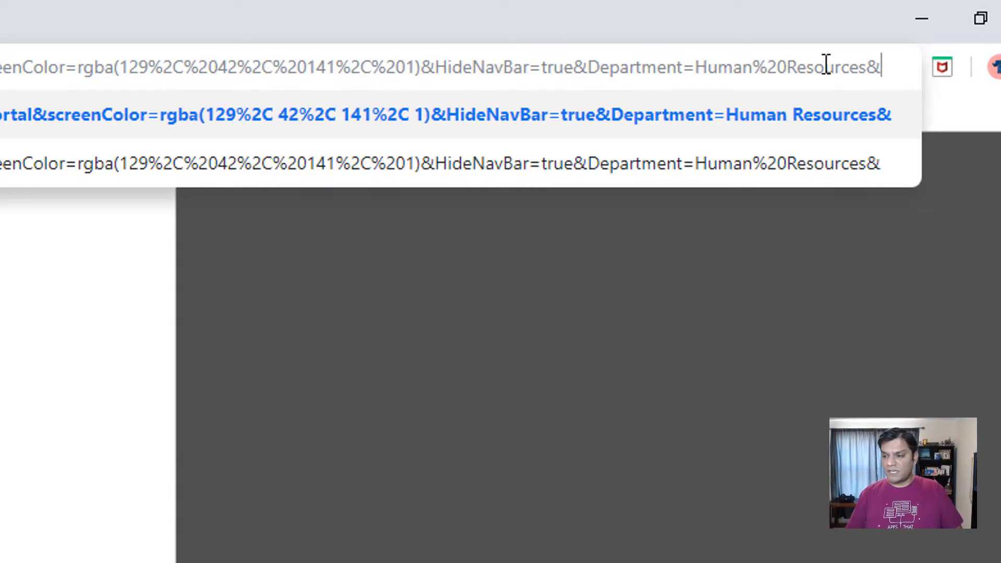
pyautogui.write('Division')
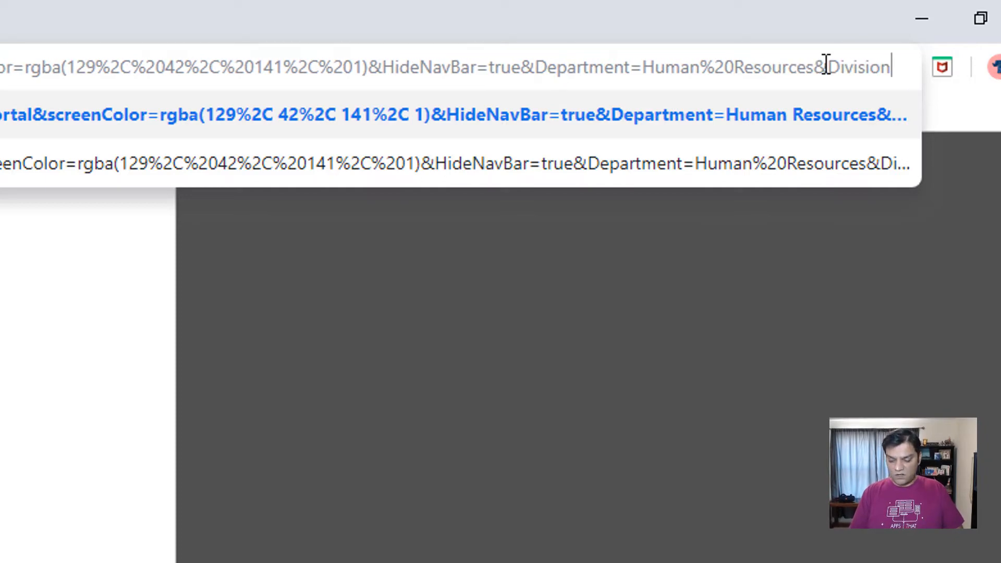
pyautogui.write('=North East')
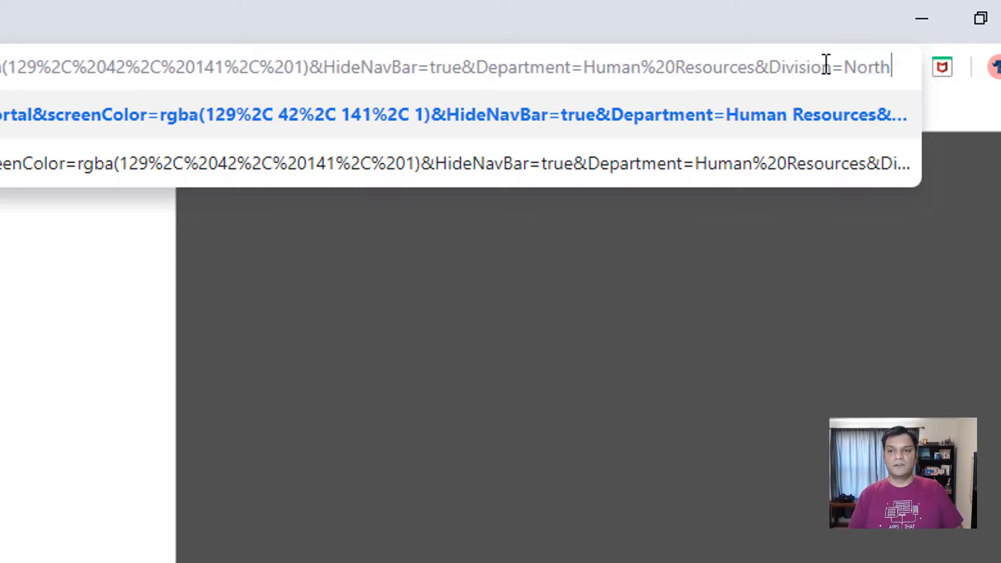
pyautogui.press('Return')
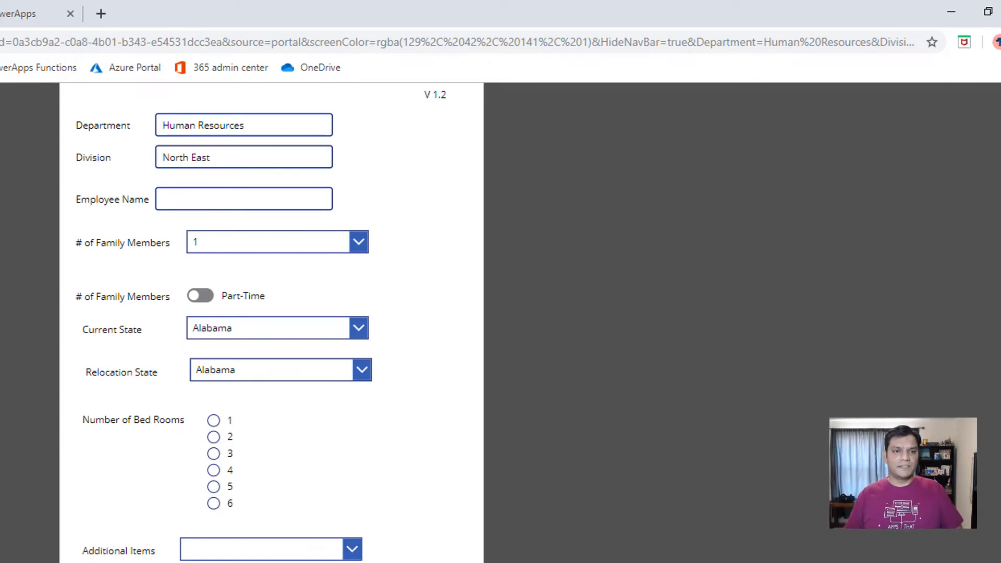
# Step: Return to the form editor and insert Set(EmployeeNamevar, User().FullName); at the start of the App object's OnStart formula
pyautogui.click(1, 14)
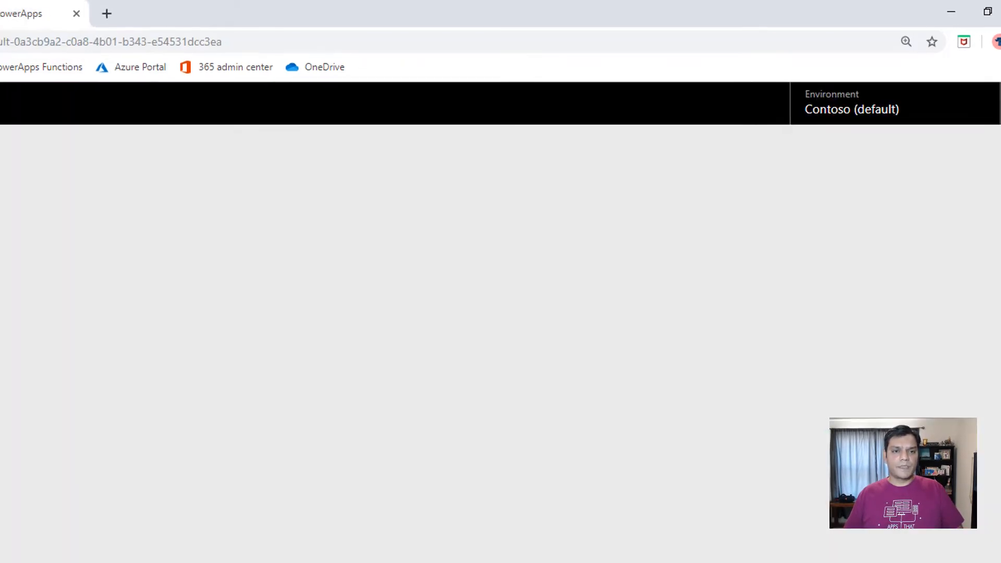
pyautogui.click(14, 103)
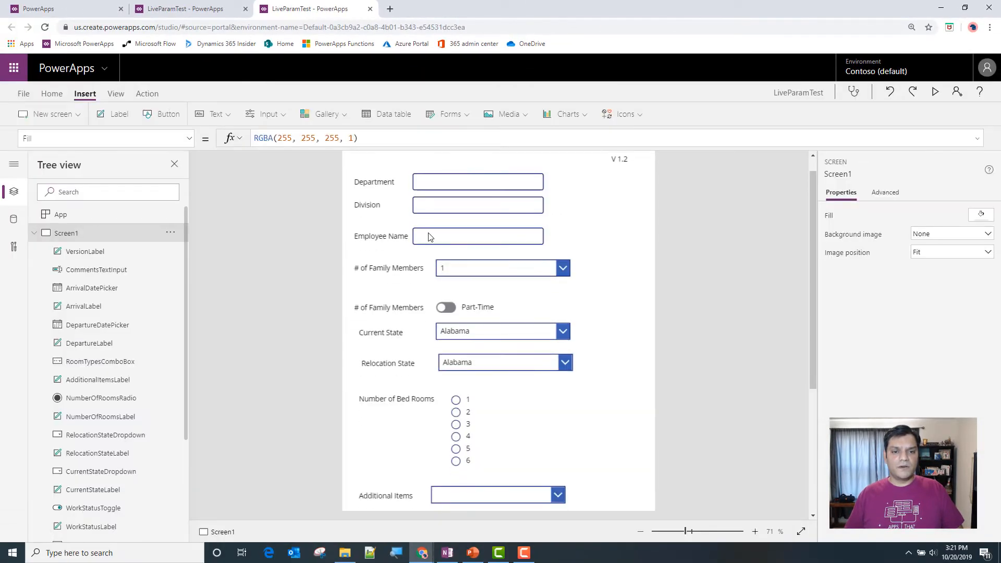
pyautogui.click(426, 236)
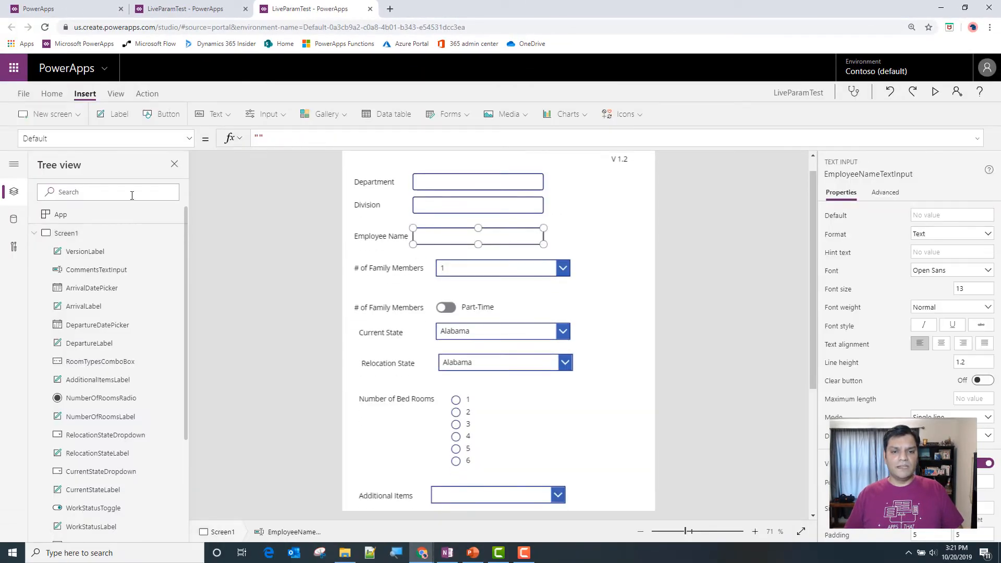
pyautogui.click(94, 219)
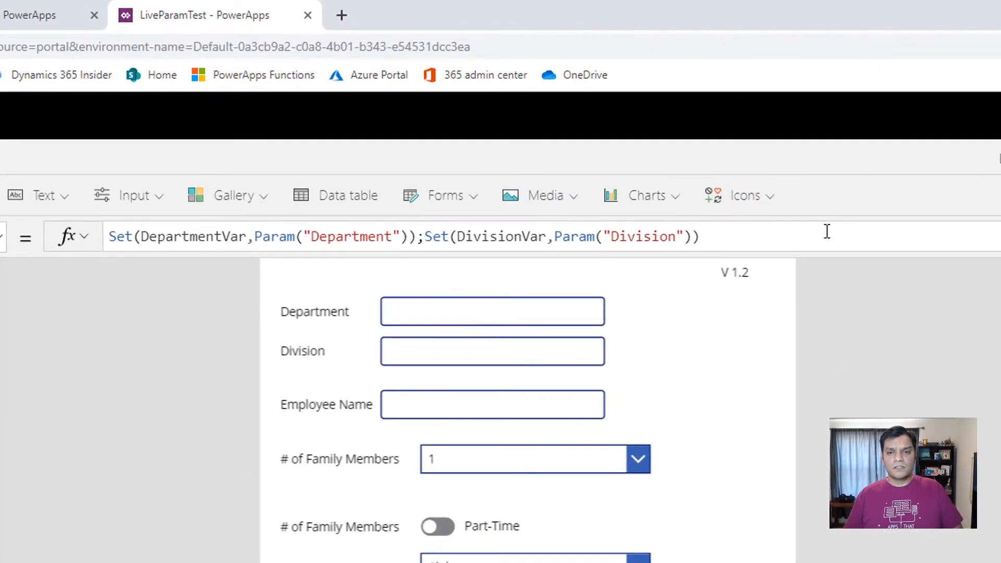
pyautogui.click(827, 231)
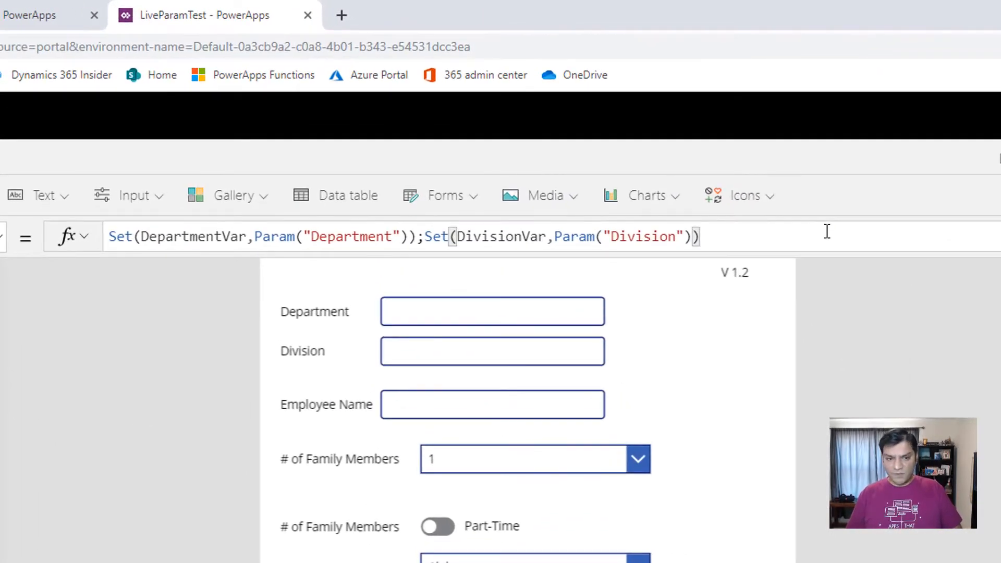
pyautogui.press('Home')
pyautogui.write(';')
pyautogui.press('Home')
pyautogui.write('Set')
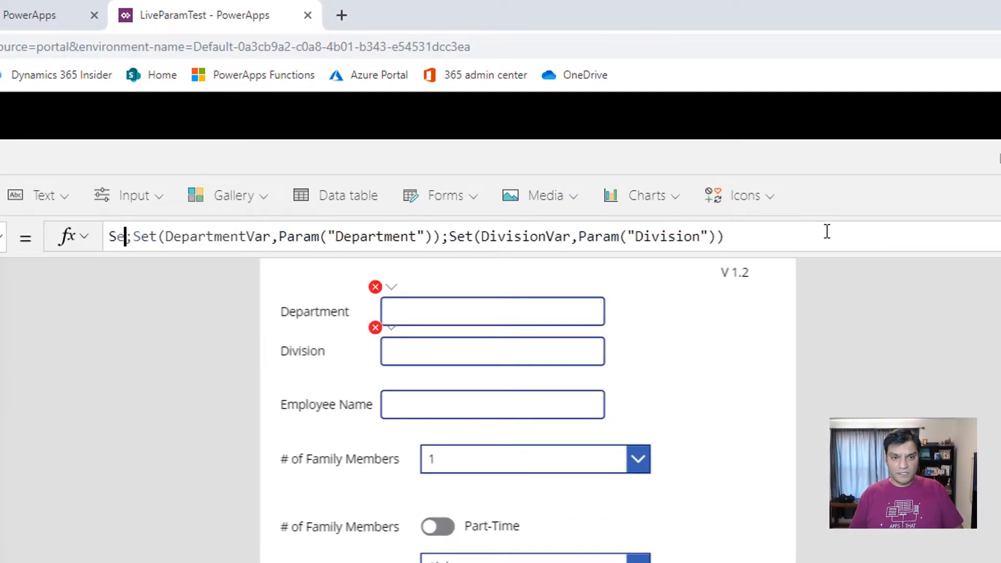
pyautogui.write('(Employe')
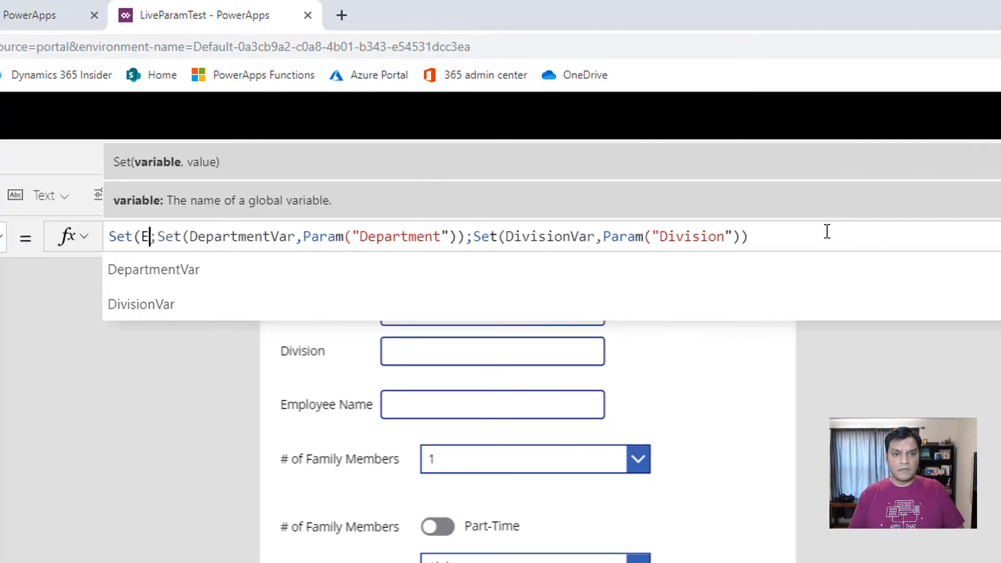
pyautogui.write('eNamevar')
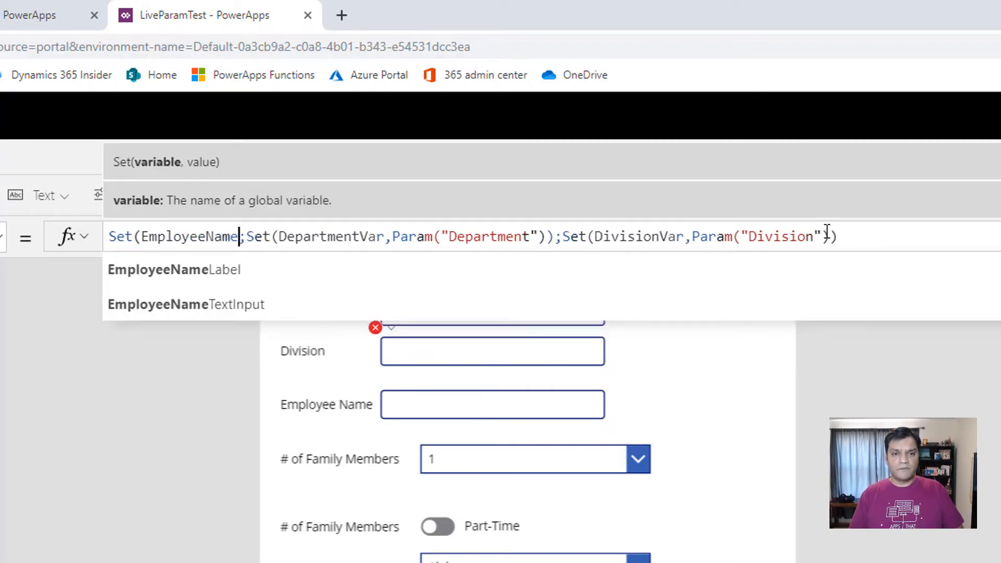
pyautogui.write(', User()')
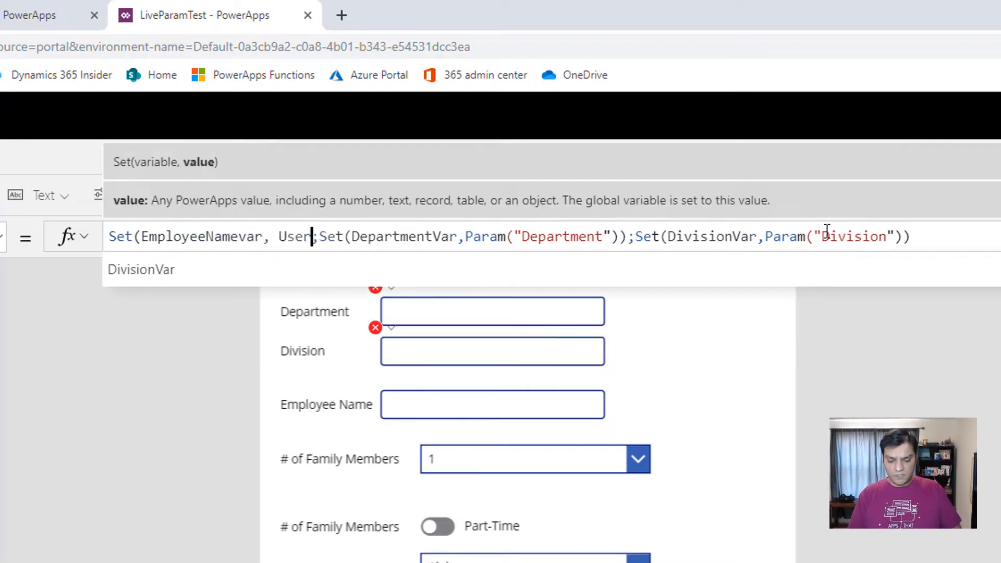
pyautogui.write('.')
pyautogui.press('Down')
pyautogui.press('Tab')
pyautogui.write(')')
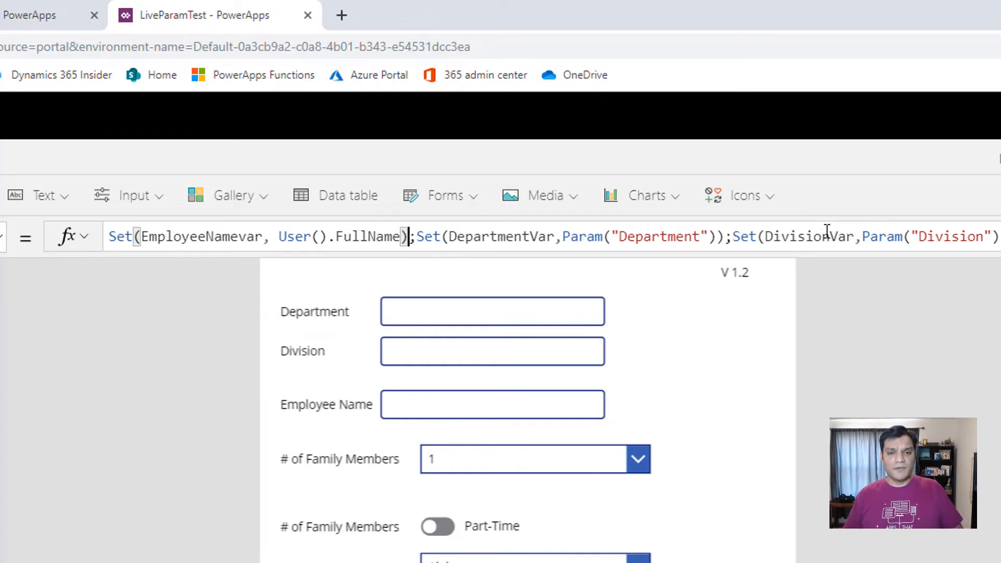
# Step: Set the Default property of the Employee Name text input to EmployeeNamevar
pyautogui.click(552, 406)
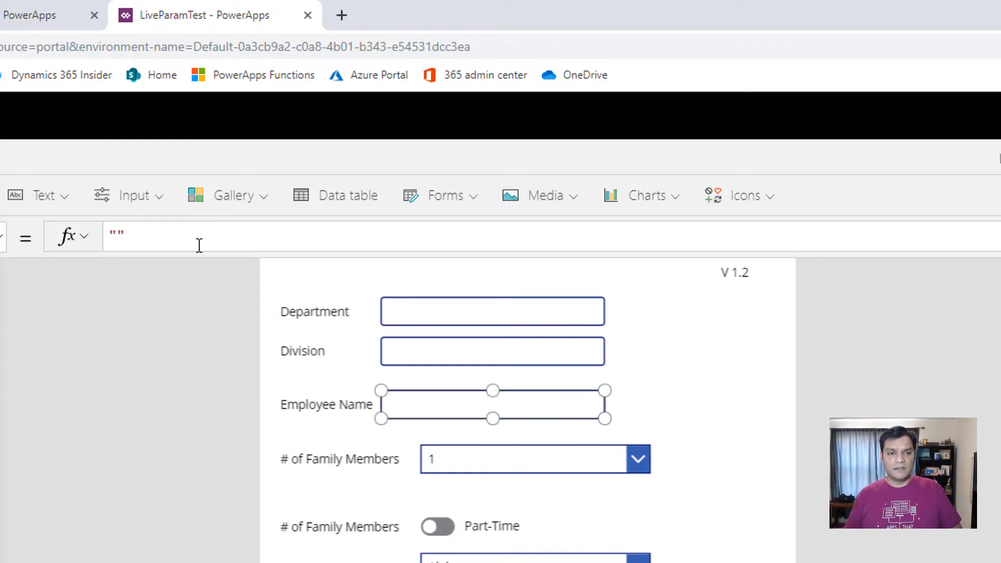
pyautogui.moveTo(160, 238); pyautogui.dragTo(81, 229)
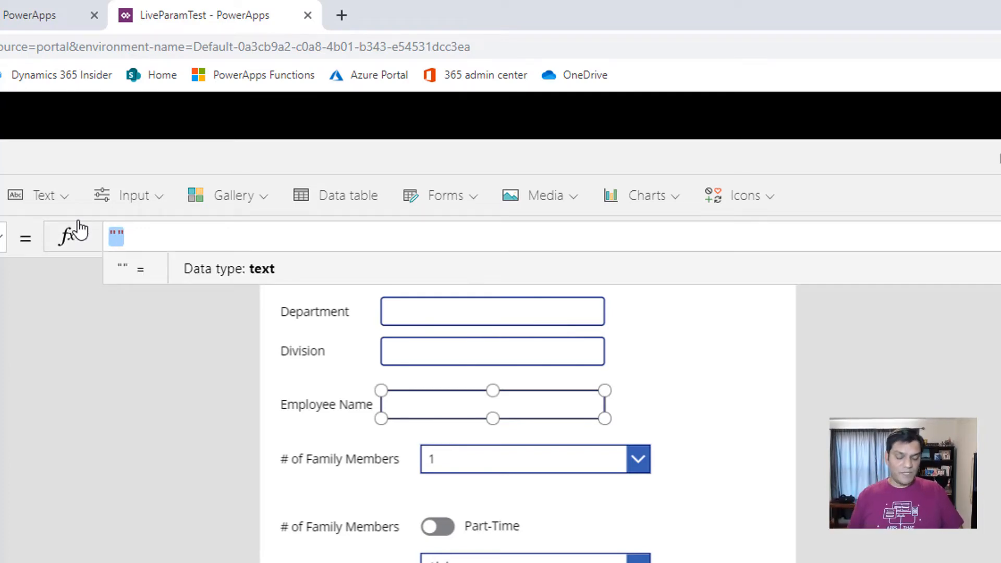
pyautogui.write('Employ')
pyautogui.press('Down')
pyautogui.press('Down')
pyautogui.press('Down')
pyautogui.press('Tab')
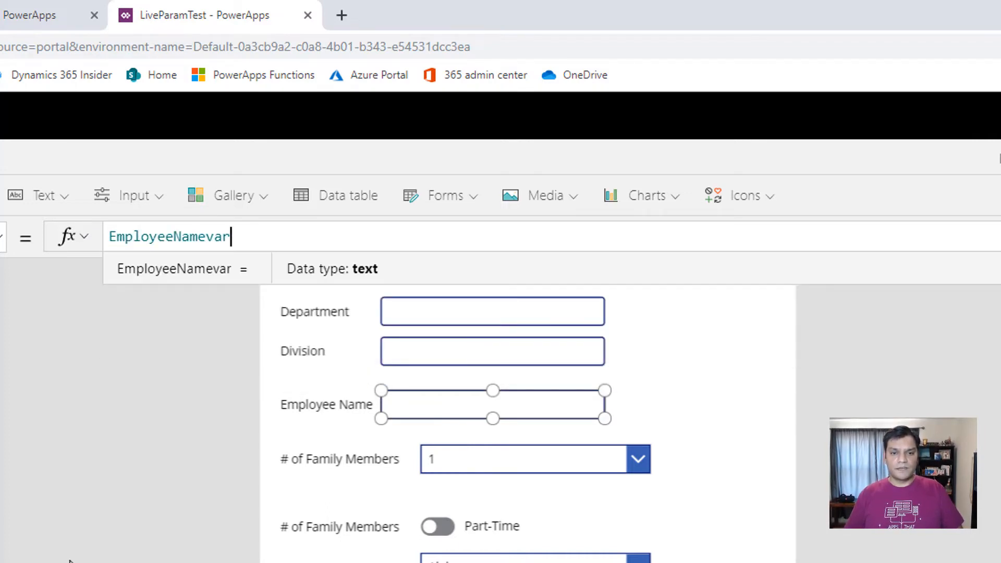
# Step: Append ;Set(FamilyMembersVar,Param("FamilyMembers")) to the end of the App object's OnStart formula
pyautogui.click(510, 470)
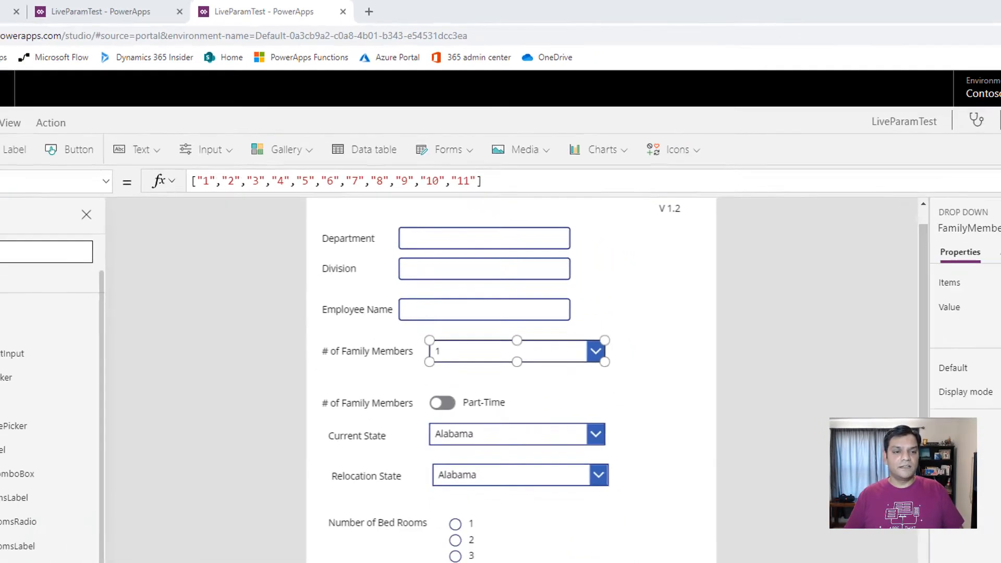
pyautogui.click(88, 214)
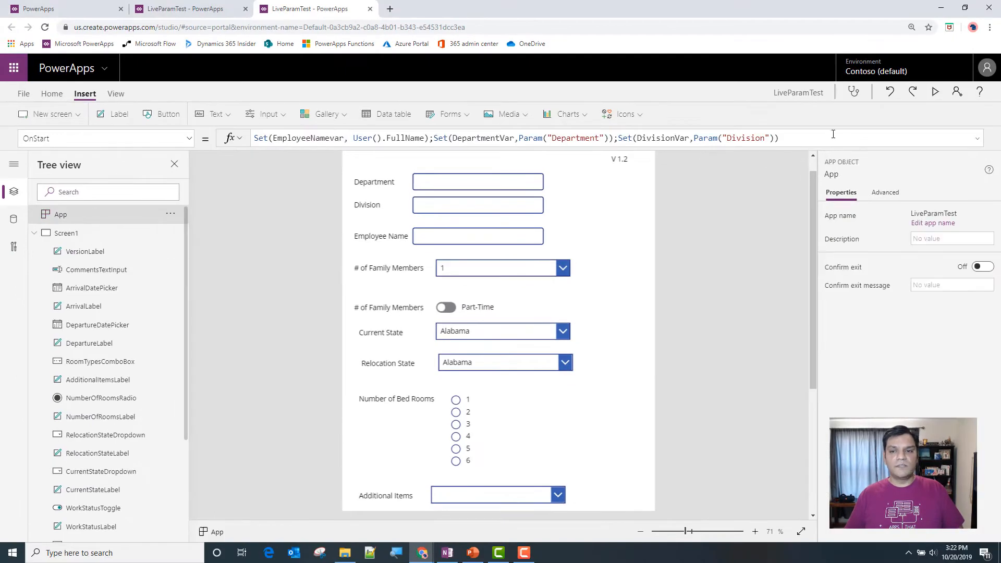
pyautogui.hotkey('alt', 'Tab')
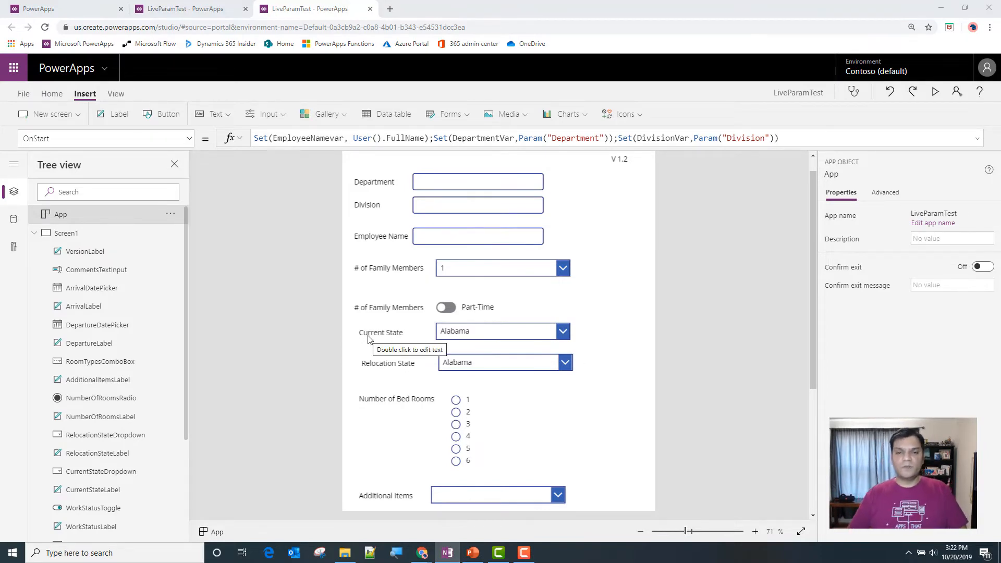
pyautogui.click(802, 140)
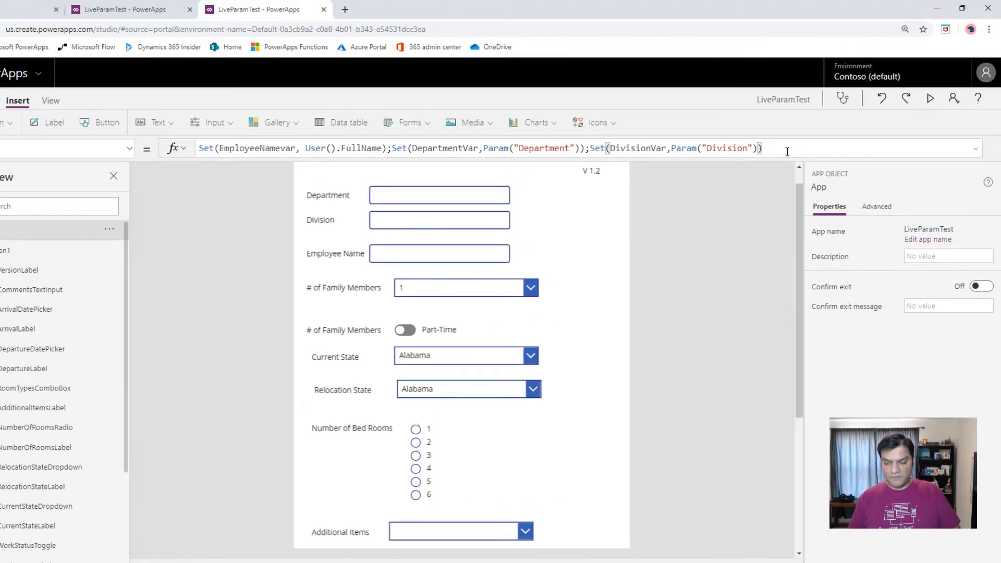
pyautogui.write(';Set(')
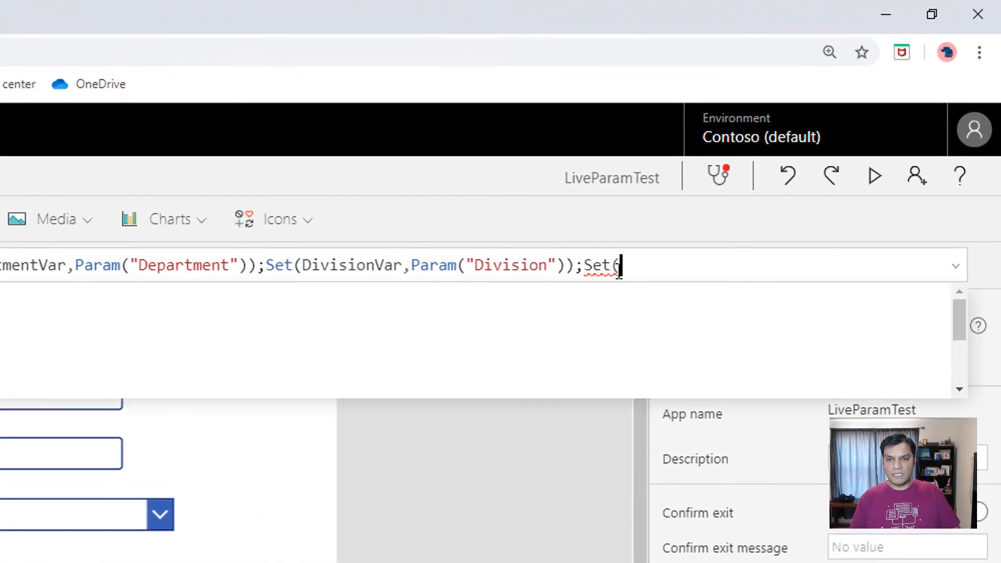
pyautogui.write('Famil')
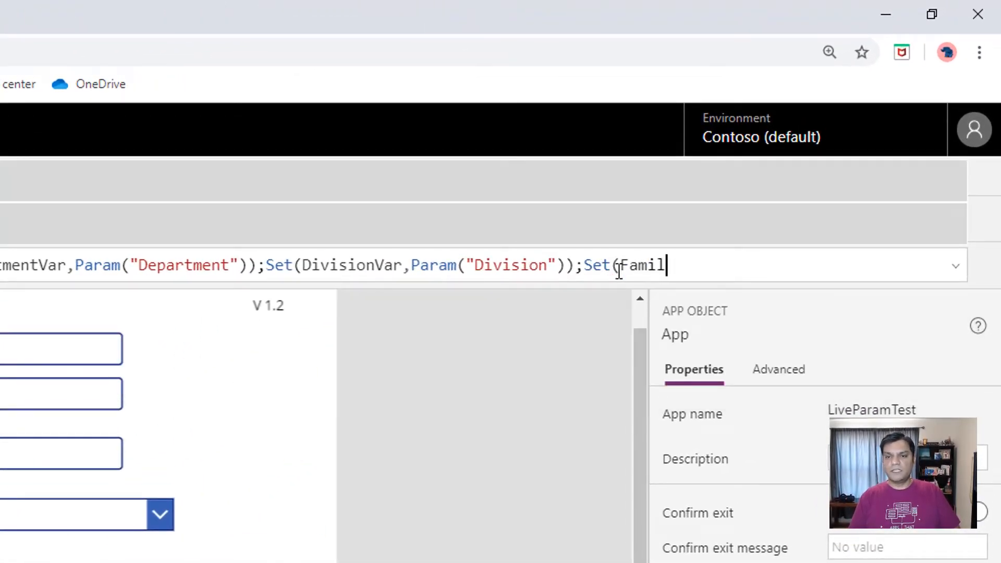
pyautogui.write('yMembersV')
pyautogui.write('ar,Par')
pyautogui.write('am("')
pyautogui.write('FamilyM')
pyautogui.write('embers"')
pyautogui.write('))')
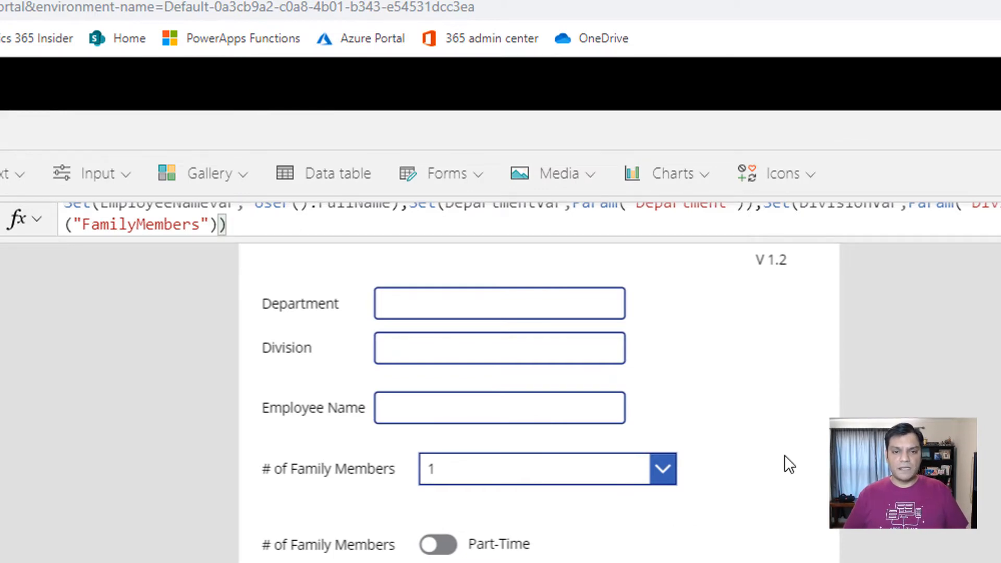
# Step: Set the Default property of the # of Family Members dropdown to FamilyMembersVar
pyautogui.click(536, 515)
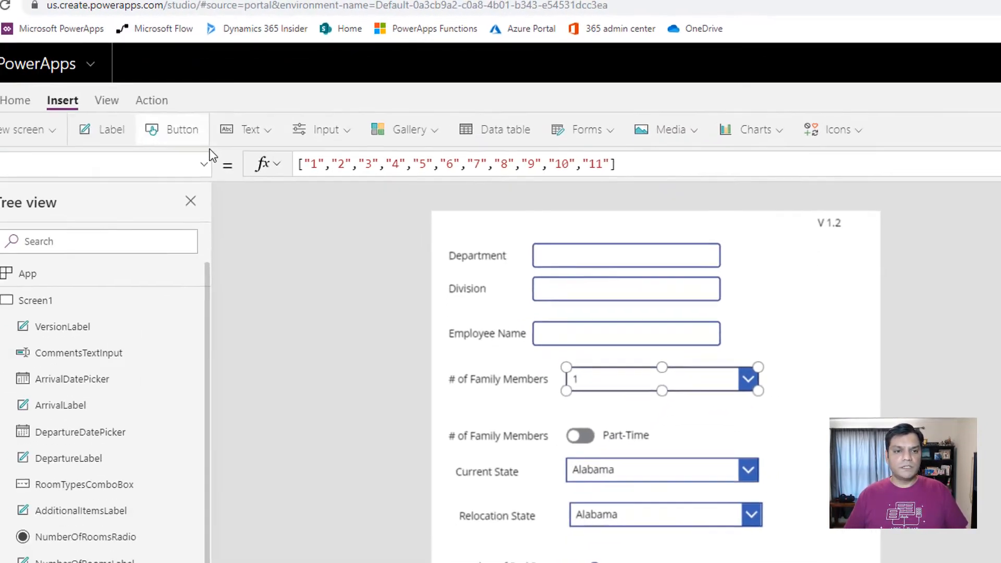
pyautogui.click(192, 166)
pyautogui.scroll(3, 110, 272)
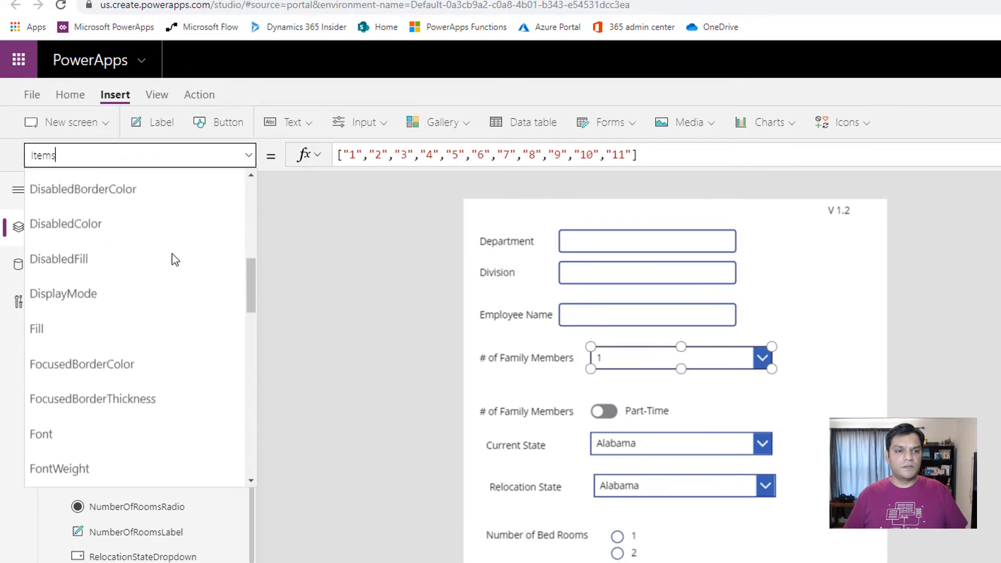
pyautogui.scroll(3, 146, 263)
pyautogui.click(173, 296)
pyautogui.click(373, 155)
pyautogui.hotkey('ctrl', 'a')
pyautogui.press('BackSpace')
pyautogui.write('Family')
pyautogui.press('Down')
pyautogui.press('Down')
pyautogui.press('Tab')
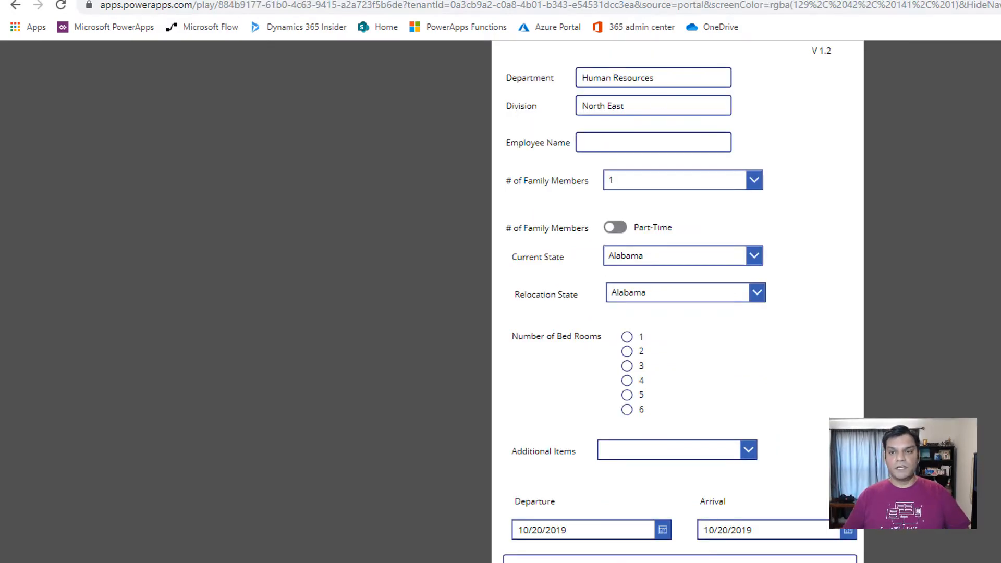
# Step: Append &FamilyMembers=5 to the URL of the running app
pyautogui.click(626, 5)
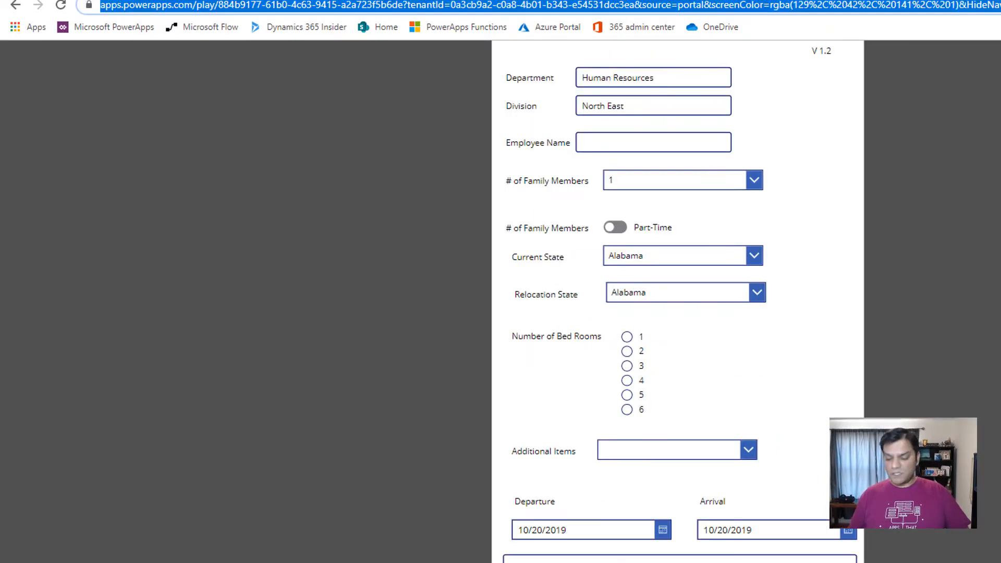
pyautogui.press('End')
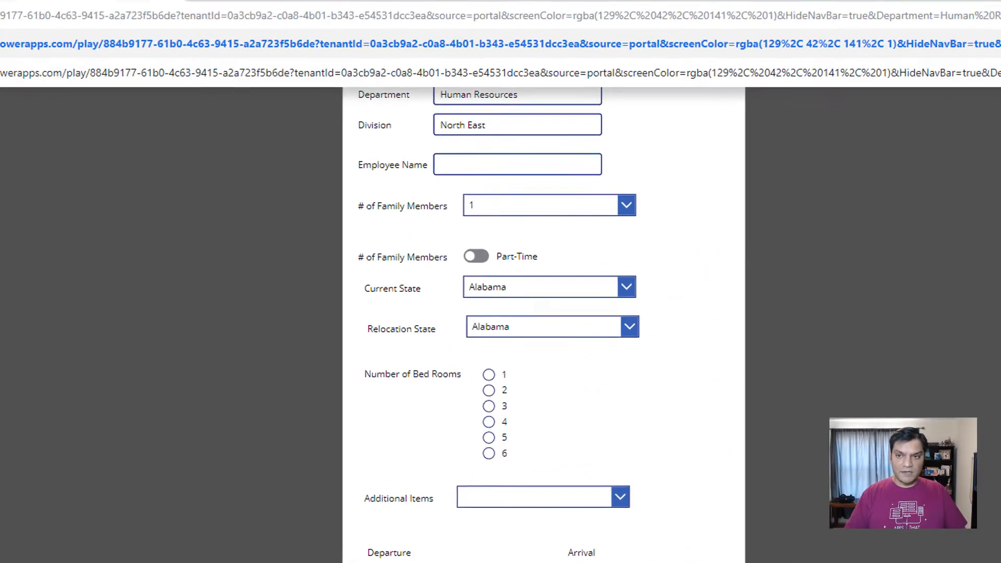
pyautogui.write('&')
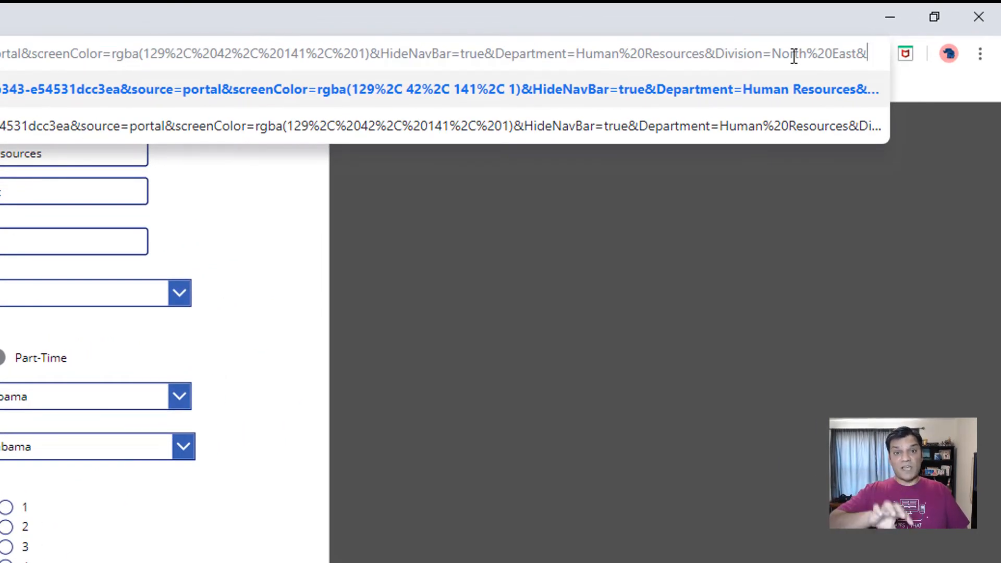
pyautogui.write('FamilyMembers=5')
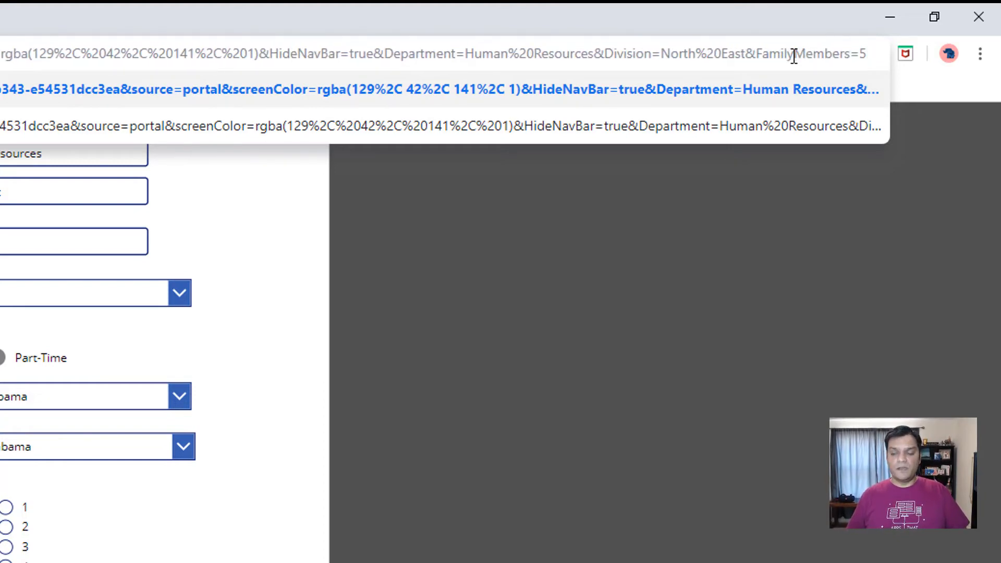
# Step: Load the app's play link with FamilyMembers=5 added to the Department and Division parameters
pyautogui.press('Return')
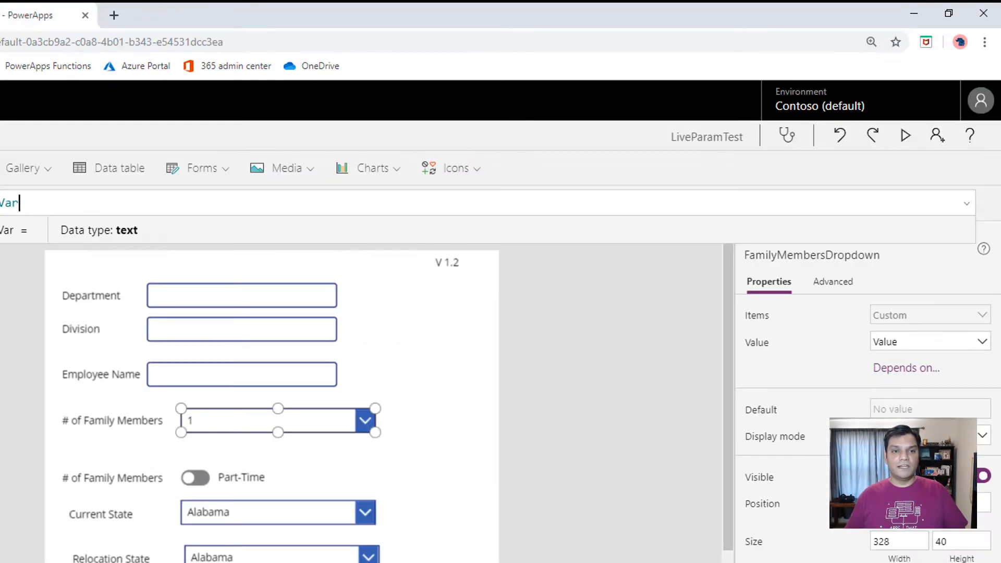
# Step: Change the version label's text to V 1.3, then save and publish the LiveParamTest app
pyautogui.click(457, 271)
pyautogui.click(903, 312)
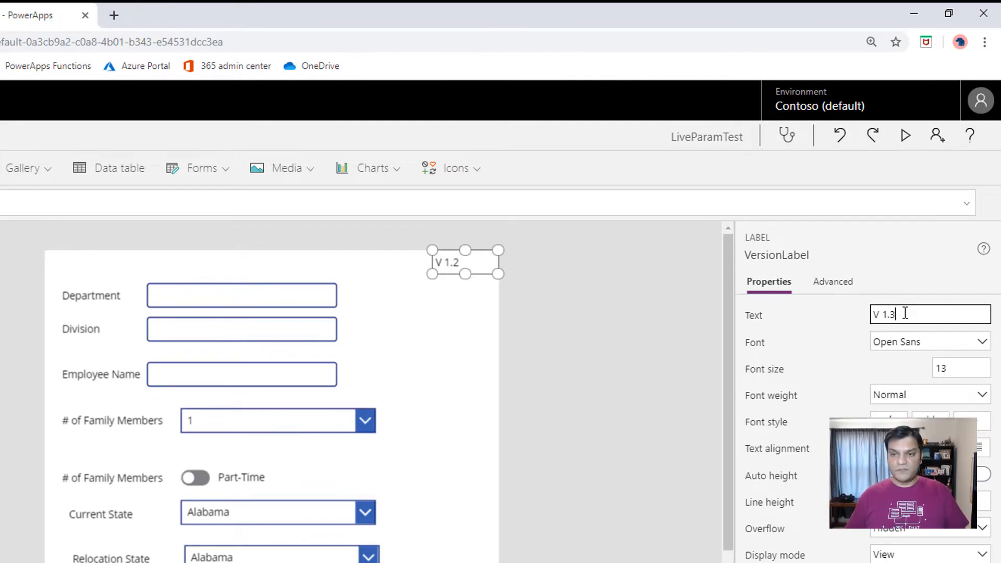
pyautogui.press('Return')
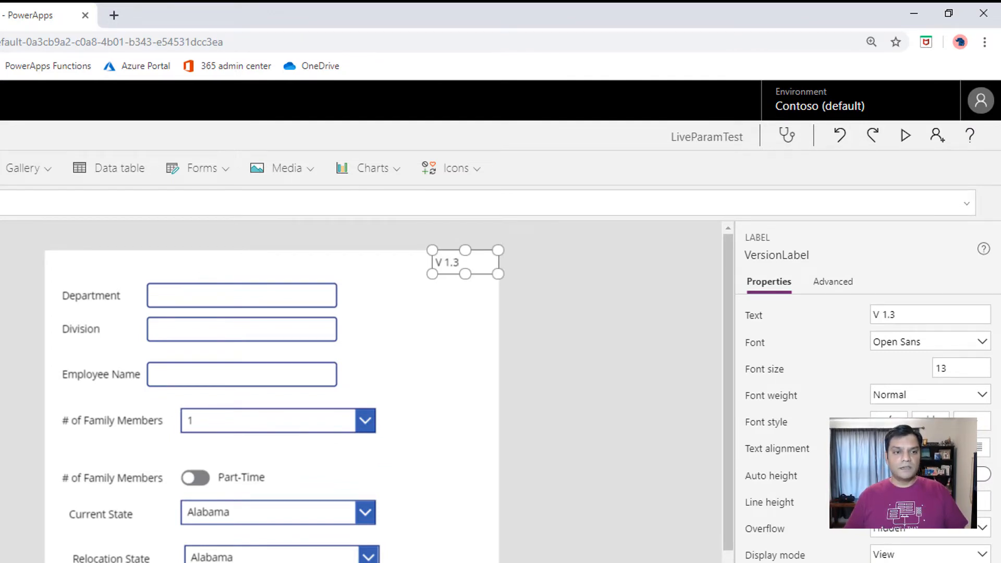
pyautogui.hotkey('ctrl', 's')
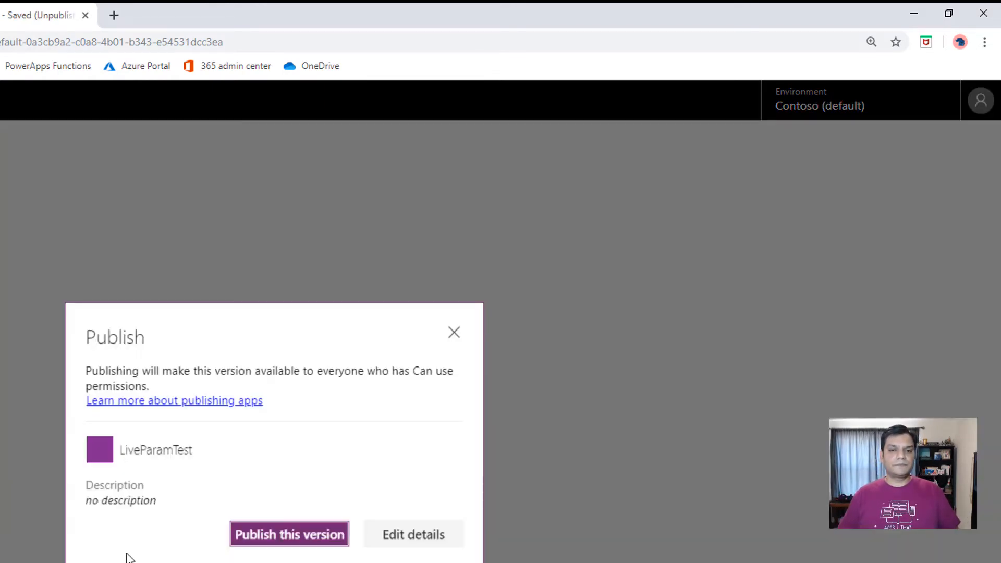
pyautogui.click(316, 543)
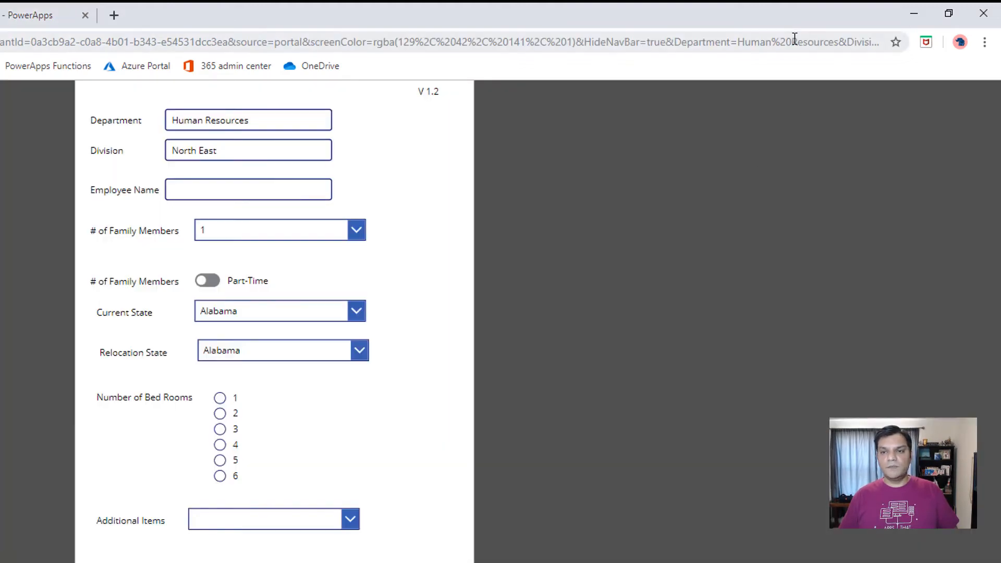
# Step: Reload the published app with FamilyMembers=5 in its link and review the parameters at the end of the URL
pyautogui.click(795, 39)
pyautogui.press('End')
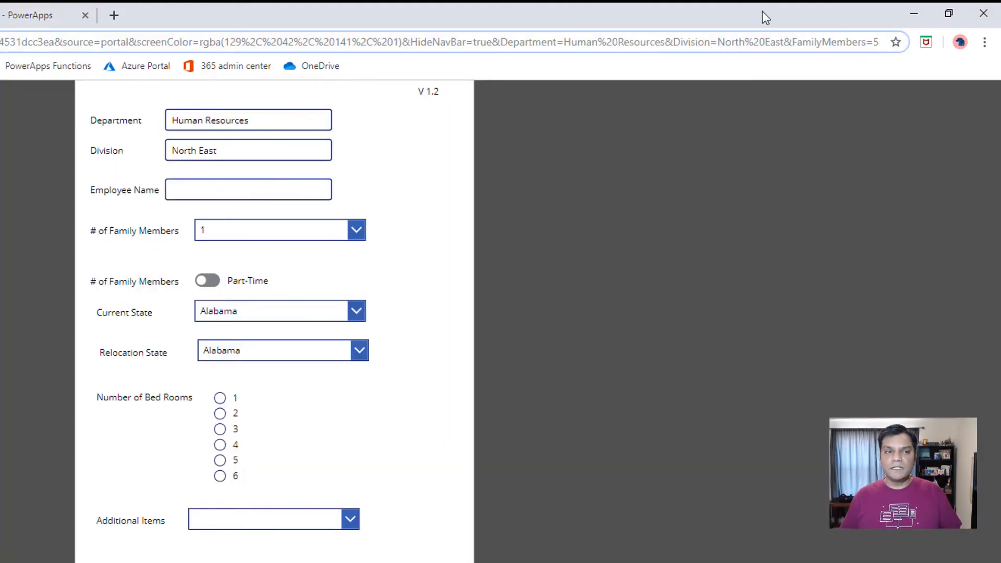
pyautogui.press('Return')
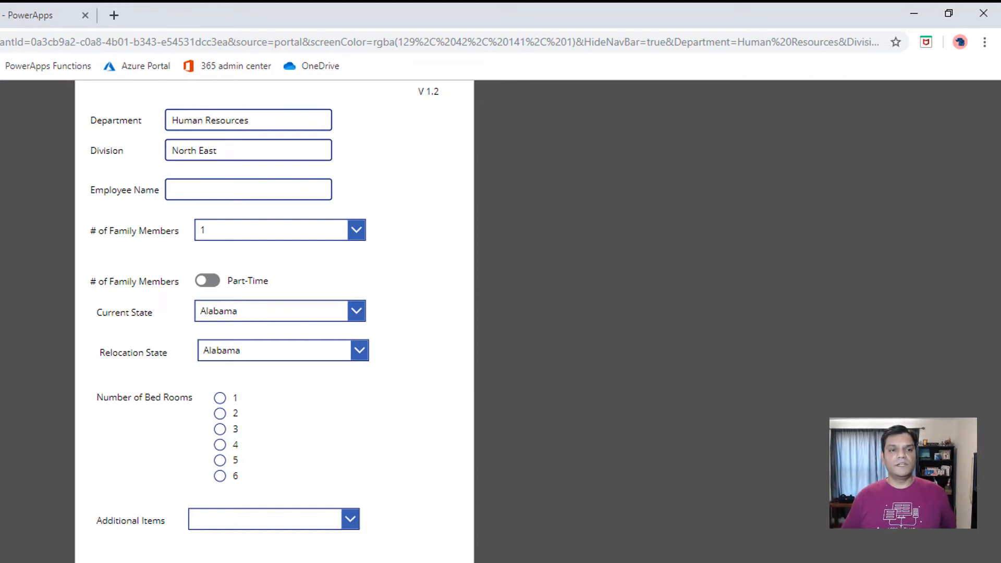
pyautogui.press('F5')
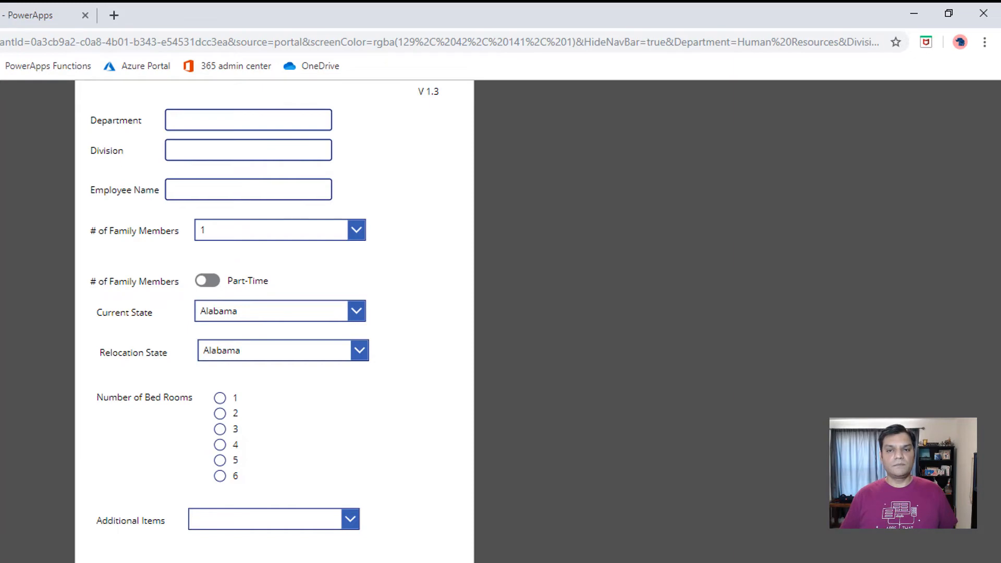
pyautogui.click(705, 46)
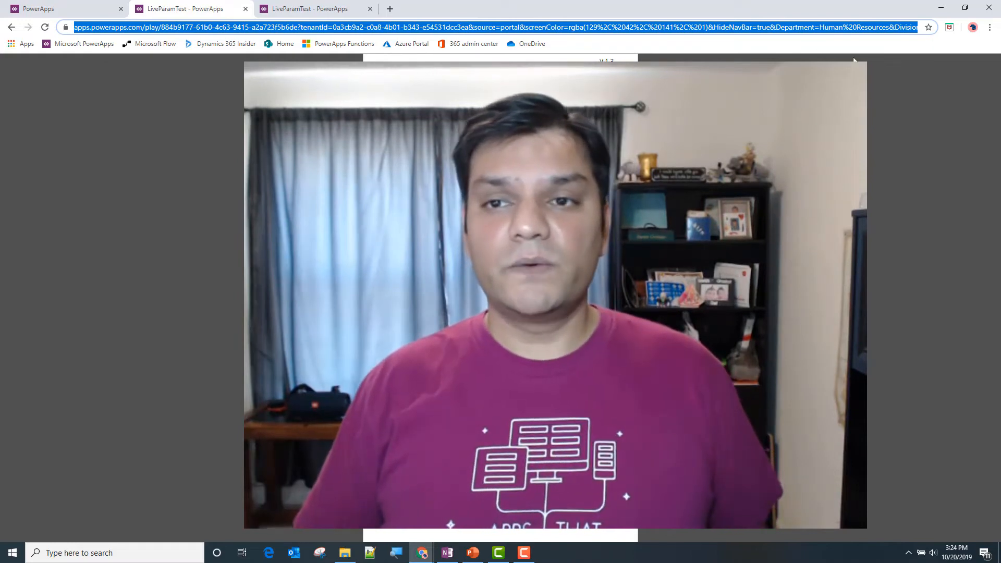
pyautogui.click(877, 28)
pyautogui.press('End')
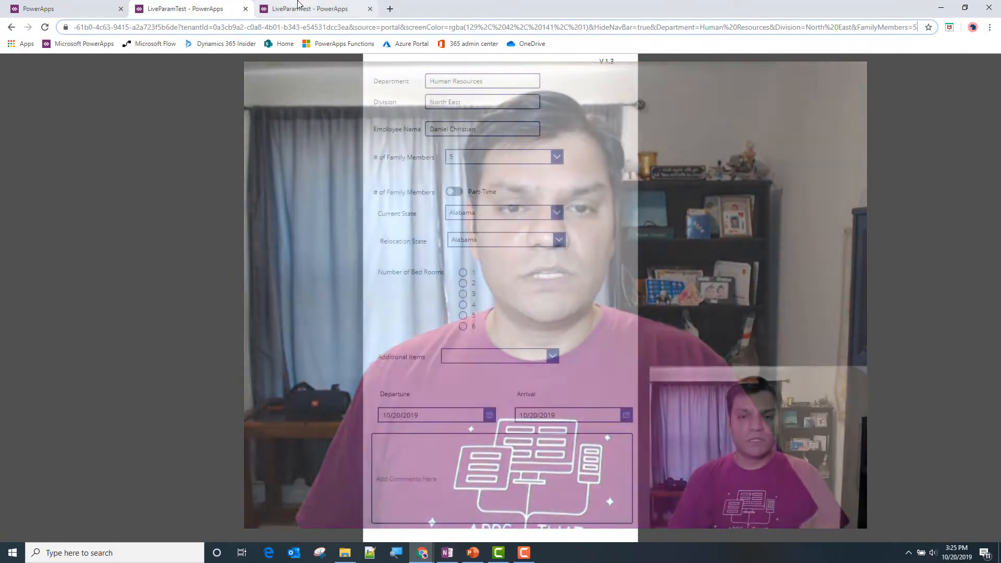
# Step: Return to the LiveParamTest editing canvas and examine the Part-Time toggle and the App object's full OnStart formula
pyautogui.click(297, 4)
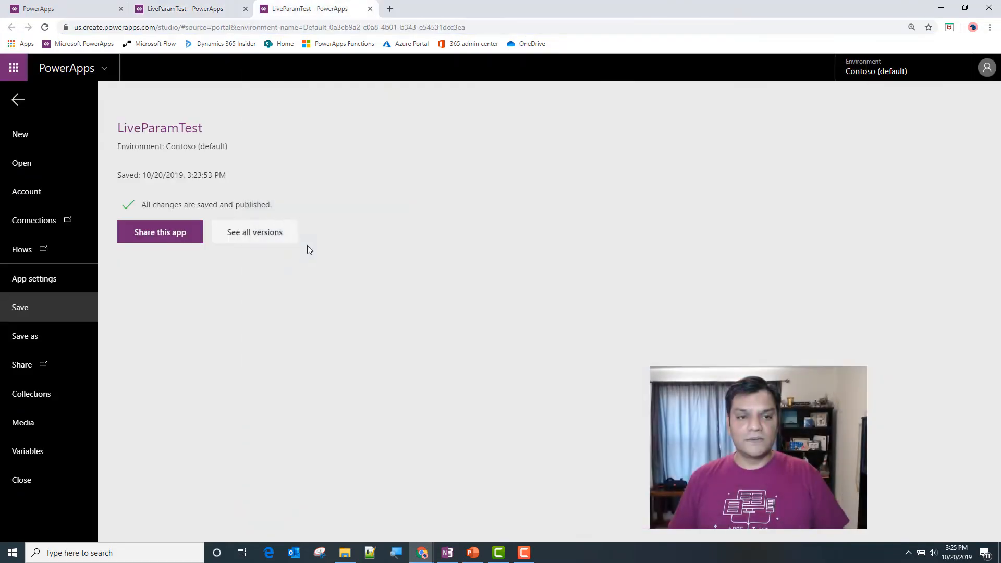
pyautogui.click(17, 99)
pyautogui.scroll(-1, 397, 313)
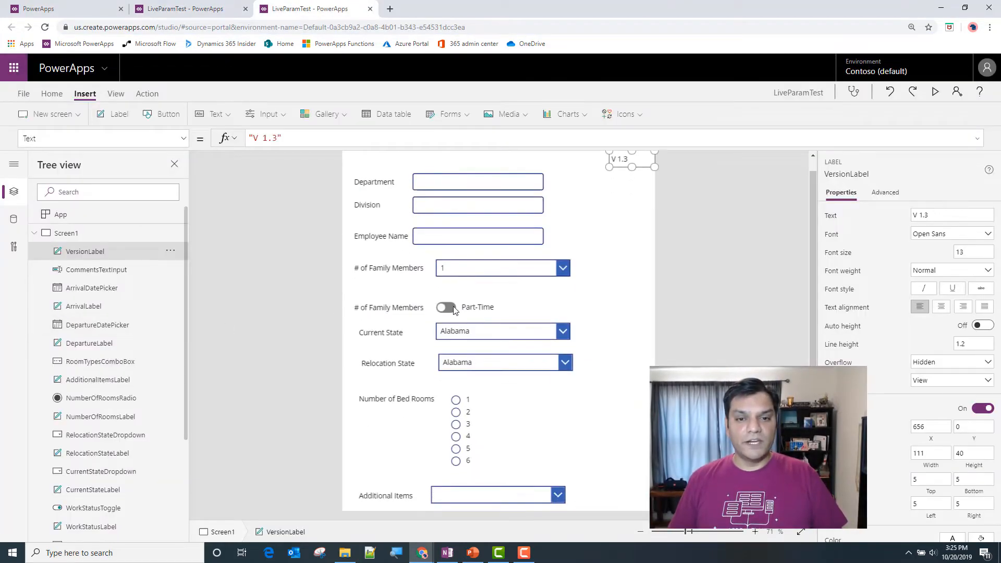
pyautogui.click(453, 310)
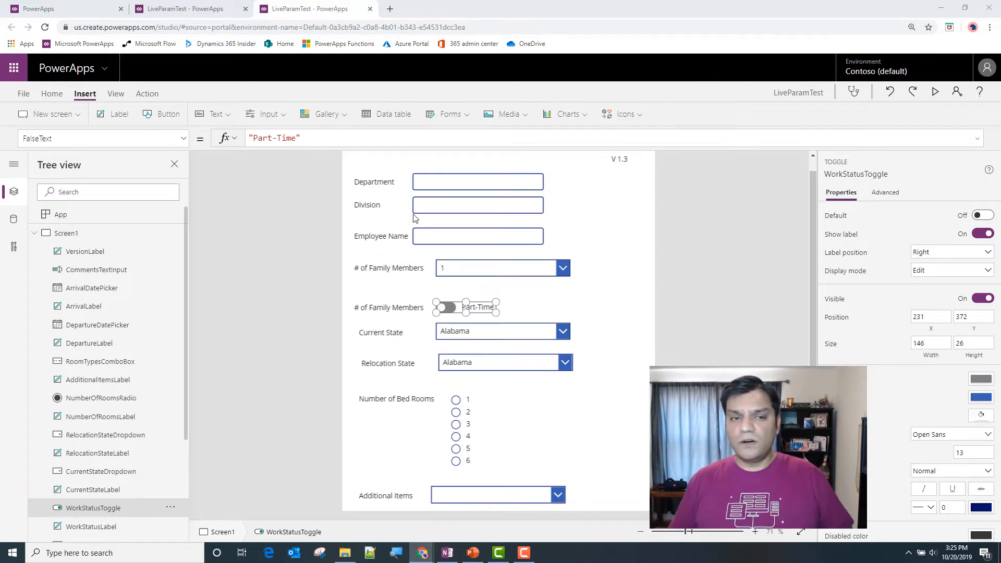
pyautogui.click(57, 214)
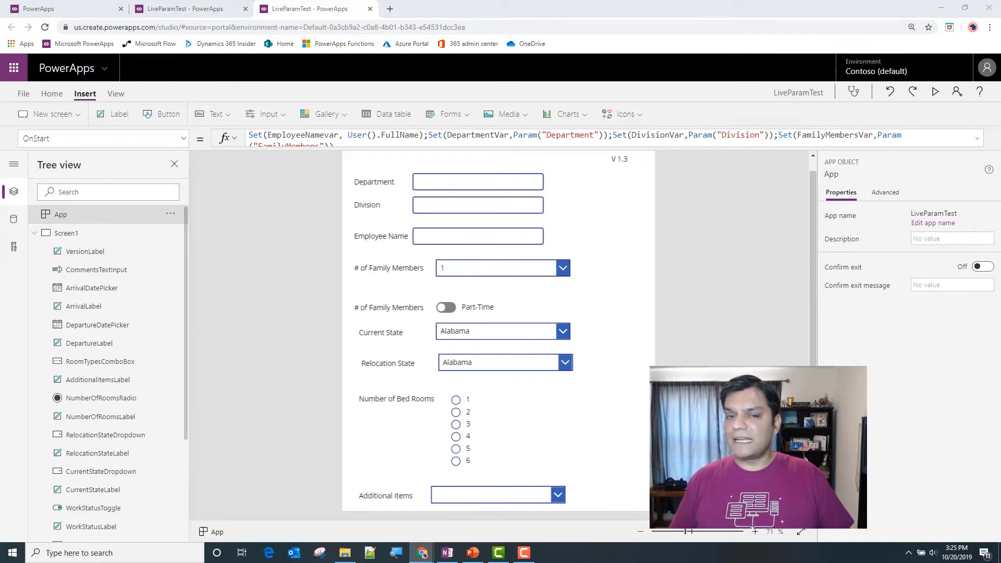
pyautogui.click(977, 138)
# Step: Change the text of the label beside the Part-Time toggle to "Work Status"
pyautogui.click(395, 304)
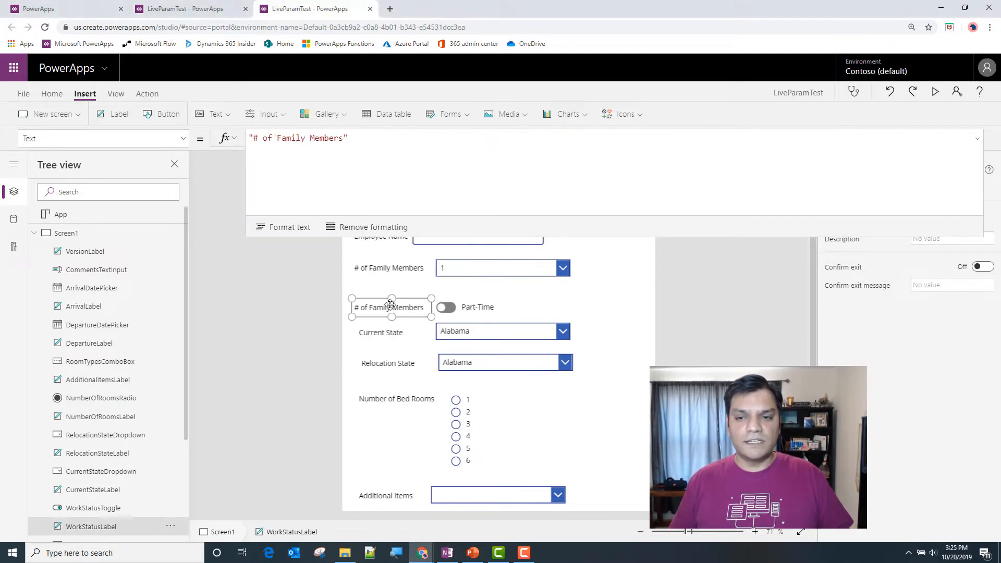
pyautogui.click(978, 139)
pyautogui.click(956, 215)
pyautogui.hotkey('ctrl', 'a')
pyautogui.write('Work Status')
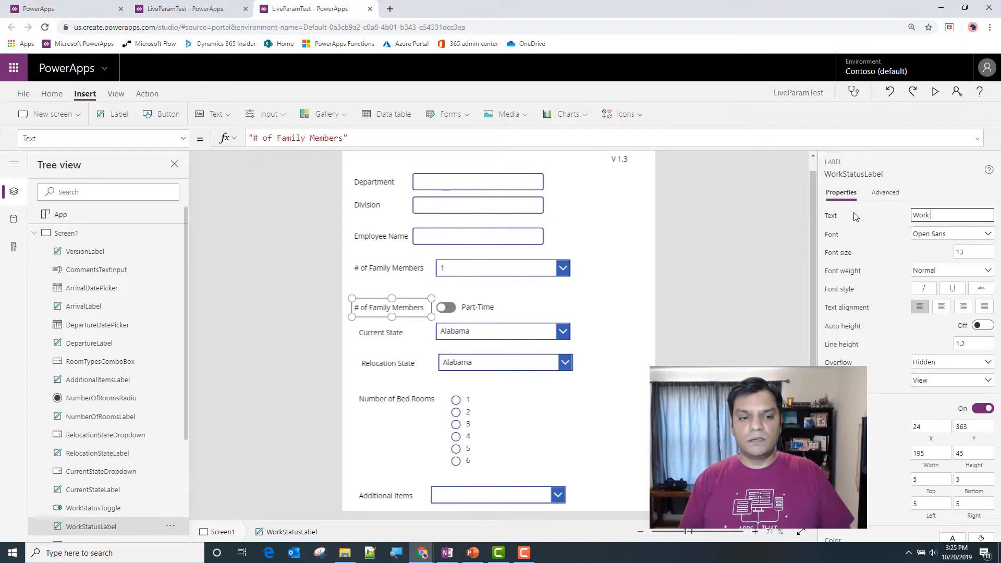
pyautogui.click(676, 329)
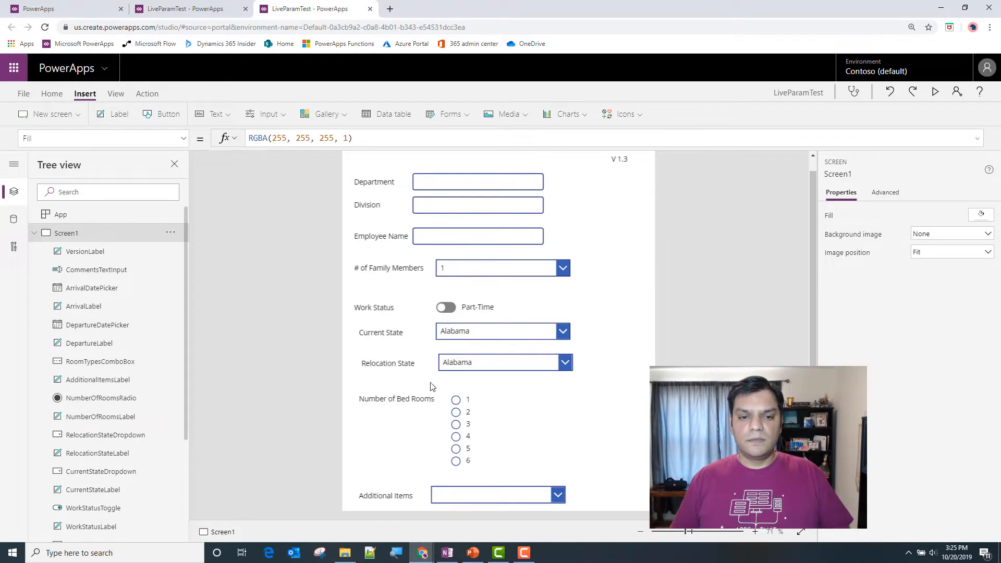
# Step: Append ;Set(WorkStatusvar,Param("WorkStatus")) to the end of the App object's OnStart formula
pyautogui.scroll(-3, 376, 441)
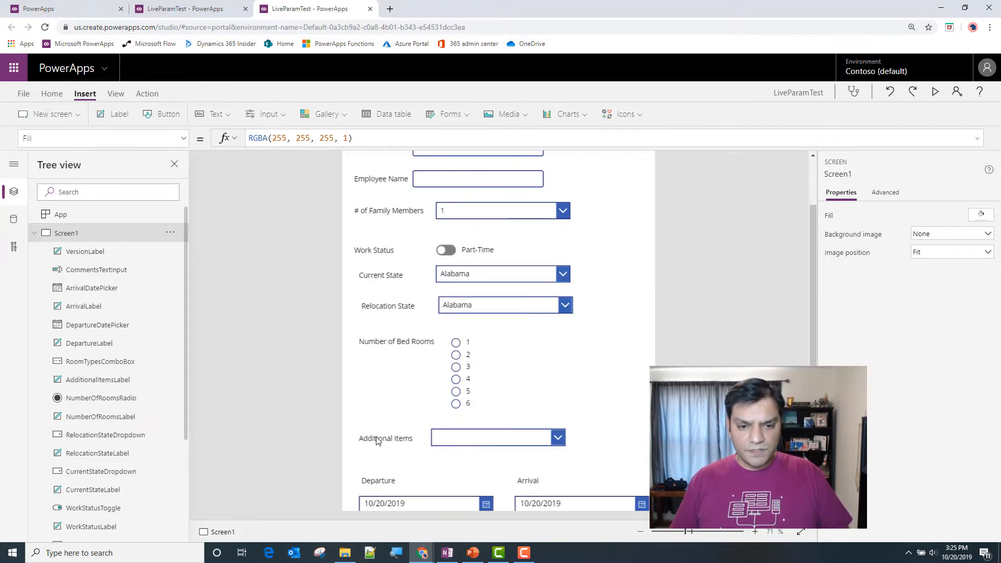
pyautogui.scroll(4, 375, 440)
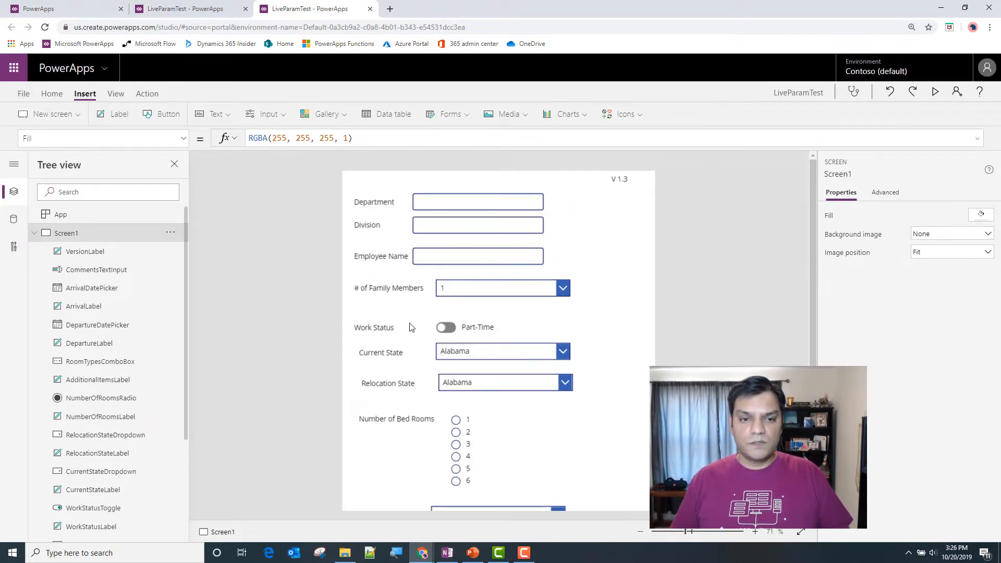
pyautogui.click(60, 214)
pyautogui.click(574, 152)
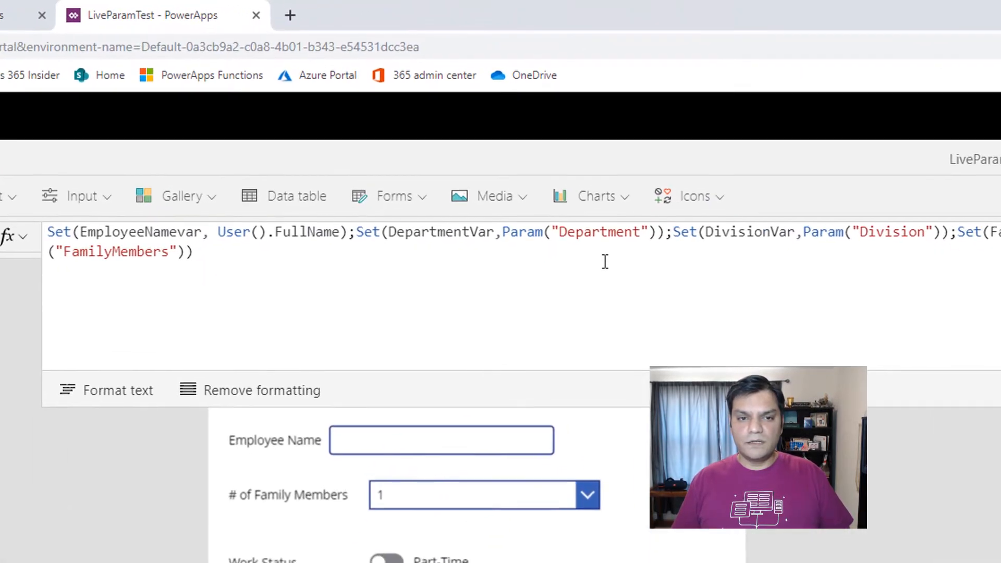
pyautogui.write(';')
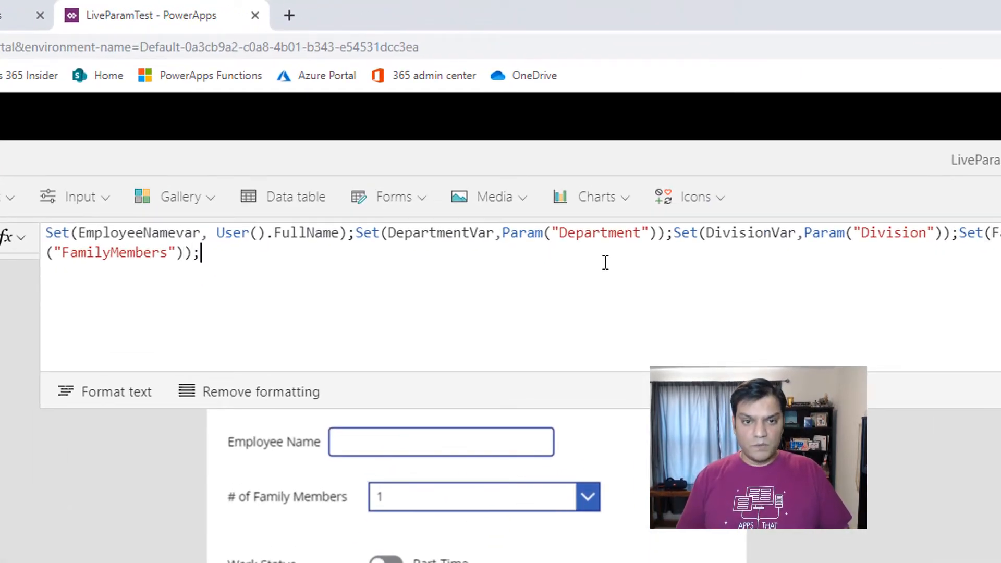
pyautogui.write('Wor')
pyautogui.press('BackSpace')
pyautogui.press('BackSpace')
pyautogui.press('BackSpace')
pyautogui.press('BackSpace')
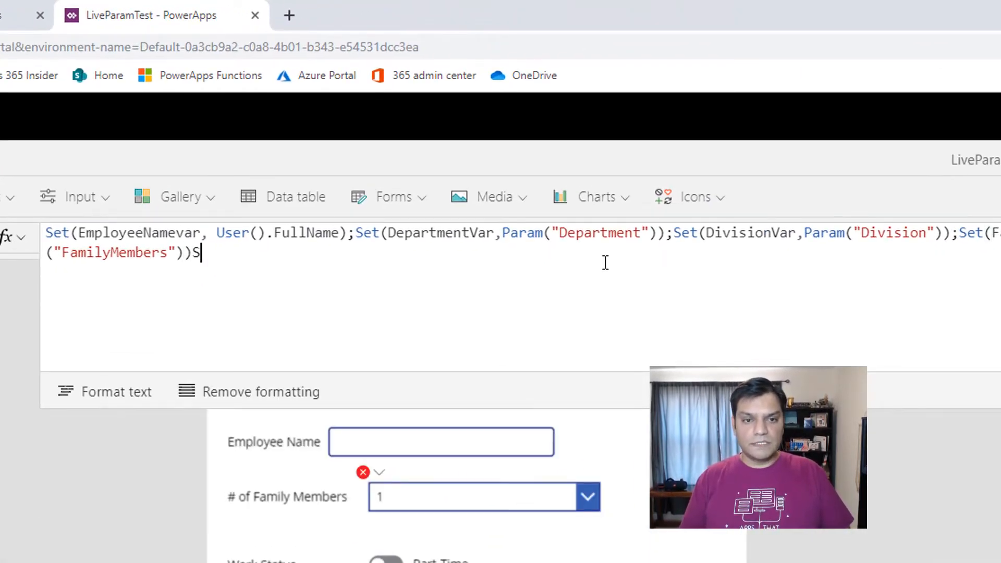
pyautogui.write(';Set(')
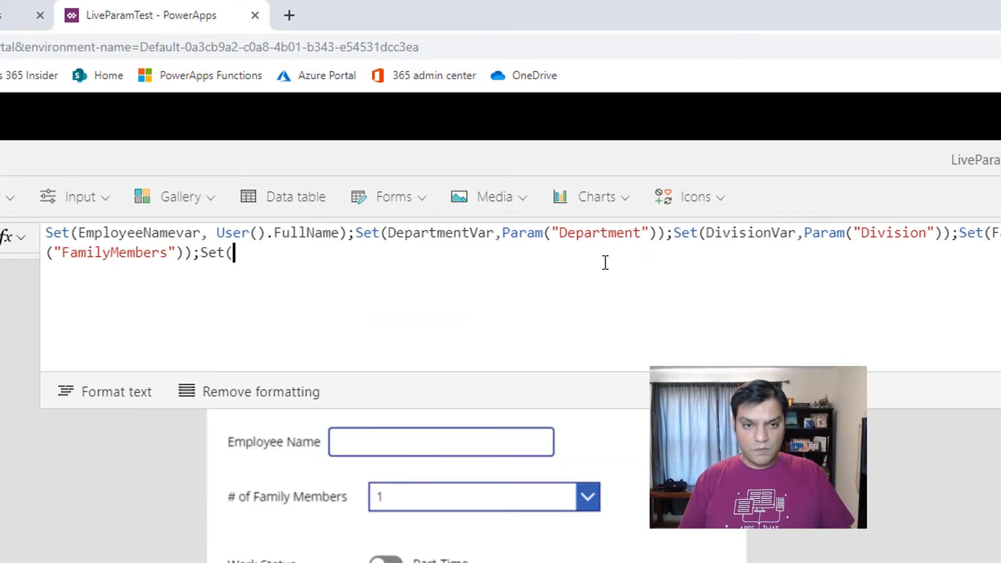
pyautogui.write('WorkStatusvar,')
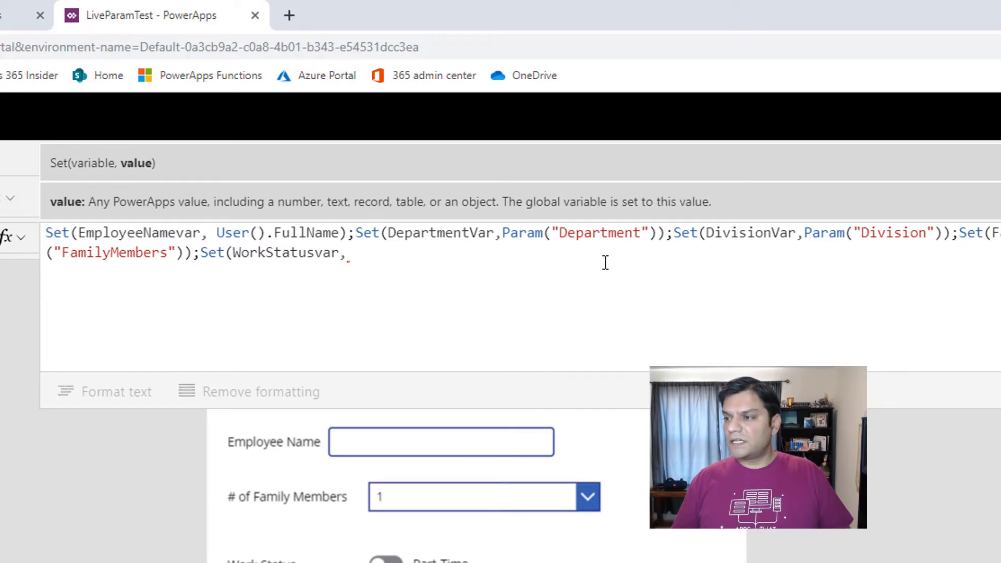
pyautogui.write('P')
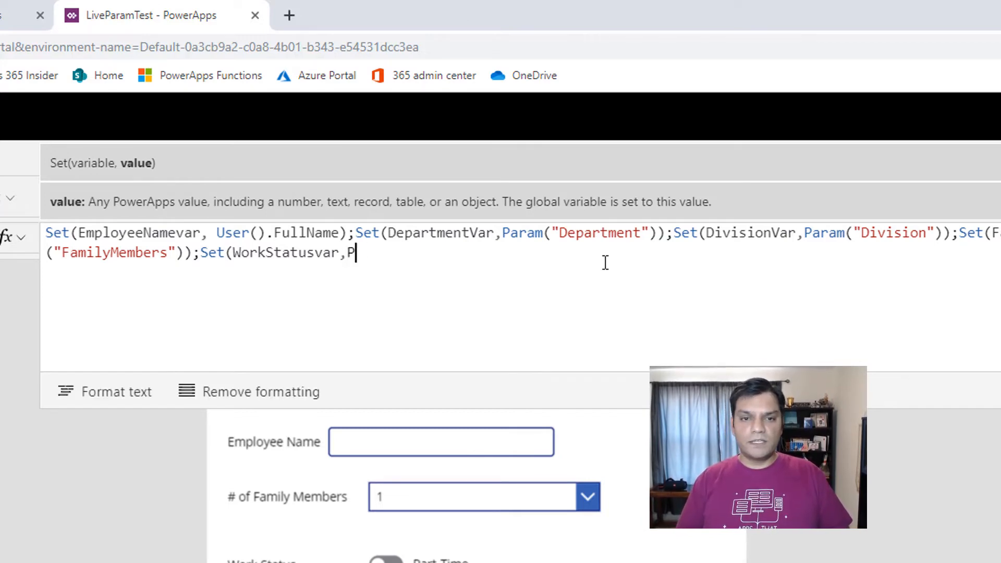
pyautogui.write('aram("W')
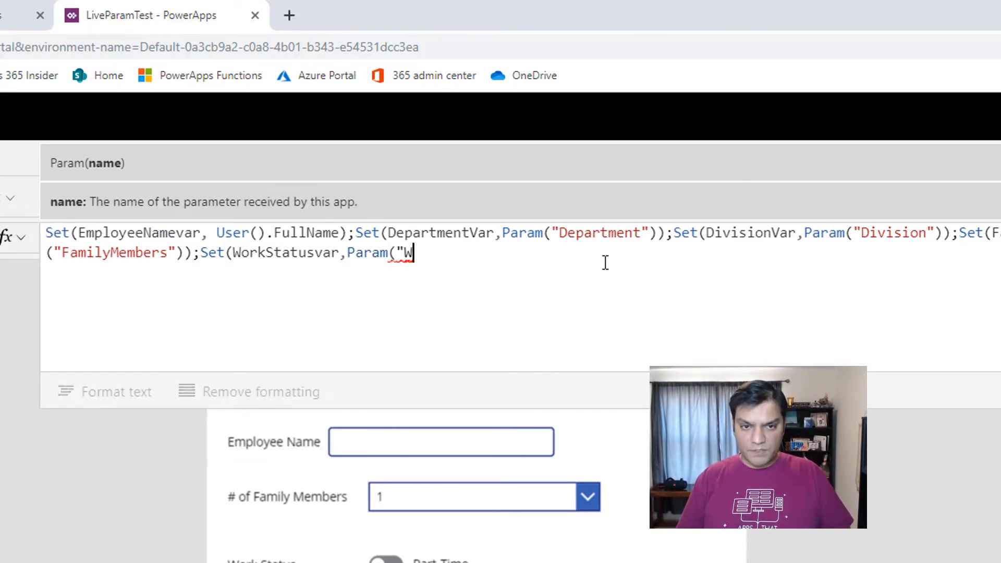
pyautogui.write('orkStatus"))')
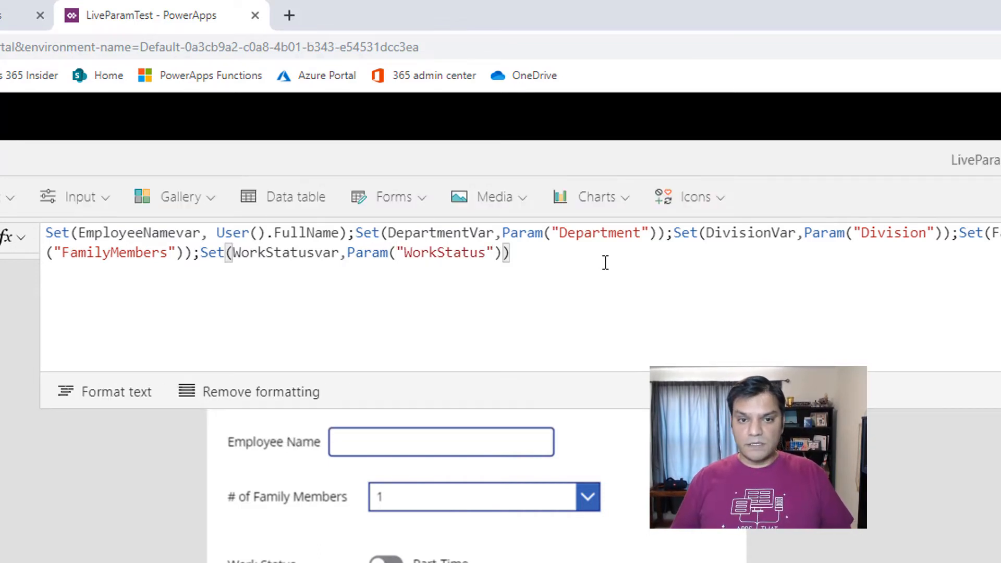
pyautogui.press('Home')
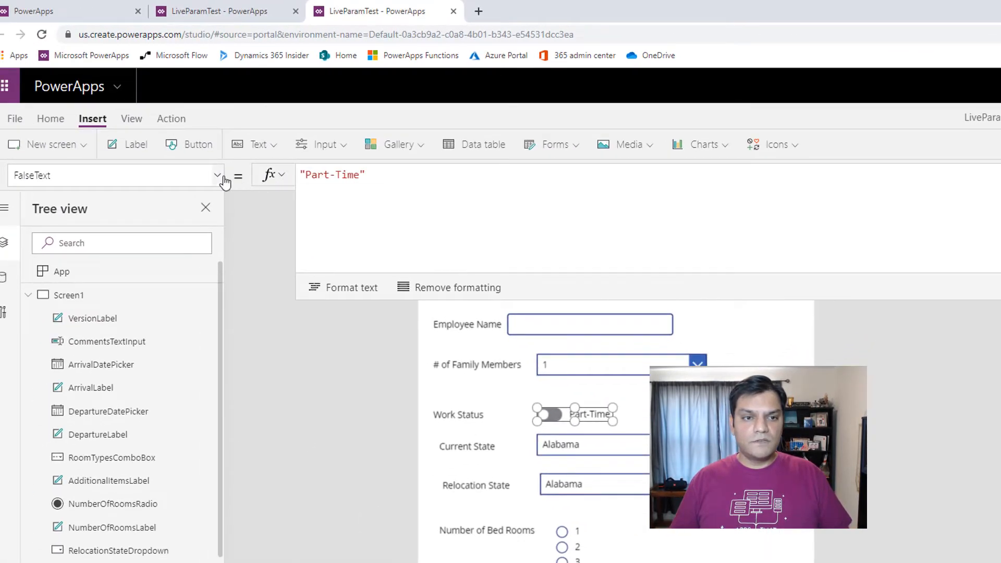
# Step: Set the Work Status toggle's Default property to WorkStatusvar and read the warning on the toggle
pyautogui.click(217, 177)
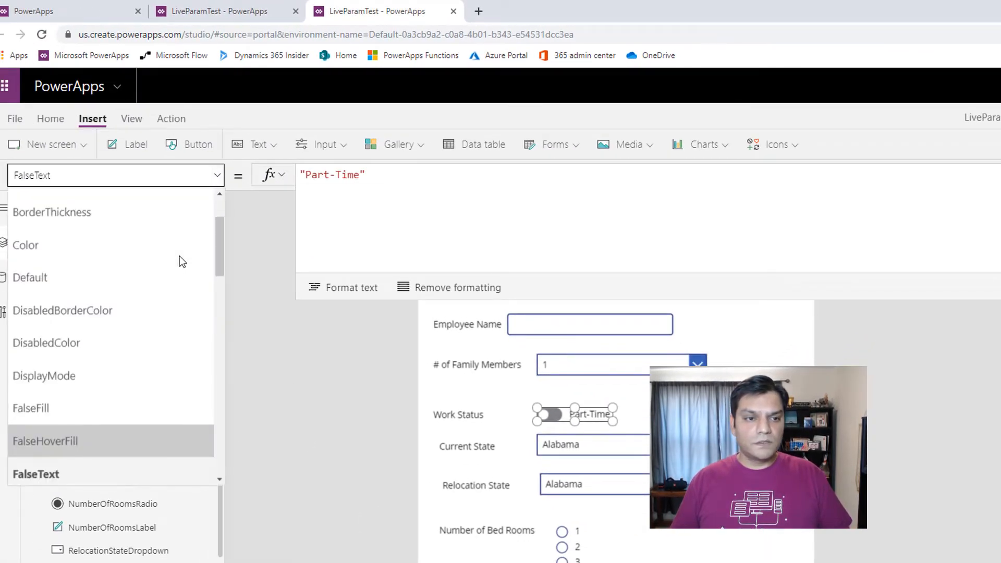
pyautogui.click(156, 279)
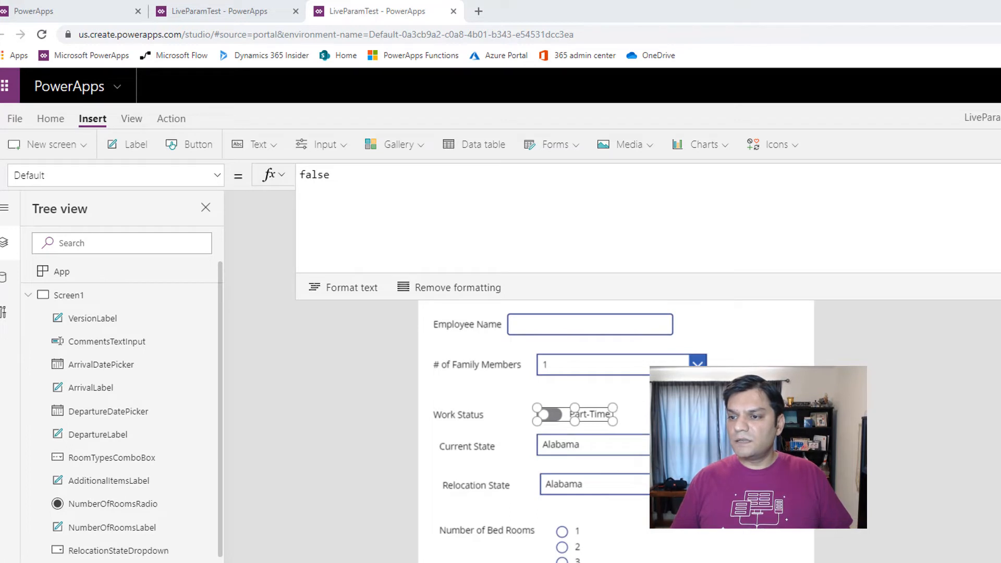
pyautogui.click(358, 188)
pyautogui.press('BackSpace')
pyautogui.press('BackSpace')
pyautogui.press('BackSpace')
pyautogui.press('BackSpace')
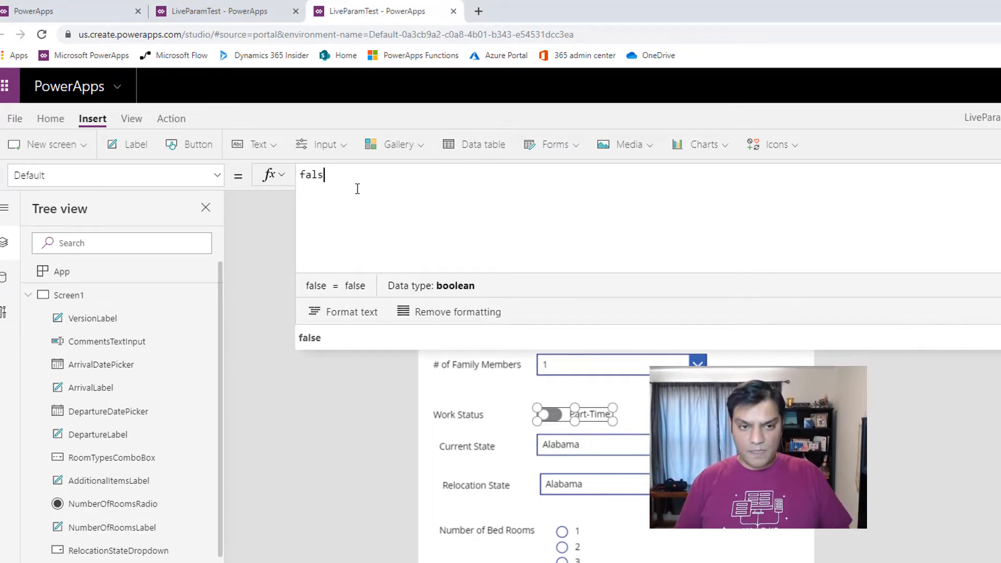
pyautogui.press('BackSpace')
pyautogui.write('Work')
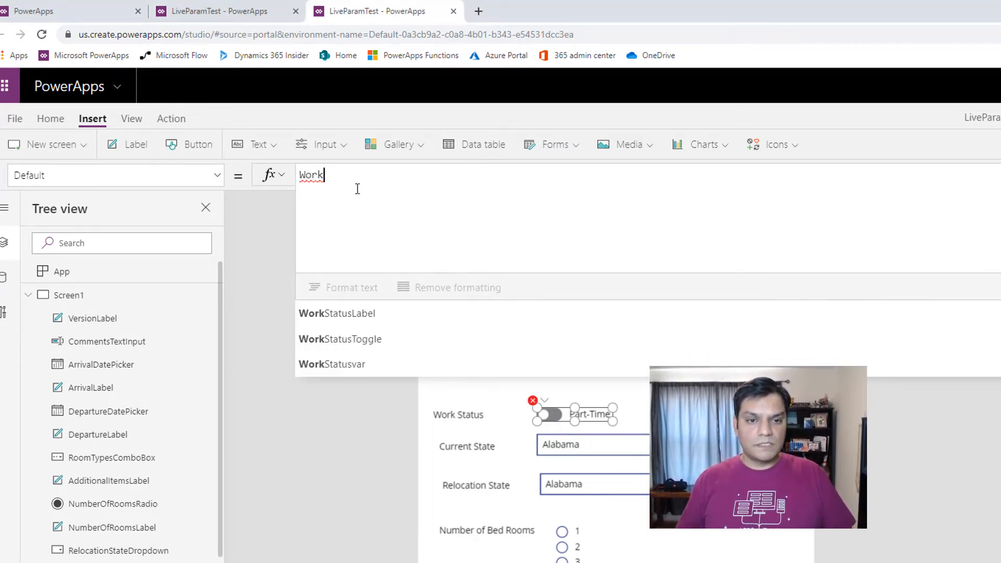
pyautogui.press('Down')
pyautogui.press('Down')
pyautogui.press('Tab')
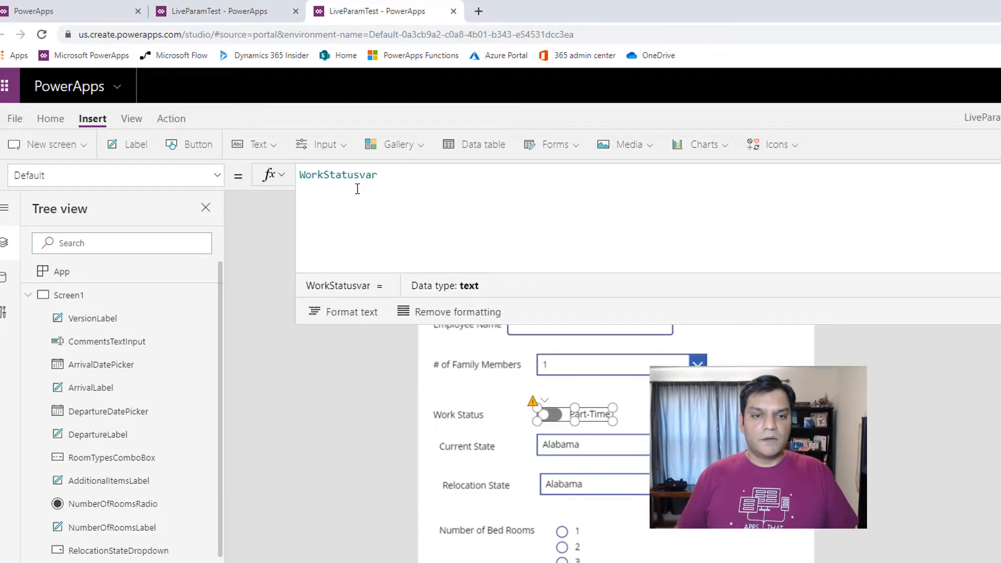
pyautogui.moveTo(537, 407)
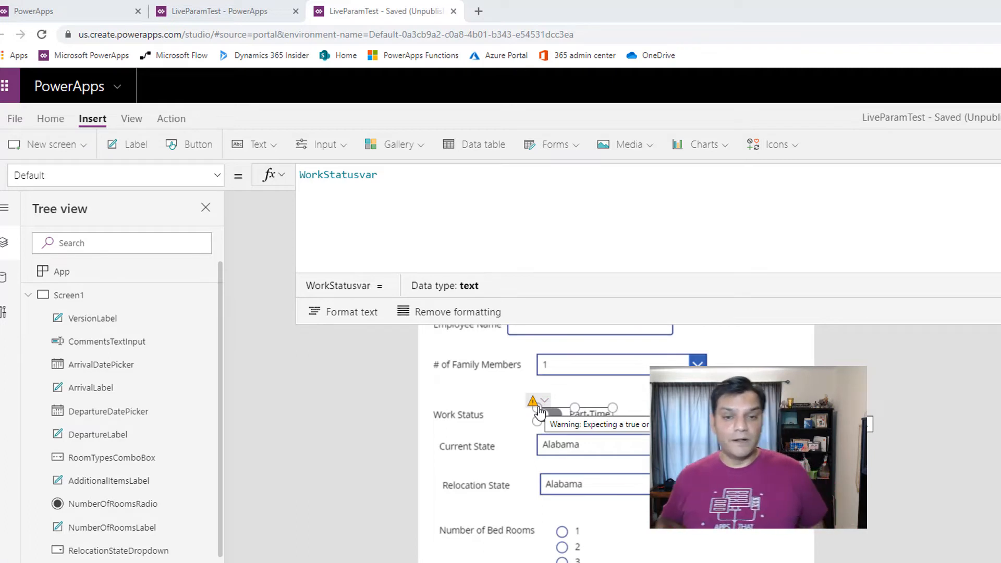
pyautogui.click(594, 416)
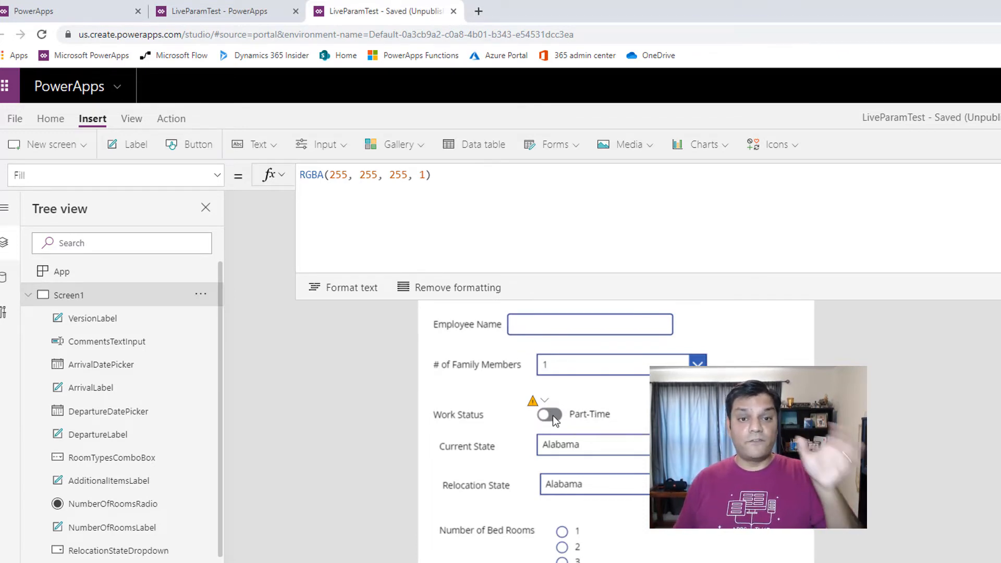
# Step: Inspect the FalseText property of the Work Status toggle
pyautogui.click(576, 412)
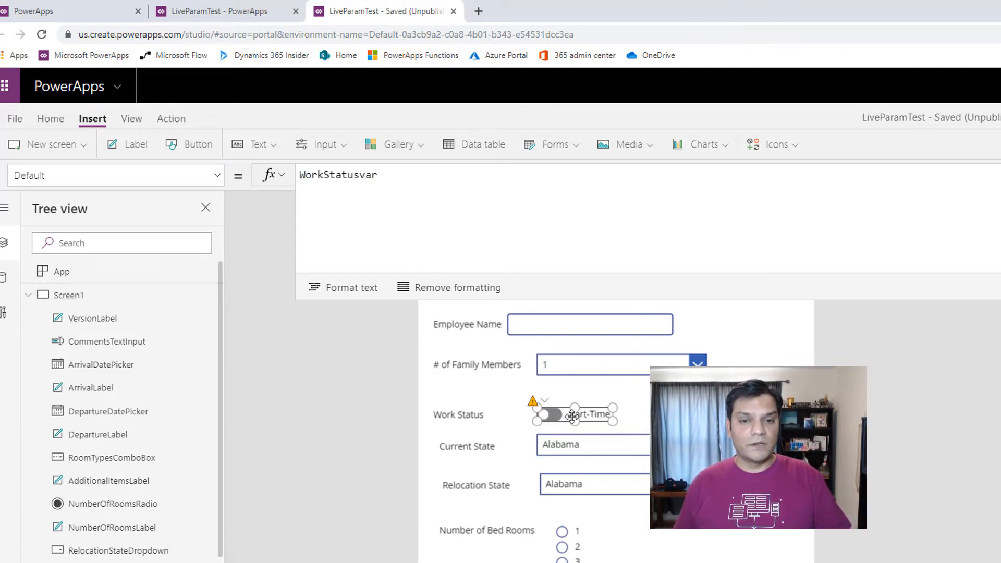
pyautogui.click(217, 176)
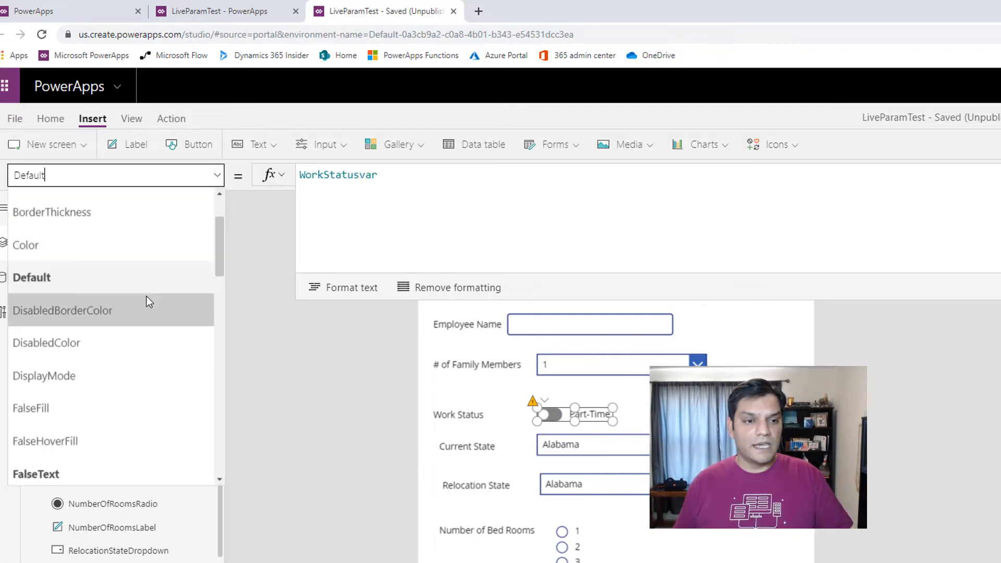
pyautogui.click(122, 465)
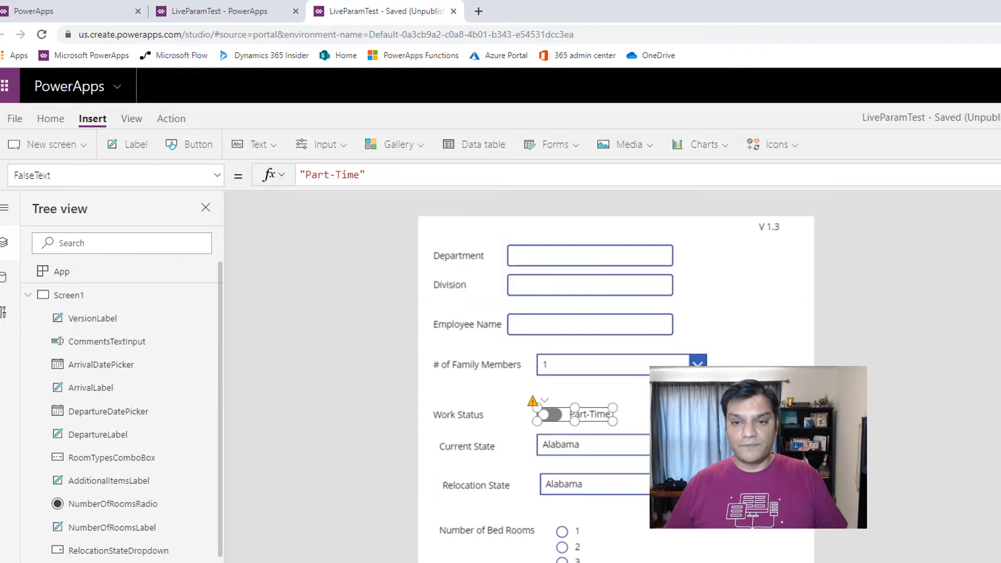
# Step: Change the version label's text to "V 1.4"
pyautogui.click(772, 219)
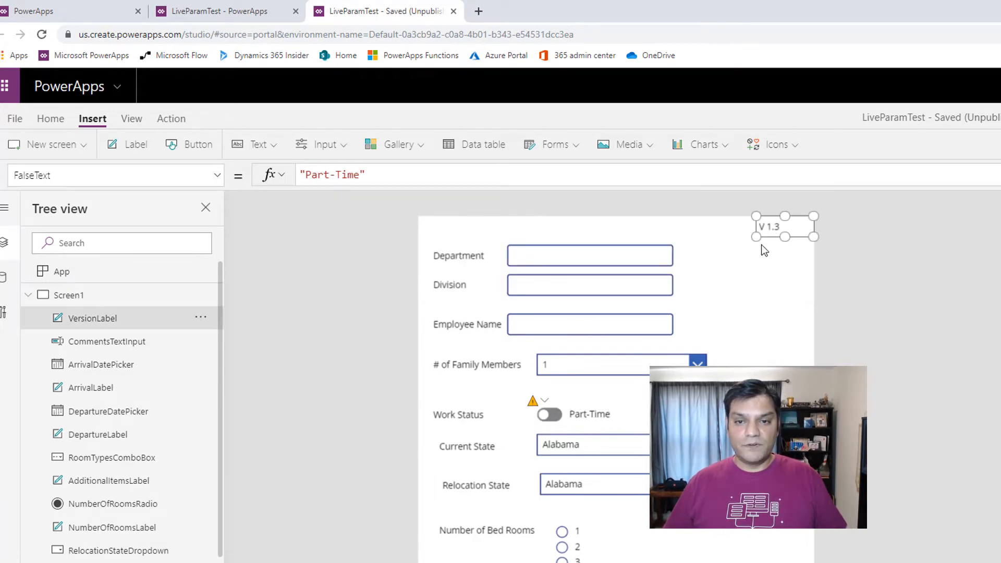
pyautogui.click(442, 174)
pyautogui.press('Delete')
pyautogui.write('4')
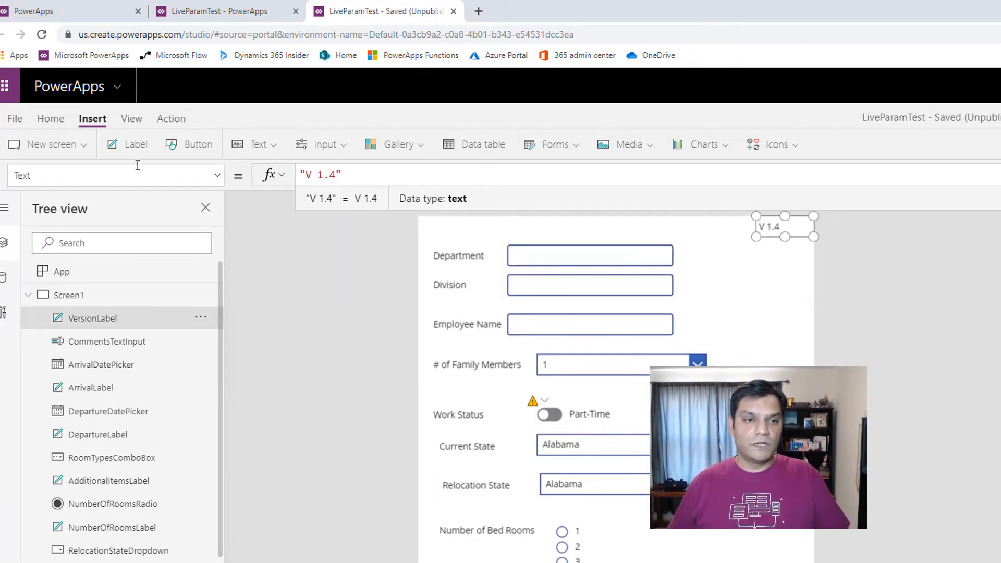
# Step: Save LiveParamTest with the Work Status changes and publish this version
pyautogui.click(21, 120)
pyautogui.click(176, 331)
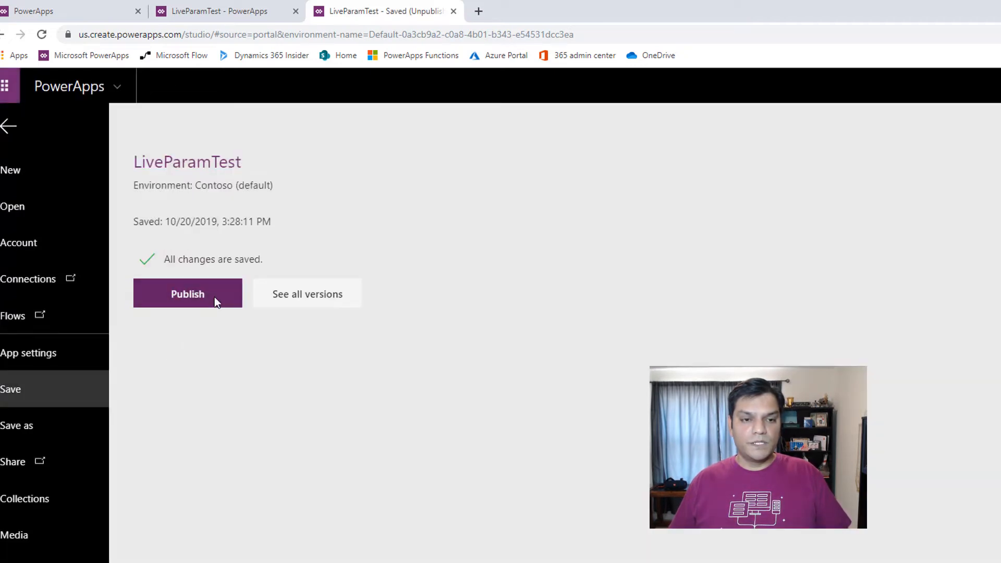
pyautogui.click(214, 296)
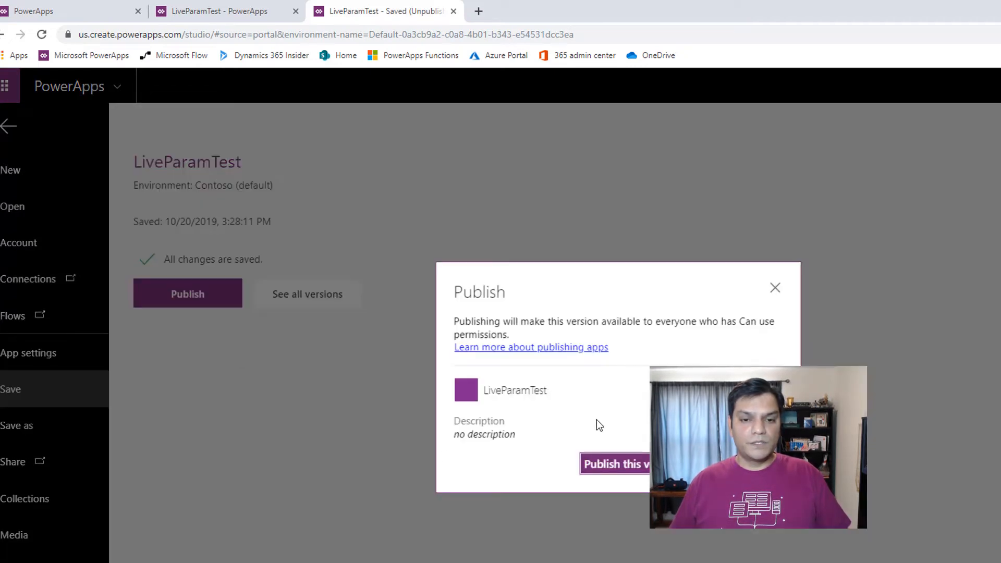
pyautogui.click(620, 466)
# Step: In the running LiveParamTest app, append &WorkStatus=true to the end of the URL and load it
pyautogui.click(188, 10)
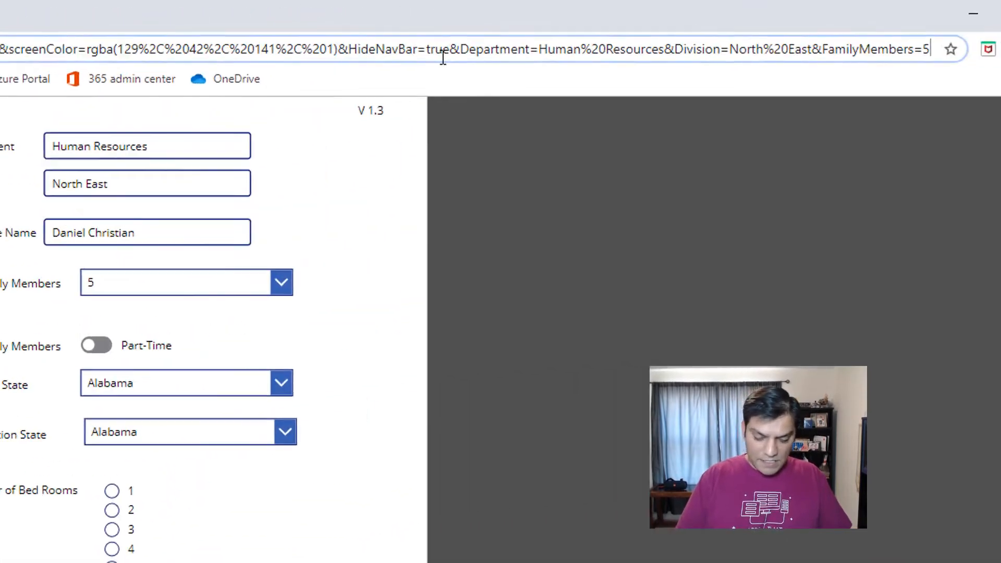
pyautogui.write('&WorkS')
pyautogui.write('tatus=')
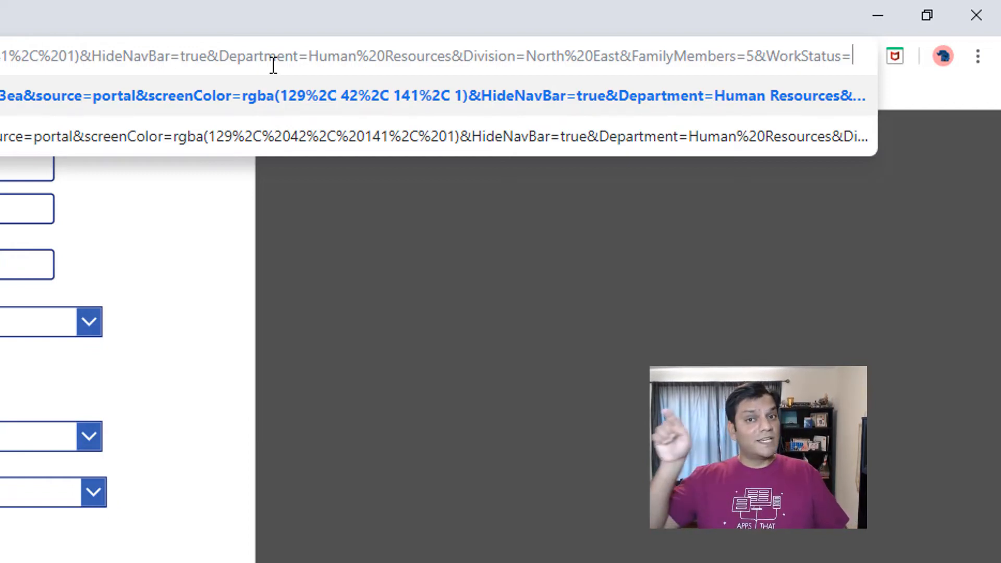
pyautogui.write('True')
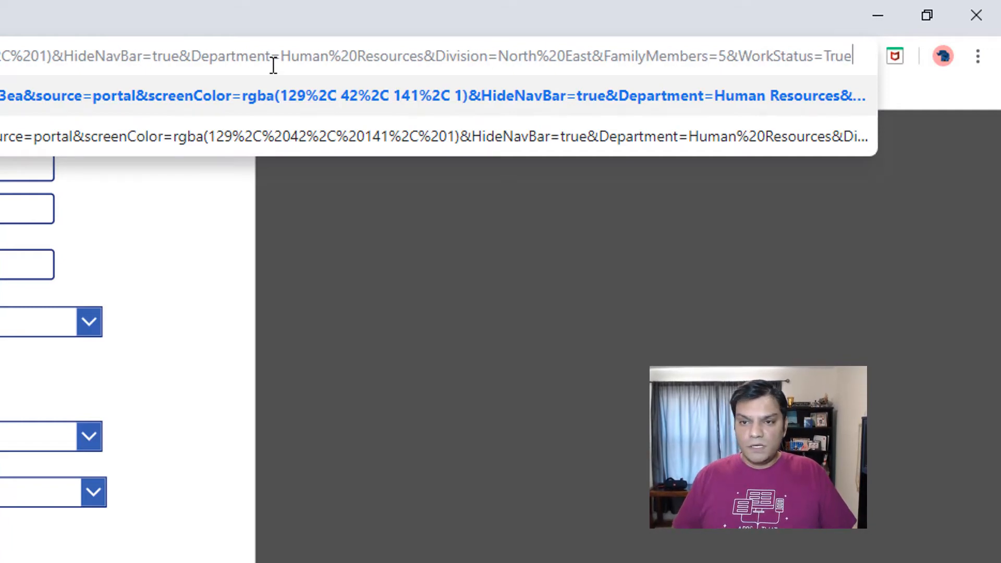
pyautogui.press('Left')
pyautogui.press('Left')
pyautogui.press('Left')
pyautogui.press('Left')
pyautogui.press('Delete')
pyautogui.write('t')
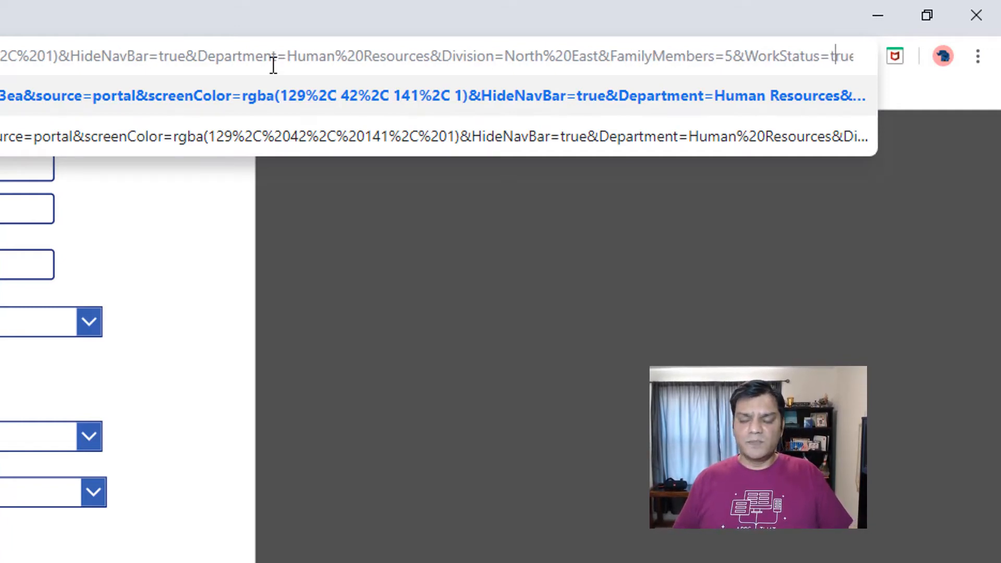
pyautogui.press('Return')
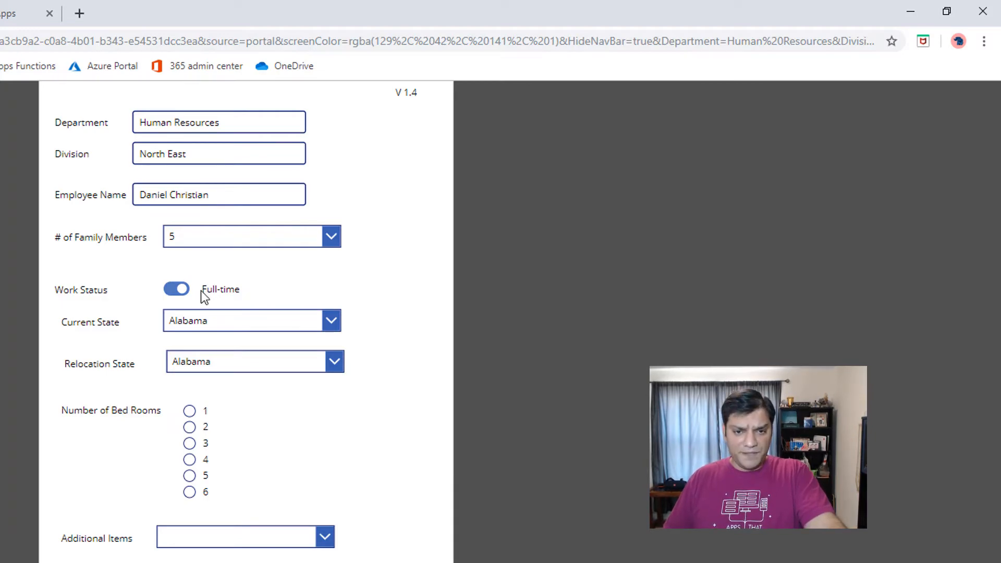
# Step: Change the WorkStatus value in the running app's URL to Full-Time and reload the app
pyautogui.click(548, 48)
pyautogui.press('End')
pyautogui.press('BackSpace')
pyautogui.press('BackSpace')
pyautogui.press('BackSpace')
pyautogui.press('BackSpace')
pyautogui.write('Full-Tim')
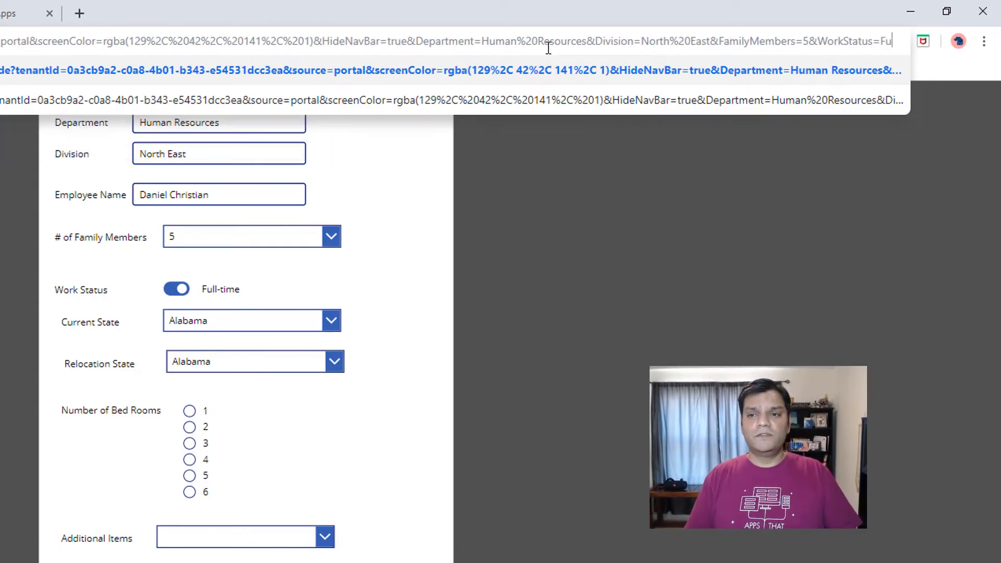
pyautogui.write('e')
pyautogui.press('Return')
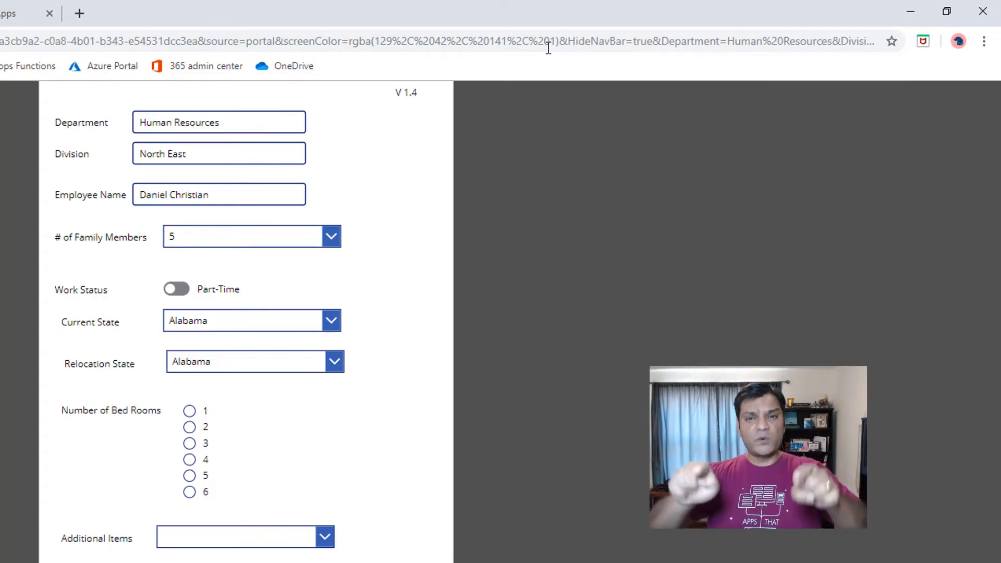
# Step: Set the WorkStatus parameter in the app URL back to true and reload the app
pyautogui.click(549, 47)
pyautogui.press('End')
pyautogui.press('BackSpace')
pyautogui.press('BackSpace')
pyautogui.press('BackSpace')
pyautogui.press('BackSpace')
pyautogui.press('BackSpace')
pyautogui.press('BackSpace')
pyautogui.press('BackSpace')
pyautogui.press('BackSpace')
pyautogui.press('BackSpace')
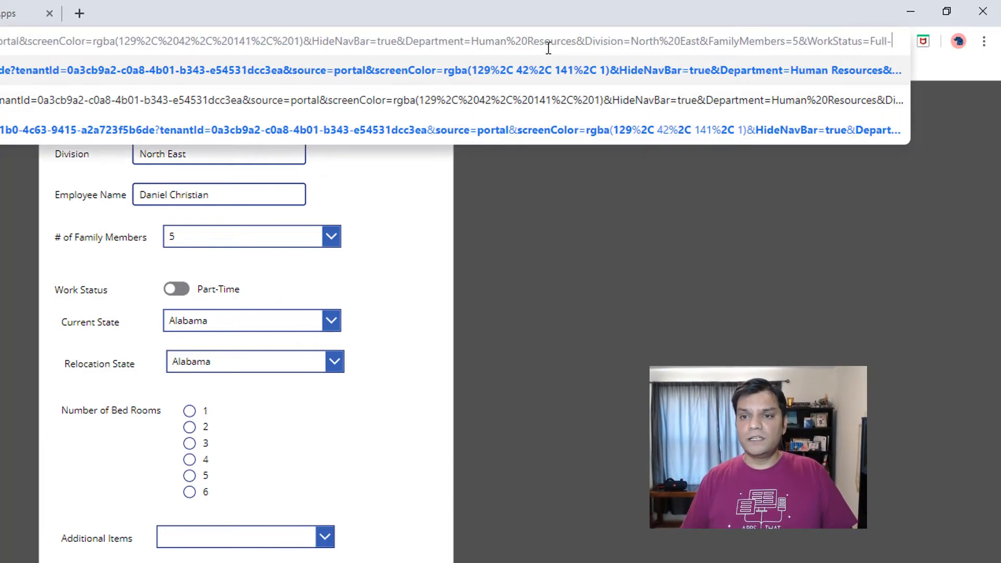
pyautogui.write('true')
pyautogui.press('Return')
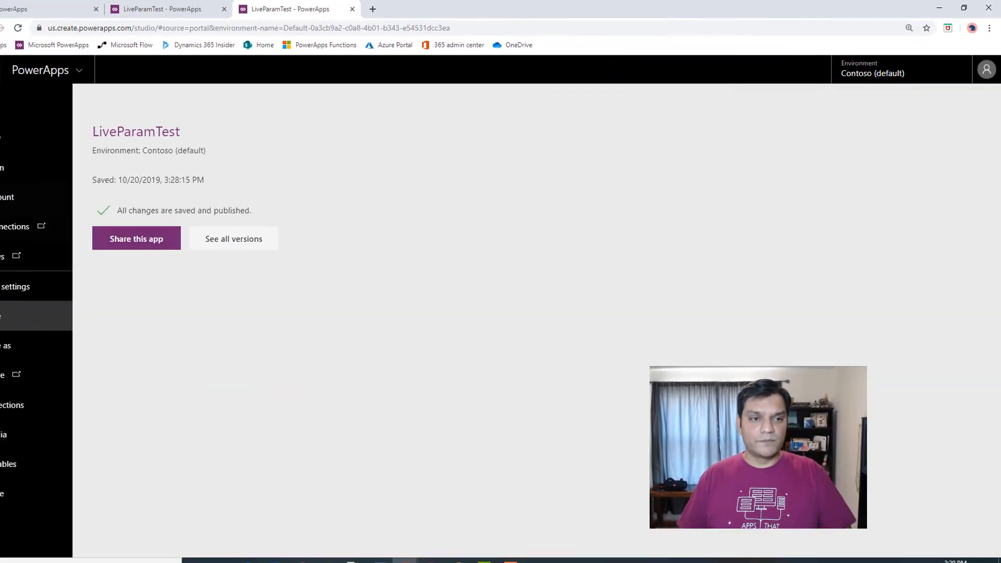
# Step: Return to the LiveParamTest editing canvas and examine the Current State dropdown's Items property
pyautogui.click(17, 99)
pyautogui.scroll(-1, 503, 340)
pyautogui.click(502, 332)
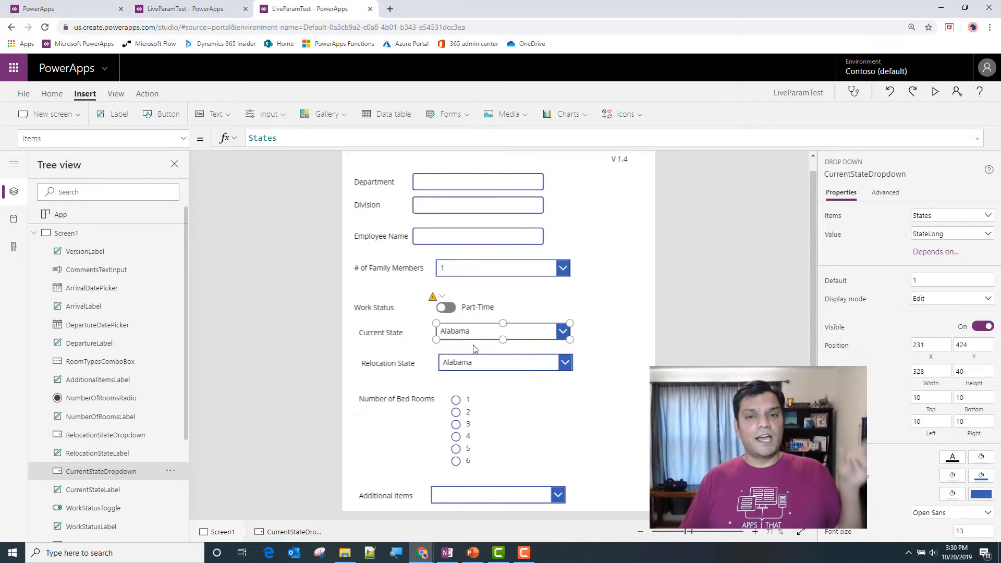
# Step: Append ;Set(CurrentStateVar,Param("CurrentState")) to the end of the App object's OnStart formula
pyautogui.click(99, 218)
pyautogui.click(908, 132)
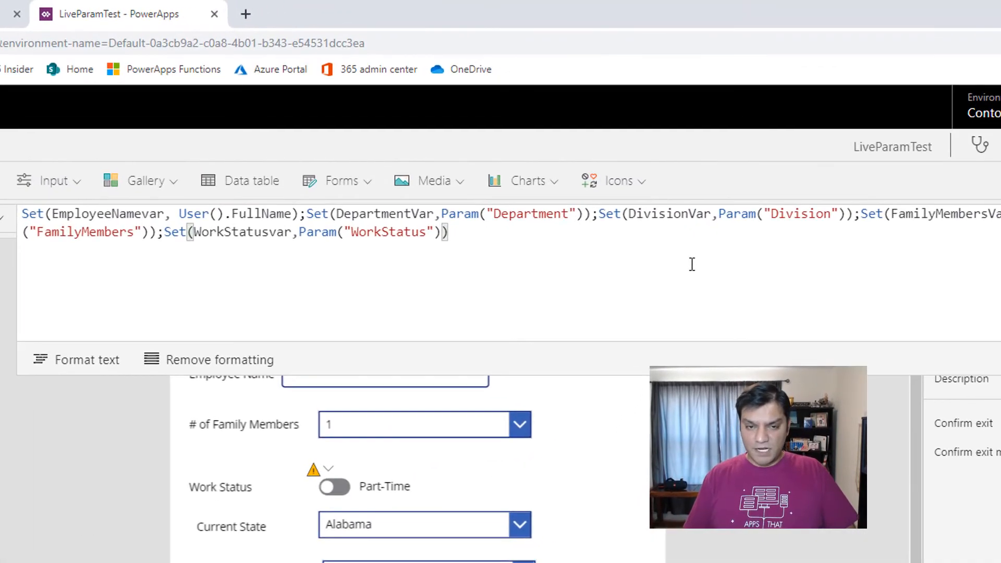
pyautogui.write(';')
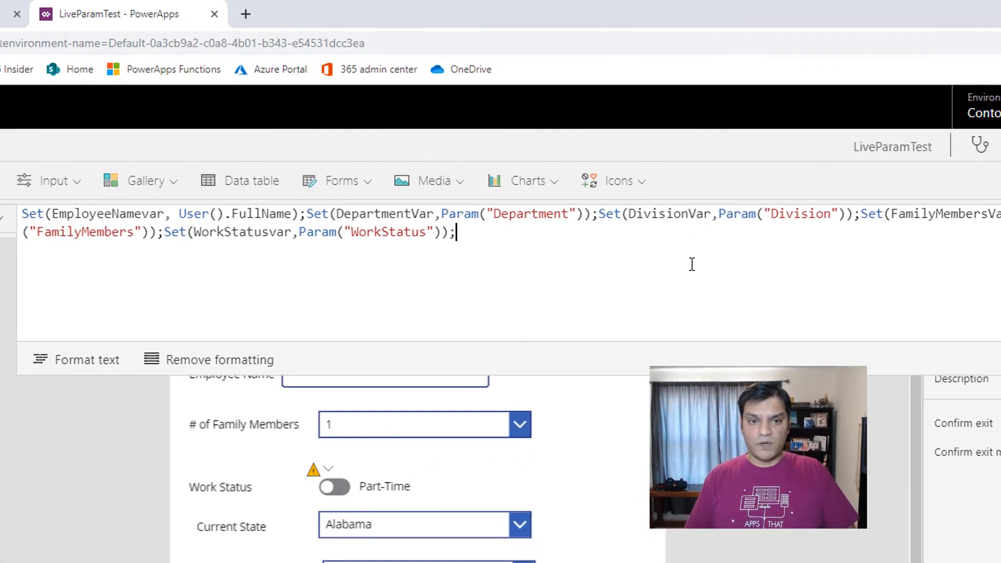
pyautogui.write('Set(')
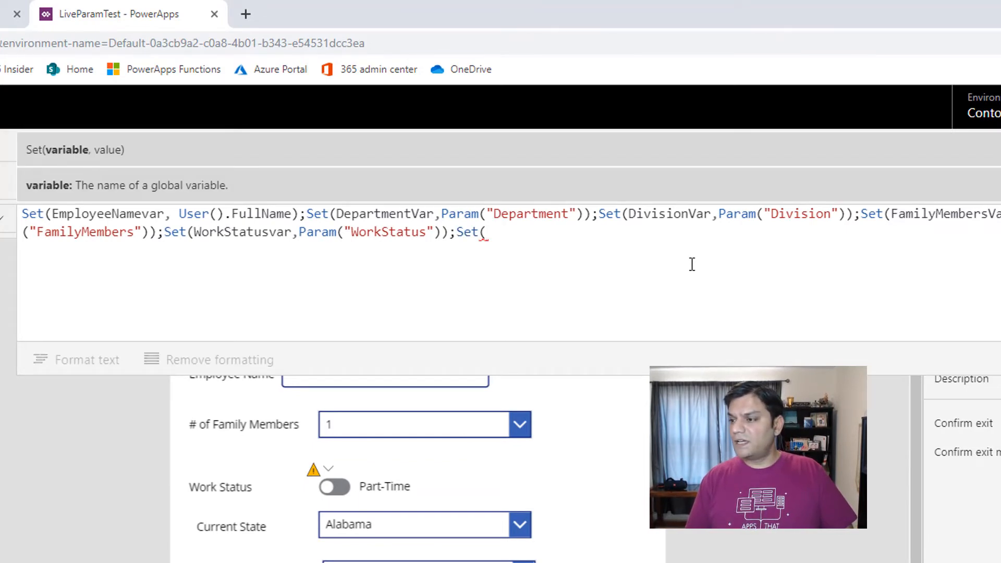
pyautogui.write('Cur')
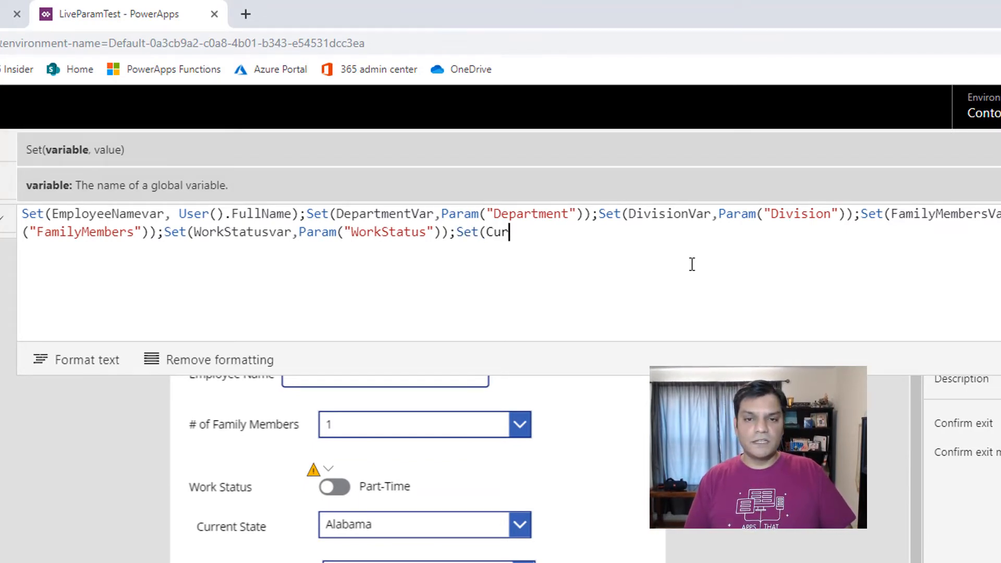
pyautogui.write('rentStateVar,Par')
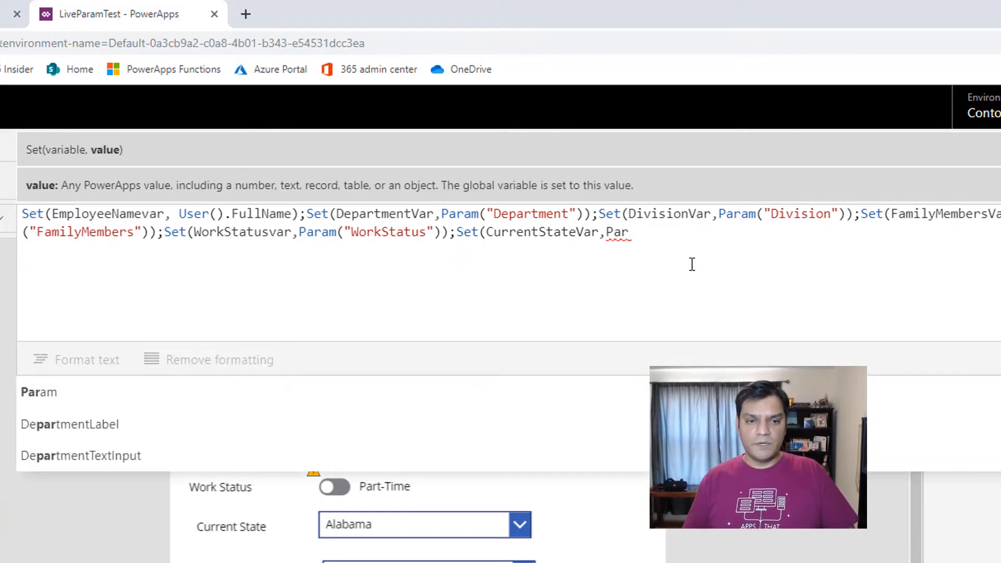
pyautogui.write('am(("')
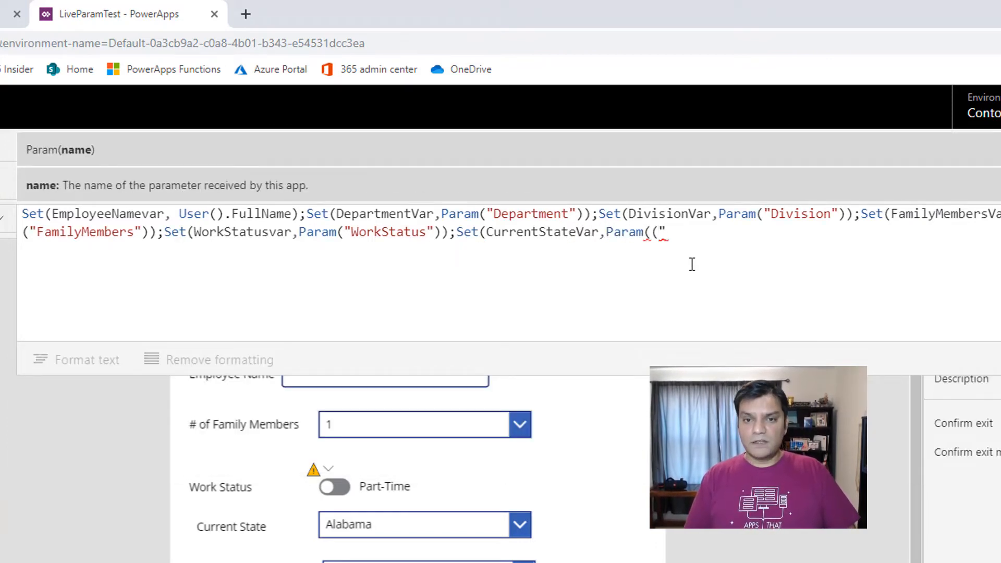
pyautogui.write('CurrentState')
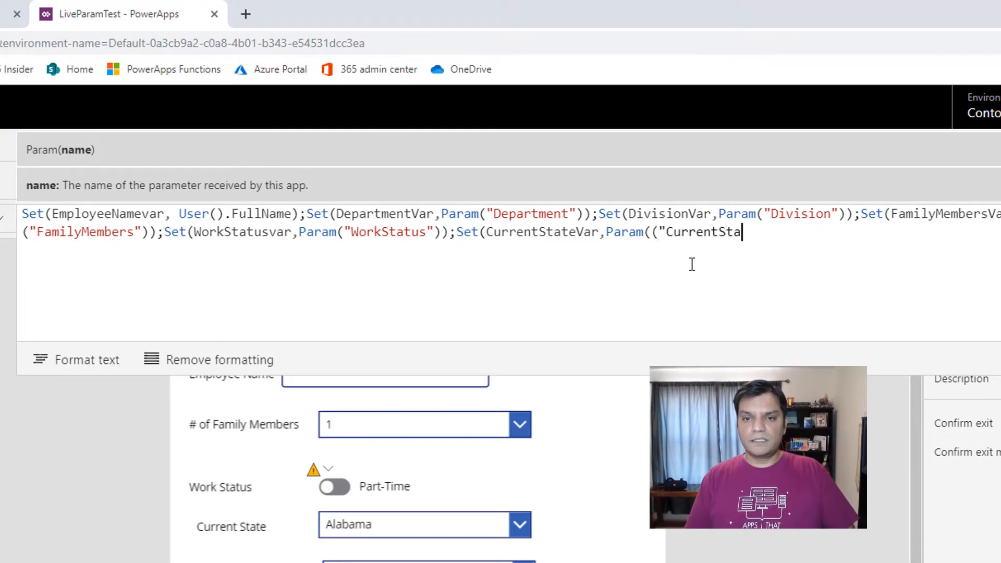
pyautogui.write('"))')
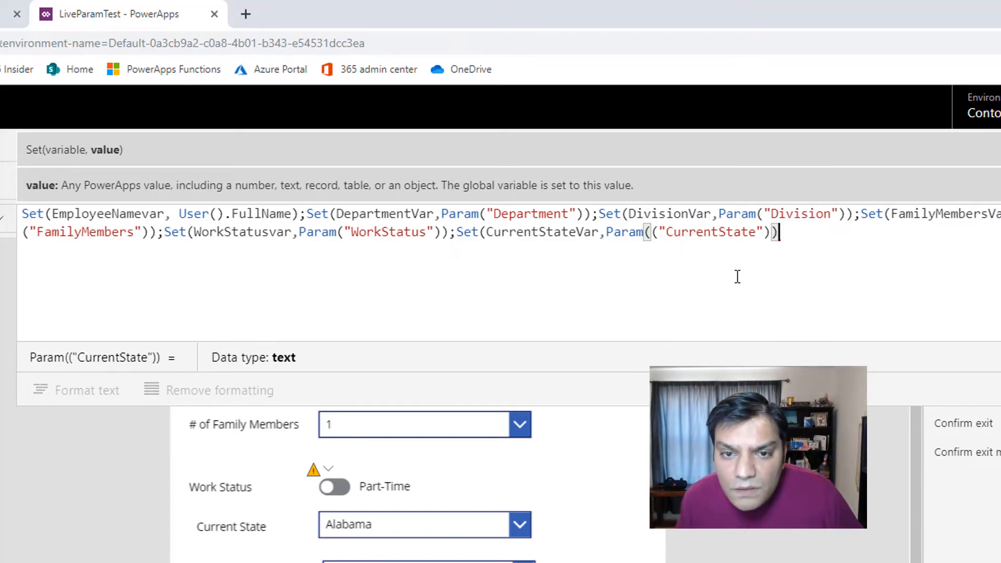
pyautogui.click(655, 232)
pyautogui.press('Delete')
pyautogui.press('End')
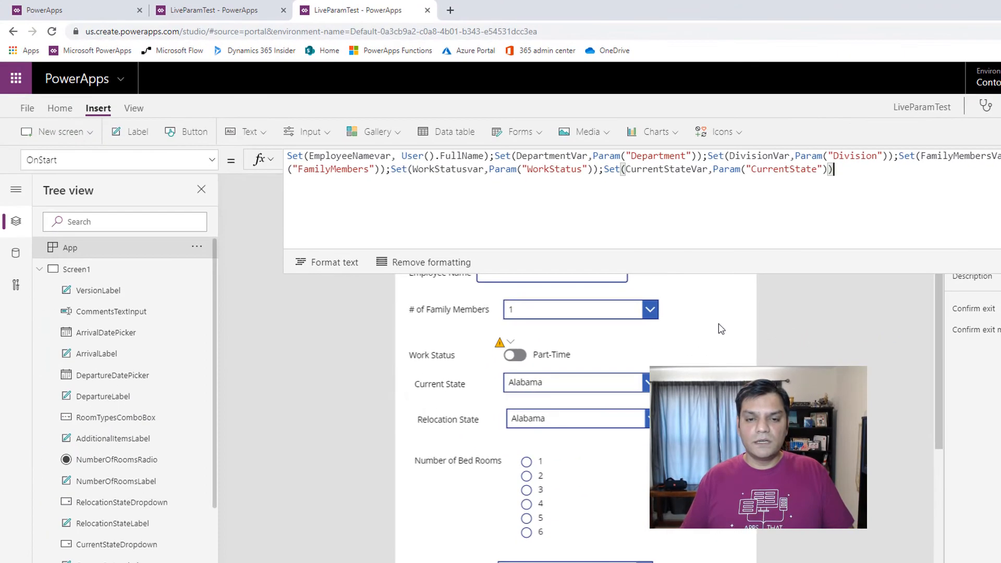
# Step: Set the Current State dropdown's Default property to CurrentStateVar
pyautogui.click(578, 387)
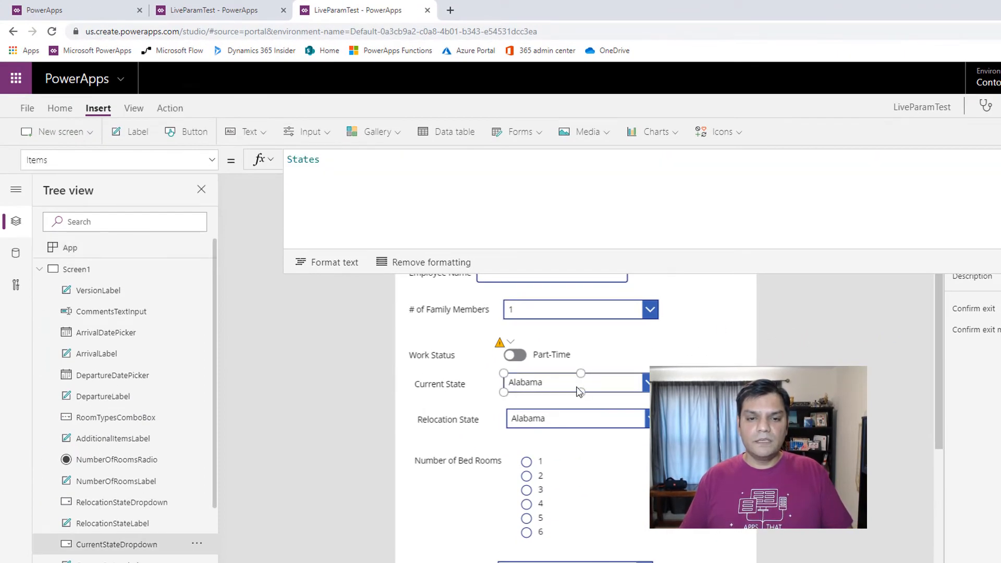
pyautogui.click(214, 161)
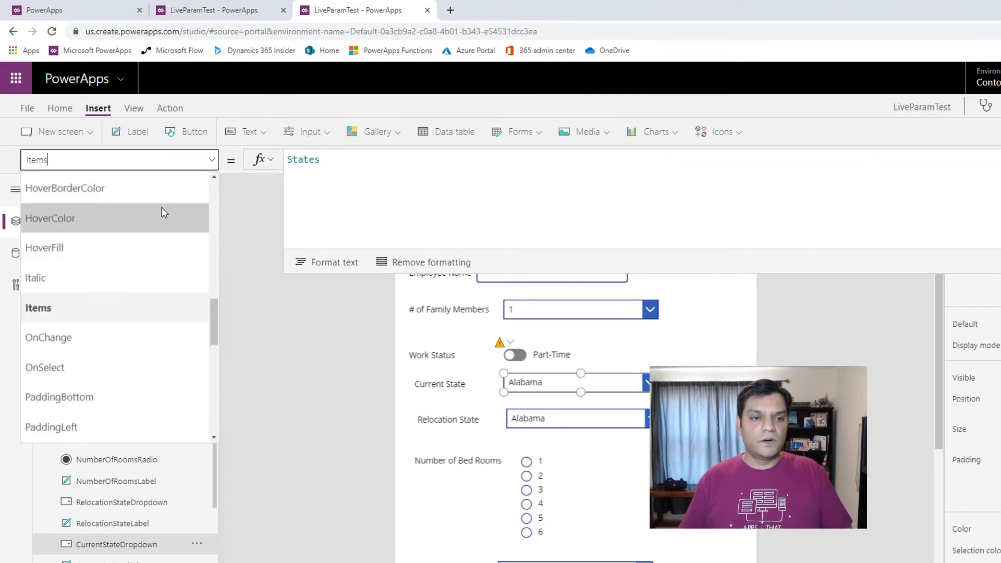
pyautogui.scroll(10, 152, 278)
pyautogui.click(154, 282)
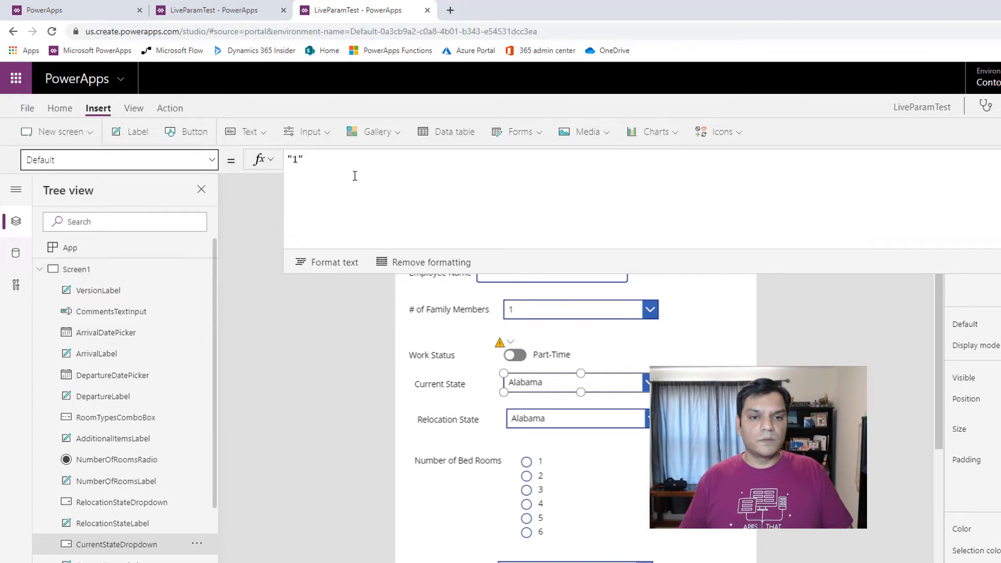
pyautogui.write('Current')
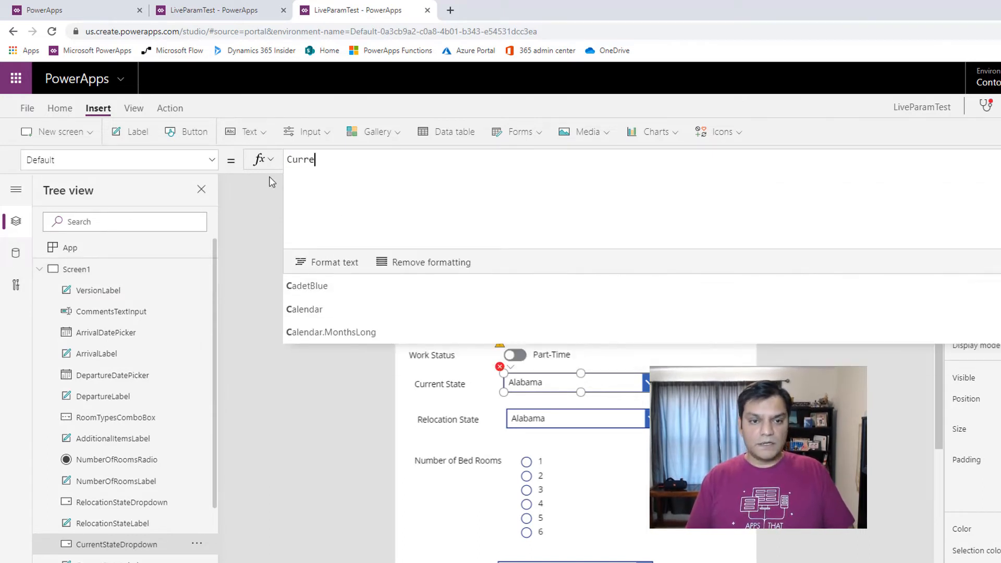
pyautogui.press('Down')
pyautogui.press('Down')
pyautogui.press('Tab')
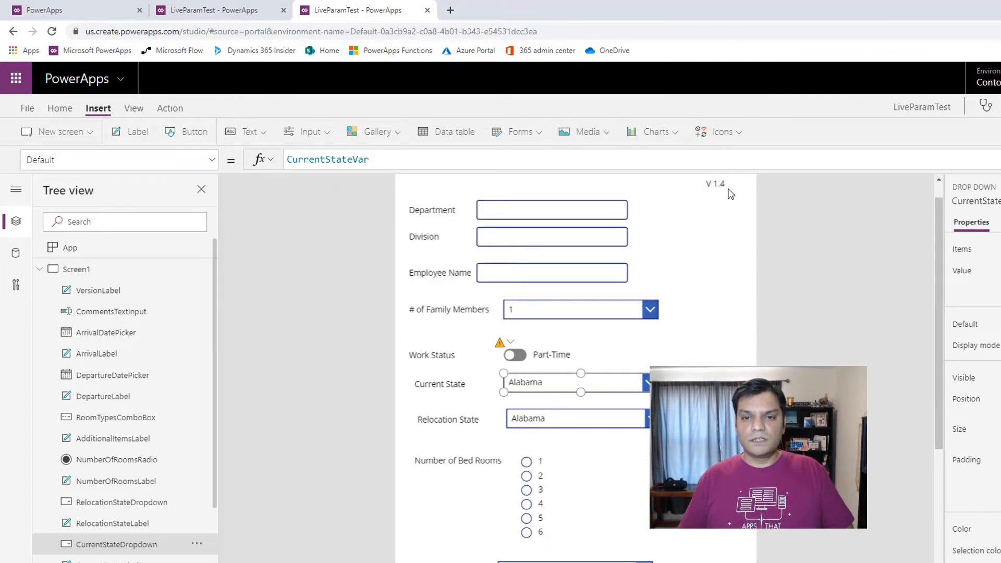
# Step: Change the version label's text to "V 1.5"
pyautogui.click(727, 188)
pyautogui.click(320, 160)
pyautogui.press('BackSpace')
pyautogui.write('5')
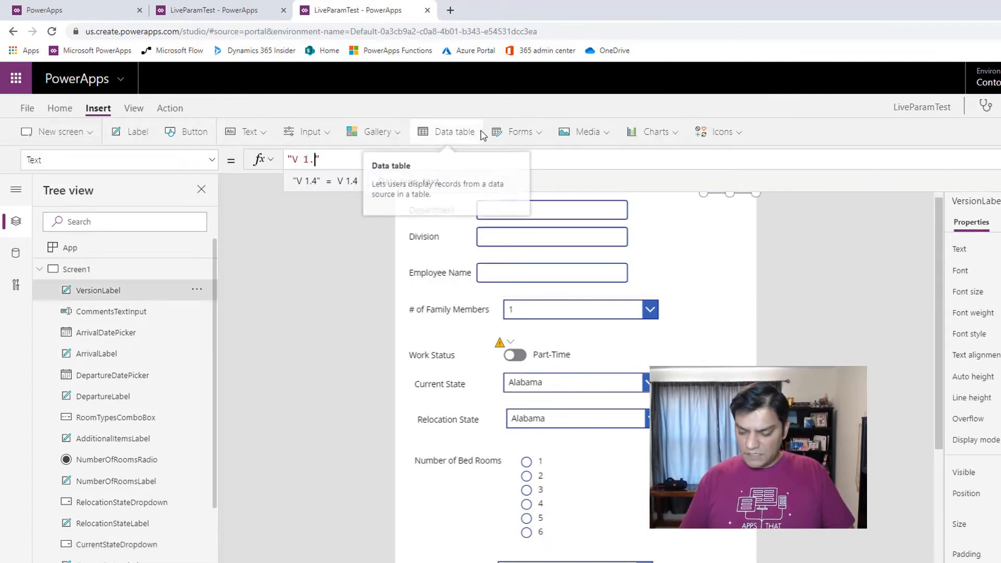
# Step: Save LiveParamTest with the Current State changes and publish the new version
pyautogui.click(27, 108)
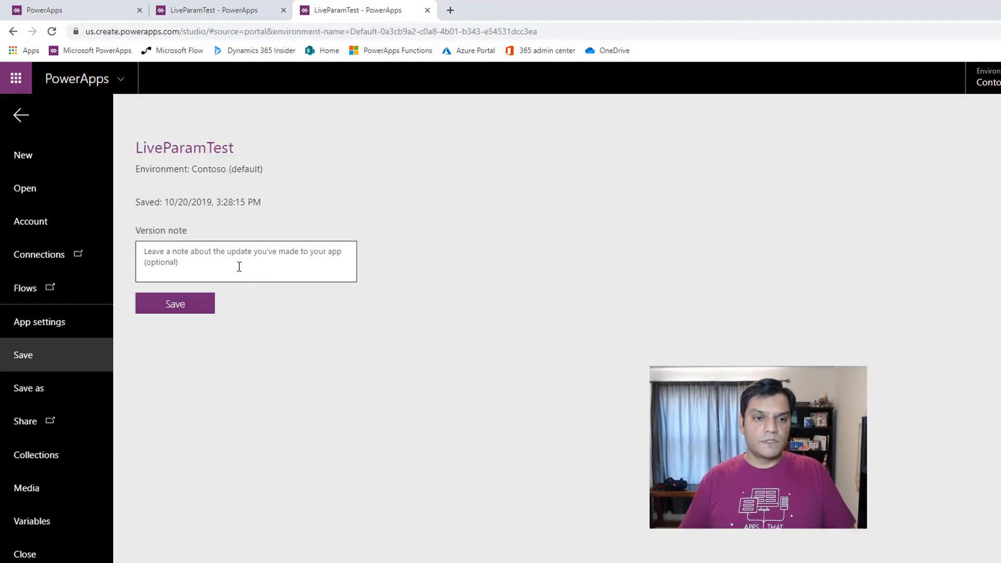
pyautogui.click(212, 310)
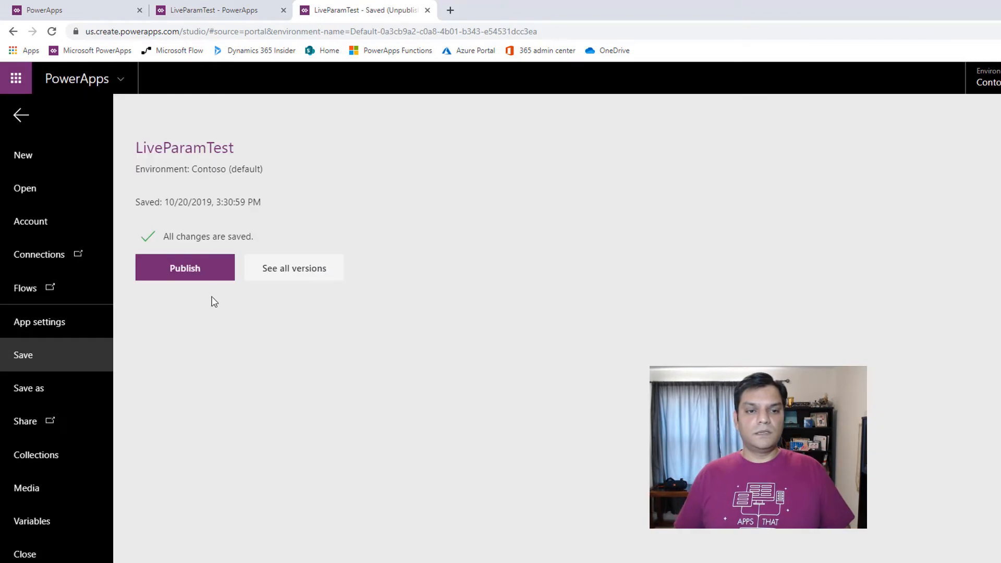
pyautogui.click(214, 270)
pyautogui.click(634, 424)
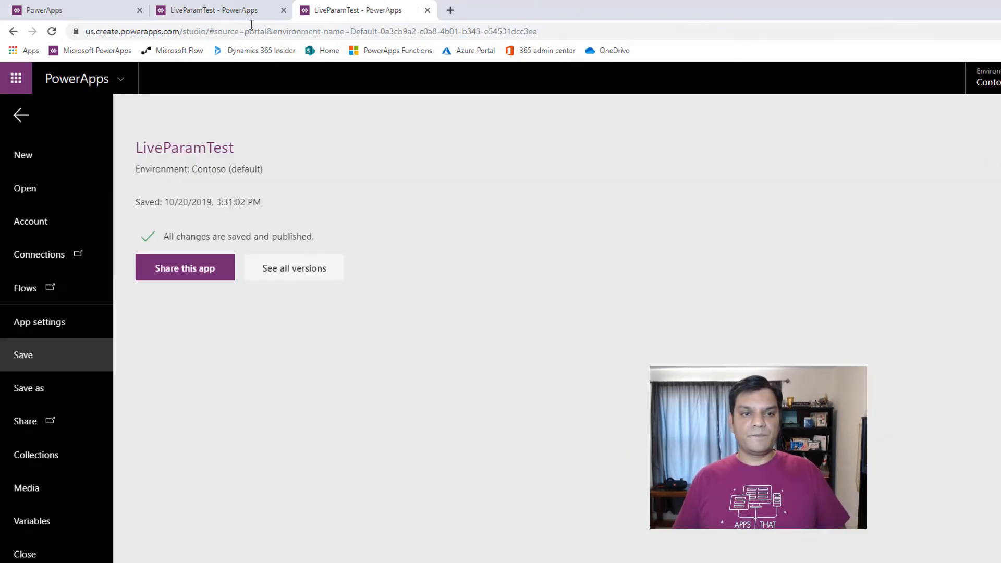
# Step: Switch to the running LiveParamTest app and reload it to pick up the newly published version
pyautogui.click(247, 11)
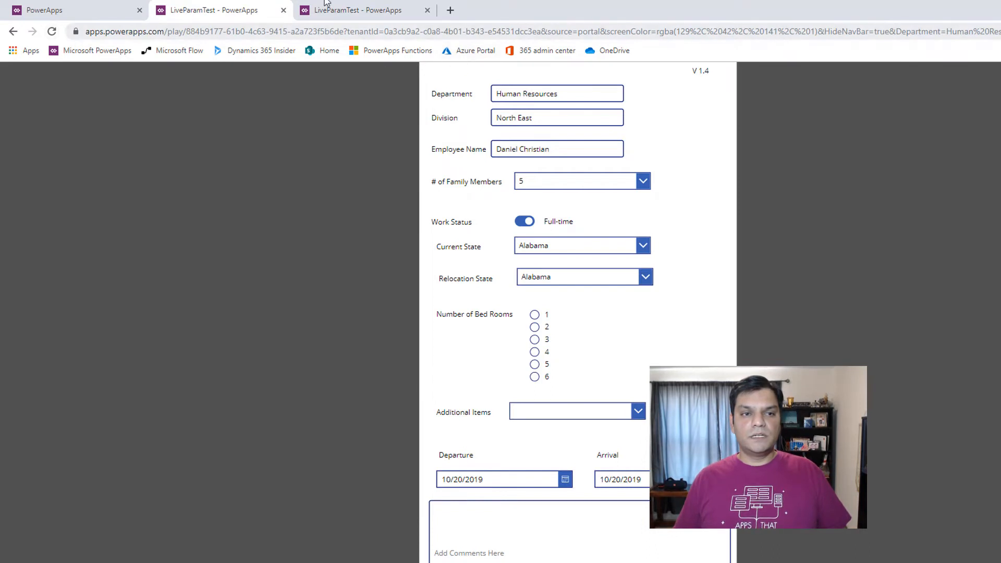
pyautogui.click(52, 33)
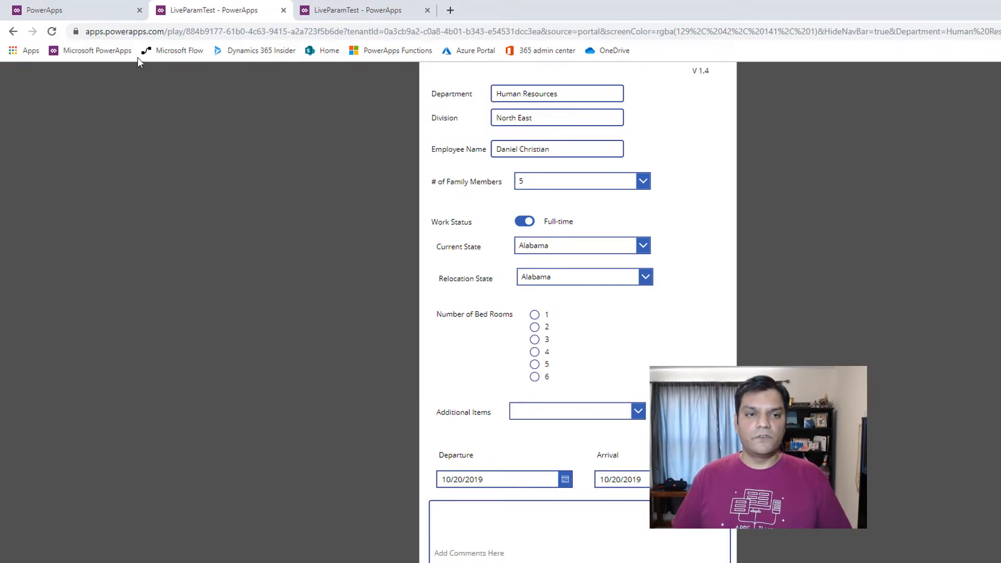
pyautogui.click(55, 33)
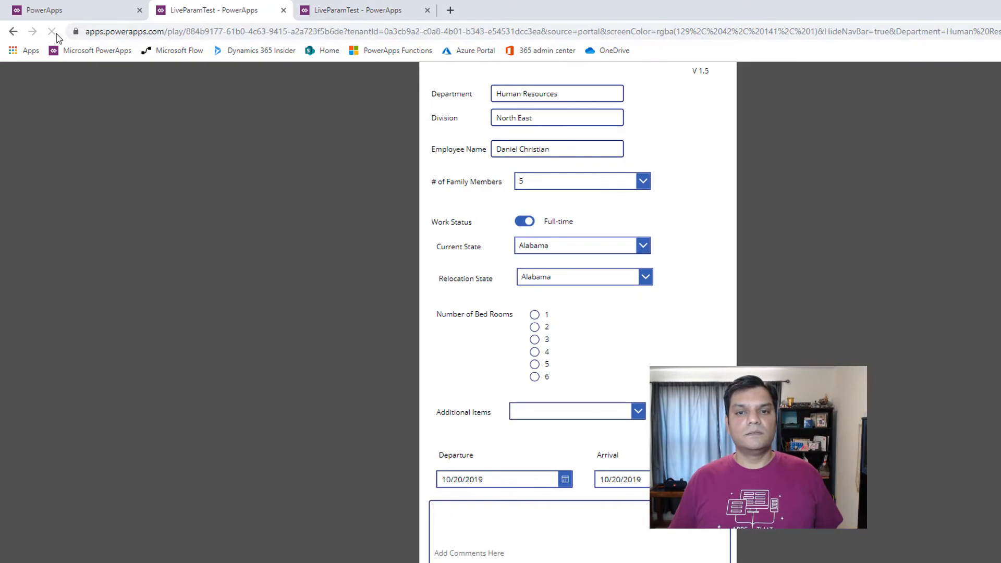
# Step: Append &CurrentState=North Carolina to the end of the running app's URL and load it
pyautogui.click(304, 31)
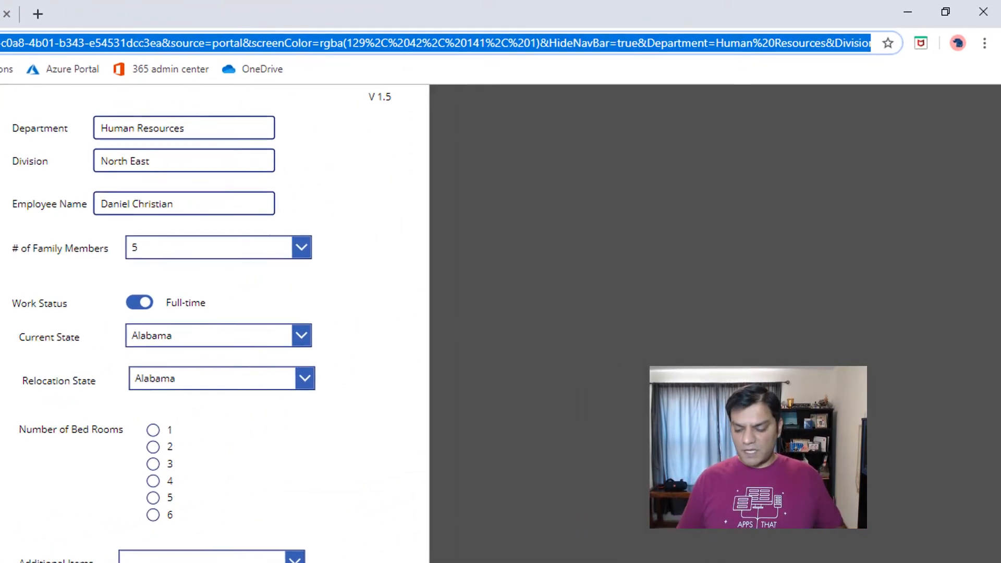
pyautogui.press('End')
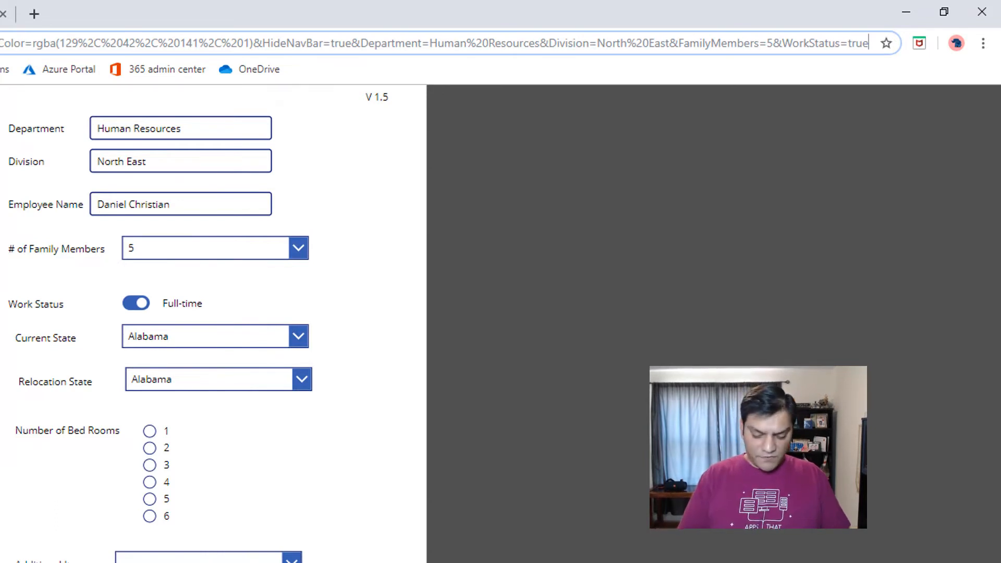
pyautogui.write('&CurrentState=')
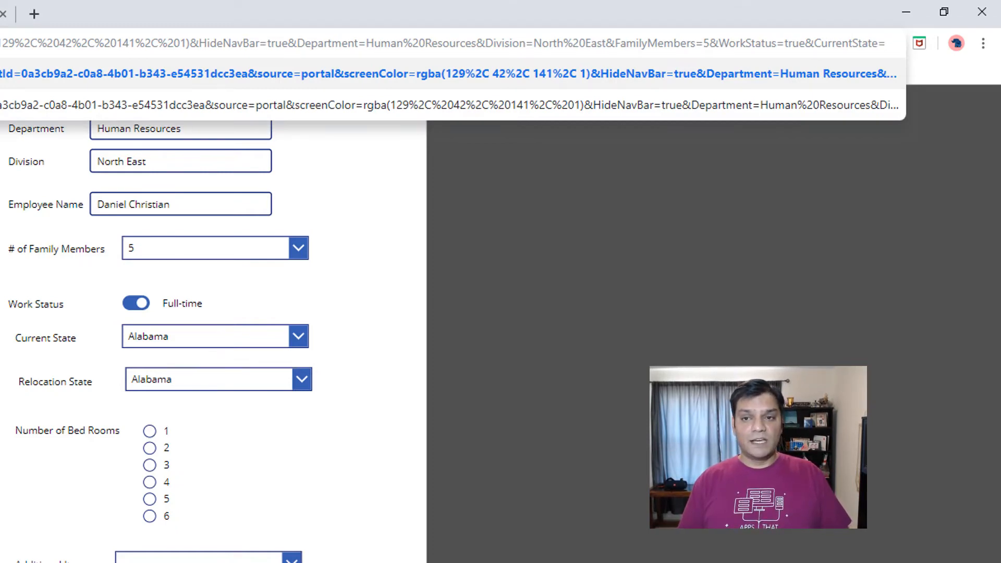
pyautogui.write('North')
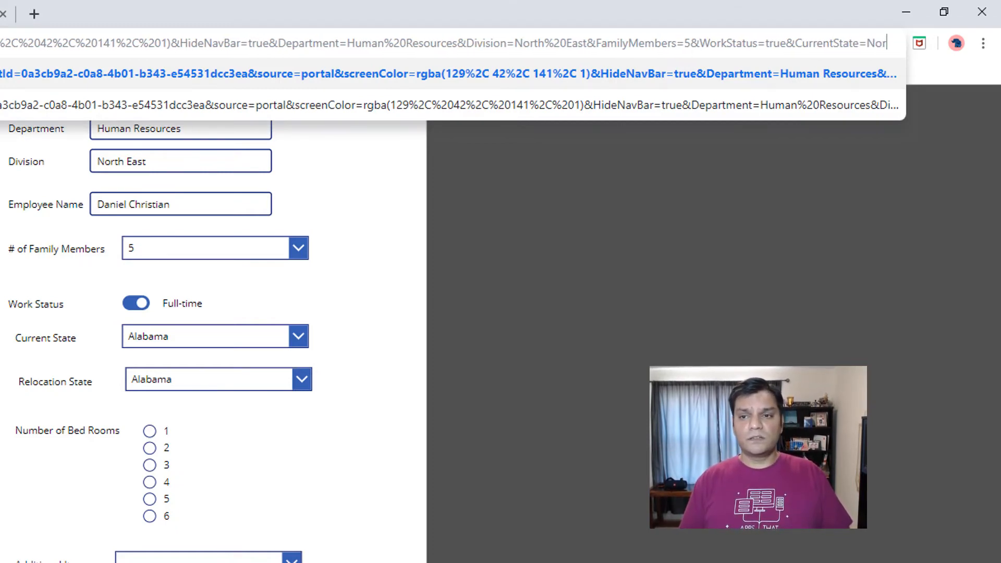
pyautogui.write(' Carolina')
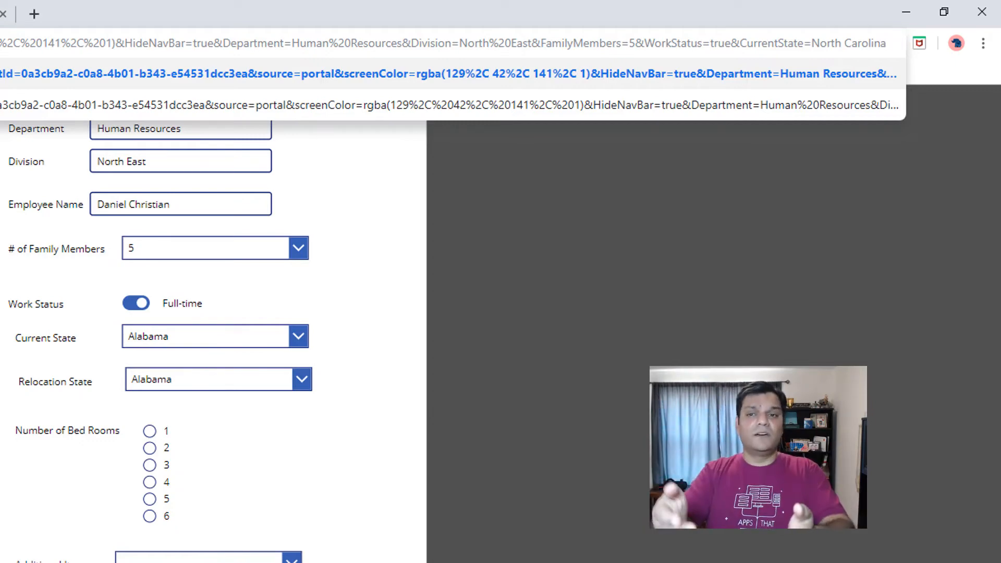
pyautogui.press('Return')
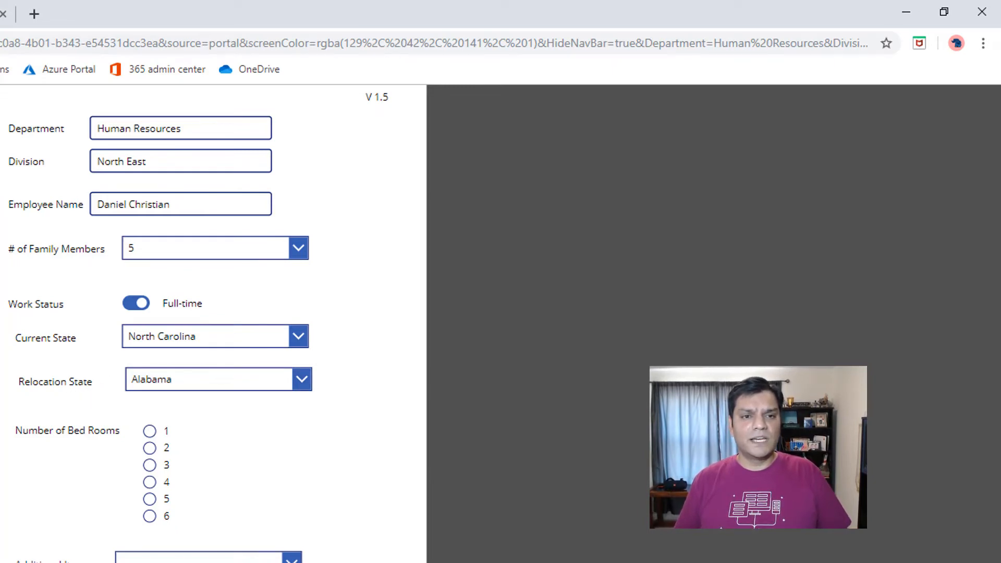
# Step: Back in the LiveParamTest editor, append ;Set(RelocationStateVar,Param("RelocationState")) to the end of the App object's OnStart formula
pyautogui.click(0, 14)
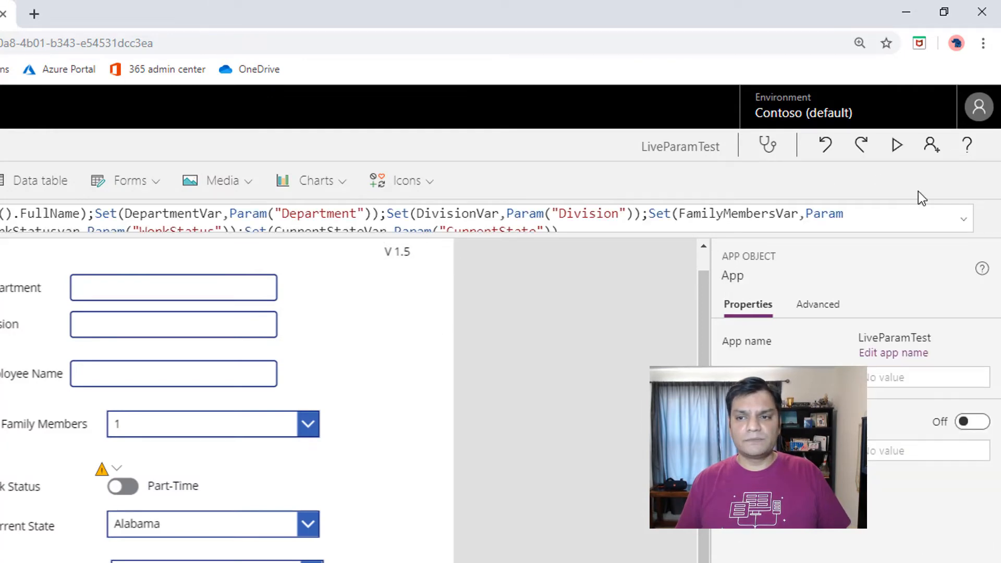
pyautogui.click(964, 219)
pyautogui.click(692, 272)
pyautogui.write(';Set(')
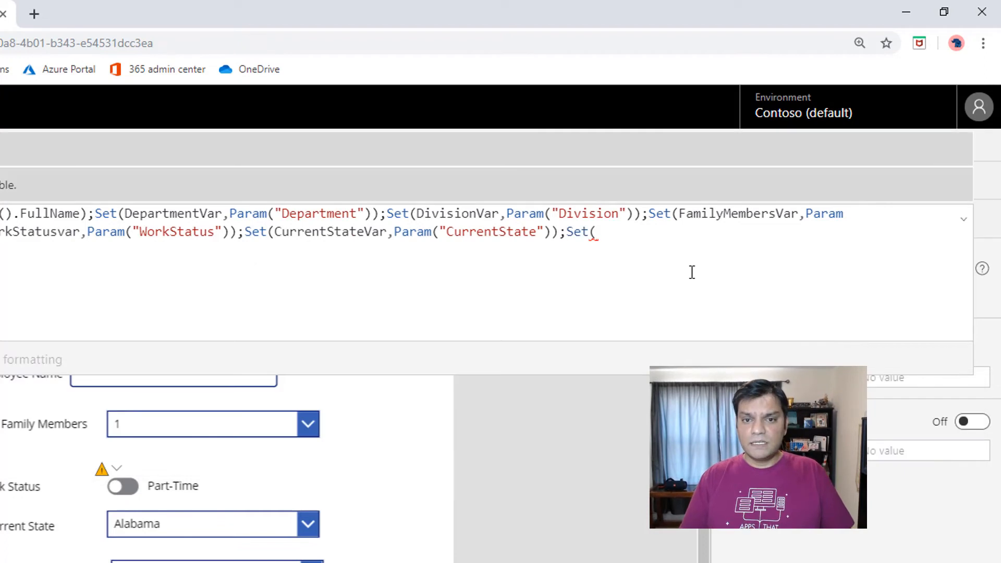
pyautogui.write('Relocat')
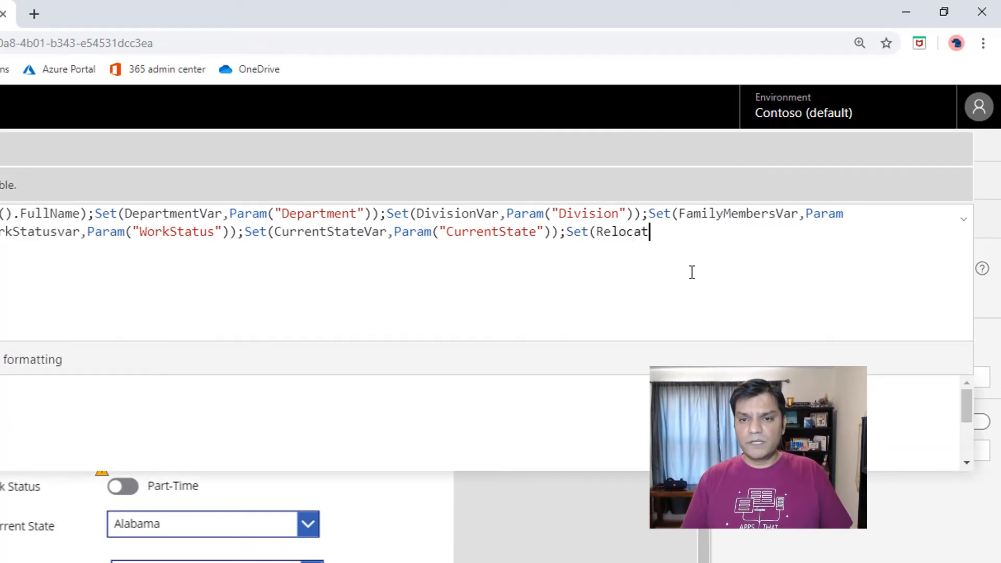
pyautogui.write('ionStateVar,')
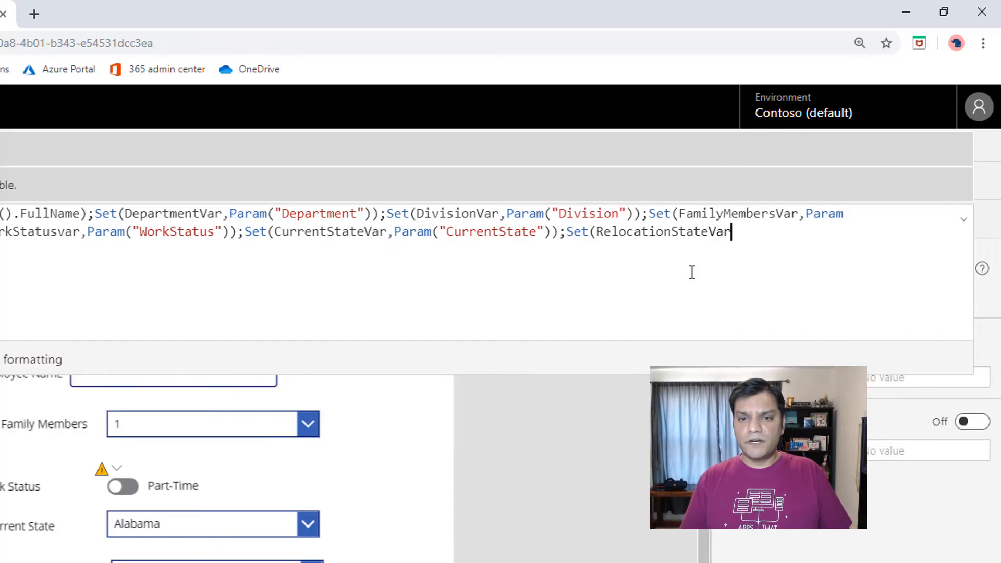
pyautogui.write('Param("')
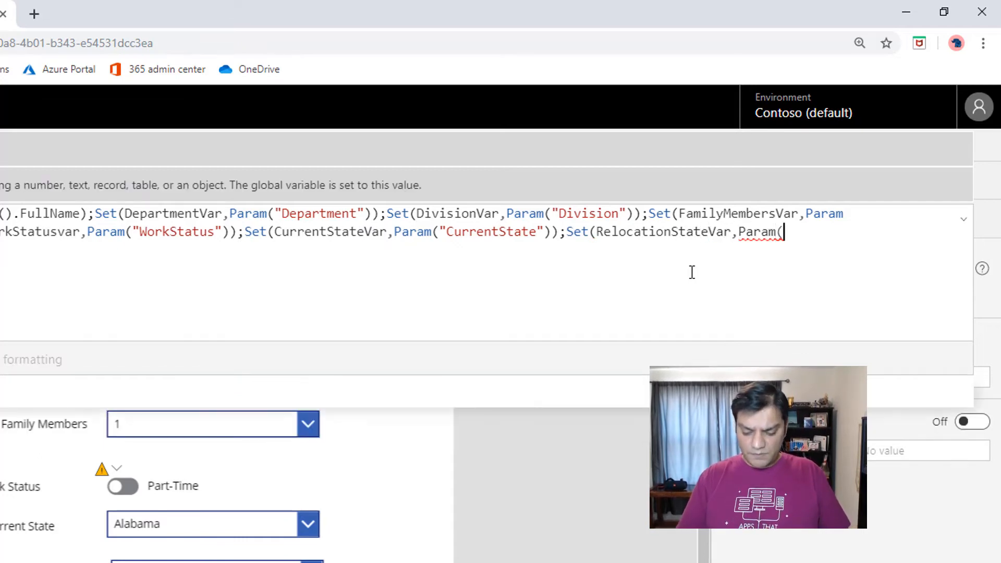
pyautogui.write('RelocationSt')
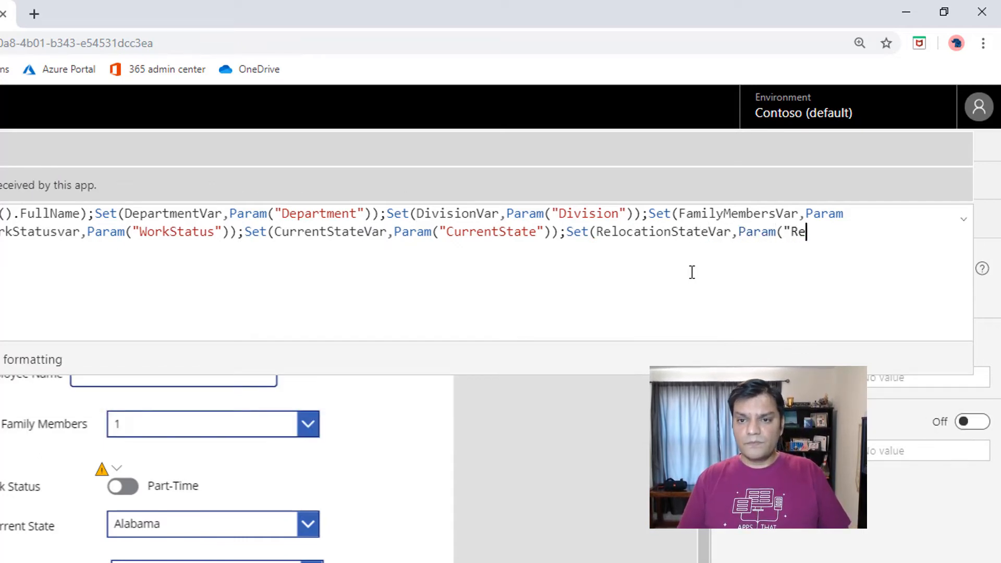
pyautogui.write('ate"))')
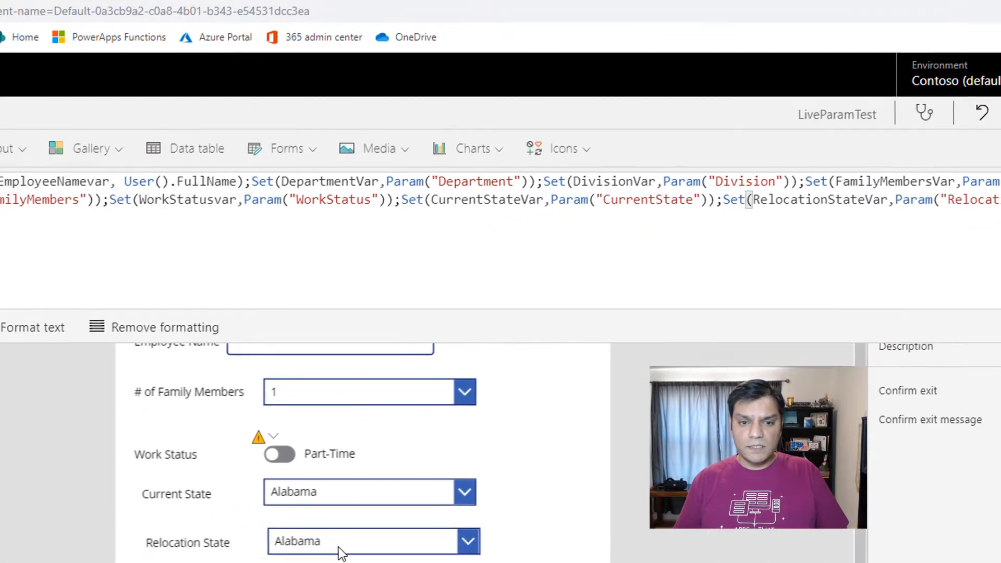
# Step: Set the Relocation State dropdown's Default property to RelocationStateVar
pyautogui.click(338, 547)
pyautogui.click(270, 105)
pyautogui.scroll(1, 230, 207)
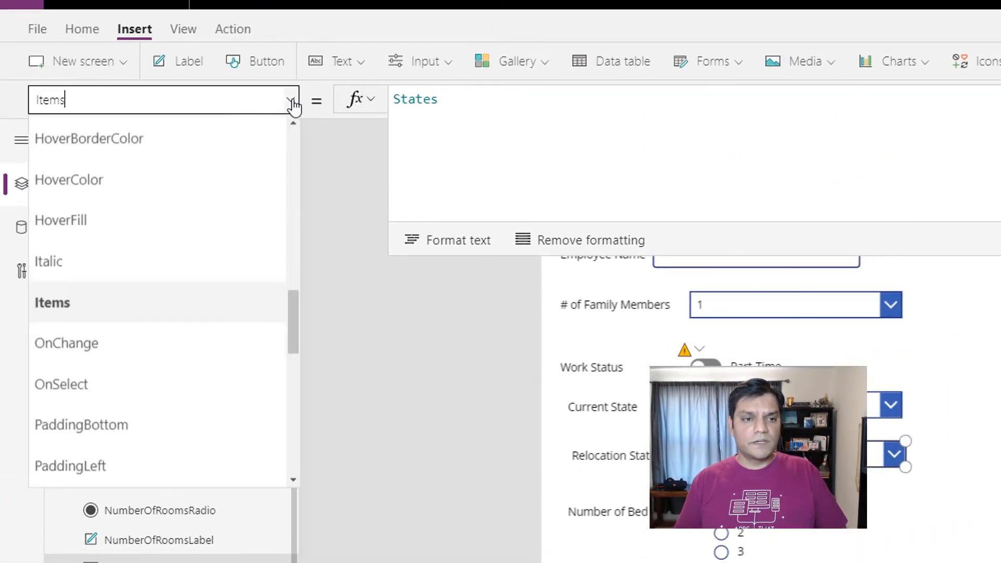
pyautogui.scroll(5, 250, 209)
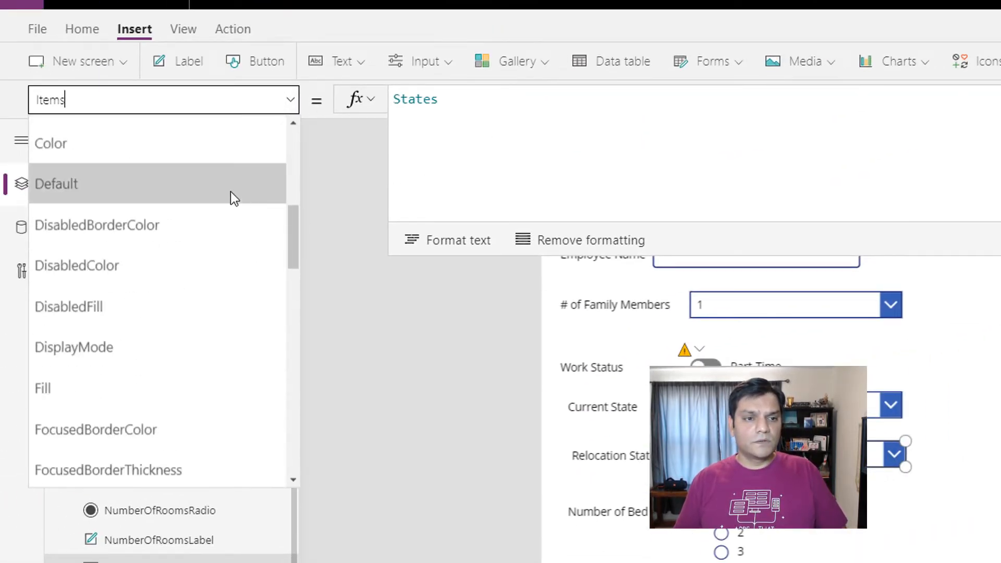
pyautogui.click(231, 194)
pyautogui.tripleClick(547, 108)
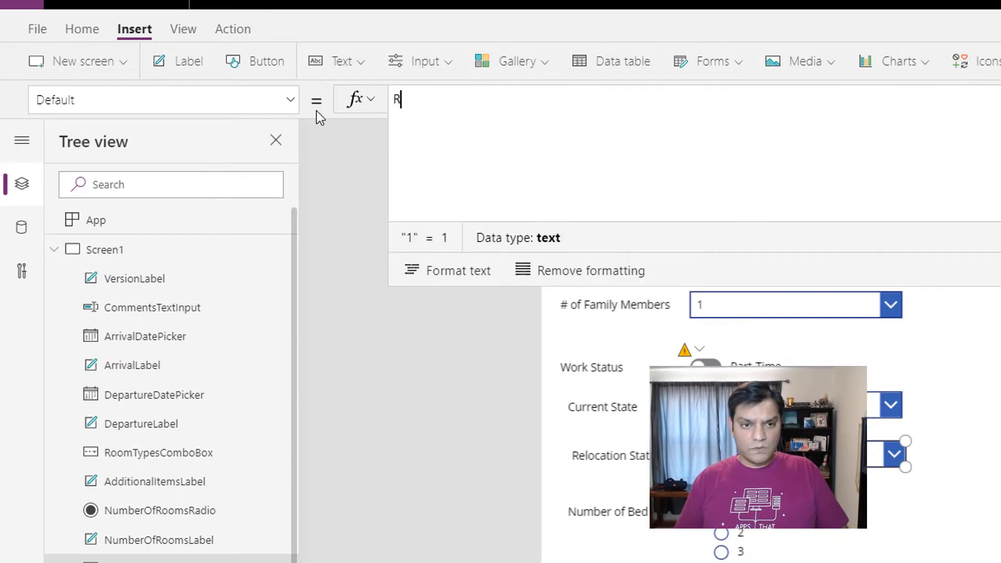
pyautogui.write('Relocat')
pyautogui.press('Down')
pyautogui.press('Down')
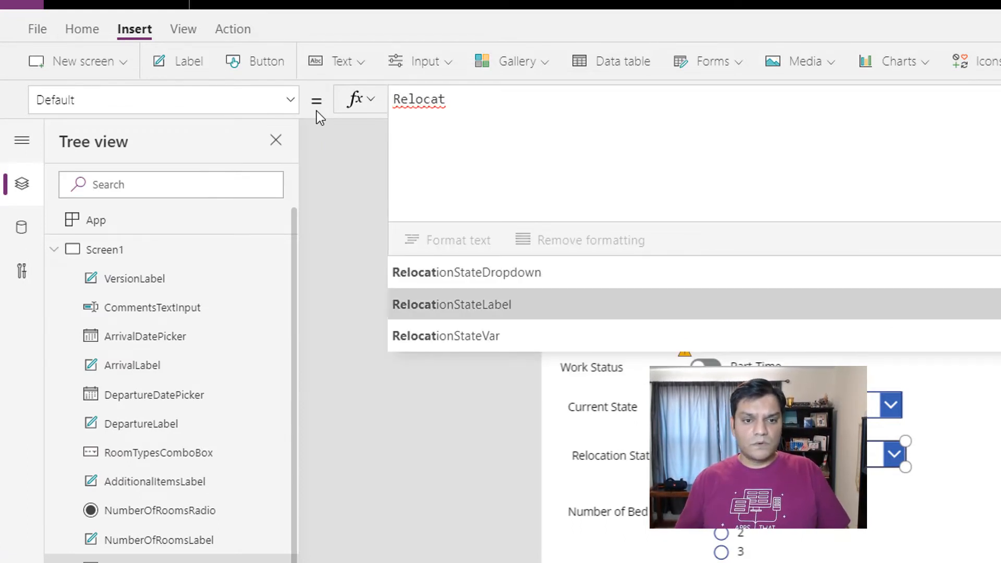
pyautogui.press('Tab')
pyautogui.click(387, 327)
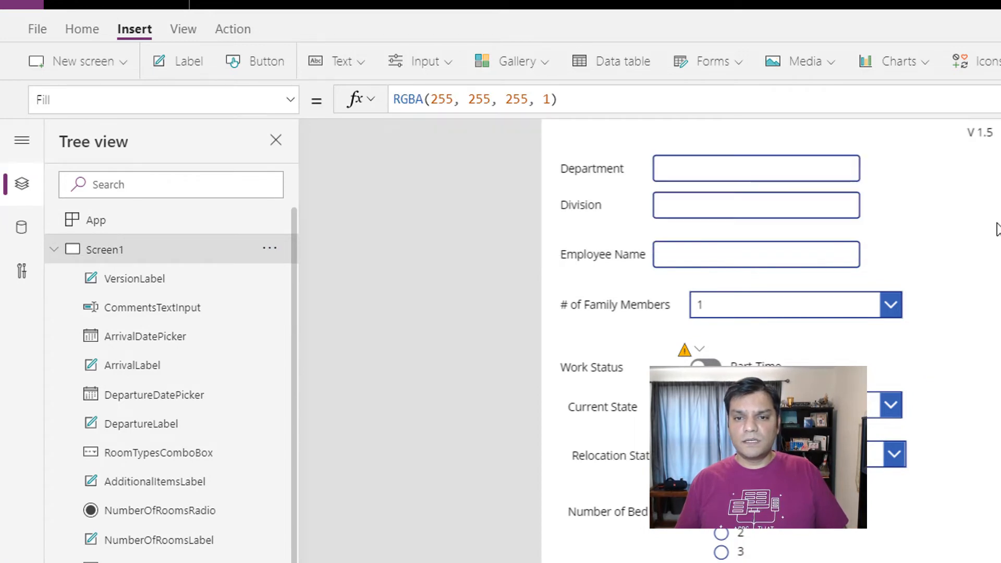
# Step: Change the version label's text to "V 1.6"
pyautogui.click(981, 133)
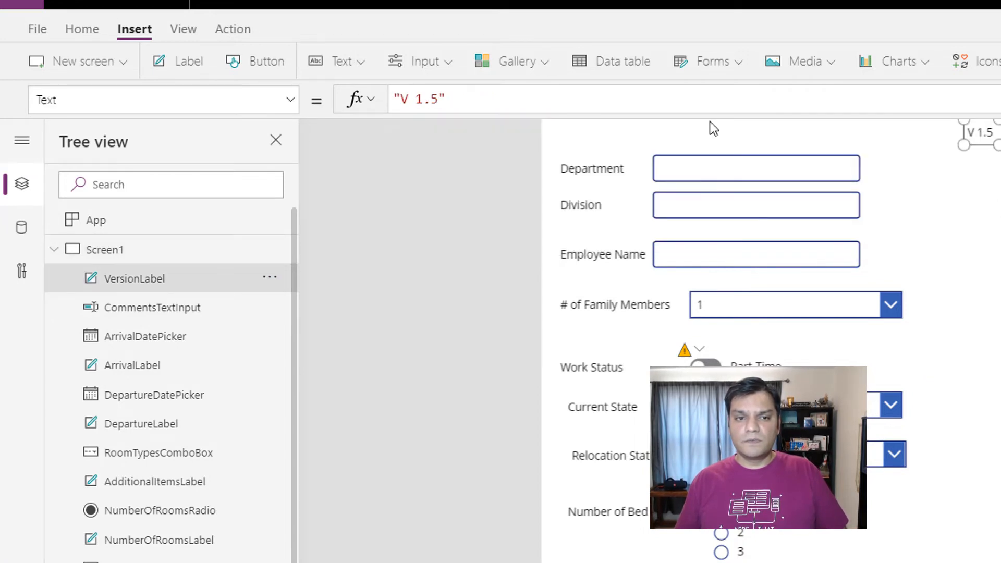
pyautogui.click(501, 105)
pyautogui.press('Left')
pyautogui.press('BackSpace')
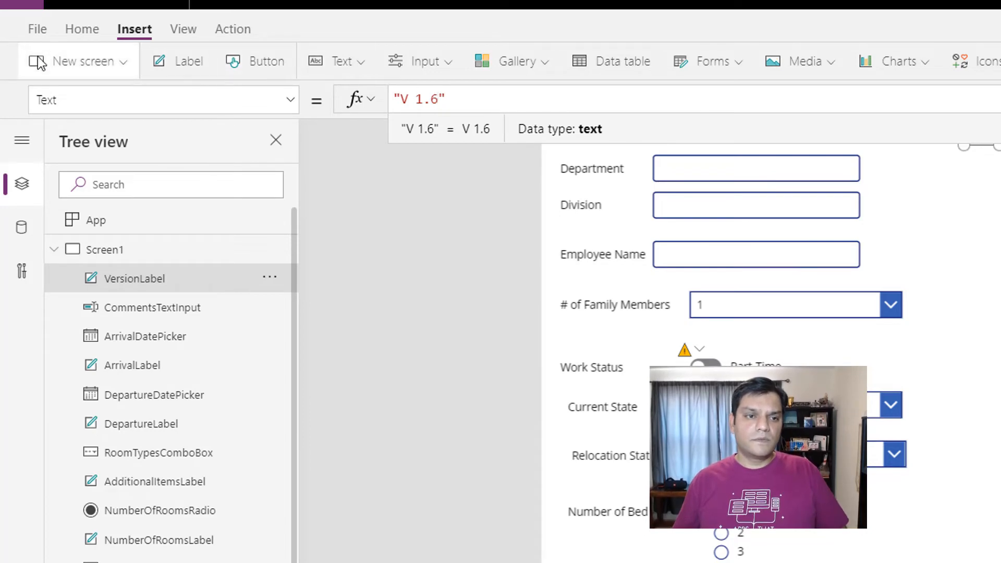
# Step: Save LiveParamTest with the Relocation State changes and publish the new version
pyautogui.click(37, 29)
pyautogui.click(283, 304)
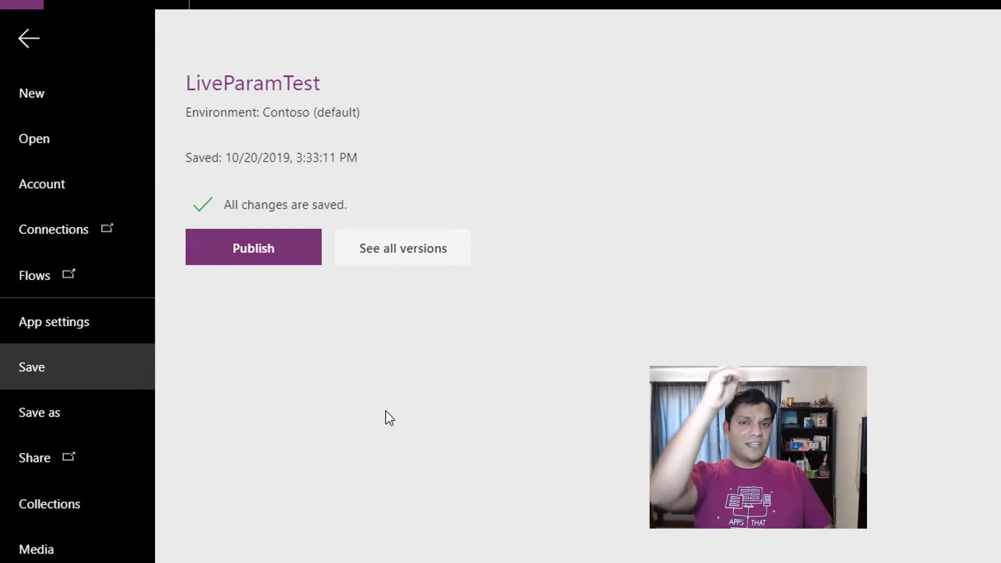
pyautogui.click(293, 260)
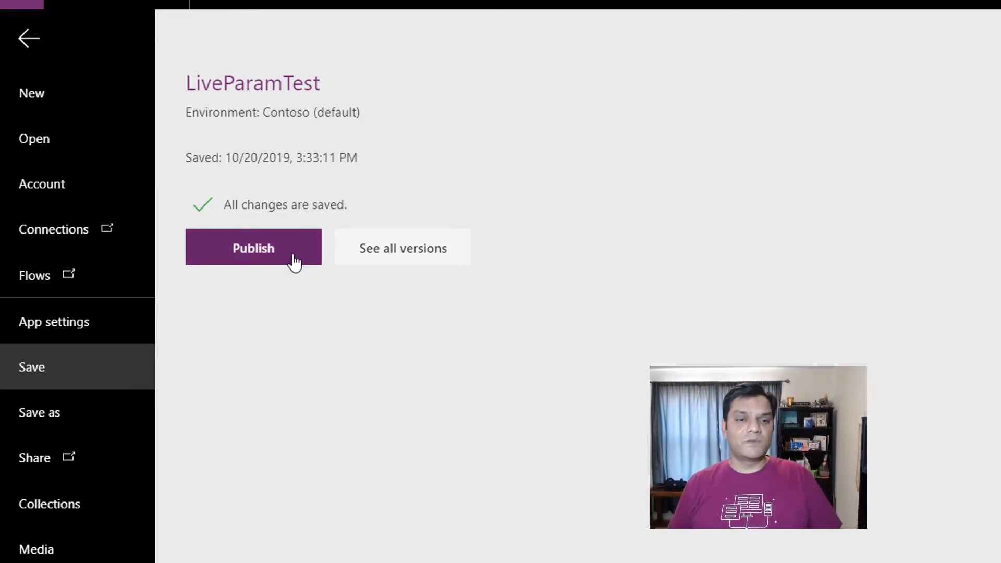
pyautogui.click(811, 461)
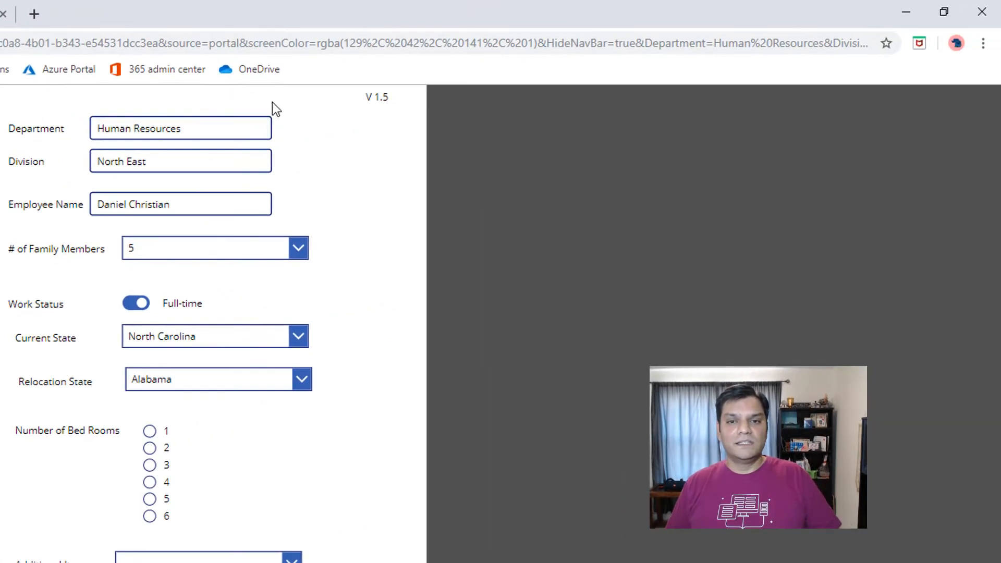
# Step: Reload the running app, append &RelocationState=Floriday to the end of its URL and load it
pyautogui.press('F5')
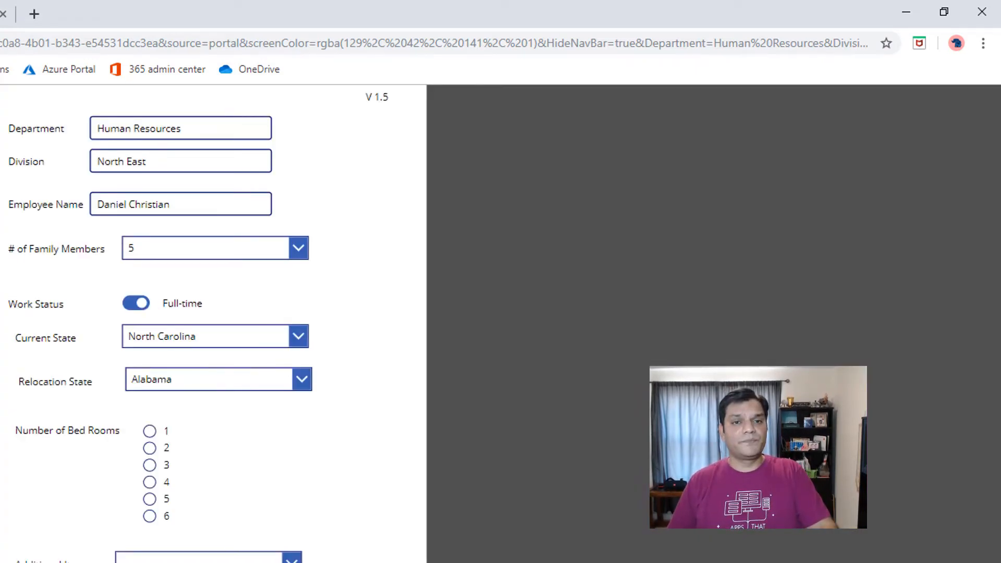
pyautogui.press('F5')
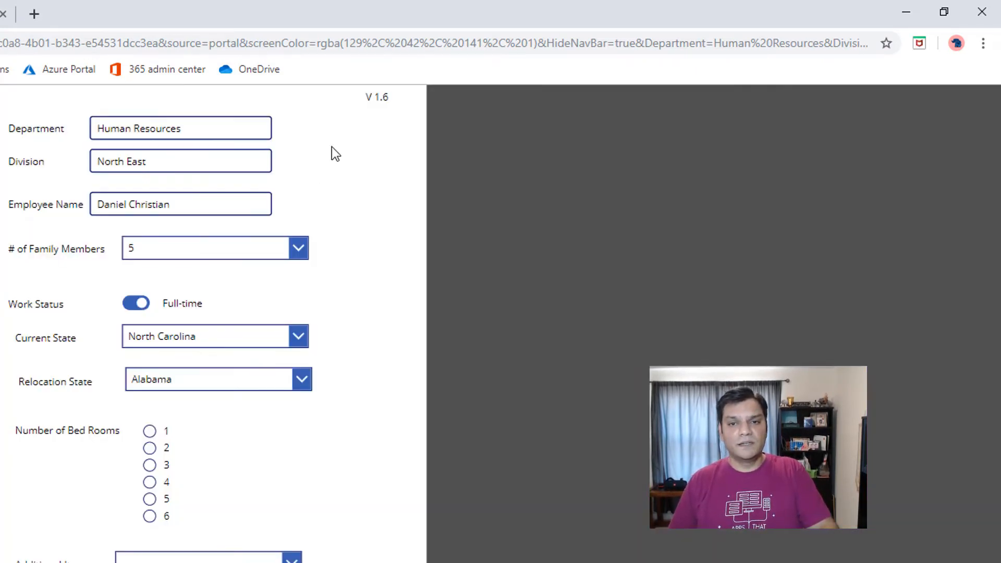
pyautogui.click(397, 37)
pyautogui.press('End')
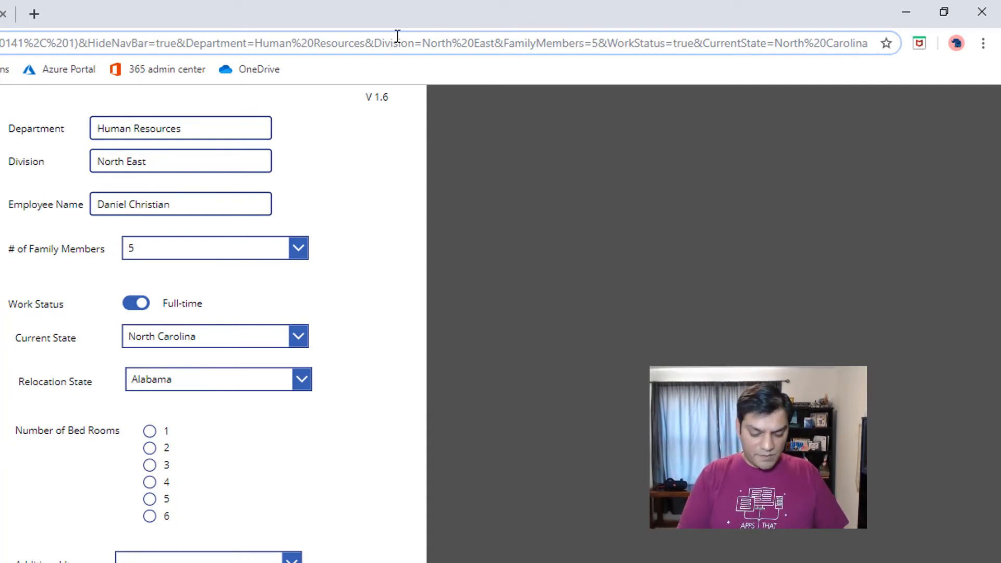
pyautogui.write('&Reloc')
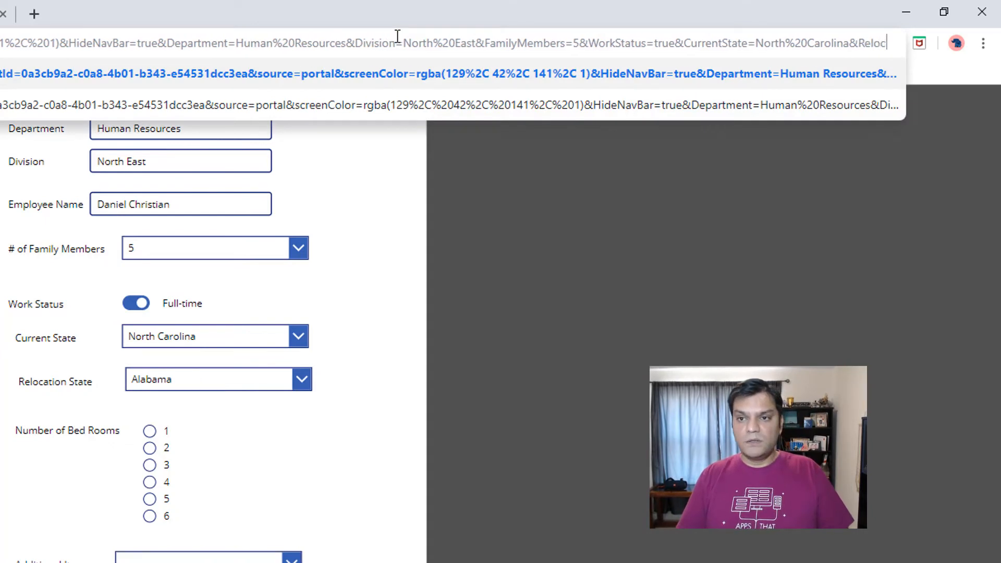
pyautogui.write('ationState=Floriday')
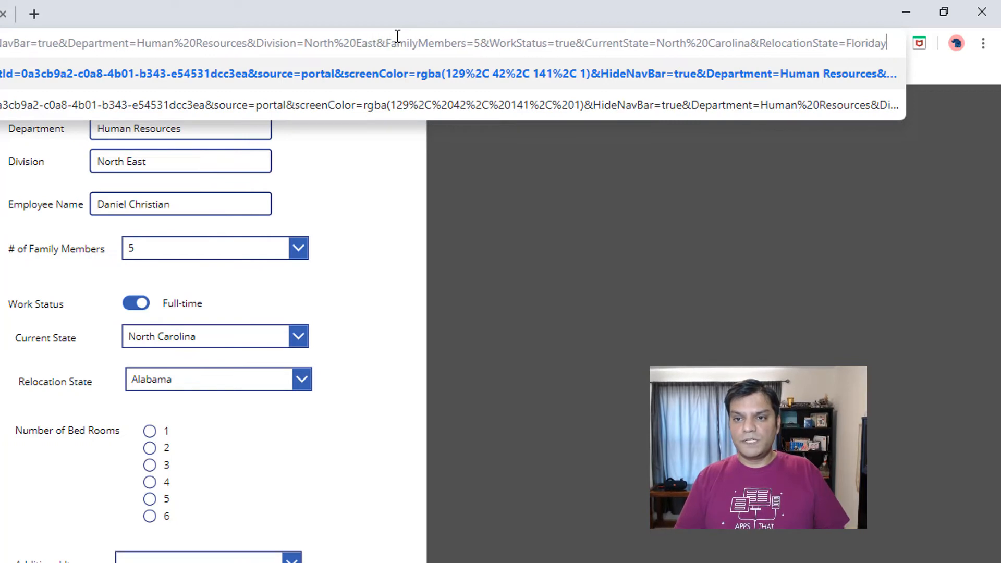
pyautogui.press('Return')
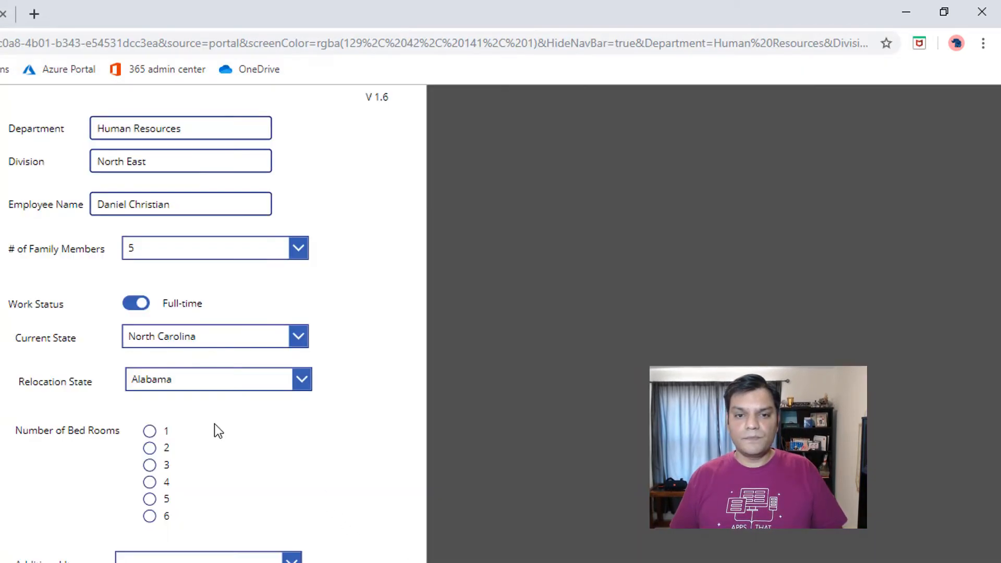
# Step: Correct the RelocationState value at the end of the running app's URL to Florida, load it and select 3 bedrooms
pyautogui.click(617, 47)
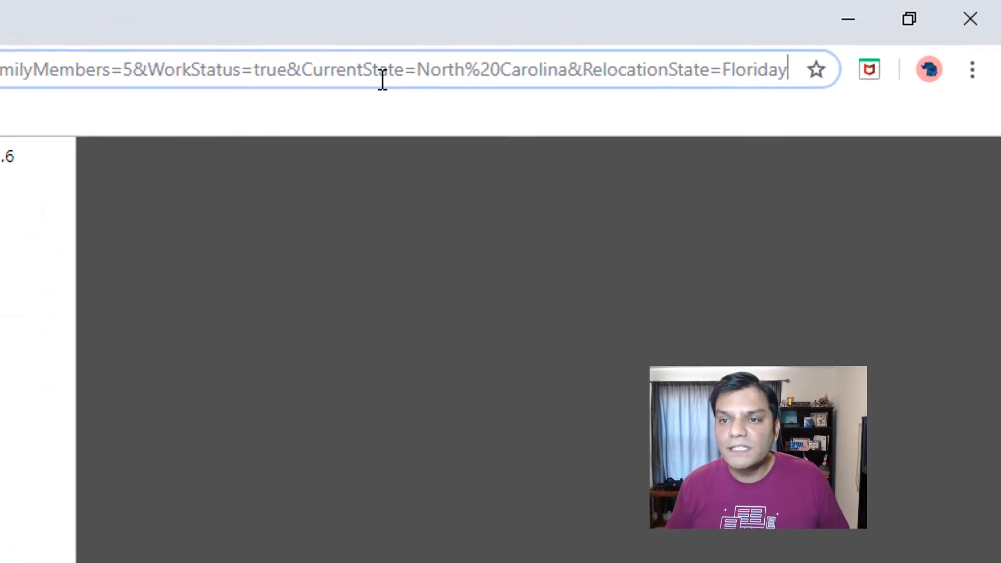
pyautogui.press('Left')
pyautogui.press('Left')
pyautogui.press('Left')
pyautogui.press('Left')
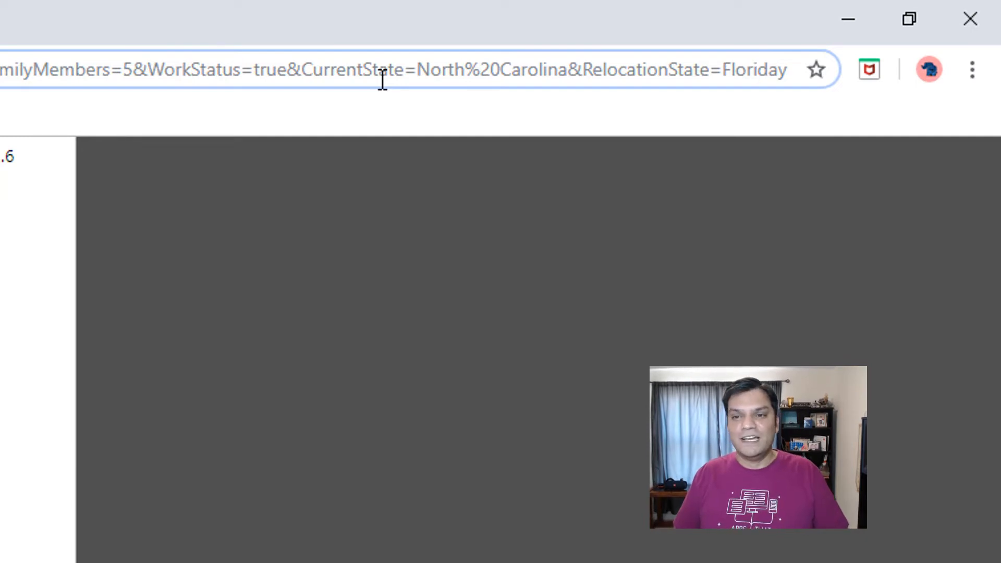
pyautogui.press('End')
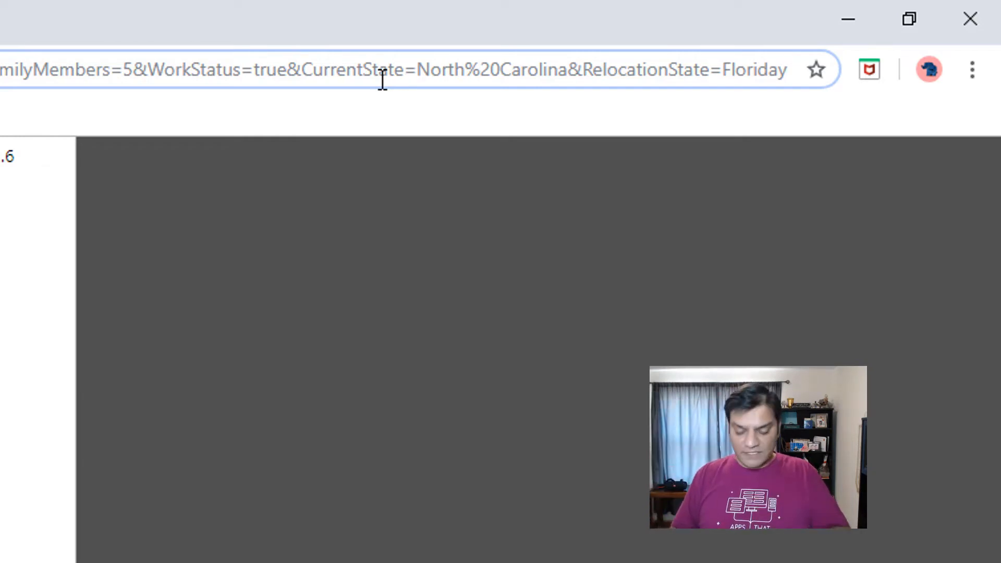
pyautogui.press('BackSpace')
pyautogui.press('Return')
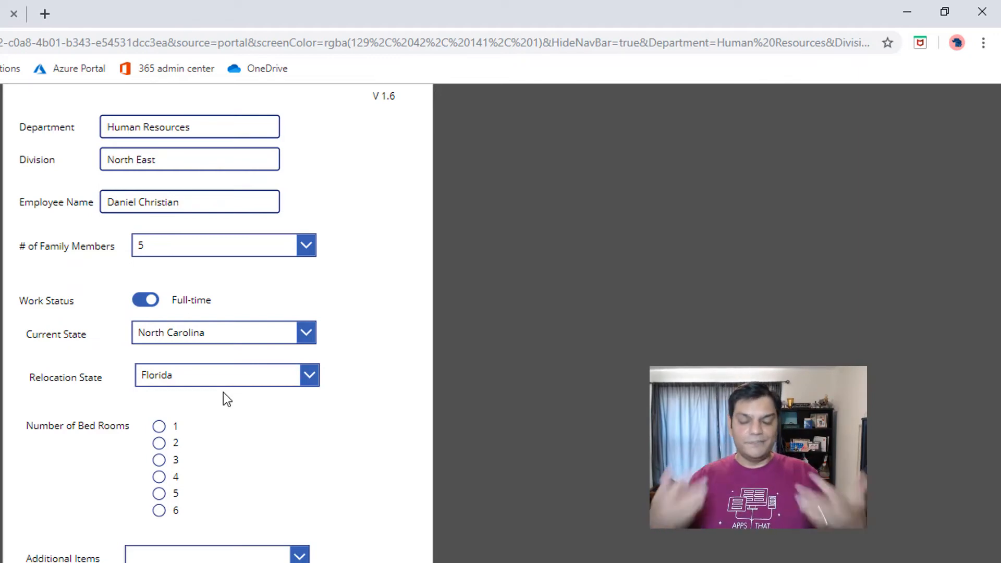
pyautogui.click(207, 460)
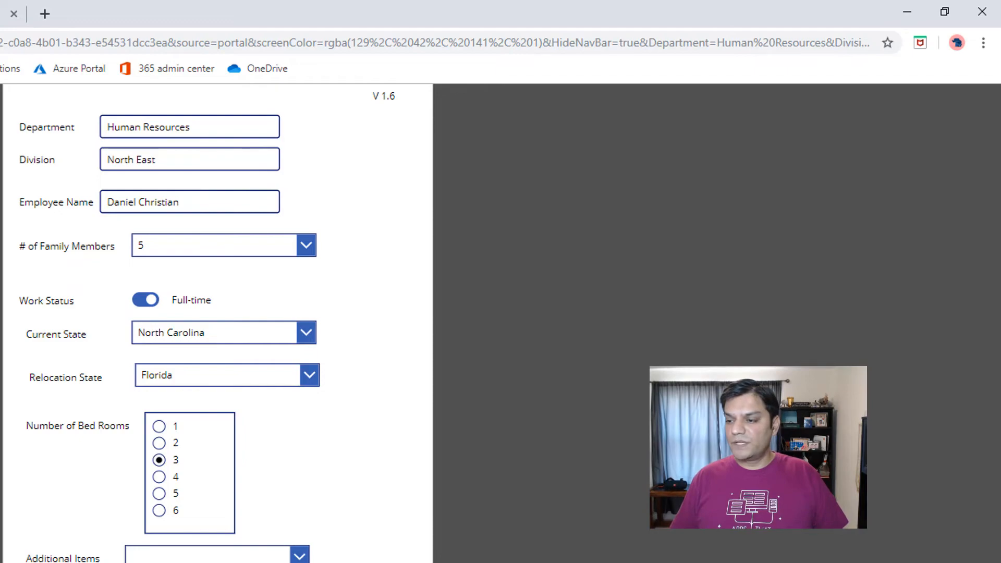
# Step: Return to the LiveParamTest editor and start a new line at the end of the App object's OnStart formula
pyautogui.click(39, 9)
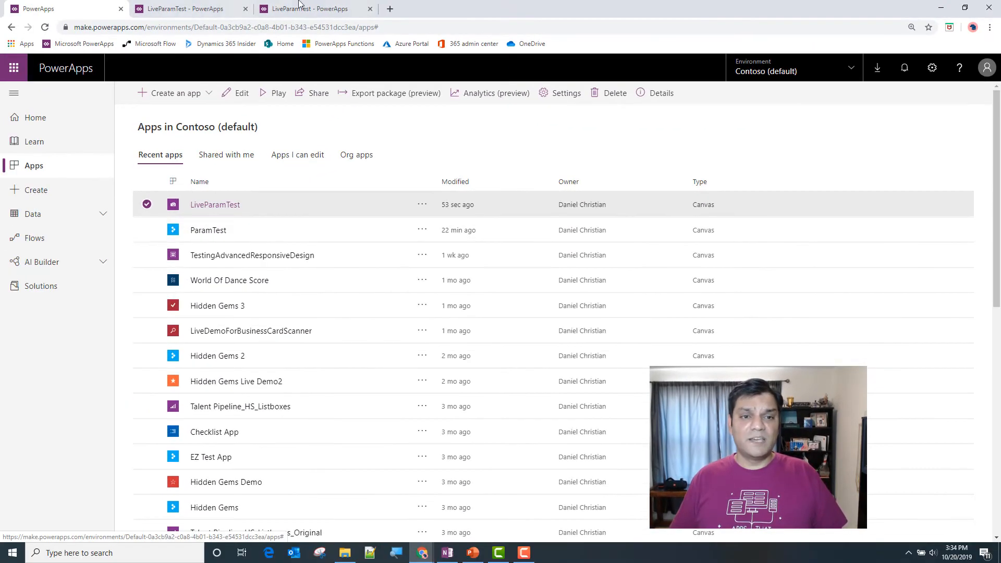
pyautogui.click(300, 7)
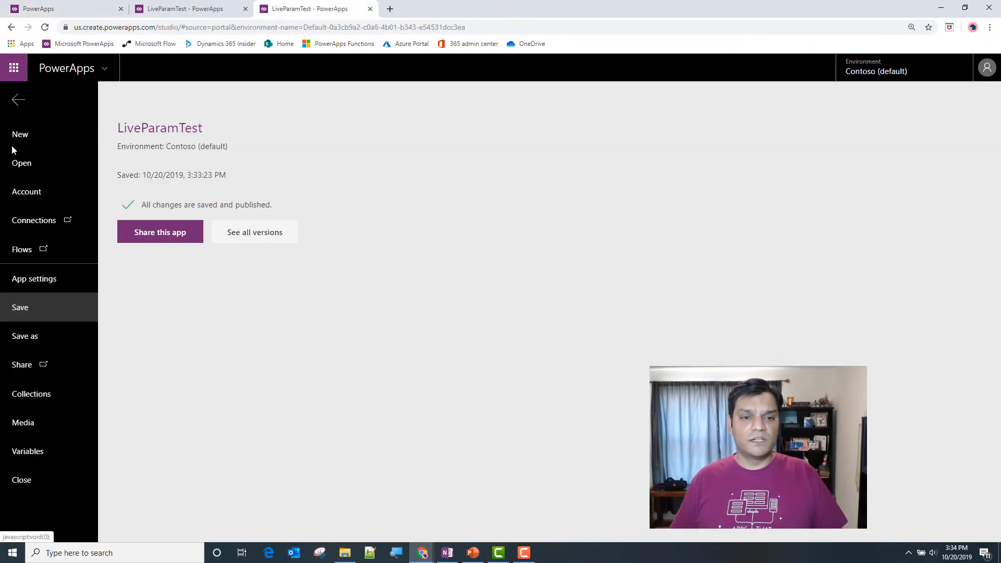
pyautogui.click(17, 102)
pyautogui.click(475, 414)
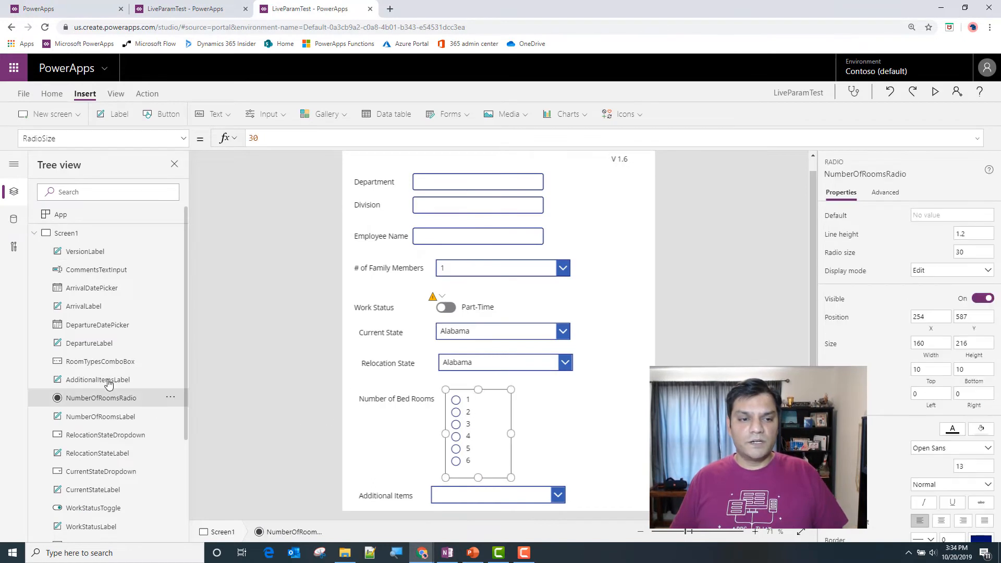
pyautogui.click(85, 221)
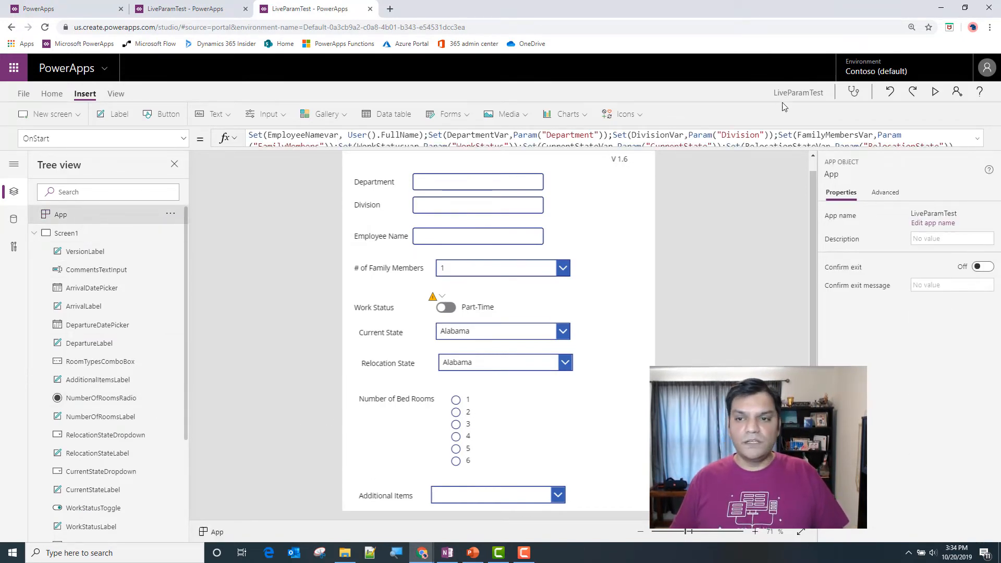
pyautogui.click(977, 138)
pyautogui.click(953, 147)
pyautogui.hotkey('shift', 'Return')
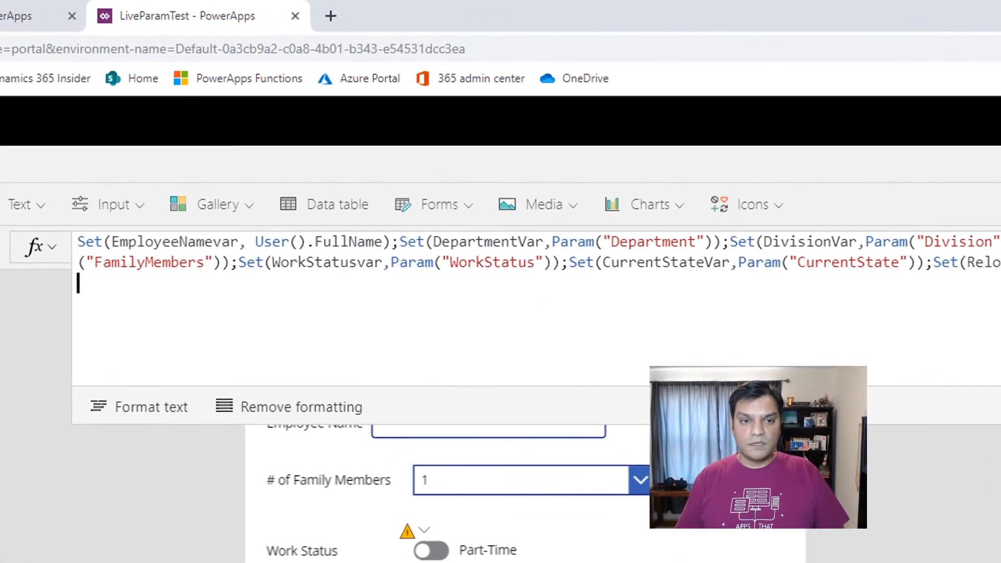
# Step: Add Set(NumberOfBedRoomsVar,Param("NumberOfBedRooms")) on the new line of the OnStart formula
pyautogui.write('Set(')
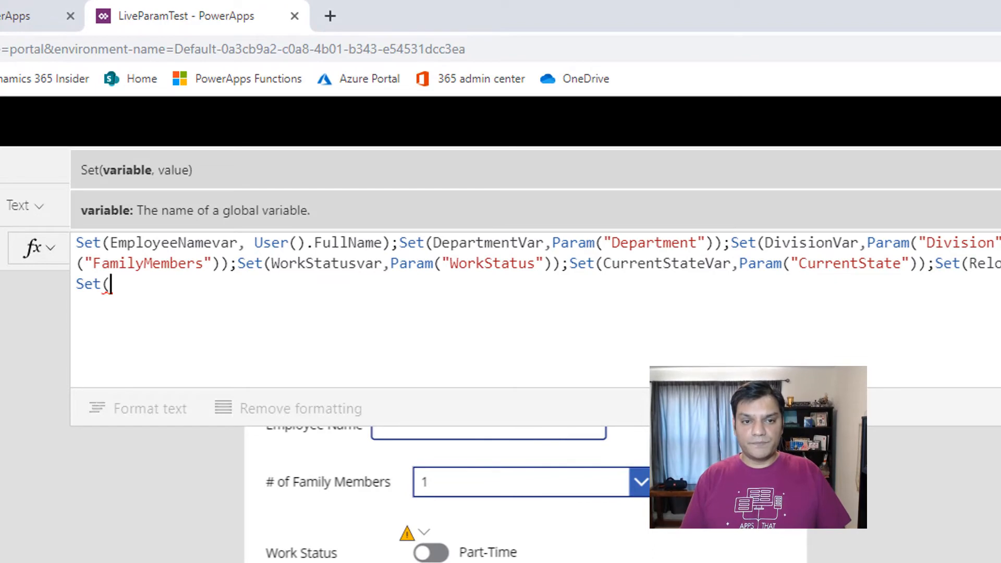
pyautogui.write('Number')
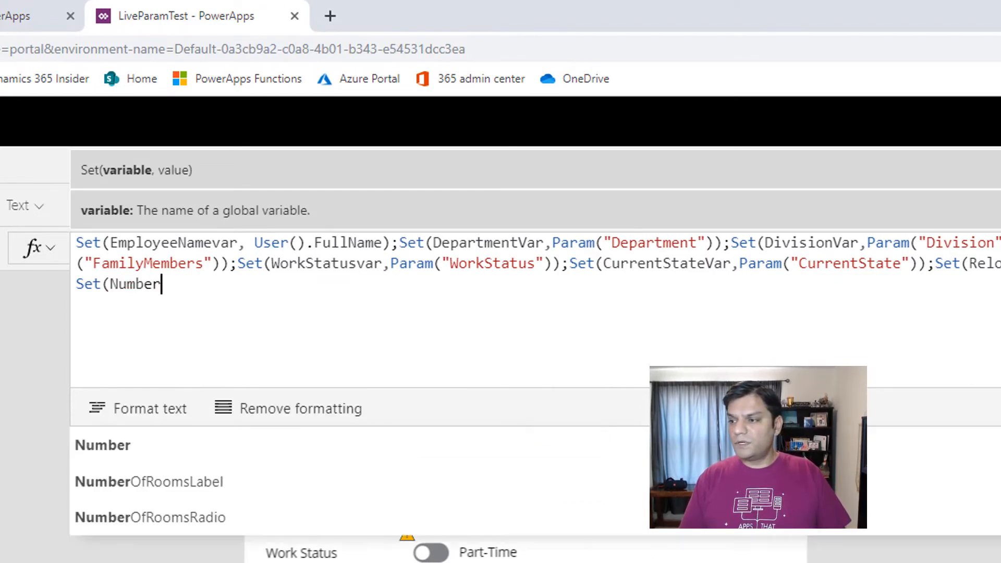
pyautogui.write('OfBedRoo')
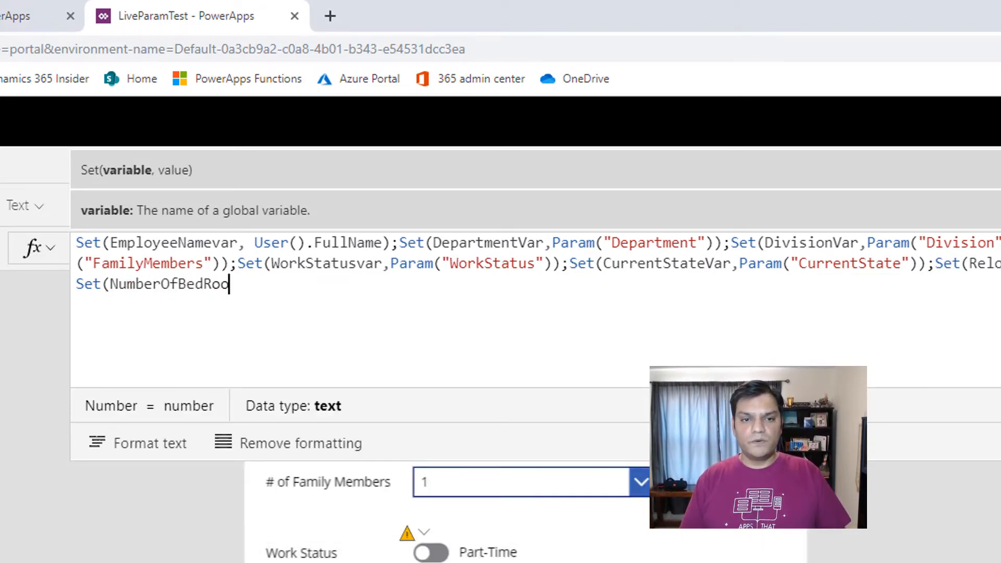
pyautogui.write('msVar,')
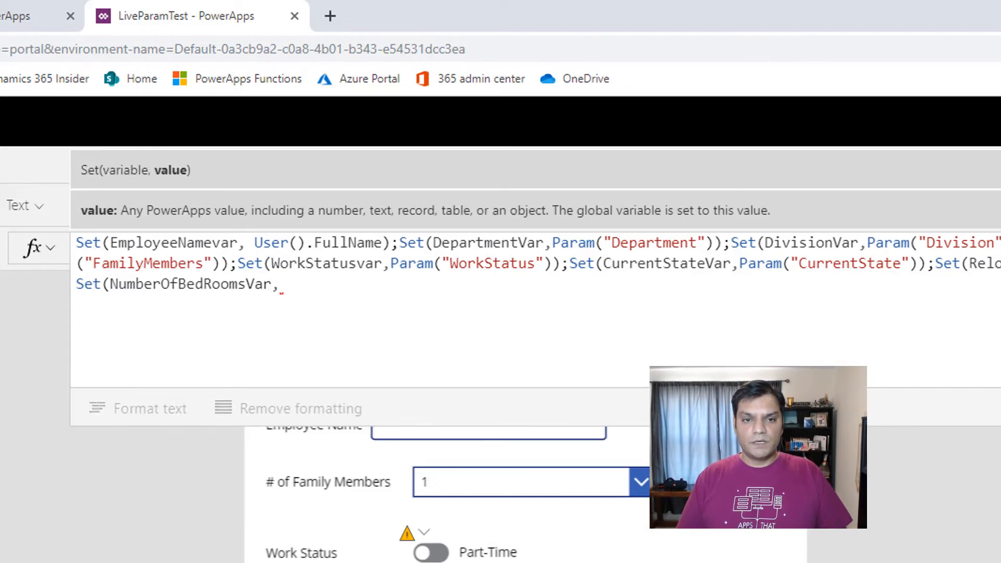
pyautogui.write('para')
pyautogui.press('Tab')
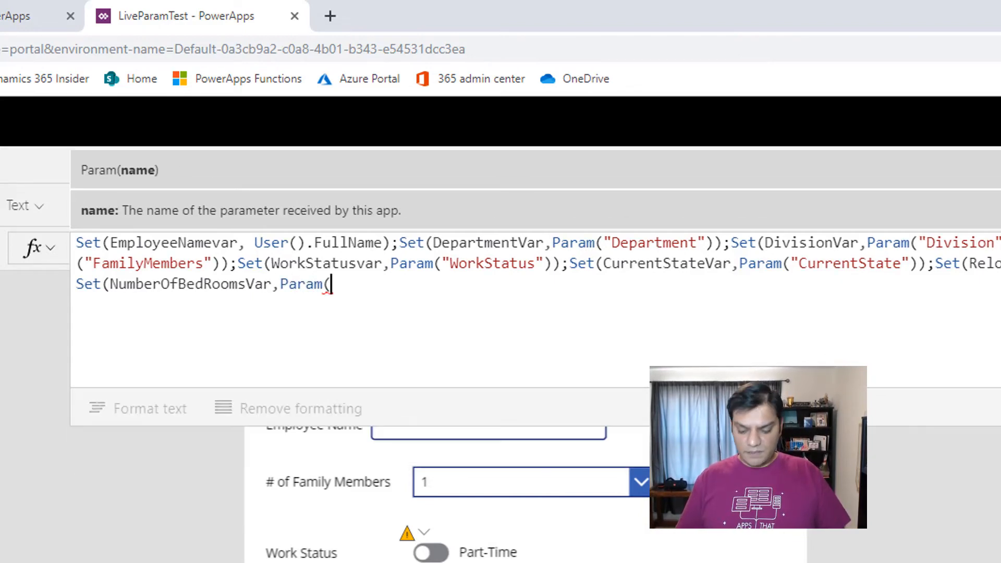
pyautogui.write('"Number')
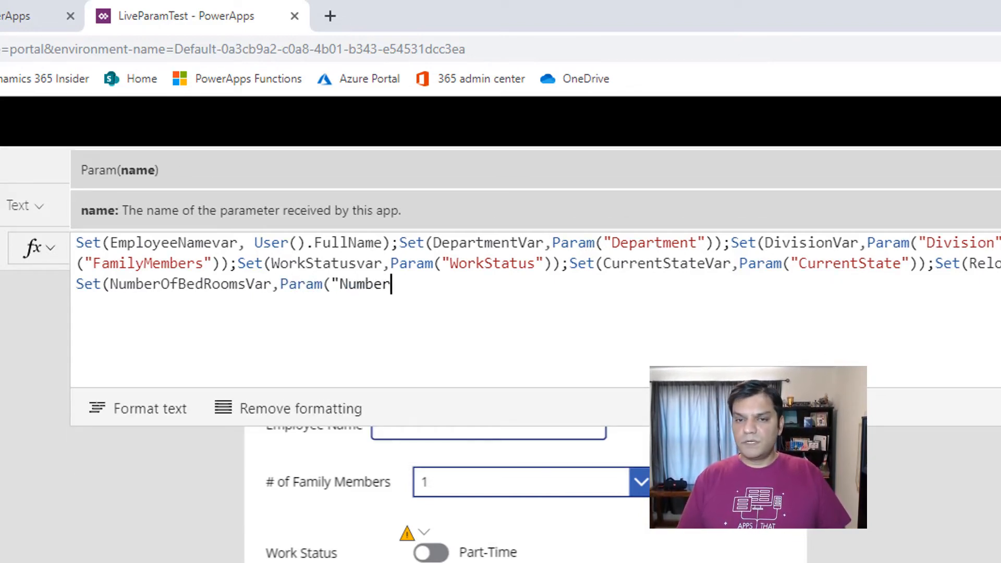
pyautogui.write('OfBed')
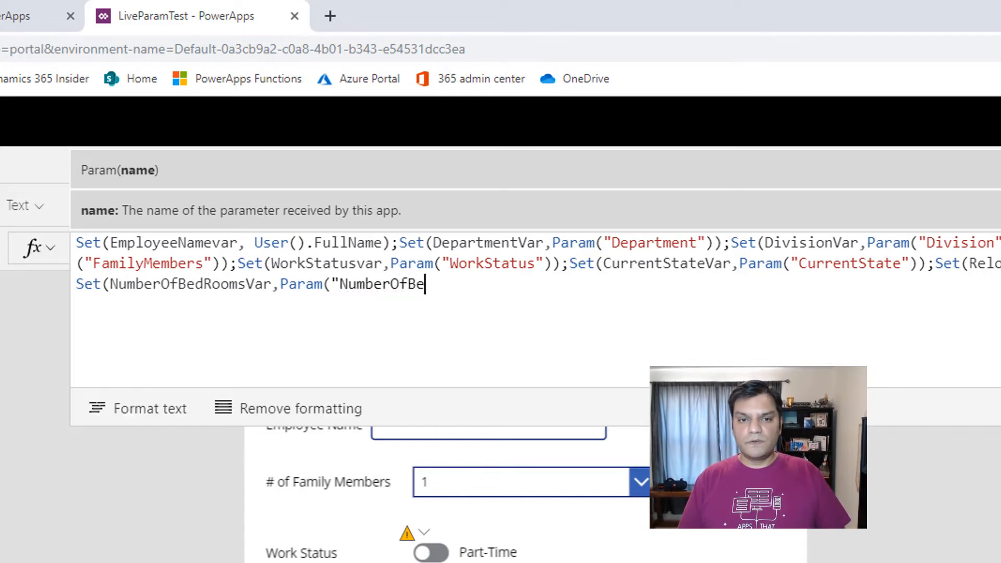
pyautogui.write('Rooms')
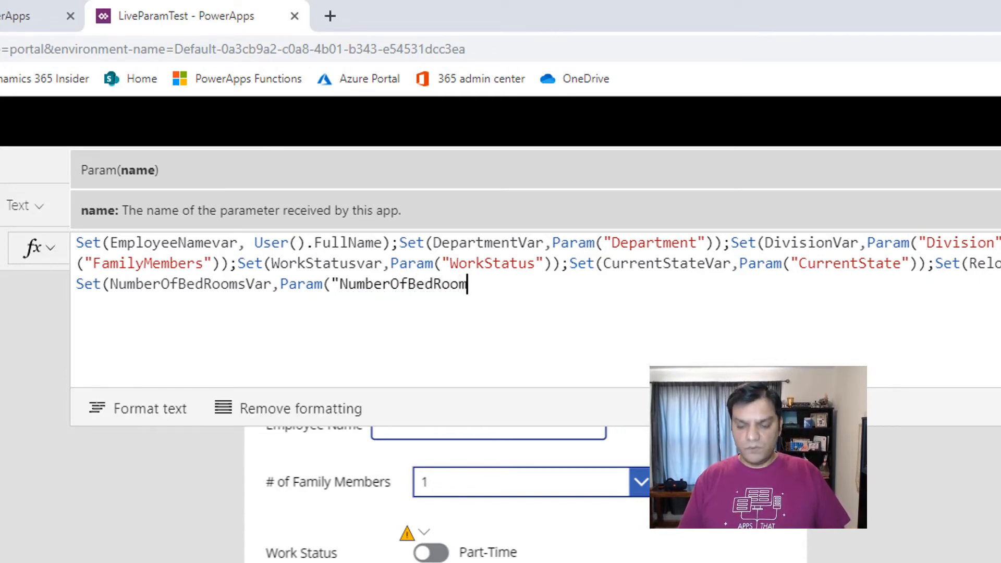
pyautogui.write('"))')
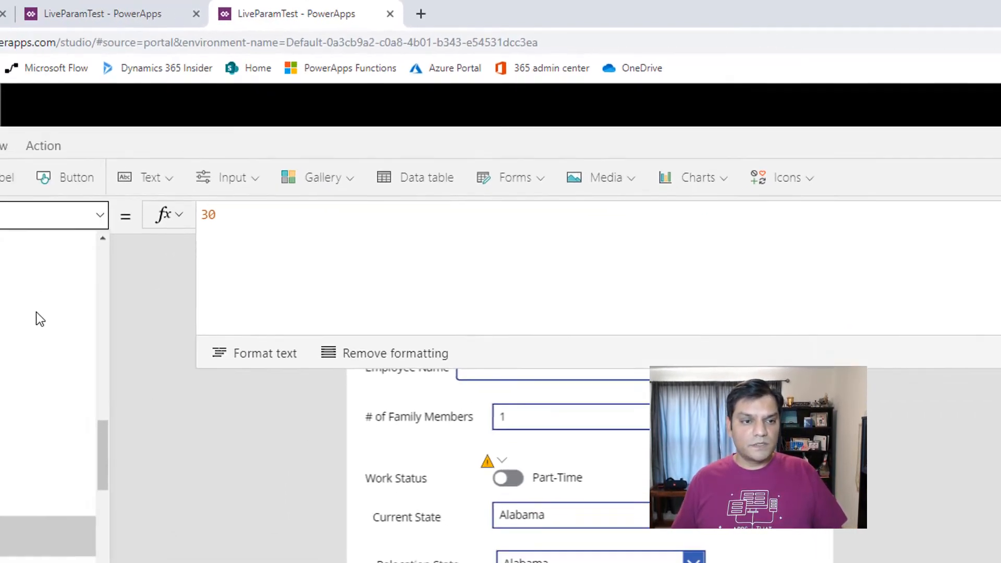
# Step: Set the Default property of the NumberOfRoomsRadio control to NumberOfBedRoomsVar
pyautogui.scroll(6, 186, 264)
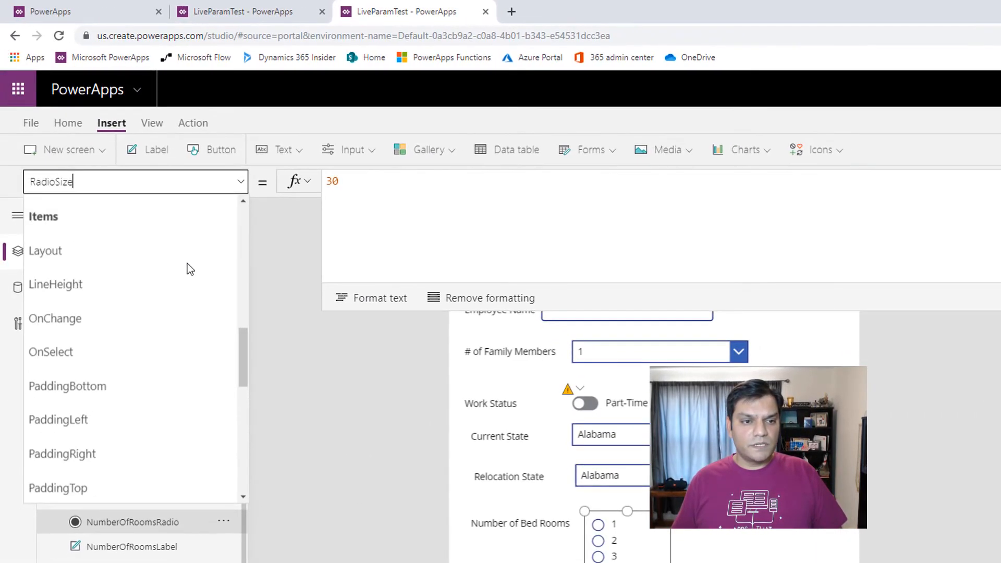
pyautogui.scroll(5, 186, 264)
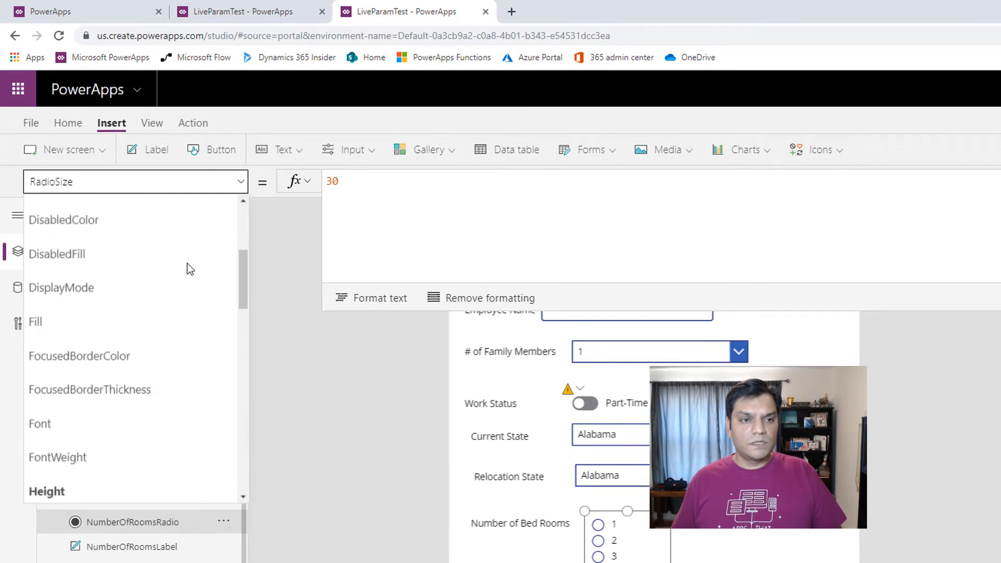
pyautogui.click(139, 230)
pyautogui.write('N')
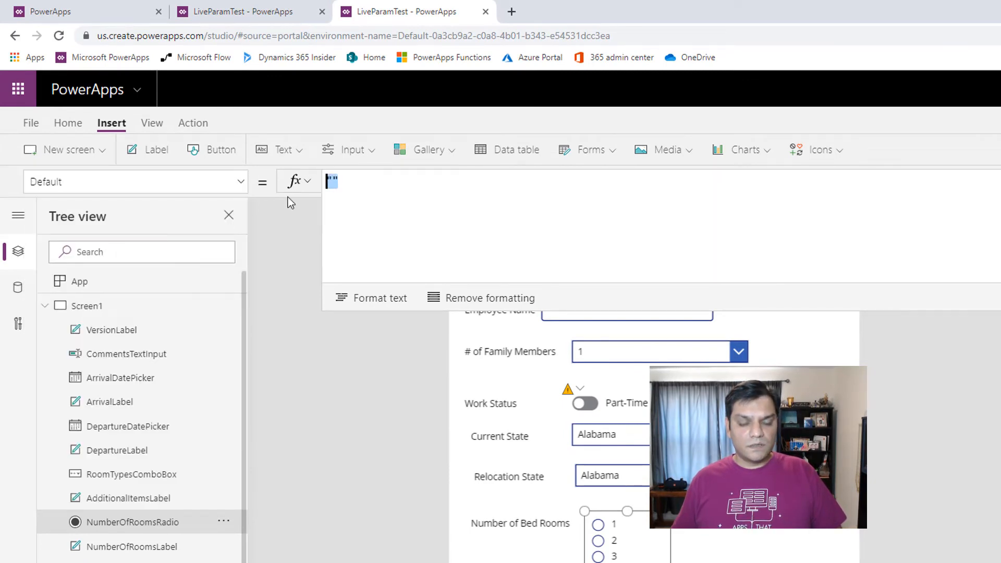
pyautogui.write('umber')
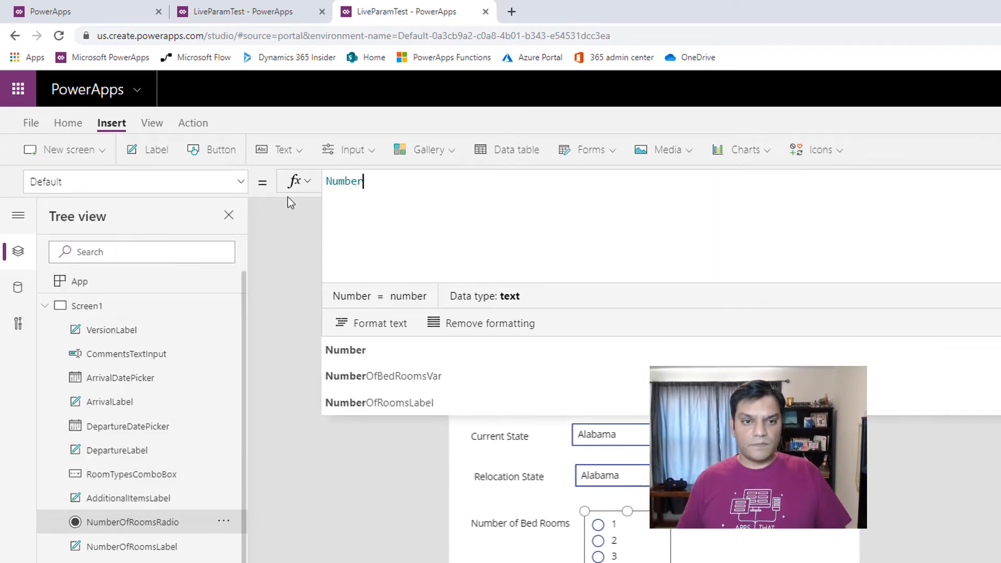
pyautogui.press('Down')
pyautogui.press('Tab')
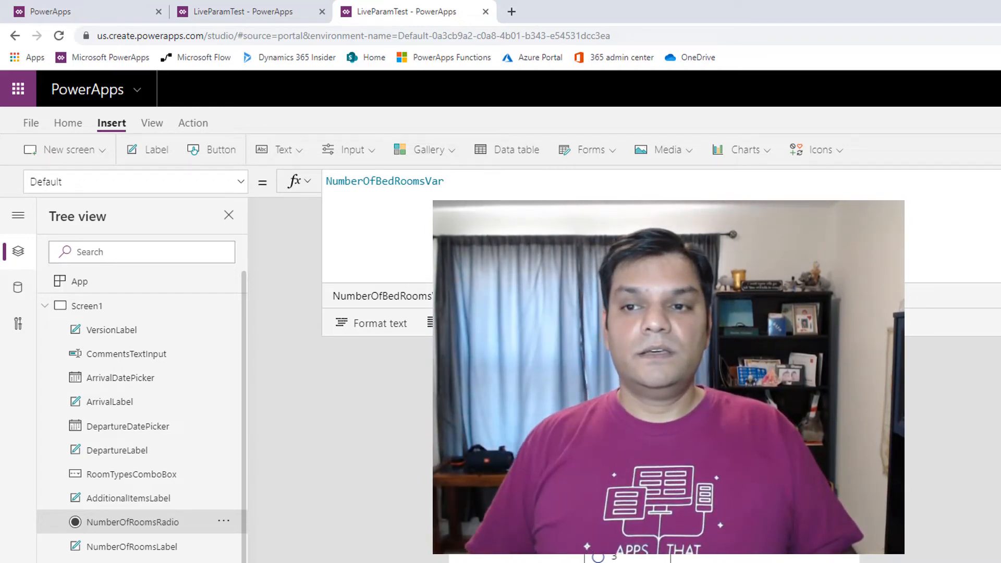
pyautogui.press('Escape')
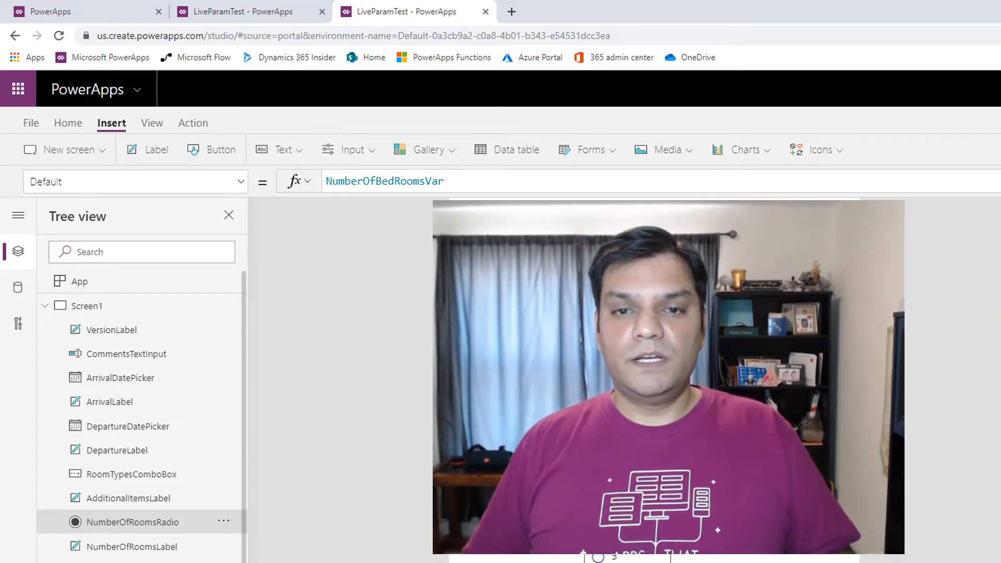
# Step: Change the version label's text to "V 1.7"
pyautogui.click(111, 330)
pyautogui.click(365, 181)
pyautogui.press('BackSpace')
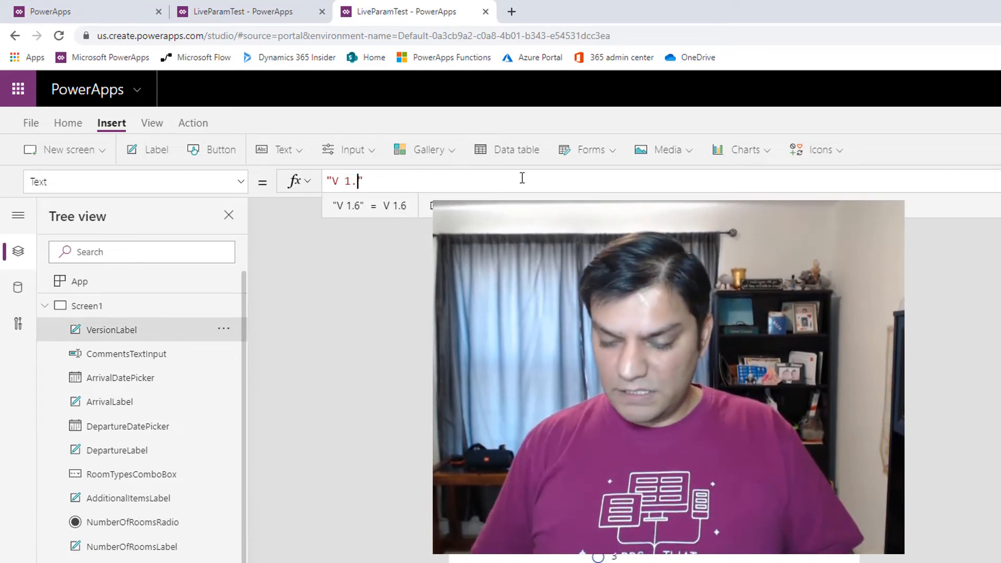
pyautogui.write('7')
# Step: Save LiveParamTest with the bedroom parameter changes and publish this version
pyautogui.click(31, 122)
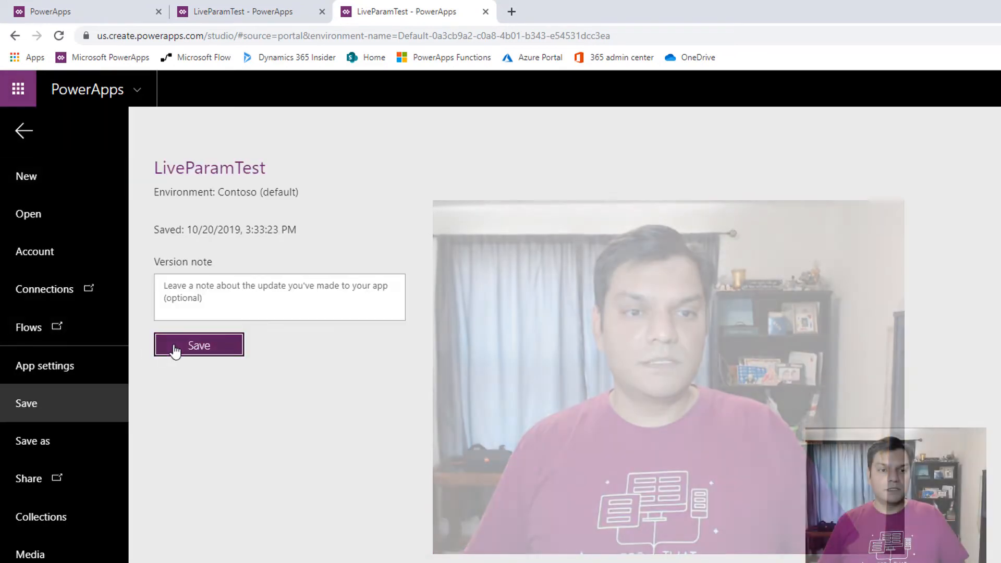
pyautogui.click(199, 345)
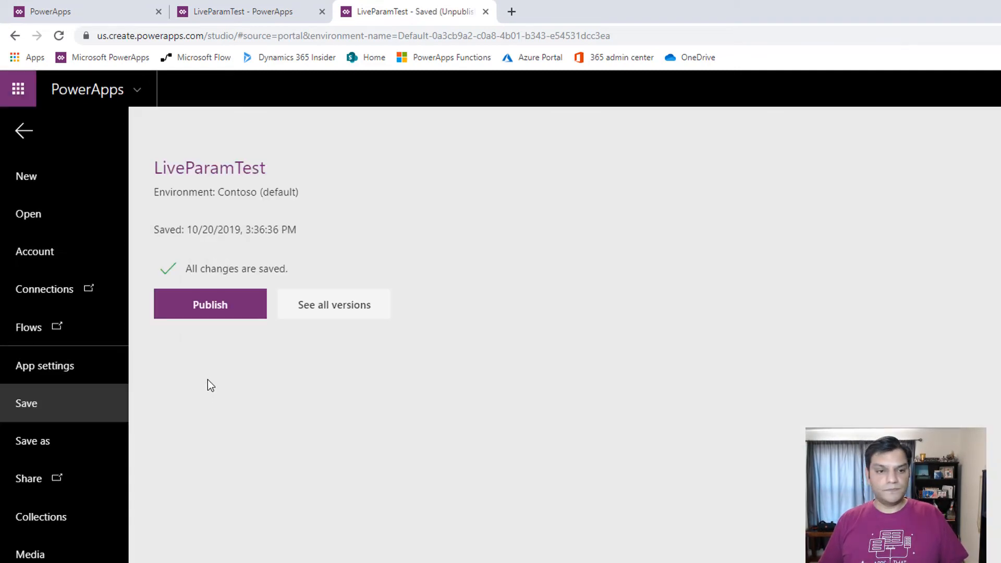
pyautogui.click(232, 315)
pyautogui.click(673, 477)
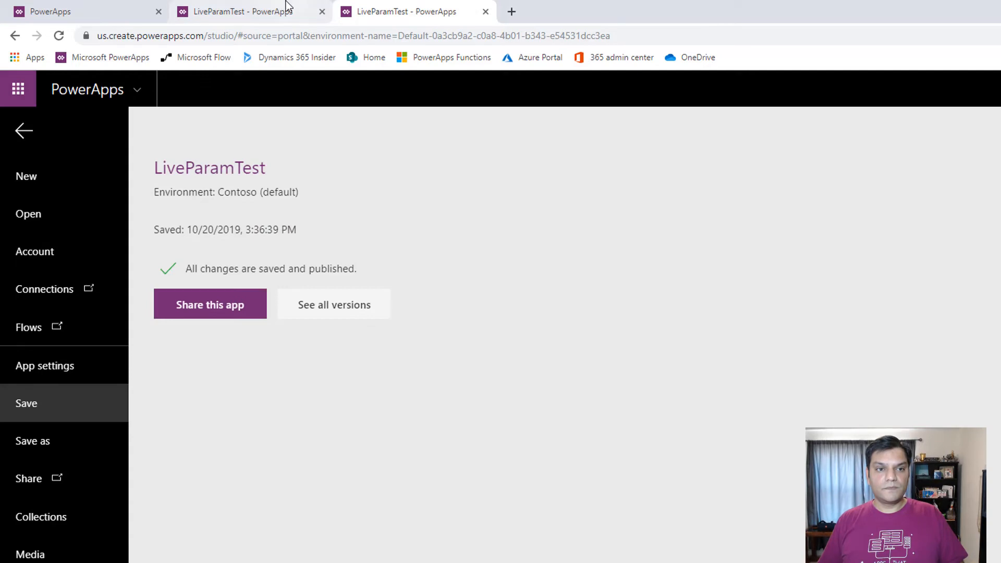
# Step: Switch to the running LiveParamTest app and reload it twice to get the newly published version
pyautogui.click(285, 7)
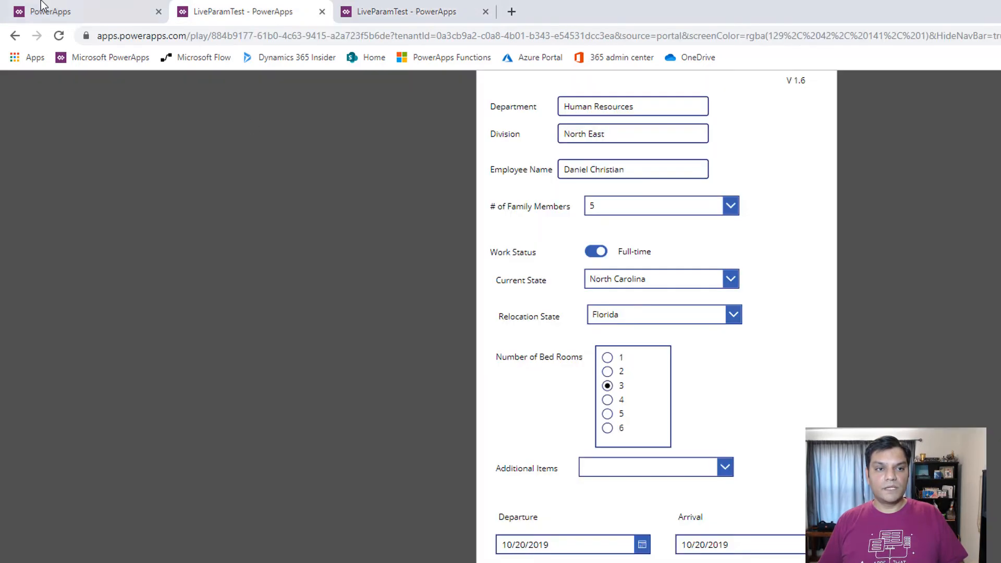
pyautogui.click(58, 36)
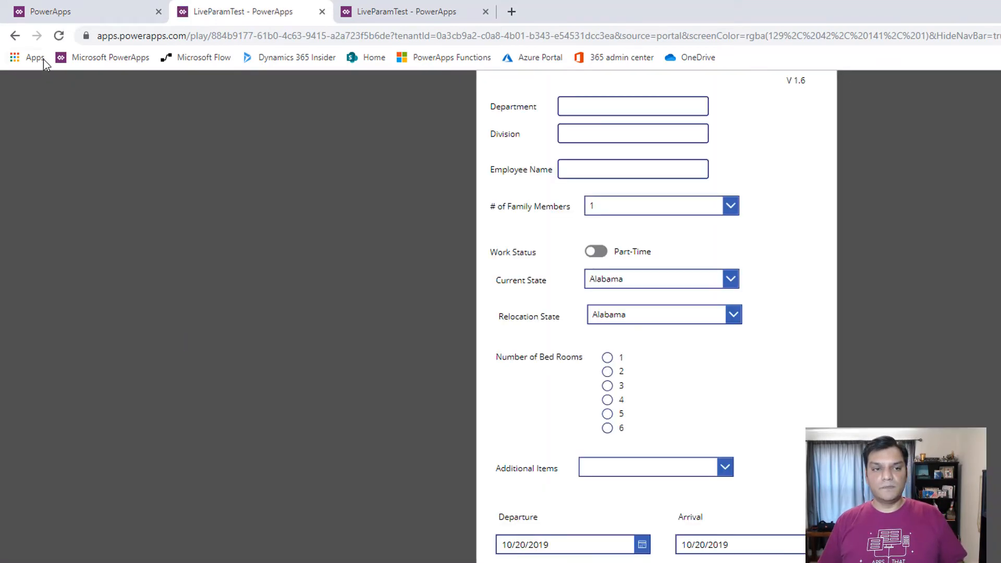
pyautogui.click(58, 40)
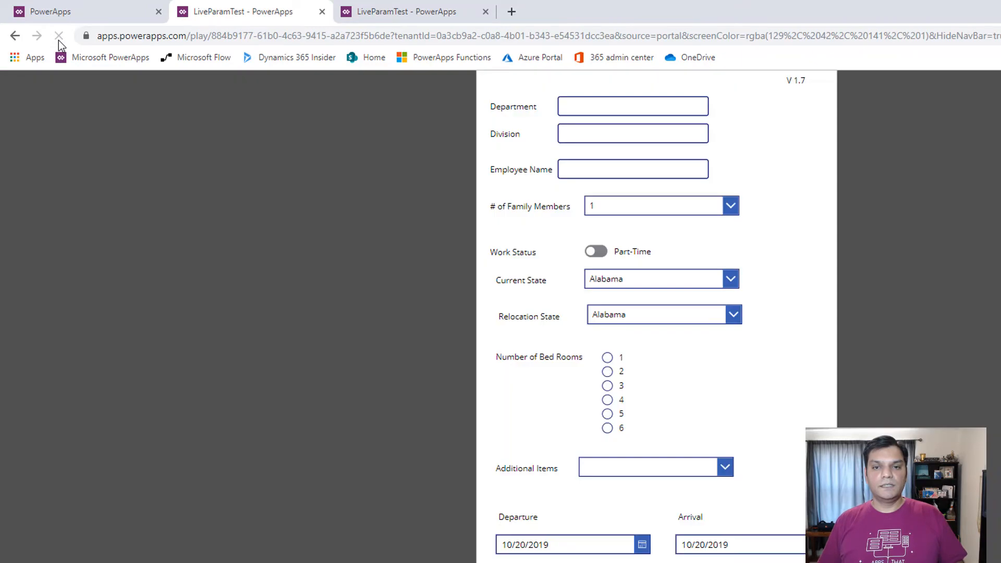
# Step: Append &NumberOfBedRooms=5 to the end of the running app's URL and load it
pyautogui.click(838, 36)
pyautogui.press('End')
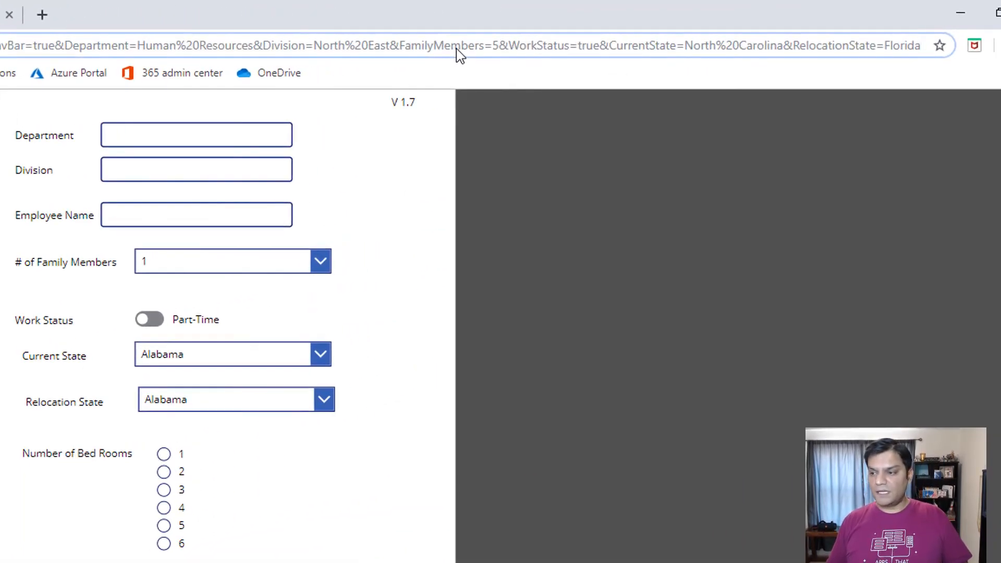
pyautogui.write('&')
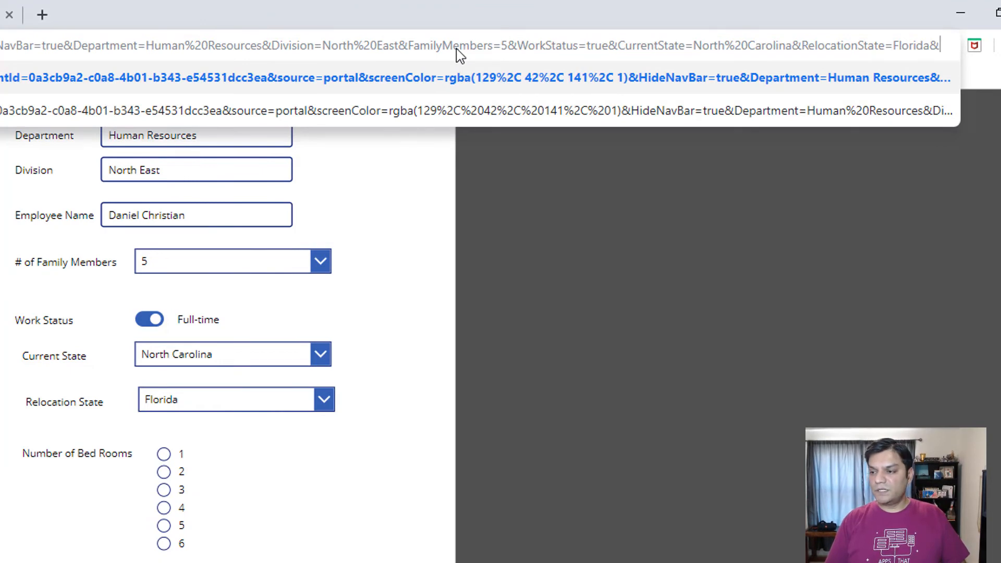
pyautogui.write('Number')
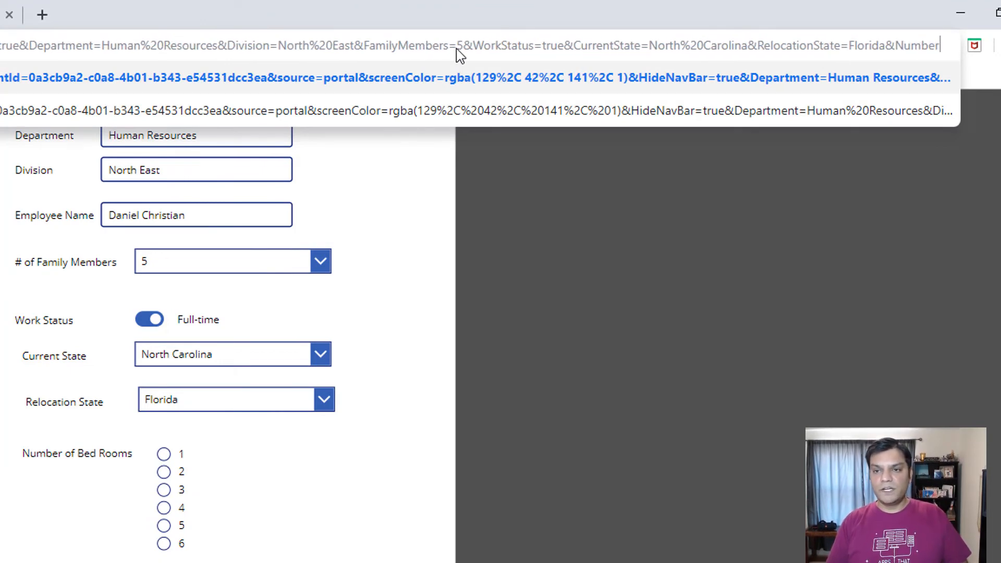
pyautogui.write('Of')
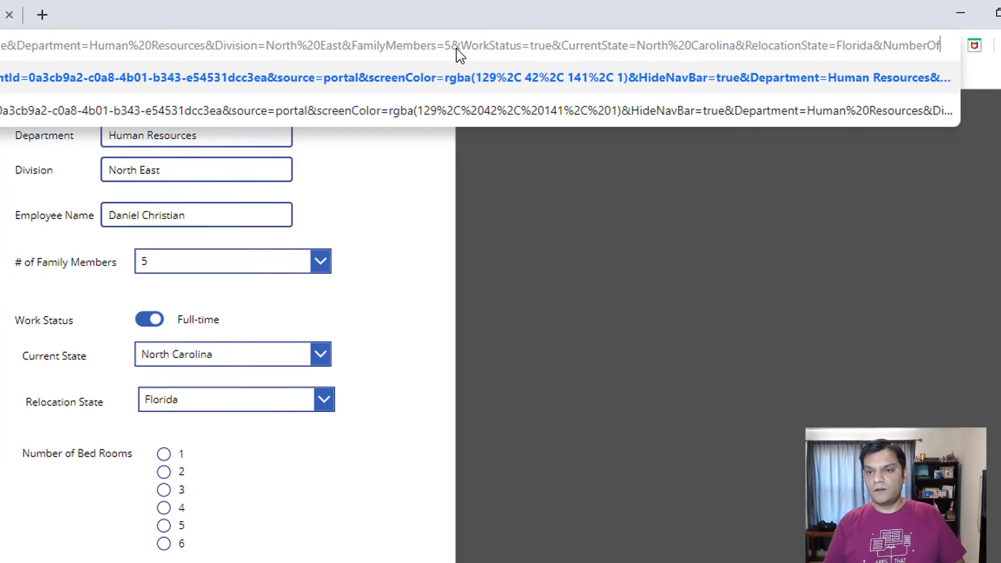
pyautogui.write('BedRooms=')
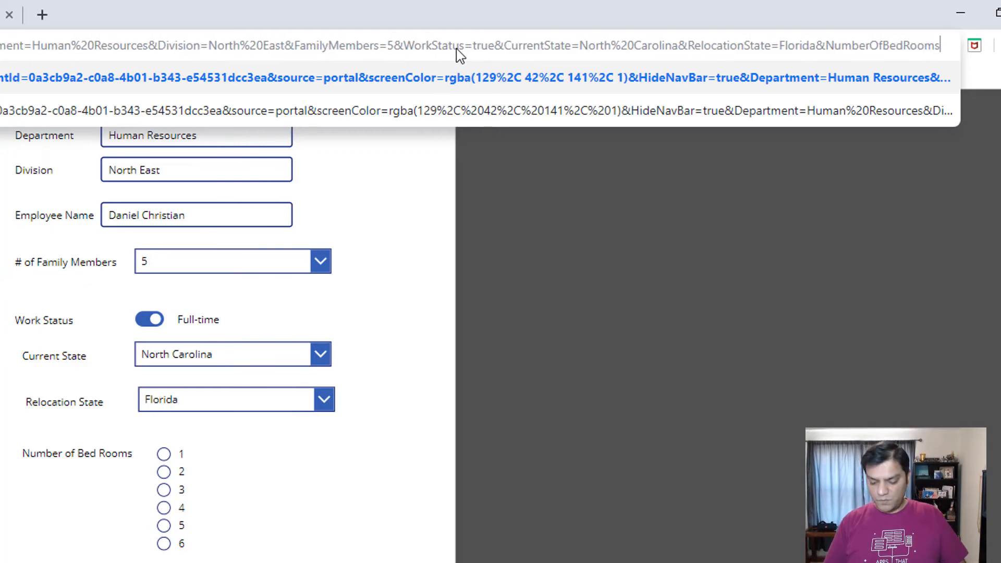
pyautogui.write('5')
pyautogui.press('Return')
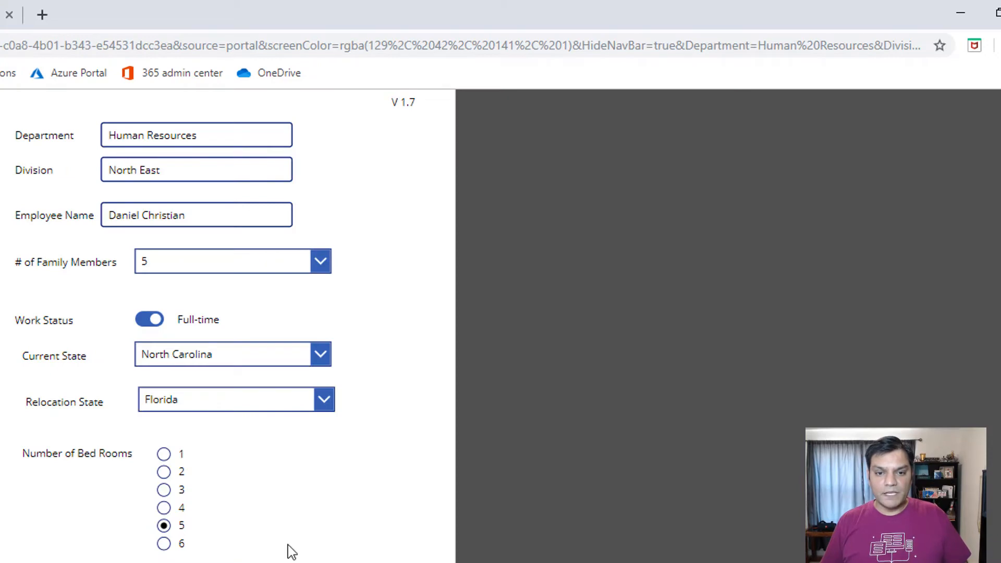
# Step: Edit the NumberOfBedRooms value at the end of the app URL and load the page again
pyautogui.click(718, 37)
pyautogui.press('End')
pyautogui.press('BackSpace')
pyautogui.press('Return')
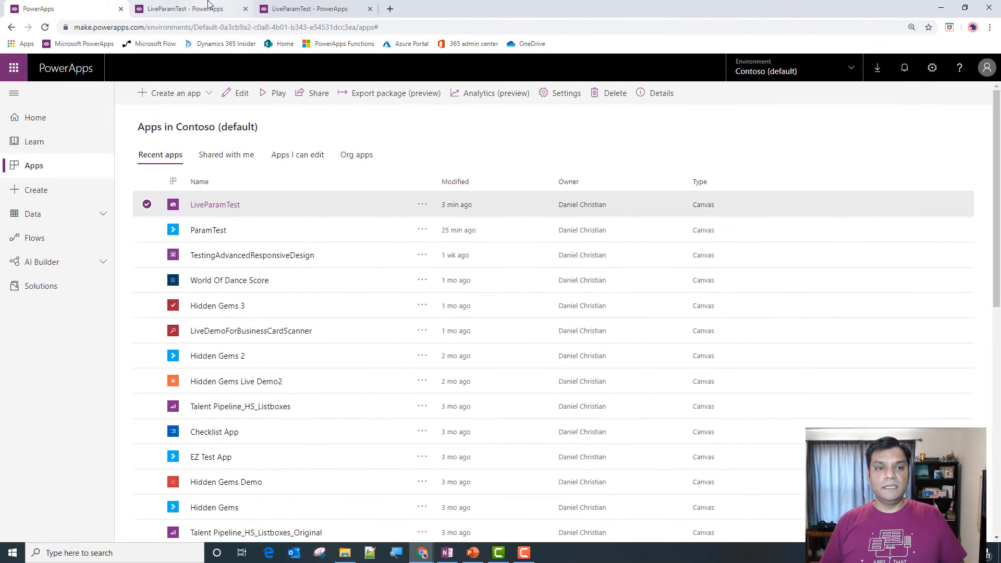
# Step: Return to the LiveParamTest editor's canvas and select the Additional Items combo box
pyautogui.click(337, 8)
pyautogui.click(336, 7)
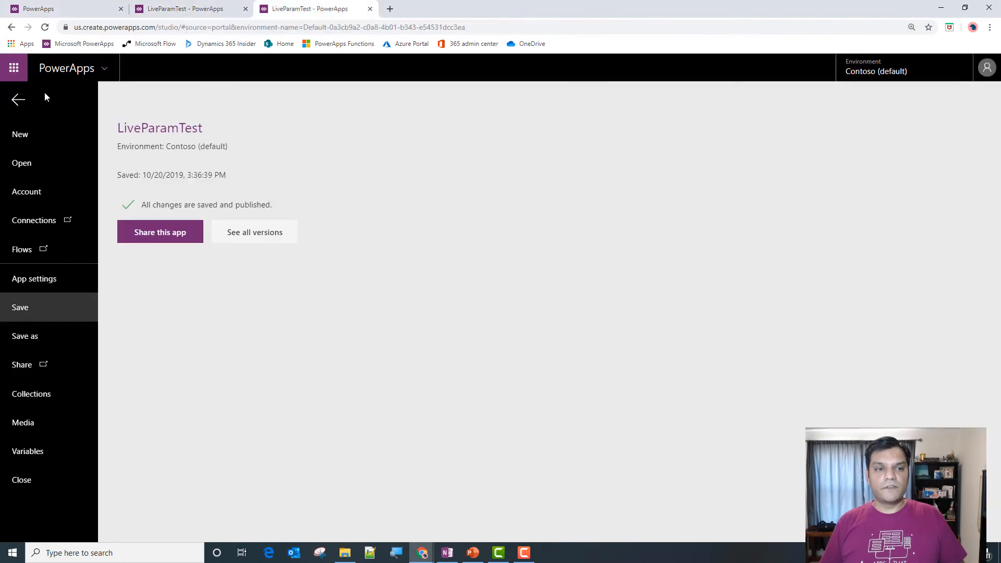
pyautogui.click(16, 106)
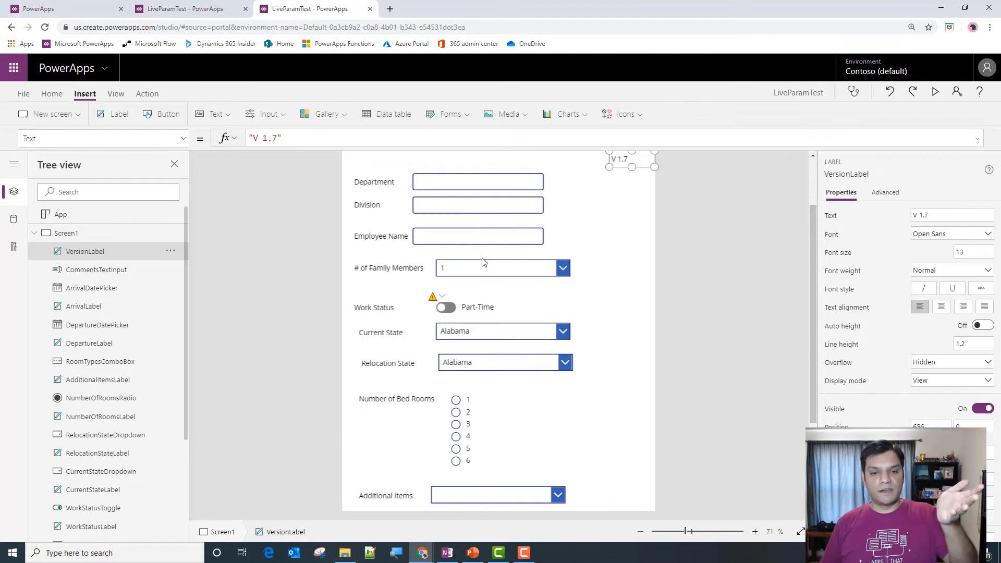
pyautogui.moveTo(812, 308); pyautogui.dragTo(806, 414)
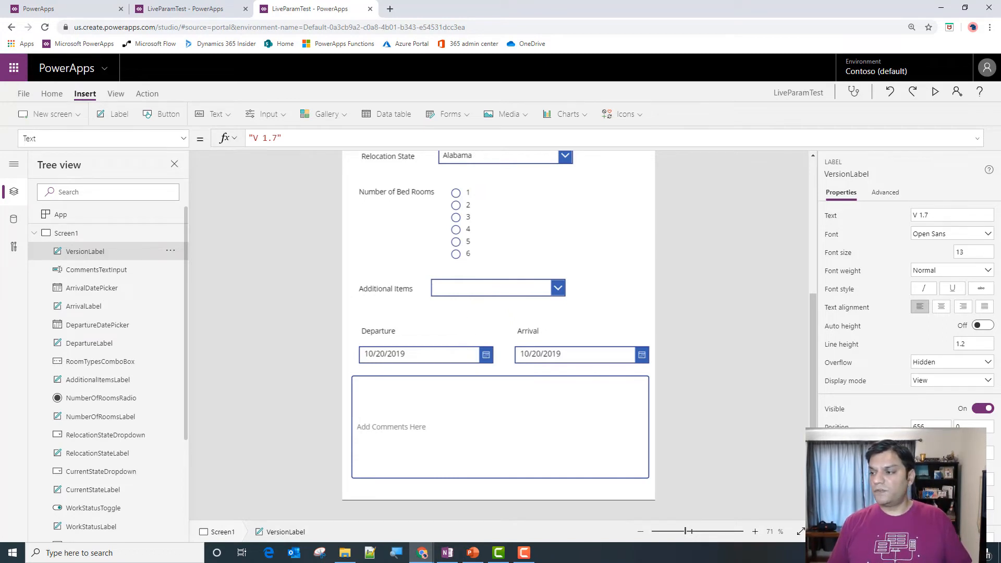
pyautogui.click(488, 294)
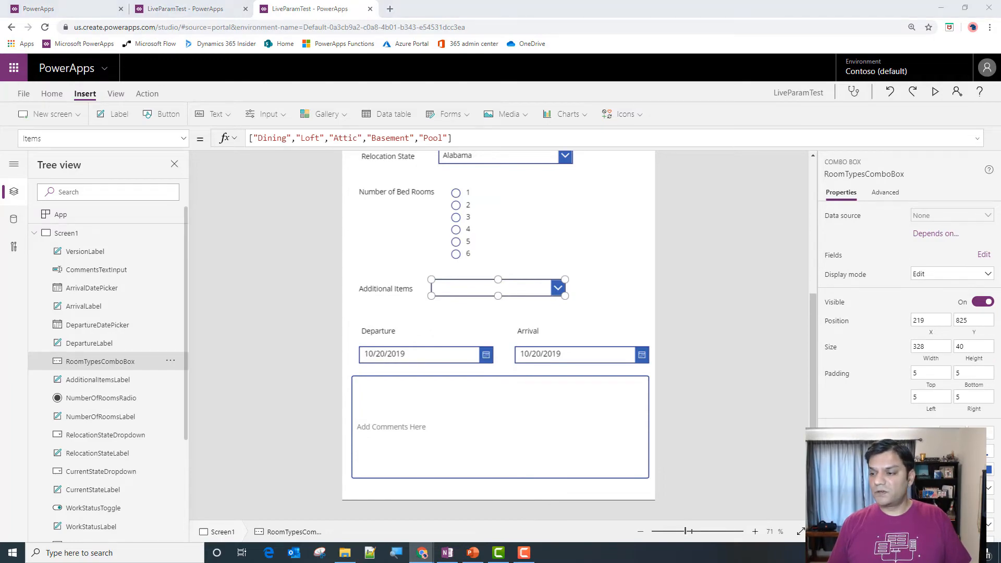
pyautogui.press('super+d')
pyautogui.press('super+d')
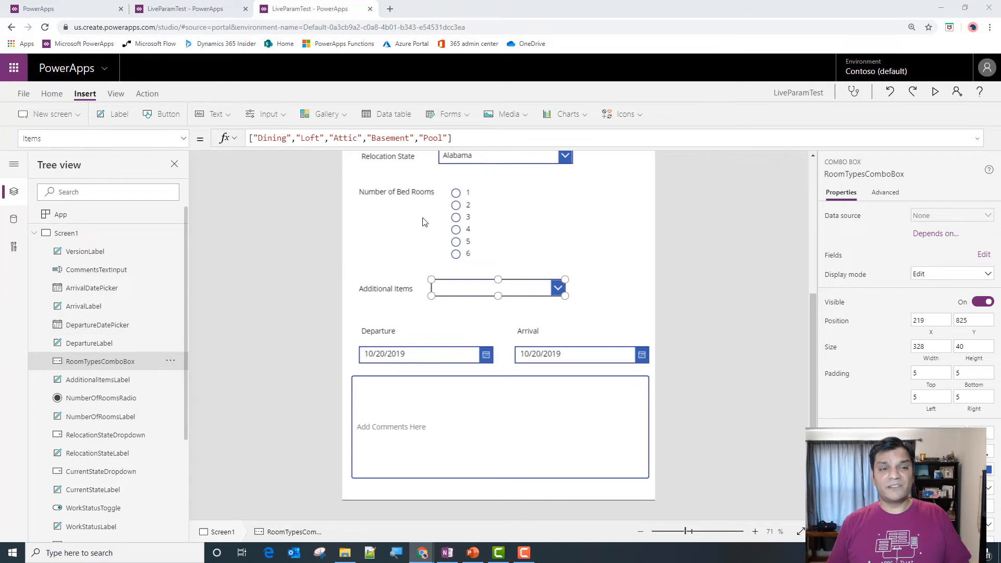
# Step: Display the DefaultSelectedItems property of the RoomTypesComboBox control
pyautogui.click(184, 138)
pyautogui.scroll(3, 133, 264)
pyautogui.scroll(3, 132, 269)
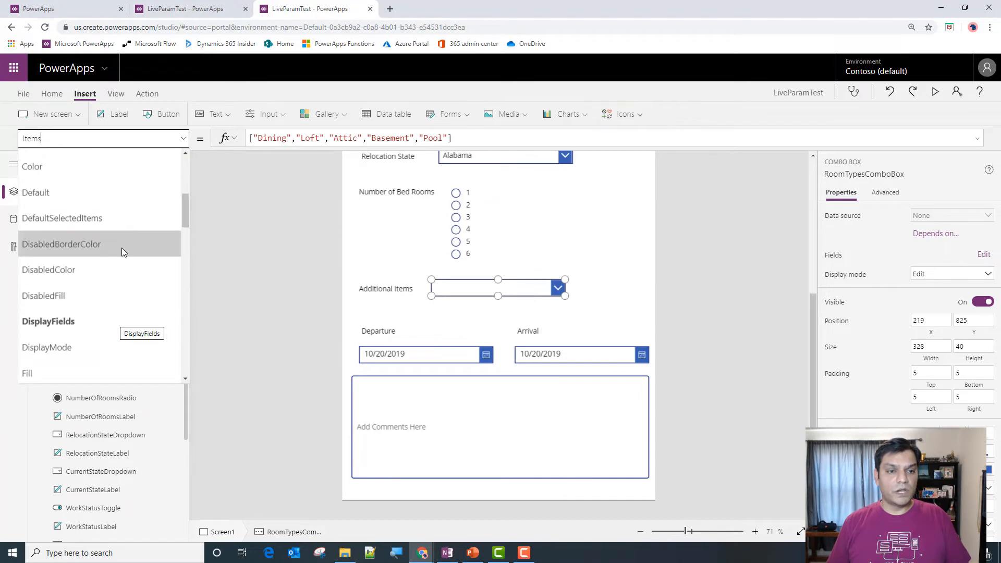
pyautogui.click(126, 217)
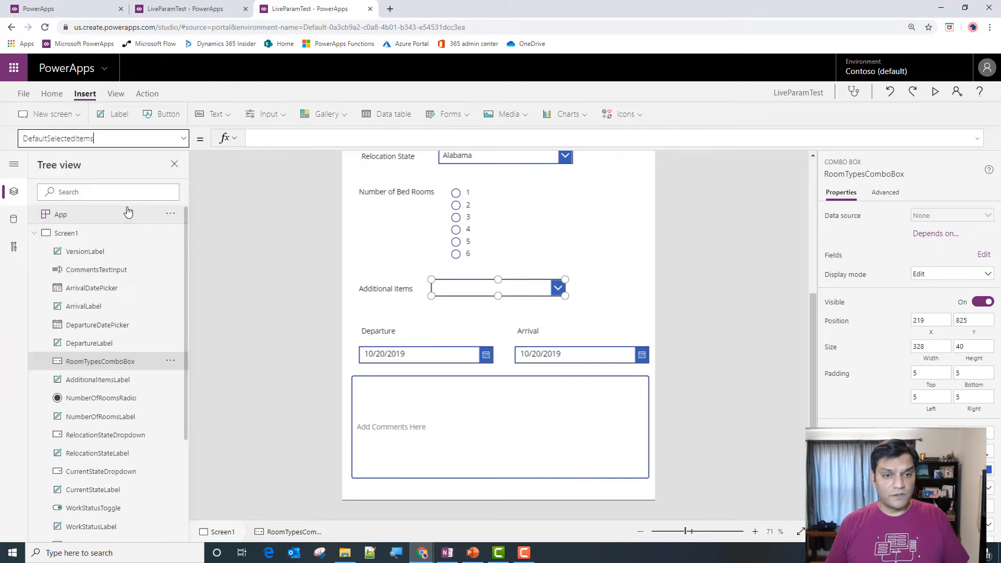
# Step: Save the app and append ;Set(AdditionalRoomsVar,Param("AdditionalRooms")) to the App object's formula after the NumberOfBedRooms variable
pyautogui.click(84, 225)
pyautogui.click(978, 138)
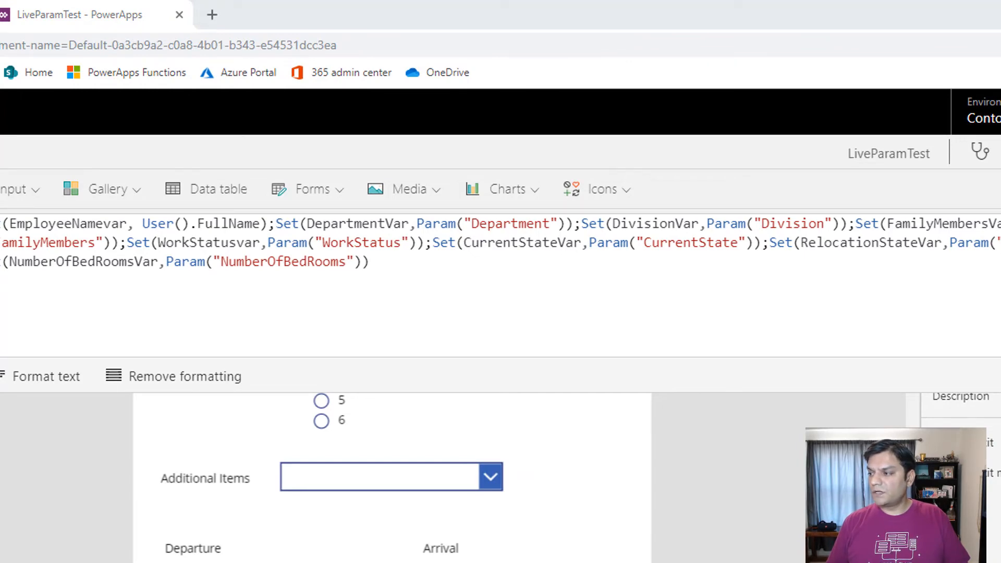
pyautogui.hotkey('ctrl', 's')
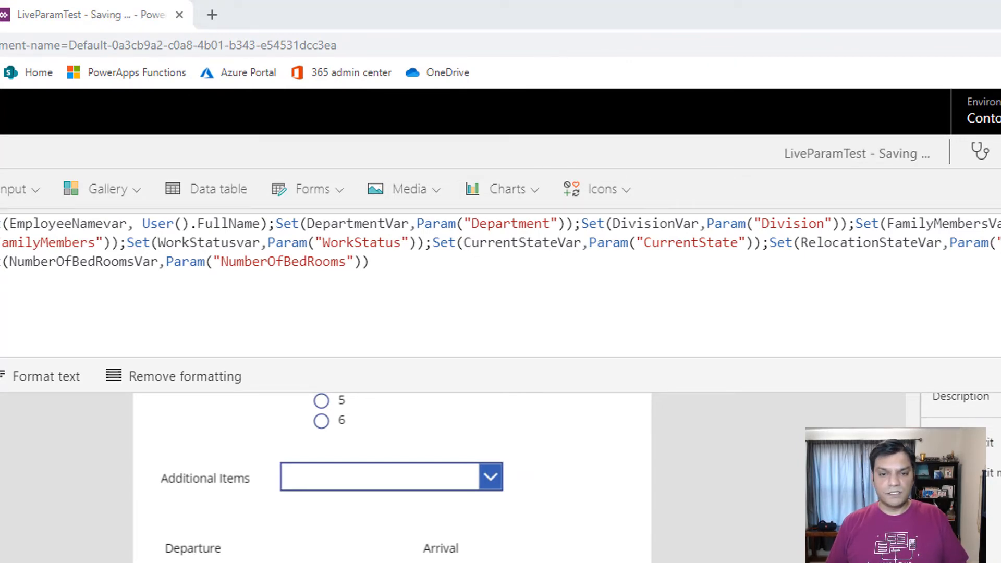
pyautogui.click(459, 268)
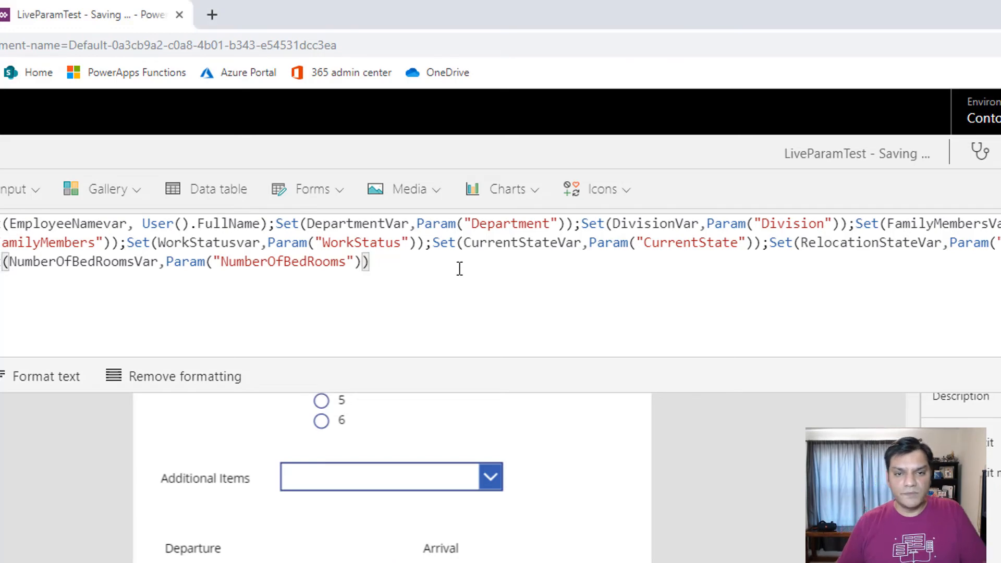
pyautogui.write(';Set(AdditionalRo')
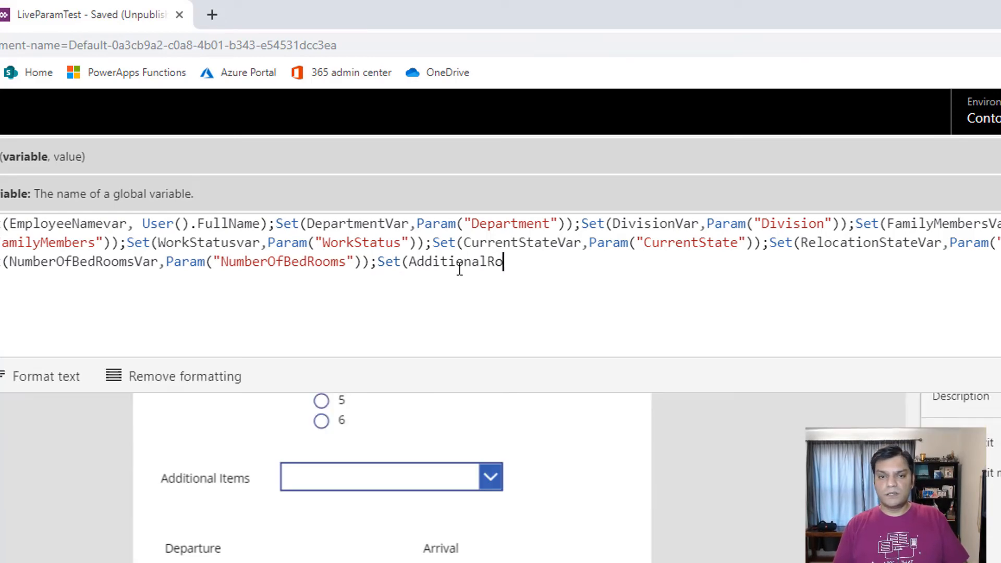
pyautogui.write('omsVar,')
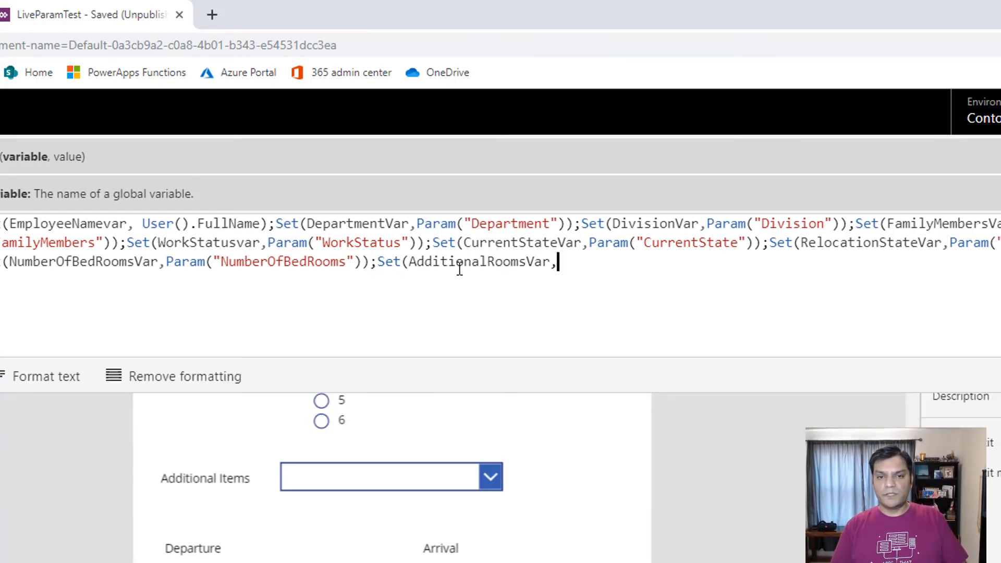
pyautogui.write('par')
pyautogui.press('Tab')
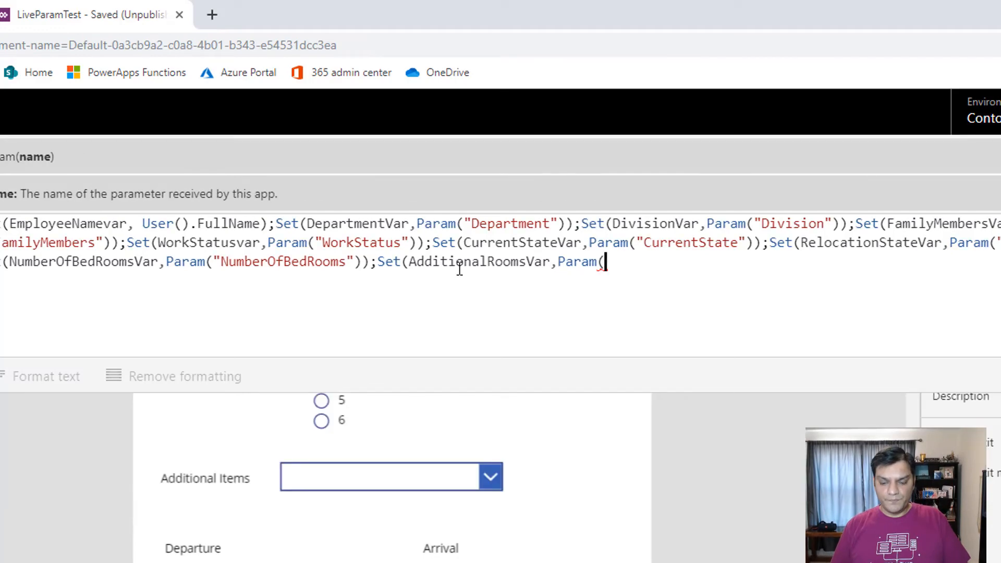
pyautogui.write('"AdditionalRoom')
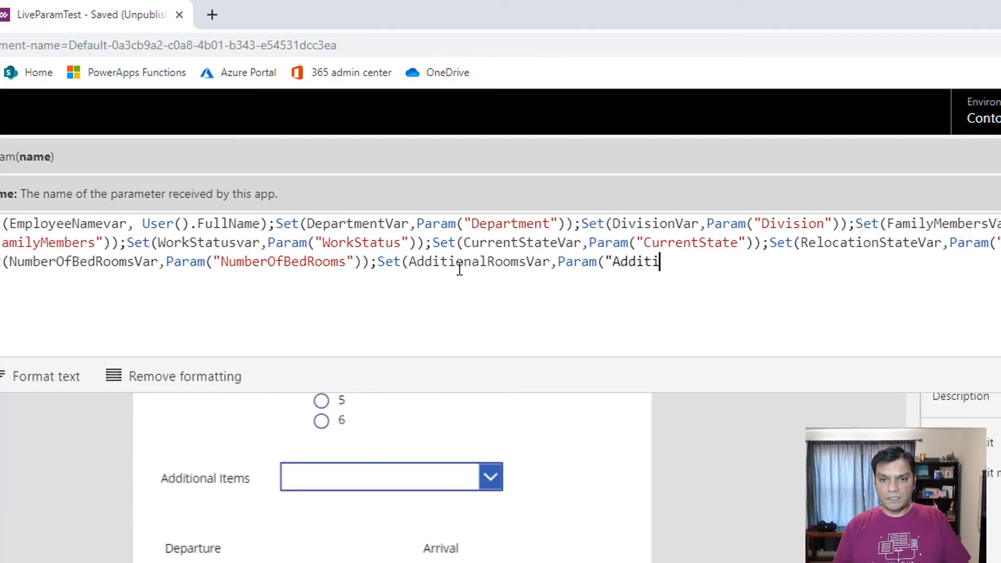
pyautogui.write('s"')
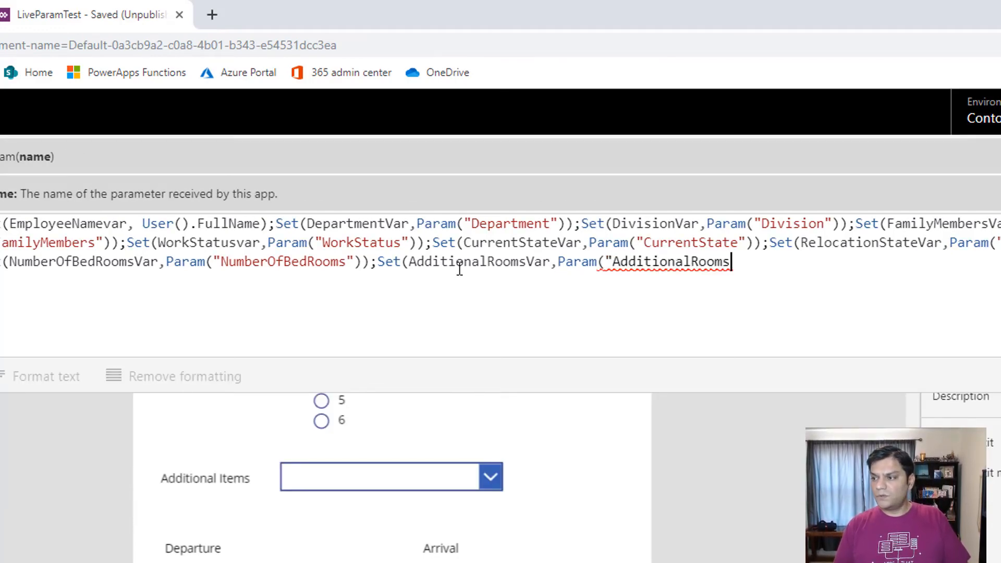
pyautogui.write('))')
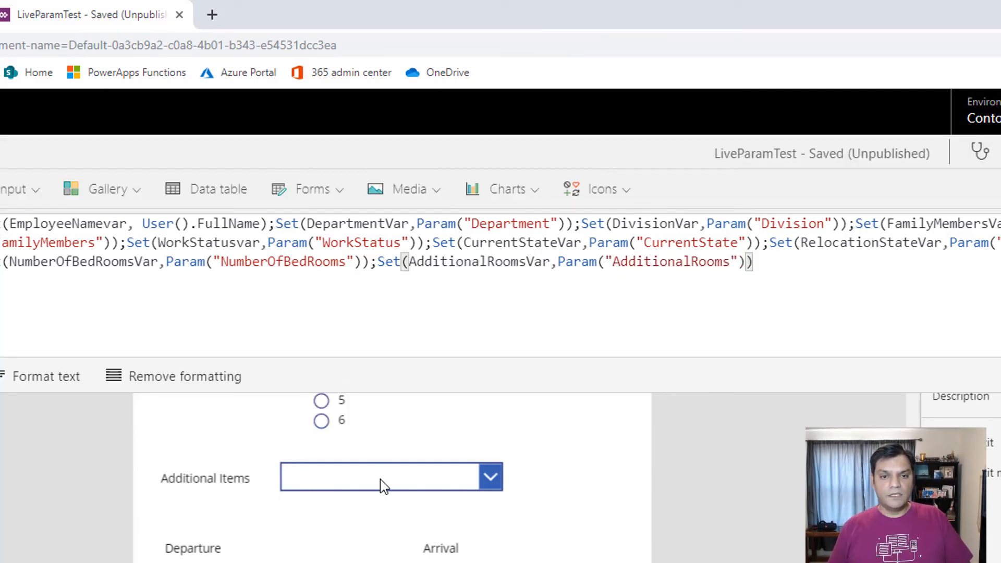
# Step: Set the Default property of the Additional Items combo box to AdditionalRoomsVar
pyautogui.click(422, 477)
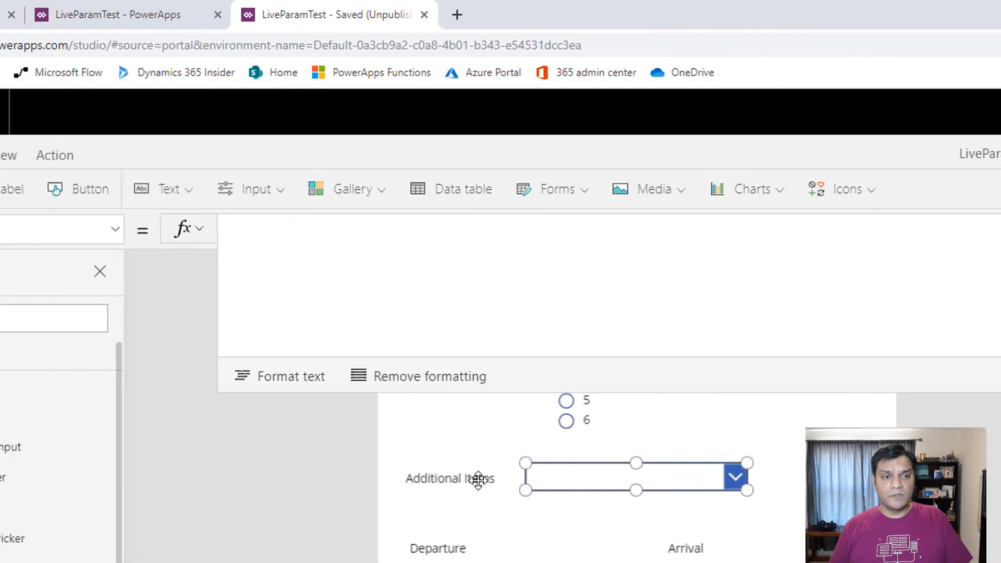
pyautogui.click(111, 231)
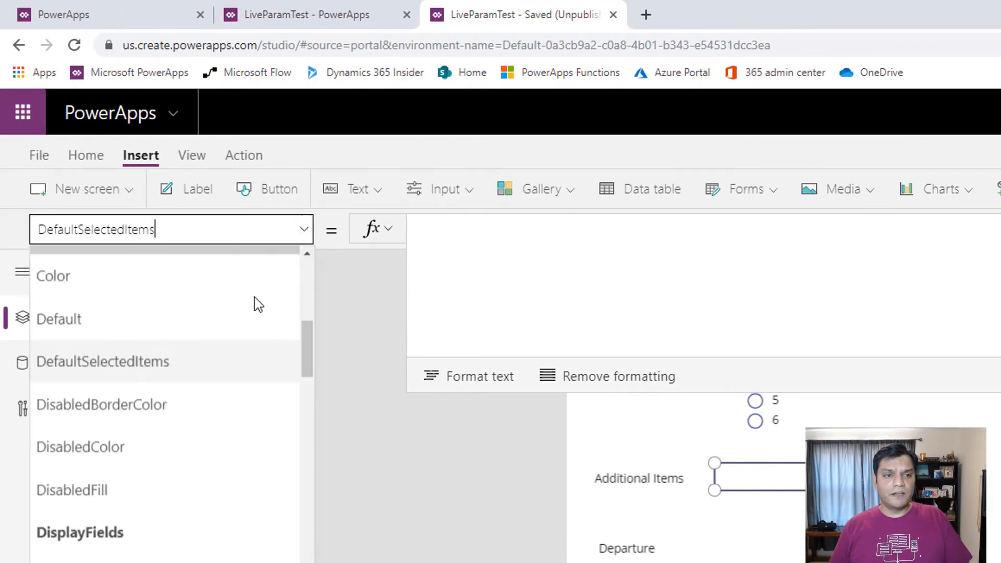
pyautogui.click(244, 333)
pyautogui.click(530, 277)
pyautogui.write('Add')
pyautogui.write('t')
pyautogui.press('Down')
pyautogui.press('Tab')
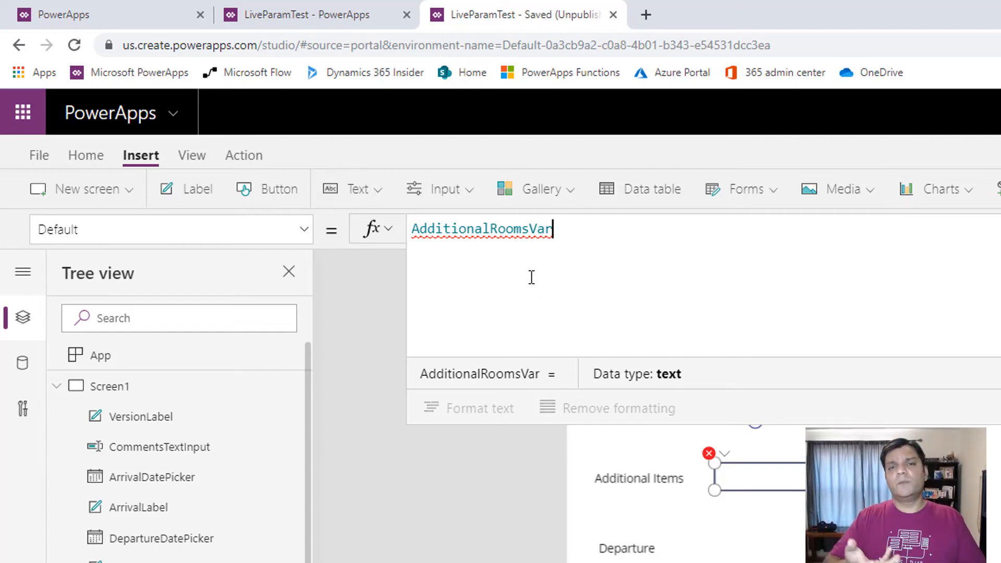
# Step: Try wrapping the variable in the combo box's Default formula as Text(AdditionalRoomsVar)
pyautogui.write('.')
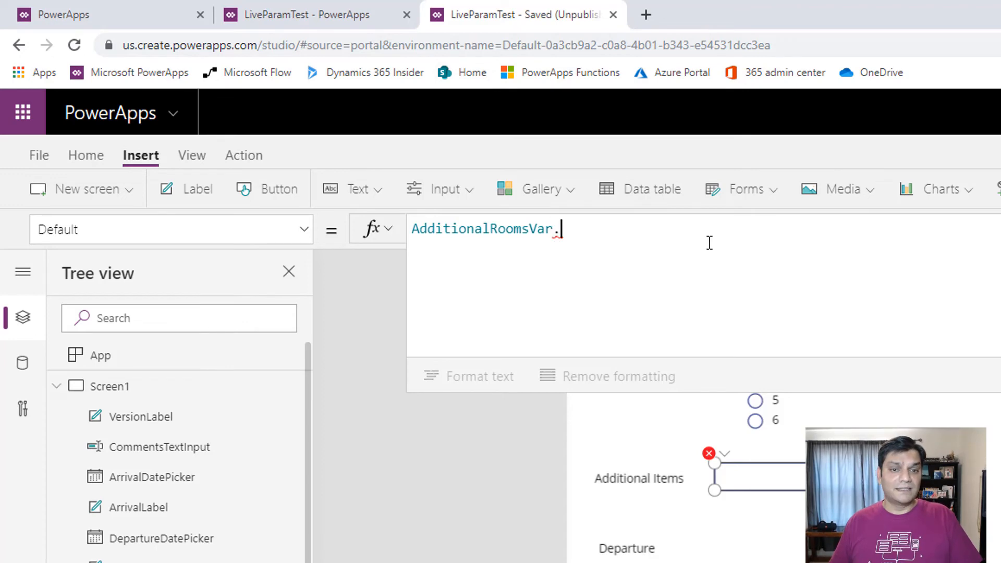
pyautogui.press('BackSpace')
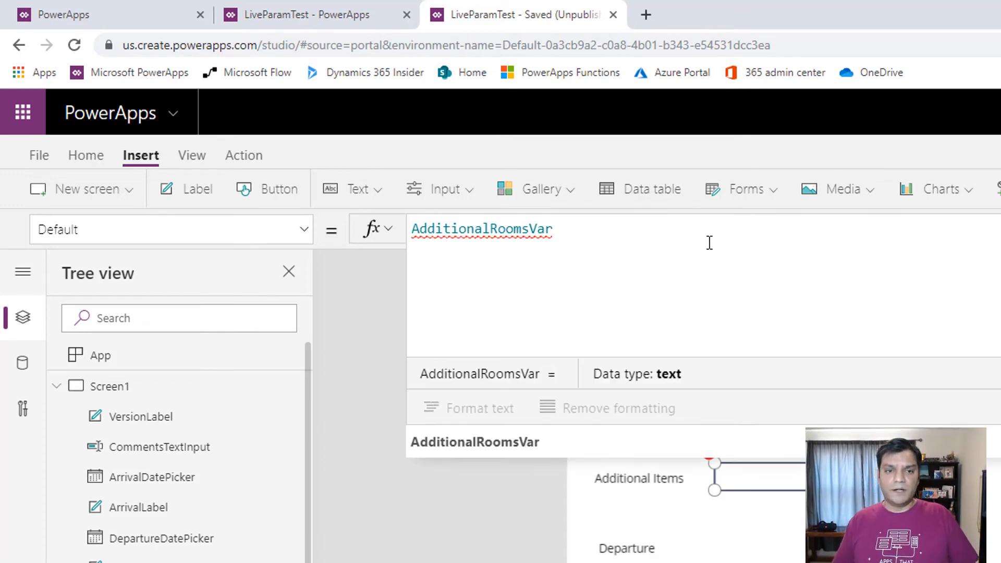
pyautogui.press('Home')
pyautogui.write('Text(')
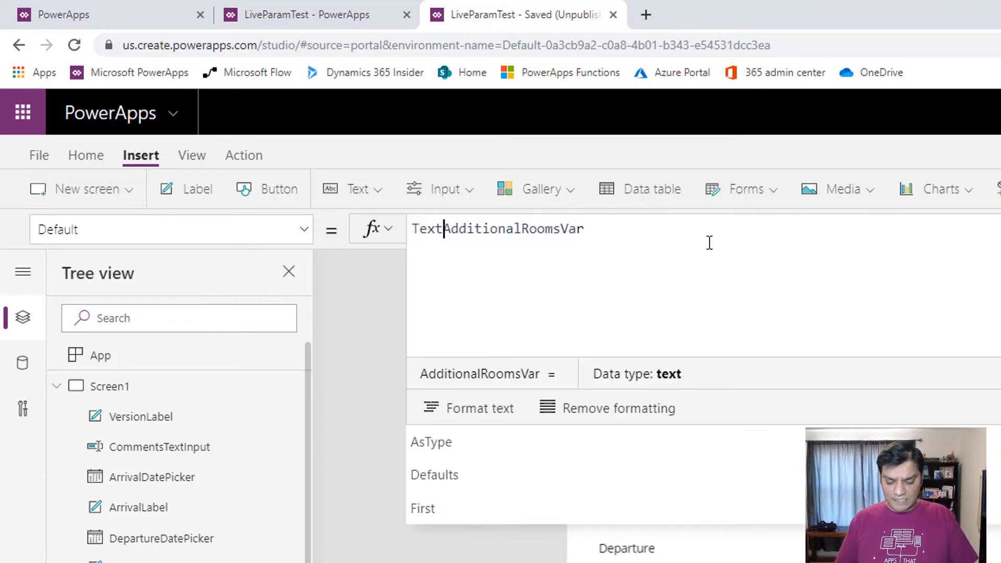
pyautogui.press('End')
pyautogui.write(')')
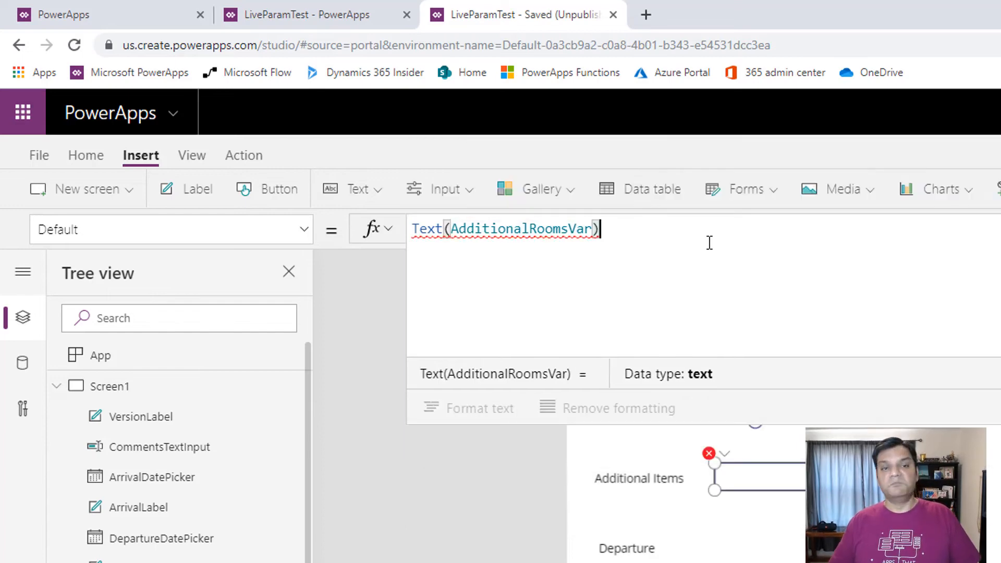
# Step: Change the combo box's Default formula to Value(AdditionalRoomsVar) and check the error on it
pyautogui.press('Delete')
pyautogui.press('Delete')
pyautogui.press('Delete')
pyautogui.press('Delete')
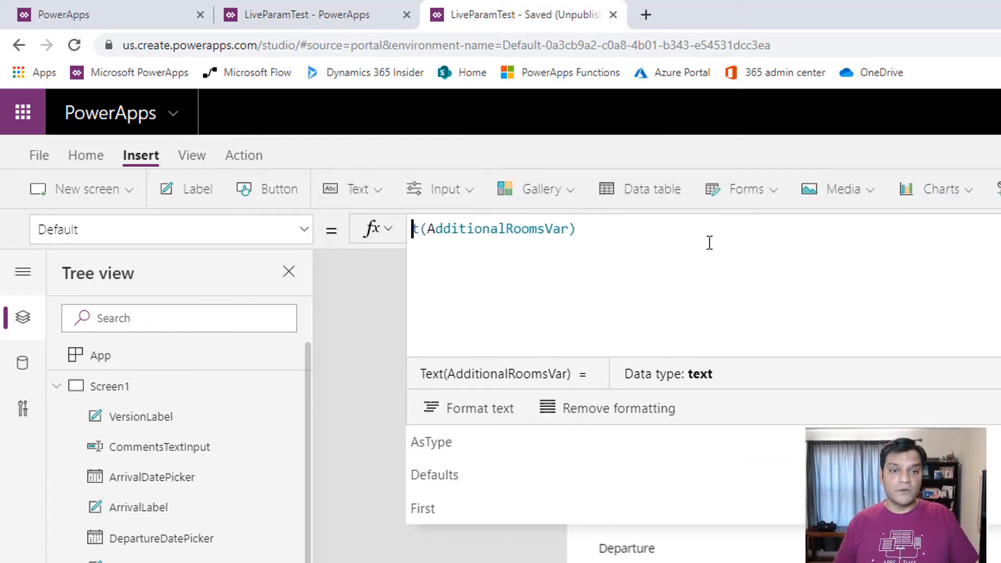
pyautogui.write('Value')
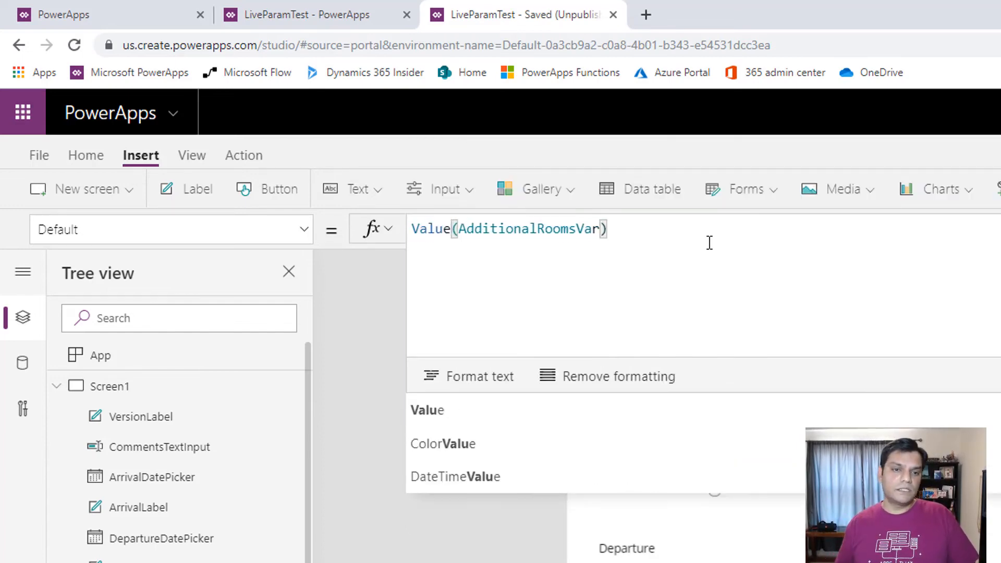
pyautogui.press('Right')
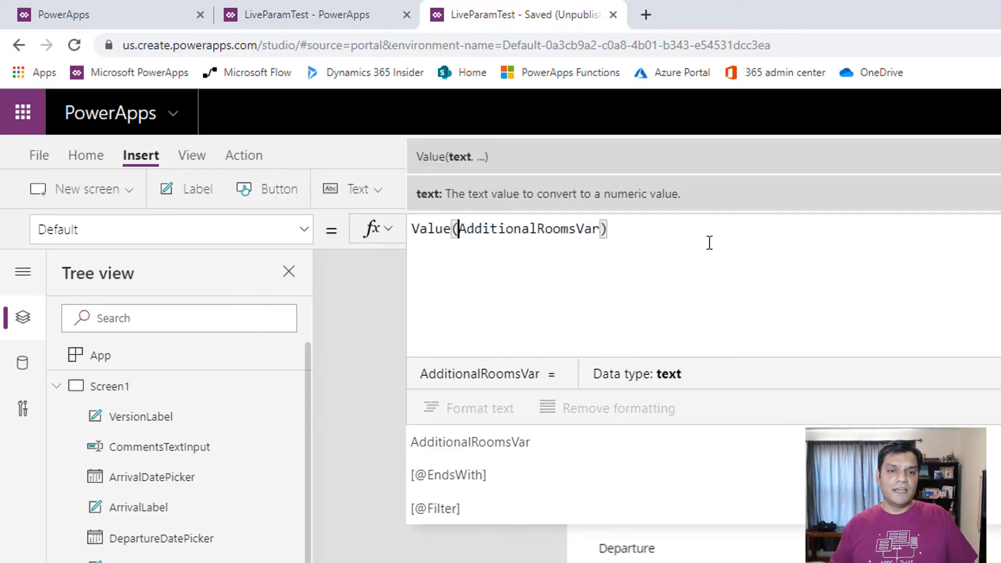
pyautogui.click(652, 241)
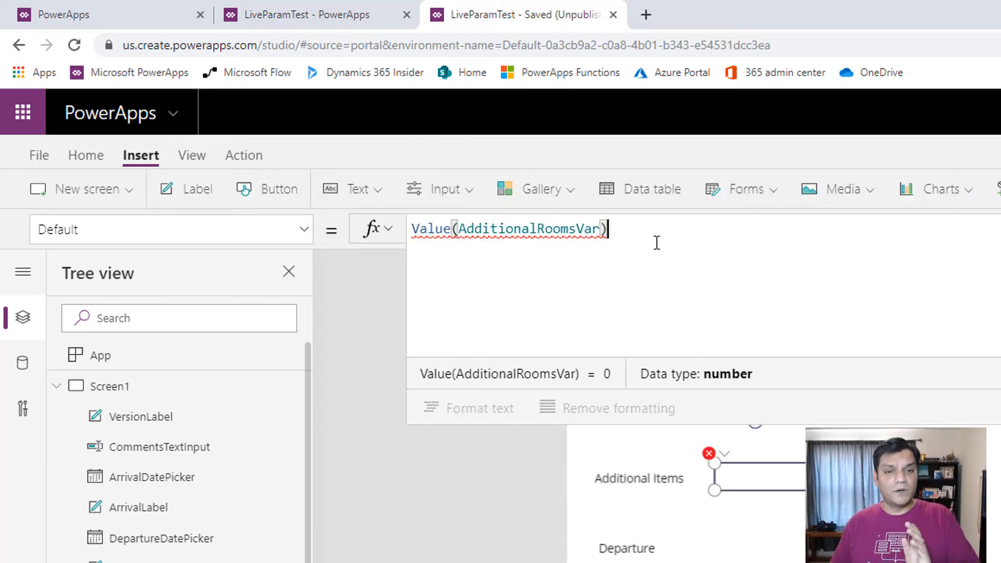
pyautogui.moveTo(520, 228)
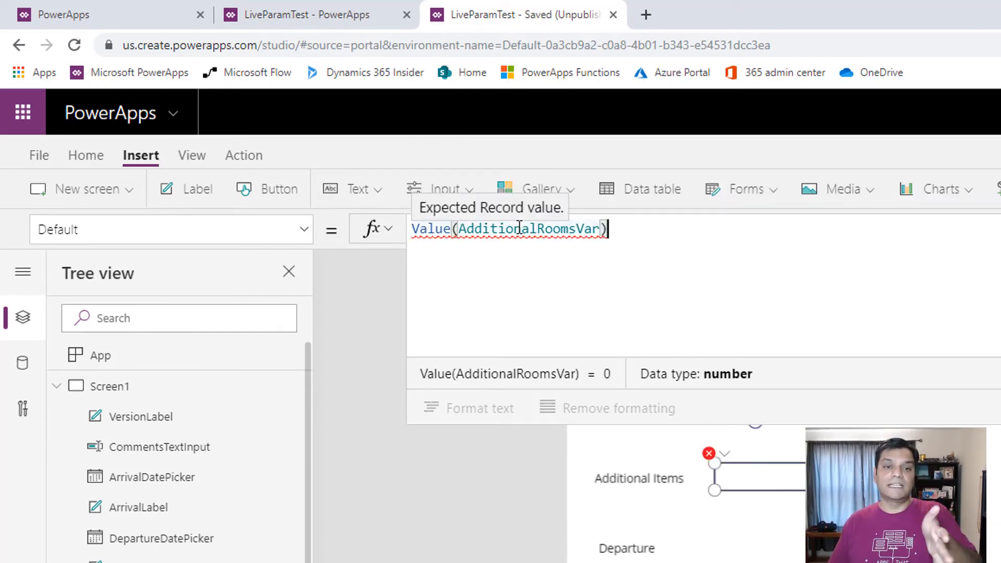
# Step: Clear the combo box's Default formula and try AdditionalRoomsVar as its DefaultSelectedItems formula instead
pyautogui.hotkey('ctrl', 'a')
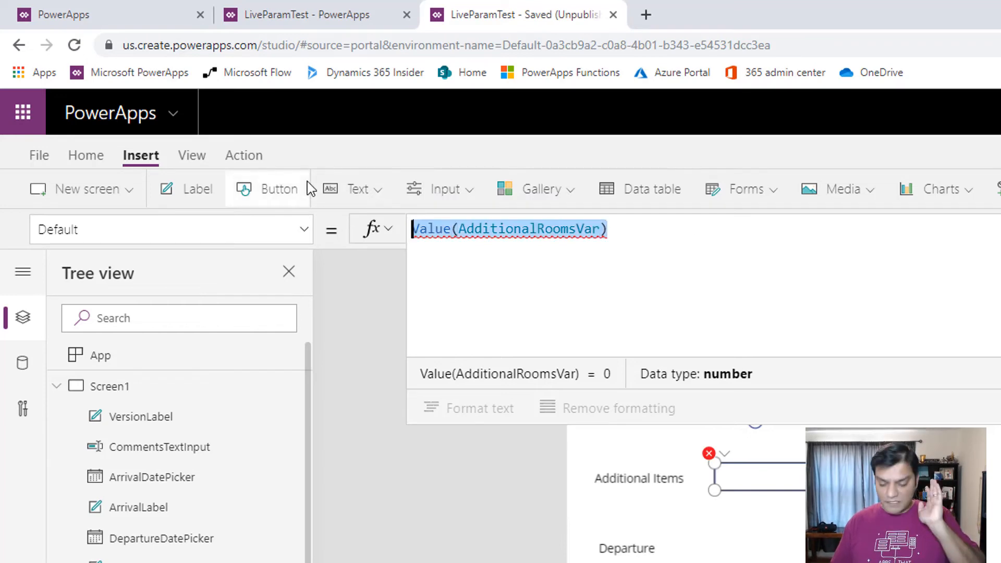
pyautogui.press('BackSpace')
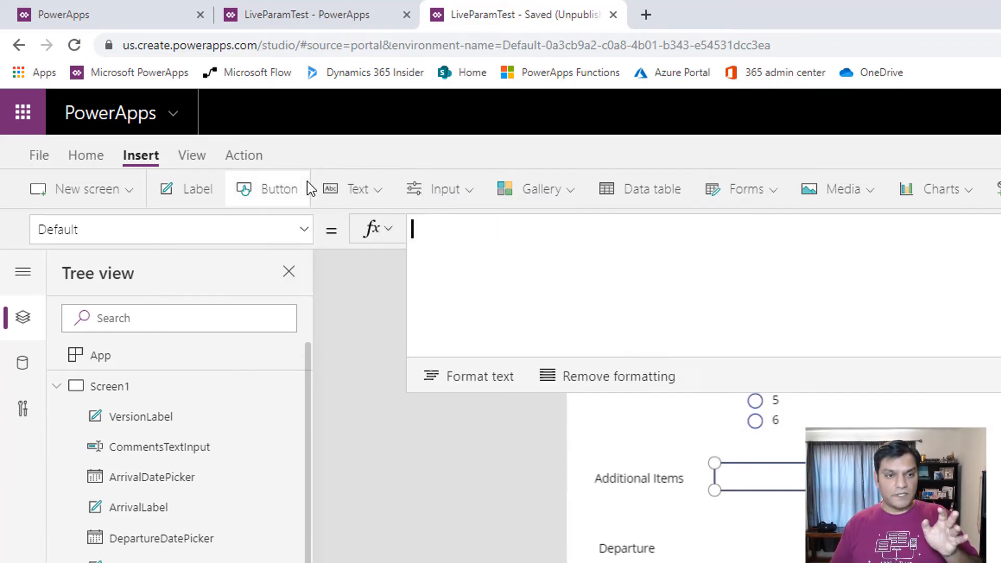
pyautogui.click(307, 238)
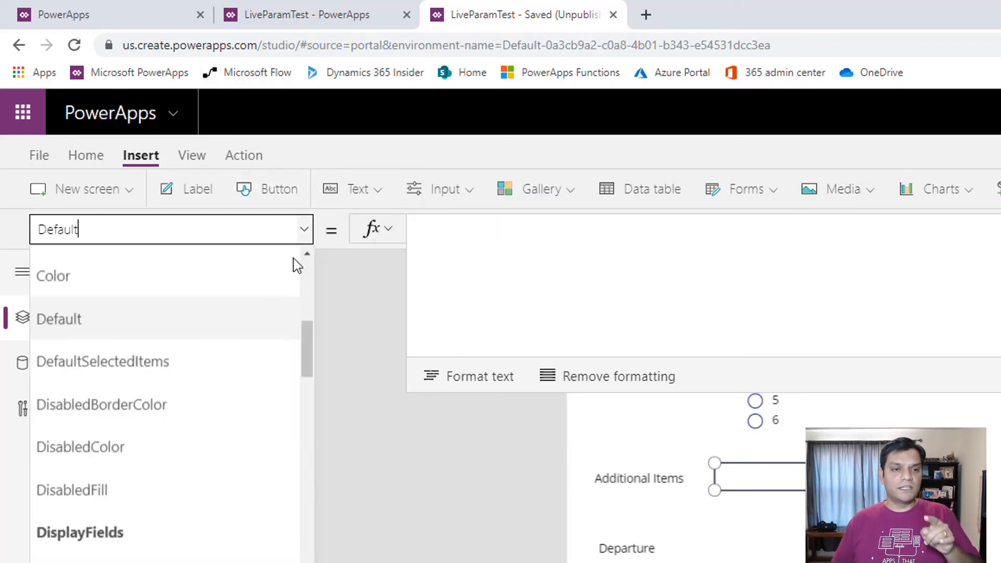
pyautogui.click(281, 361)
pyautogui.click(551, 268)
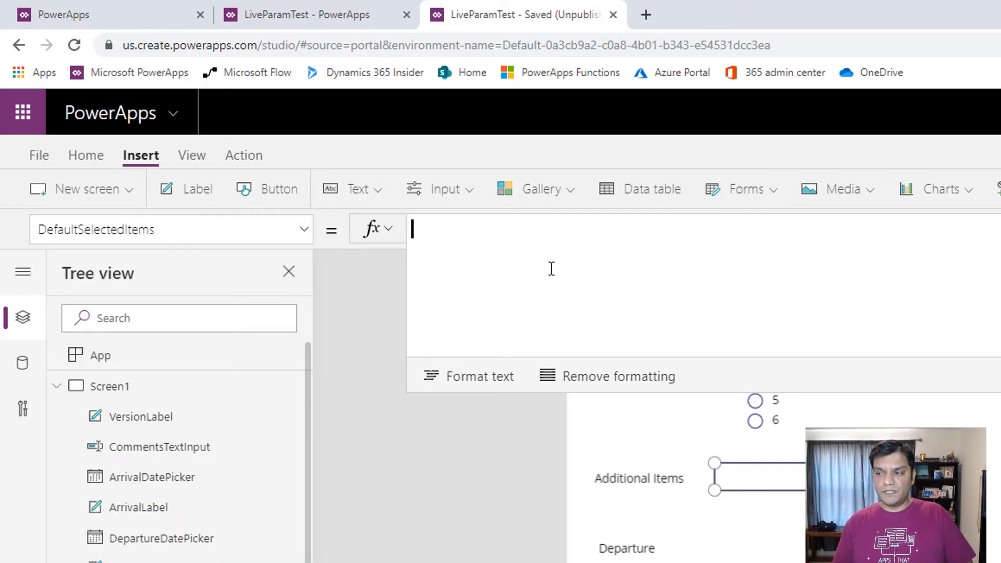
pyautogui.write('Add')
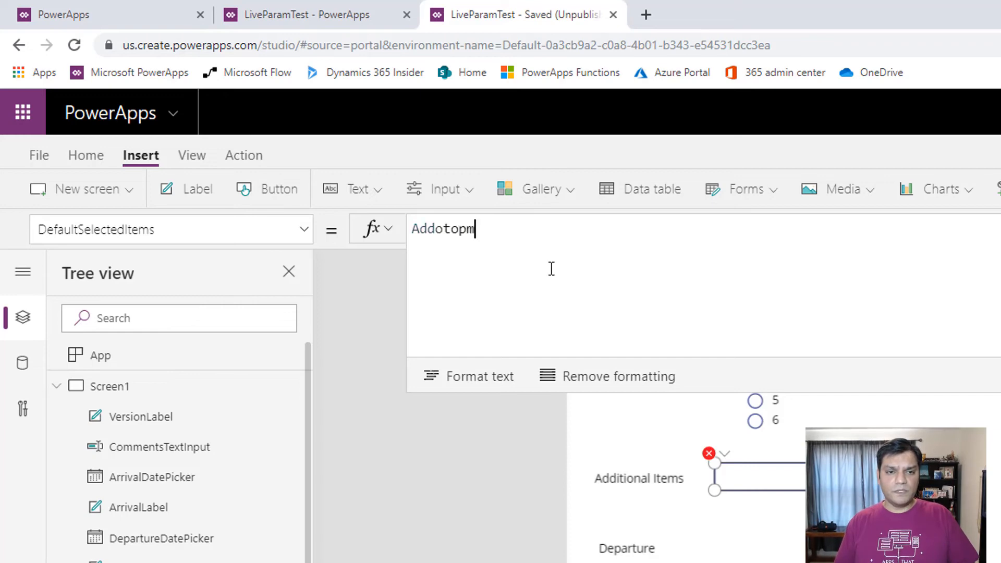
pyautogui.write('ition')
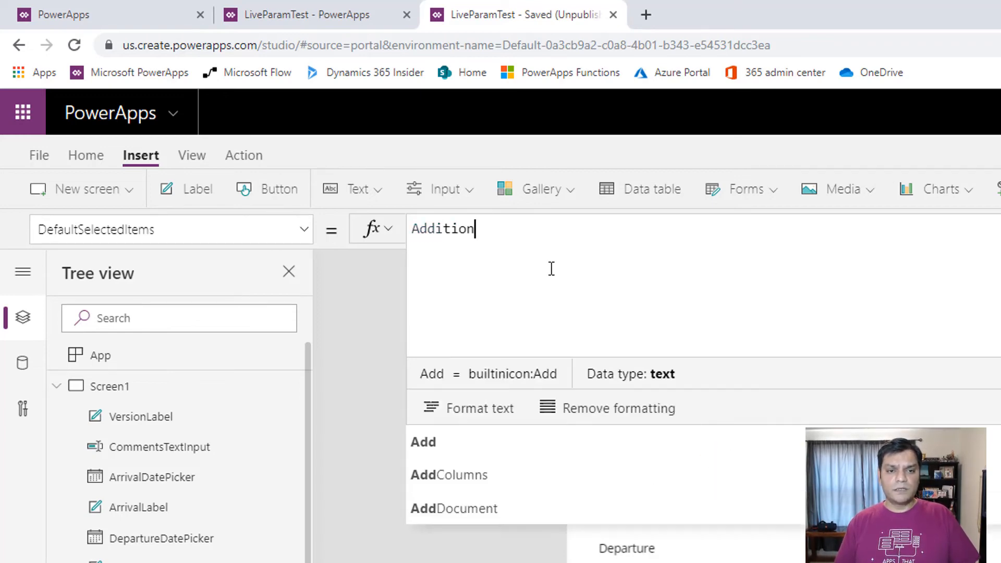
pyautogui.press('Down')
pyautogui.press('Tab')
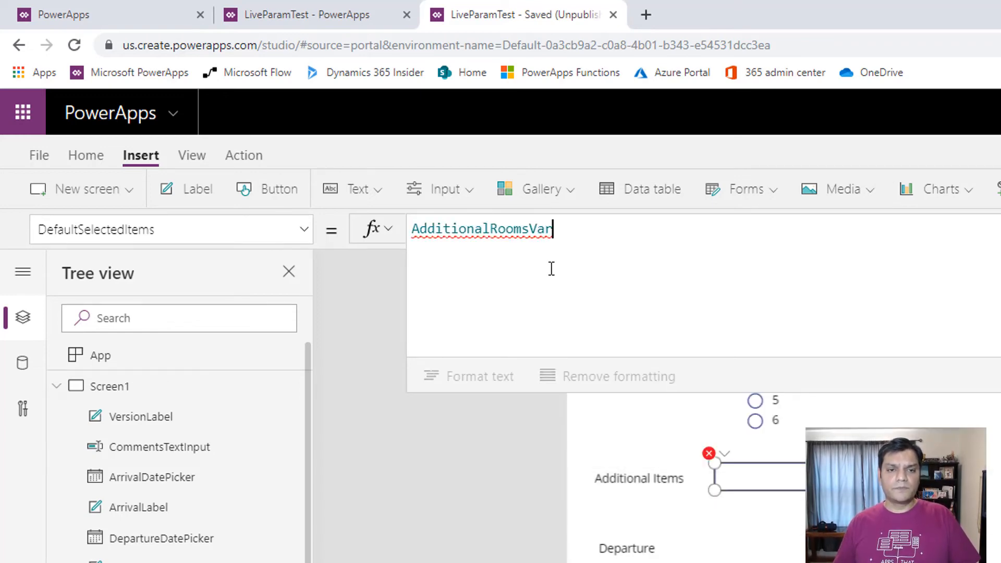
pyautogui.write('.')
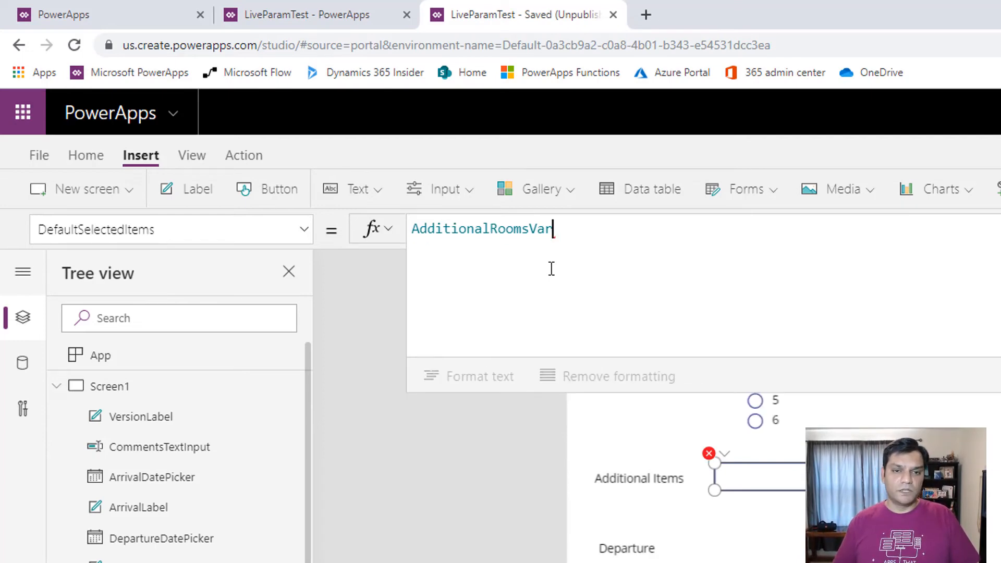
# Step: Try wrapping AdditionalRoomsVar in Text() and in Value() in the DefaultSelectedItems formula, and clear the formula
pyautogui.press('Home')
pyautogui.write('Text(')
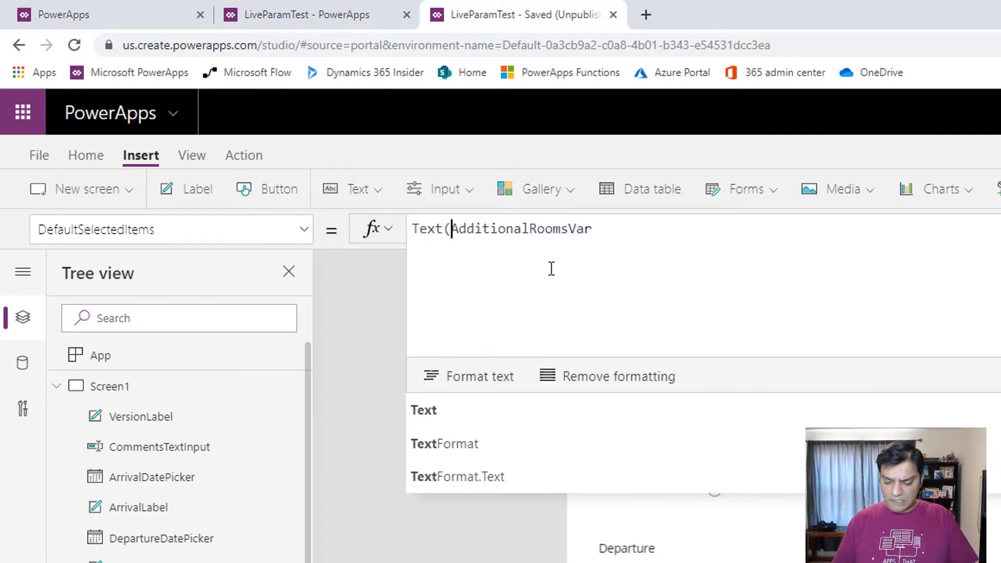
pyautogui.press('End')
pyautogui.write(')')
pyautogui.press('Home')
pyautogui.press('Delete')
pyautogui.press('Delete')
pyautogui.press('Delete')
pyautogui.press('Delete')
pyautogui.write('Value')
pyautogui.press('Right')
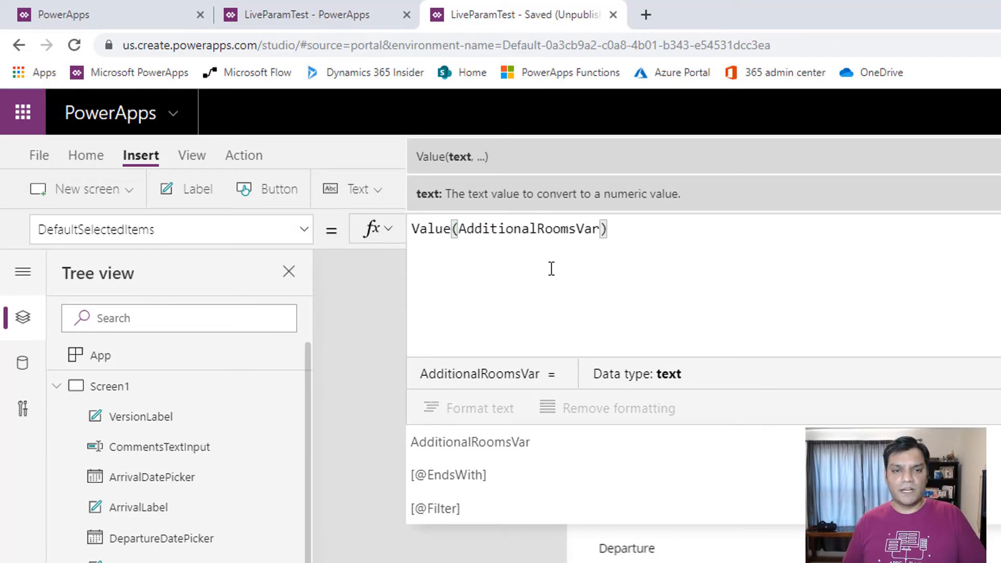
pyautogui.click(619, 252)
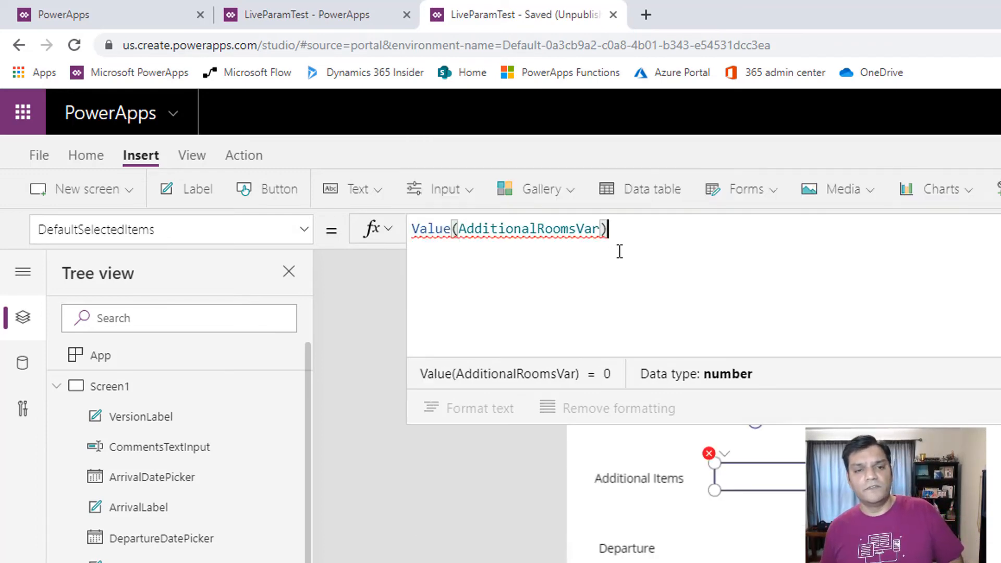
pyautogui.moveTo(418, 233); pyautogui.dragTo(412, 232)
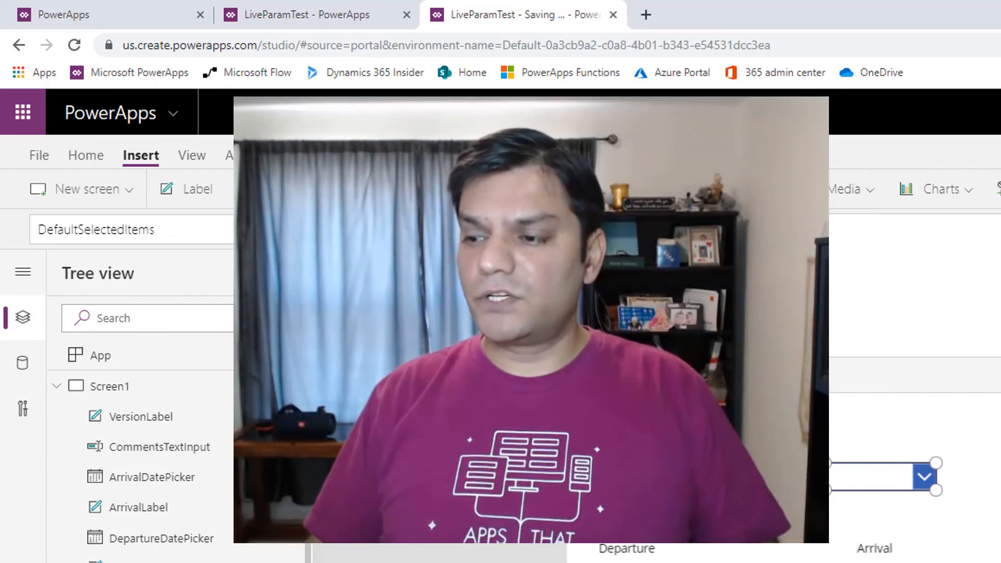
pyautogui.press('super+d')
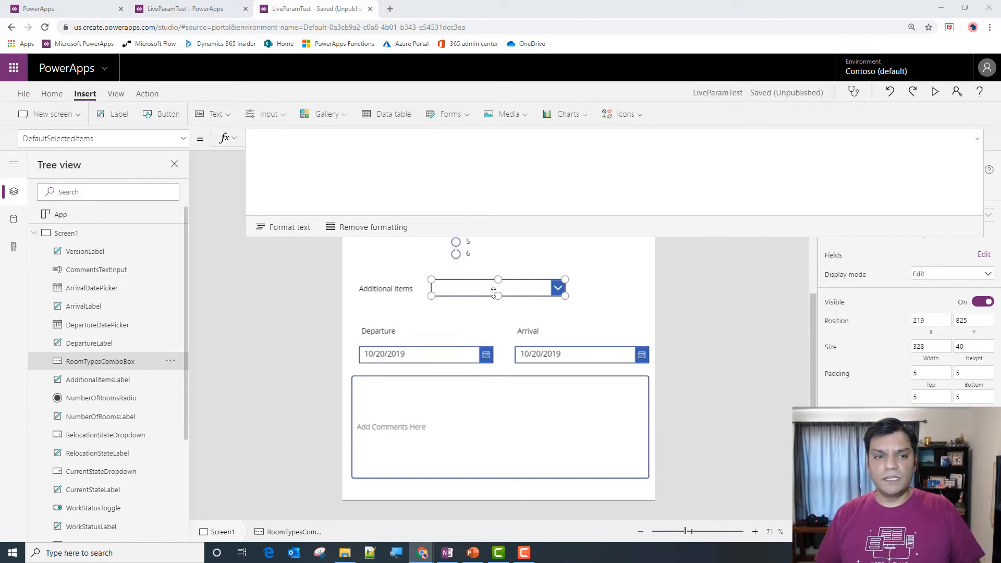
# Step: Begin the combo box's DefaultSelectedItems formula with Filter( and copy the whole list from its Items property
pyautogui.click(308, 160)
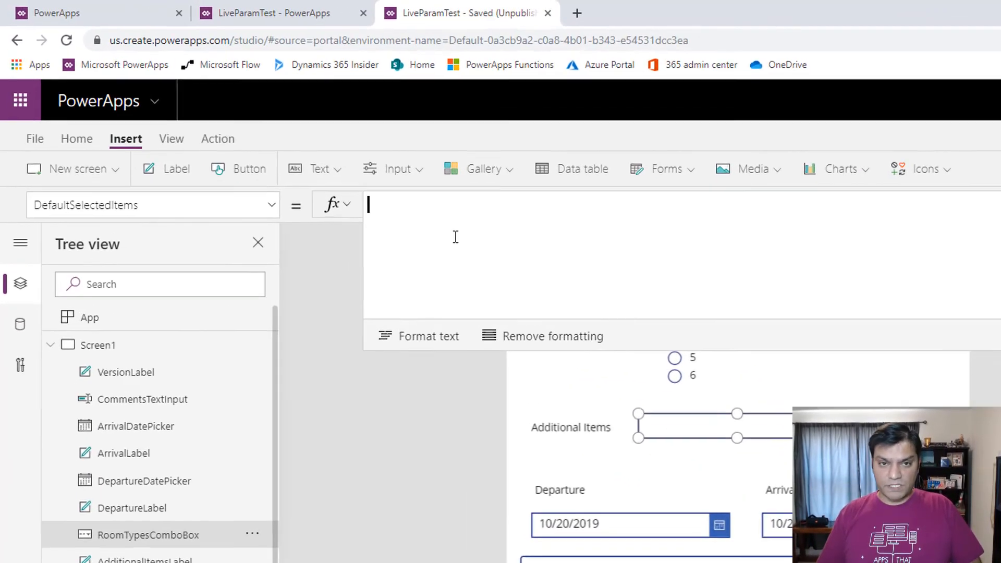
pyautogui.write('Filter(')
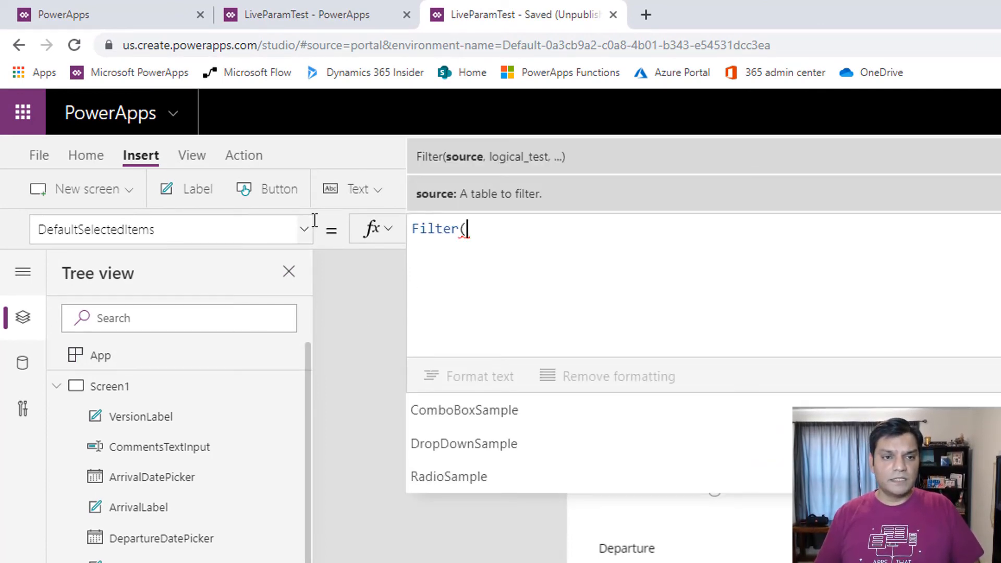
pyautogui.click(305, 240)
pyautogui.scroll(-4, 161, 531)
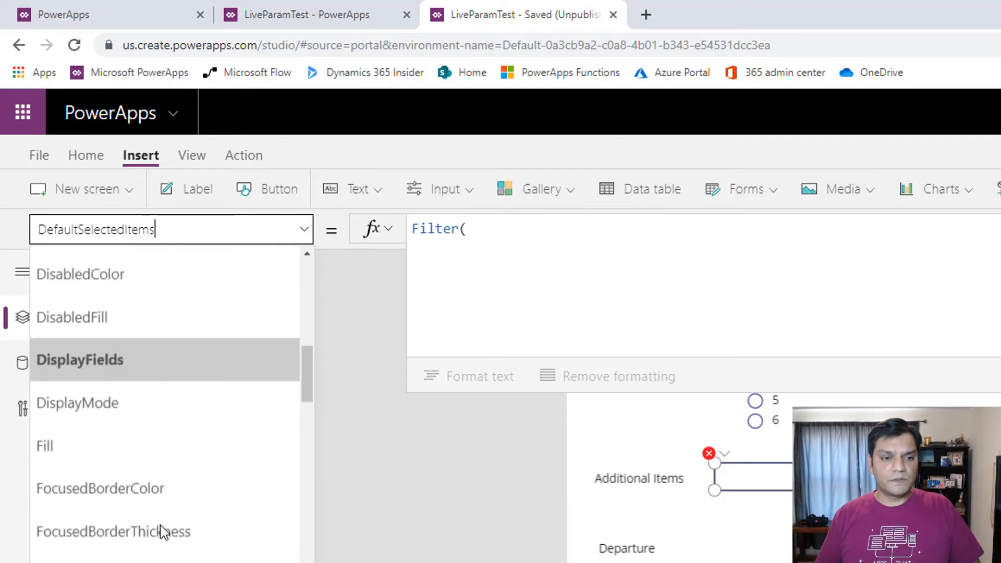
pyautogui.scroll(-3, 161, 531)
pyautogui.click(158, 528)
pyautogui.click(709, 245)
pyautogui.hotkey('ctrl', 'a')
pyautogui.hotkey('ctrl', 'c')
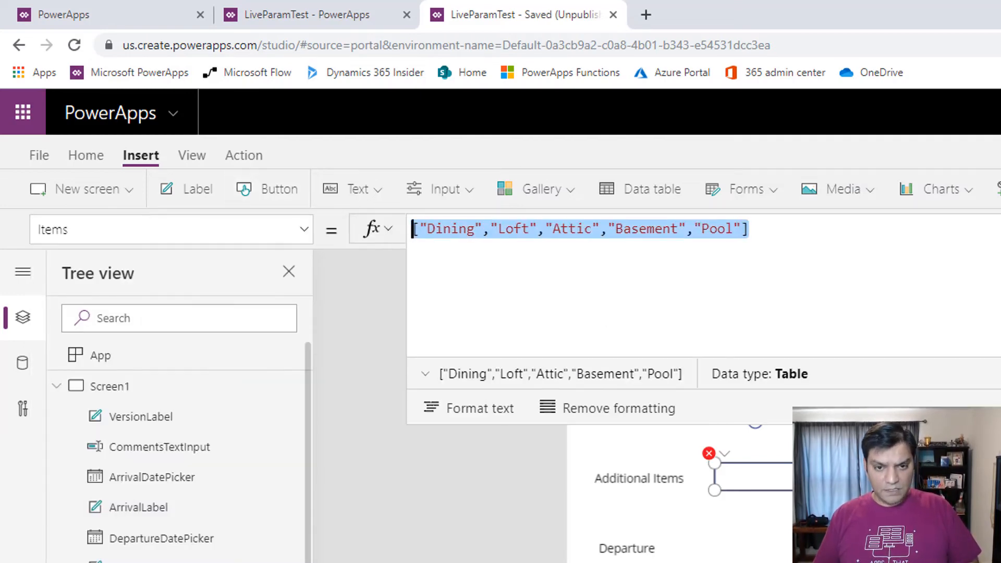
# Step: Extend the DefaultSelectedItems formula to Filter(["Dining","Loft","Attic","Basement","Pool"],Value= using the copied list
pyautogui.click(301, 236)
pyautogui.scroll(5, 186, 454)
pyautogui.click(186, 362)
pyautogui.click(544, 319)
pyautogui.write('Filter(')
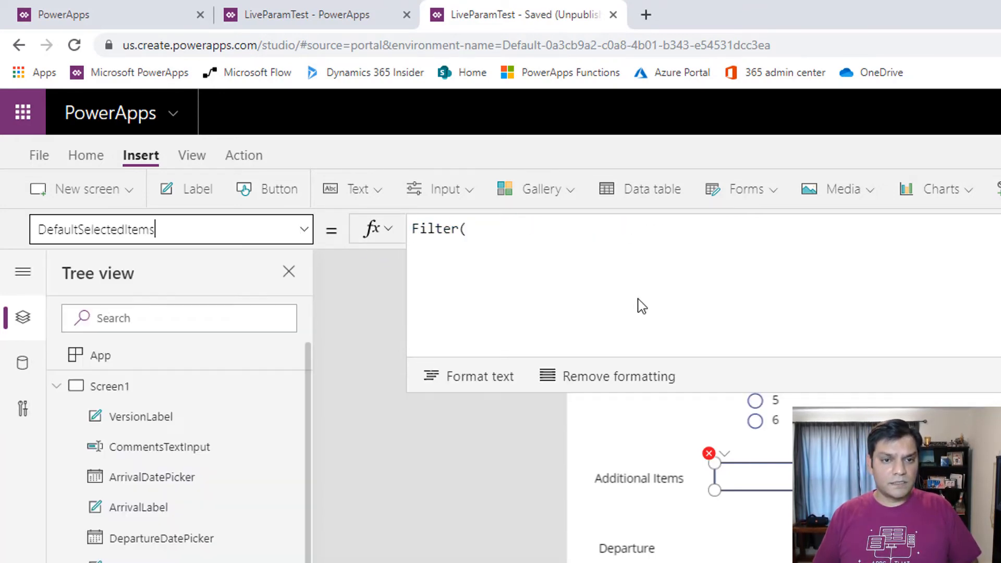
pyautogui.hotkey('ctrl', 'v')
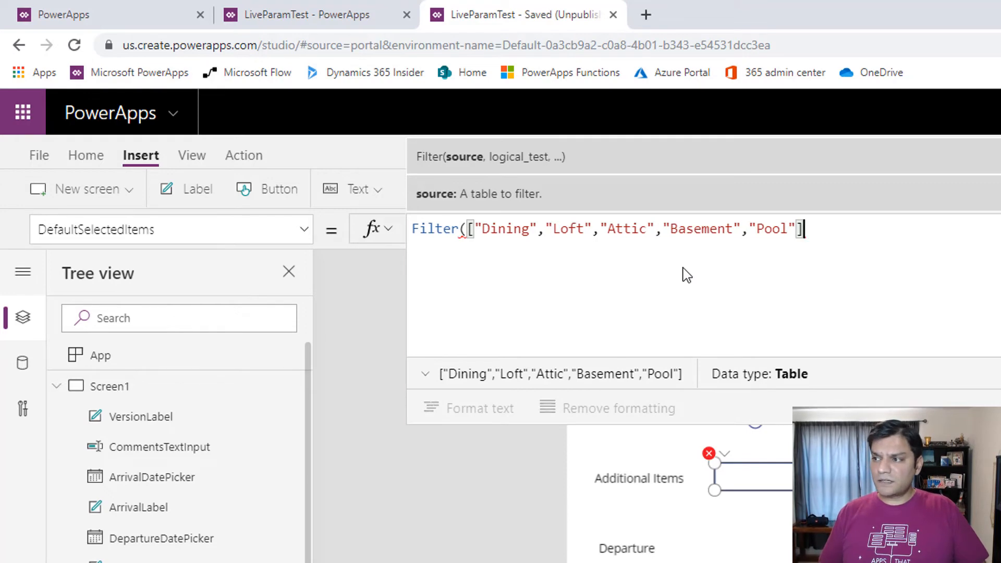
pyautogui.write(',')
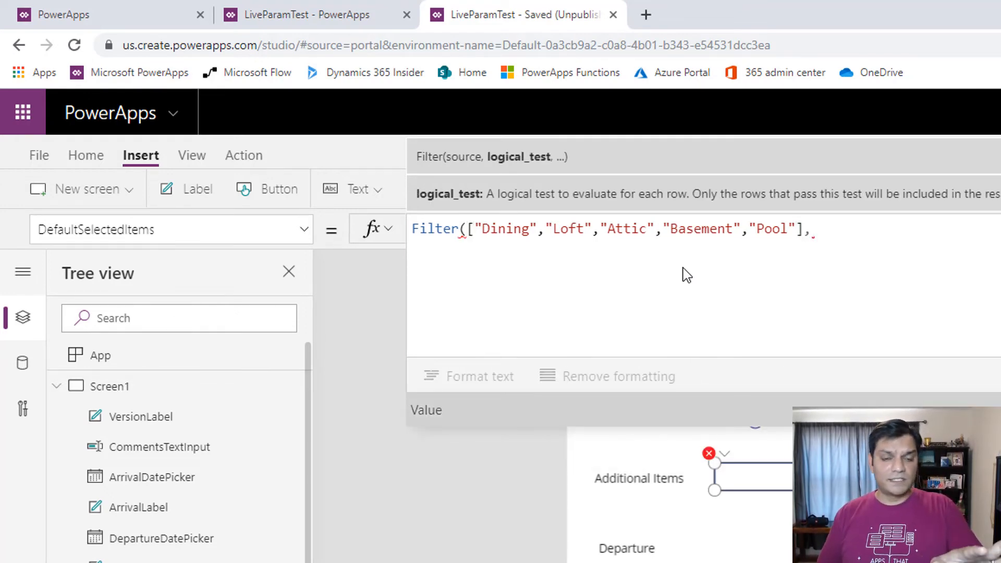
pyautogui.write('Value=')
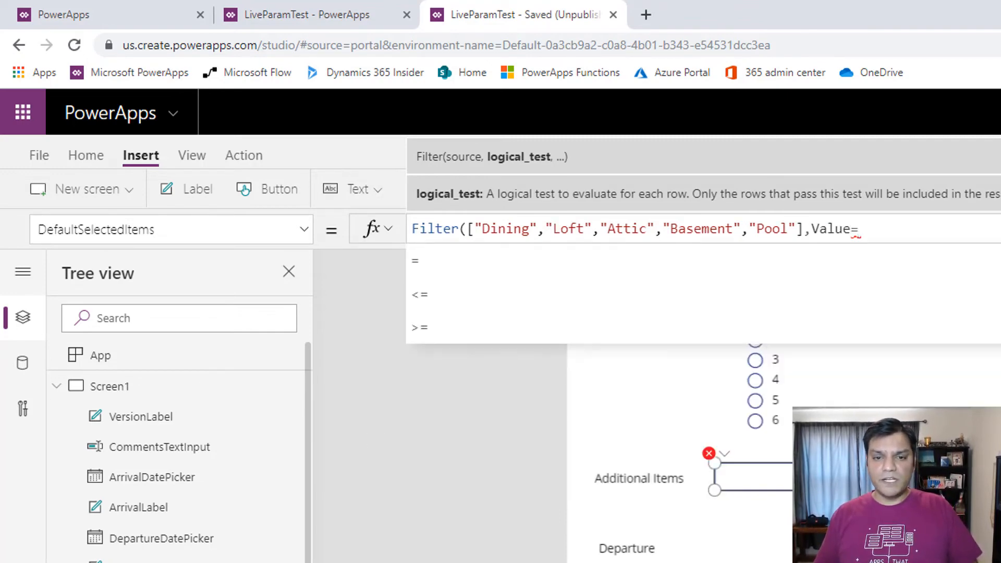
# Step: Insert a text label on Screen1 and place it, widened, just above the Additional Items combo box
pyautogui.click(109, 386)
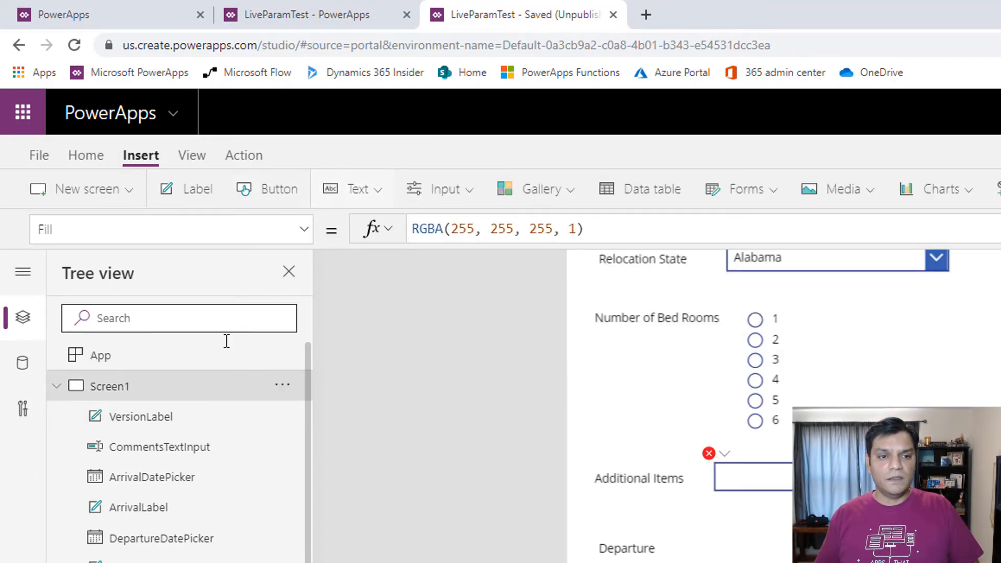
pyautogui.click(379, 192)
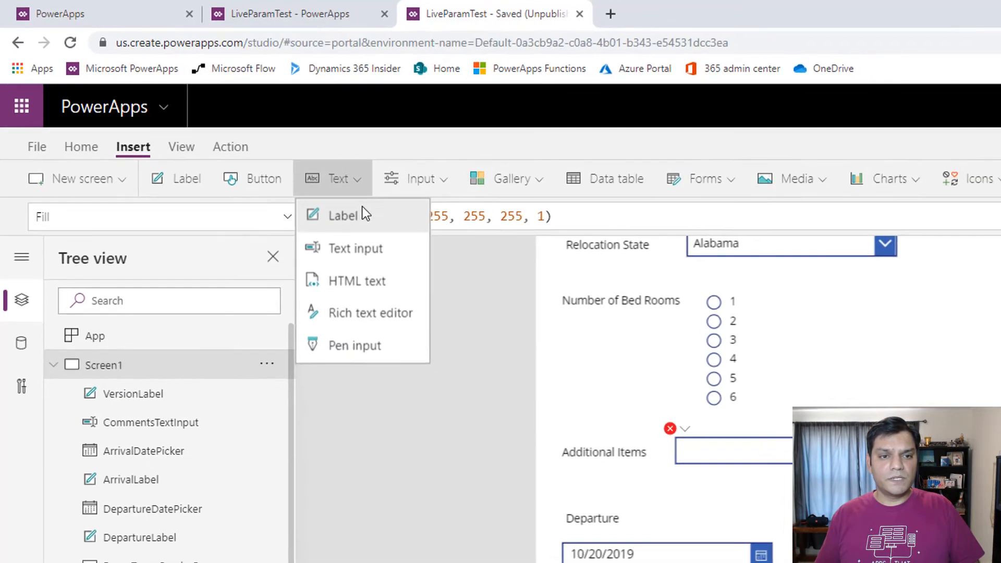
pyautogui.click(374, 227)
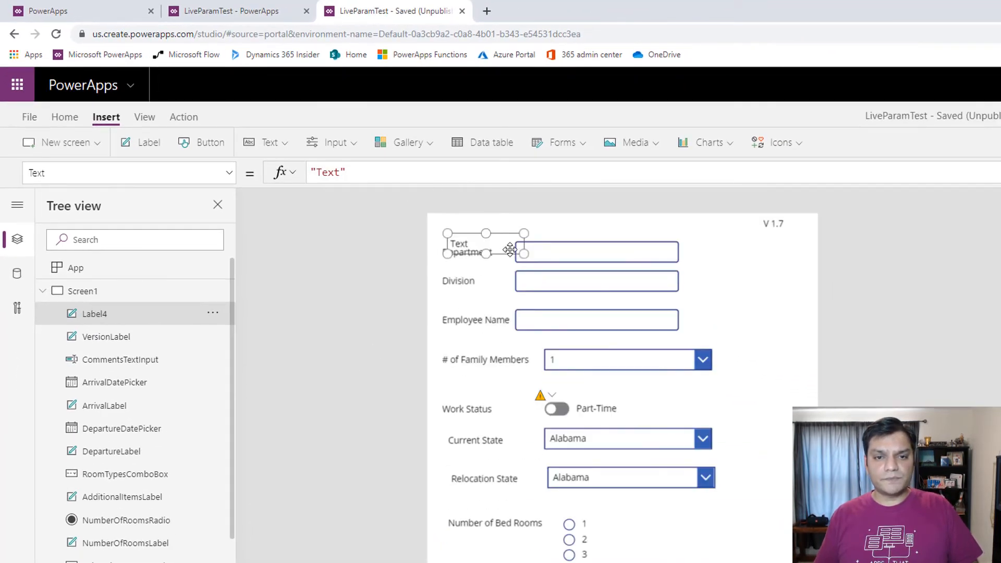
pyautogui.moveTo(774, 434); pyautogui.dragTo(789, 500)
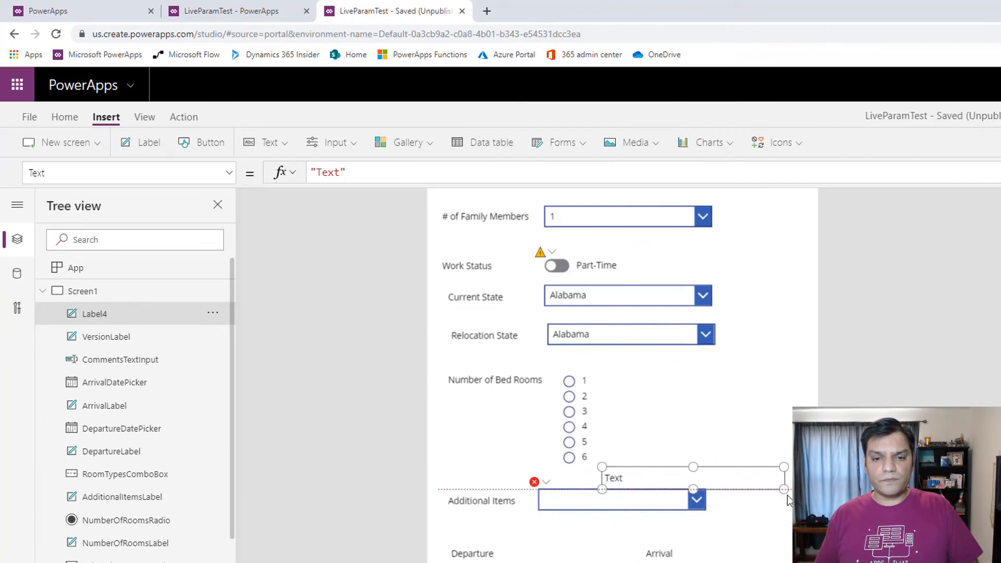
# Step: Rename the new label TempAdditionalRoomsLabel and set its Text property to AdditionalRoomsVar
pyautogui.doubleClick(141, 324)
pyautogui.click(143, 324)
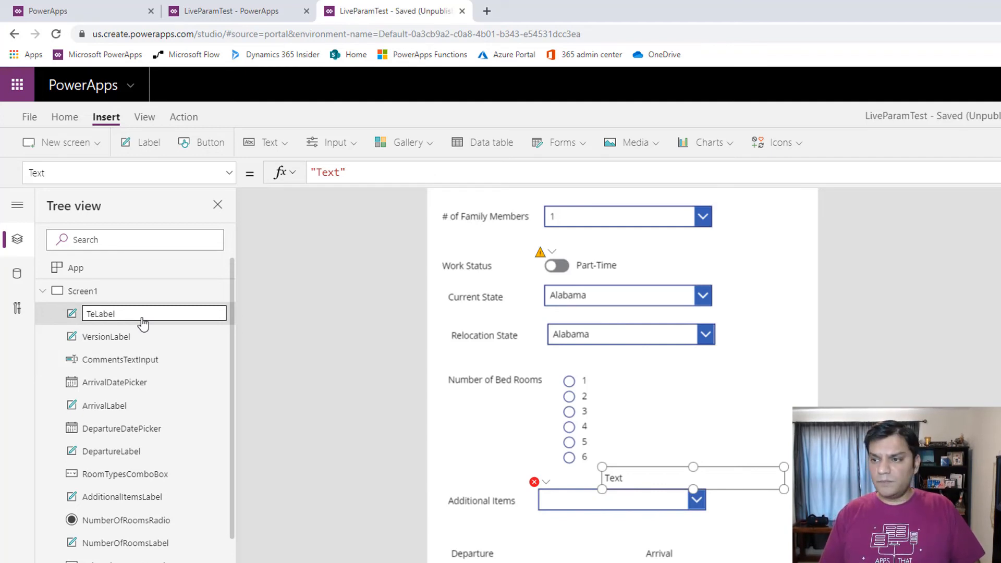
pyautogui.write('Additional')
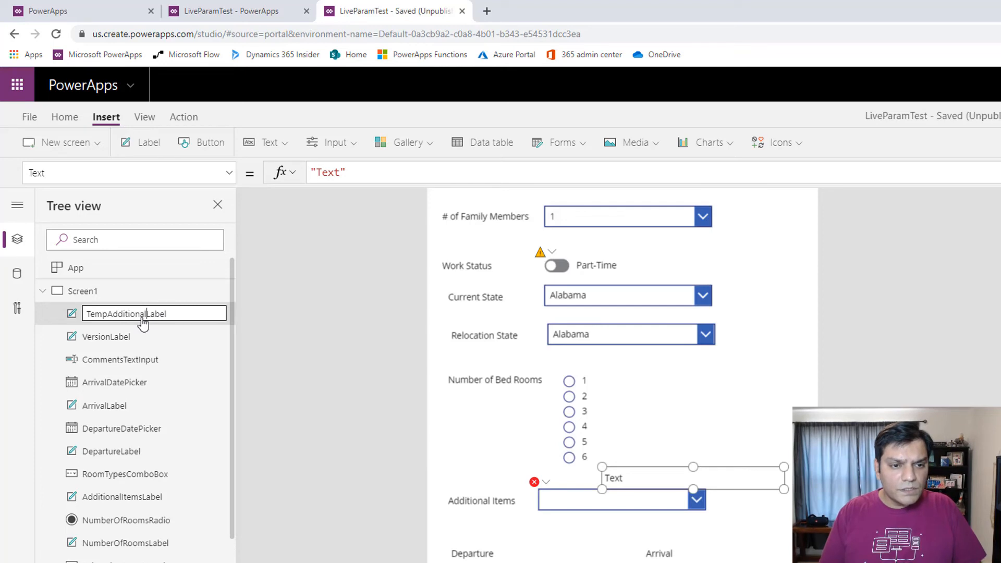
pyautogui.press('Return')
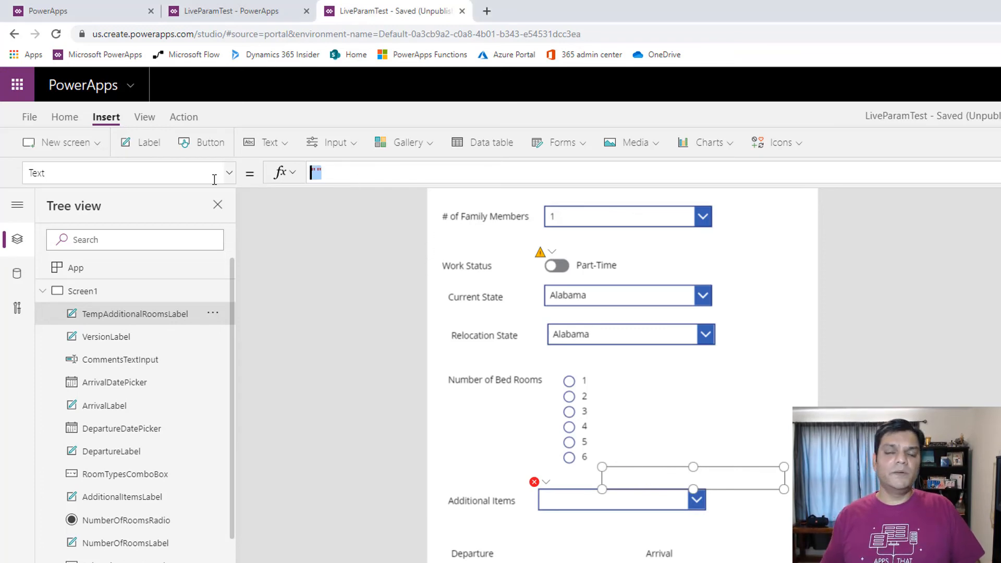
pyautogui.click(361, 176)
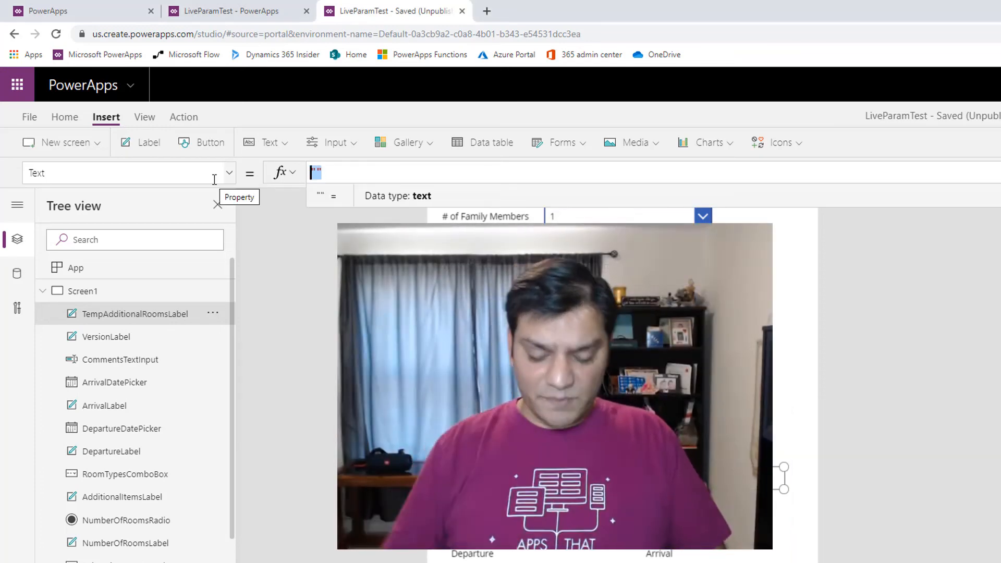
pyautogui.write('Additi')
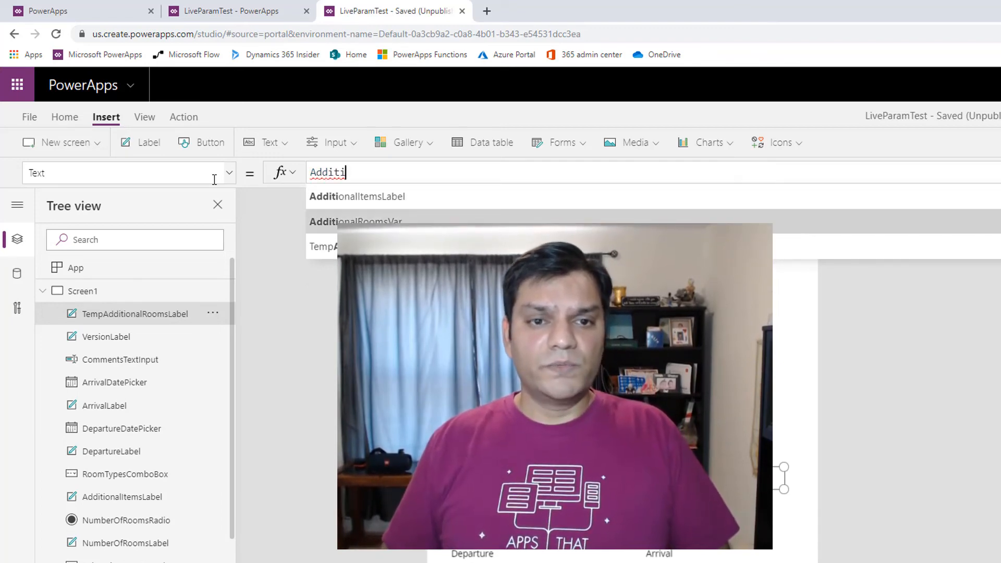
pyautogui.press('Tab')
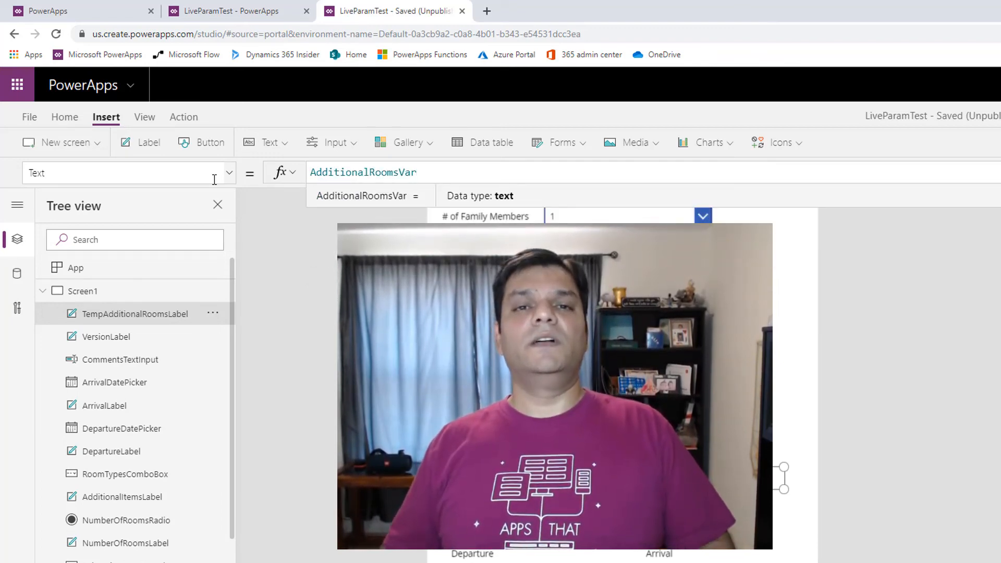
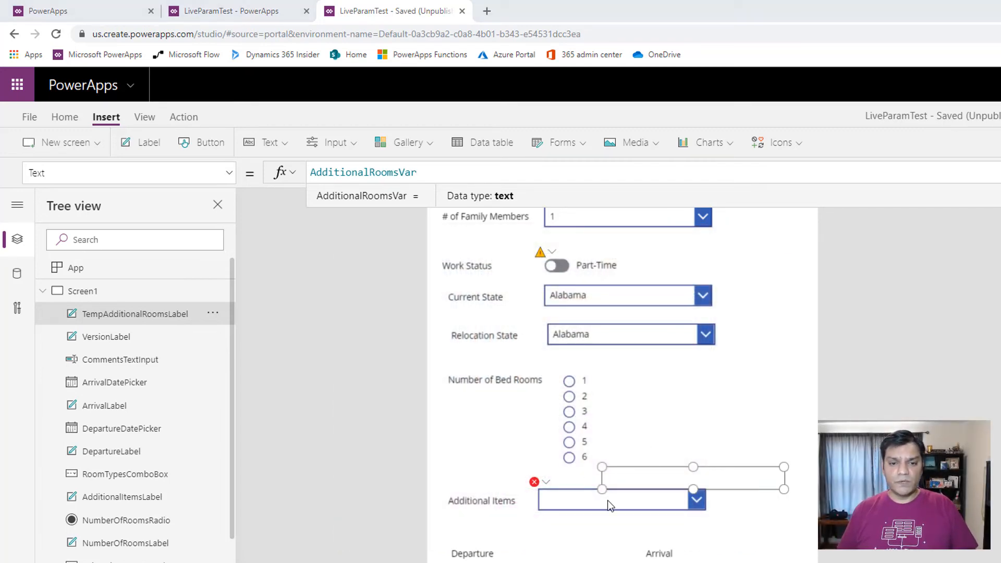
# Step: Complete the Additional Items combo box's DefaultSelectedItems filter so that Value equals TempAdditionalRoomsLabel.Text
pyautogui.click(608, 499)
pyautogui.click(759, 172)
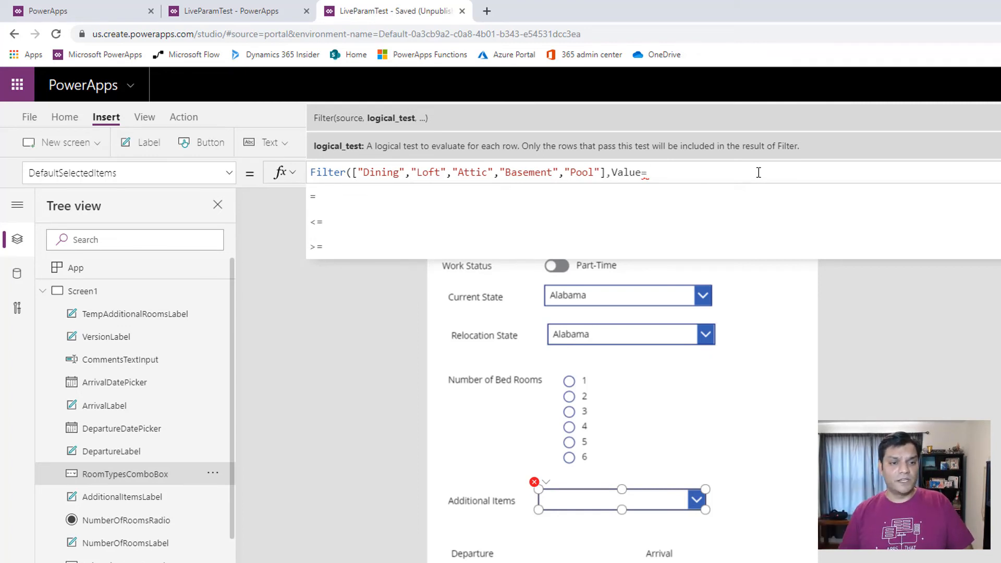
pyautogui.write('Temp')
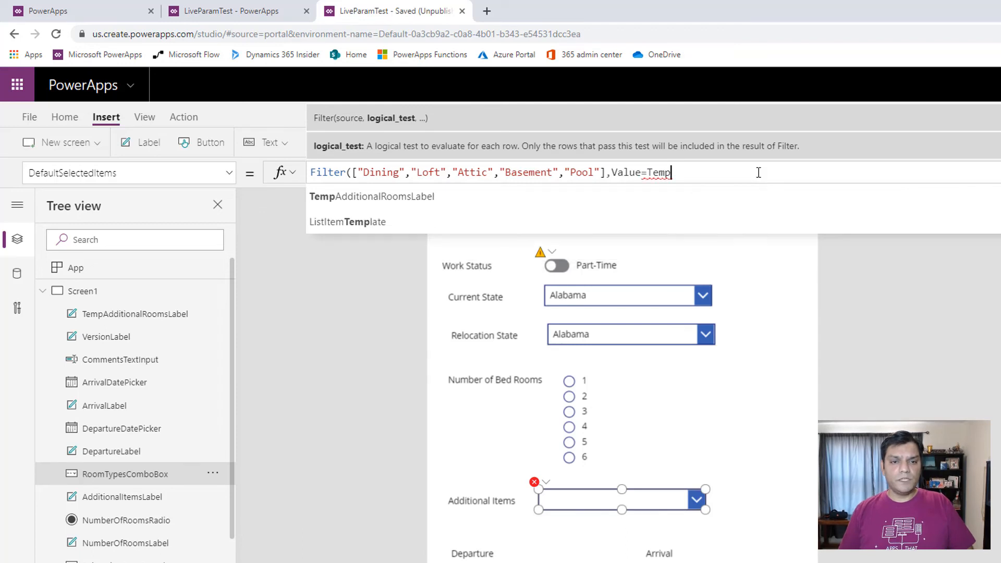
pyautogui.press('Tab')
pyautogui.write('.')
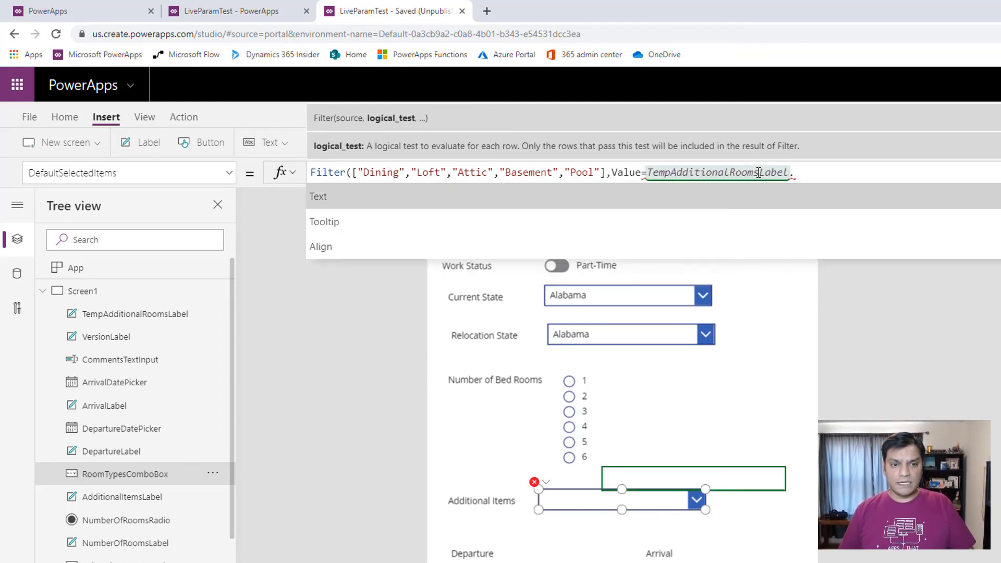
pyautogui.press('Tab')
pyautogui.write(')')
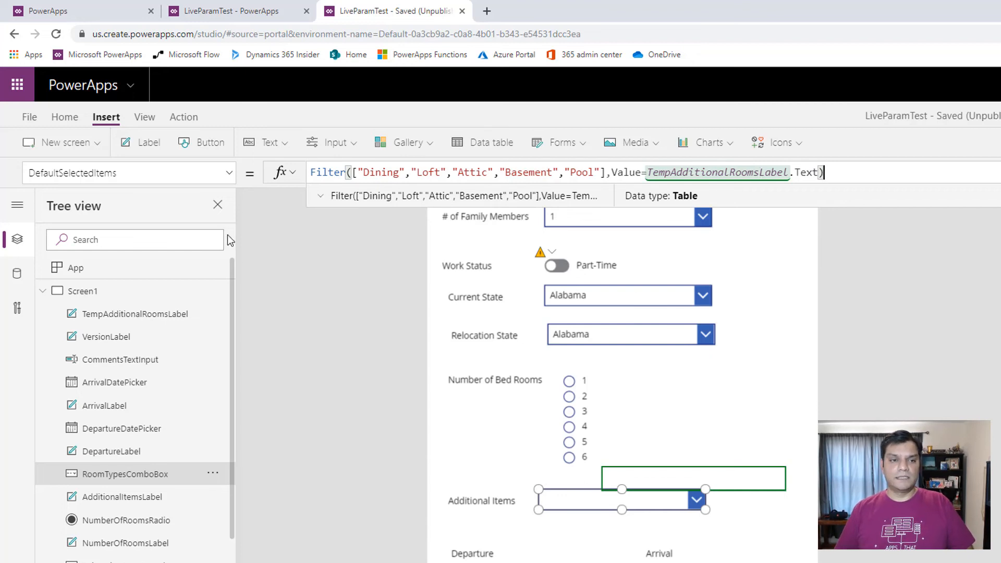
pyautogui.click(911, 354)
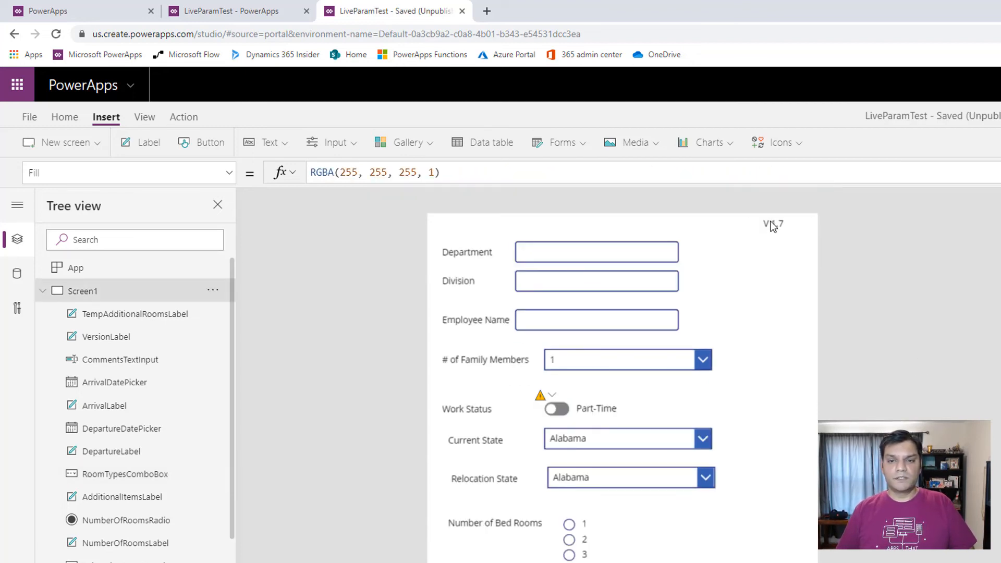
# Step: Change the version label's text on Screen1 to V 1.8
pyautogui.click(772, 225)
pyautogui.click(389, 173)
pyautogui.press('Left')
pyautogui.press('Left')
pyautogui.press('Delete')
pyautogui.write('8')
# Step: Save LiveParamTest, publish this version, and return to the Screen1 canvas
pyautogui.click(29, 117)
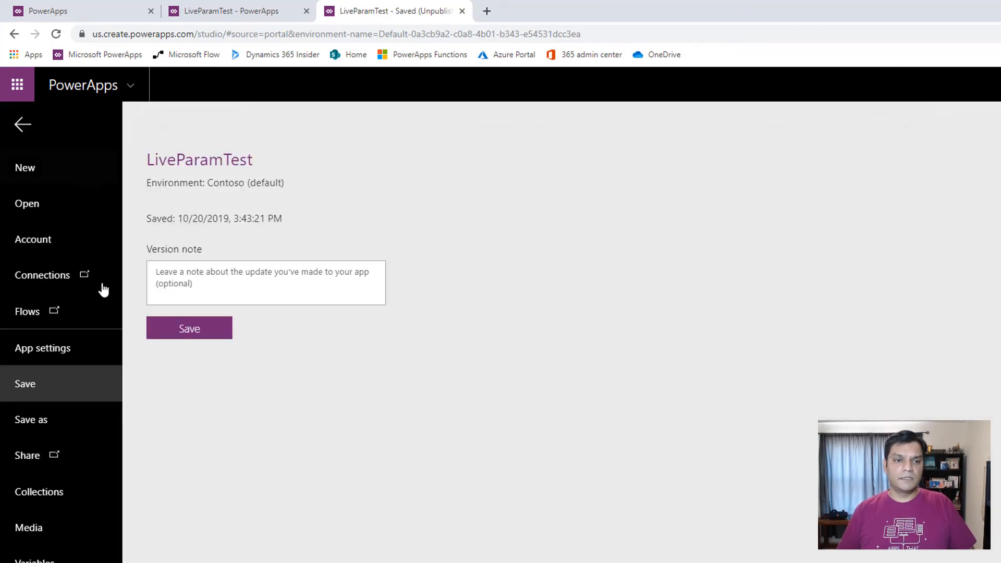
pyautogui.click(170, 329)
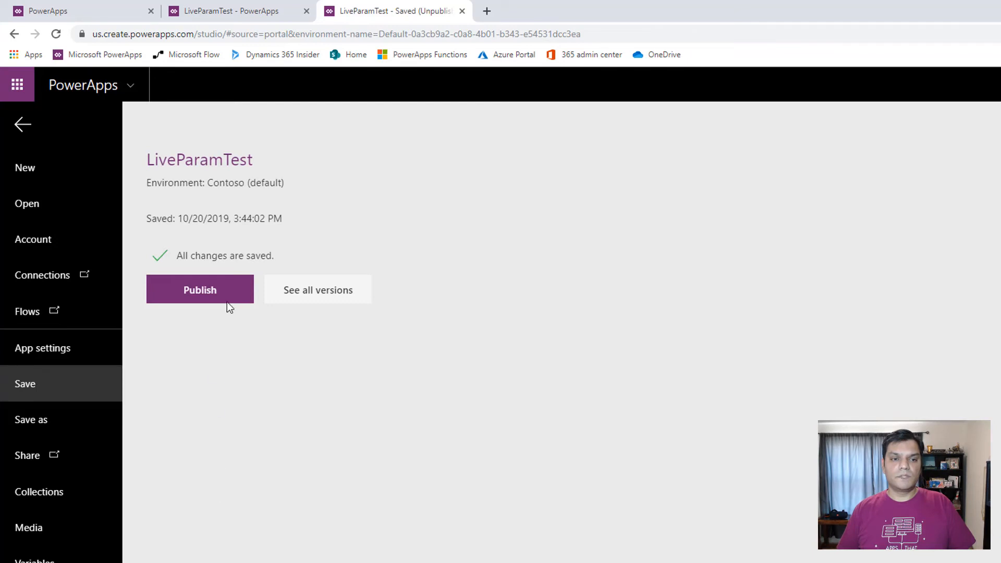
pyautogui.click(214, 298)
pyautogui.click(637, 455)
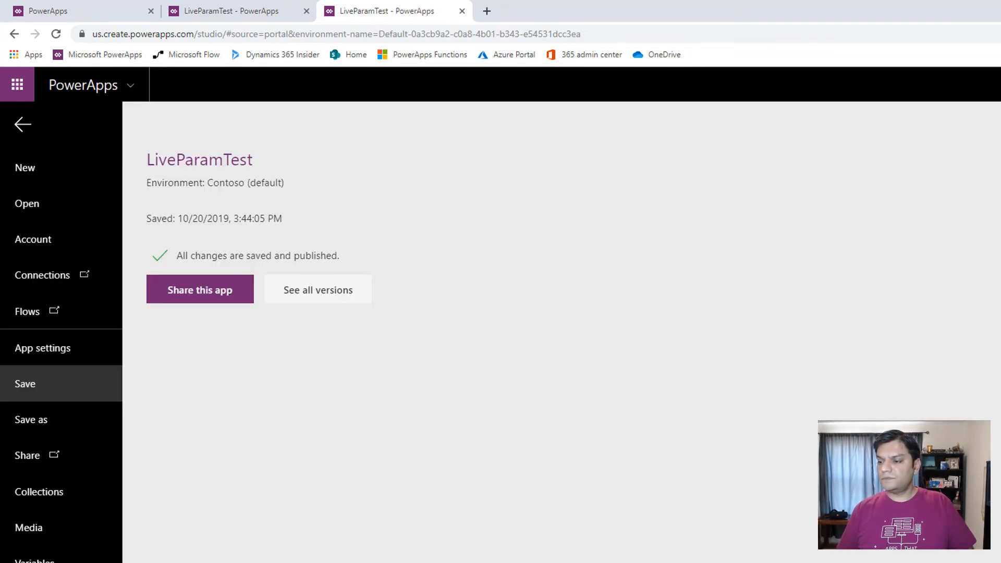
pyautogui.click(24, 125)
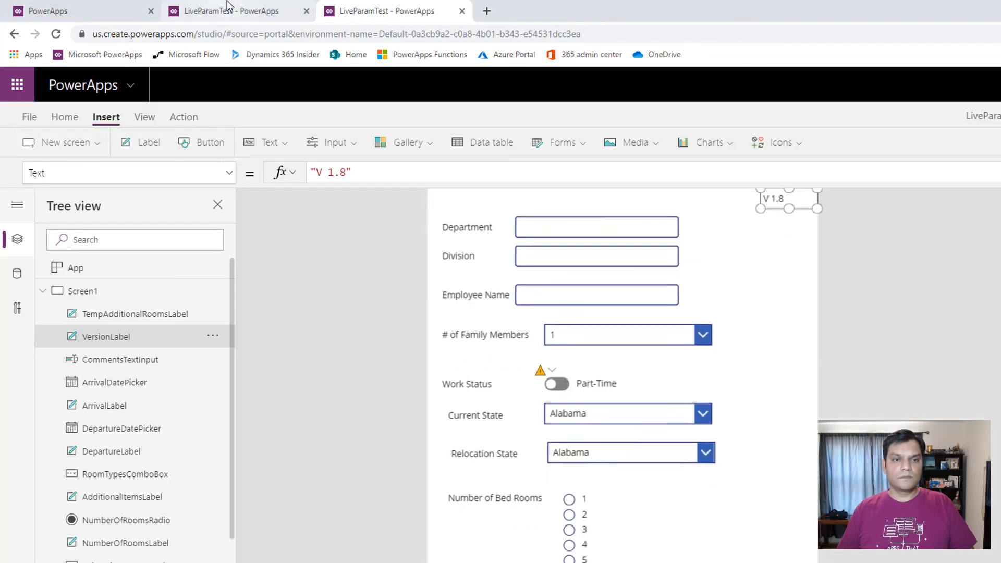
# Step: Switch to the browser tab running LiveParamTest and reload it to get the published version
pyautogui.click(227, 9)
pyautogui.click(55, 34)
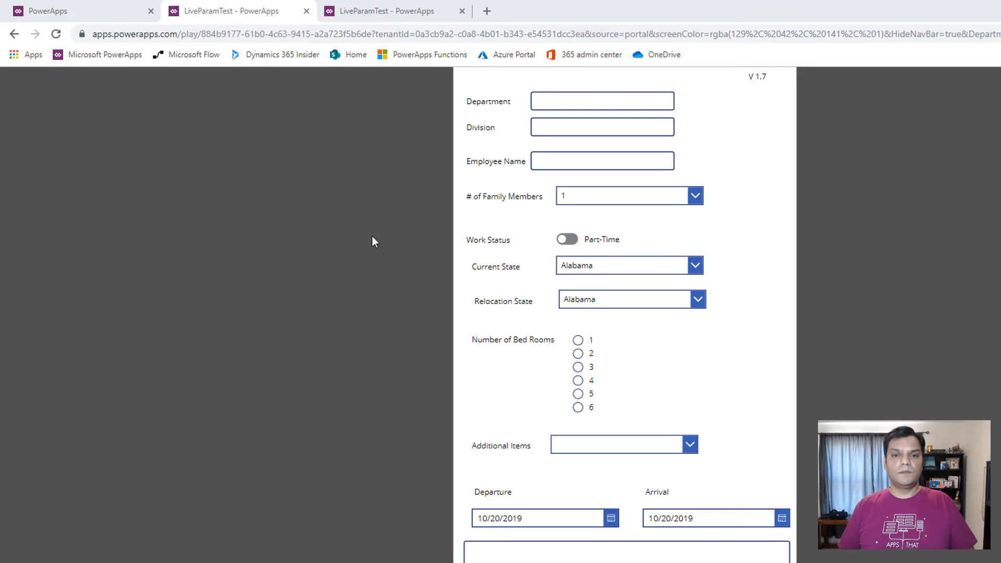
pyautogui.click(56, 34)
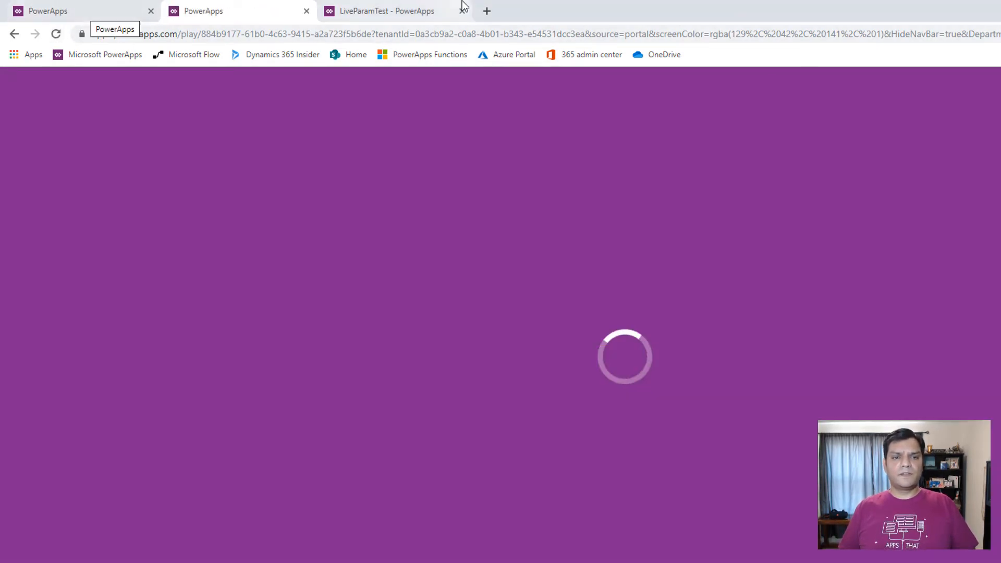
# Step: Check the Additional Items combo box's choices in the app editor, then go back to the running app
pyautogui.click(438, 11)
pyautogui.scroll(-3, 718, 498)
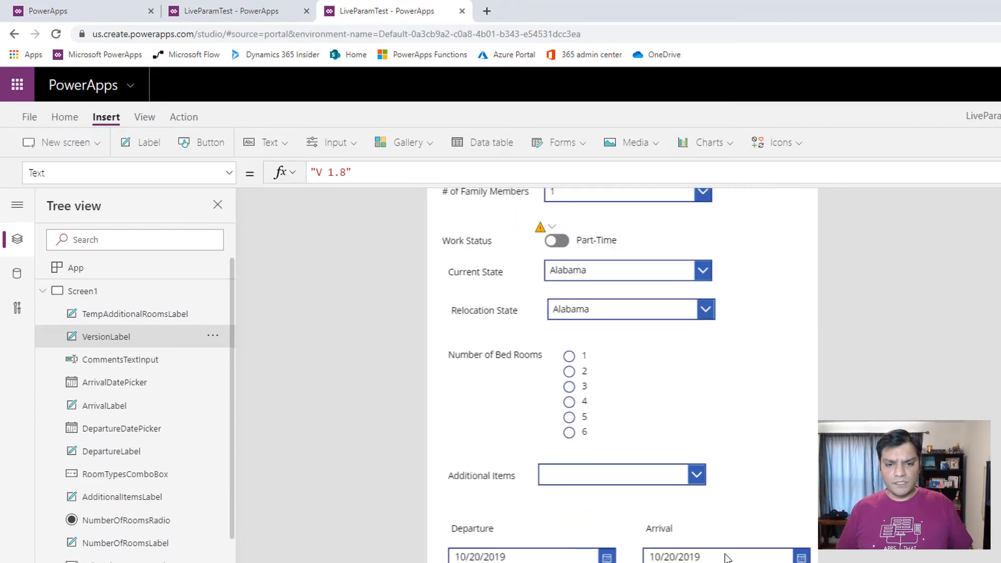
pyautogui.click(697, 474)
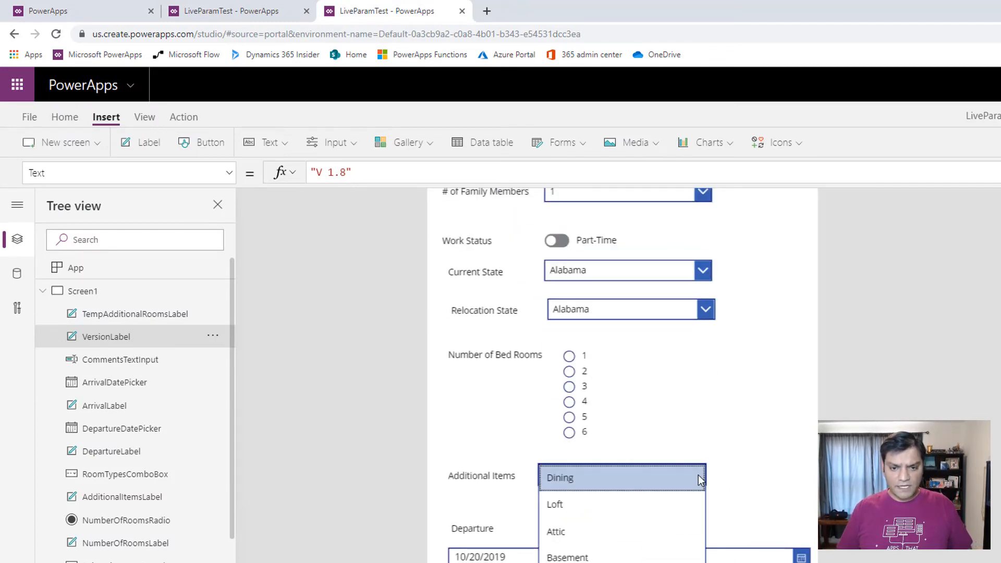
pyautogui.keyDown('alt'); pyautogui.click(740, 414); pyautogui.keyUp('alt')
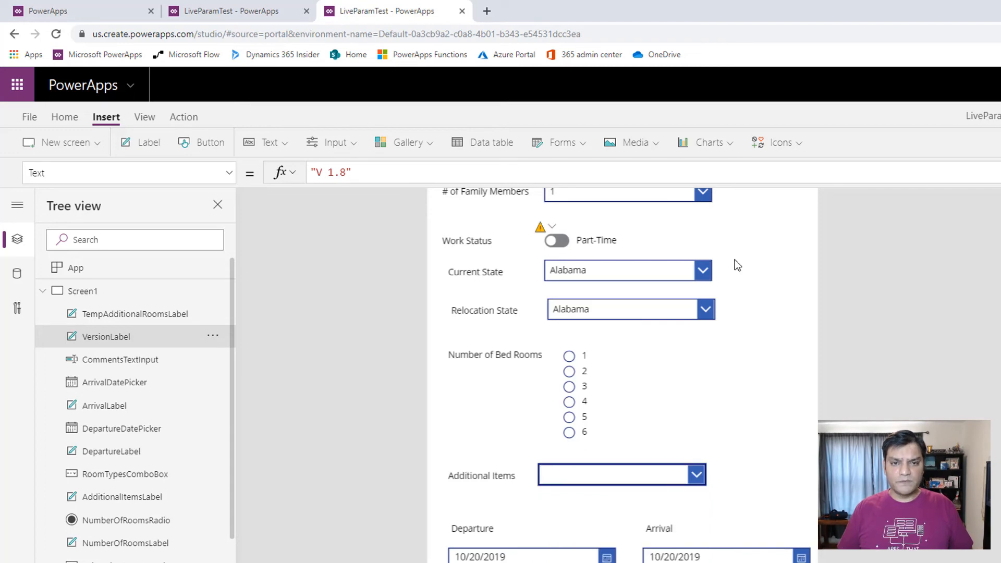
pyautogui.click(223, 5)
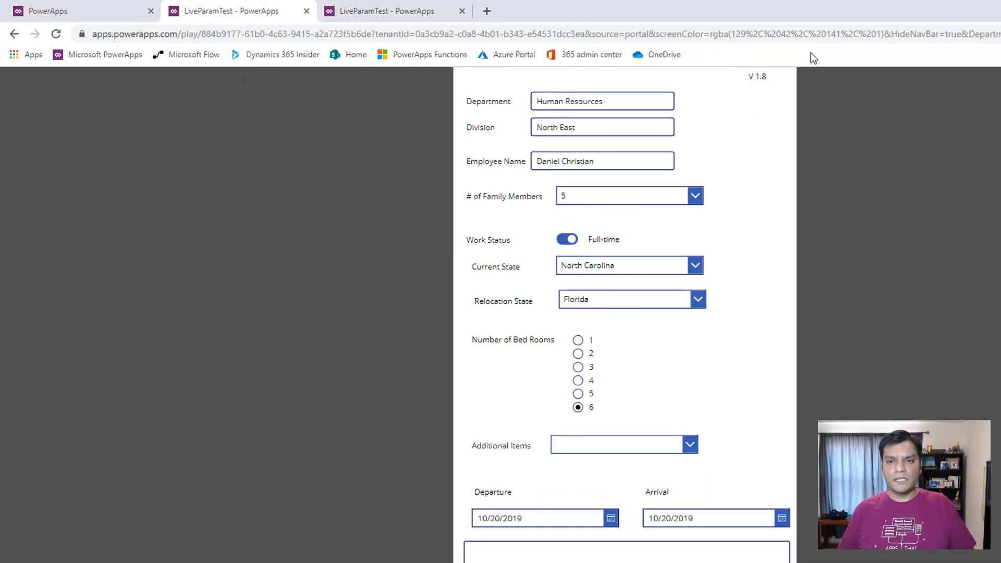
# Step: Append &AdditionalRooms=Basement to the running app's URL and load it
pyautogui.click(811, 35)
pyautogui.press('End')
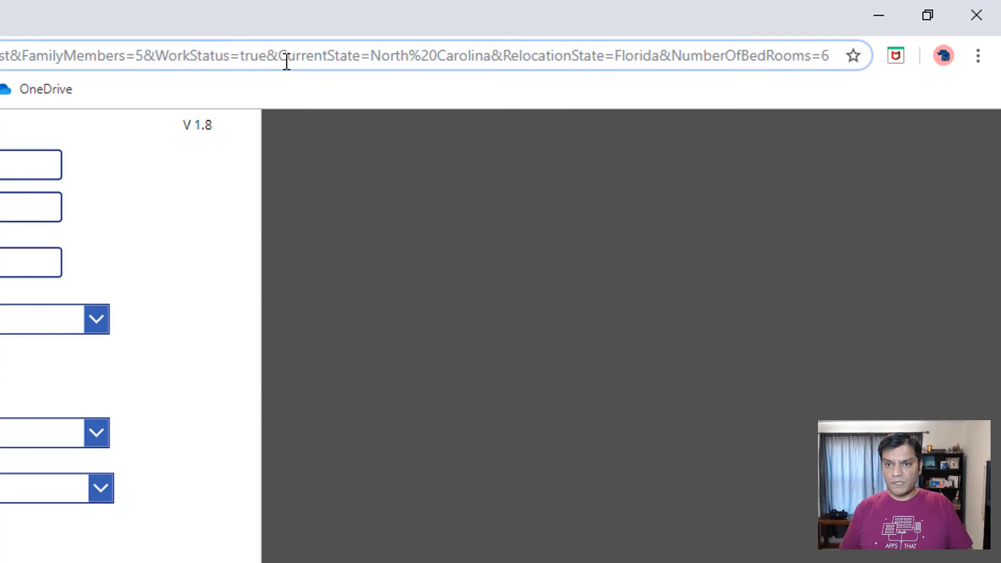
pyautogui.write('&')
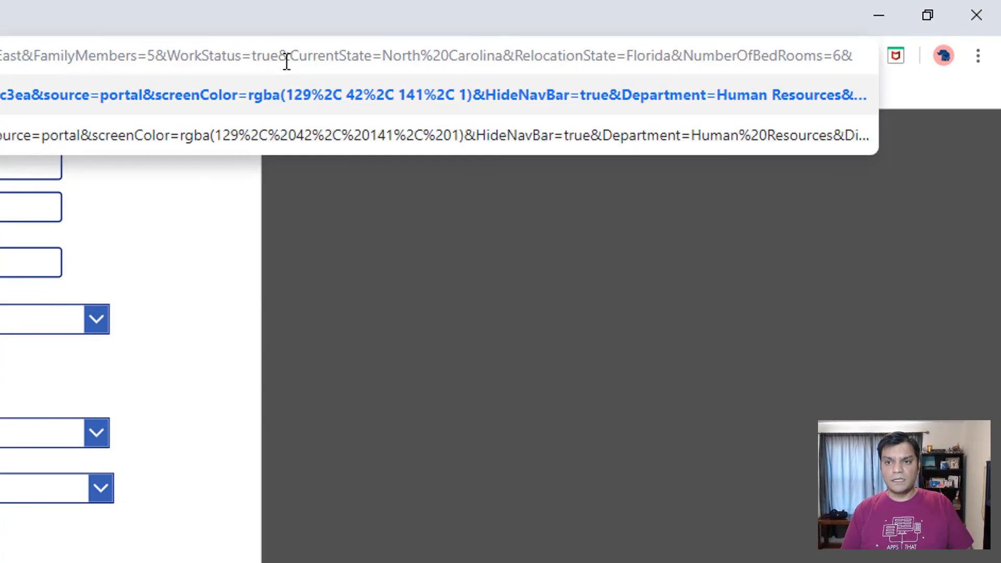
pyautogui.write('Addi')
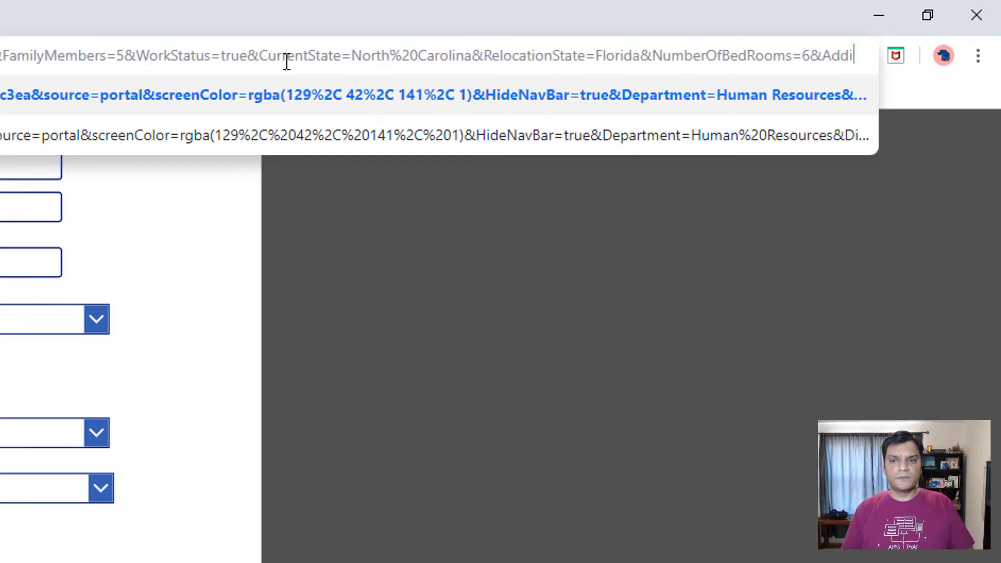
pyautogui.write('tionalRooms')
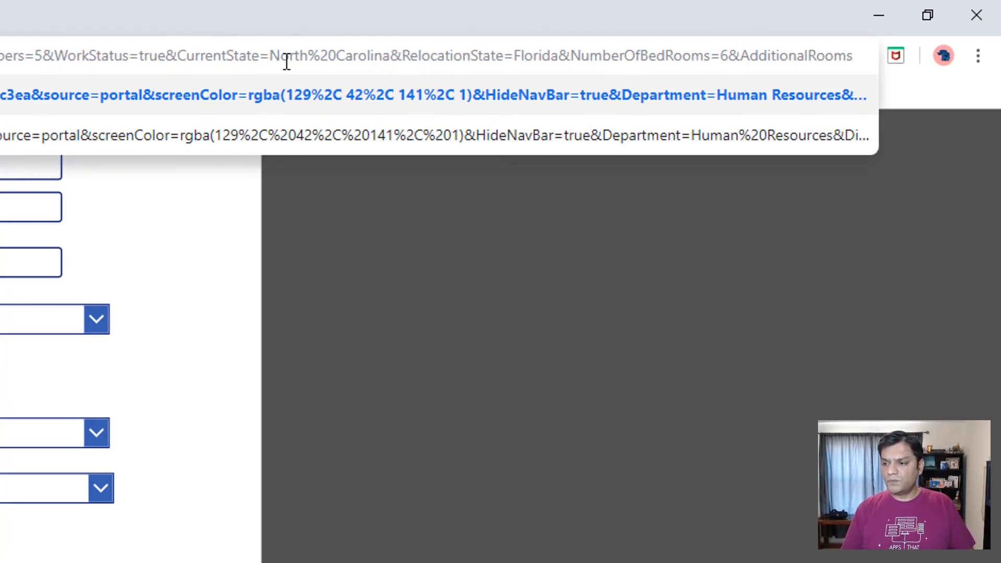
pyautogui.write('=Baseme')
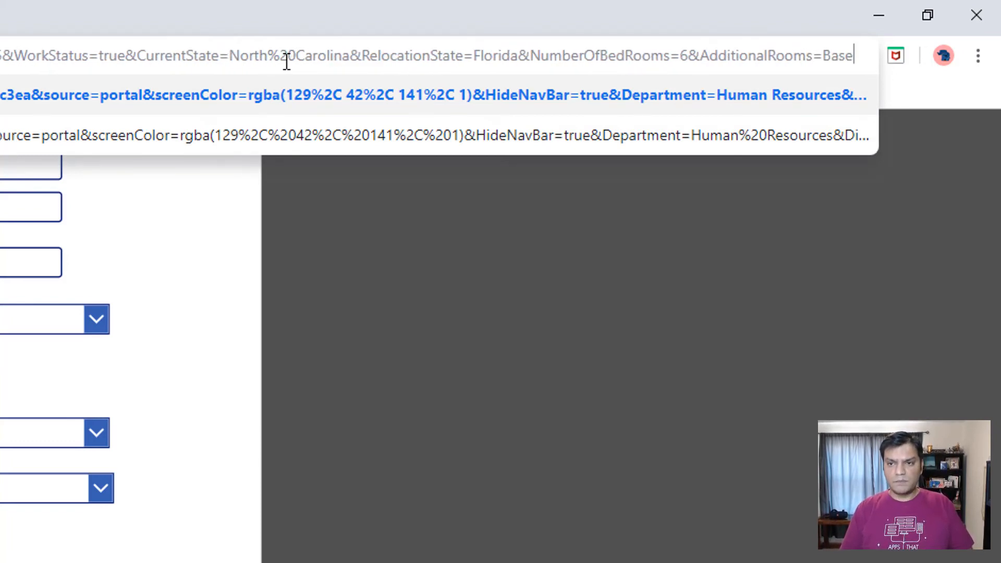
pyautogui.write('n')
pyautogui.press('Return')
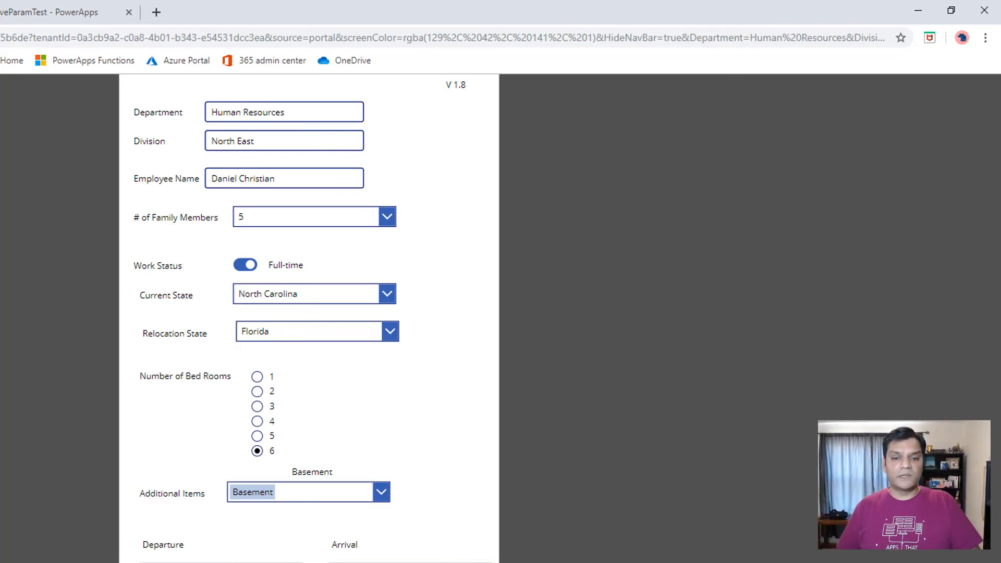
# Step: Return to the app editor, insert a text label beside the Departure label, and set its display mode to View
pyautogui.click(65, 9)
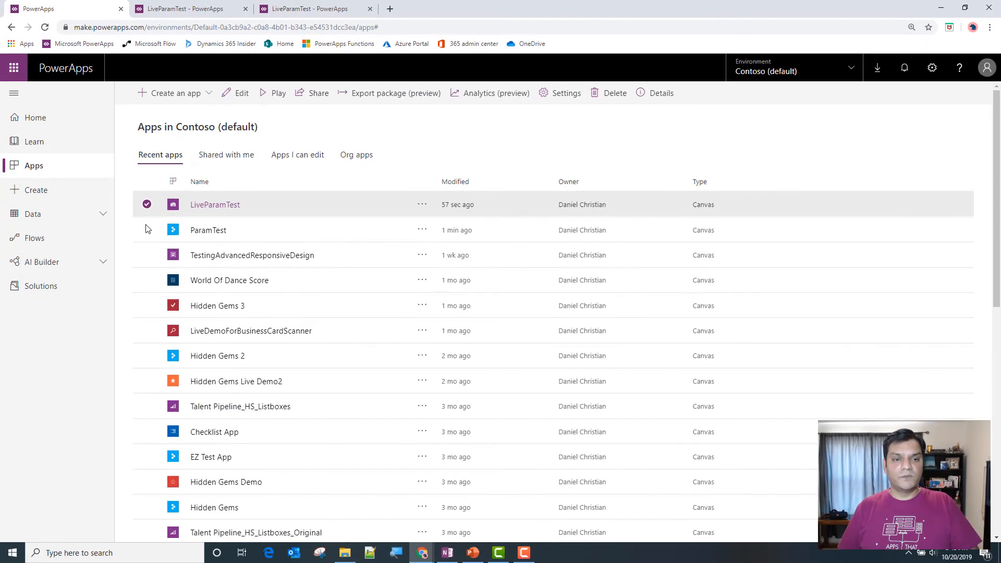
pyautogui.click(218, 5)
pyautogui.click(301, 13)
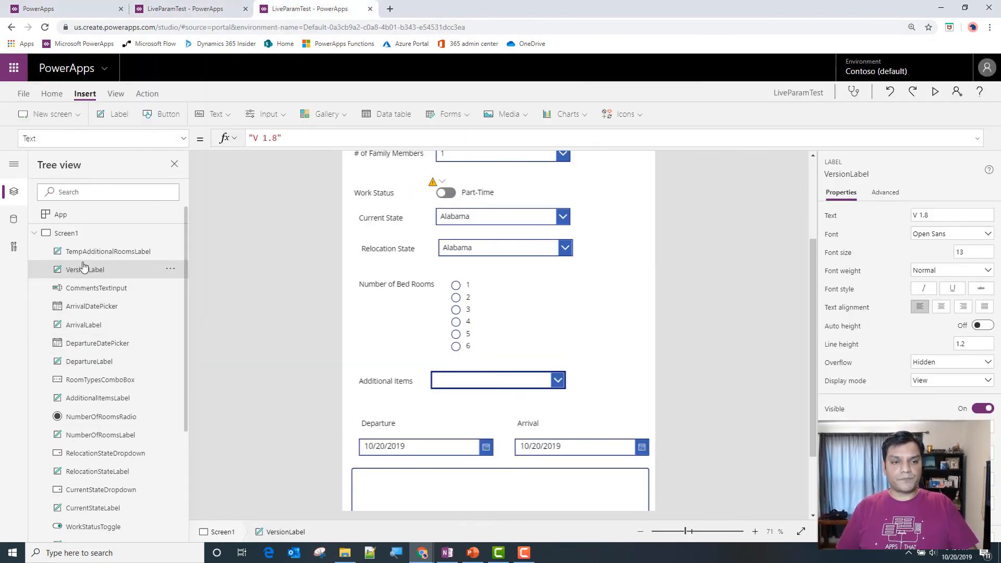
pyautogui.click(267, 114)
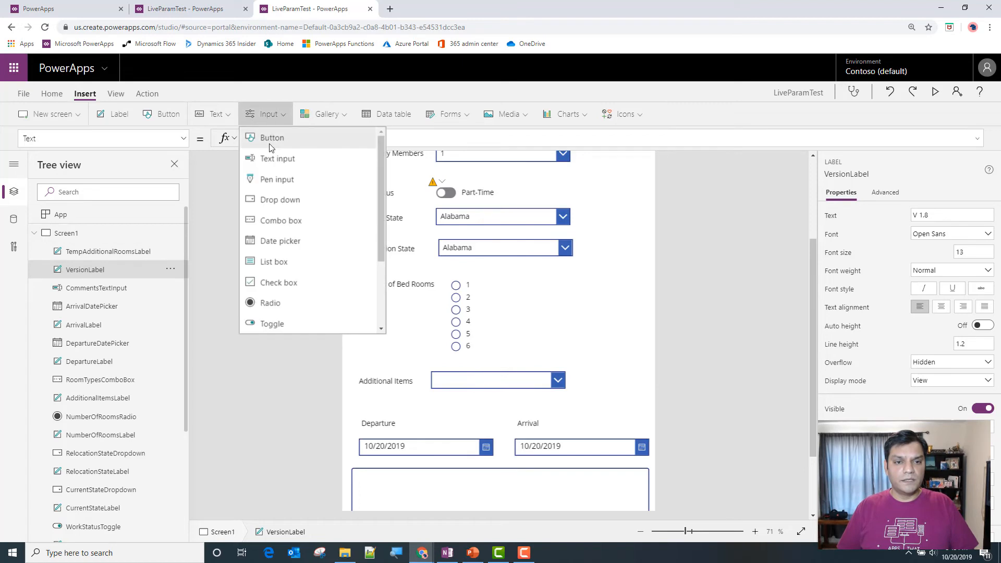
pyautogui.click(115, 114)
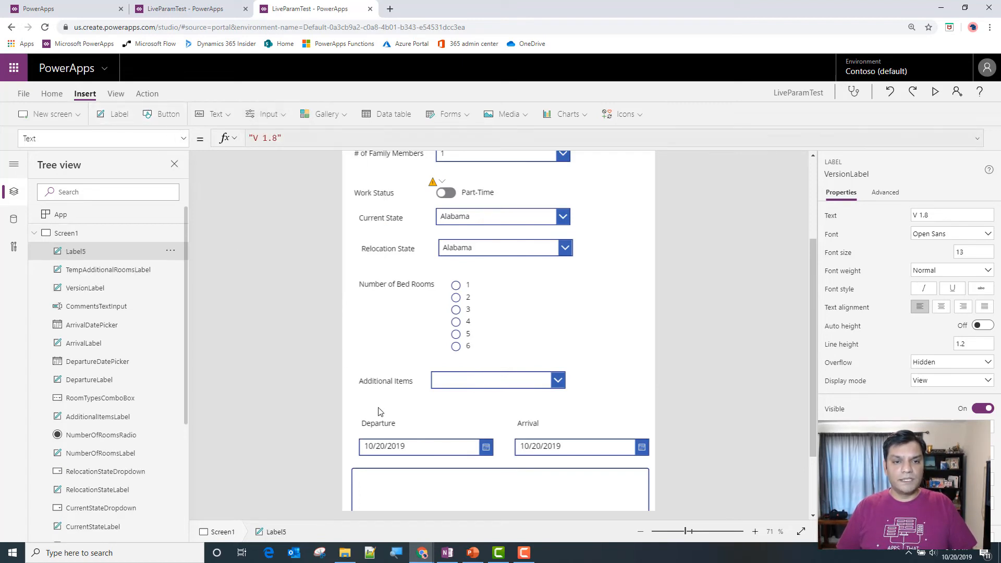
pyautogui.moveTo(400, 200); pyautogui.dragTo(371, 437)
pyautogui.scroll(-3, 402, 344)
pyautogui.moveTo(389, 267); pyautogui.dragTo(482, 394)
pyautogui.click(955, 384)
pyautogui.click(934, 424)
# Step: Rename the new label TempDepartureLabel and clear its text
pyautogui.doubleClick(97, 249)
pyautogui.click(97, 250)
pyautogui.write('Temp')
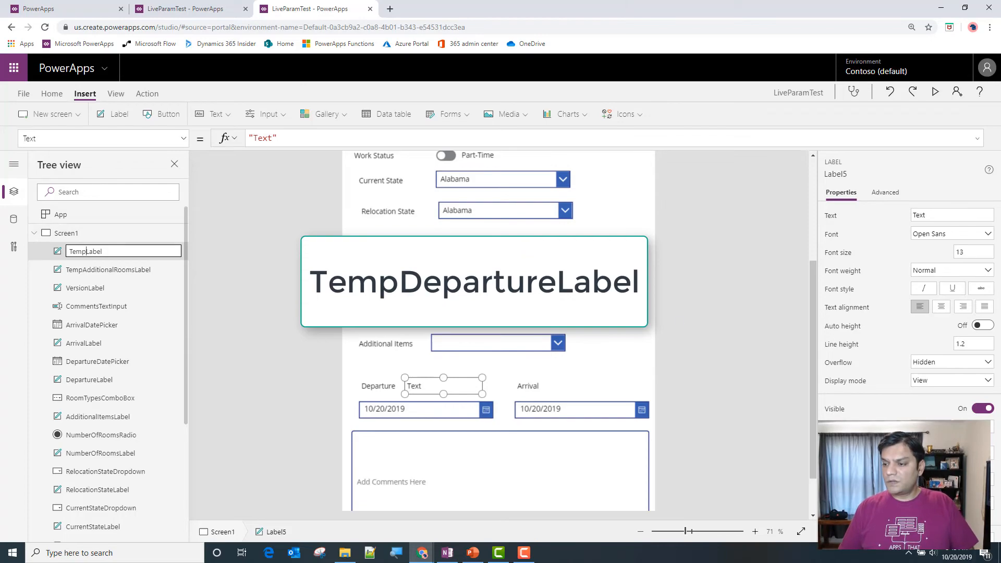
pyautogui.press('Return')
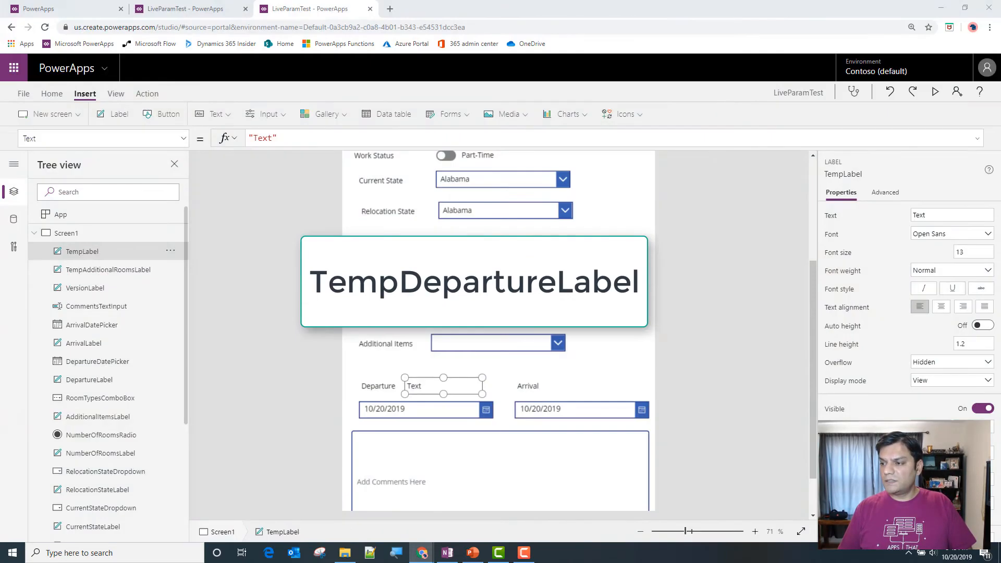
pyautogui.doubleClick(88, 251)
pyautogui.write('Departure')
pyautogui.press('Return')
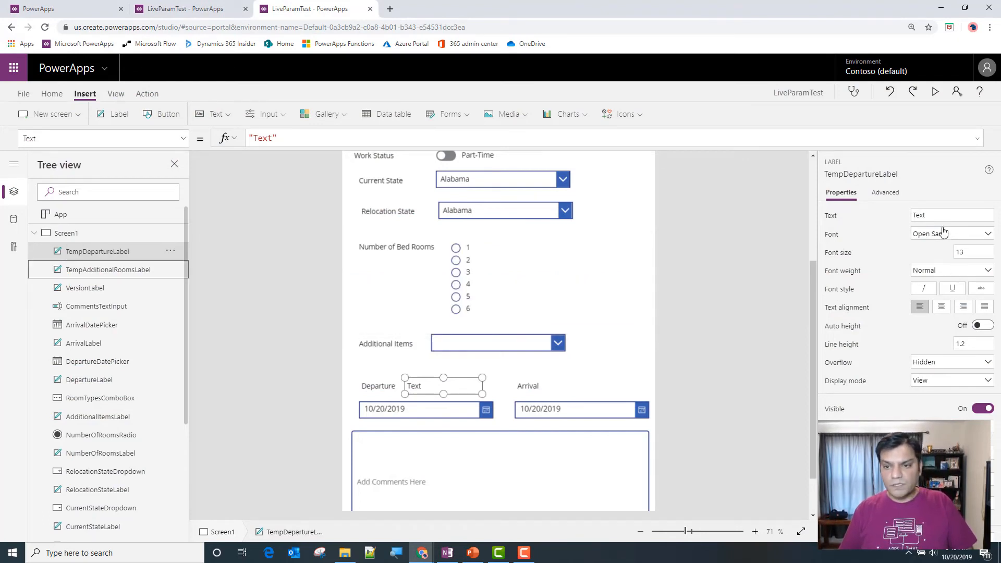
pyautogui.click(922, 215)
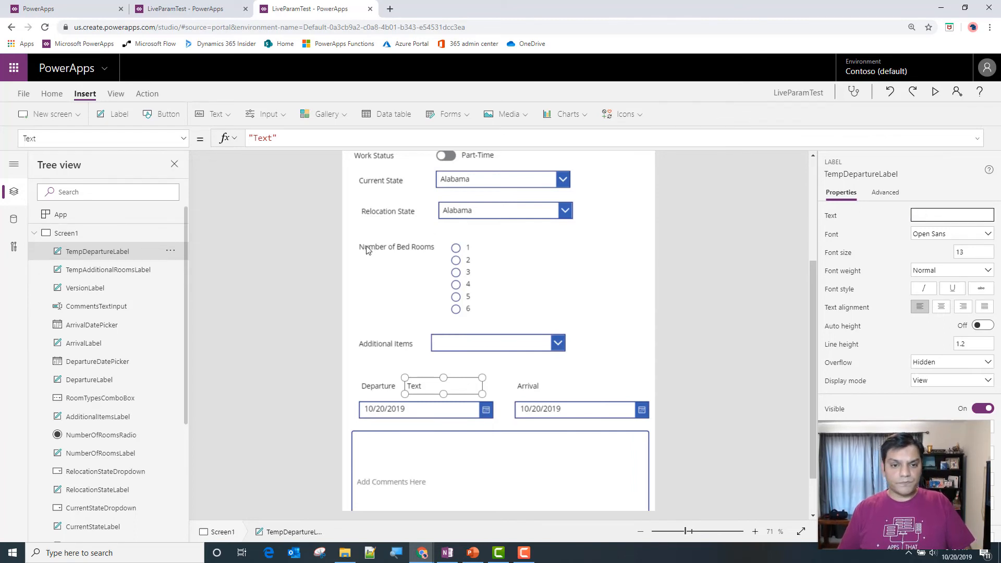
pyautogui.click(290, 316)
# Step: Duplicate TempDepartureLabel and place the copy beside the Arrival label, above the arrival date picker
pyautogui.click(93, 253)
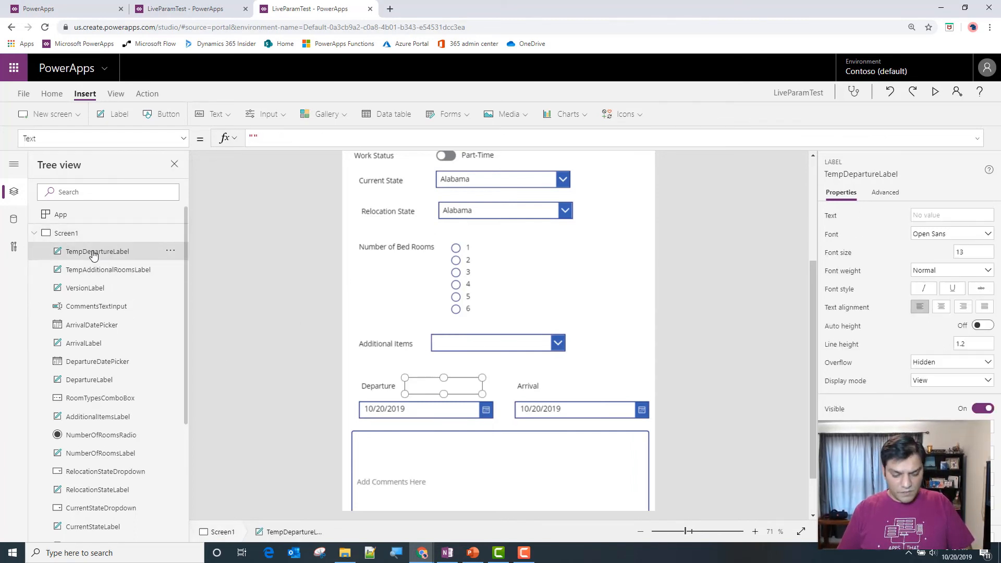
pyautogui.hotkey('ctrl', 'c')
pyautogui.hotkey('ctrl', 'v')
pyautogui.moveTo(405, 205); pyautogui.dragTo(594, 449)
pyautogui.scroll(-3, 596, 447)
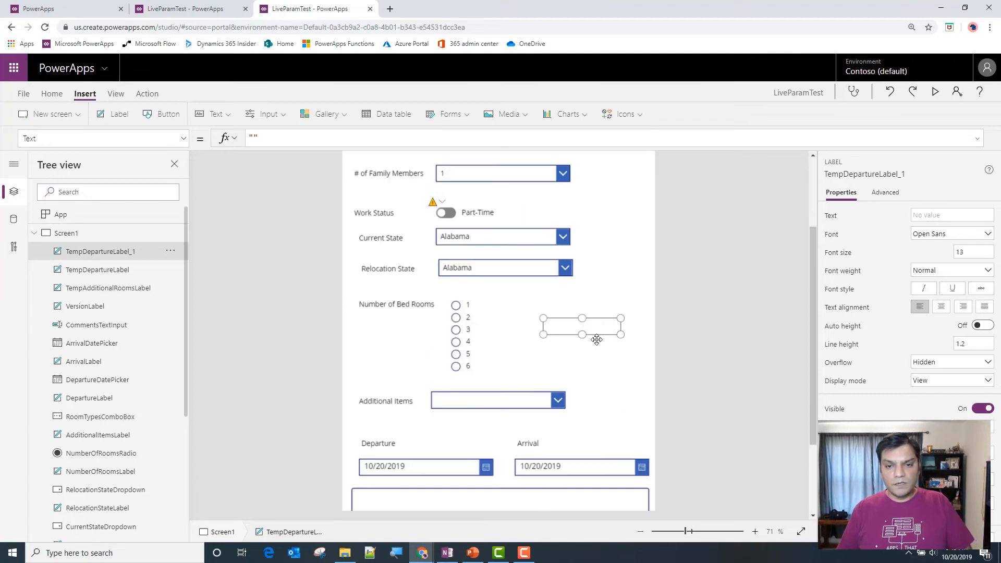
pyautogui.moveTo(597, 340); pyautogui.dragTo(604, 457)
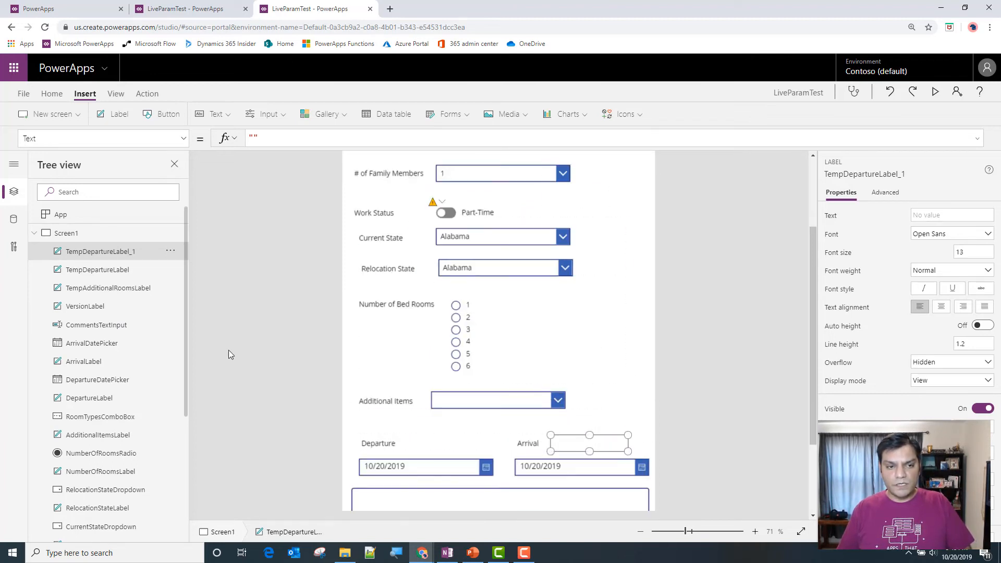
# Step: Rename the copied label TempArrivalLabel
pyautogui.doubleClick(130, 252)
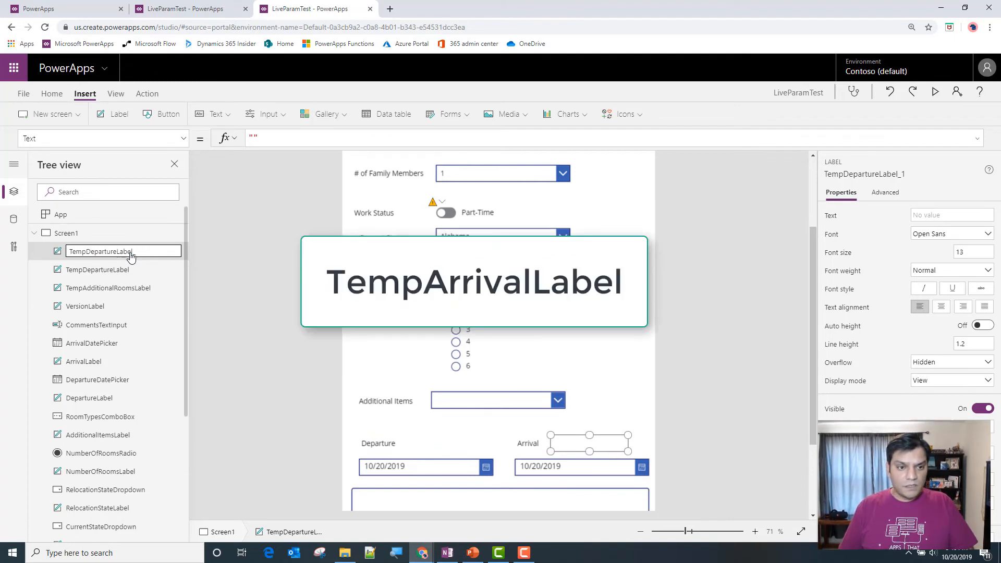
pyautogui.press('Delete')
pyautogui.press('Delete')
pyautogui.press('Delete')
pyautogui.press('Delete')
pyautogui.press('Delete')
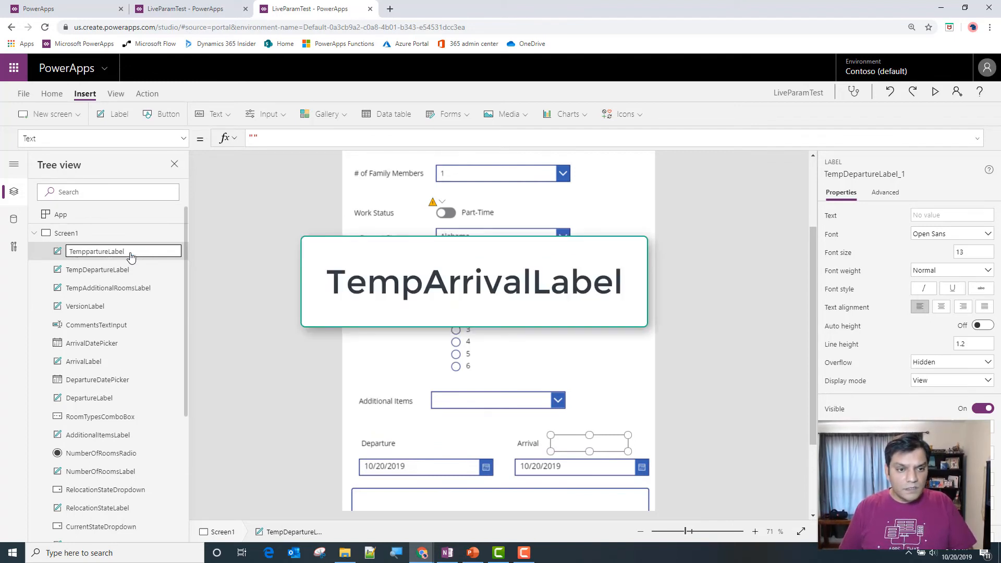
pyautogui.write('Arrival')
pyautogui.press('Return')
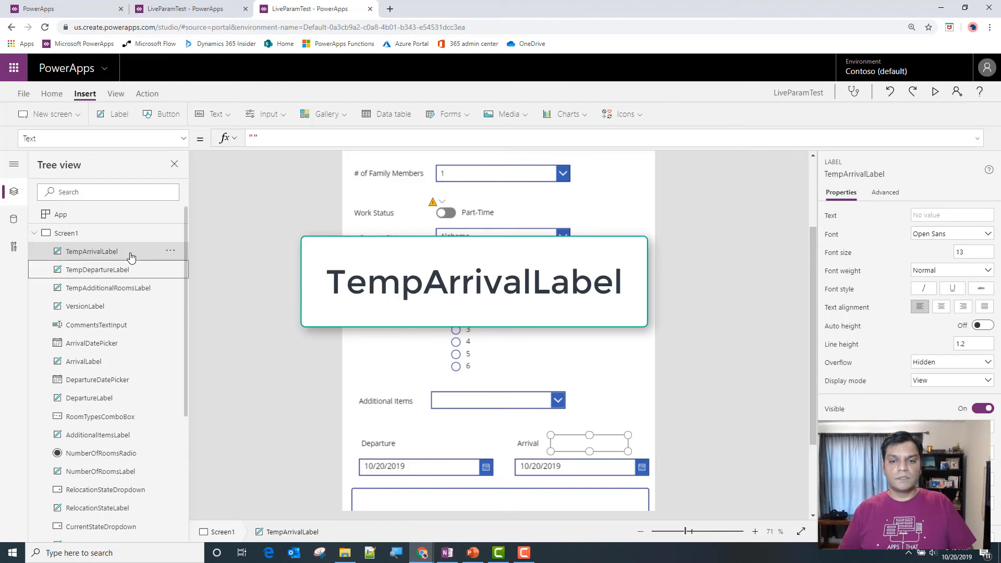
# Step: Extend the App's OnStart formula with Set(DepartureVar, Param("Departure")); after the AdditionalRoomsVar statement
pyautogui.click(110, 216)
pyautogui.click(981, 146)
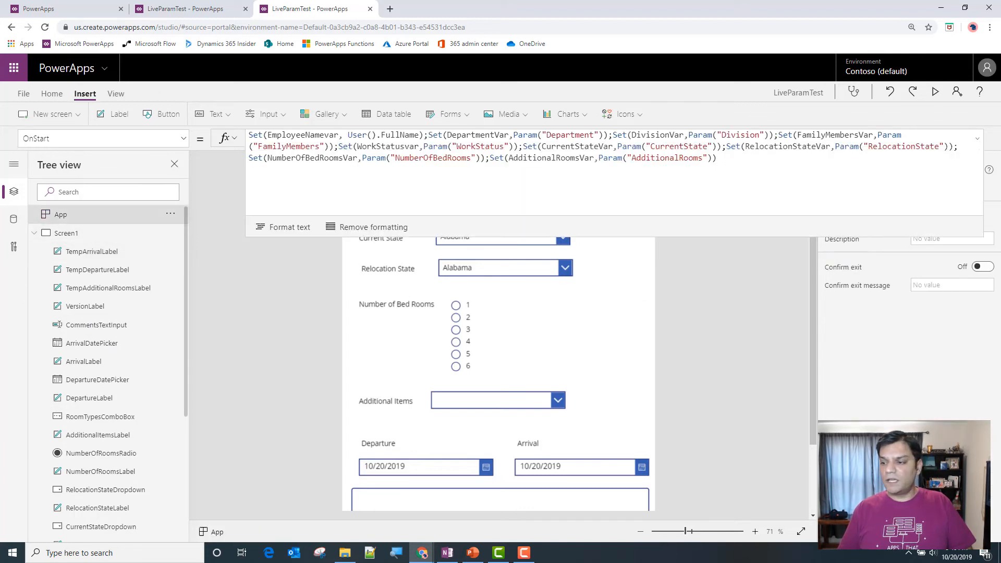
pyautogui.hotkey('alt', 'Tab')
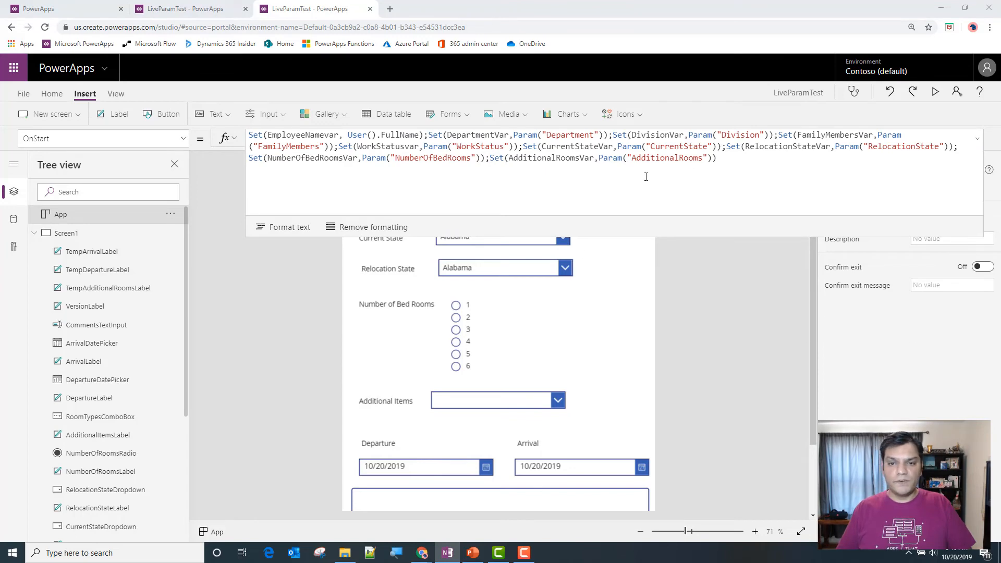
pyautogui.click(751, 162)
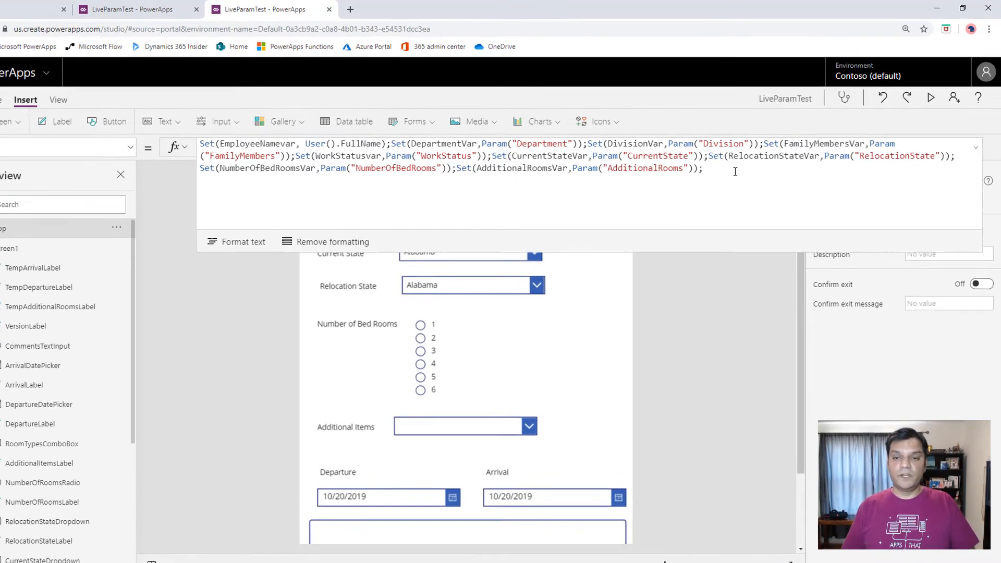
pyautogui.write('Set(')
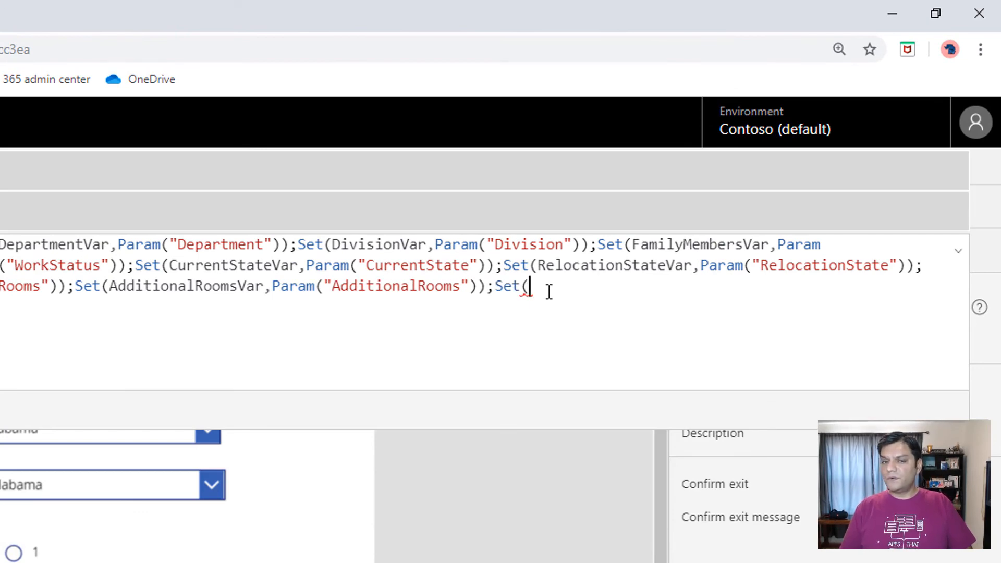
pyautogui.write('Departure')
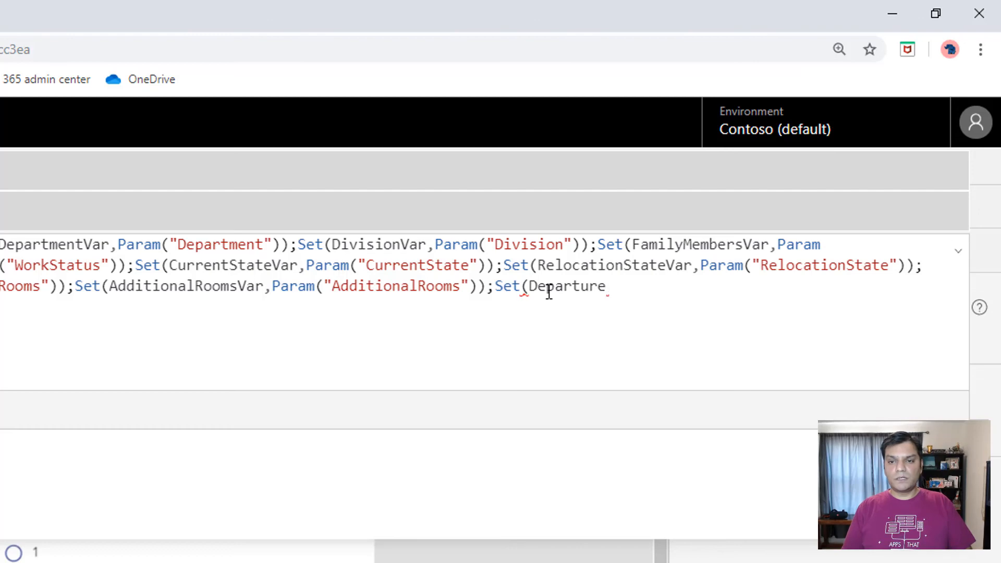
pyautogui.write('Var, param("Departure"));')
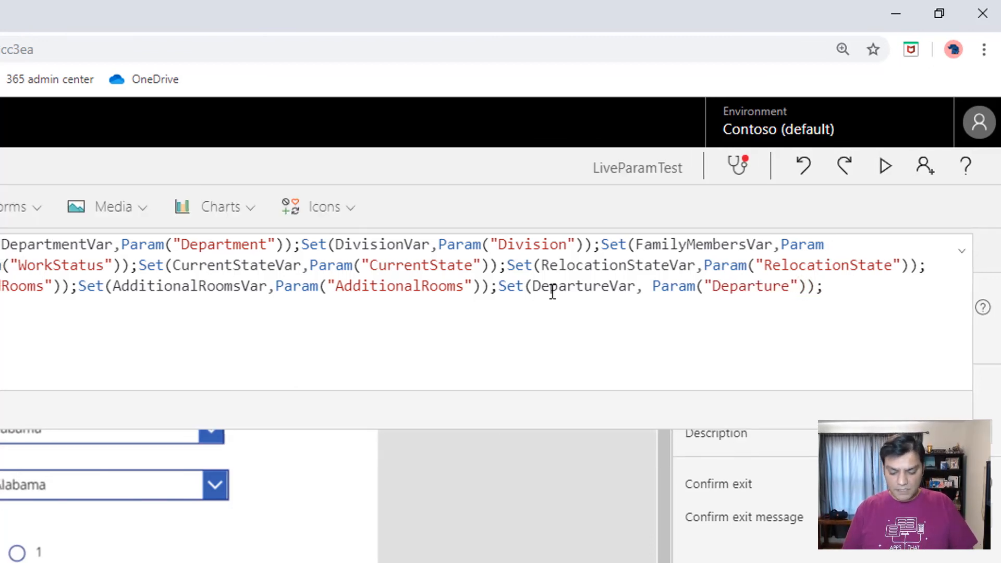
# Step: Add Set(ArrivalVar,Param("Arrival")) on a new line of the App's OnStart formula
pyautogui.hotkey('shift', 'Return')
pyautogui.write('Set(ArrivalVar')
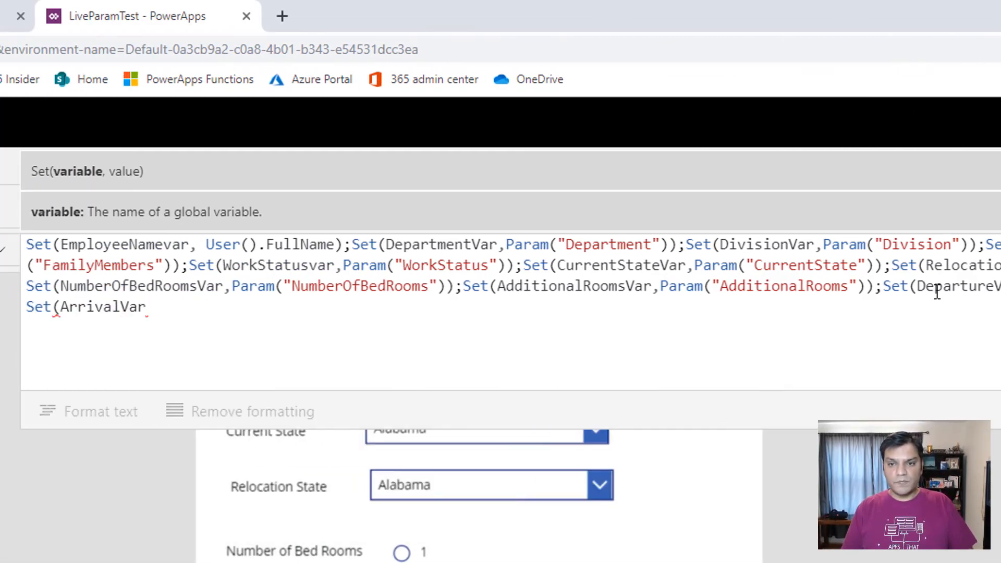
pyautogui.write(',Param')
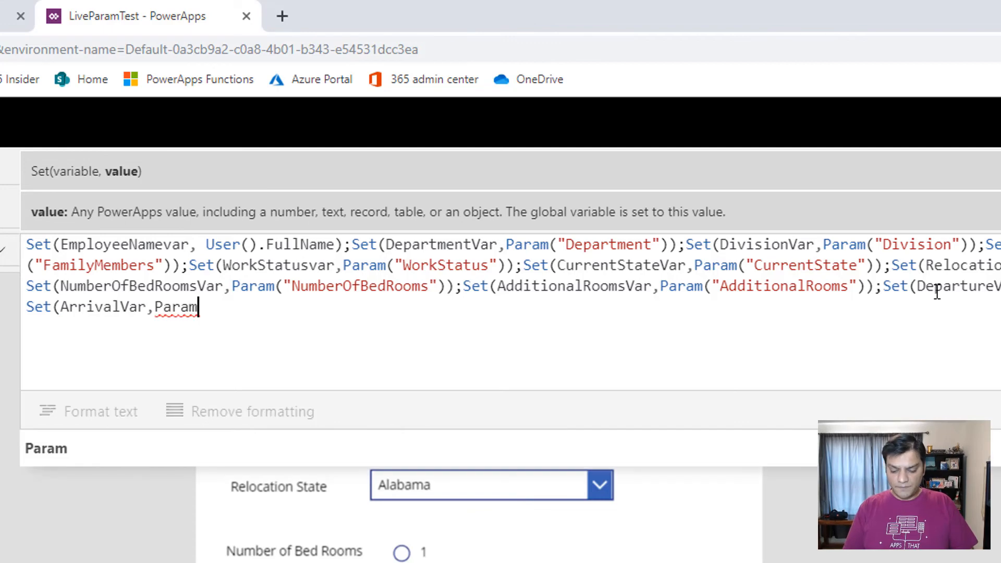
pyautogui.write('("Arrival"')
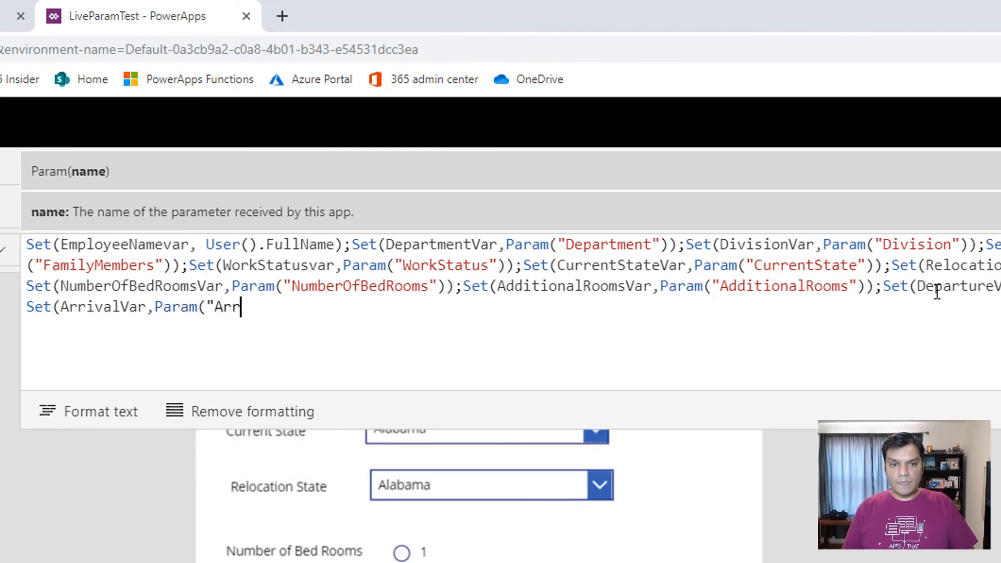
pyautogui.write('))')
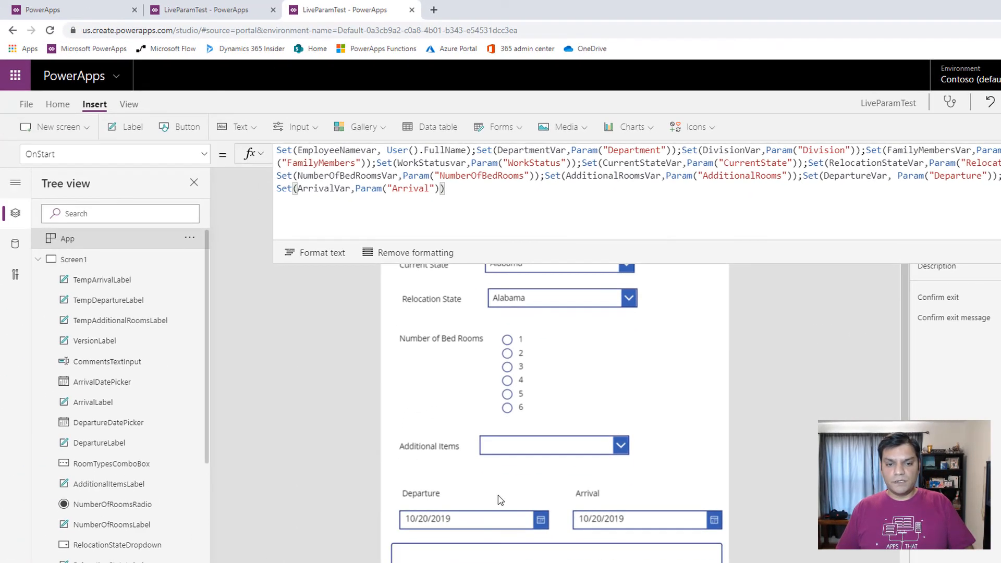
# Step: Try using DepartmentVar as the Text of TempDepartureLabel
pyautogui.click(498, 500)
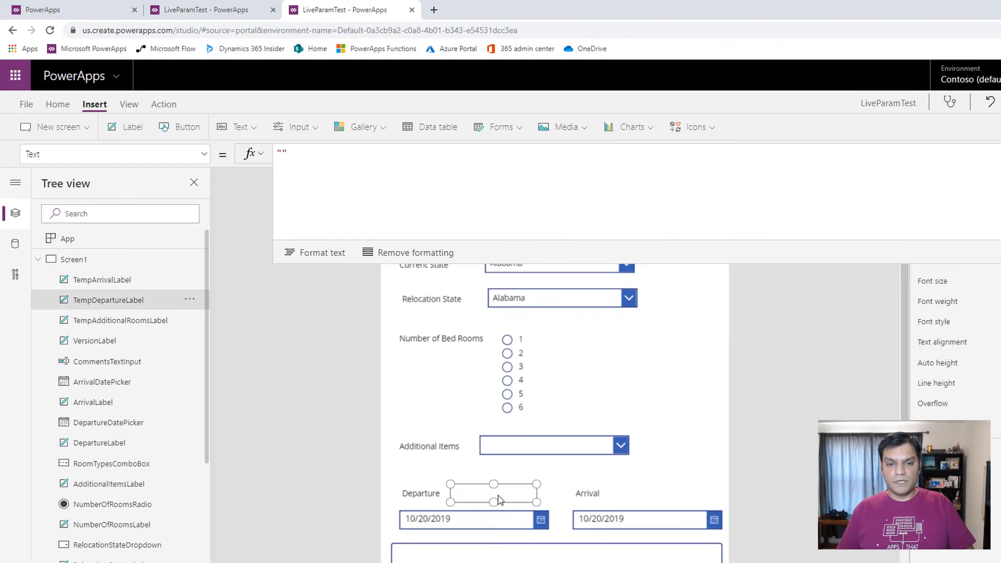
pyautogui.click(366, 162)
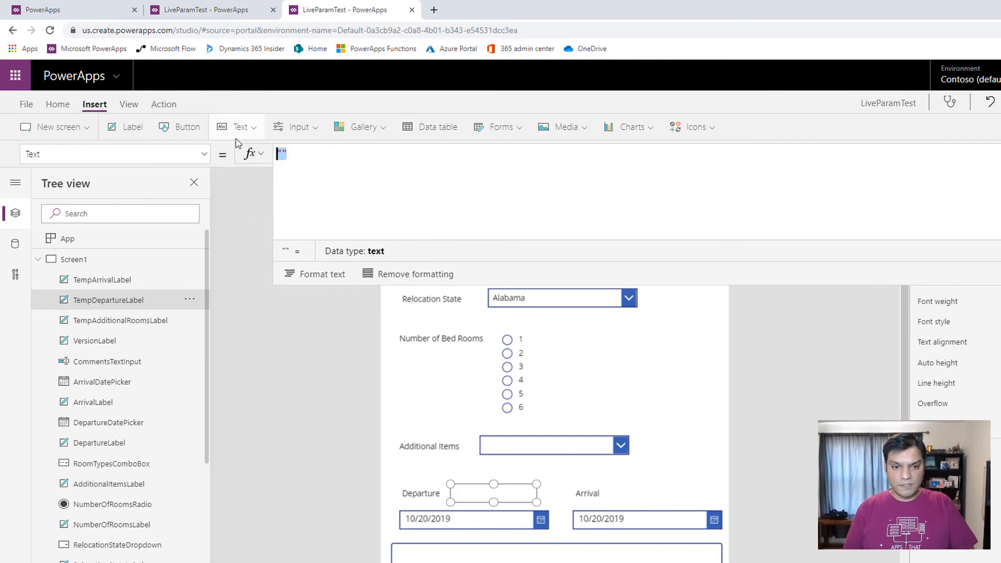
pyautogui.write('depar')
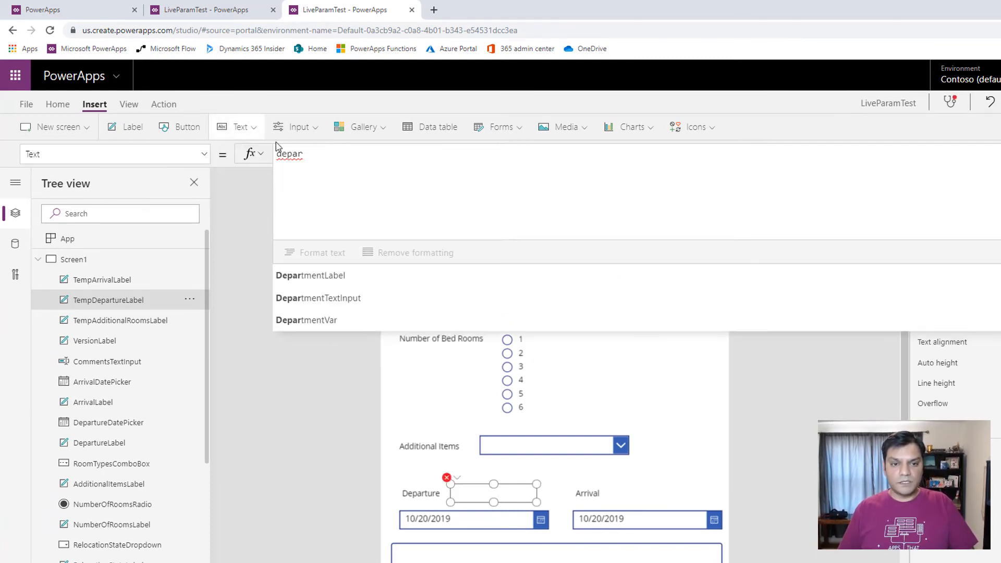
pyautogui.click(318, 318)
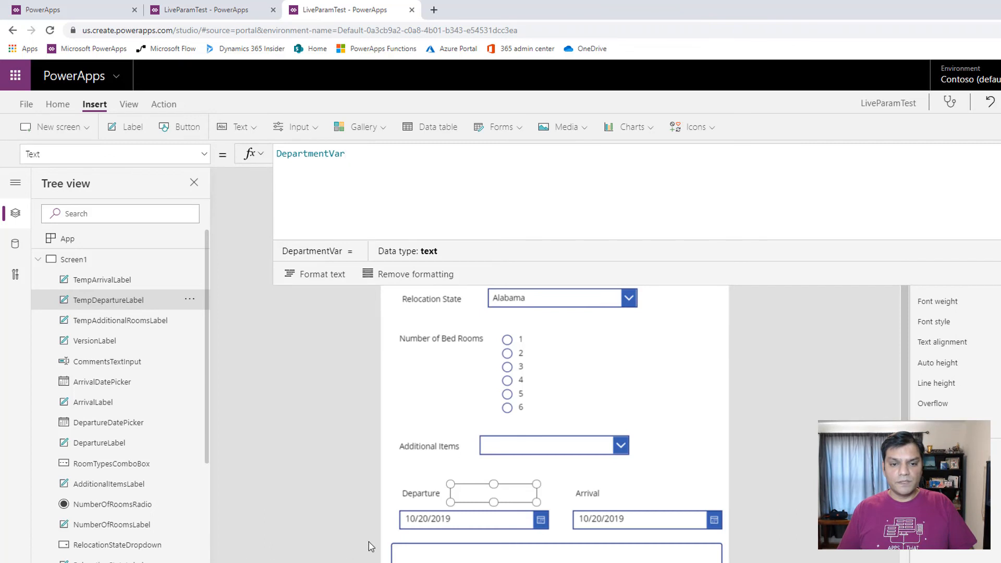
# Step: Show the DefaultDate property of DepartureDatePicker and replace its formula with the beginning of a variable name, De
pyautogui.click(438, 520)
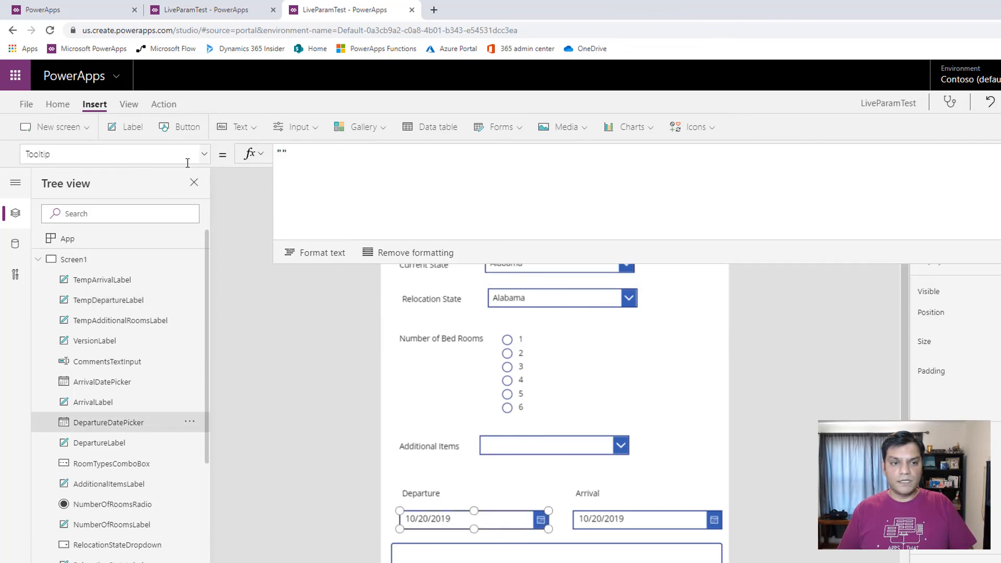
pyautogui.click(203, 156)
pyautogui.scroll(6, 178, 237)
pyautogui.scroll(8, 178, 239)
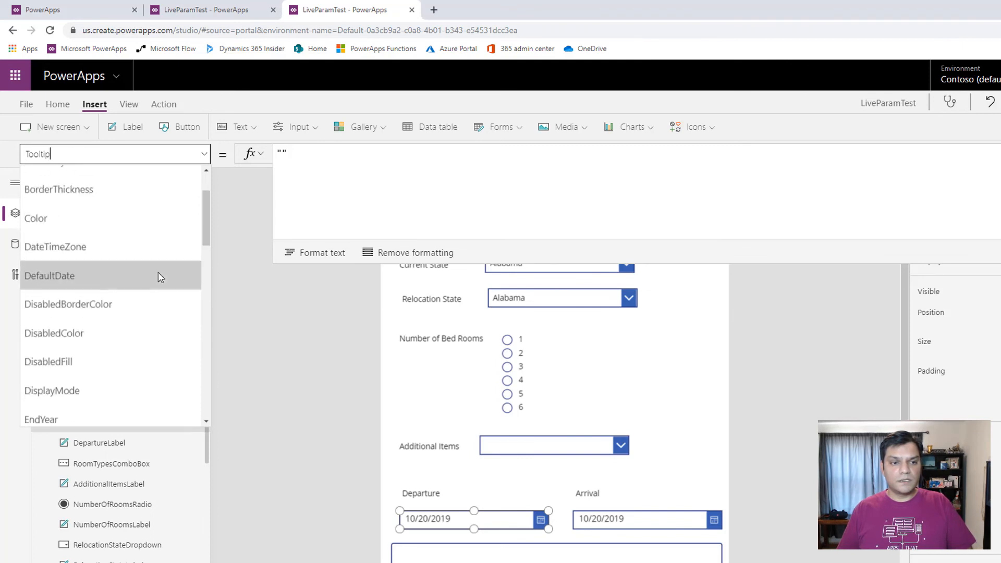
pyautogui.click(158, 275)
pyautogui.click(327, 162)
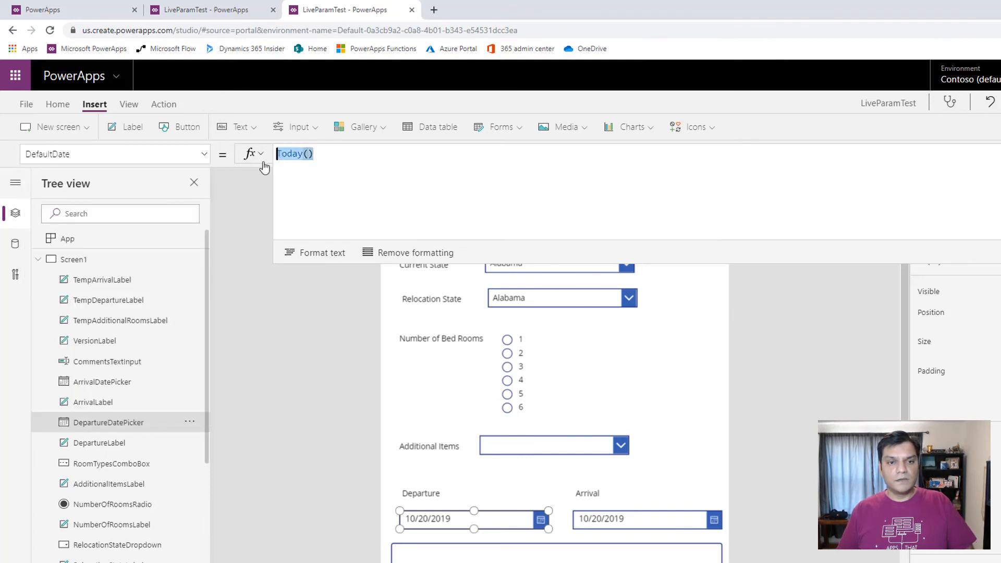
pyautogui.hotkey('shift', 'Home')
pyautogui.write('De')
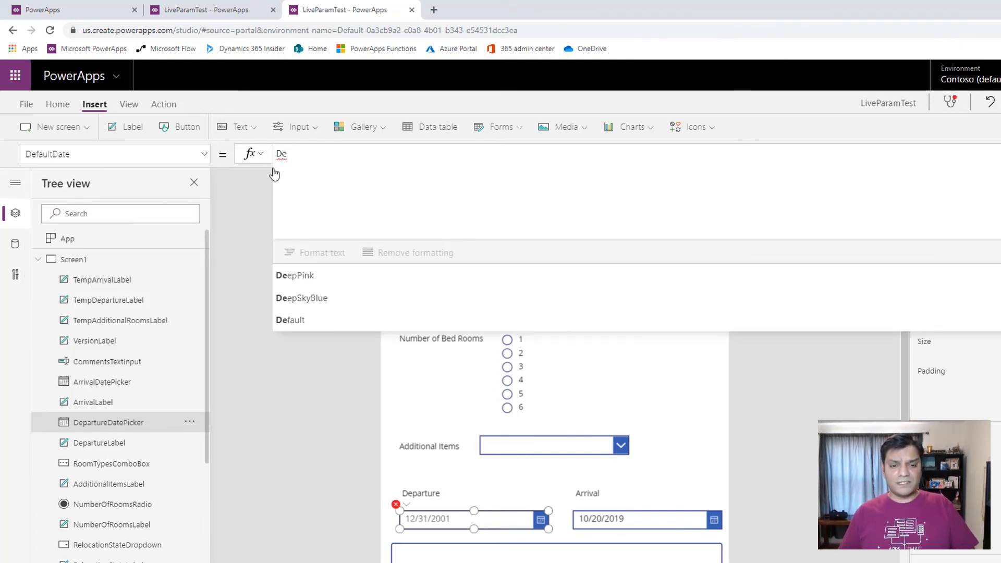
# Step: Remove the variable from the Text formula of TempDepartureLabel
pyautogui.click(452, 489)
pyautogui.moveTo(381, 159); pyautogui.dragTo(234, 157)
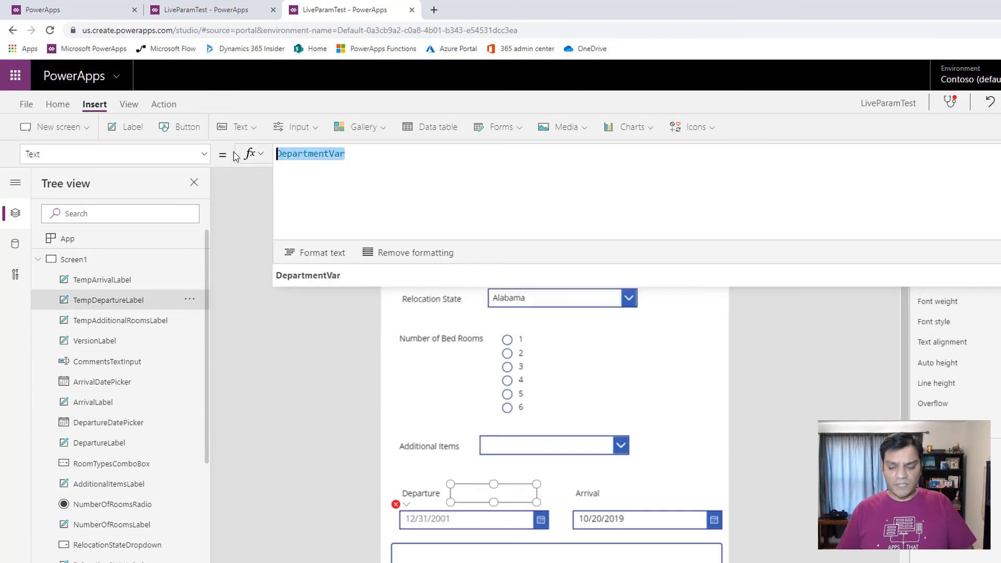
pyautogui.press('BackSpace')
# Step: Complete the DefaultDate formula of DepartureDatePicker as DepartmentVar
pyautogui.click(421, 521)
pyautogui.click(308, 156)
pyautogui.write('par')
pyautogui.press('Down')
pyautogui.press('Down')
pyautogui.press('Tab')
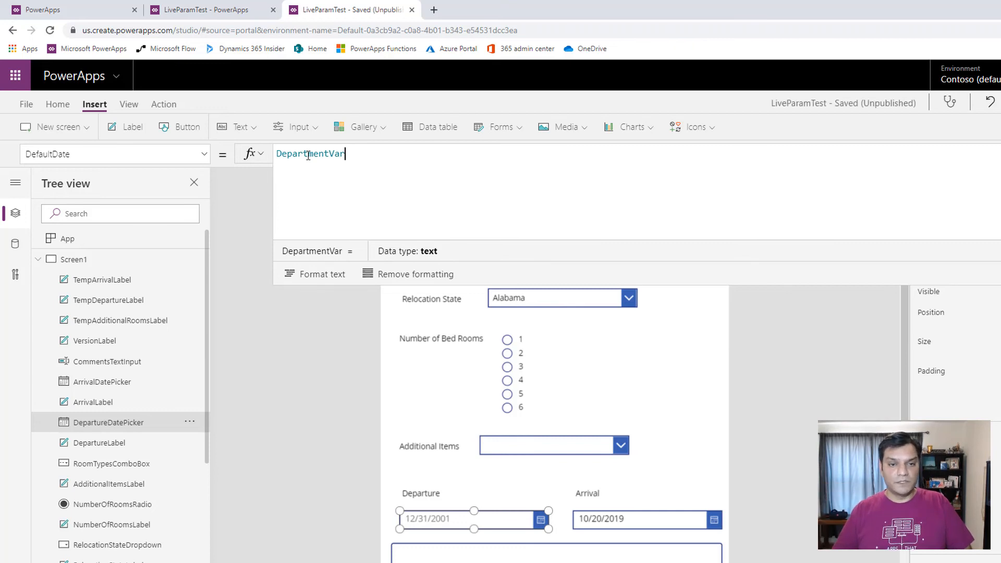
# Step: Set the DefaultDate of ArrivalDatePicker to ArrivalVar
pyautogui.click(619, 523)
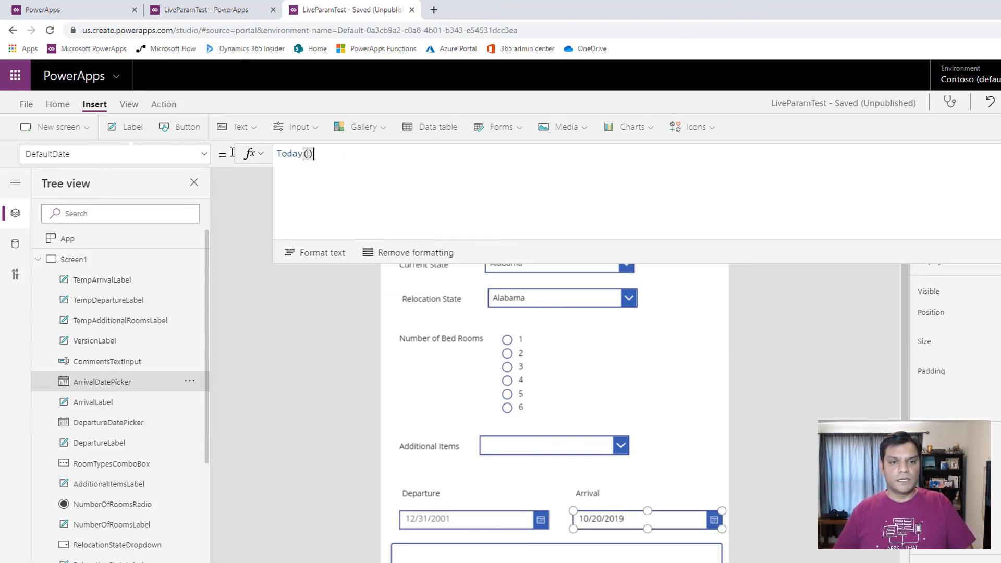
pyautogui.moveTo(314, 154); pyautogui.dragTo(233, 156)
pyautogui.write('arri')
pyautogui.press('Down')
pyautogui.press('Down')
pyautogui.press('Tab')
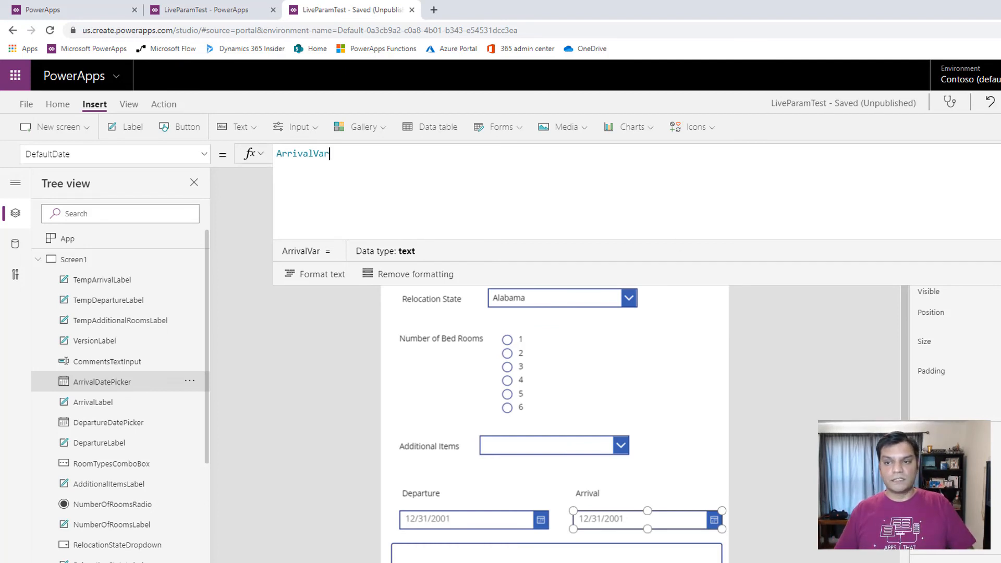
# Step: Change the version label's text to "V 1.9"
pyautogui.scroll(3, 716, 272)
pyautogui.click(698, 197)
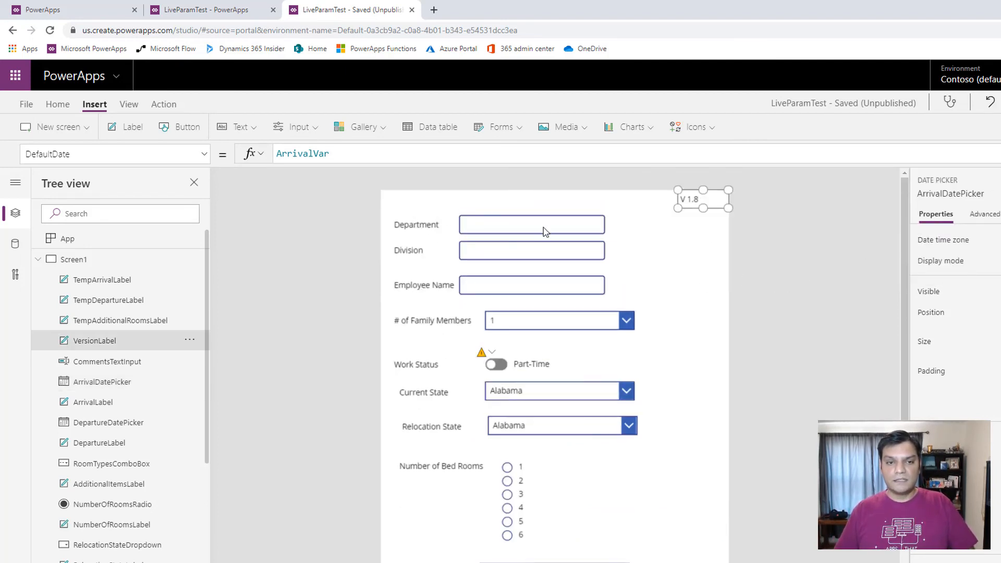
pyautogui.click(301, 157)
pyautogui.press('Delete')
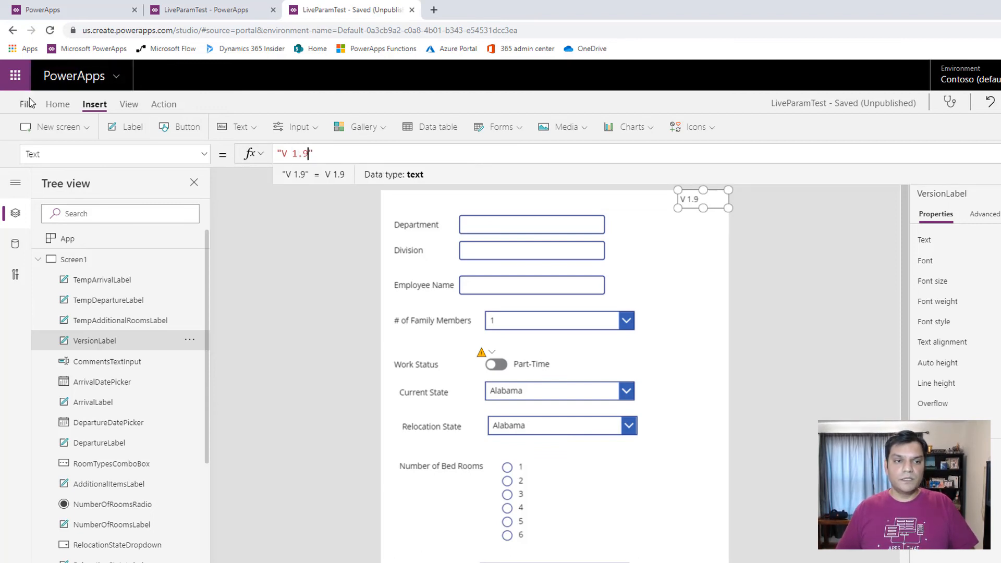
# Step: Save LiveParamTest and publish this version
pyautogui.click(26, 104)
pyautogui.click(165, 305)
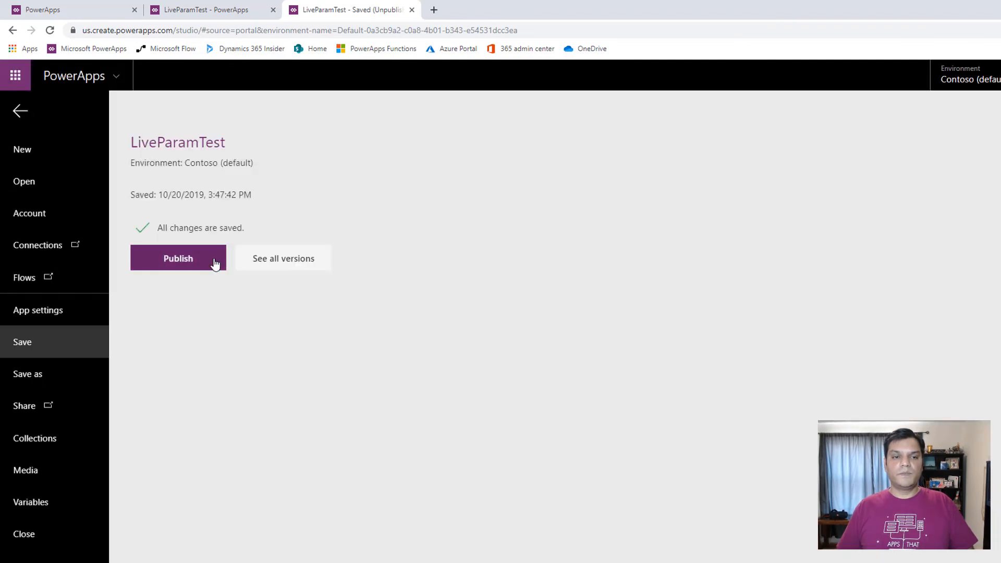
pyautogui.click(212, 261)
pyautogui.click(563, 409)
# Step: Switch to the running LiveParamTest app and reload it until the newly published version loads
pyautogui.click(222, 10)
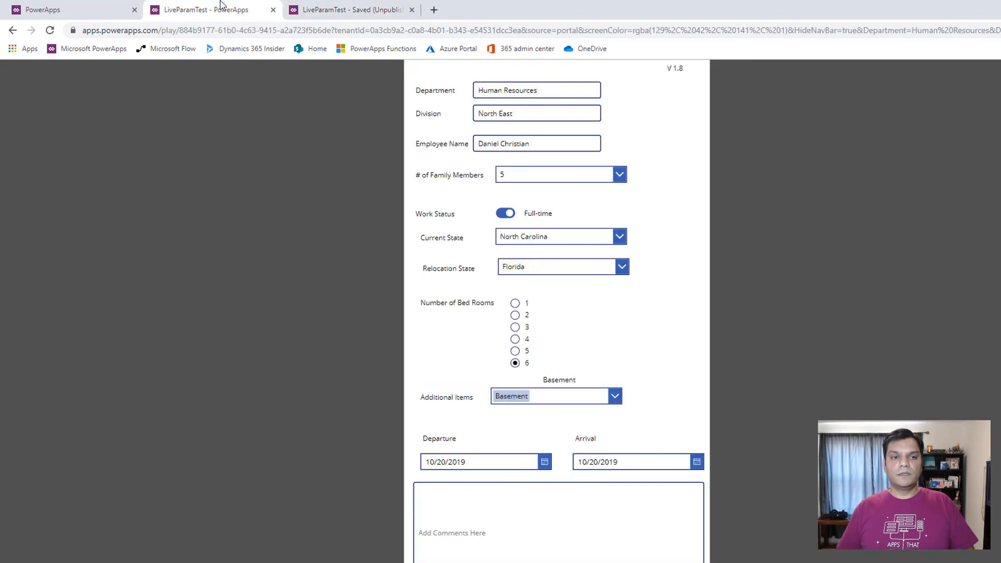
pyautogui.click(49, 31)
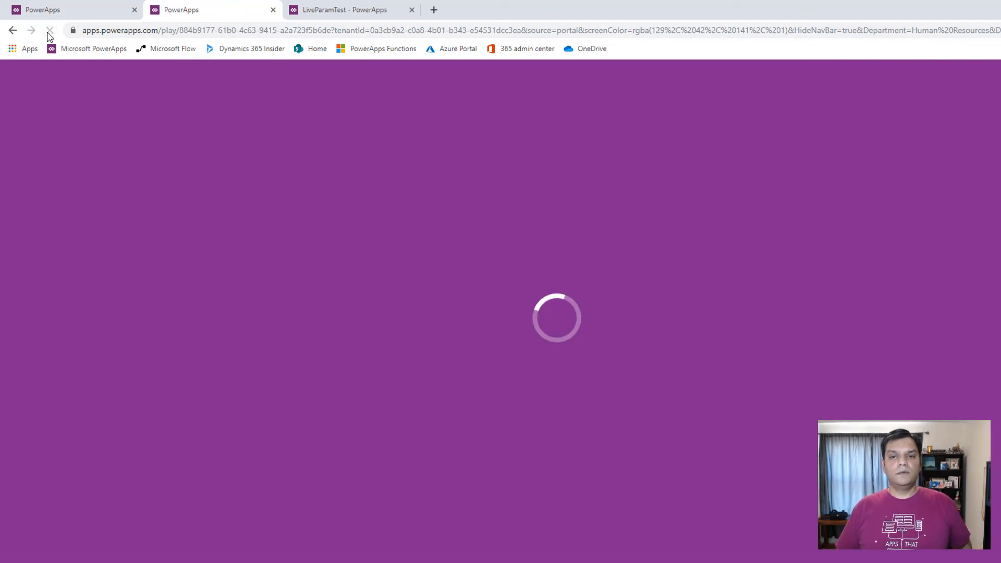
pyautogui.click(50, 31)
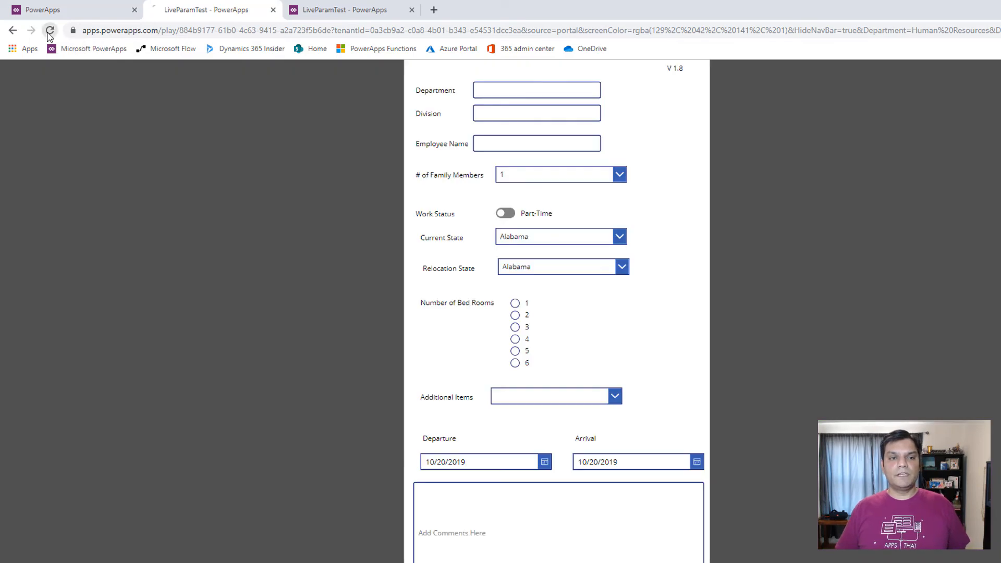
pyautogui.click(49, 31)
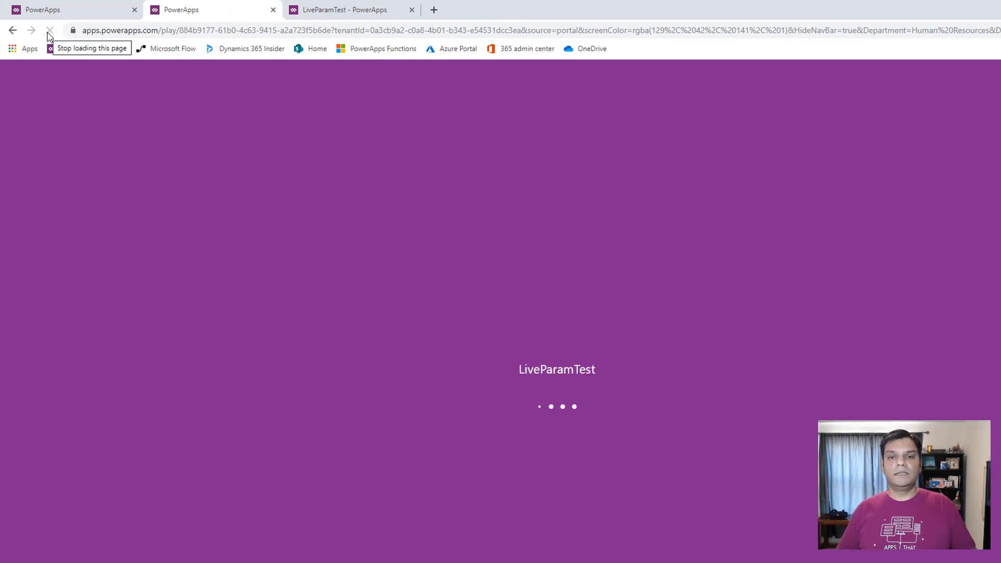
# Step: Append &DepartureDate=10/21/2019 to the running app's URL and load it
pyautogui.click(734, 31)
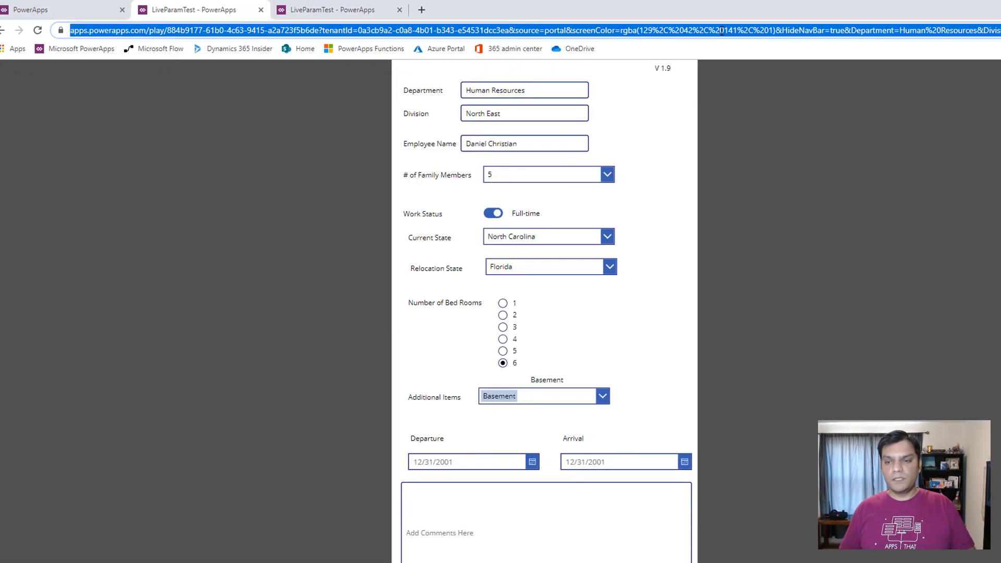
pyautogui.press('End')
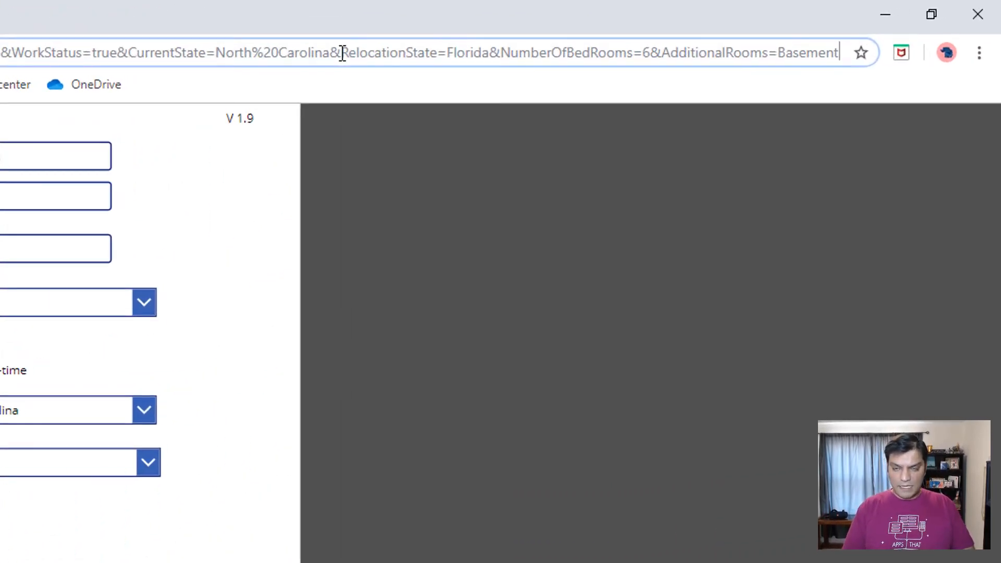
pyautogui.write('&')
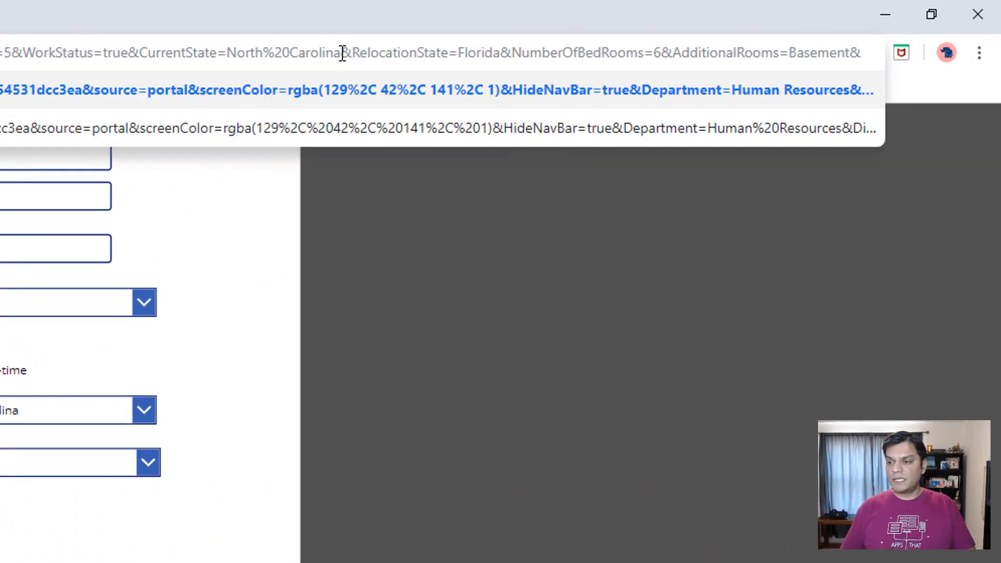
pyautogui.write('Arr')
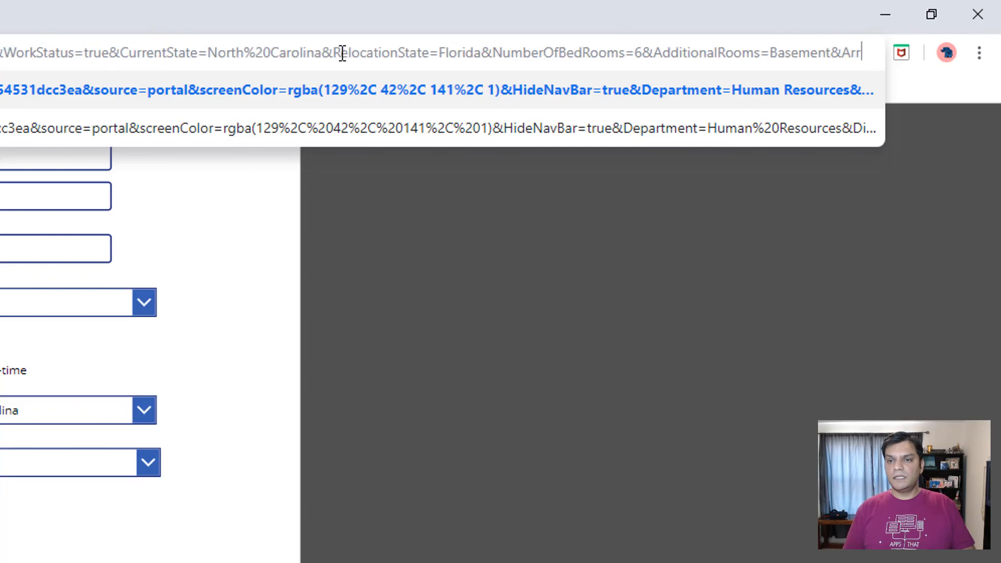
pyautogui.press('BackSpace')
pyautogui.press('BackSpace')
pyautogui.press('BackSpace')
pyautogui.write('De')
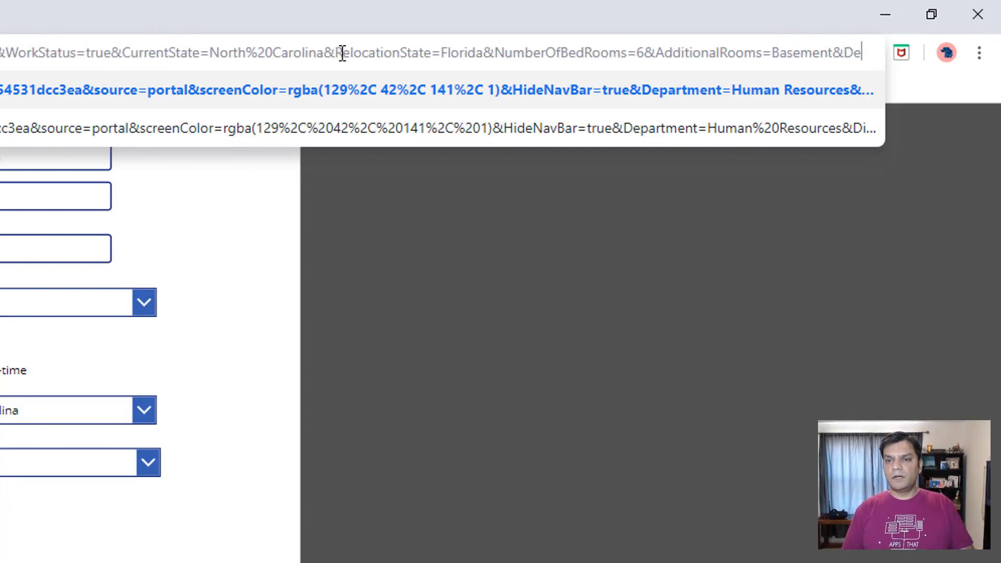
pyautogui.write('parture')
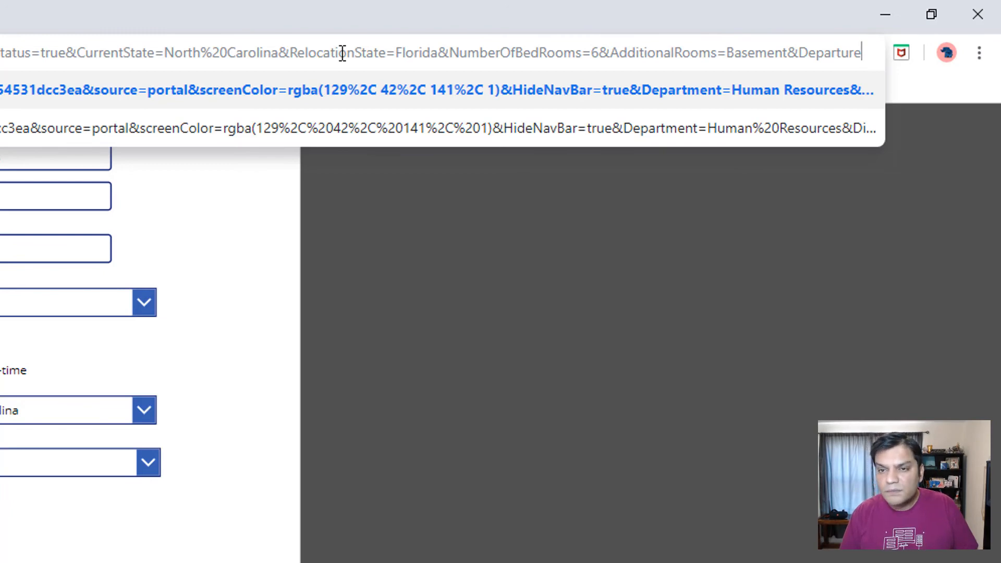
pyautogui.write('Date=')
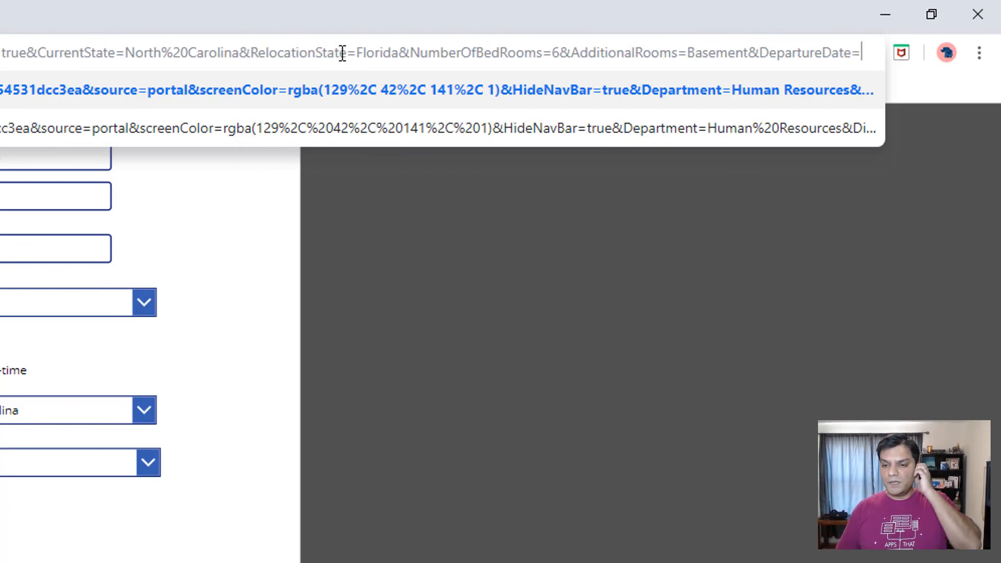
pyautogui.write('10')
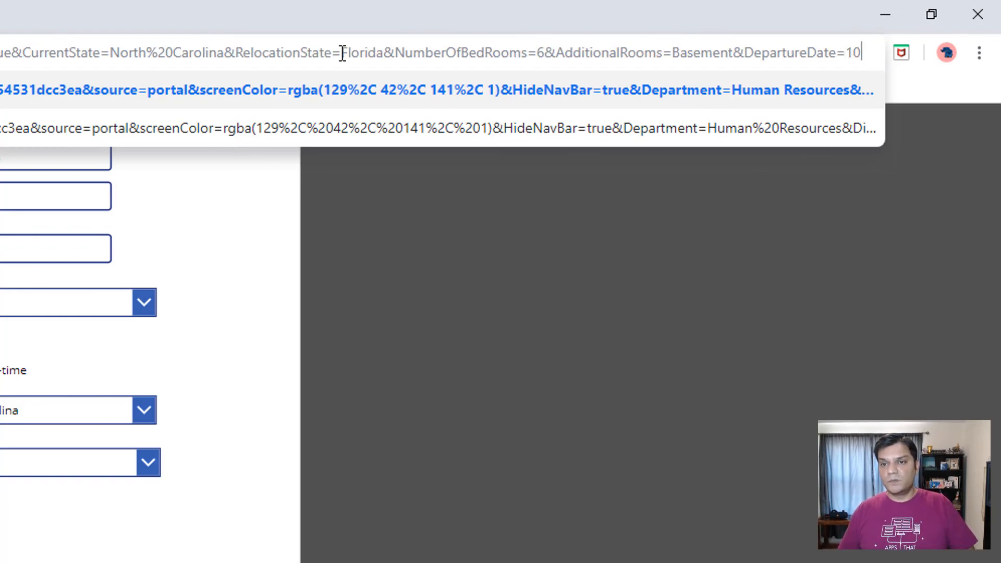
pyautogui.write('/21/2019')
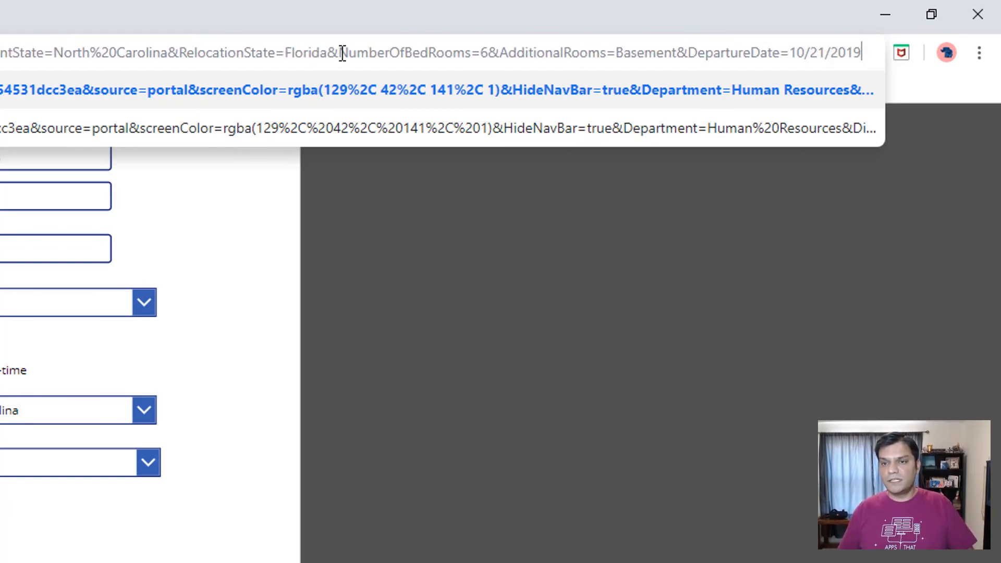
pyautogui.press('Return')
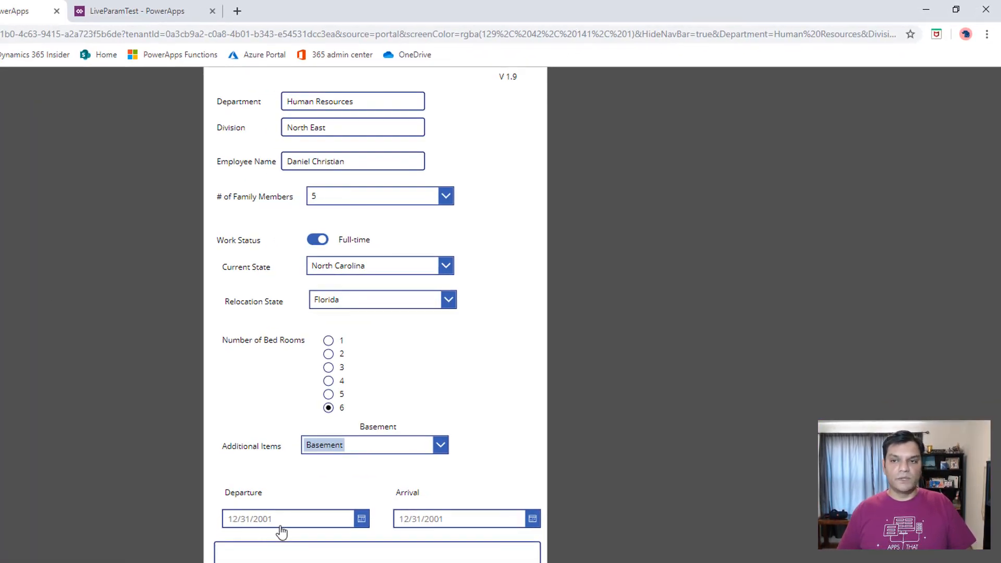
# Step: Try the DepartureDate URL parameter without slashes, as 10212019, and reload the app
pyautogui.click(862, 36)
pyautogui.press('End')
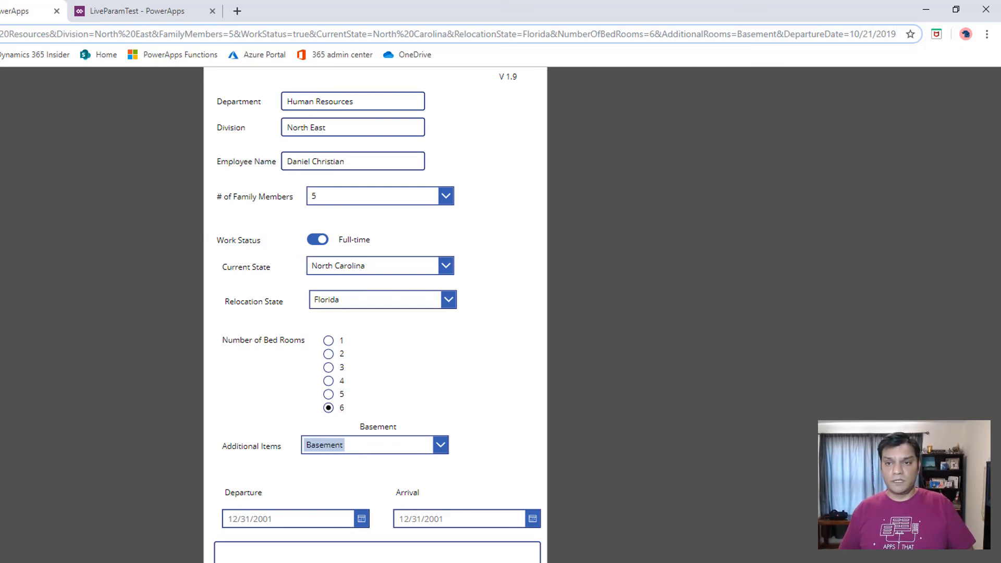
pyautogui.press('Delete')
pyautogui.press('Right')
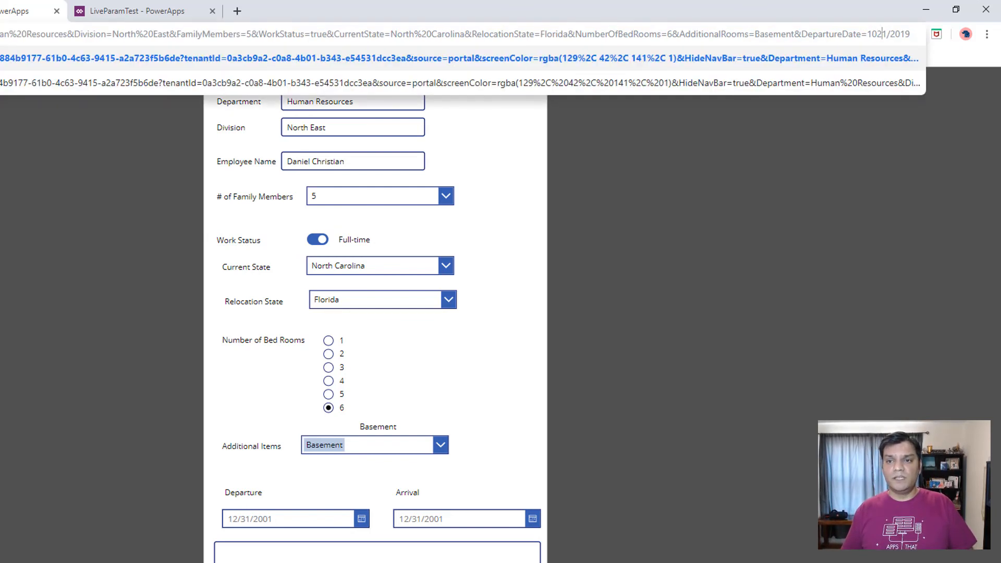
pyautogui.press('Return')
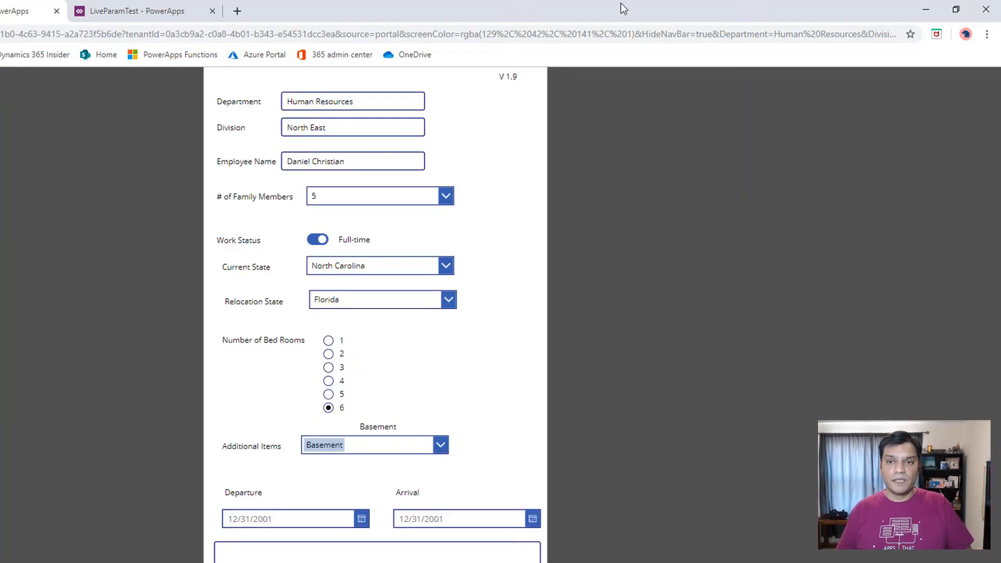
# Step: Try enclosing the DepartureDate value in single quotes, as '10212019', and reload the app
pyautogui.click(678, 31)
pyautogui.press('End')
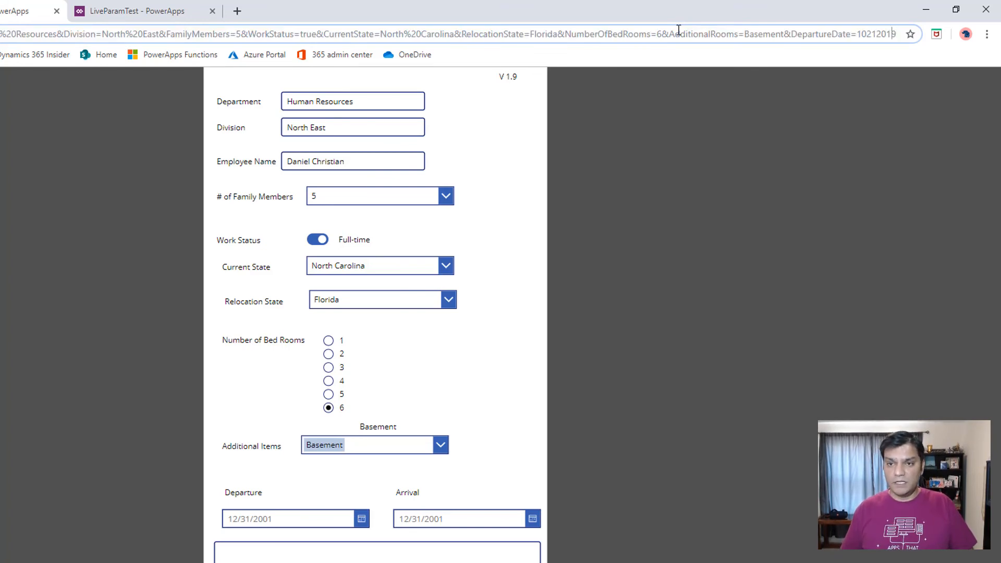
pyautogui.write("'")
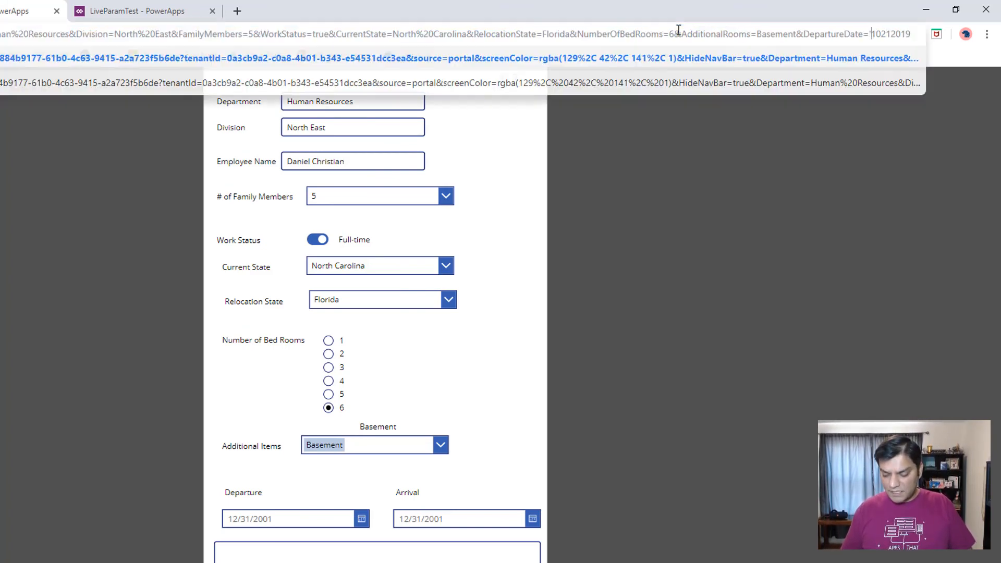
pyautogui.press('End')
pyautogui.write("'")
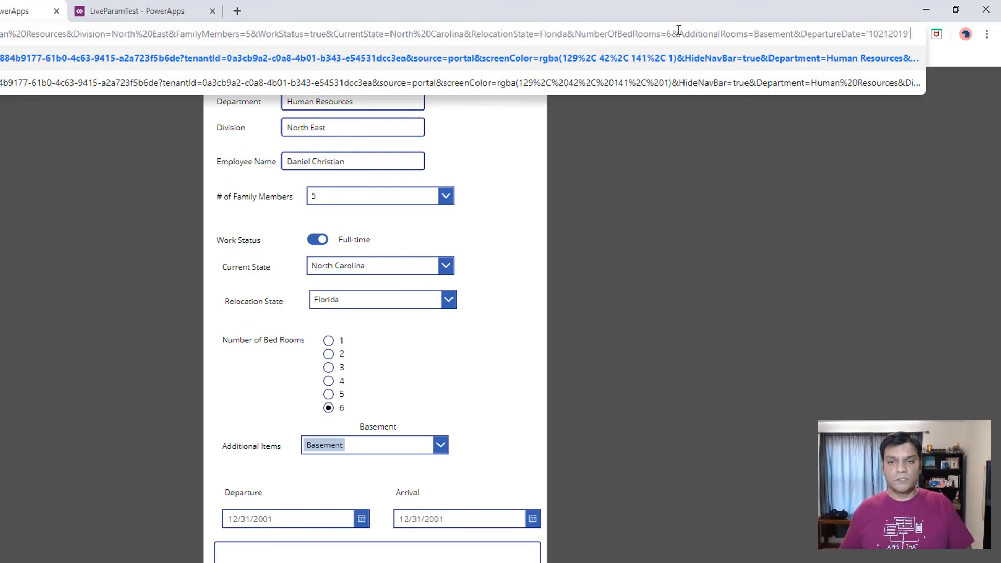
pyautogui.press('Return')
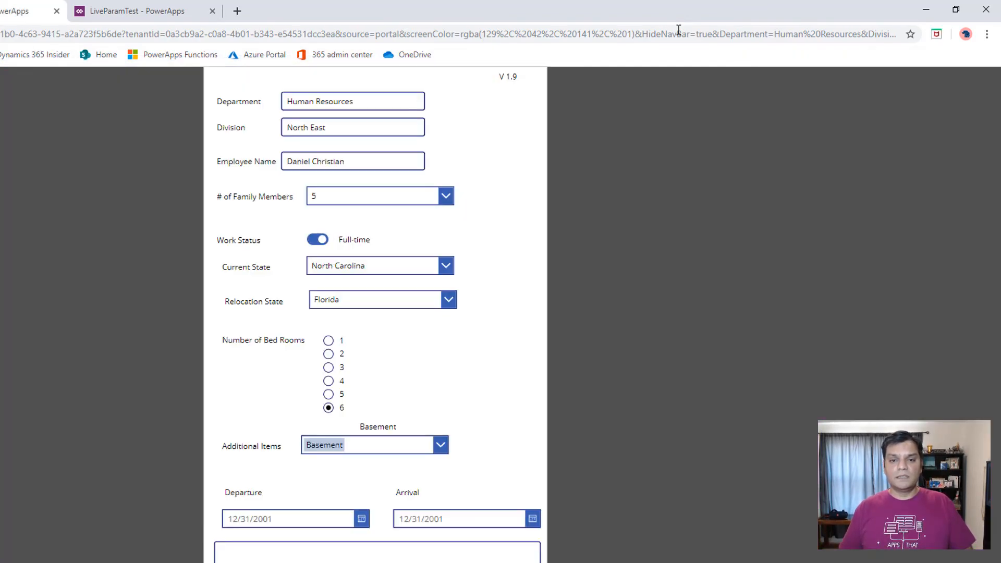
# Step: Replace the DepartureDate value with "10212019" in double quotes and reload the app
pyautogui.click(678, 30)
pyautogui.press('End')
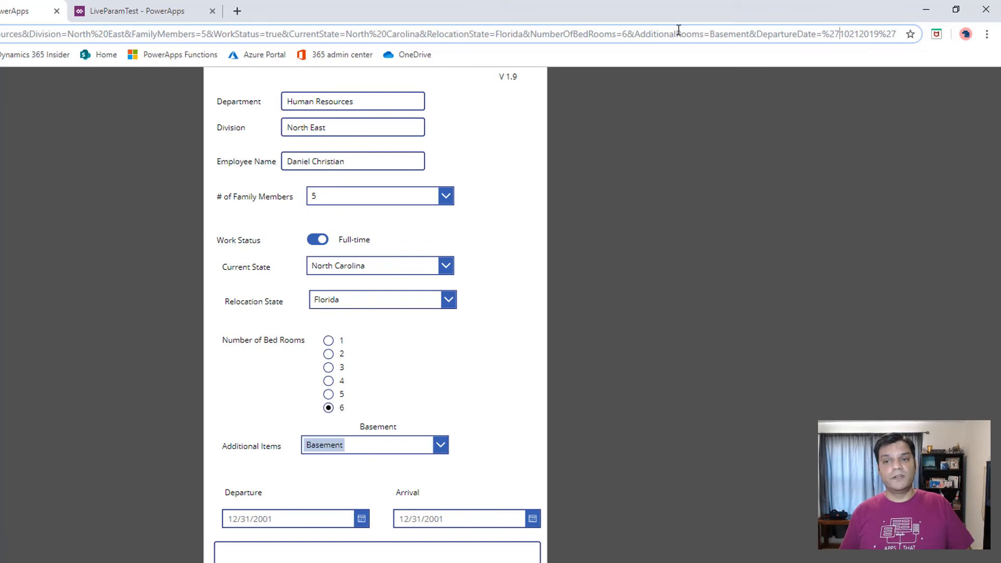
pyautogui.hotkey('shift', 'End')
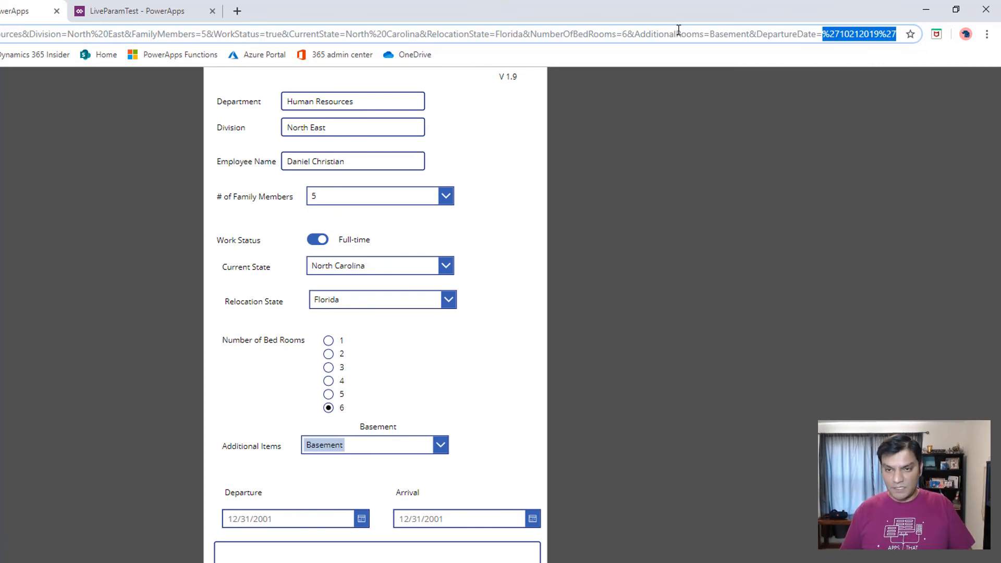
pyautogui.write('""')
pyautogui.write('10')
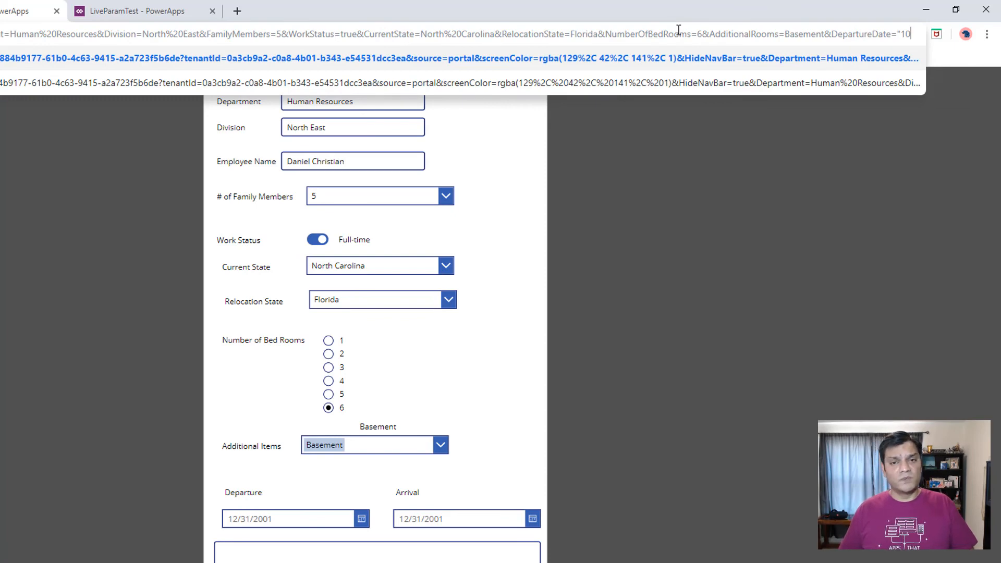
pyautogui.write('212019')
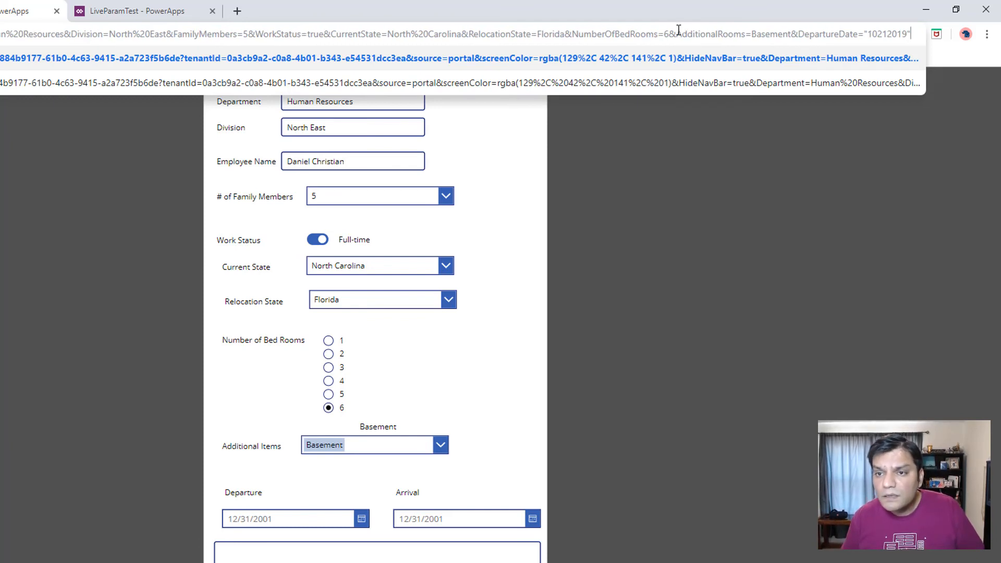
pyautogui.press('Return')
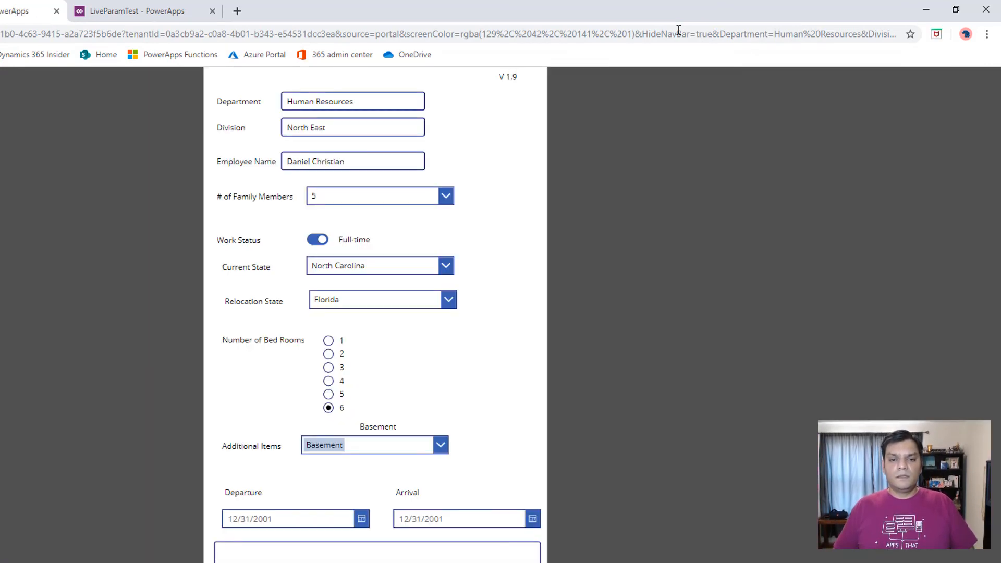
# Step: Insert slashes into the quoted DepartureDate value so it reads "10/21/2019", and reload the app
pyautogui.click(678, 30)
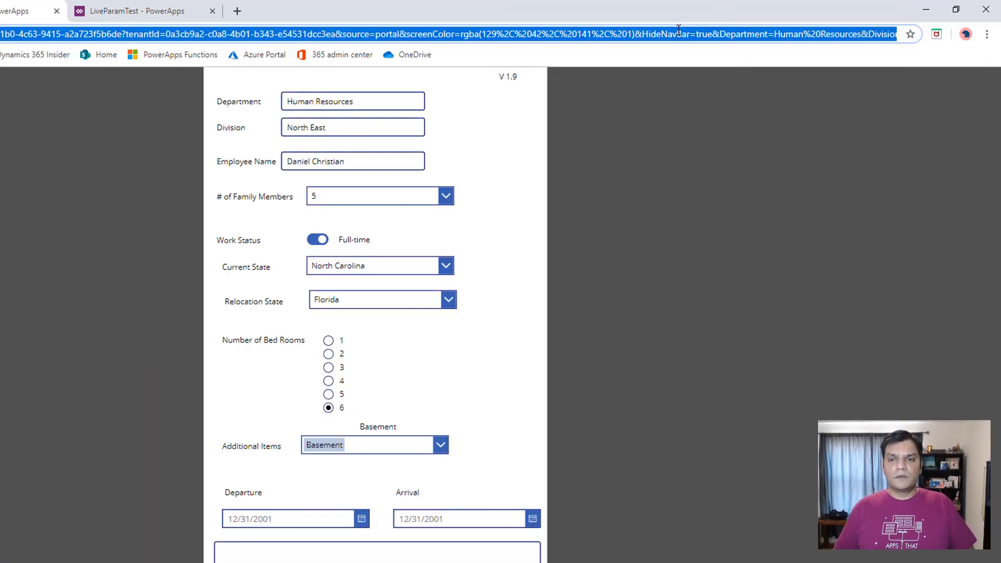
pyautogui.press('End')
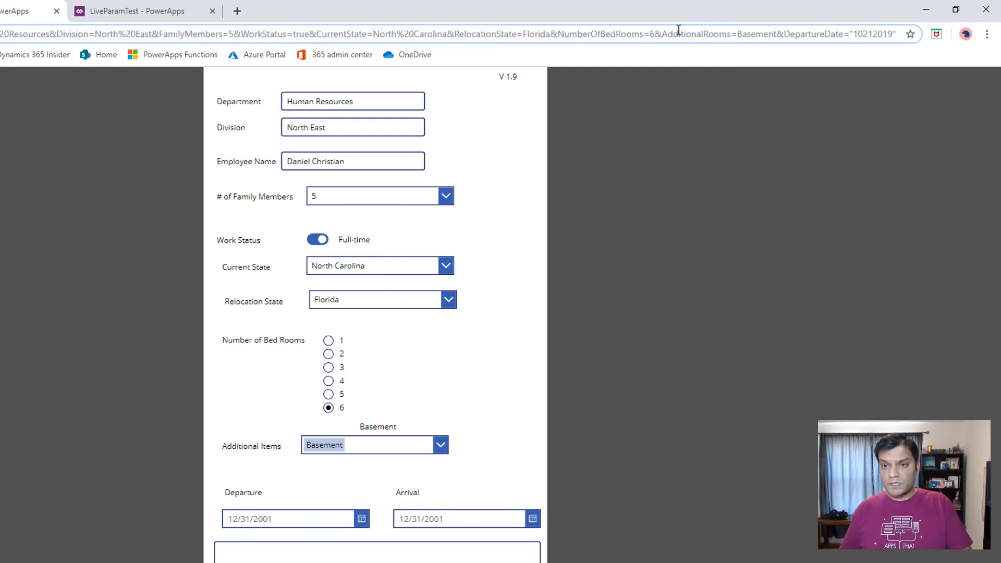
pyautogui.write('/')
pyautogui.write('/')
pyautogui.press('Return')
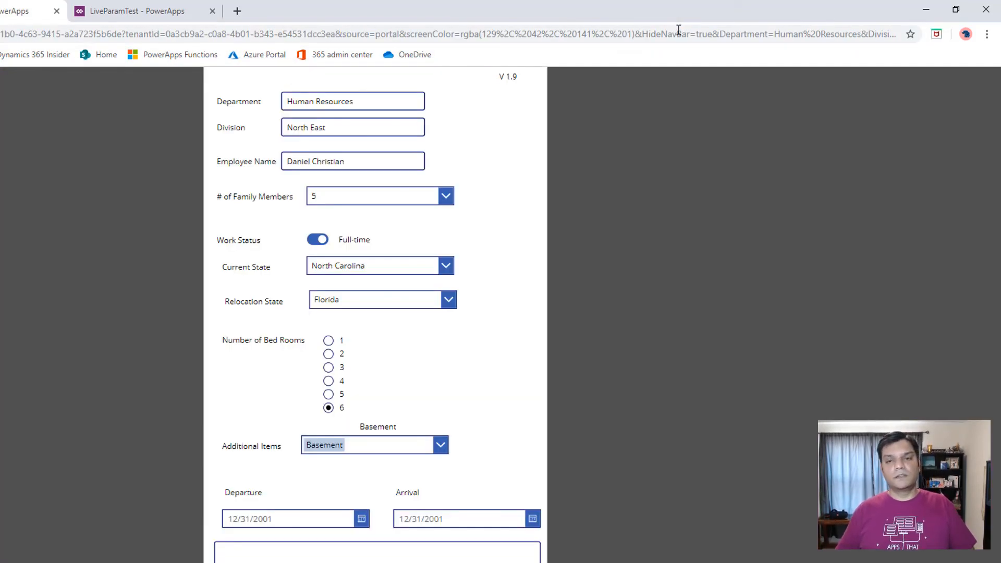
# Step: Delete the date from the DepartureDate parameter at the end of the app's URL
pyautogui.click(679, 30)
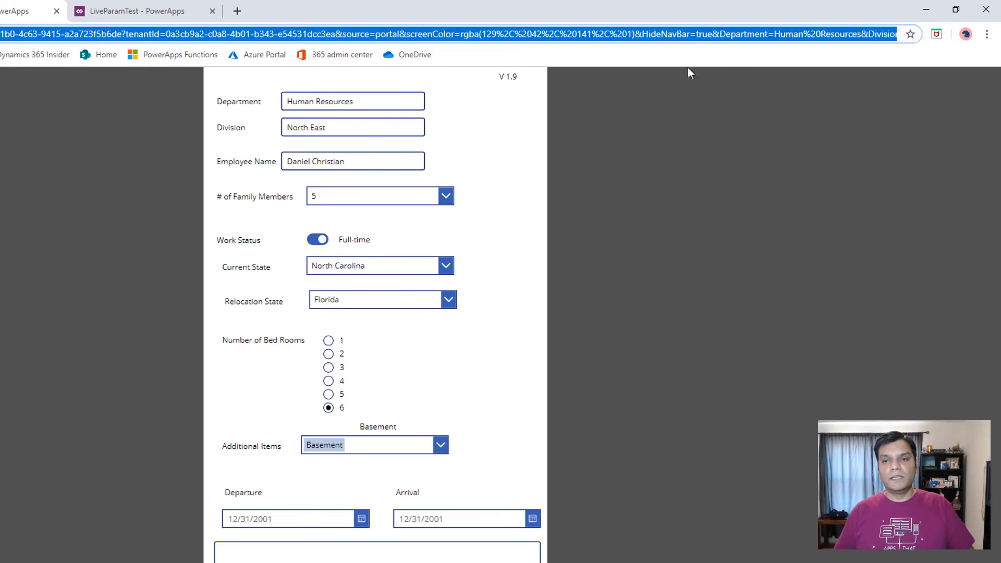
pyautogui.press('End')
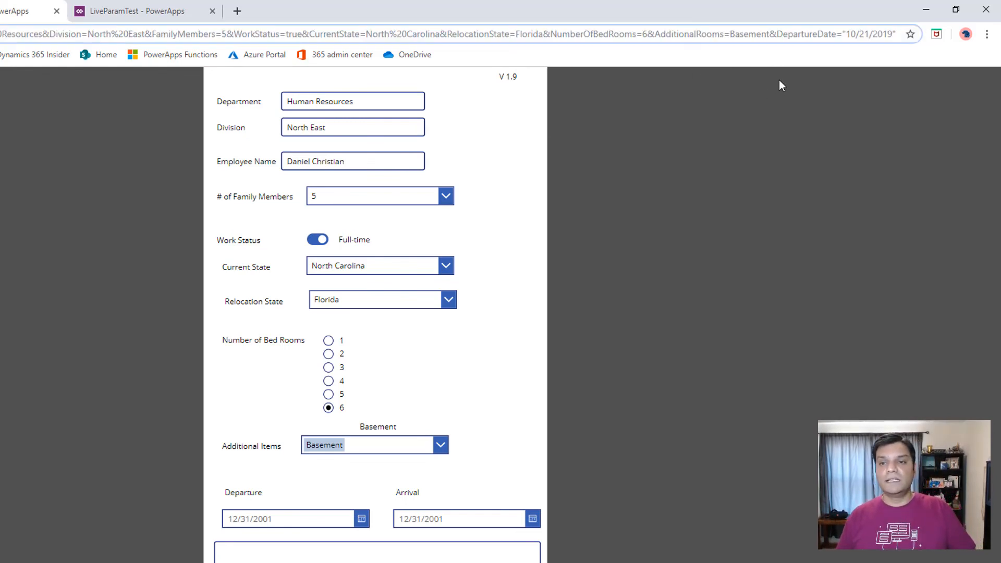
pyautogui.press('BackSpace')
pyautogui.press('BackSpace')
pyautogui.press('BackSpace')
pyautogui.press('BackSpace')
pyautogui.press('BackSpace')
pyautogui.press('BackSpace')
pyautogui.press('BackSpace')
pyautogui.press('BackSpace')
pyautogui.press('BackSpace')
pyautogui.press('BackSpace')
pyautogui.press('BackSpace')
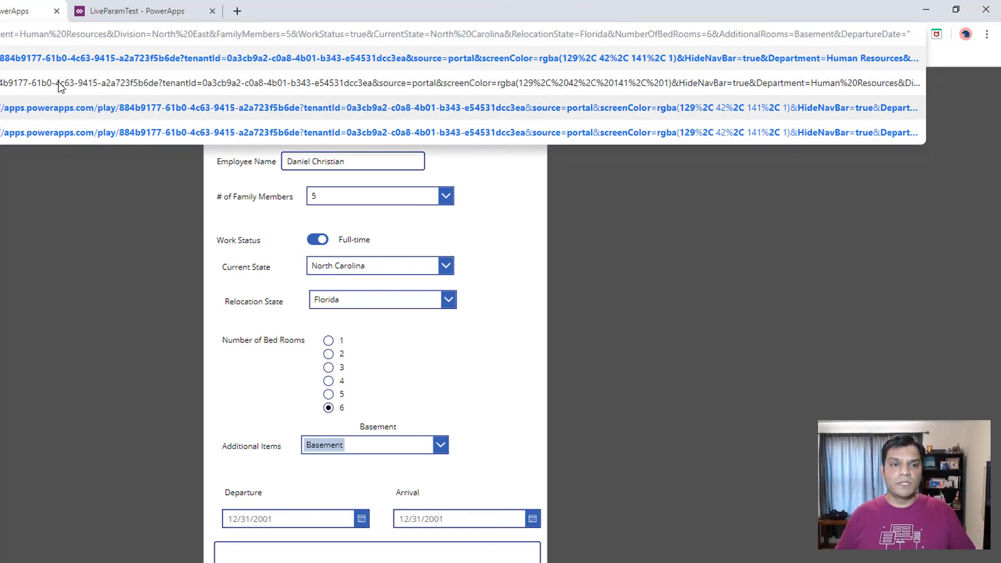
# Step: Return to the LiveParamTest editor and set the Text of TempDepartureLabel beside Departure to DepartmentVar
pyautogui.click(104, 5)
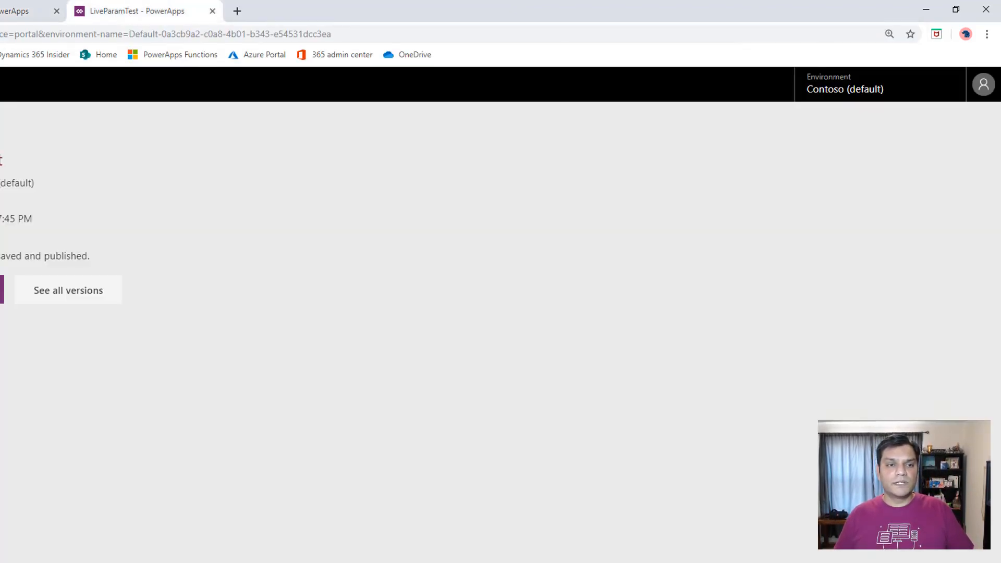
pyautogui.scroll(-1, 318, 487)
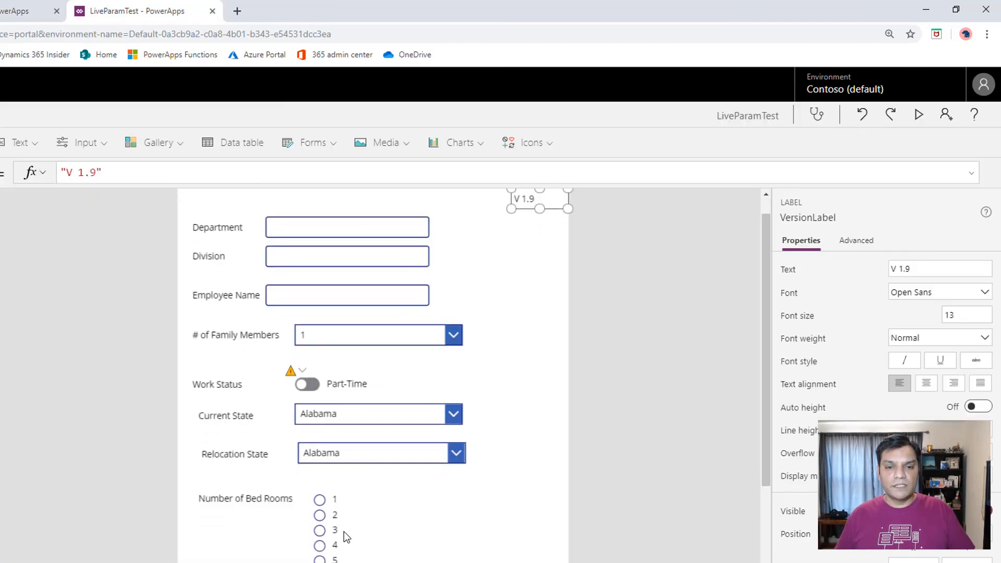
pyautogui.scroll(-5, 343, 531)
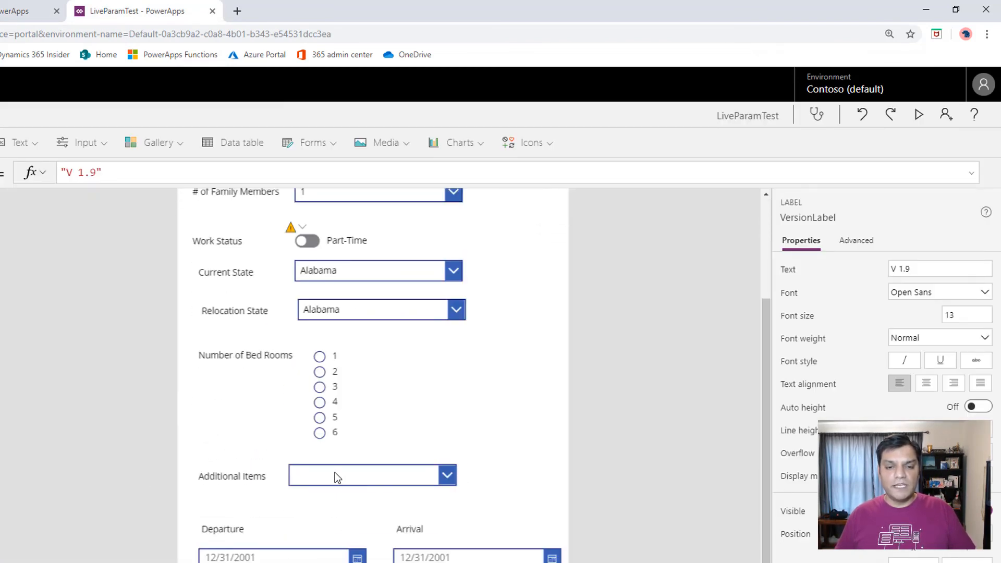
pyautogui.click(289, 533)
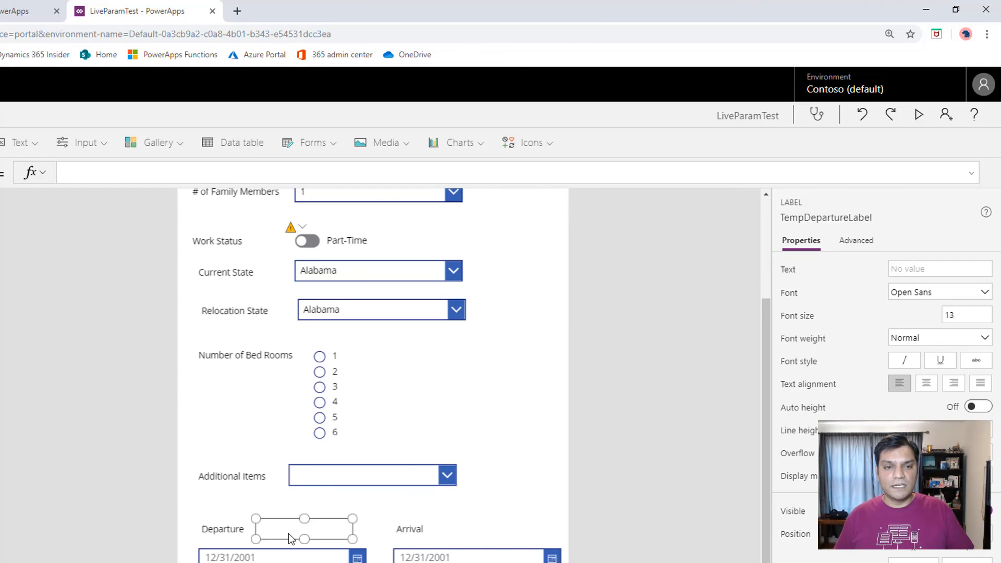
pyautogui.click(77, 172)
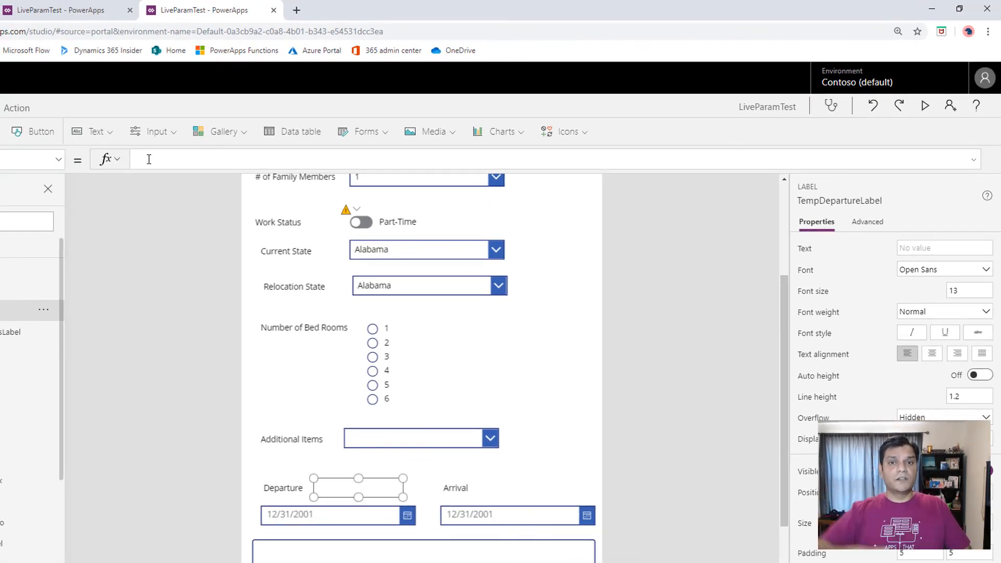
pyautogui.write('Depart')
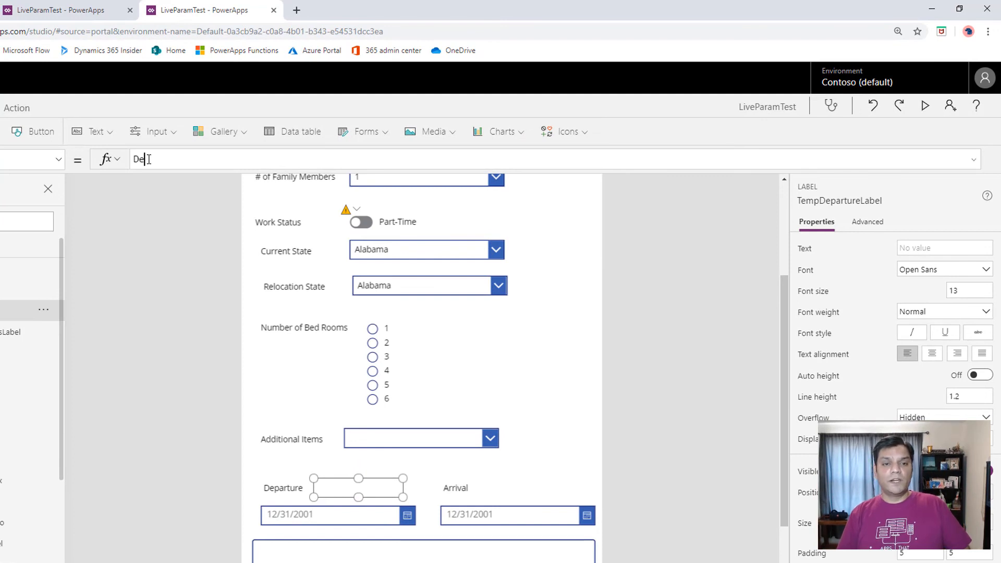
pyautogui.press('Down')
pyautogui.press('Down')
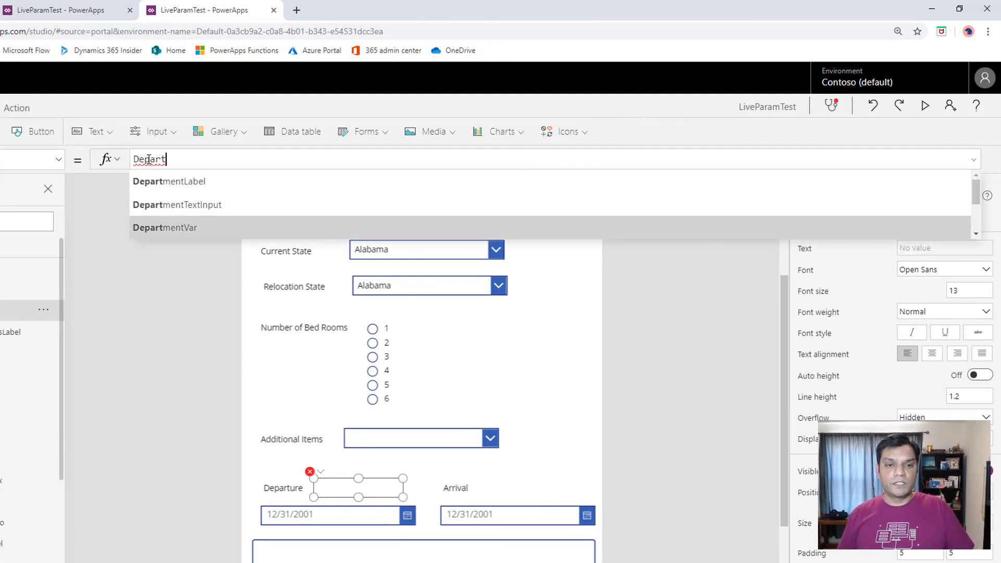
pyautogui.press('Tab')
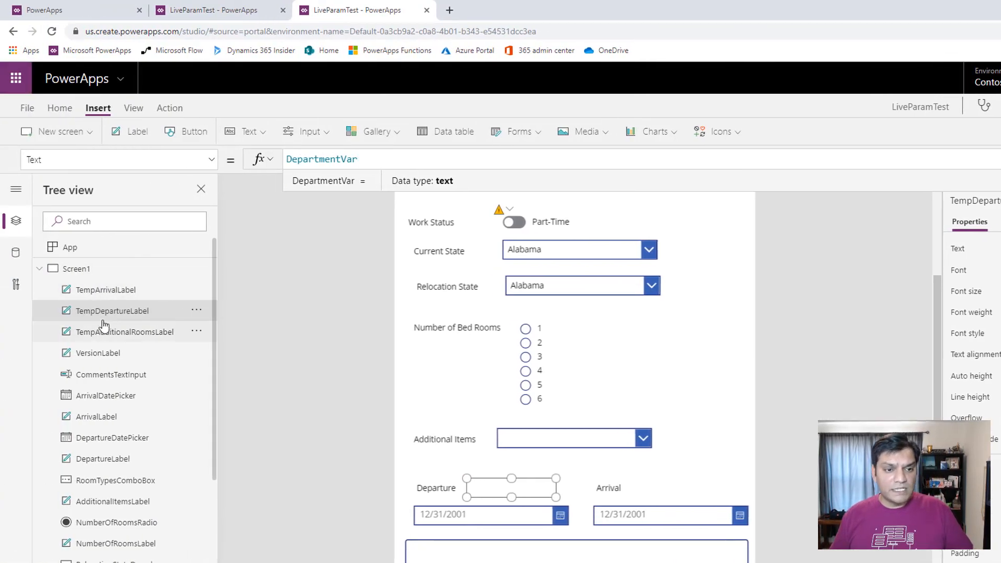
# Step: Replace the DefaultDate formula of DepartureDatePicker with TempDepartureLabel.Text
pyautogui.click(463, 516)
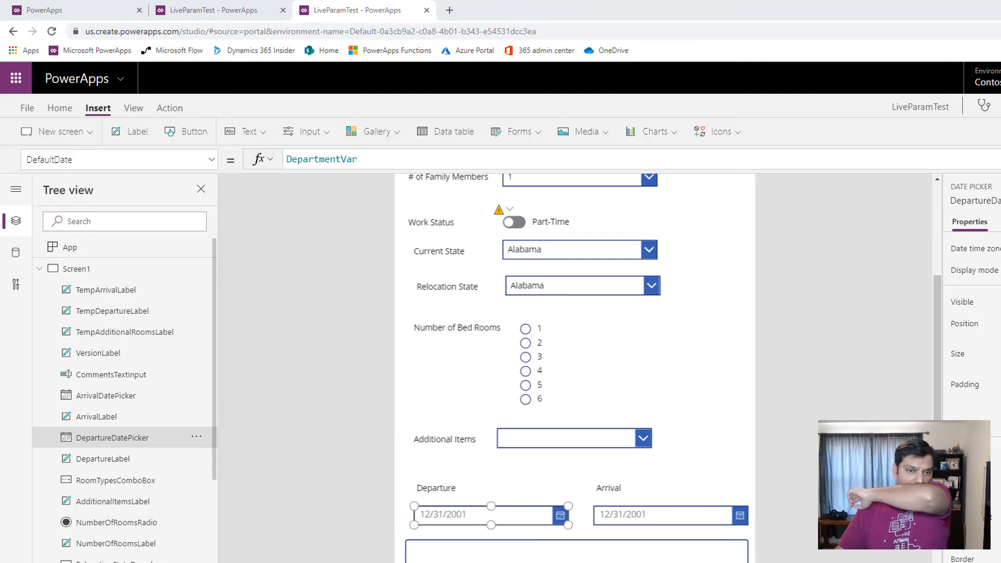
pyautogui.click(384, 159)
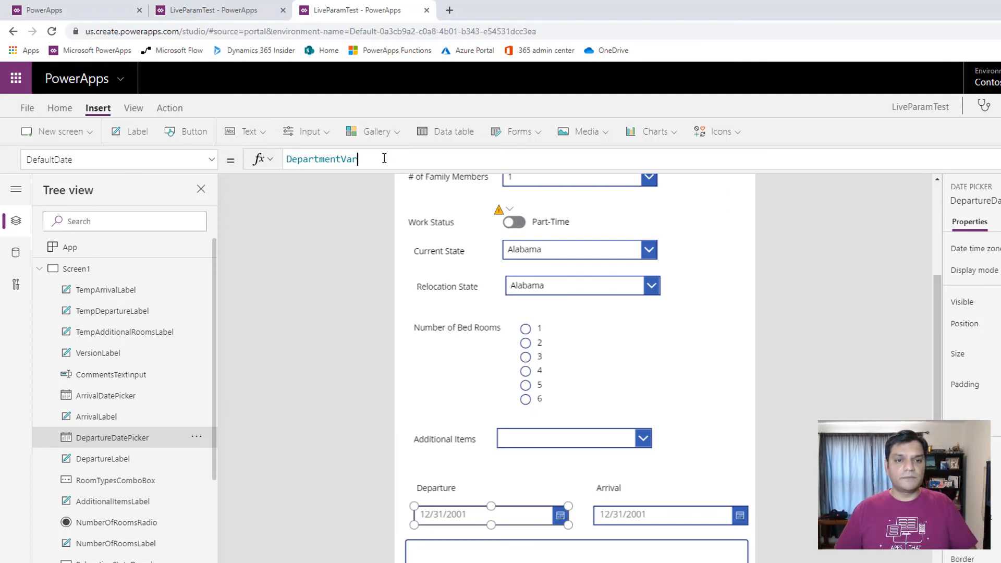
pyautogui.moveTo(385, 158); pyautogui.dragTo(190, 139)
pyautogui.write('Te')
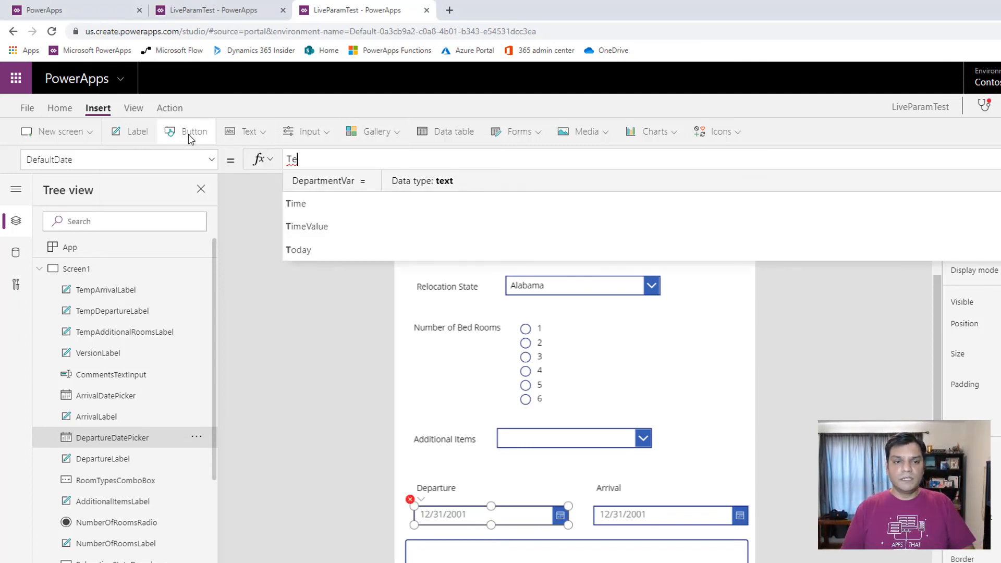
pyautogui.write('mpDepartureLabel')
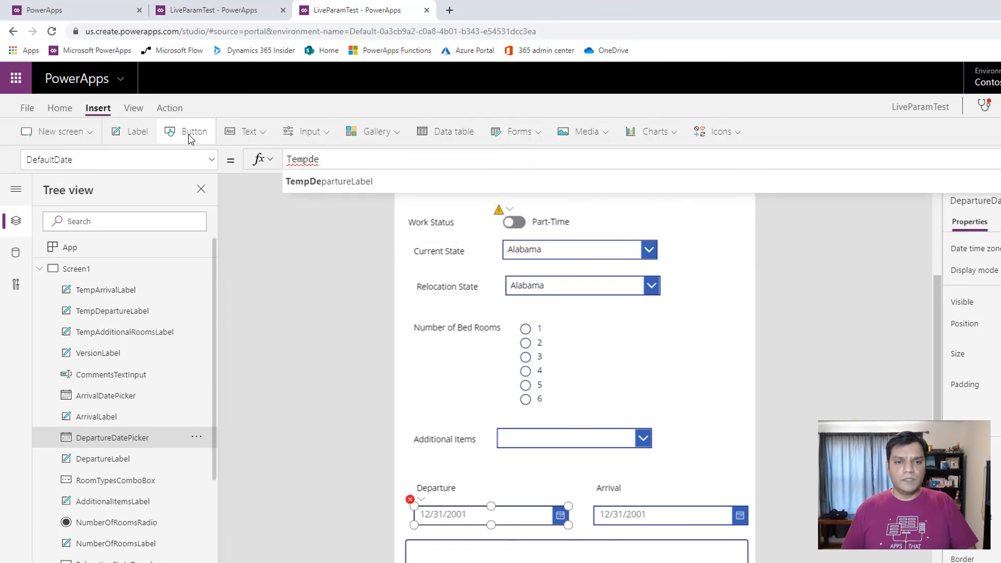
pyautogui.write('.Text')
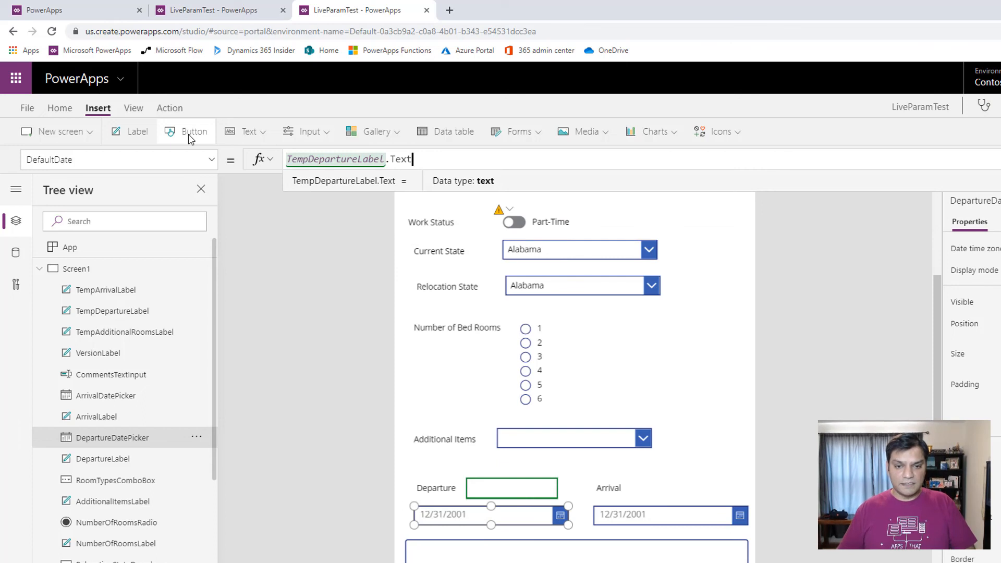
# Step: Set the Text of TempArrivalLabel beside Arrival to the ArrivalVar variable
pyautogui.click(657, 498)
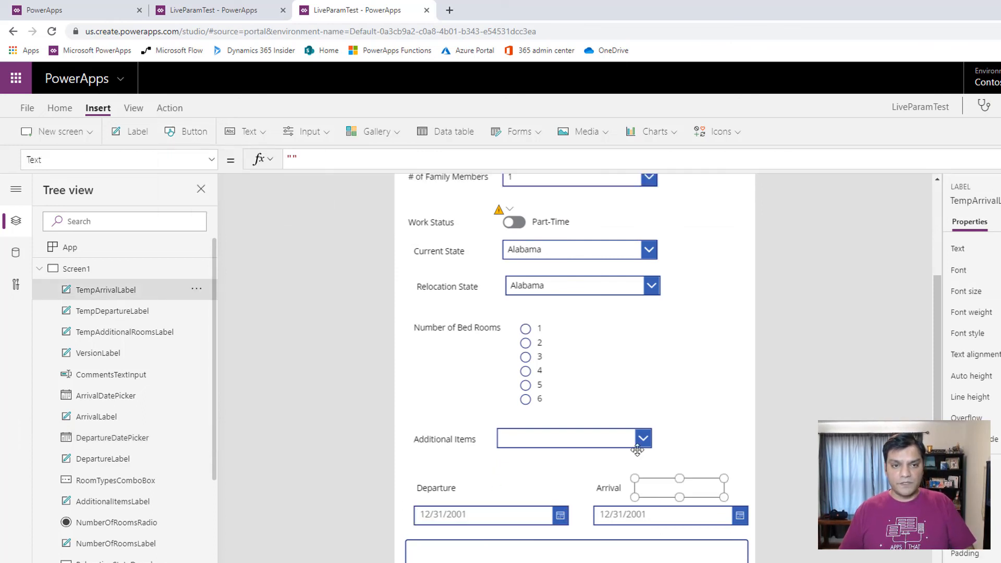
pyautogui.moveTo(344, 162); pyautogui.dragTo(259, 148)
pyautogui.write('Arriva')
pyautogui.press('Down')
pyautogui.press('Down')
pyautogui.press('Return')
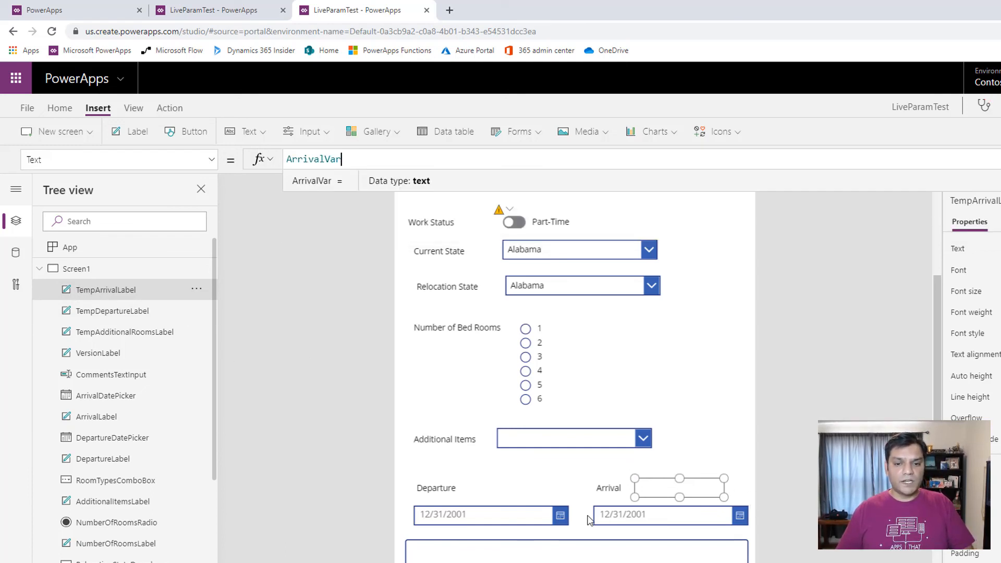
# Step: Replace the DefaultDate formula of ArrivalDatePicker with TempArrivalLabel.Text
pyautogui.click(618, 514)
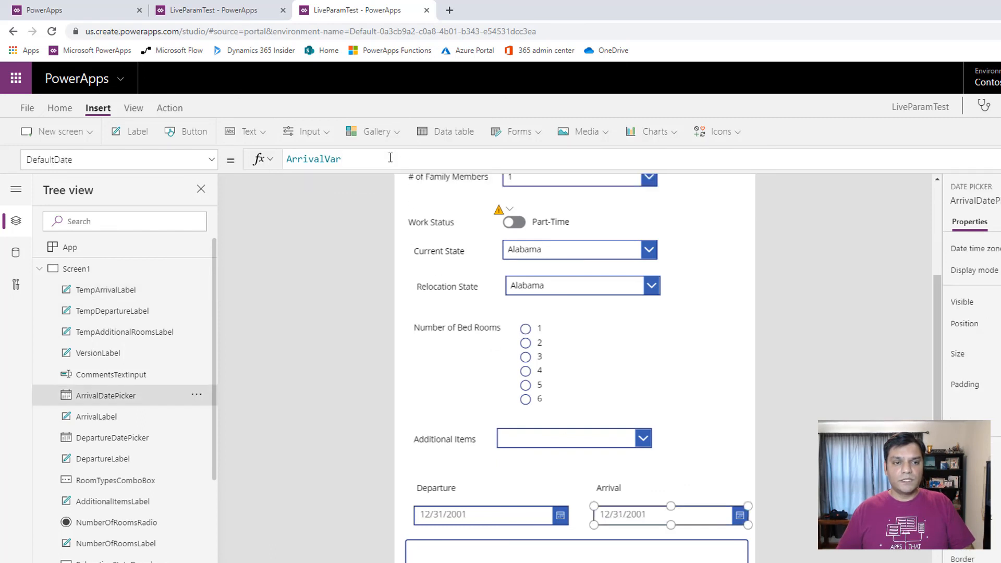
pyautogui.moveTo(377, 157); pyautogui.dragTo(197, 158)
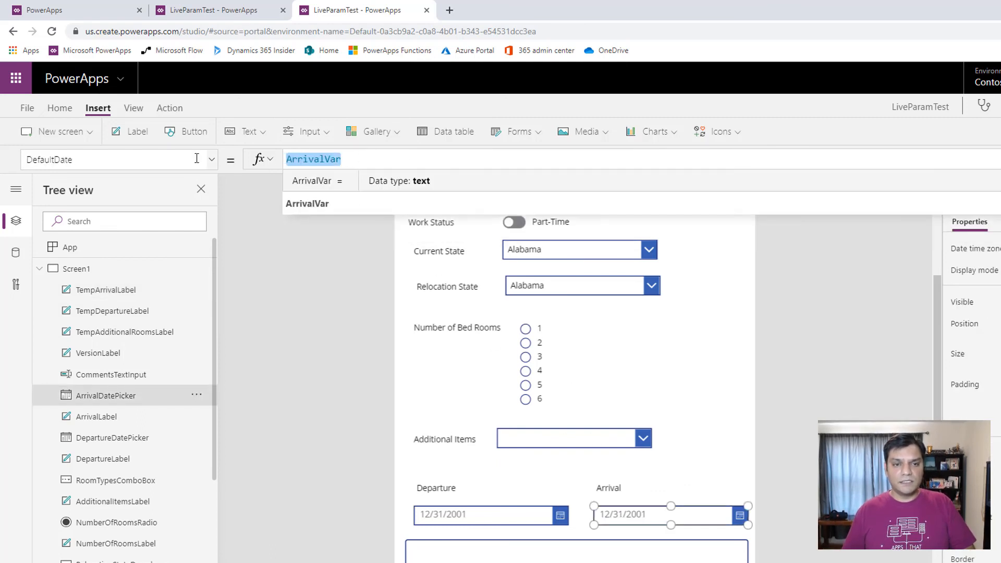
pyautogui.write('Temparr')
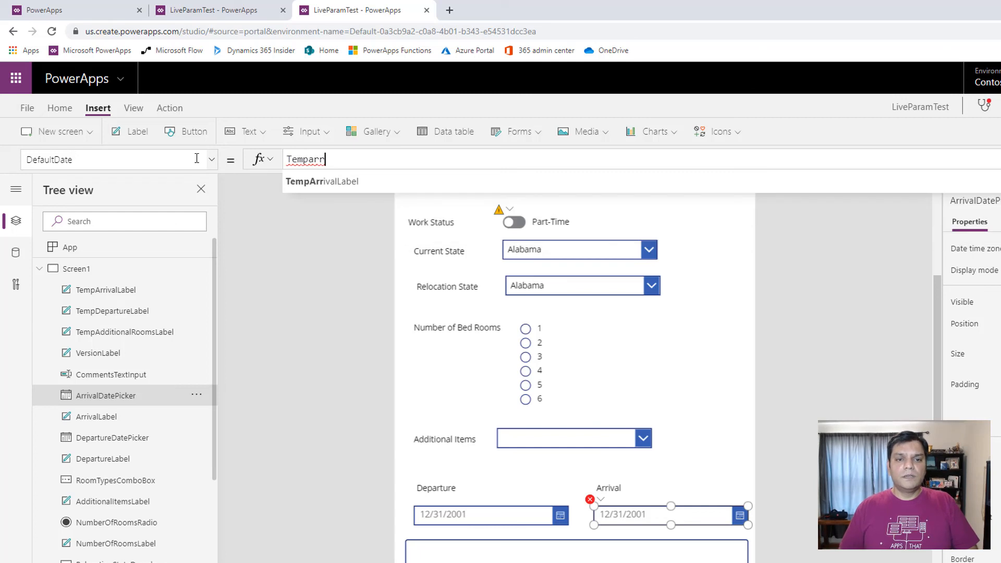
pyautogui.press('Tab')
pyautogui.write('.')
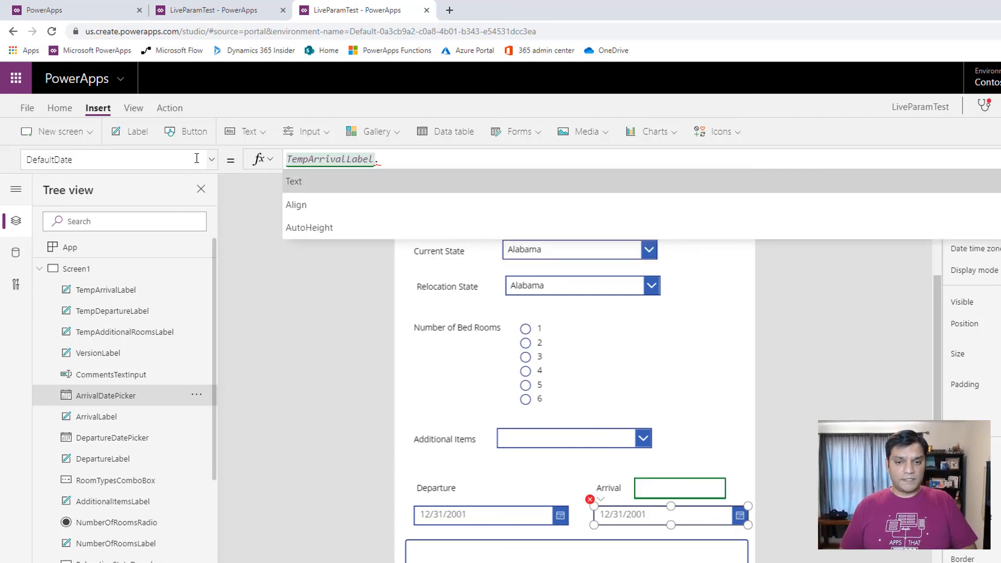
pyautogui.press('Tab')
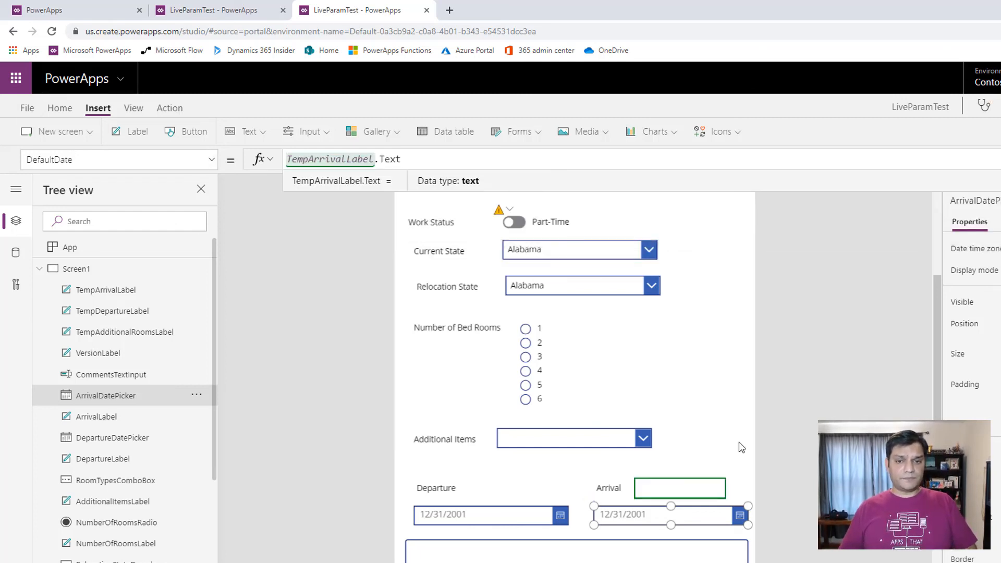
# Step: Update the version label's text at the top of the form to "V 2.0"
pyautogui.scroll(3, 738, 444)
pyautogui.click(729, 209)
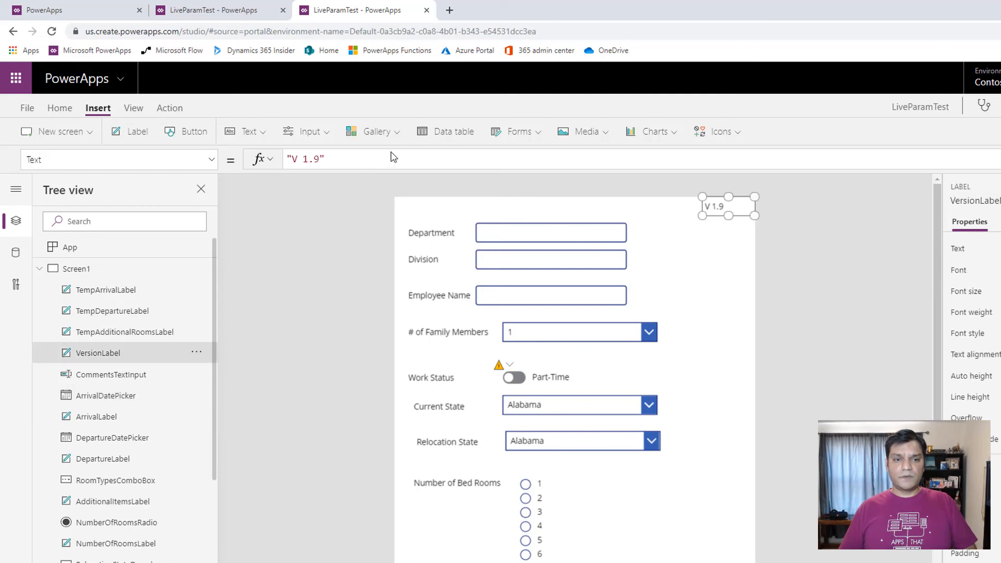
pyautogui.click(305, 159)
pyautogui.press('Delete')
pyautogui.write('2')
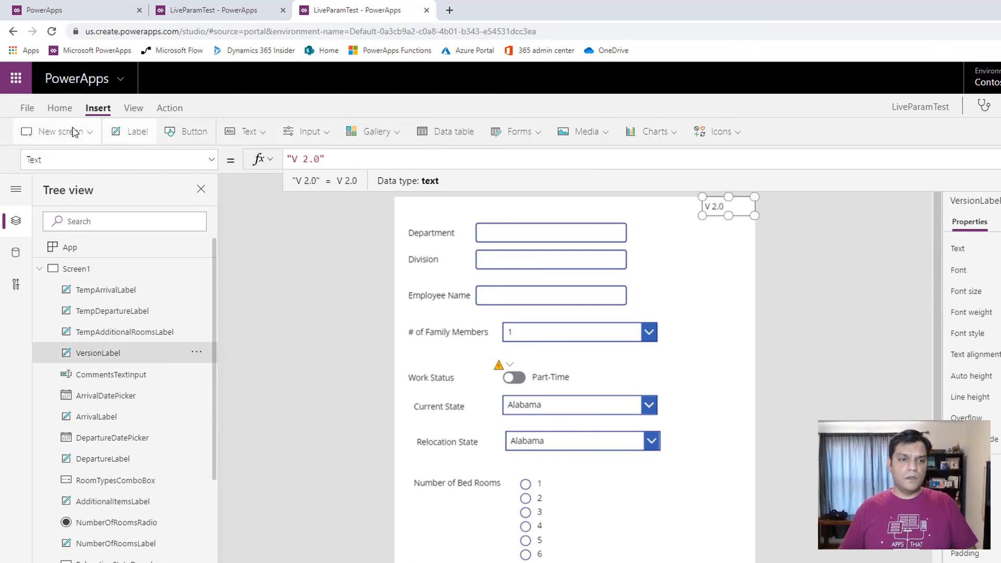
# Step: Save LiveParamTest and publish this version
pyautogui.click(27, 107)
pyautogui.click(192, 303)
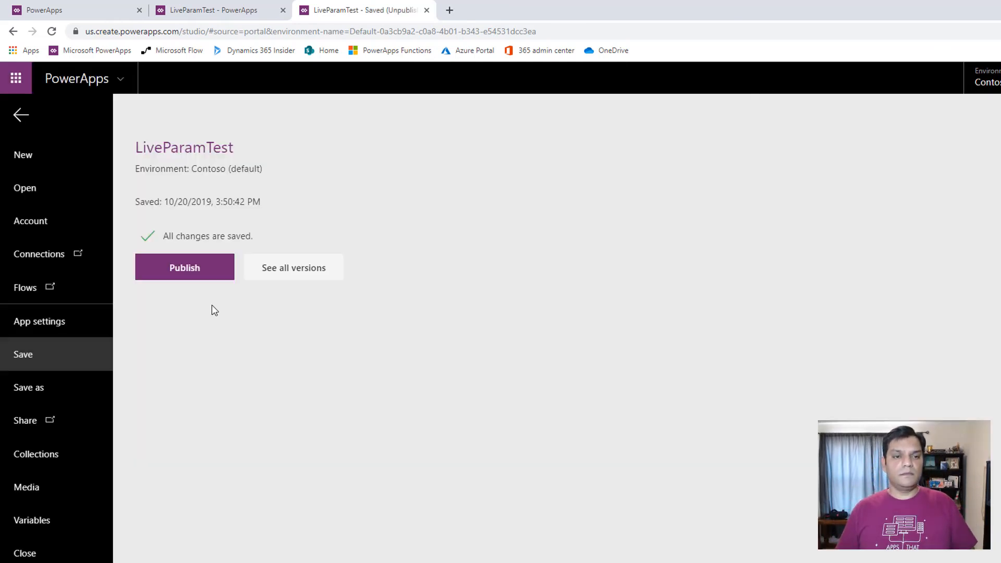
pyautogui.click(222, 262)
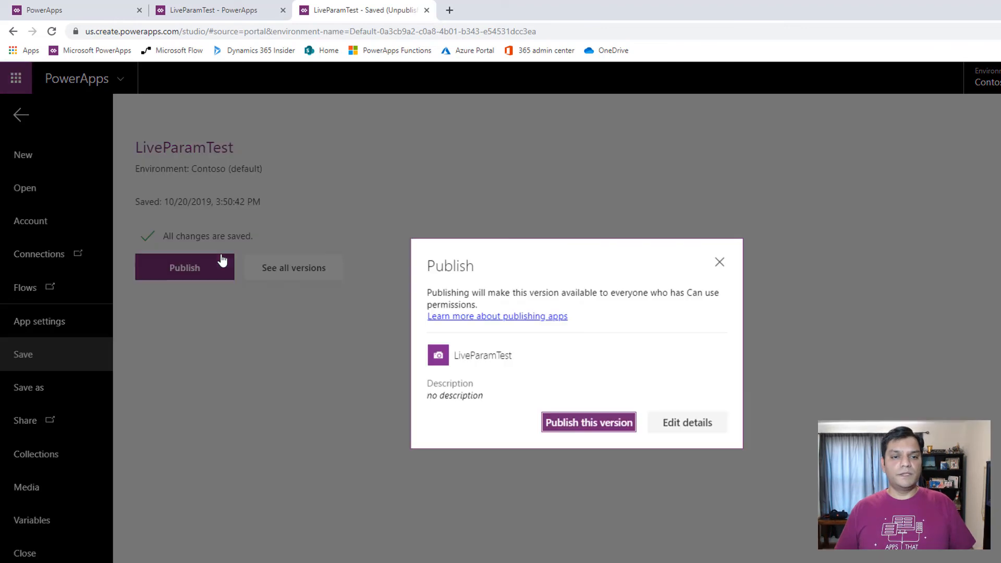
pyautogui.click(617, 425)
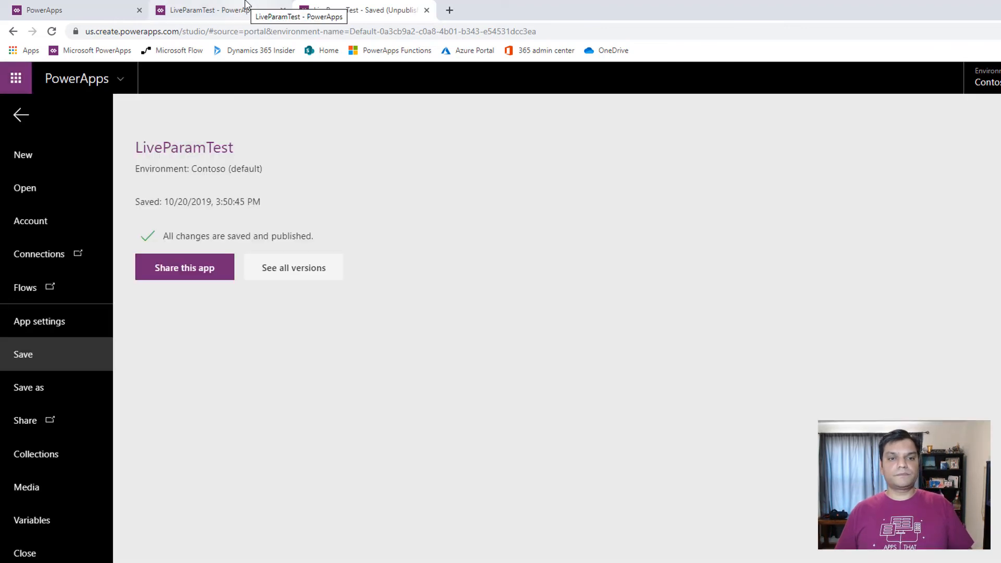
# Step: Switch to the running LiveParamTest app and reload it until the V 2.0 version loads
pyautogui.click(249, 9)
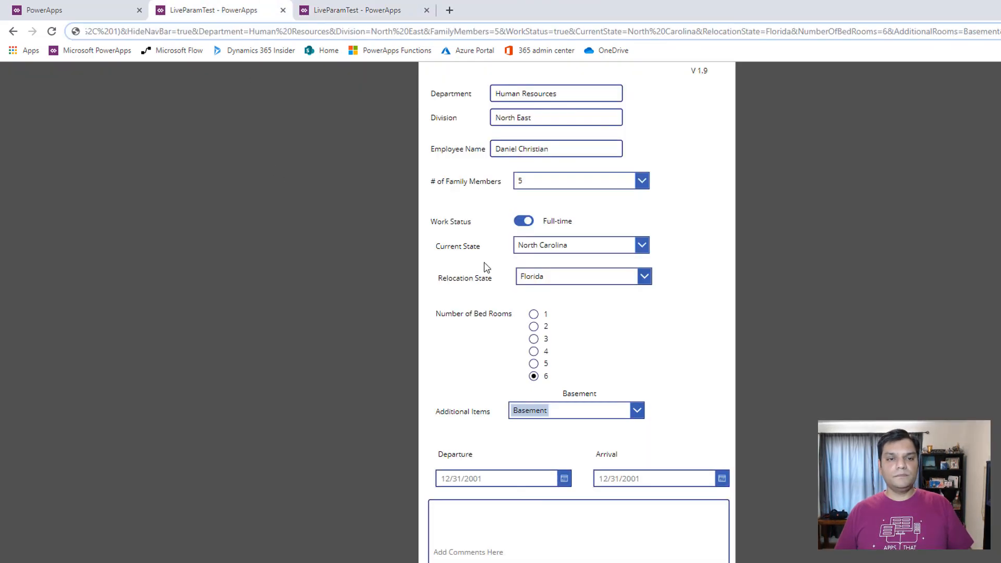
pyautogui.click(53, 33)
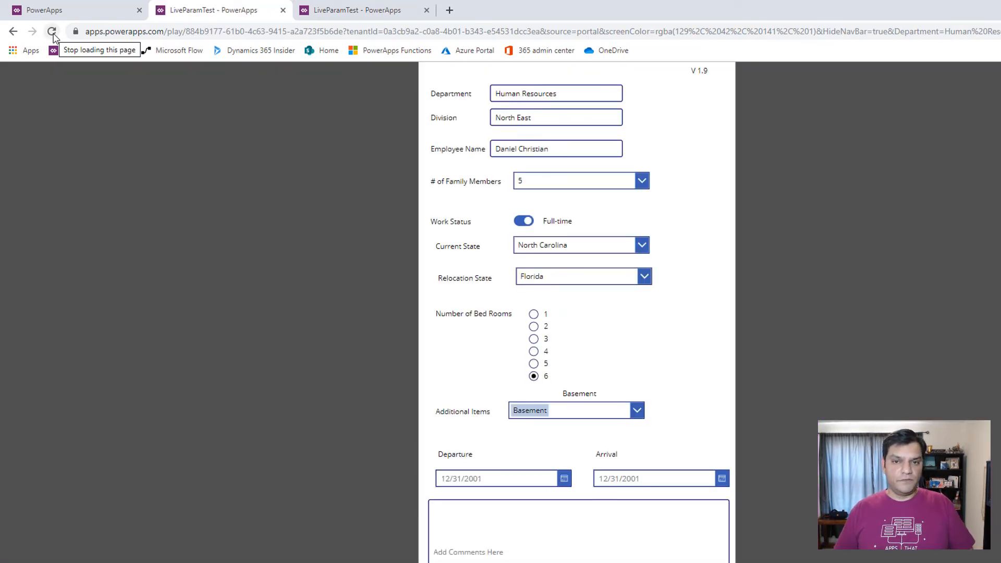
pyautogui.click(53, 32)
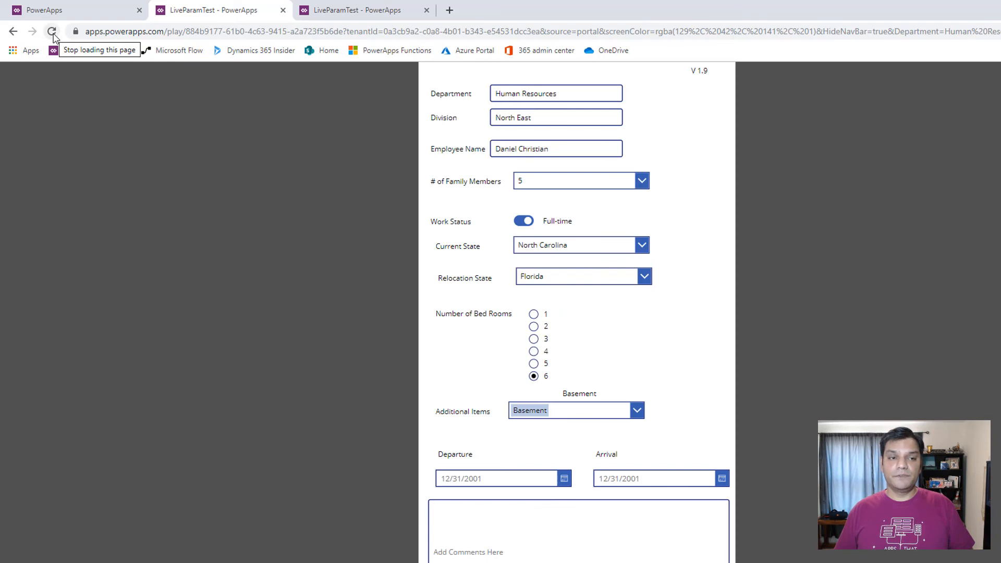
pyautogui.click(52, 33)
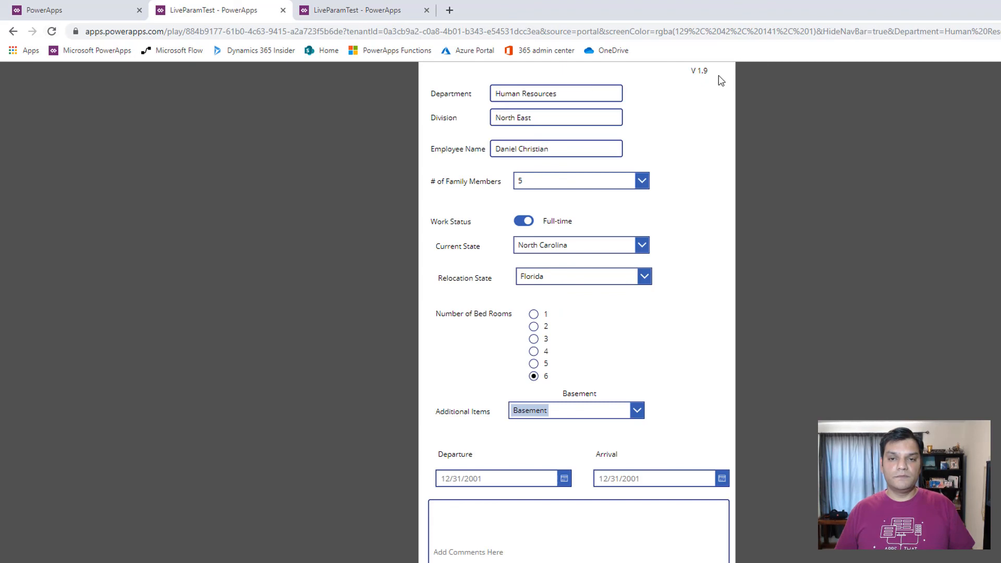
pyautogui.click(56, 33)
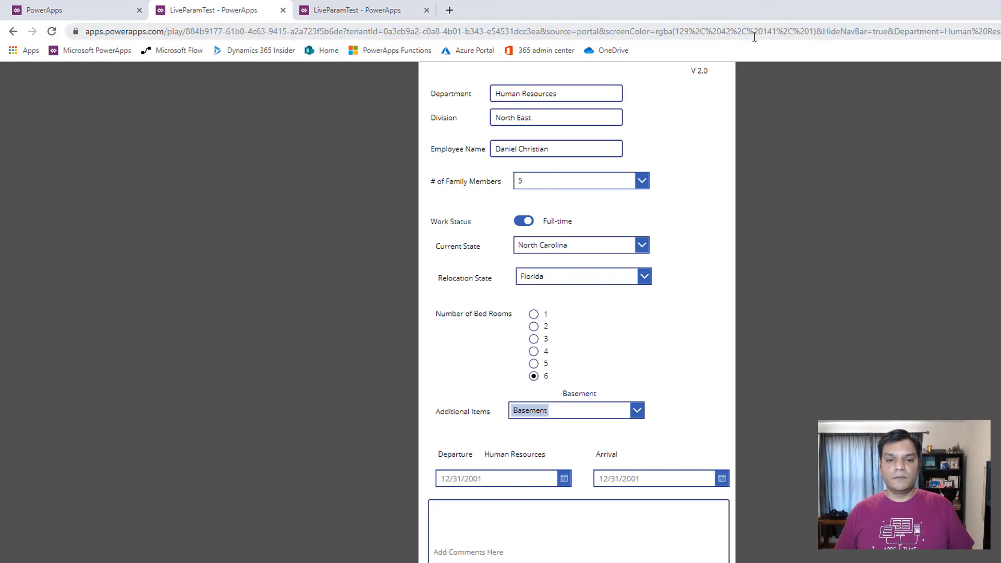
# Step: Remove the double quotes around the URL's DepartureDate value so it reads 10/21/2019, and reload the app
pyautogui.click(725, 30)
pyautogui.press('End')
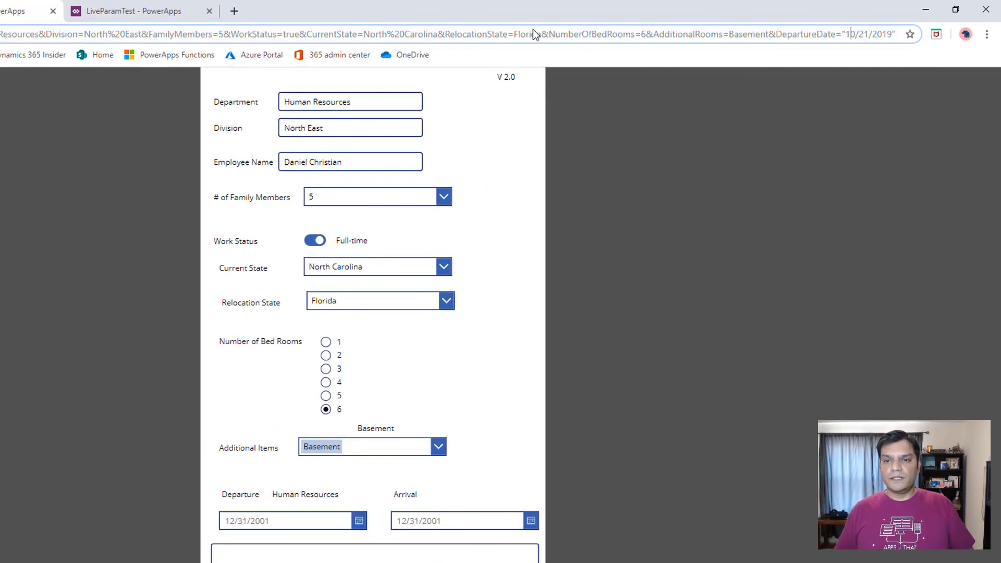
pyautogui.press('Delete')
pyautogui.press('End')
pyautogui.press('BackSpace')
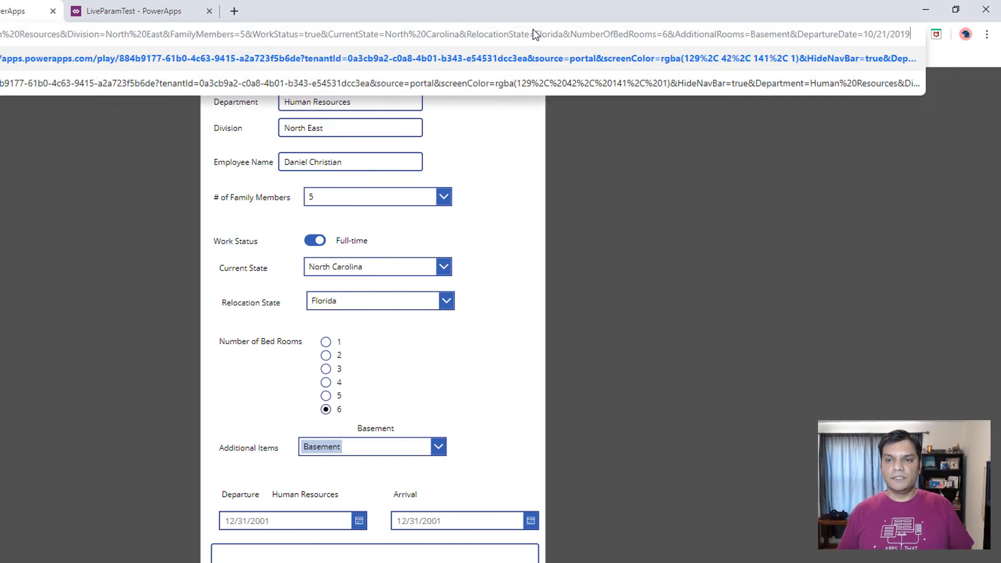
pyautogui.press('Return')
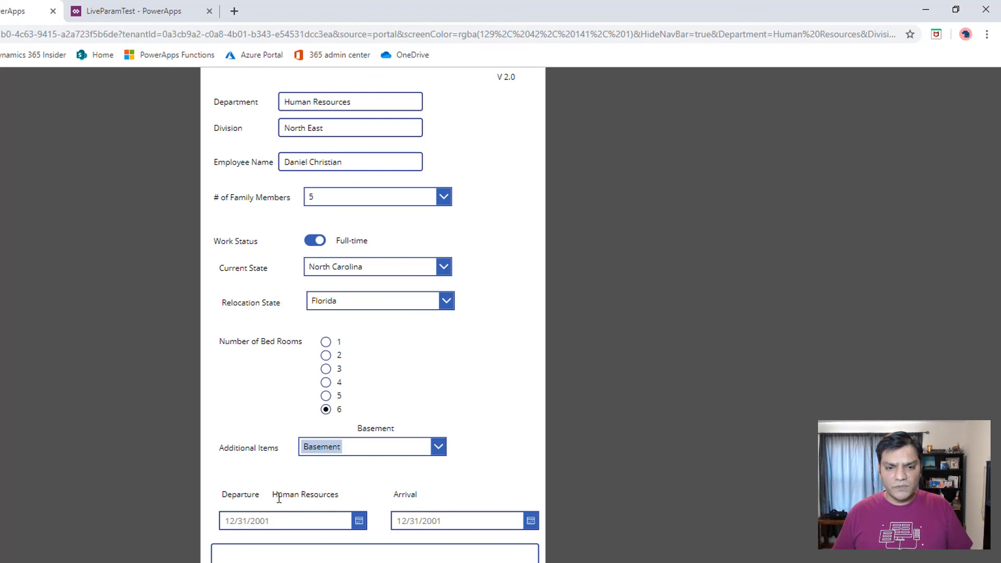
# Step: Check the DepartureDate parameter at the end of the app's URL and switch to the PowerApps apps list
pyautogui.click(571, 33)
pyautogui.press('End')
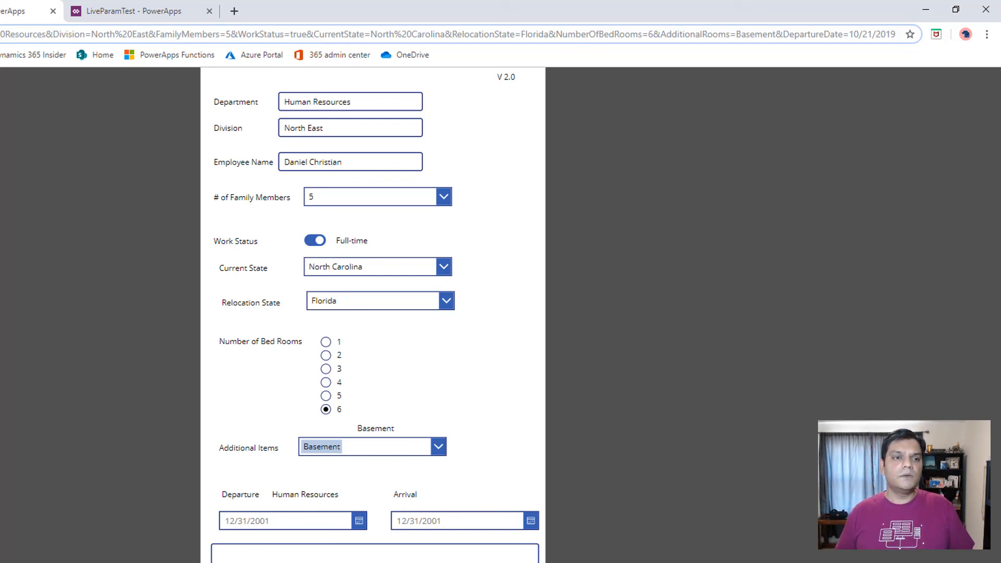
pyautogui.hotkey('ctrl', 'shift', 'Tab')
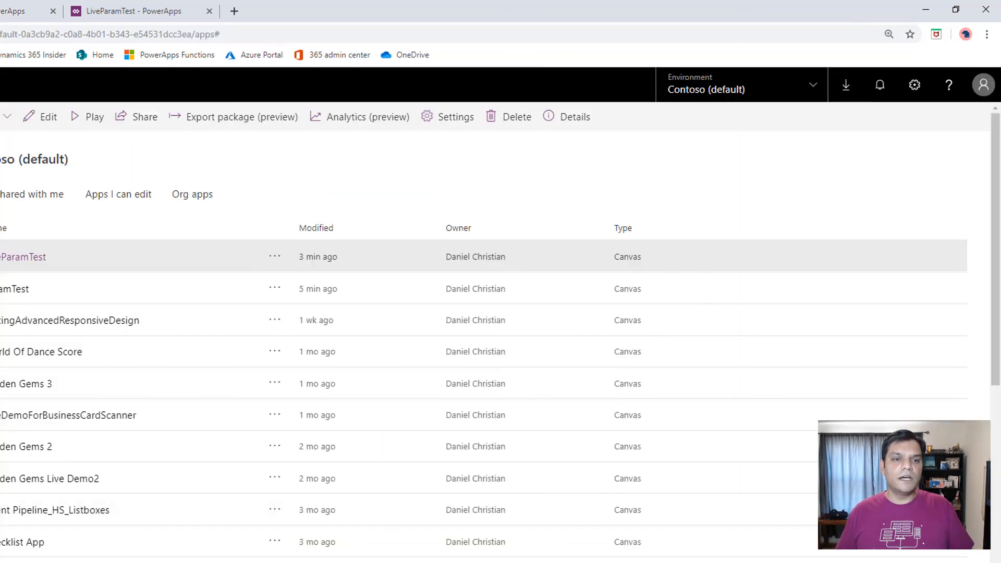
# Step: Switch to the LiveParamTest editor and set the temporary label beside Departure to display DepartureVar
pyautogui.click(115, 7)
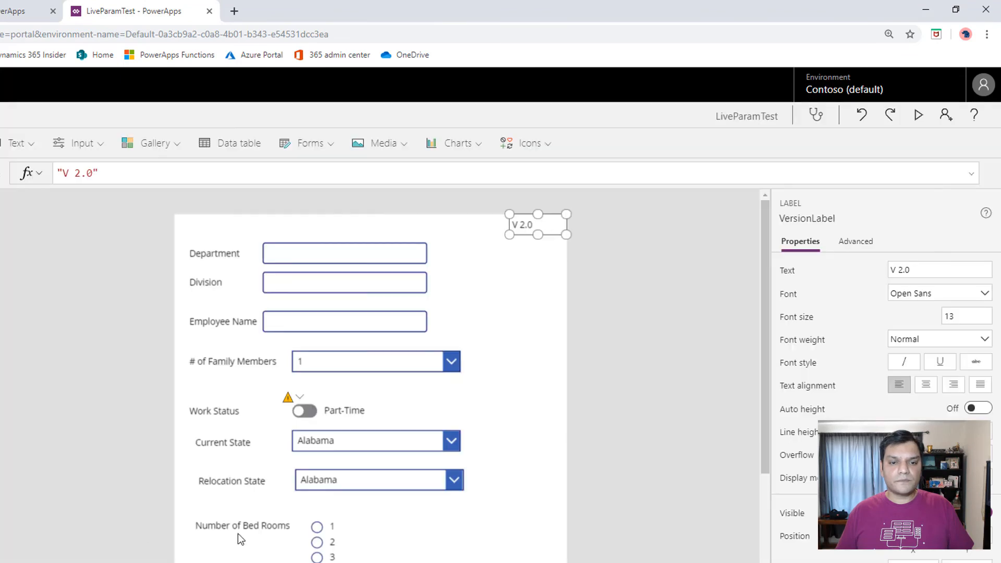
pyautogui.scroll(-5, 349, 527)
pyautogui.click(270, 417)
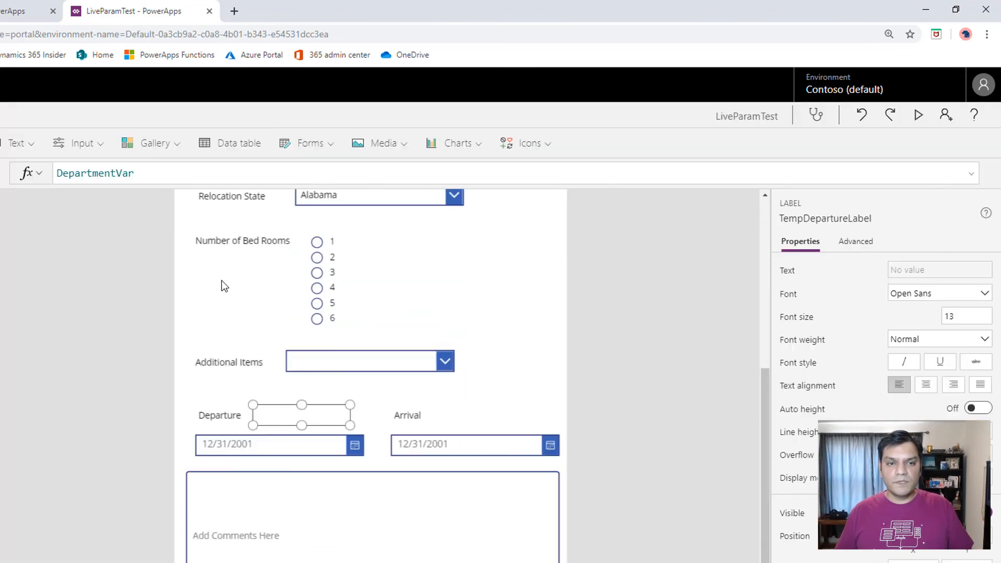
pyautogui.click(88, 173)
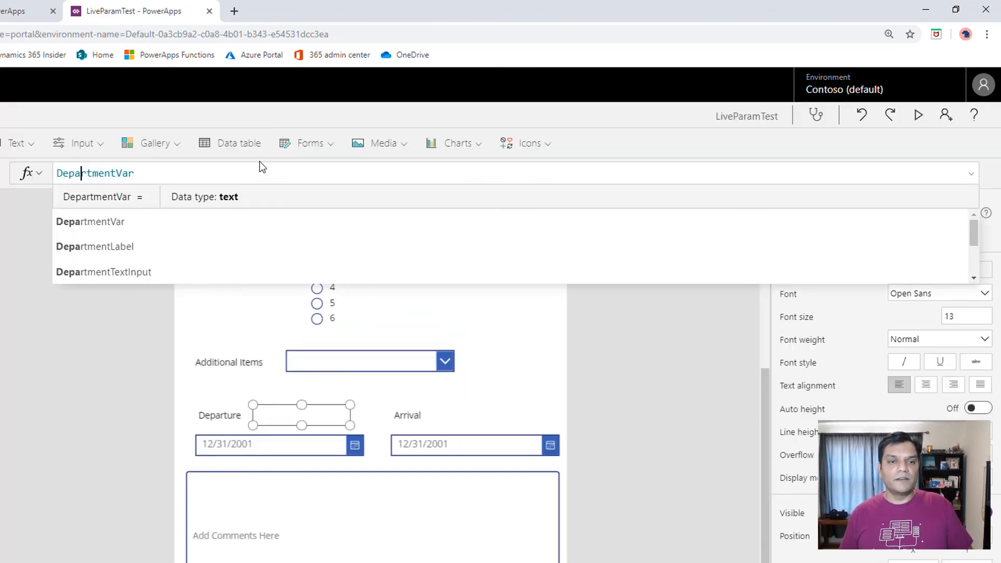
pyautogui.hotkey('ctrl', 'a')
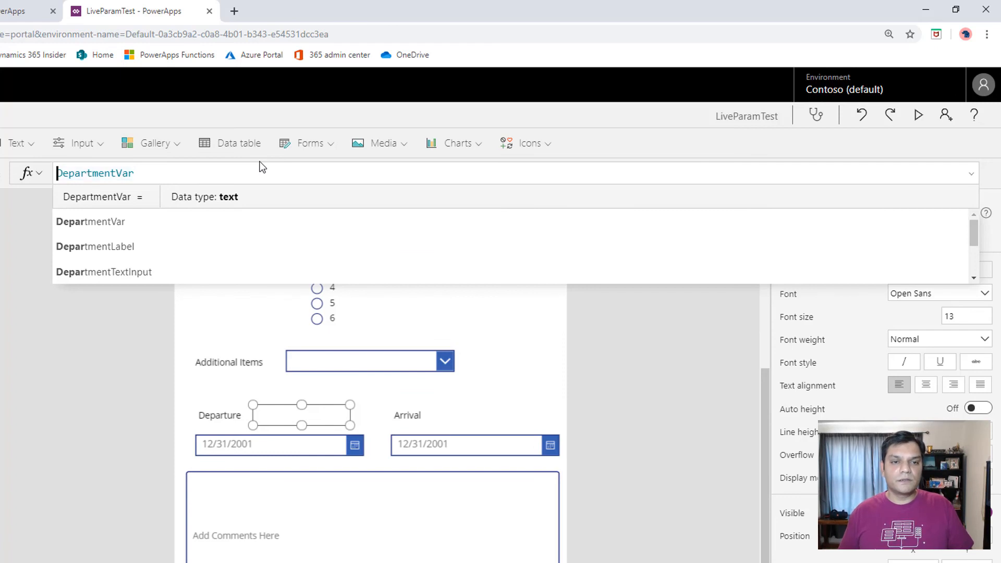
pyautogui.write('Depart')
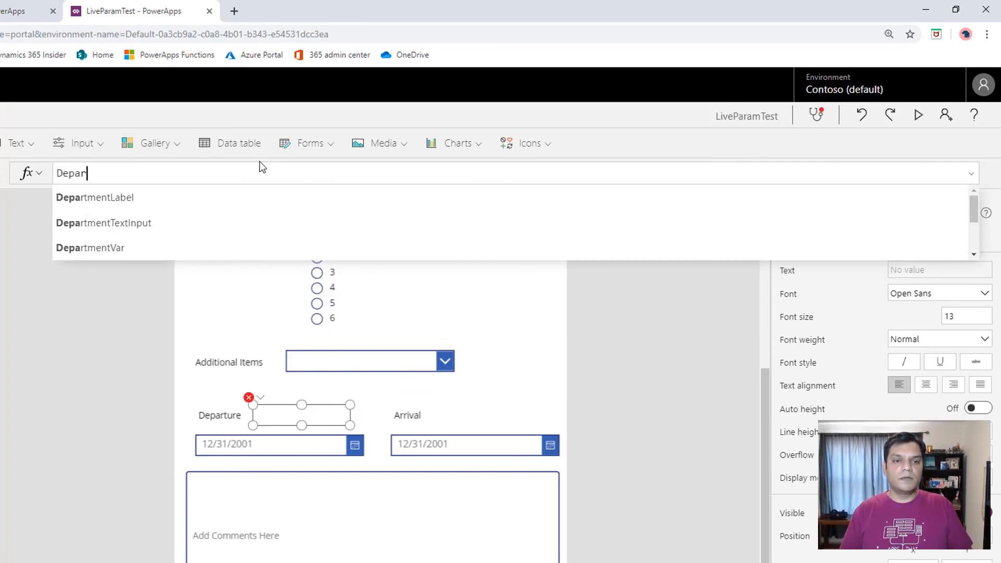
pyautogui.press('Down')
pyautogui.press('Down')
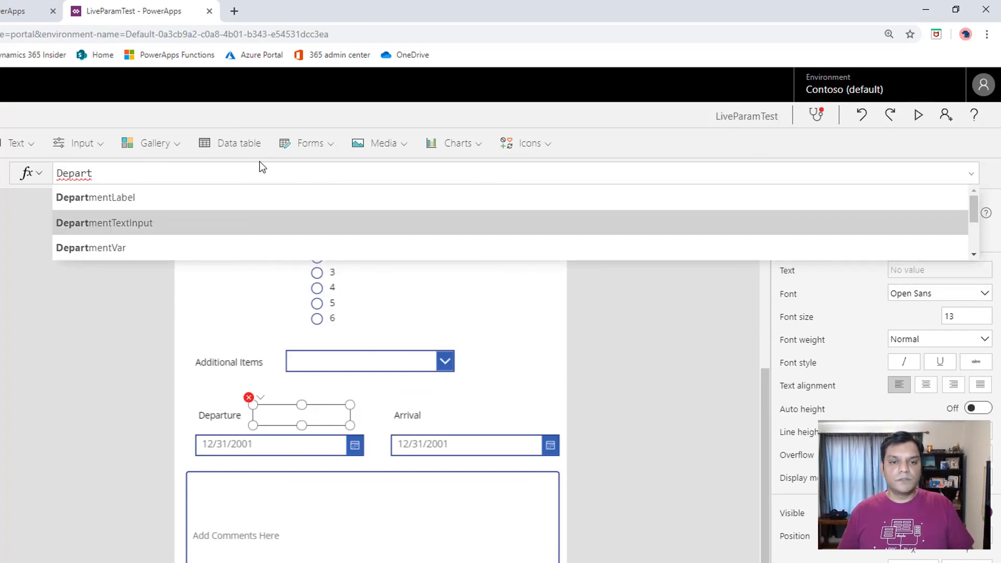
pyautogui.press('Up')
pyautogui.press('Up')
pyautogui.press('Down')
pyautogui.press('Down')
pyautogui.press('Down')
pyautogui.press('Down')
pyautogui.press('Down')
pyautogui.press('Tab')
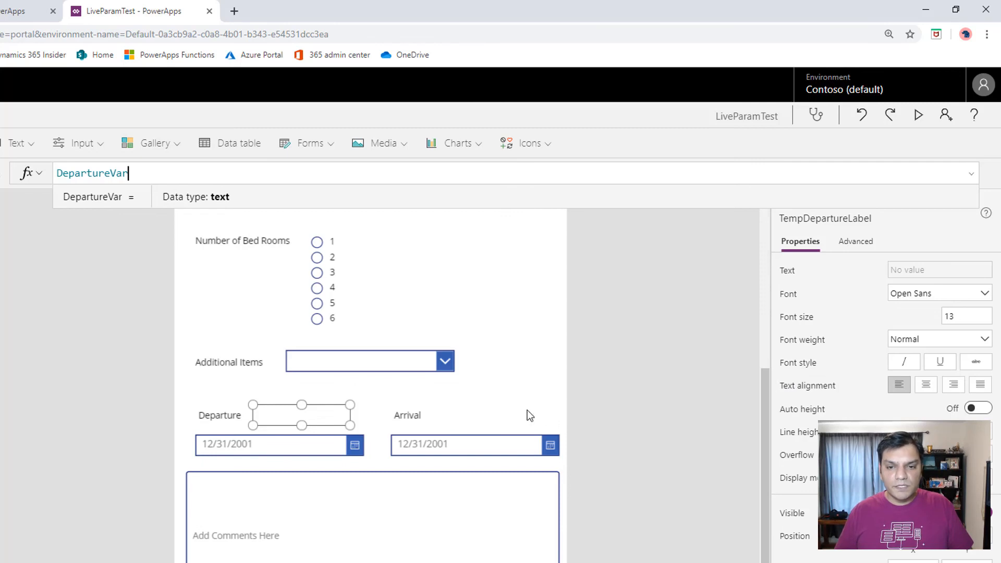
# Step: Check the formula of the temporary label beside Arrival and set the version label's text to V 2.1
pyautogui.click(504, 422)
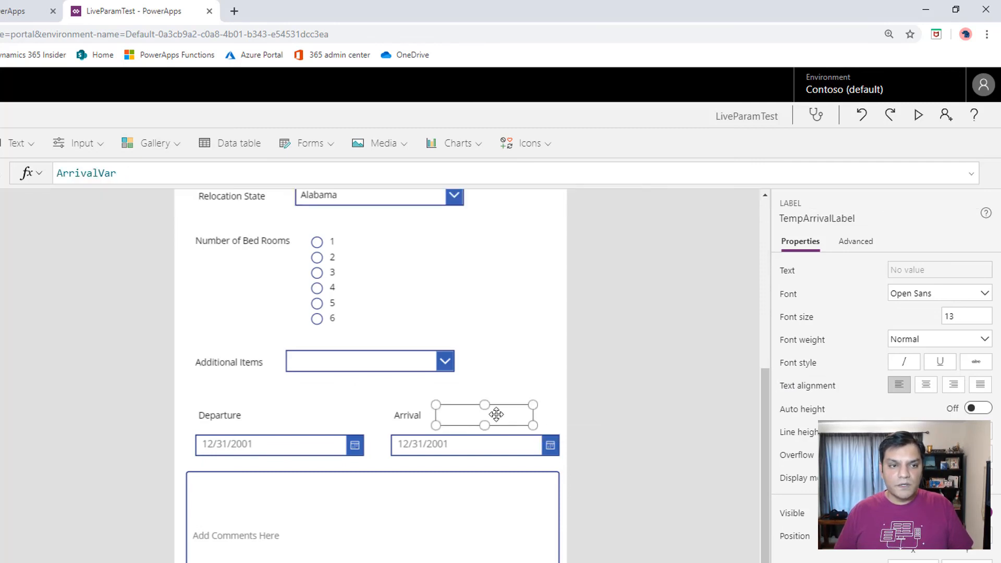
pyautogui.scroll(5, 196, 305)
pyautogui.click(523, 224)
pyautogui.click(86, 175)
pyautogui.press('Delete')
pyautogui.write('1')
# Step: Save LiveParamTest with the corrected Departure label and publish this version
pyautogui.hotkey('ctrl', 's')
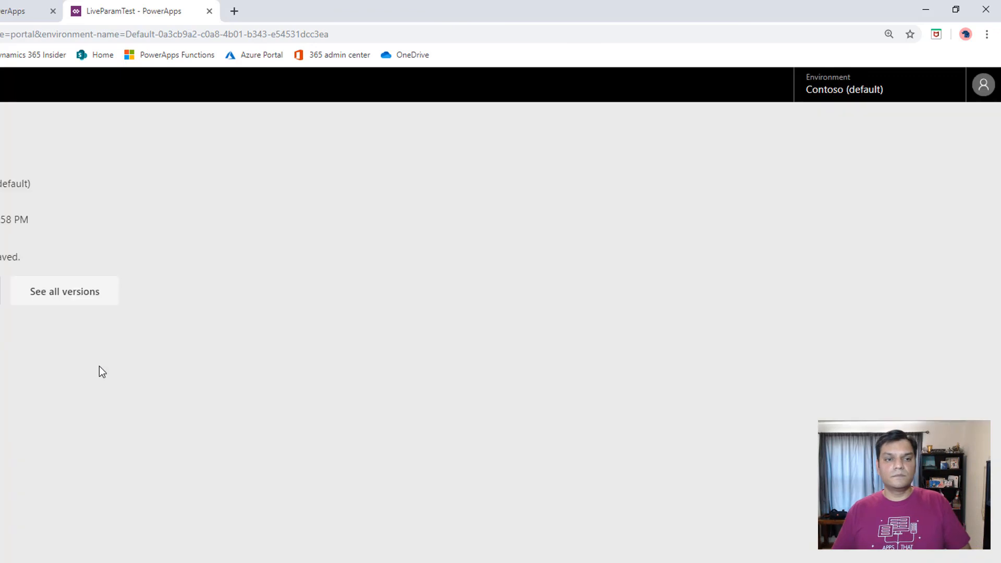
pyautogui.click(2, 291)
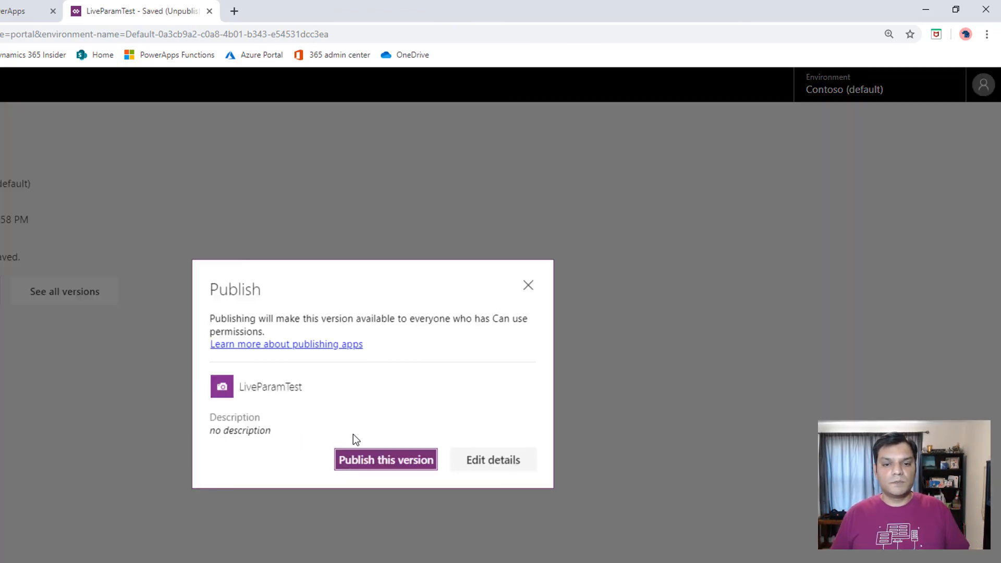
pyautogui.click(374, 461)
# Step: Switch to the running LiveParamTest app and reload it until the V 2.1 version loads
pyautogui.click(4, 8)
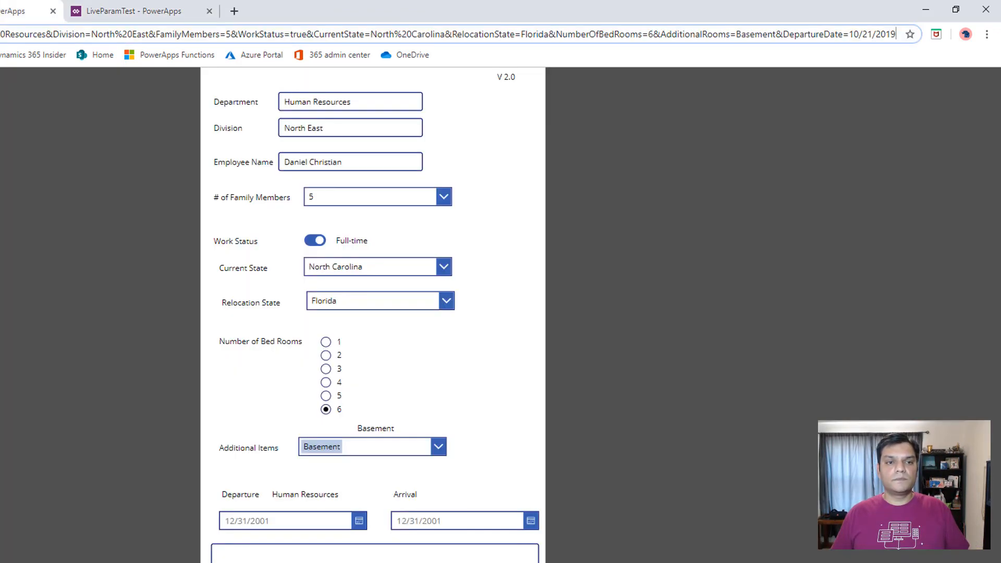
pyautogui.press('Return')
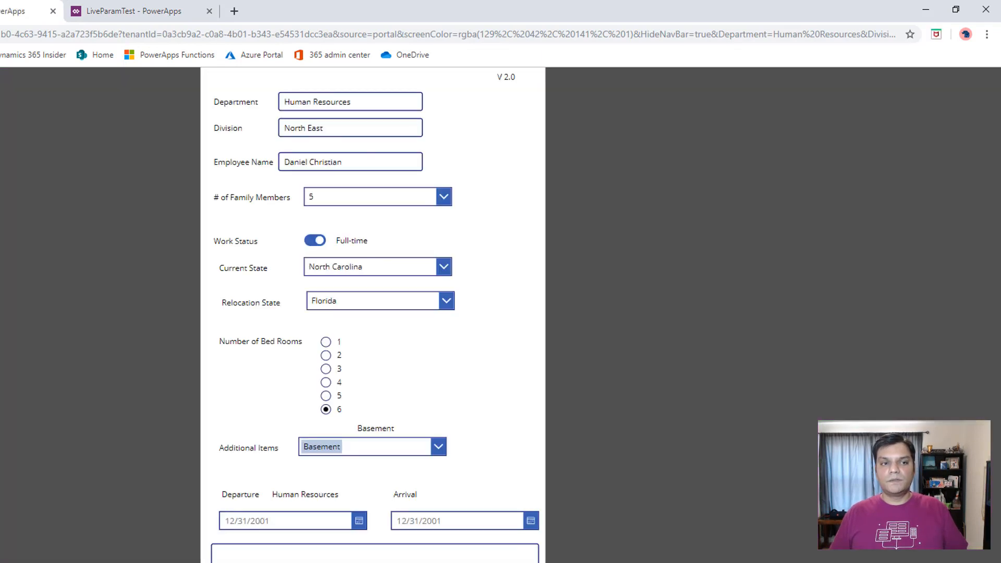
pyautogui.press('F5')
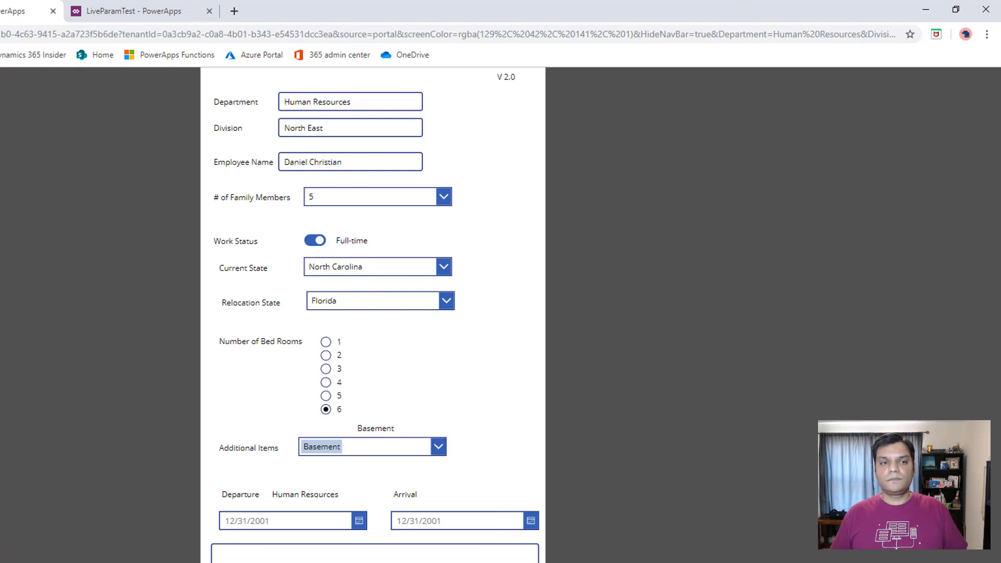
pyautogui.press('F5')
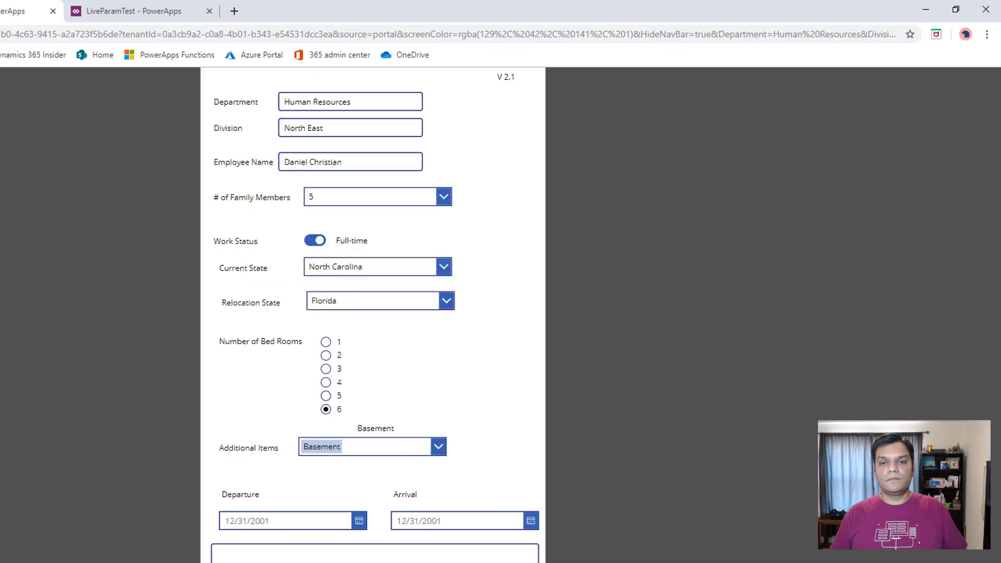
# Step: Erase the DepartureDate value at the end of the app's URL, re-enter it as 10/21/2019 and reload the app
pyautogui.click(586, 32)
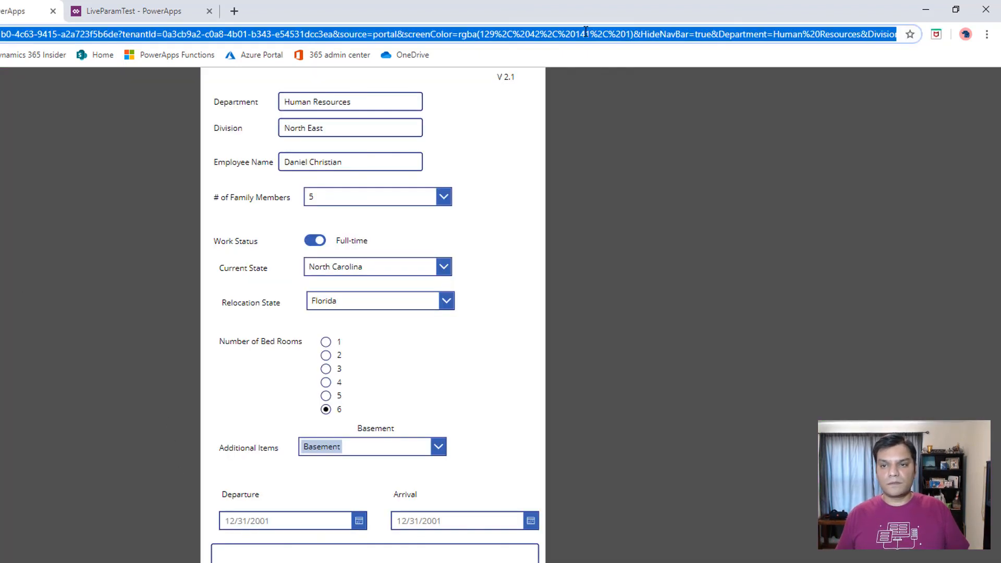
pyautogui.press('End')
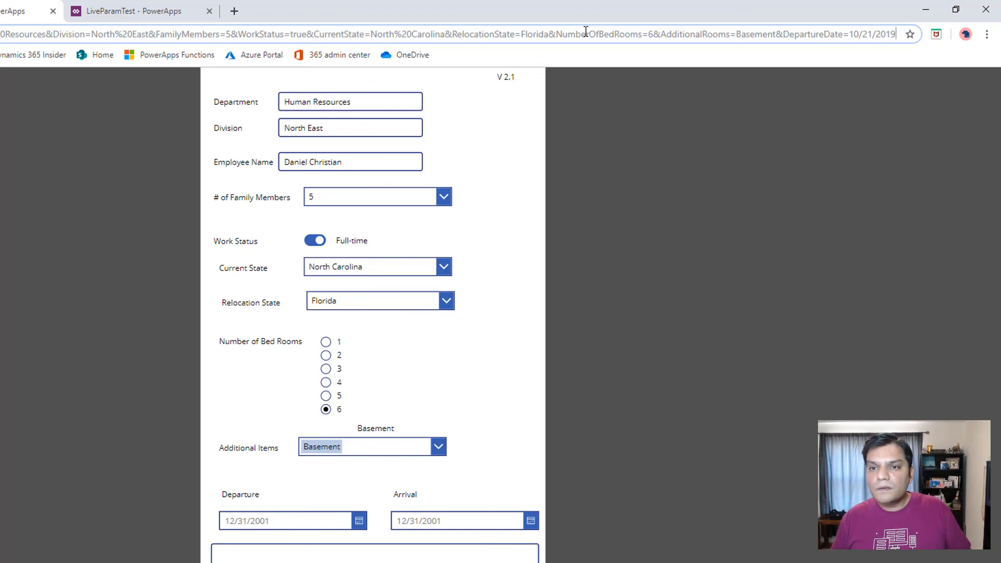
pyautogui.press('BackSpace')
pyautogui.press('BackSpace')
pyautogui.press('BackSpace')
pyautogui.press('BackSpace')
pyautogui.press('BackSpace')
pyautogui.press('BackSpace')
pyautogui.press('BackSpace')
pyautogui.press('BackSpace')
pyautogui.press('BackSpace')
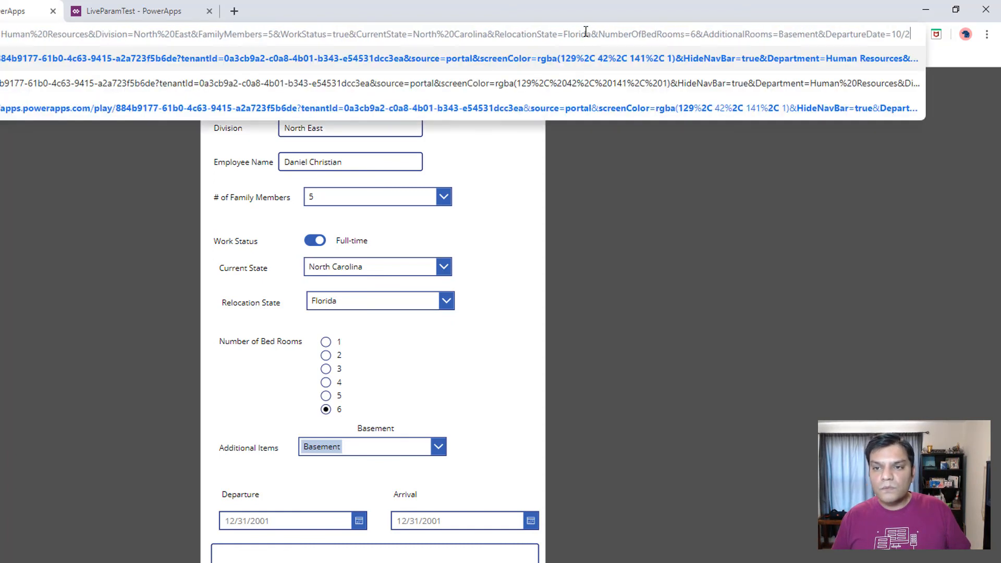
pyautogui.press('BackSpace')
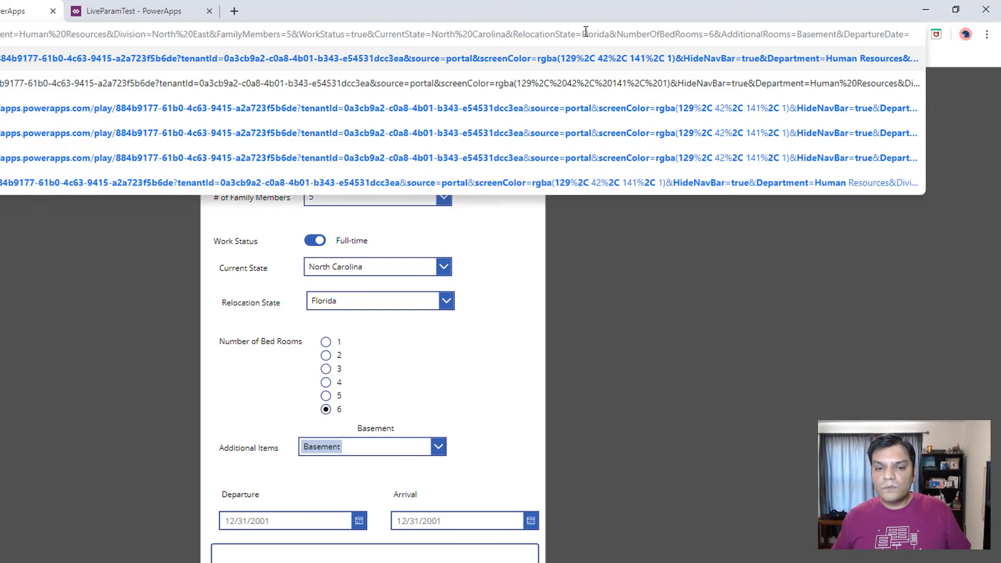
pyautogui.write('10/21/2019')
pyautogui.press('Return')
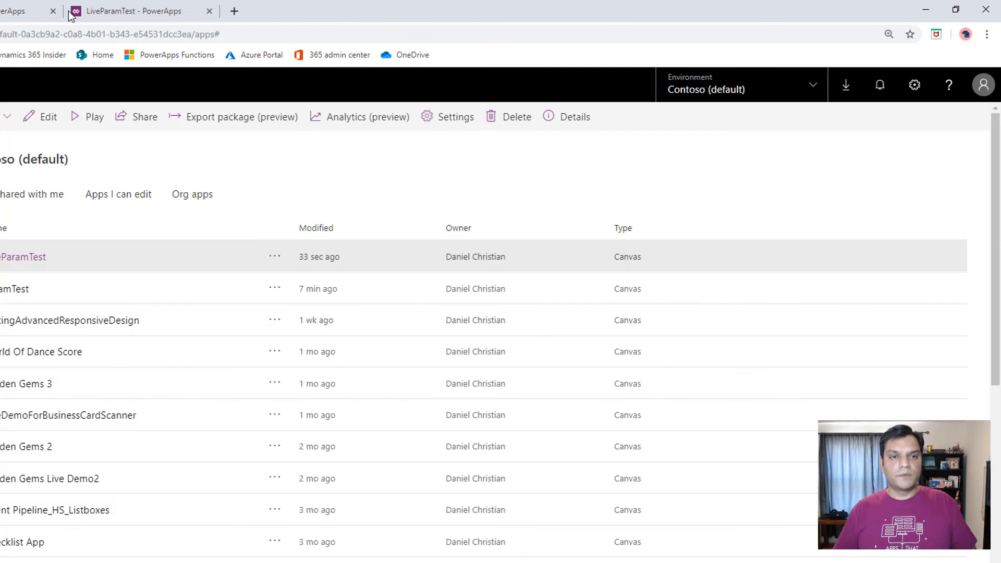
# Step: Return to the editor, check the temporary Departure label's formula and expand the App object's formula containing the Param calls
pyautogui.click(153, 7)
pyautogui.scroll(-5, 145, 405)
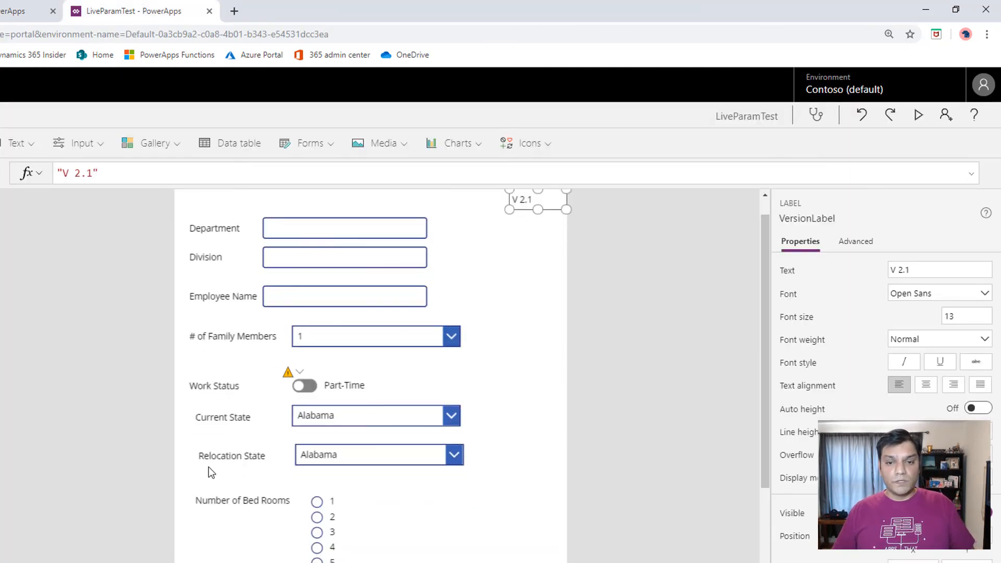
pyautogui.click(302, 418)
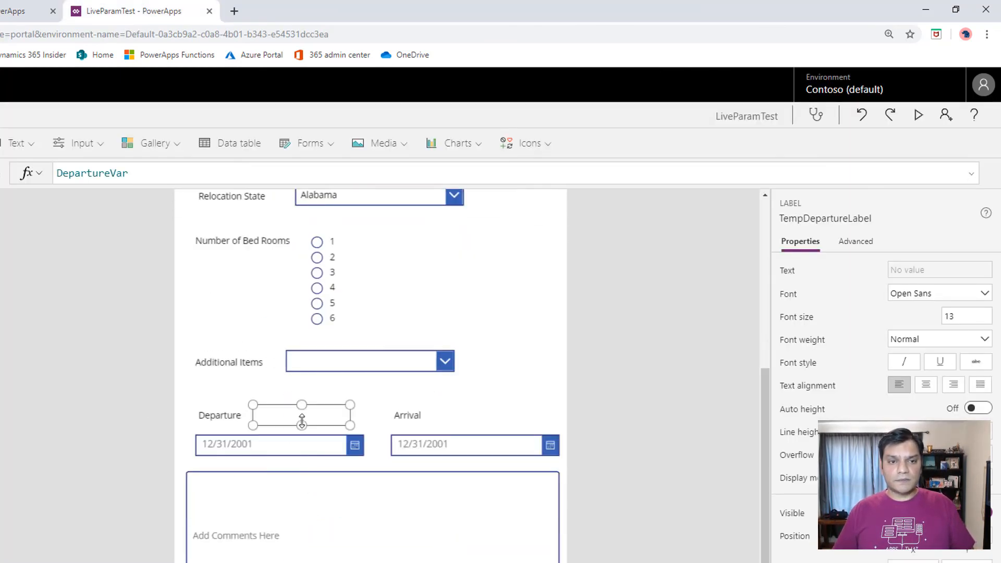
pyautogui.scroll(1, 111, 346)
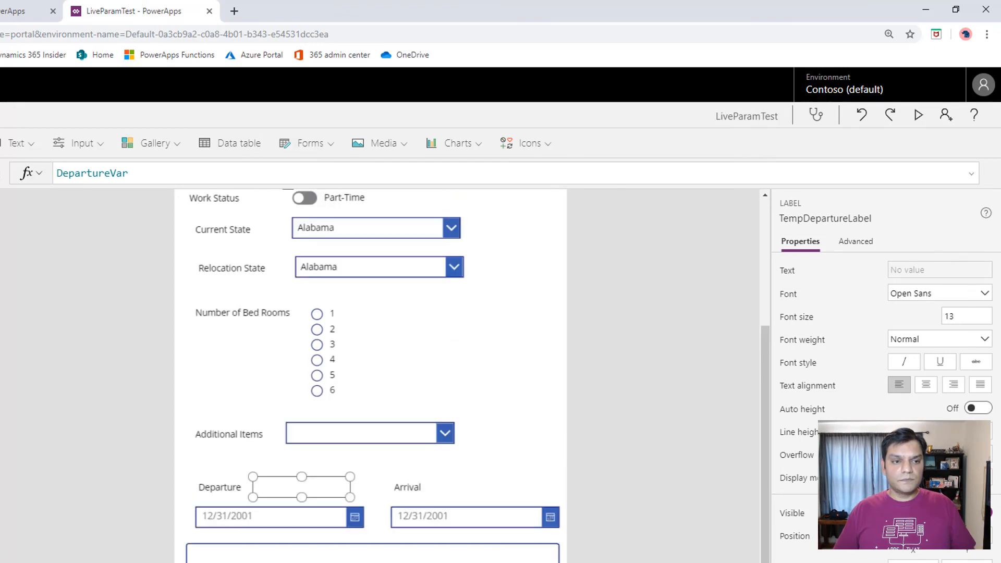
pyautogui.click(0, 261)
pyautogui.click(971, 174)
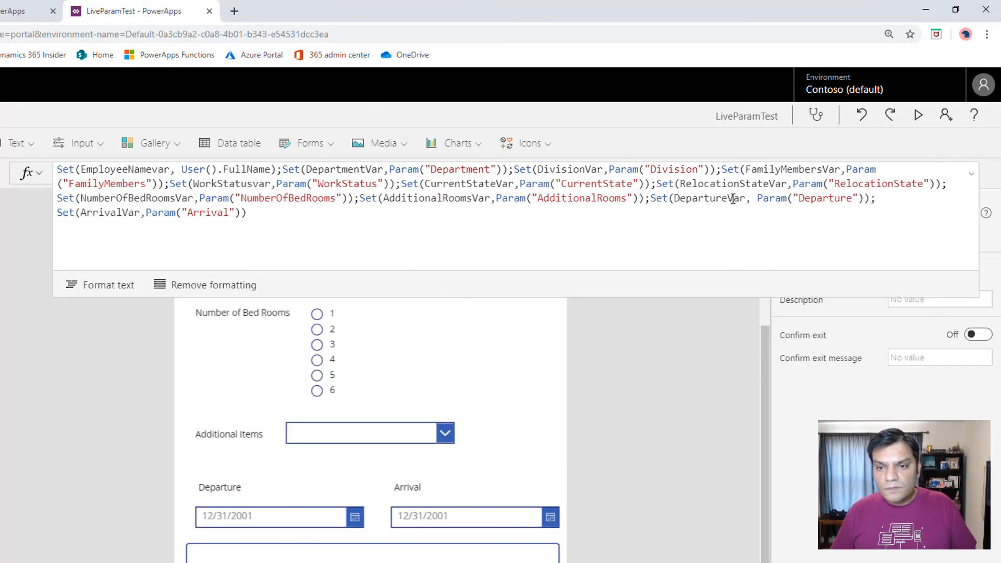
# Step: Rename the parameters in the App formula to "DepartureDate" for DepartureVar and "ArrivalDate" for ArrivalVar
pyautogui.doubleClick(706, 199)
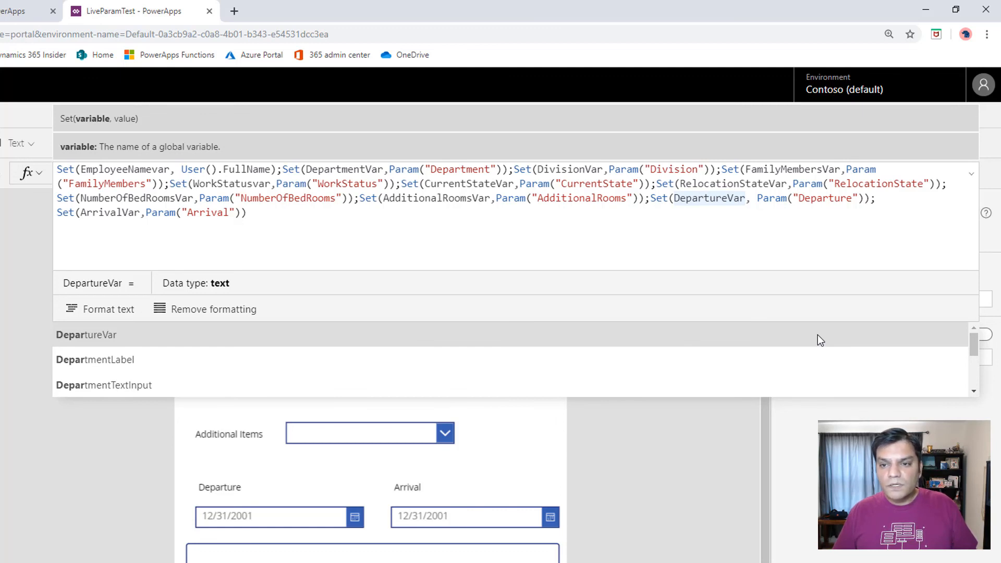
pyautogui.click(851, 195)
pyautogui.write('Date')
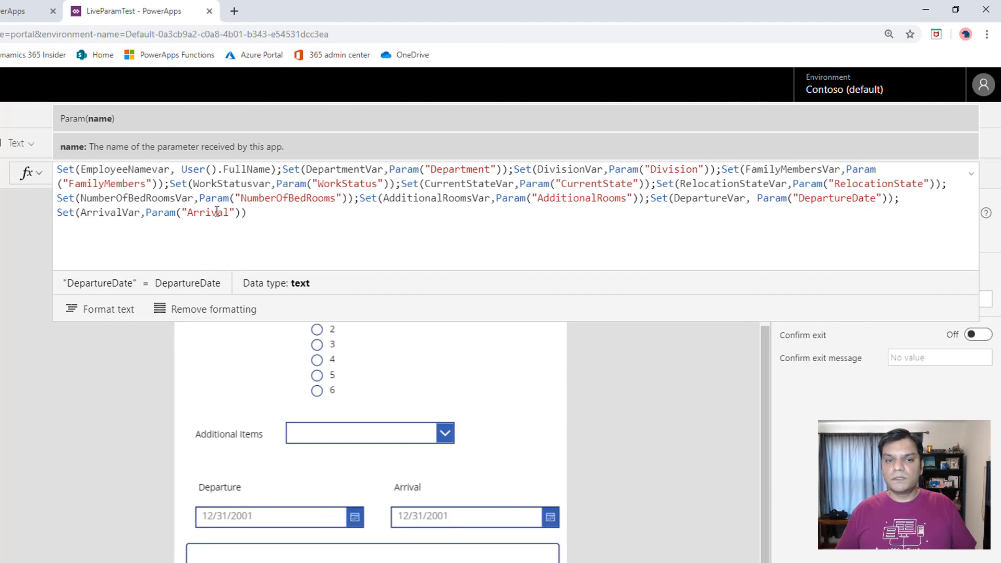
pyautogui.press('BackSpace')
pyautogui.press('BackSpace')
pyautogui.press('BackSpace')
pyautogui.press('BackSpace')
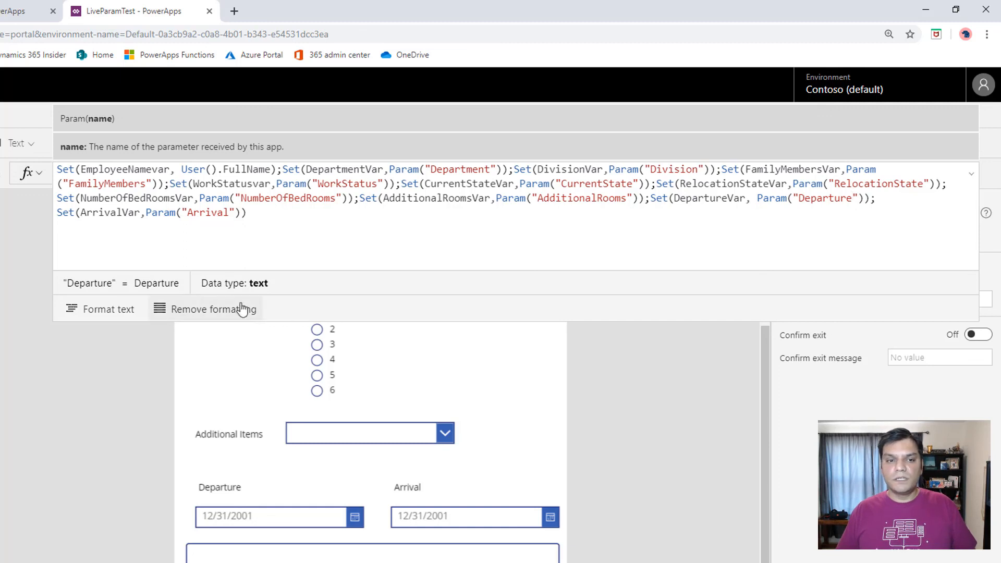
pyautogui.write('D')
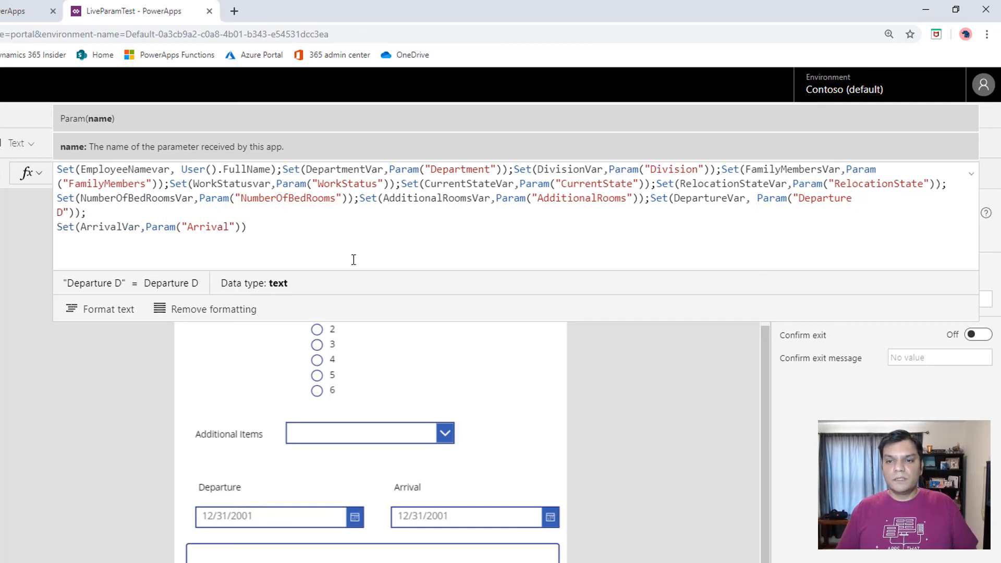
pyautogui.press('BackSpace')
pyautogui.press('BackSpace')
pyautogui.write('Departure')
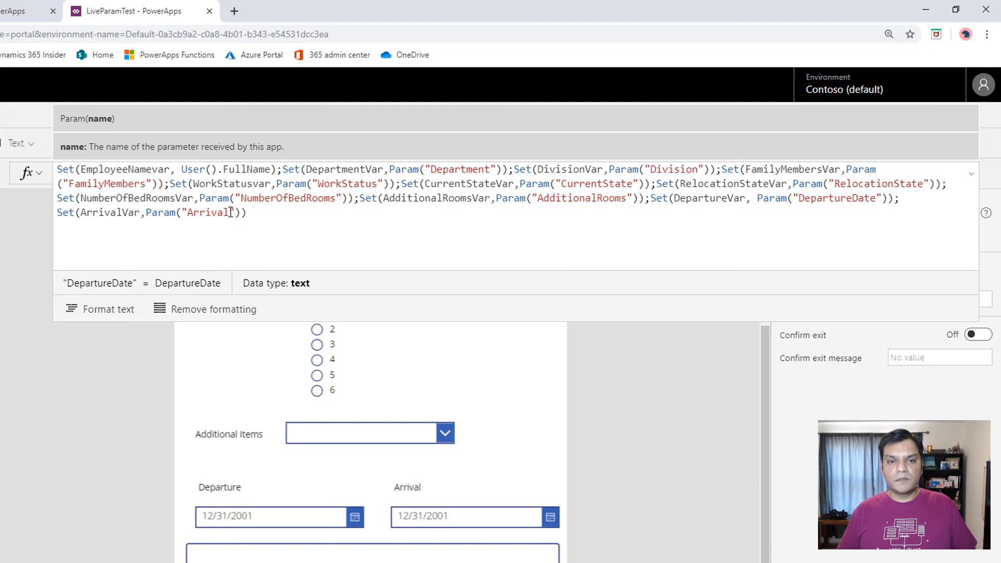
pyautogui.write('Date')
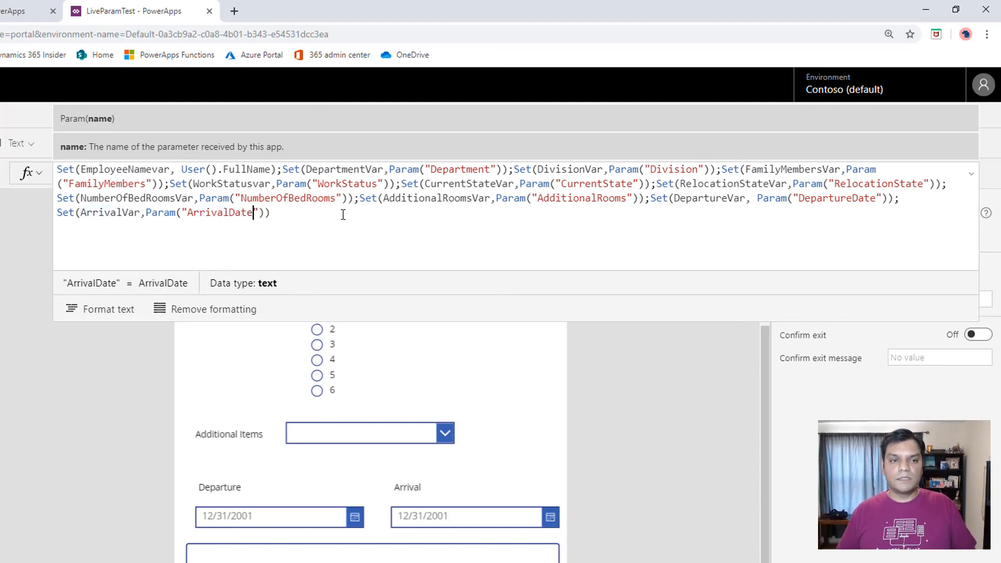
# Step: Save LiveParamTest with the renamed date parameters and publish it
pyautogui.hotkey('ctrl', 's')
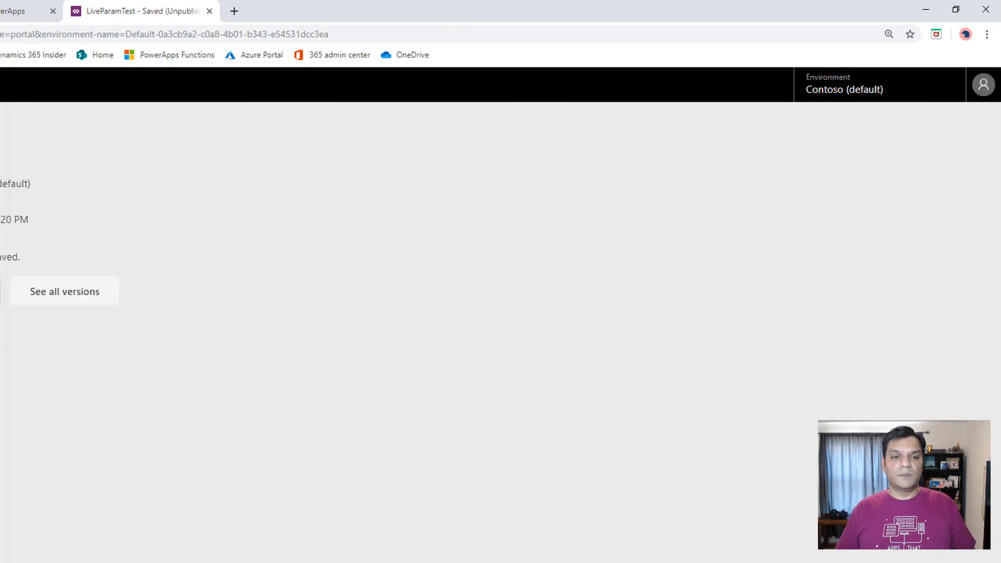
pyautogui.click(1, 290)
pyautogui.click(386, 459)
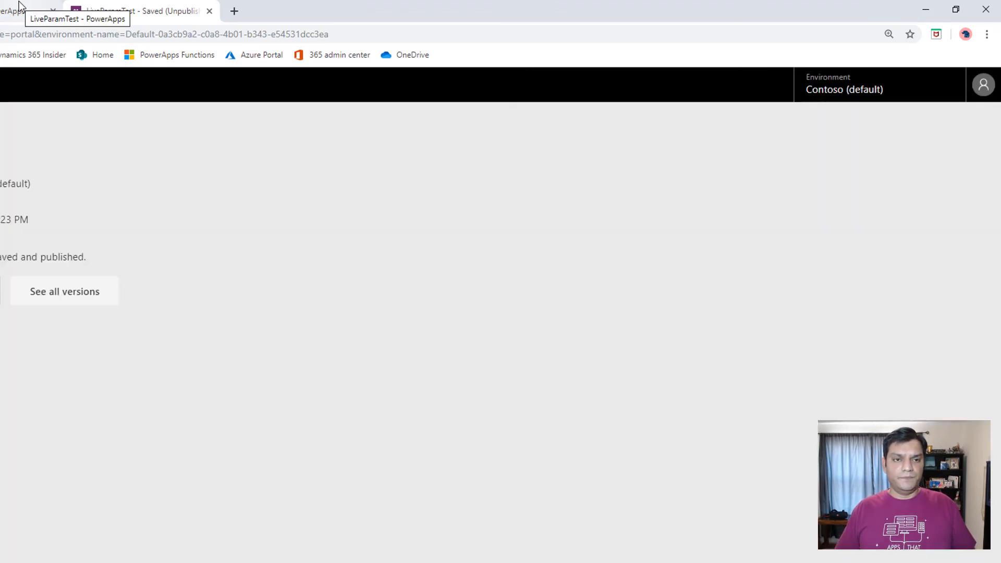
# Step: Switch to the running app and reload it until the Departure date is filled from the URL
pyautogui.click(20, 6)
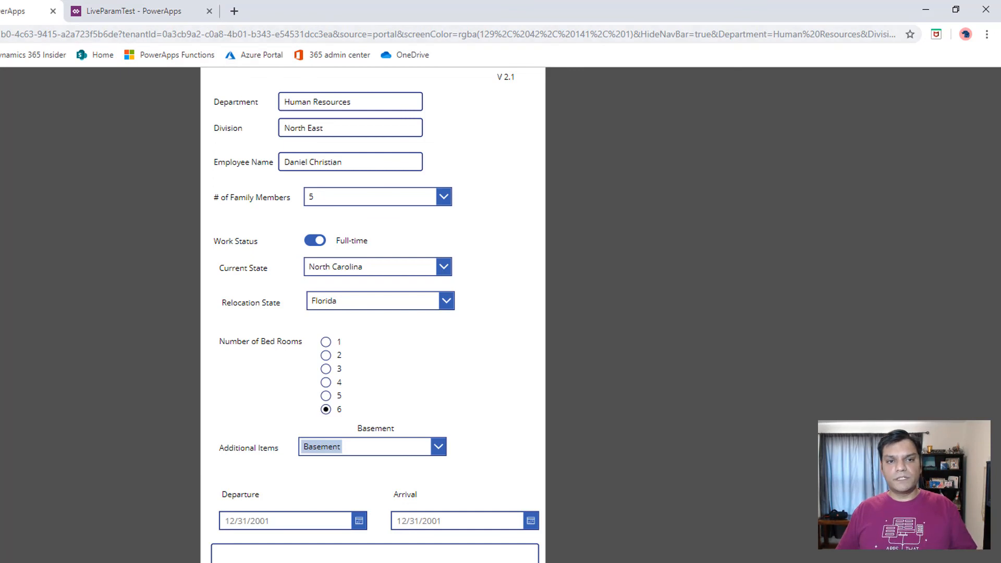
pyautogui.press('F5')
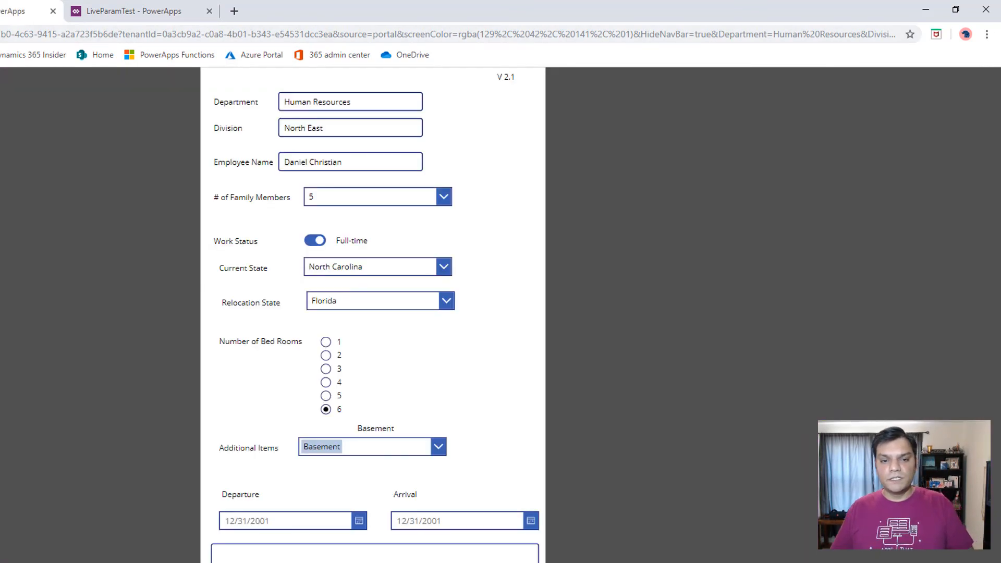
pyautogui.press('F5')
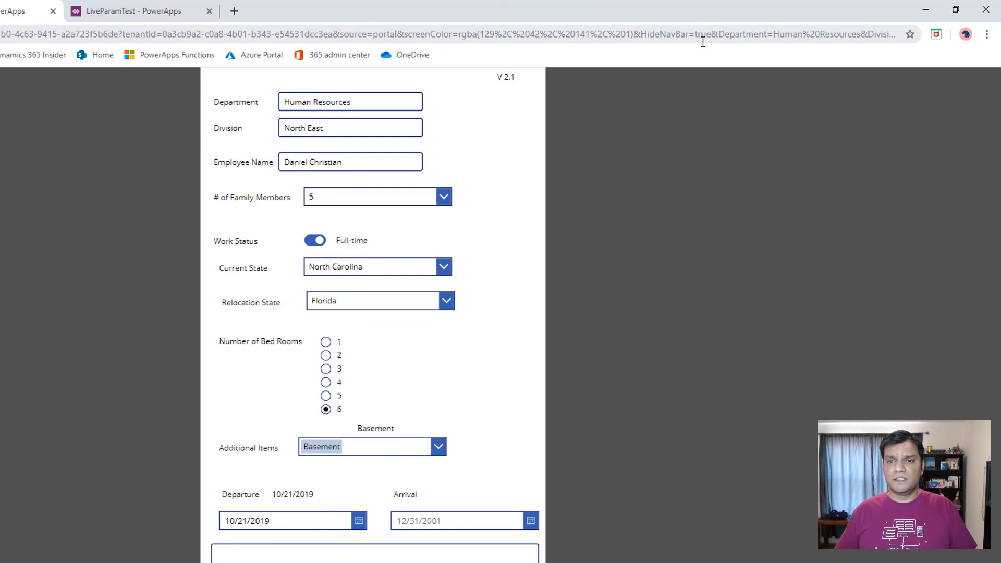
# Step: Append the parameter "&ArrivalDate=10/28/2019" to the end of the running app's URL and load it
pyautogui.click(705, 36)
pyautogui.press('End')
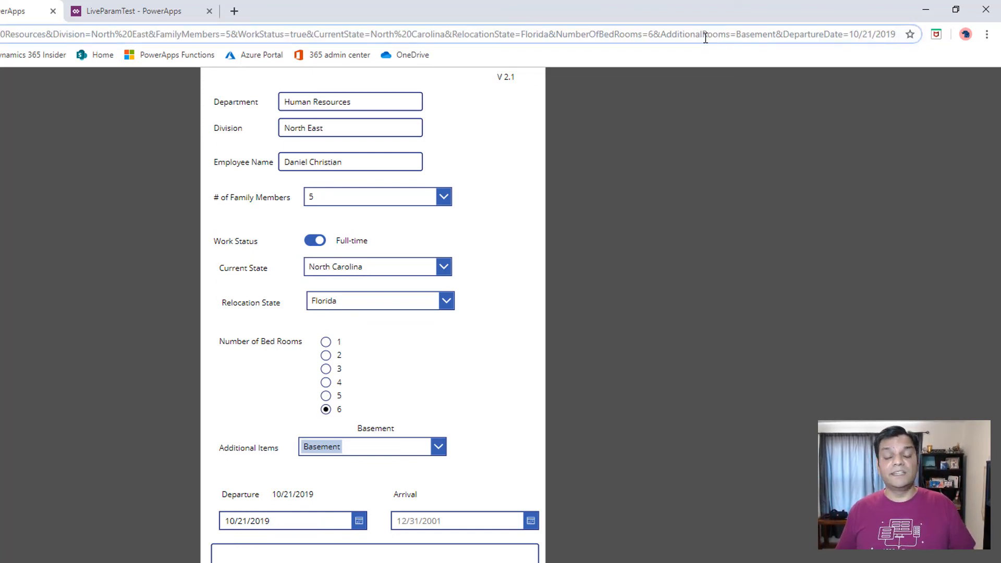
pyautogui.write('&')
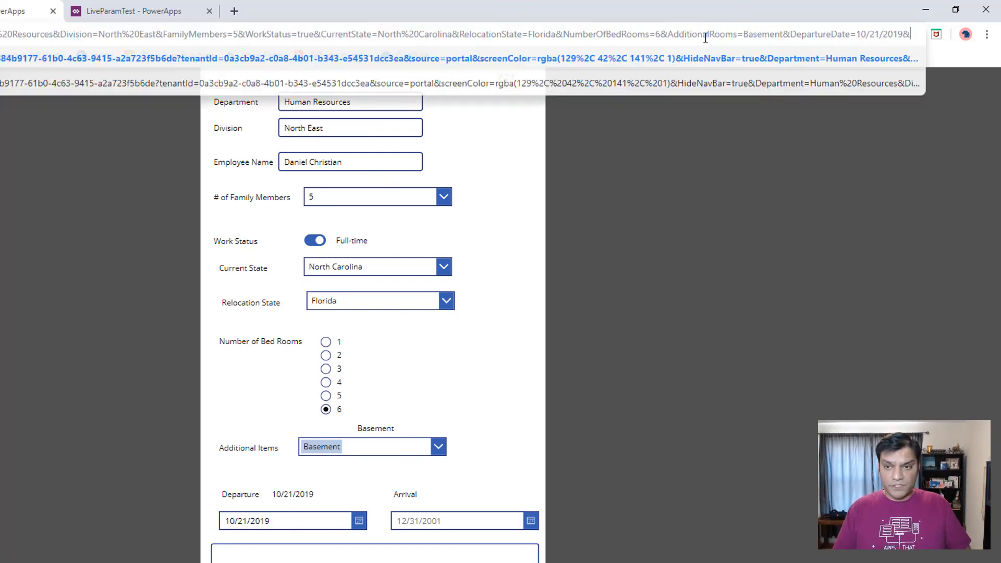
pyautogui.write('ArrivalD')
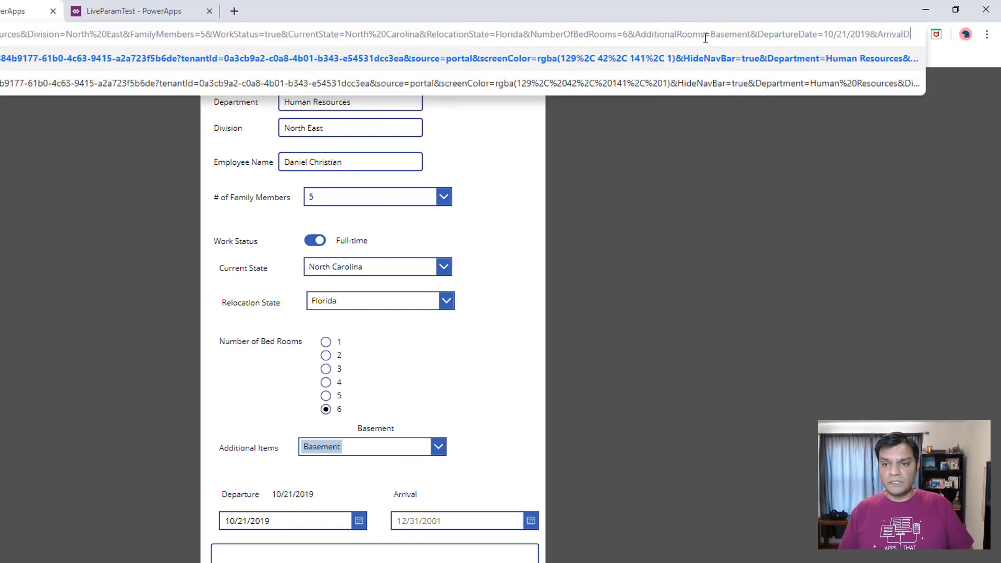
pyautogui.write('ate=1')
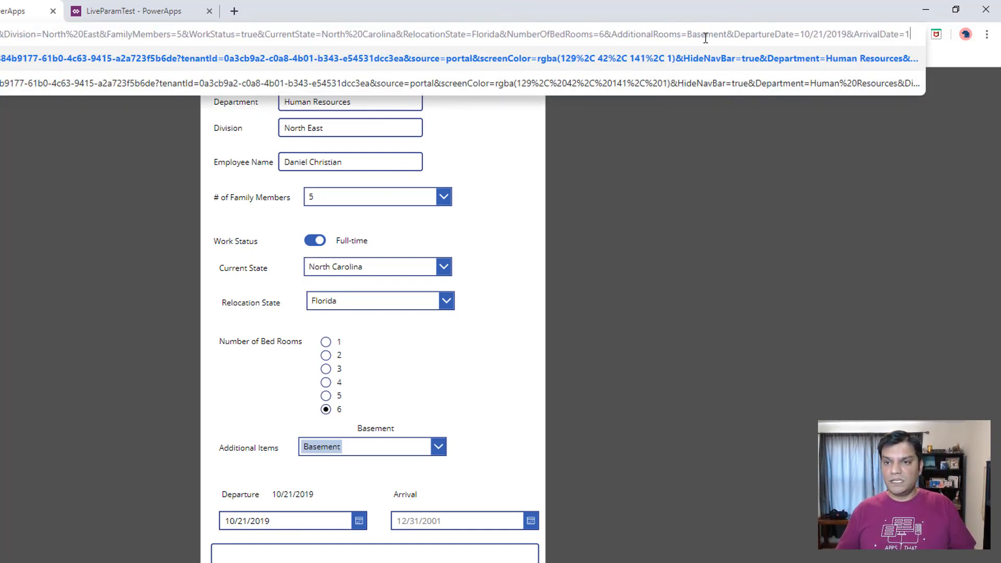
pyautogui.write('0/28/2019')
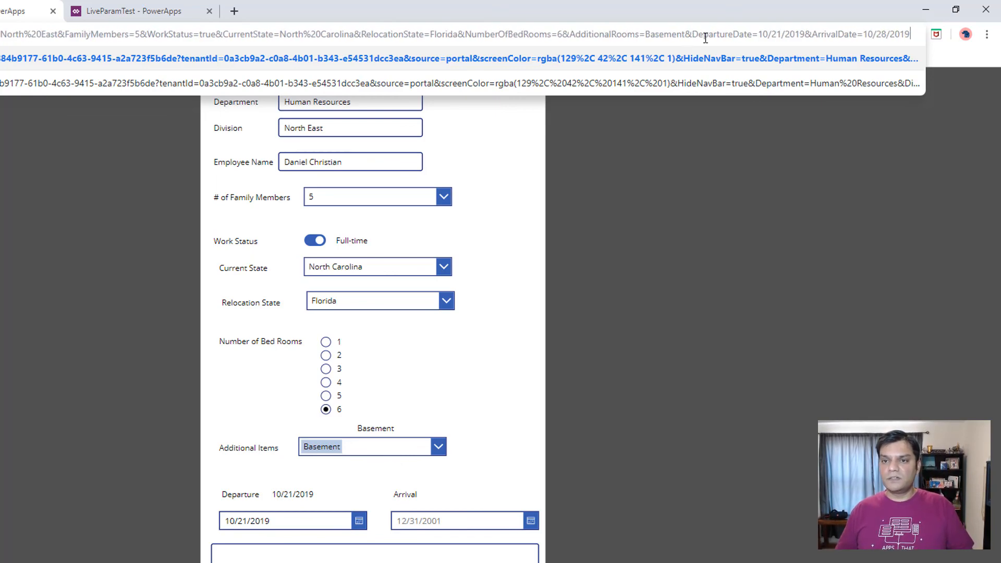
pyautogui.press('Return')
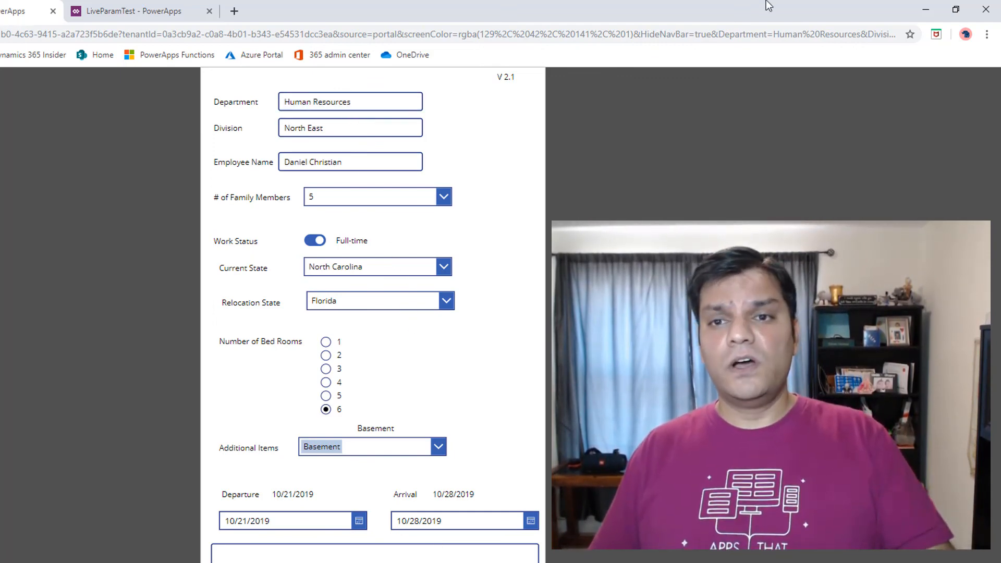
# Step: Examine the parameter string in the app's URL from HideNavBar onward through the Department and Division parameters
pyautogui.click(673, 35)
pyautogui.click(643, 35)
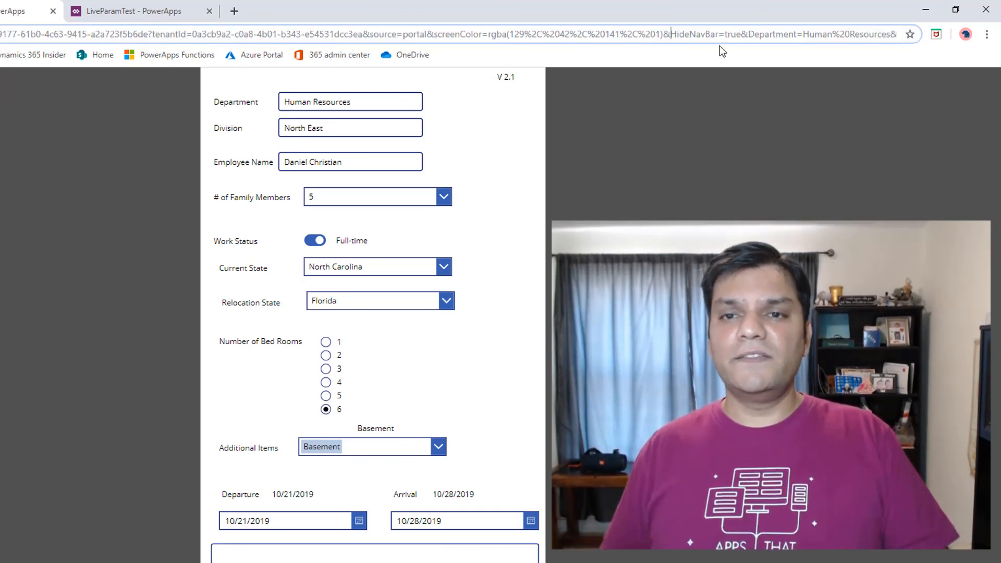
pyautogui.press('Right')
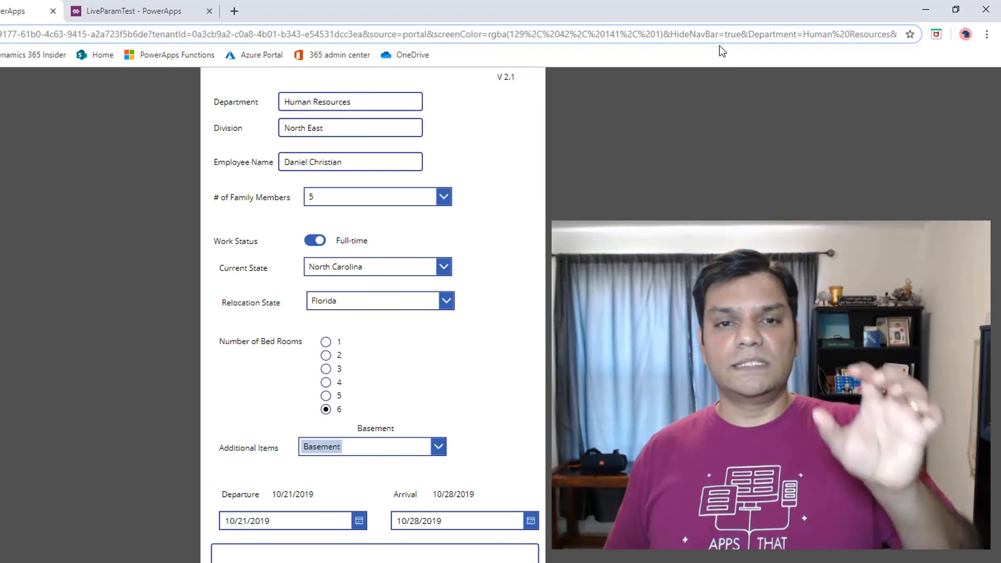
pyautogui.press('Right')
pyautogui.press('Right')
pyautogui.press('Right')
pyautogui.press('Right')
pyautogui.press('Right')
pyautogui.press('Right')
pyautogui.press('Right')
pyautogui.press('Right')
pyautogui.press('Right')
pyautogui.press('Right')
pyautogui.press('Right')
pyautogui.press('Right')
pyautogui.press('Right')
pyautogui.press('Right')
pyautogui.press('Right')
pyautogui.press('Right')
pyautogui.press('Right')
pyautogui.press('Right')
pyautogui.press('Right')
pyautogui.press('Right')
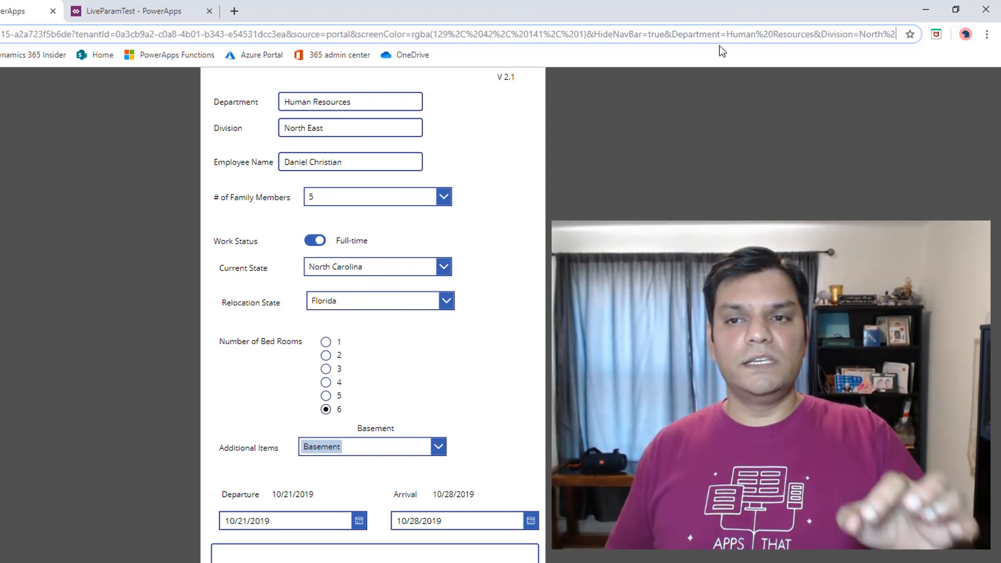